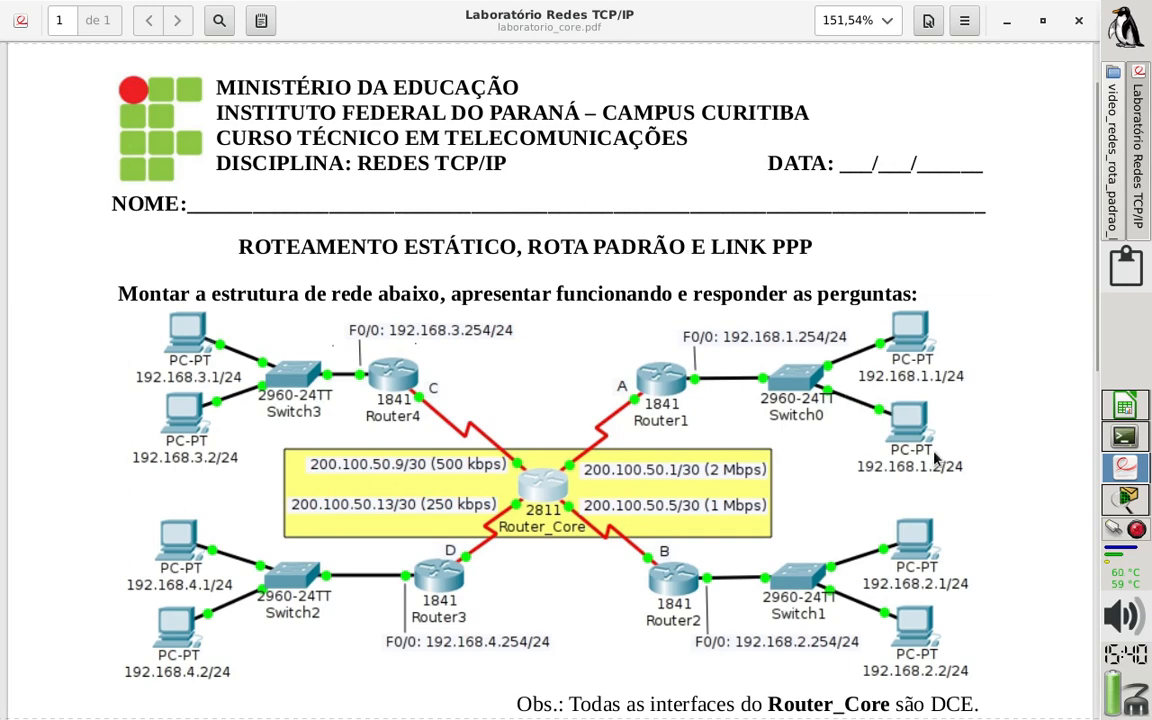
Switch to Packet Tracer to view the network topology, return to the lab PDF and highlight "PPP" in its heading.
left_click(1127, 505)
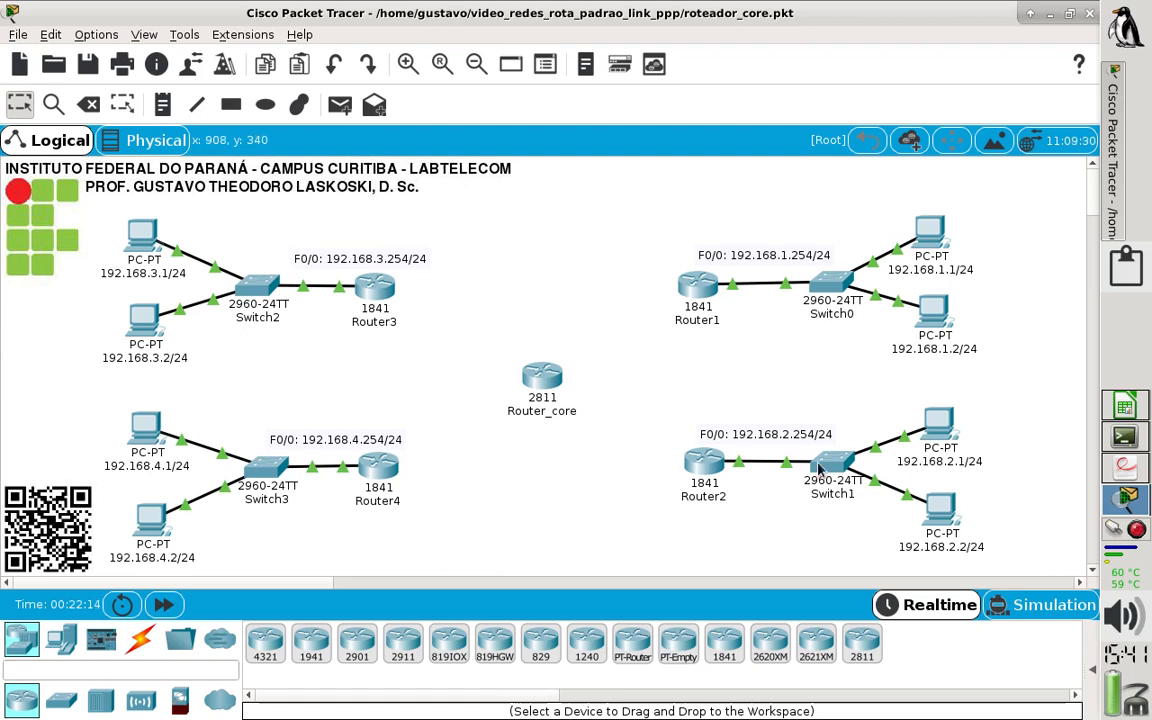
left_click(1122, 466)
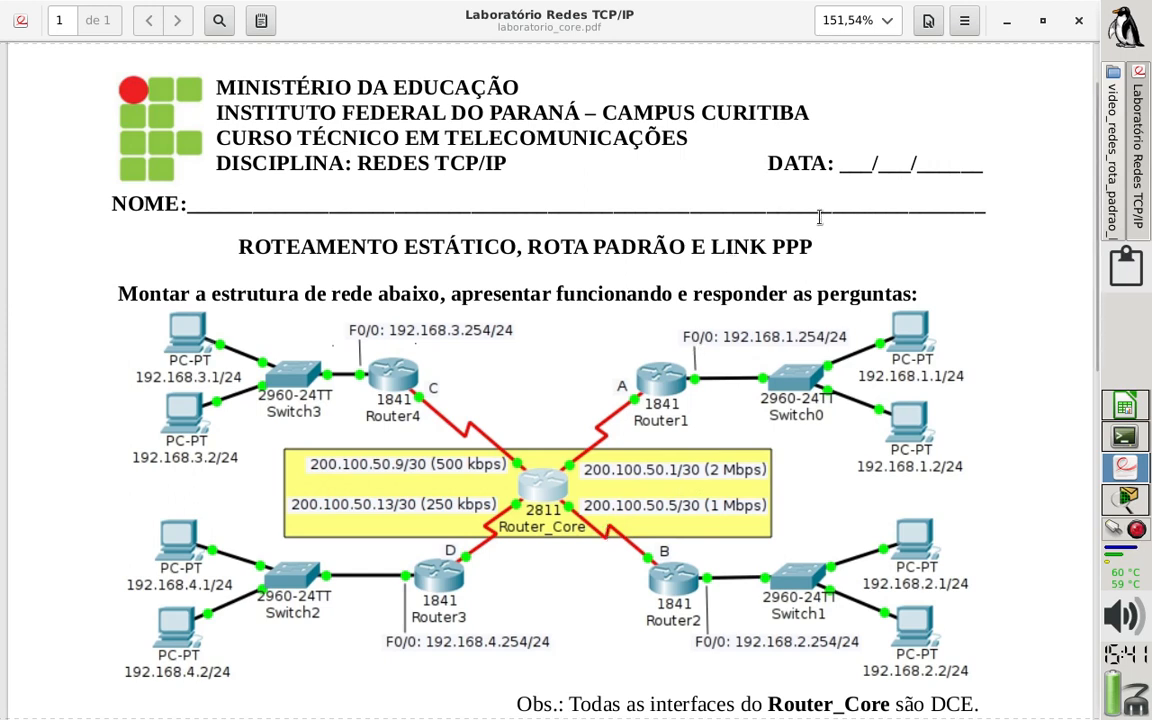
left_click_drag(775, 245, 814, 246)
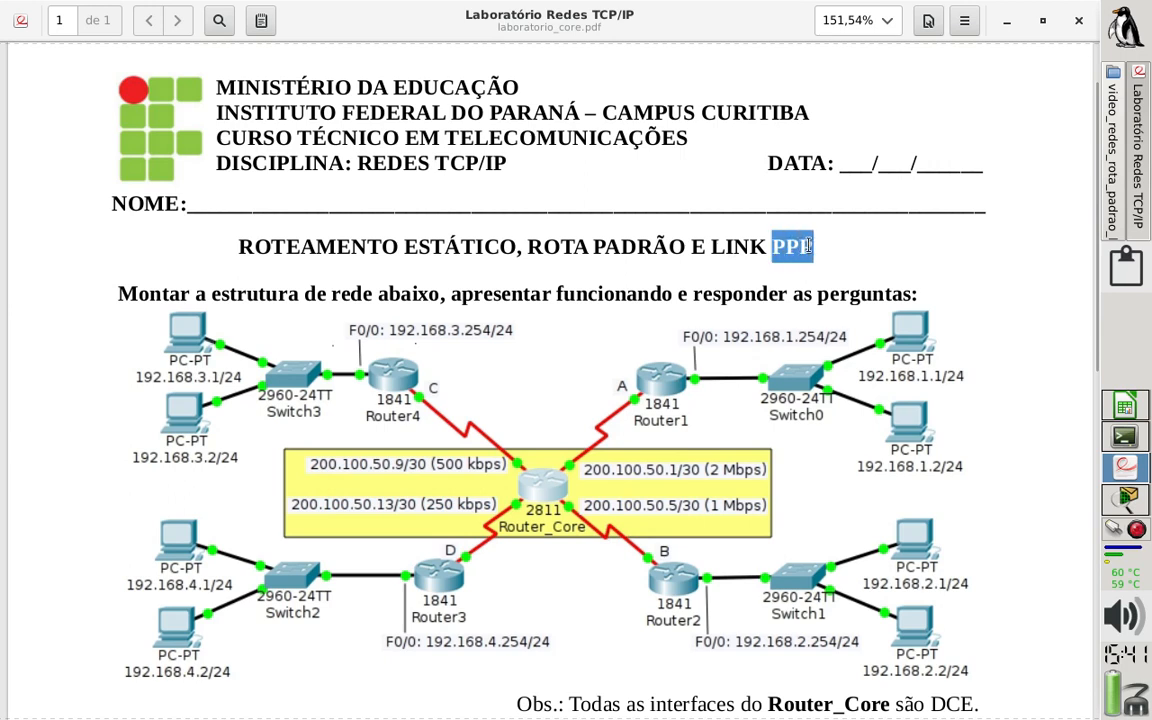
Switch to notes.txt in the terminal and add the link diagram "A --------- B" below the /30 line, with blank lines around it.
left_click(1124, 432)
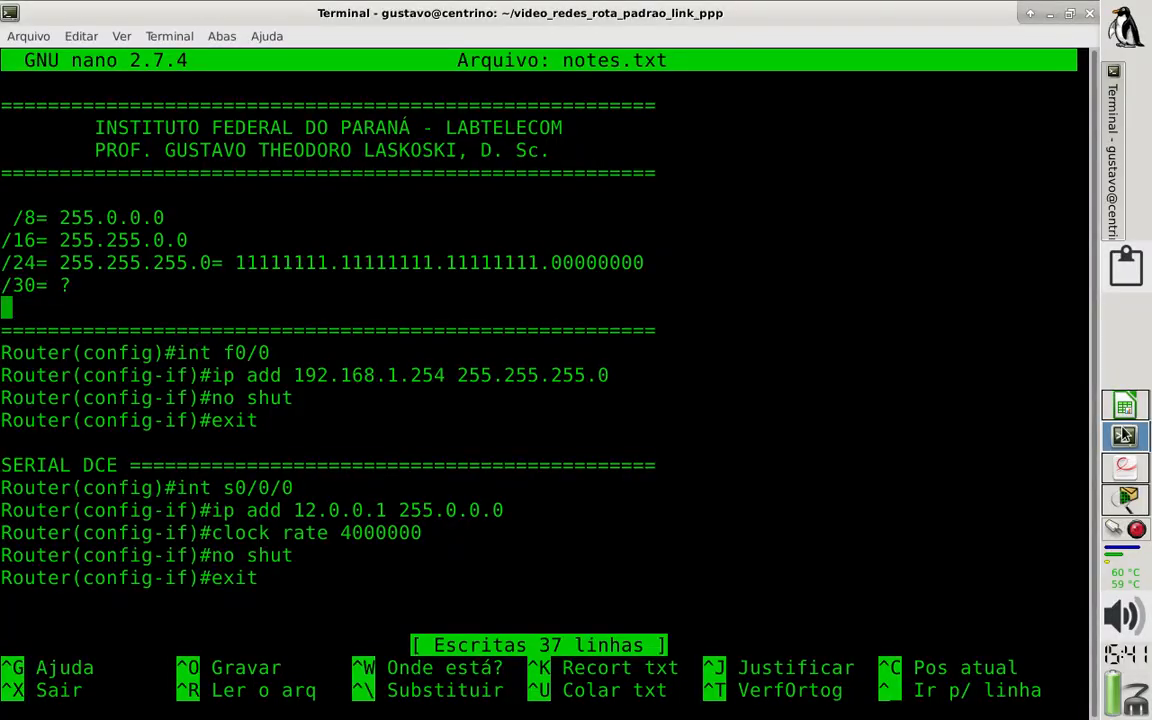
key("Return")
key("Return")
key("Return")
key("Up")
key("Up")
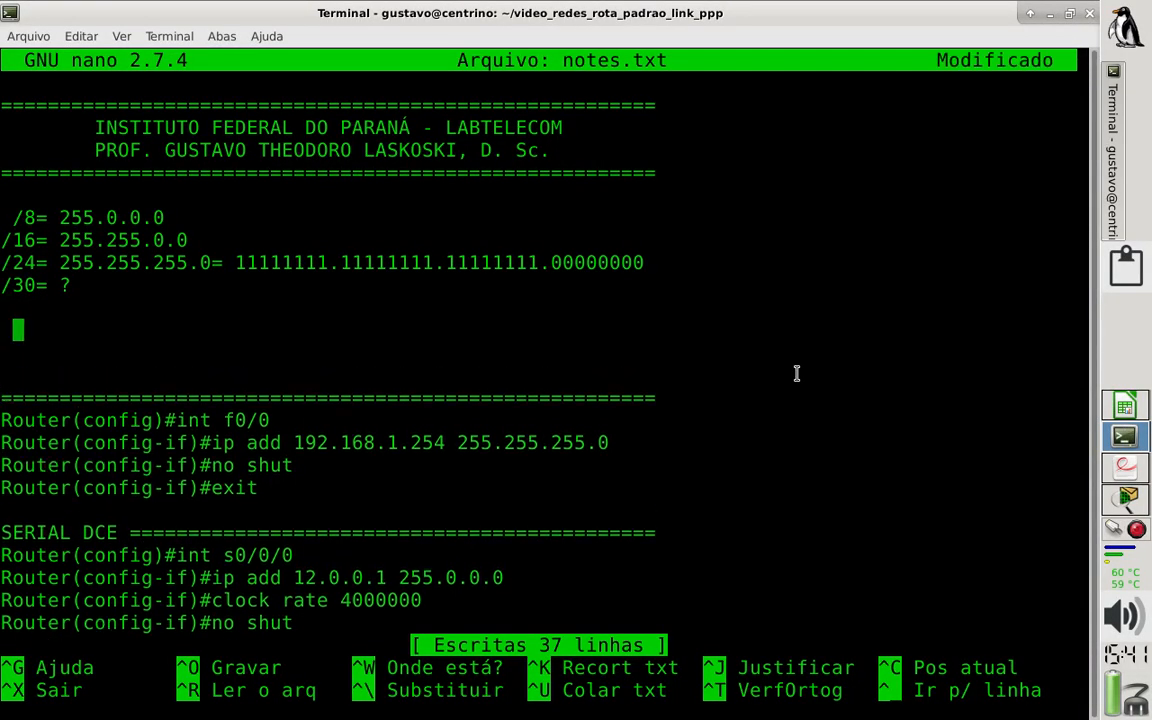
type("A --------- B")
Label the A to B link with "(PONTO-A-PONTO)" at the end of its line.
key("Left")
key("Left")
key("Left")
key("Left")
key("Left")
key("Left")
key("Left")
key("Left")
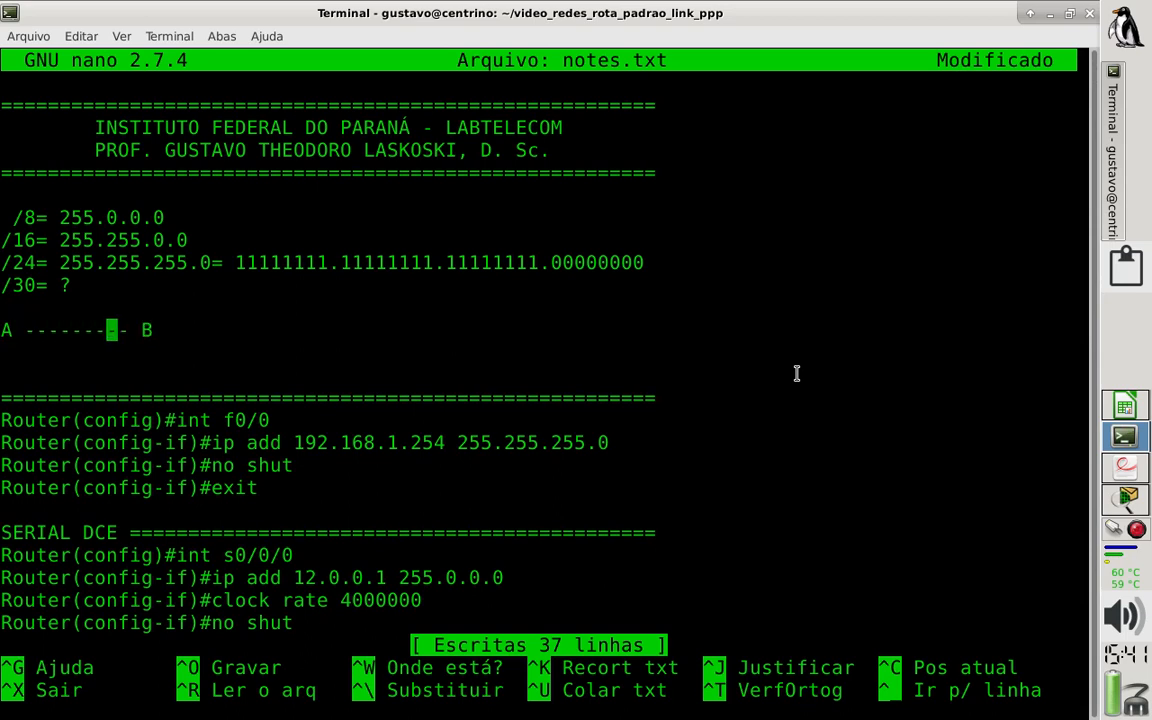
key("Left")
key("Left")
key("Left")
key("Left")
key("Right")
key("Right")
key("Right")
key("Right")
key("Right")
key("Right")
key("Right")
key("Right")
key("Right")
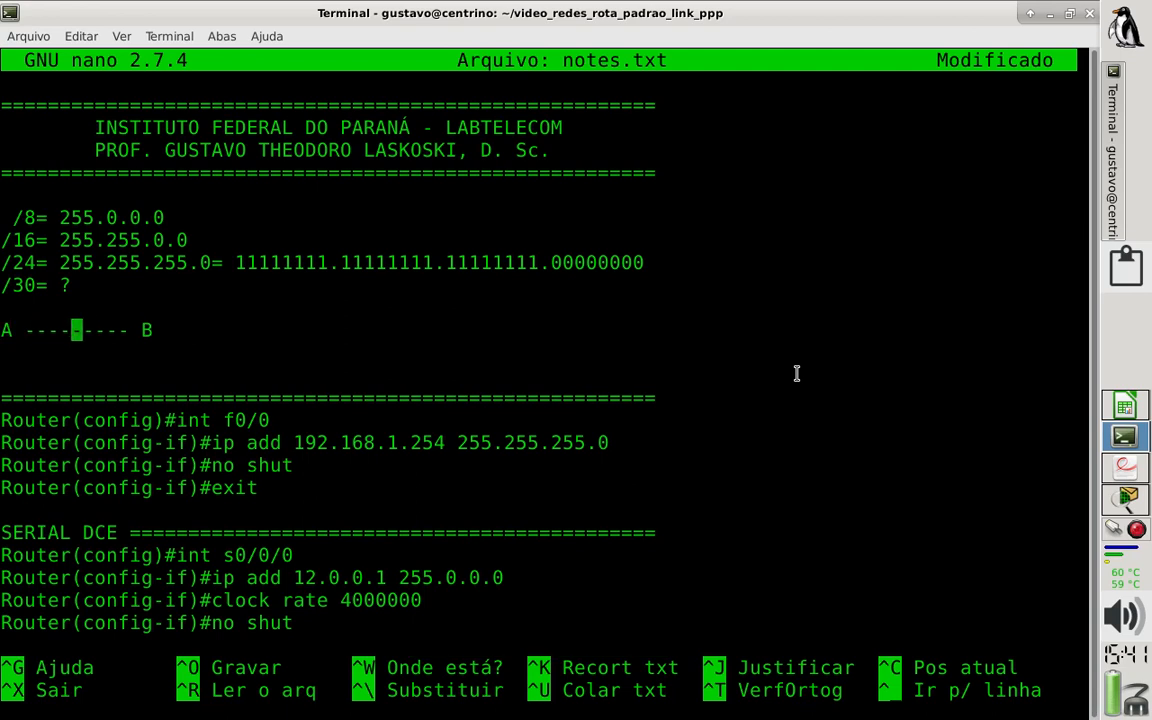
key("Right")
key("Right")
key("Right")
type("(PONTO_")
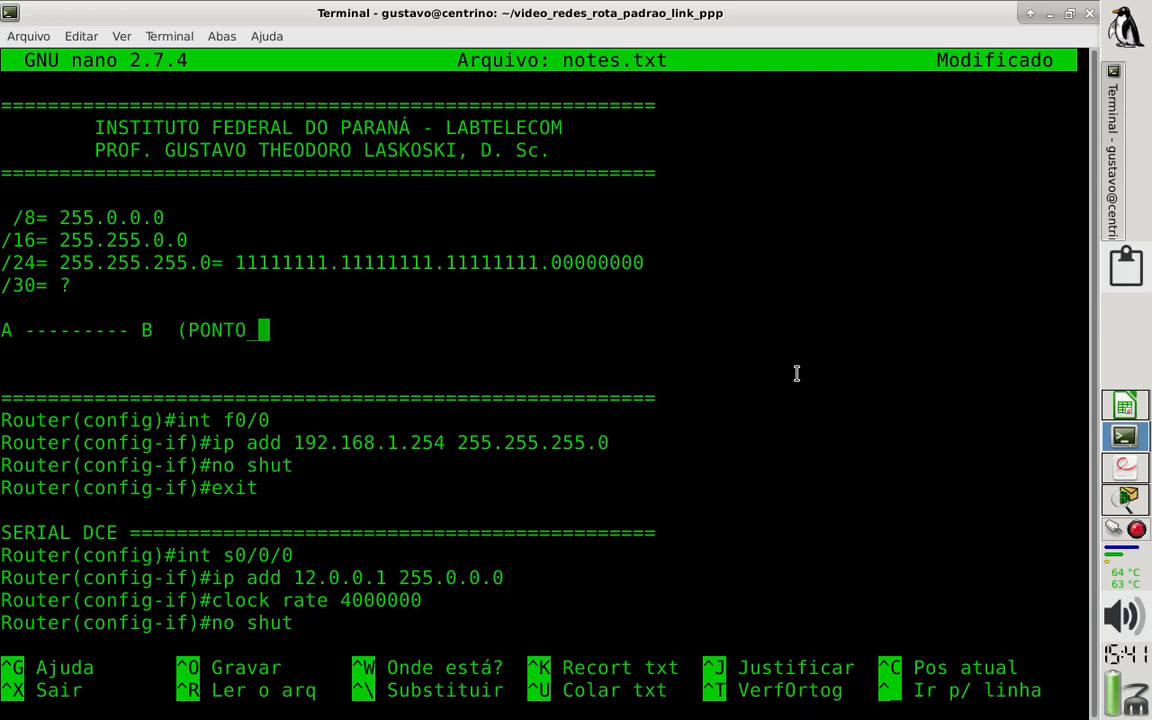
key("BackSpace")
type("-A-PONTO)")
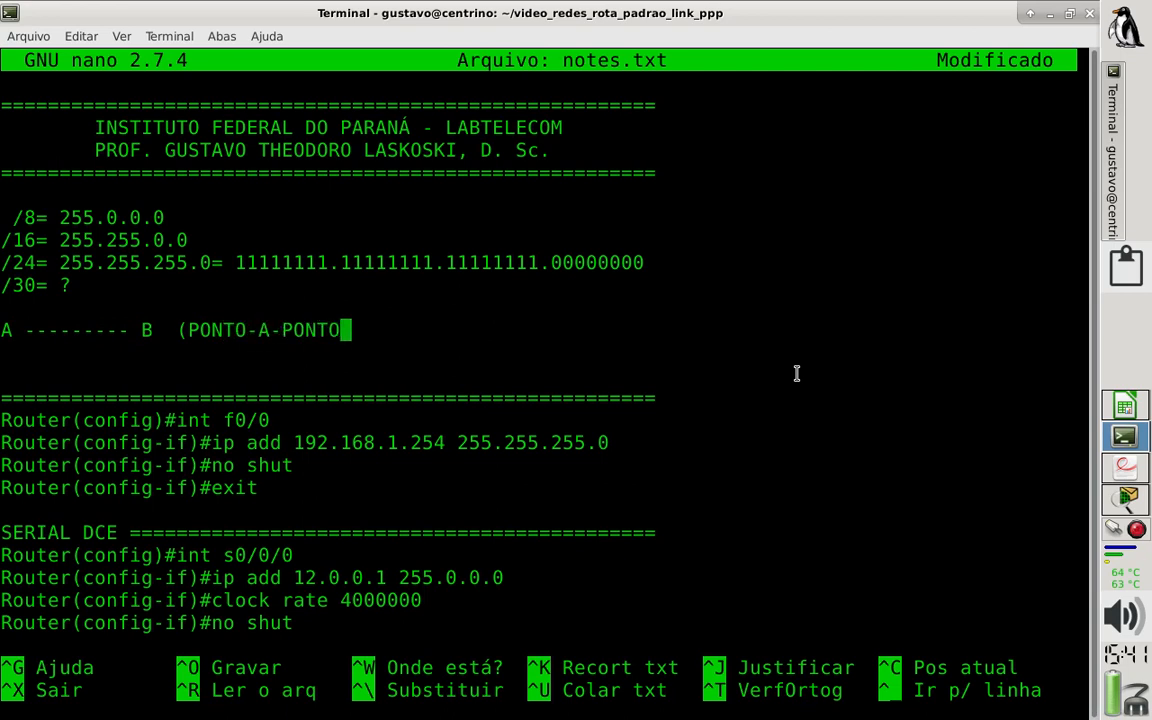
Leave blank lines below the point-to-point diagram and add the line "A --------- D".
key("Return")
key("Return")
key("Return")
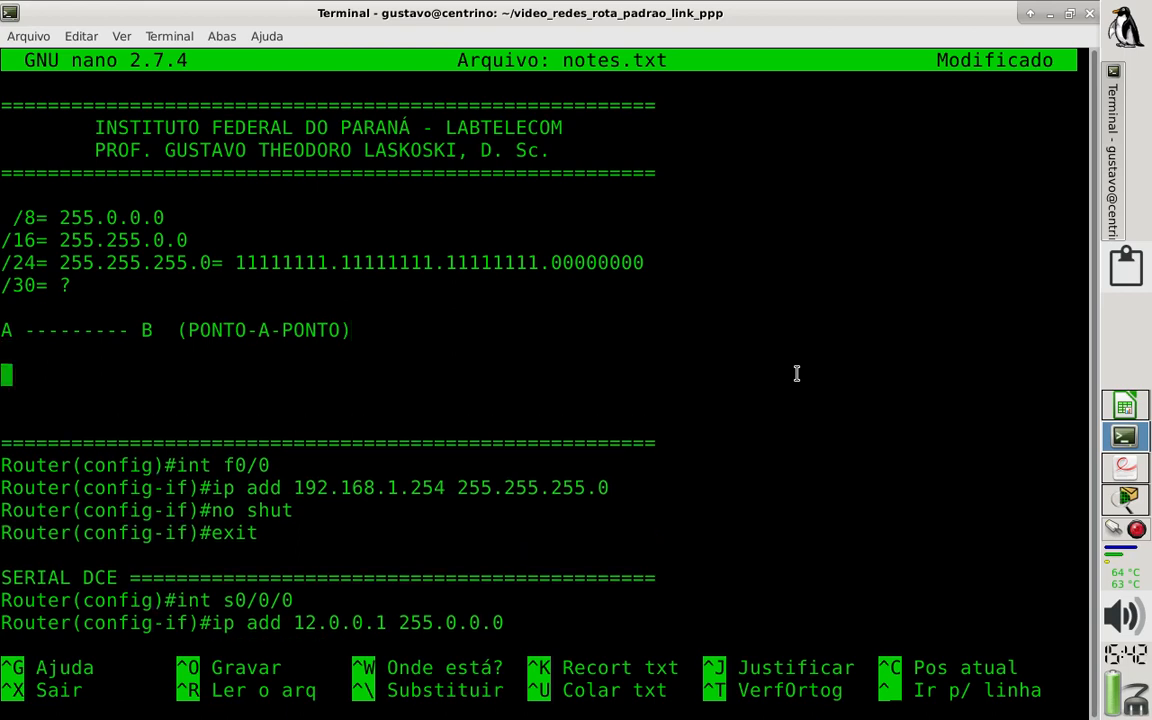
key("Return")
type("A")
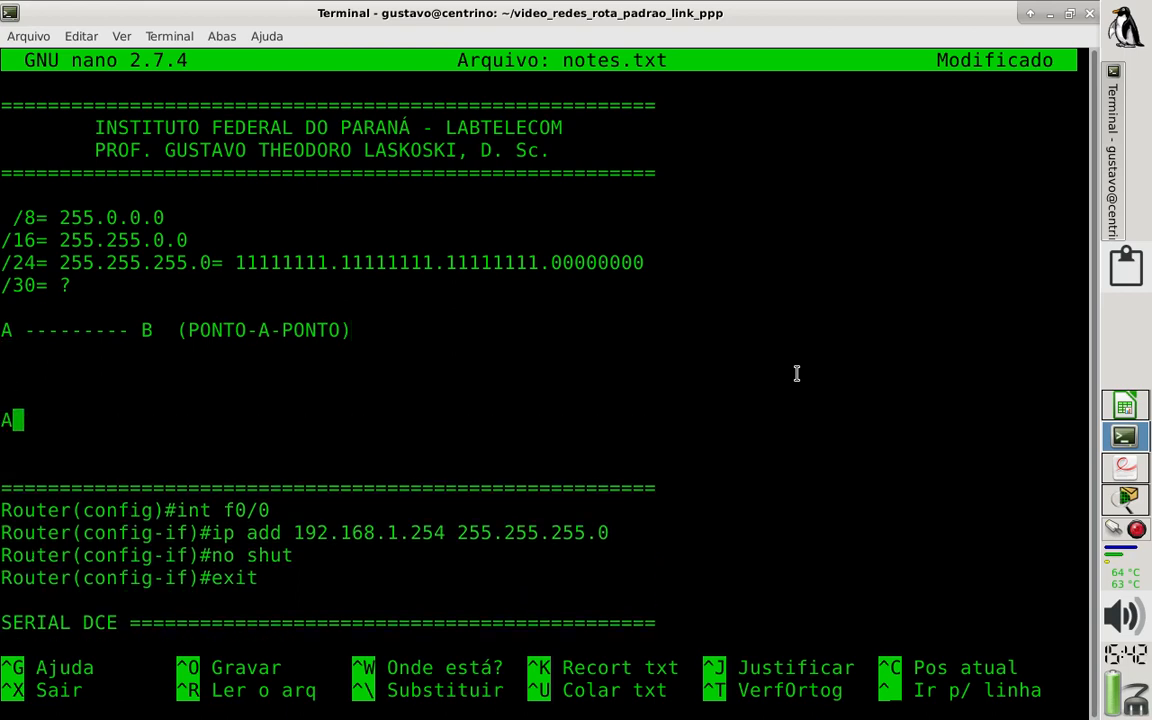
type(" --------- D")
Draw the upper branches "/---- C" and "/--- B" above the A to D line, aligning their letters with D.
key("Up")
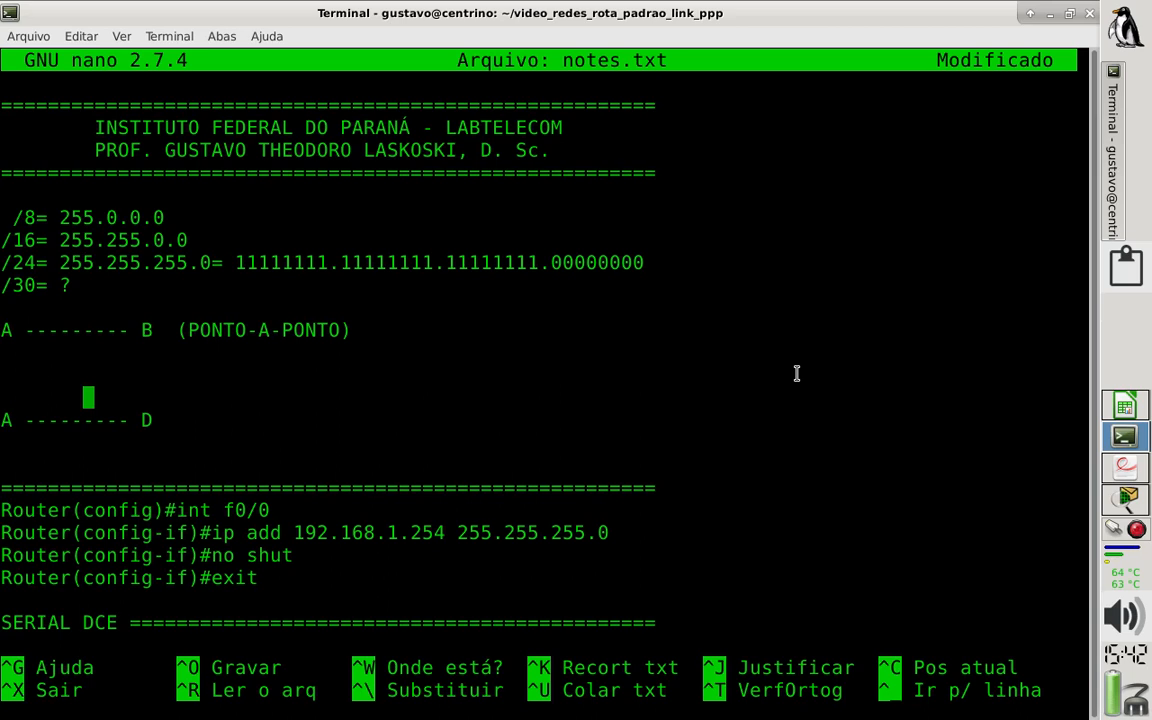
key("BackSpace")
type("/-----")
key("BackSpace")
type("c")
key("BackSpace")
type("C")
key("Up")
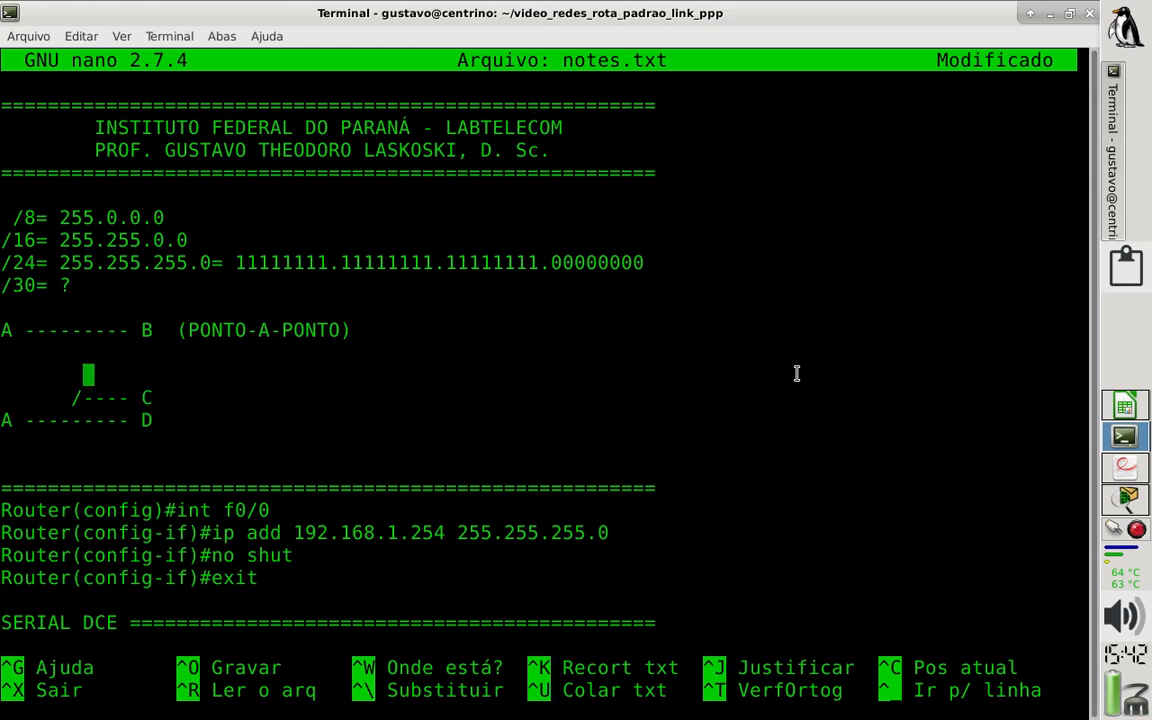
type("/--- B")
Draw the lower branches "\---- E" and "\--- F" below the A to D line.
key("Down")
key("Down")
key("Down")
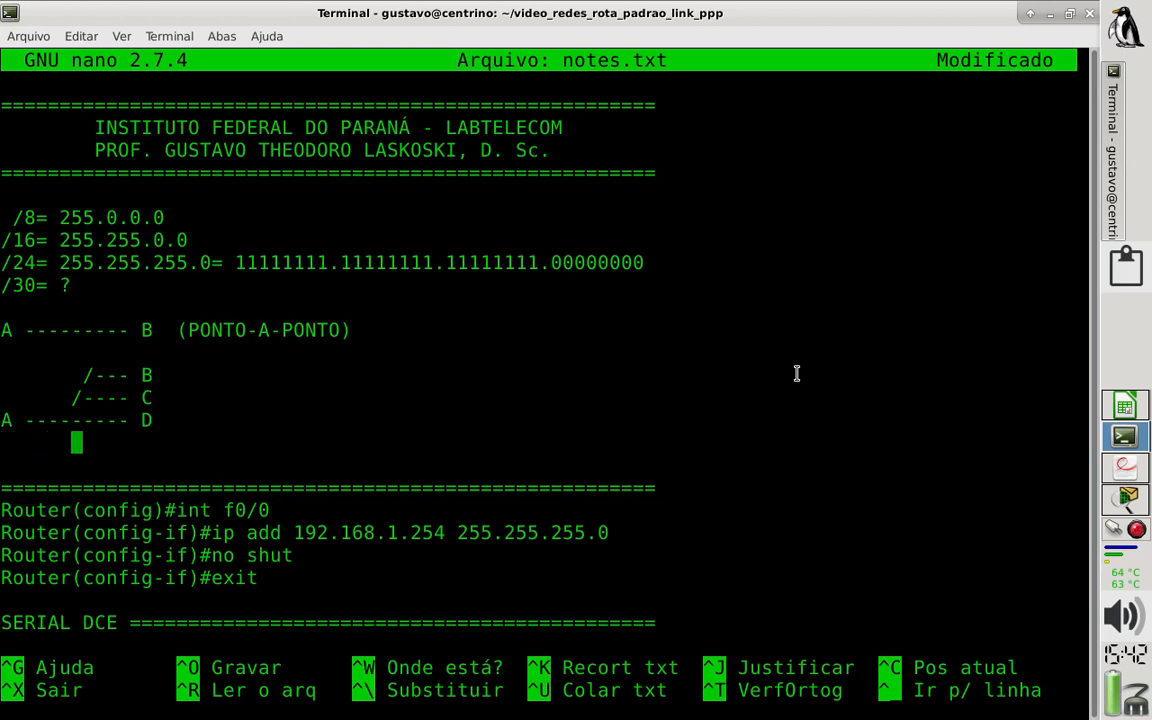
type("\\---- E")
key("Return")
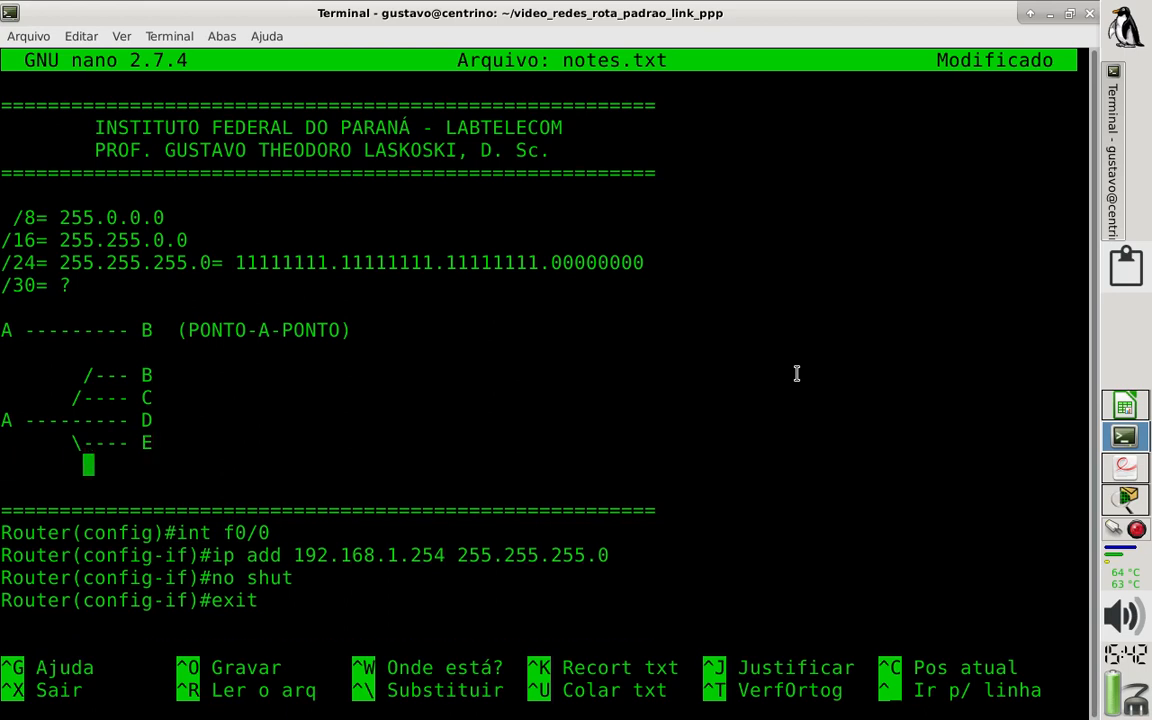
type("\\--- F")
Label the A to D line "(PONTO MULTIPONTO)" and save notes.txt.
key("Up")
key("Up")
key("Up")
key("Down")
type("(")
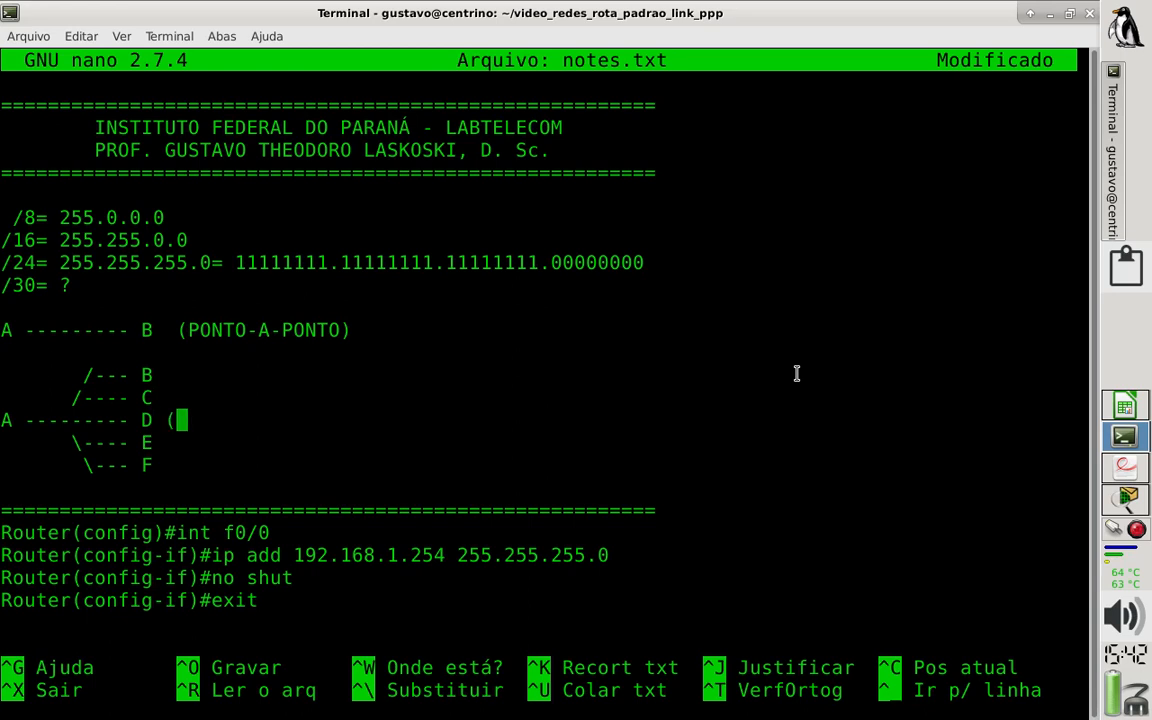
type("PONT")
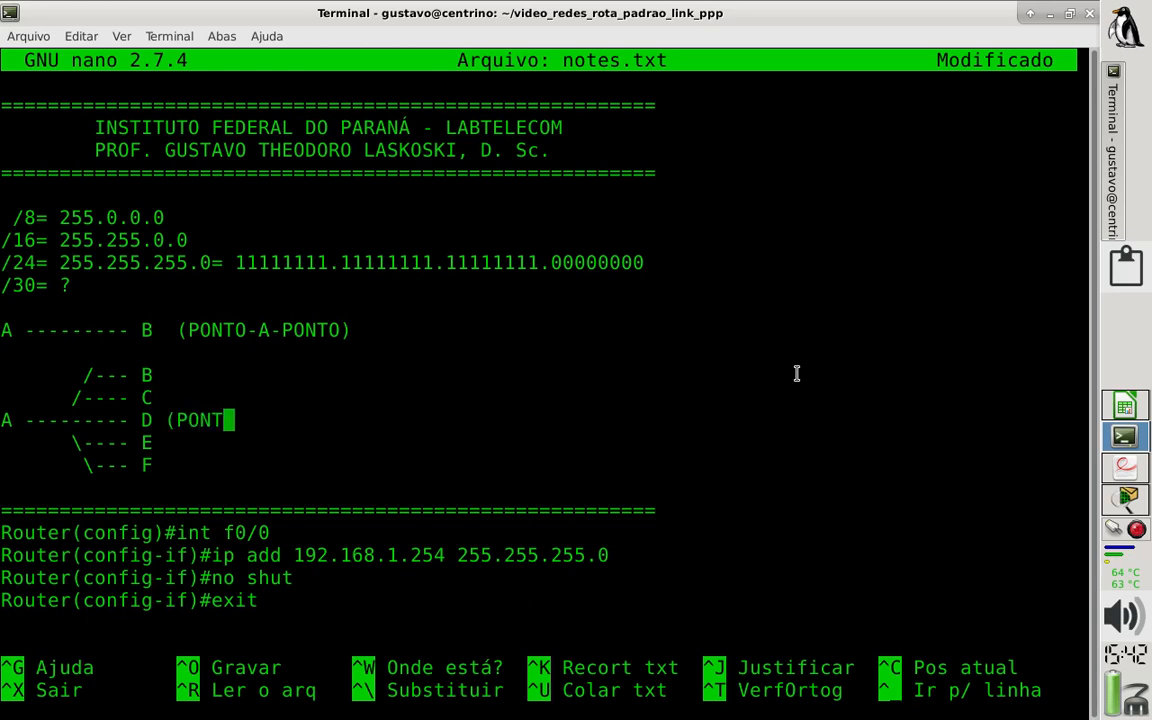
type("O MUL")
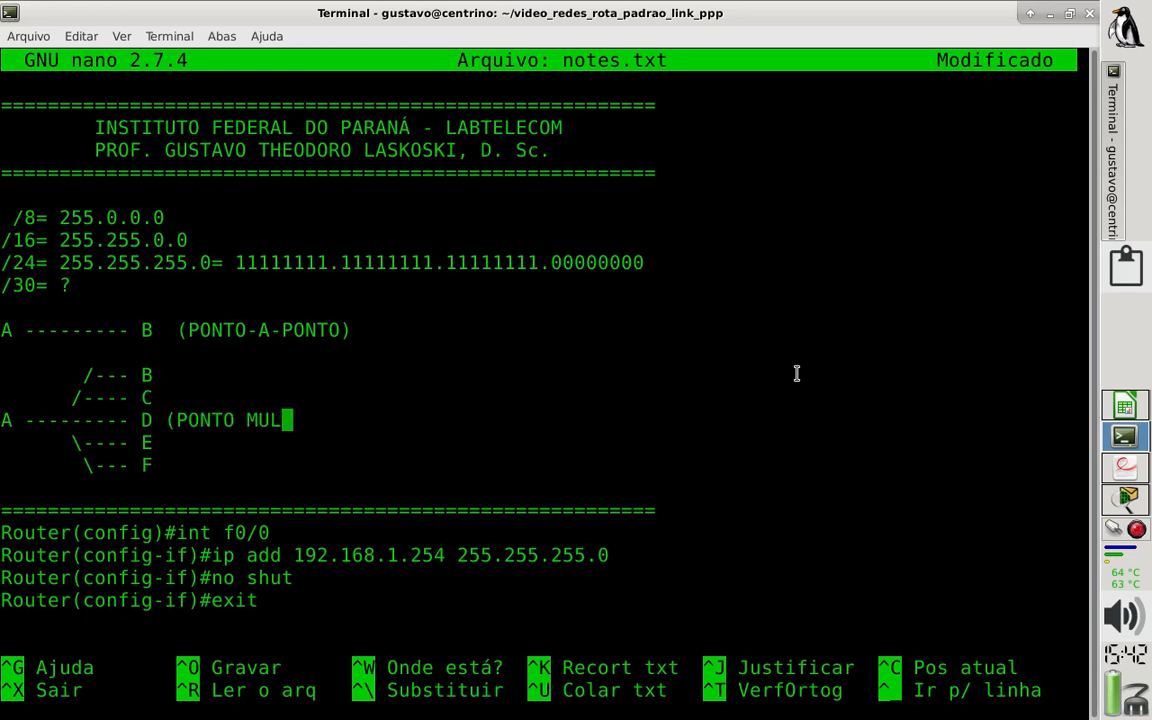
type("TIPONTO")
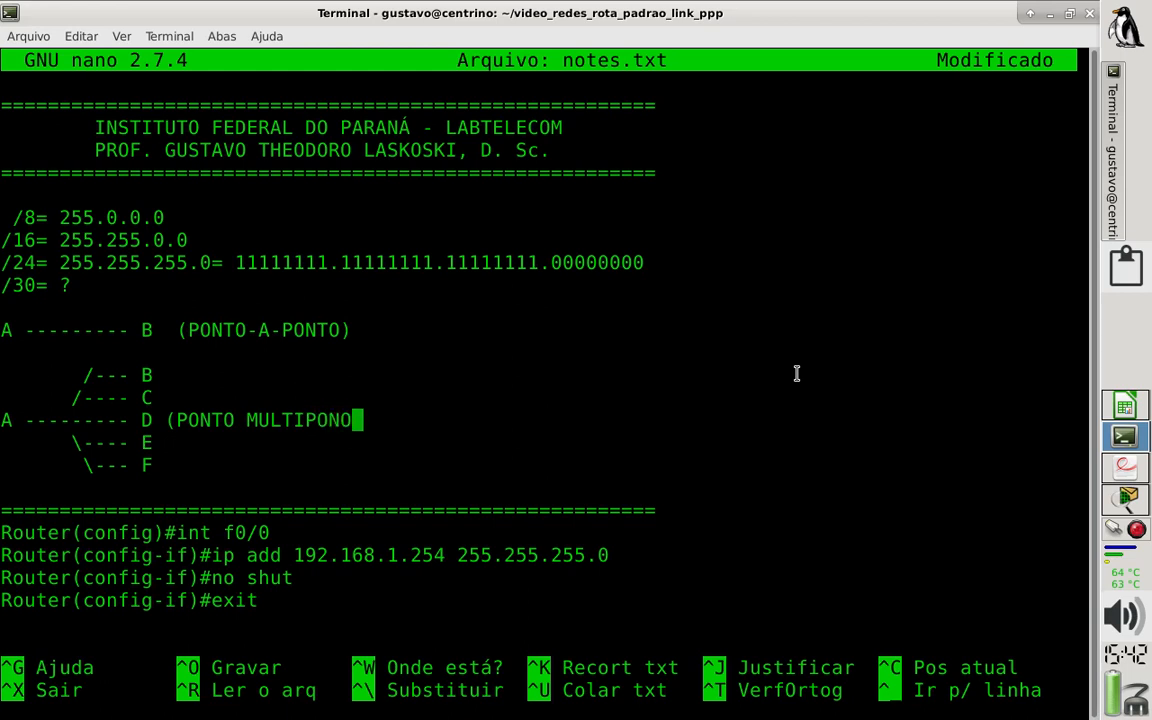
key("BackSpace")
type("TO)")
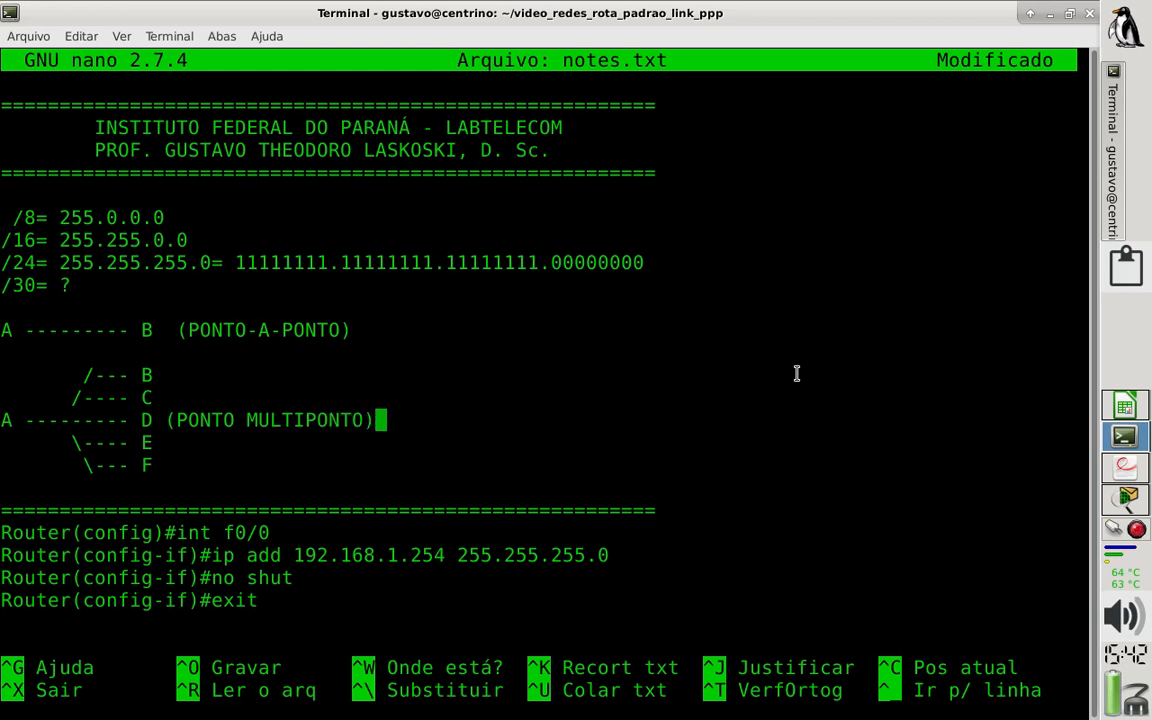
key("ctrl+o")
key("Return")
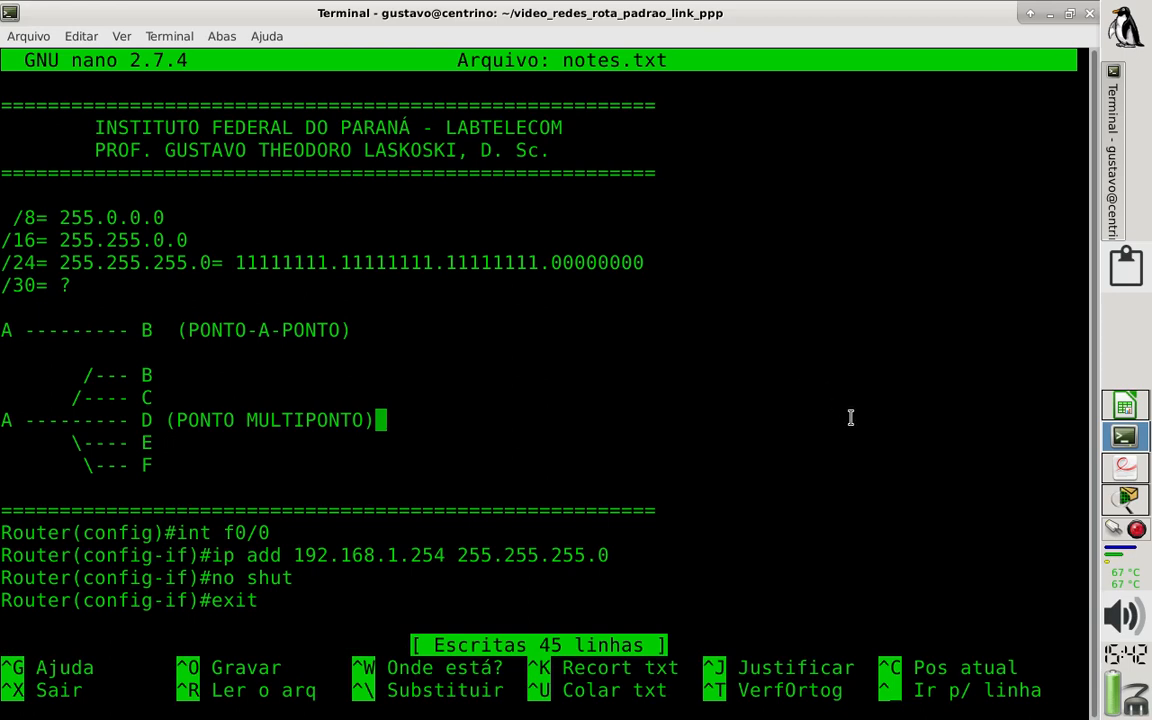
Check the link addresses in the lab PDF, return to the terminal notes and append "2 DISPOSITIVOS" to the point-to-point line.
left_click(1124, 467)
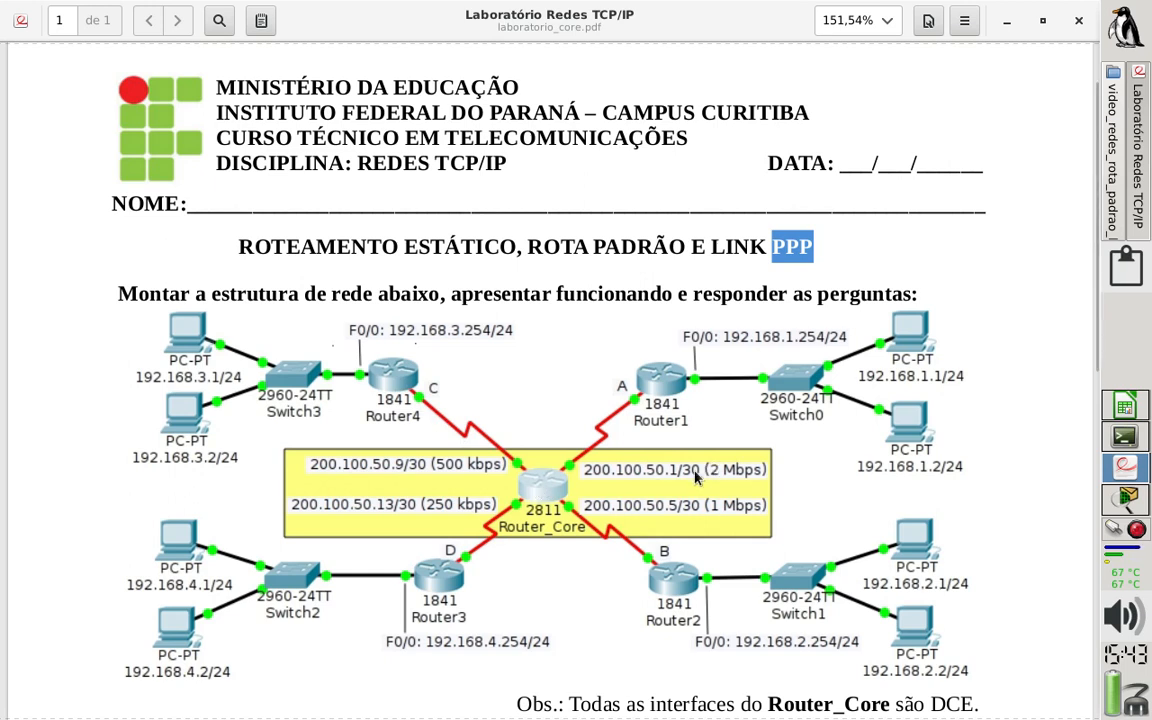
left_click(1120, 440)
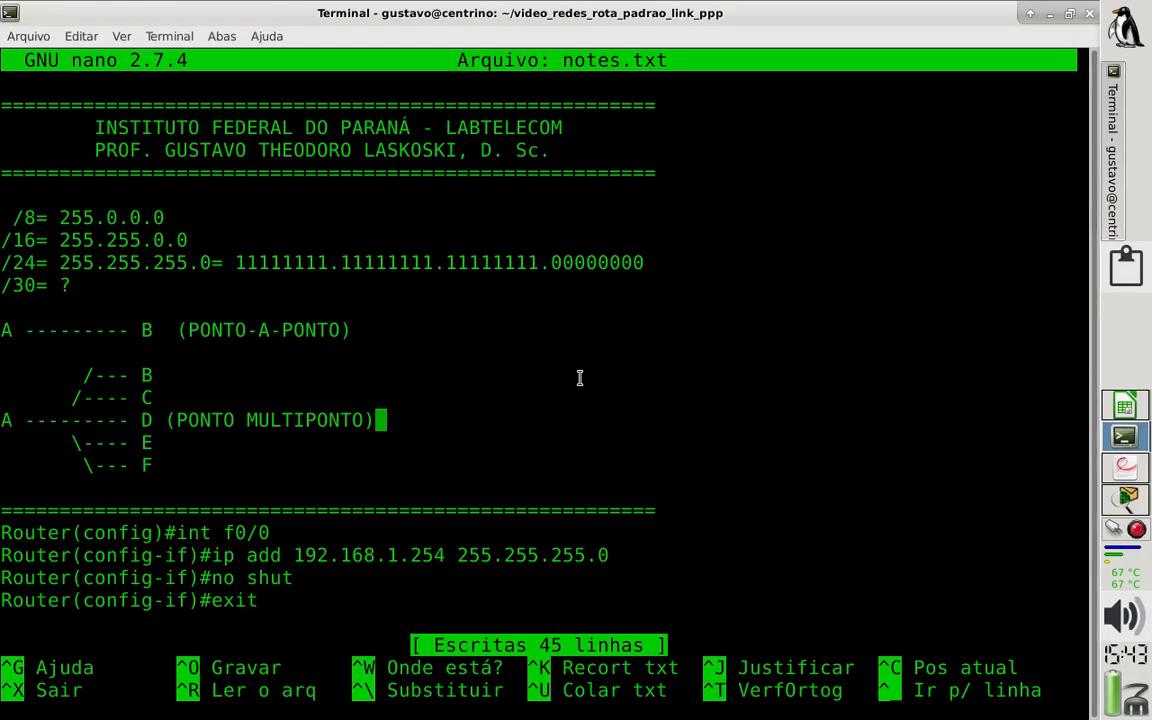
key("Up")
key("Up")
key("Up")
key("Up")
type("W")
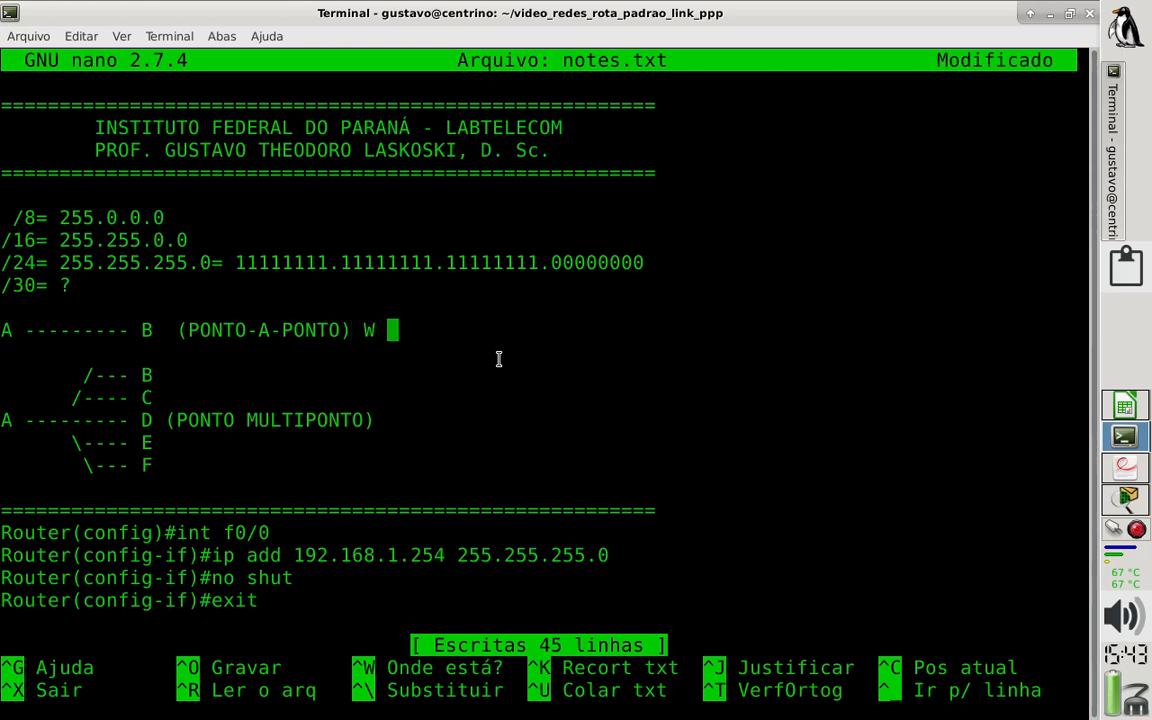
key("BackSpace")
key("BackSpace")
type("2 DISPO")
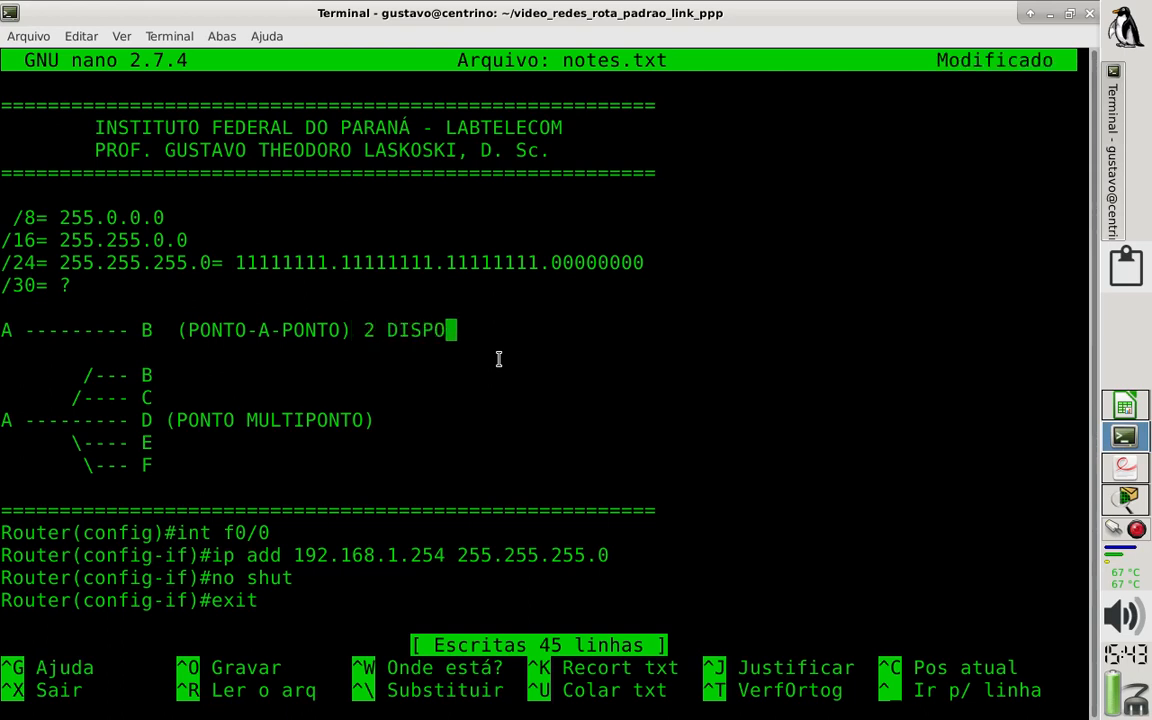
type("SITIVOS")
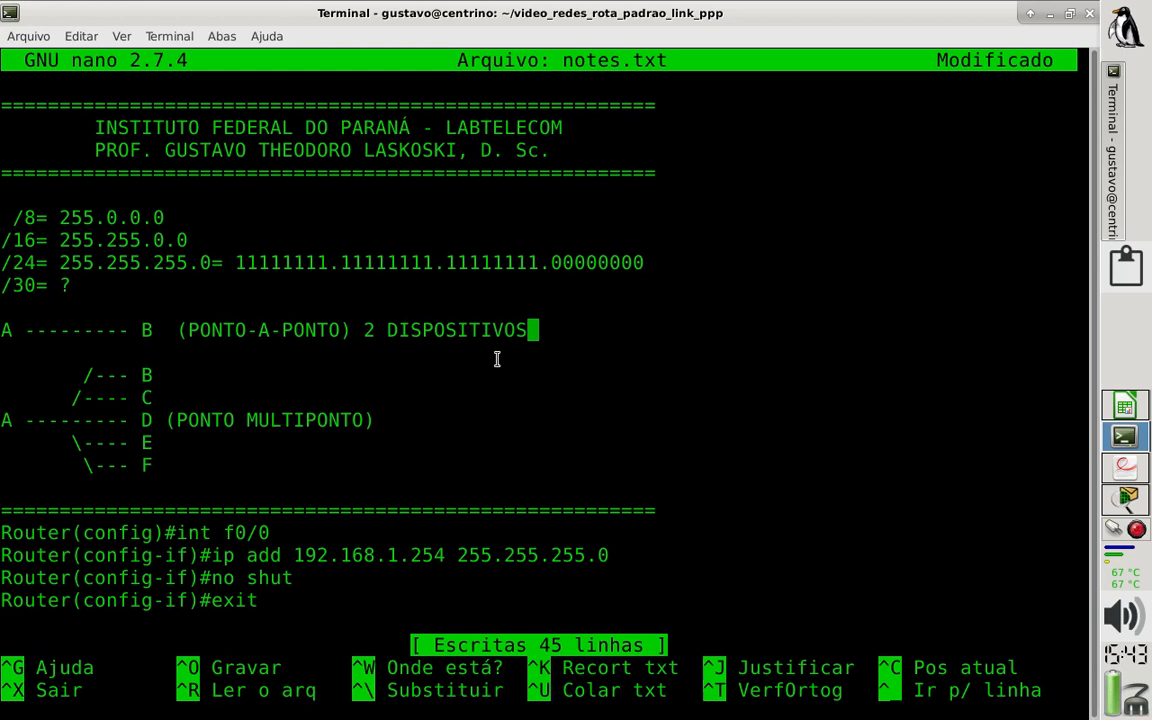
Examine the /30 and /24 prefixes and the last binary octet of the /24 mask by highlighting them.
double_click(21, 285)
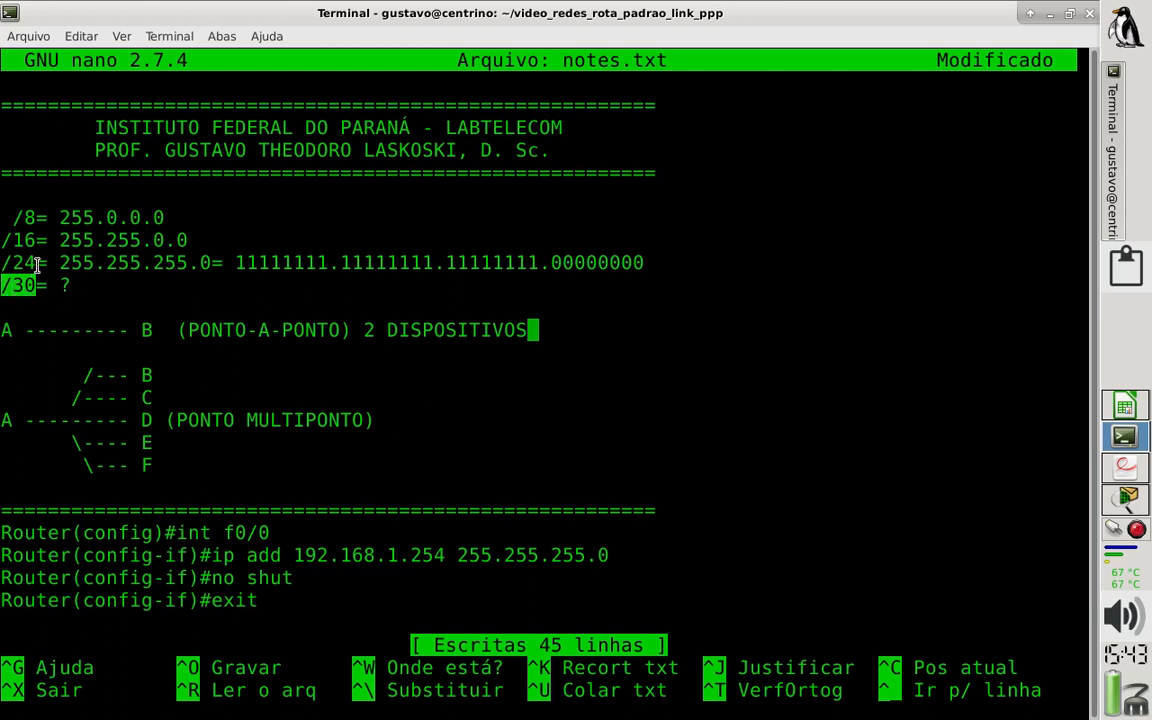
left_click_drag(37, 265, 14, 268)
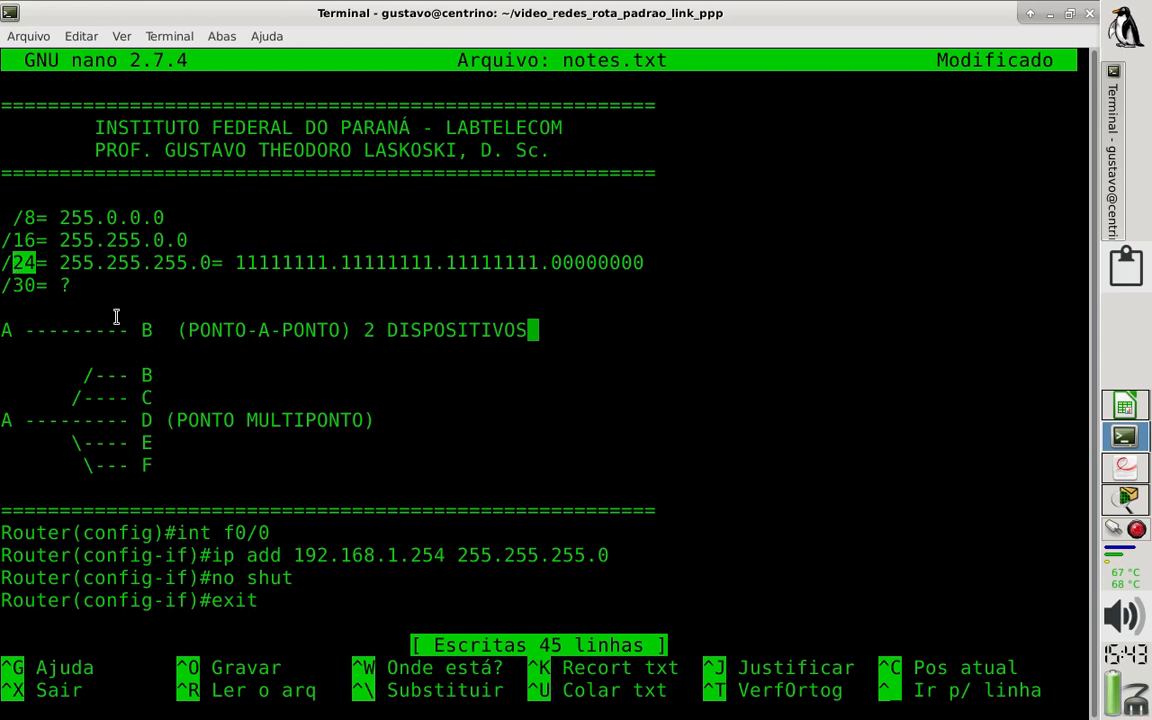
left_click(200, 262)
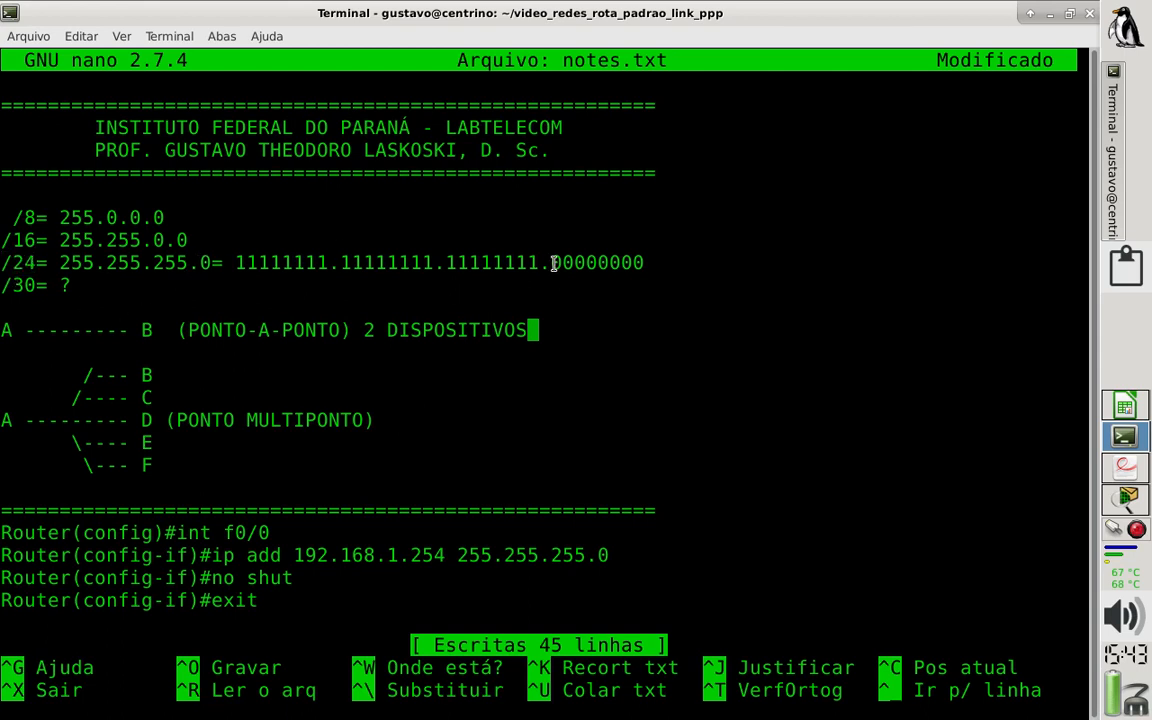
left_click_drag(551, 262, 646, 262)
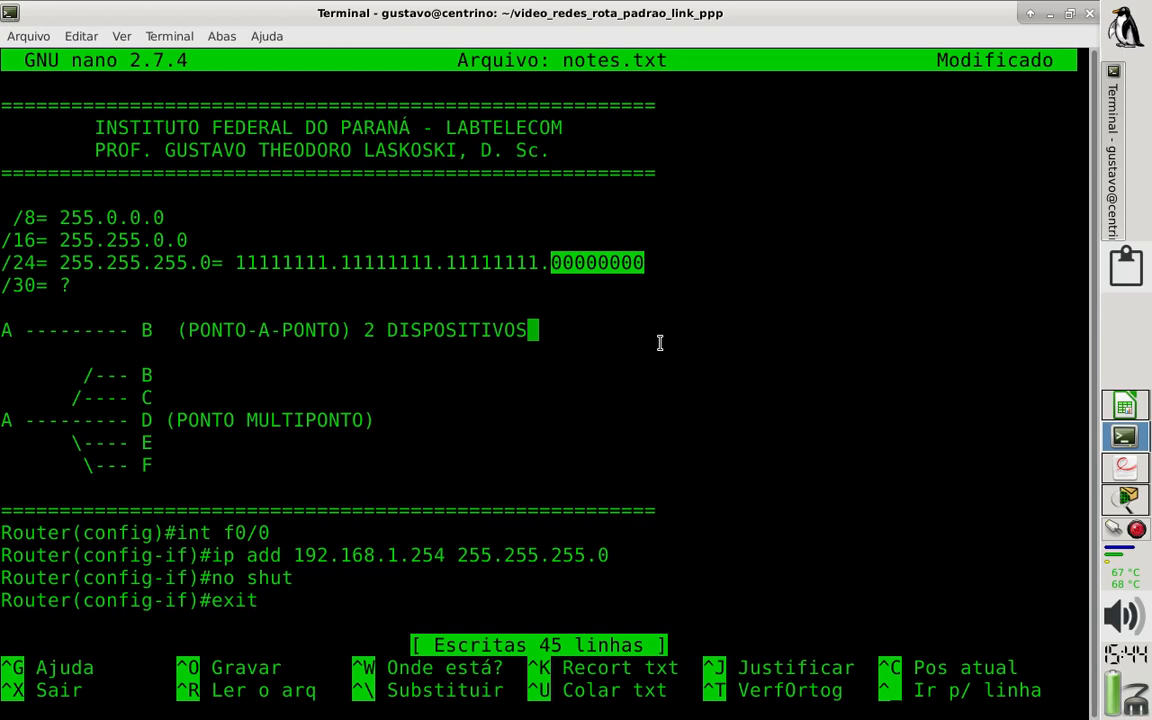
left_click(689, 262)
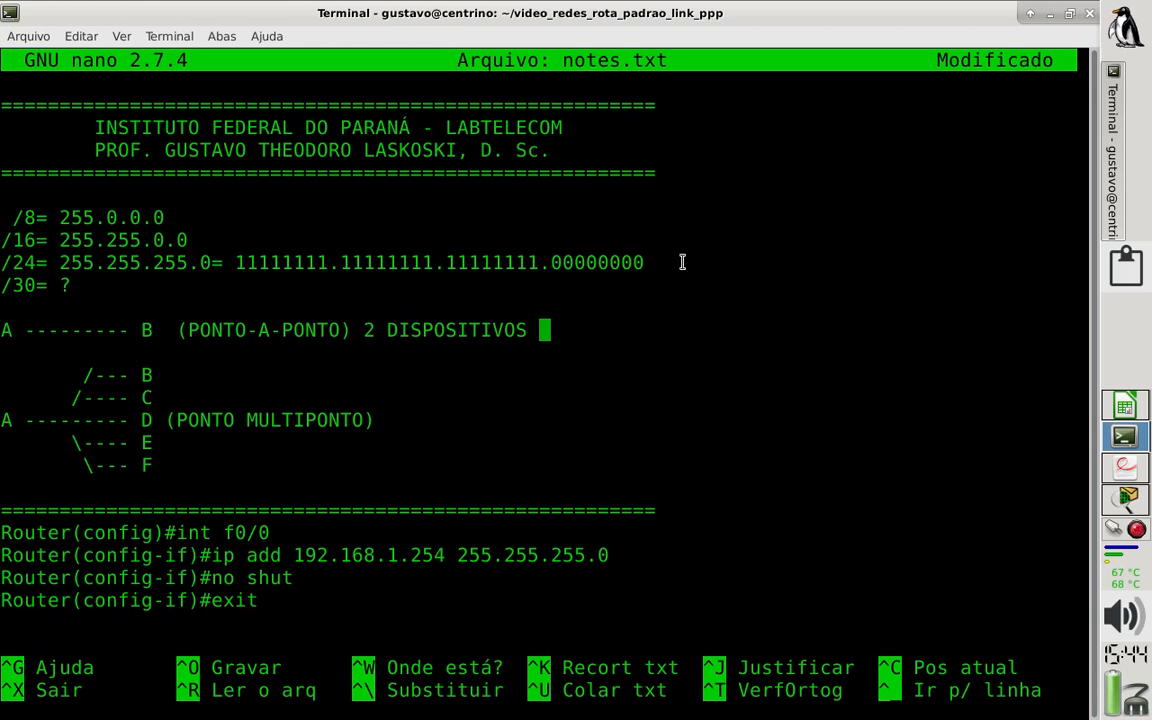
Append the address calculation "2⁸ = 256" to the end of the /24 mask line.
key("Up")
key("Right")
key("Right")
key("Right")
key("Right")
key("Right")
key("Right")
key("Right")
key("Right")
key("Right")
key("Right")
type("2")
type("⁸")
type(" = 256")
Insert "- 2" after 2⁸, before the equals sign, with a space between the minus and the 2.
key("Left")
key("Left")
key("Left")
key("Left")
key("Left")
type("-2")
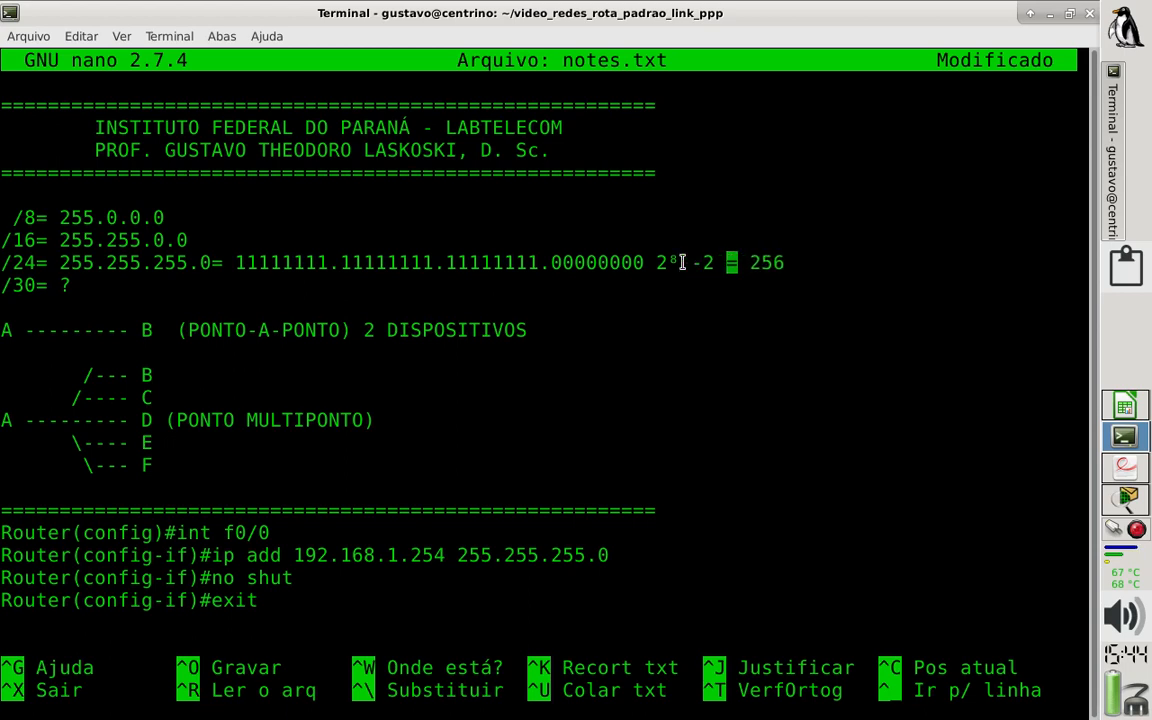
key("Left")
key("Left")
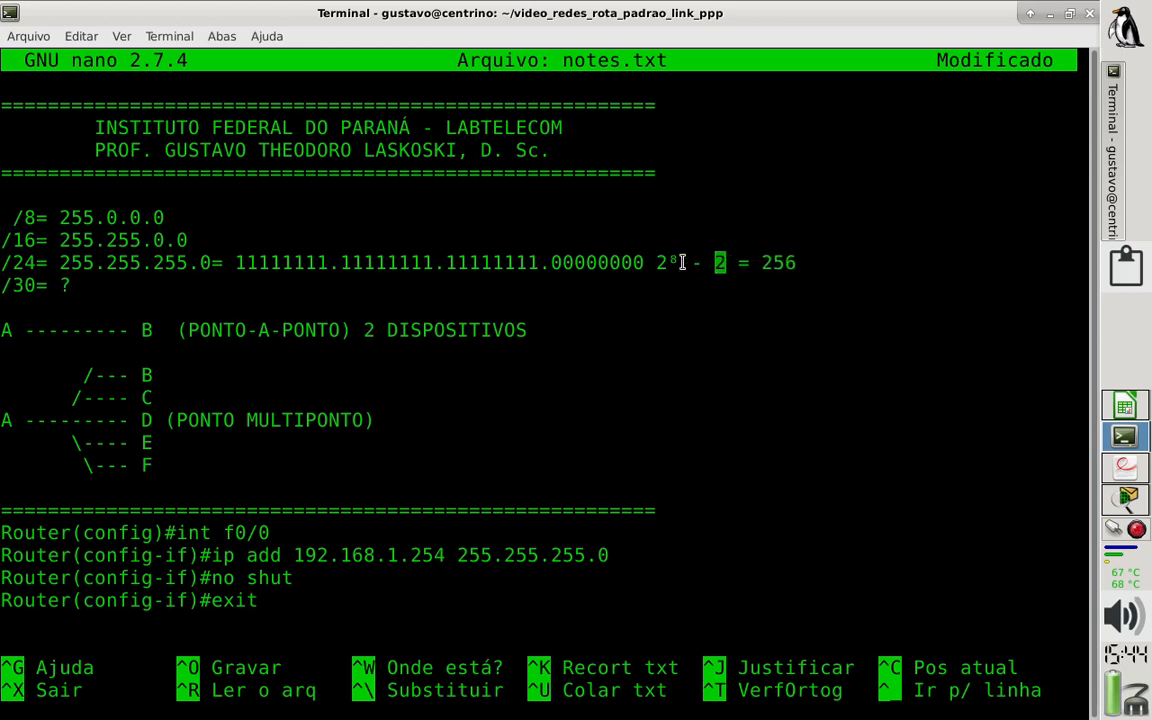
Complete the /24 host calculation by appending "- 2= 254" after 256.
key("Right")
key("Right")
key("Right")
key("Right")
key("Right")
key("Right")
key("Right")
type("-2")
key("BackSpace")
type("2 =")
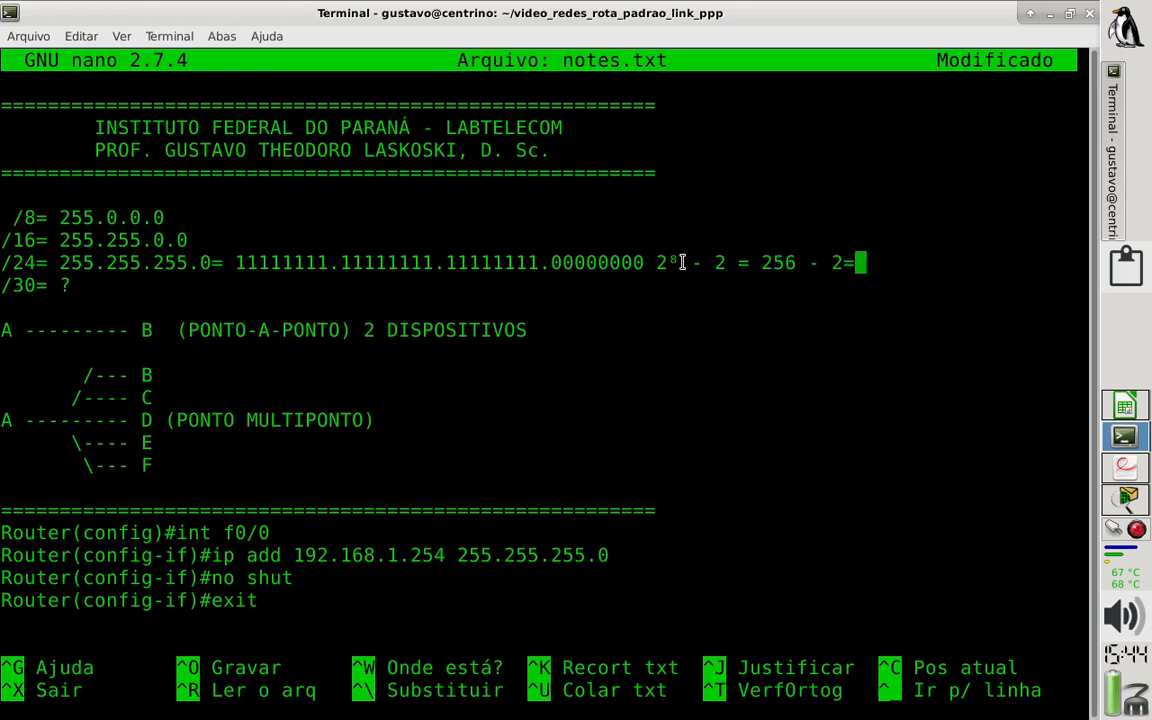
key("BackSpace")
key("BackSpace")
type("2")
key("BackSpace")
key("BackSpace")
type("= 254 ")
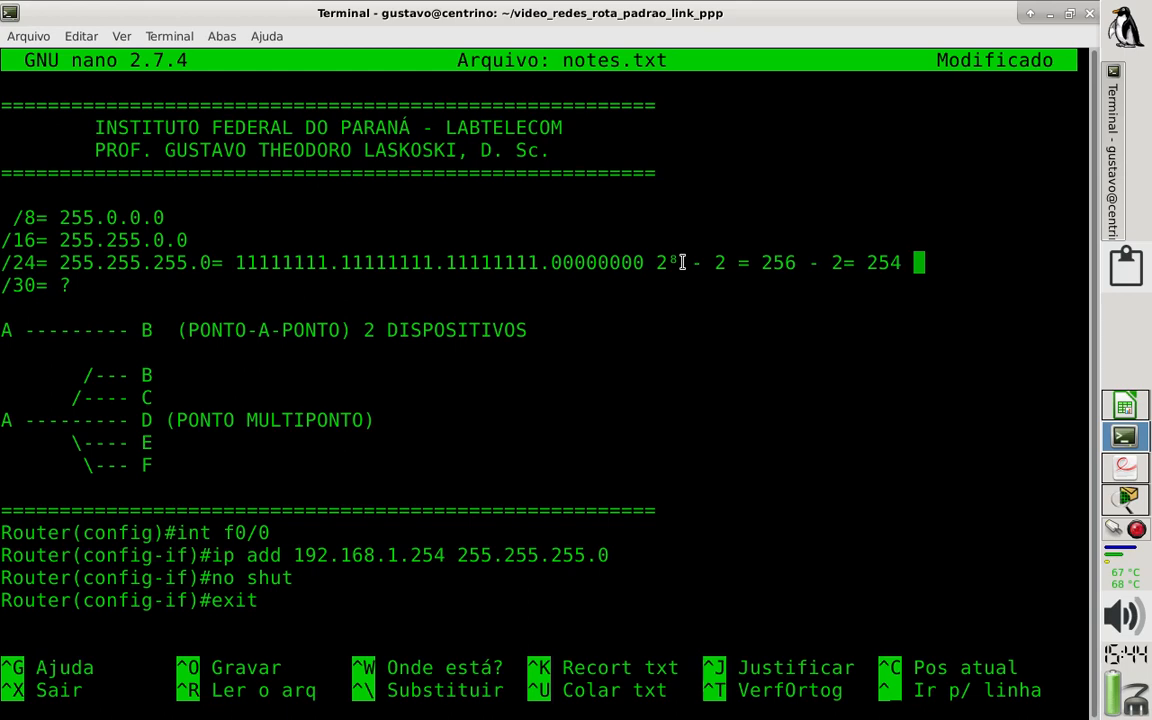
Append "hosts" after 254 on the /24 mask line and save notes.txt.
type("host")
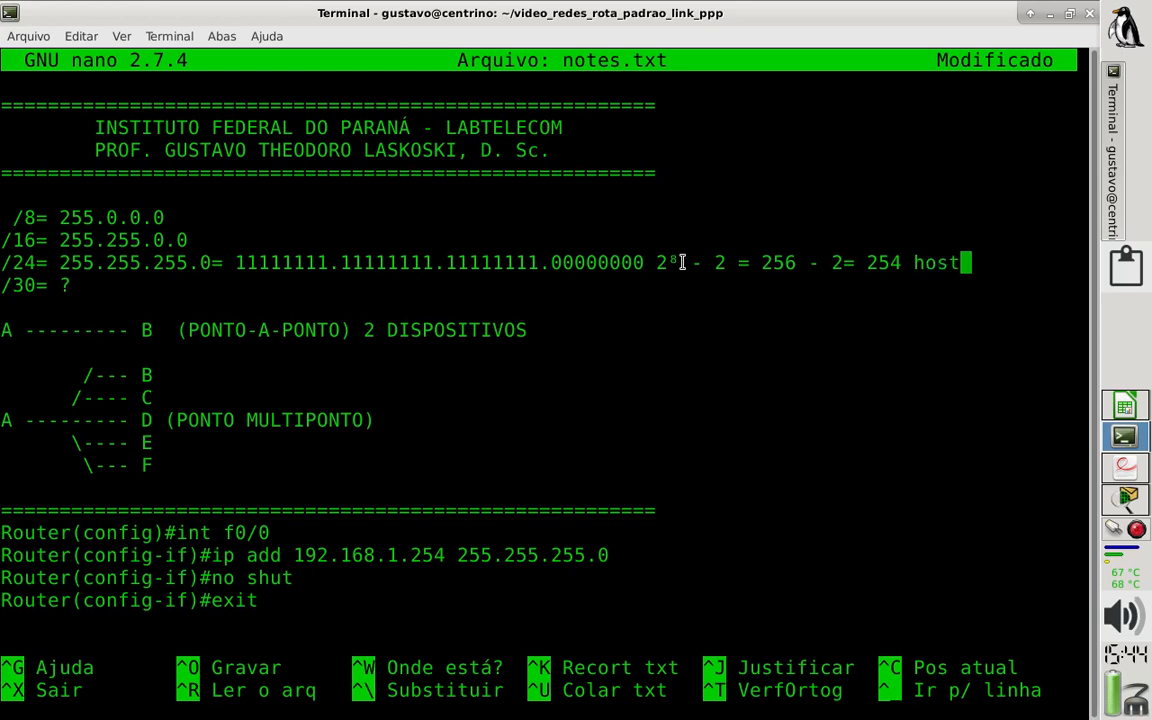
type("s")
key("ctrl+o")
key("Return")
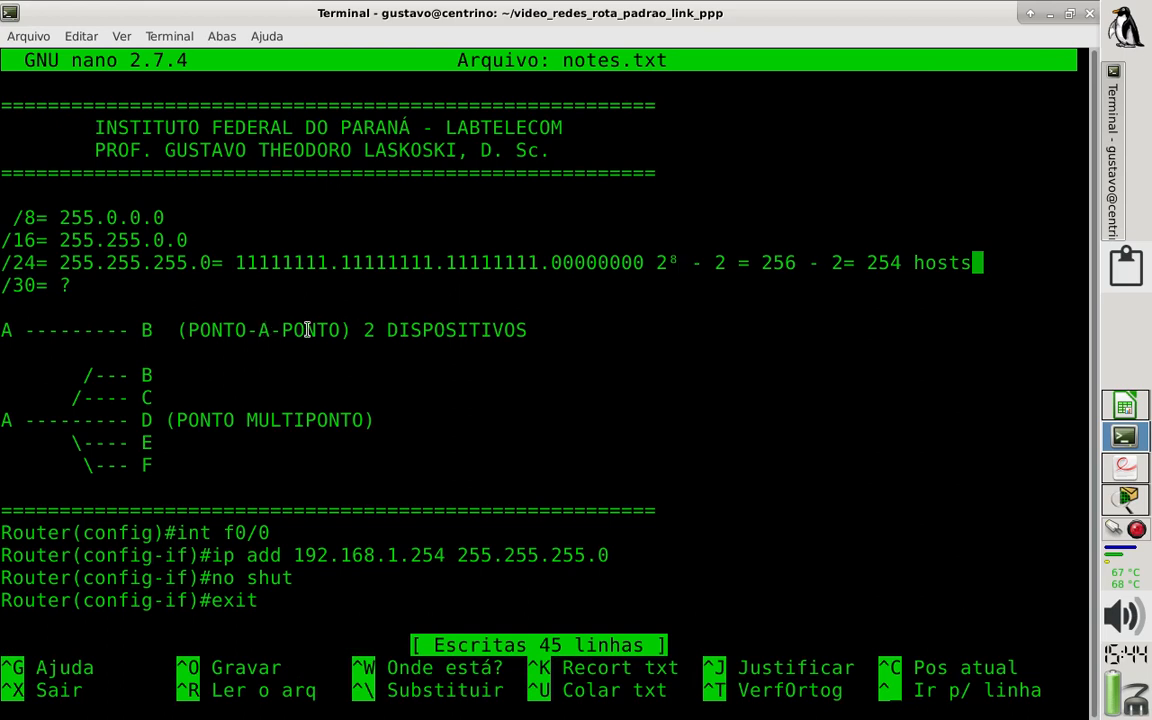
Examine the point-to-point A–B diagram and the /30 prefix by highlighting them, then save the notes again.
left_click_drag(170, 329, 2, 329)
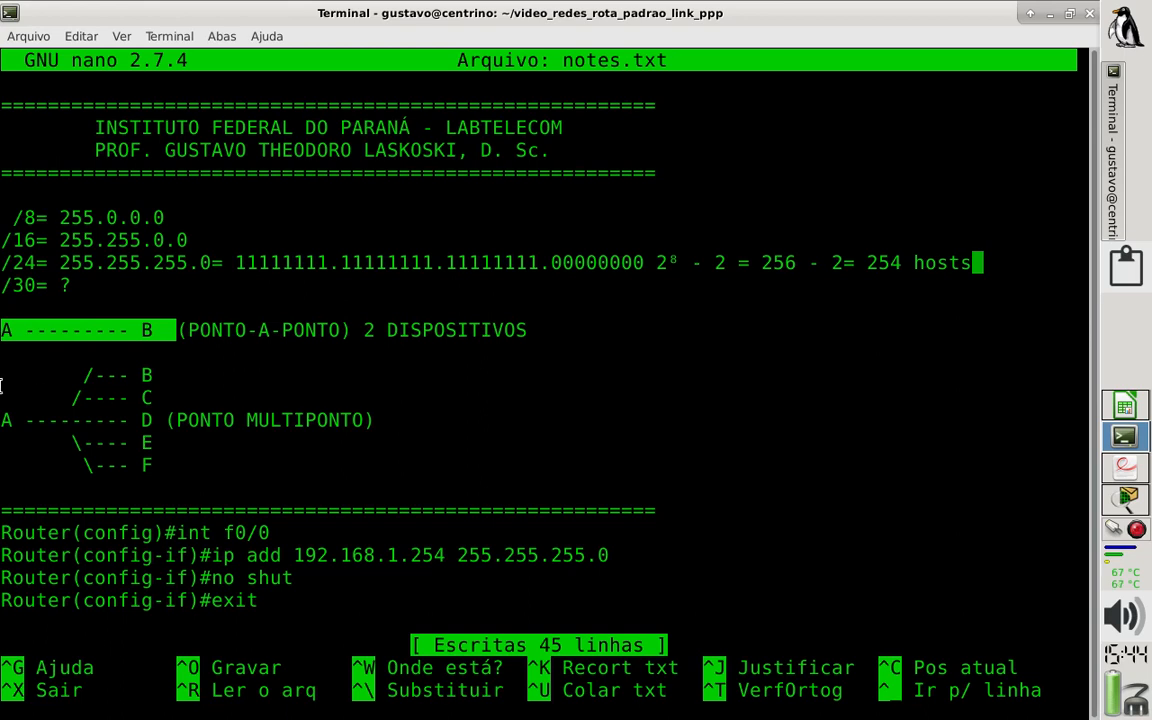
left_click_drag(34, 285, 2, 283)
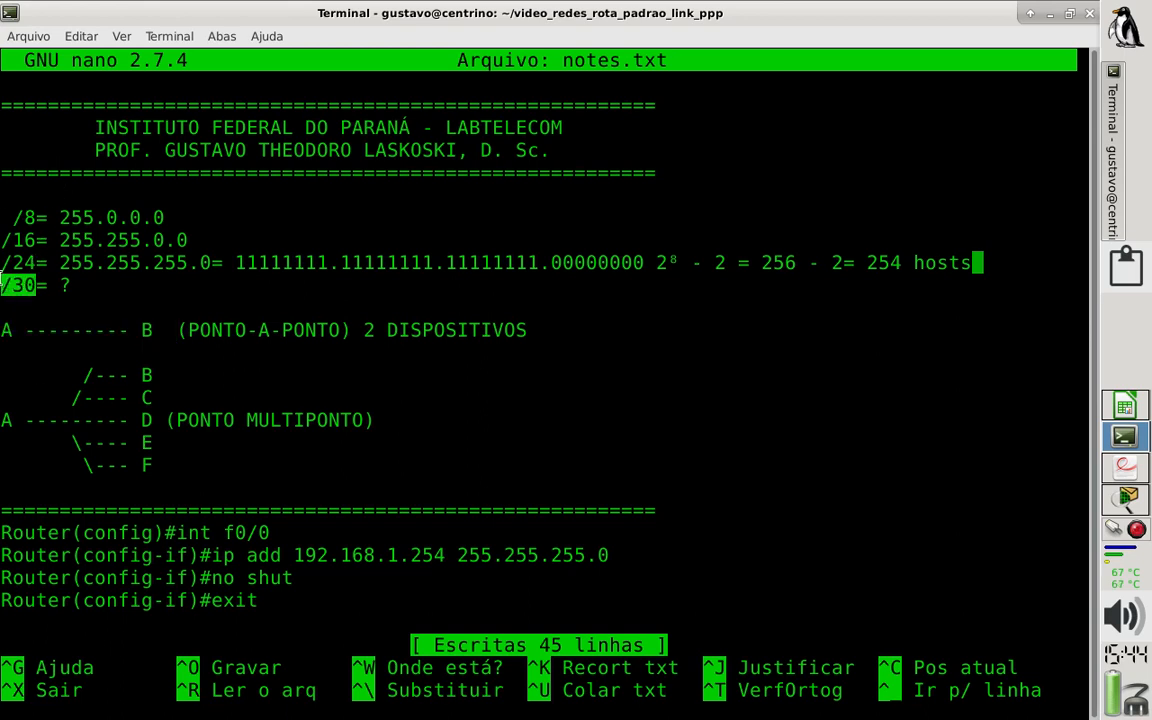
left_click(302, 335)
key("ctrl+o")
key("Return")
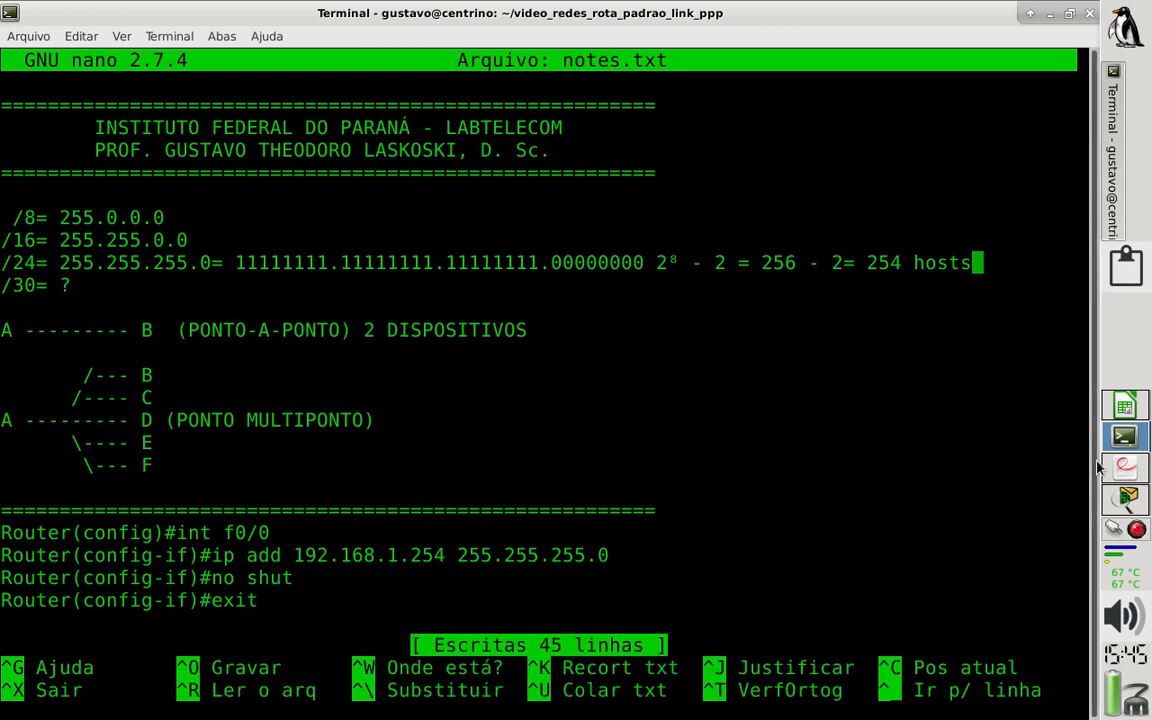
Switch to link_30.ods in LibreOffice Calc and examine its /24 and /30 examples and the generic binary address and mask octets.
left_click(1133, 415)
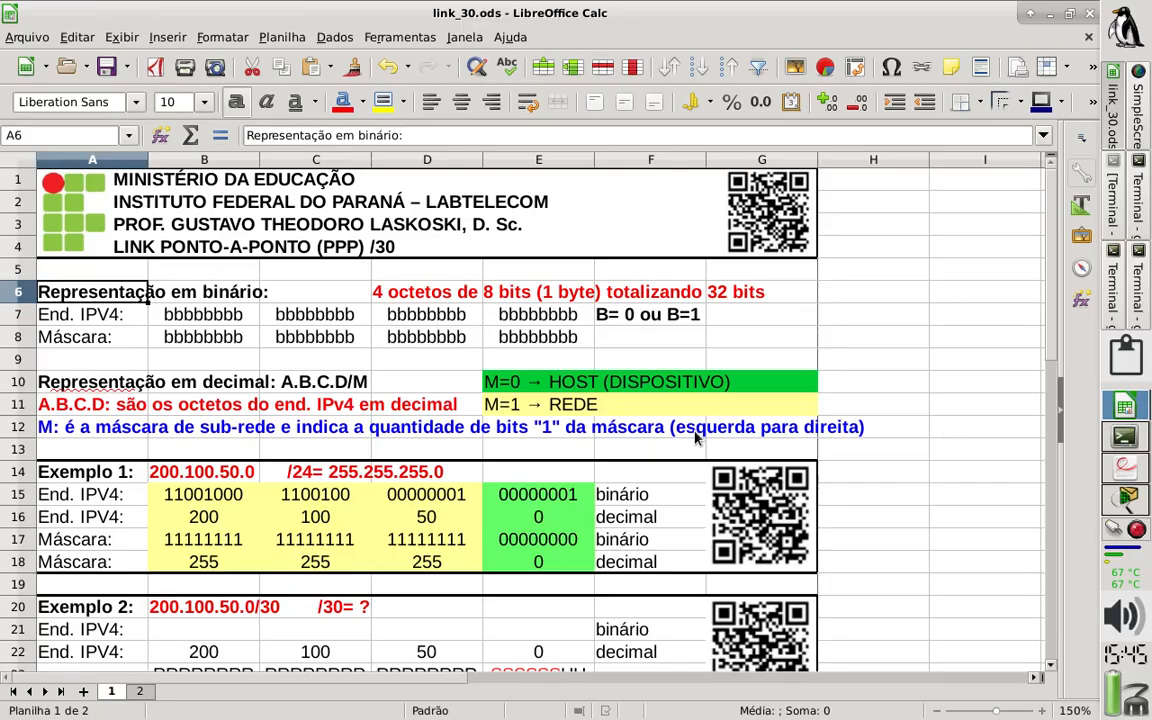
left_click(266, 437)
key("Down")
key("Down")
key("Down")
key("Down")
key("Down")
key("Down")
key("Down")
key("Down")
key("Down")
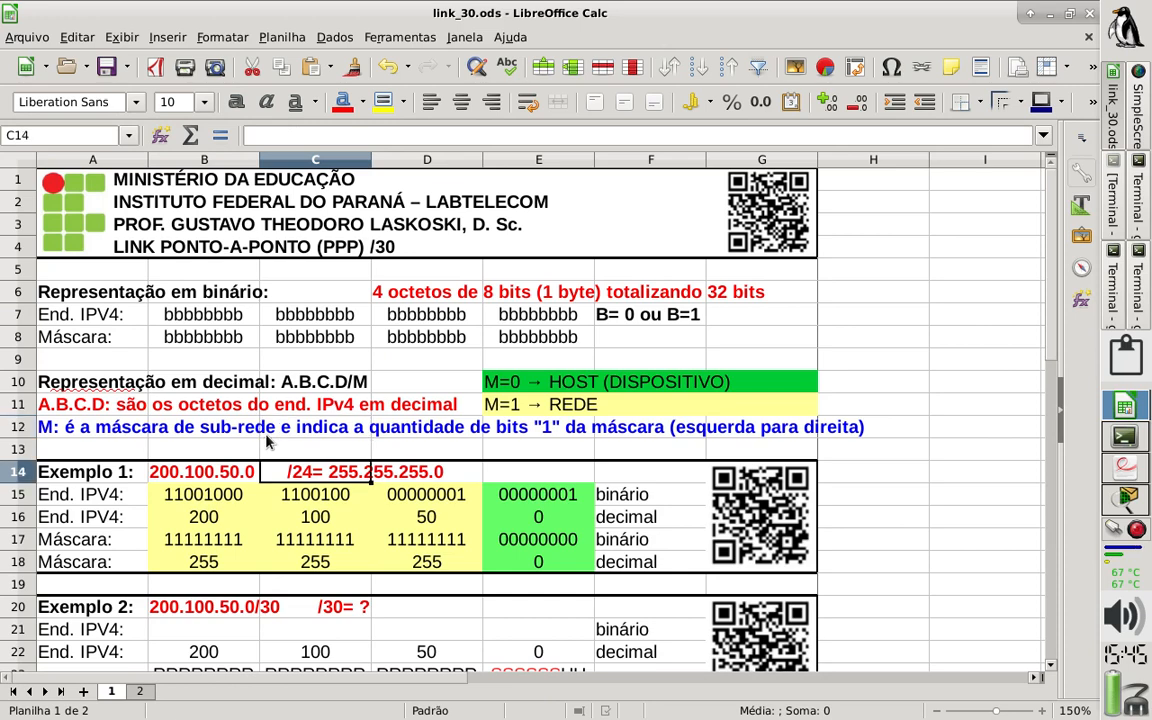
key("Down")
key("Down")
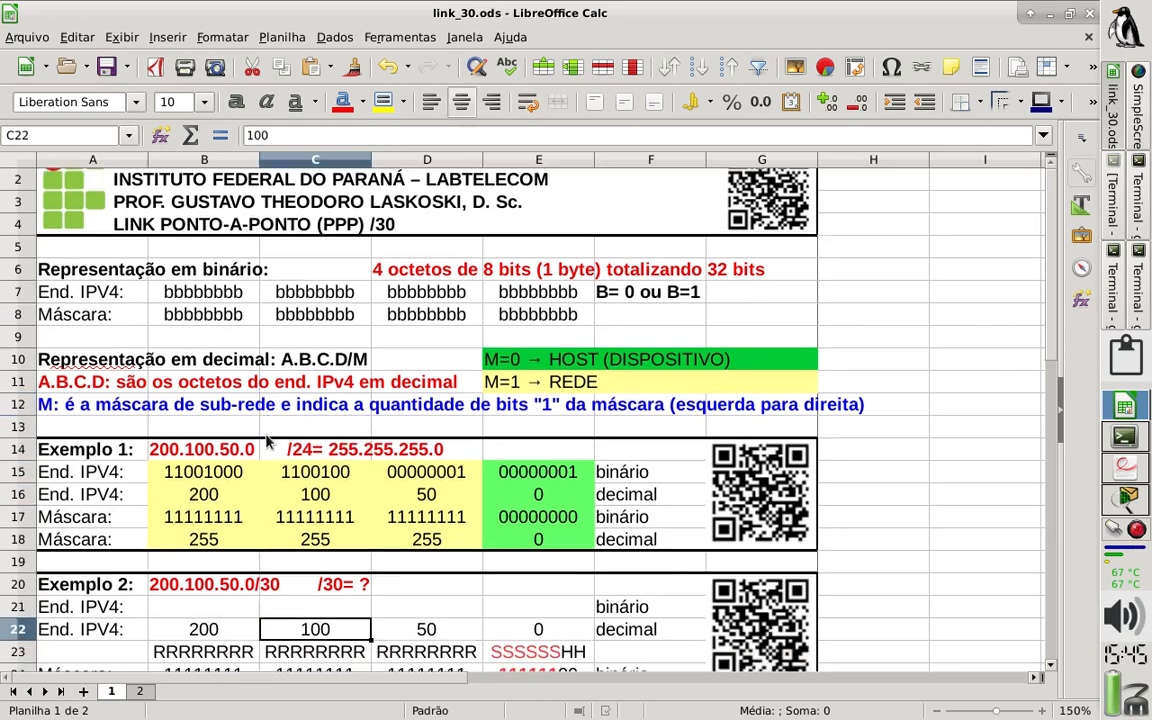
key("Down")
key("Down")
key("Down")
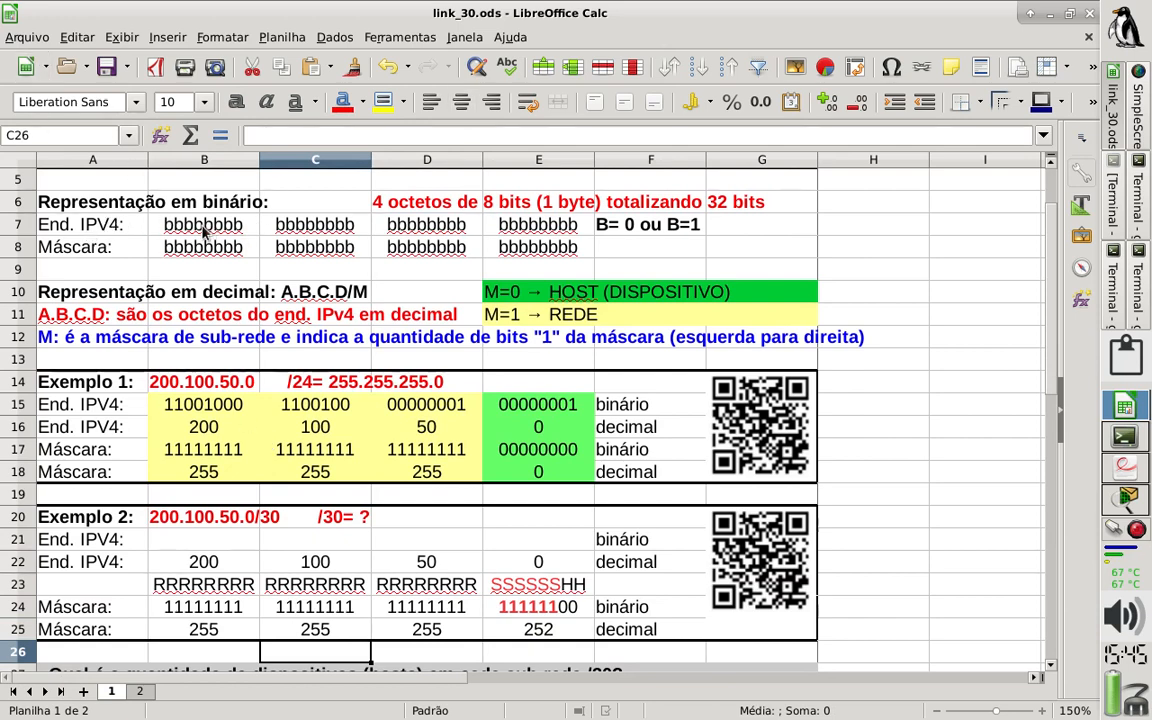
left_click_drag(189, 226, 515, 229)
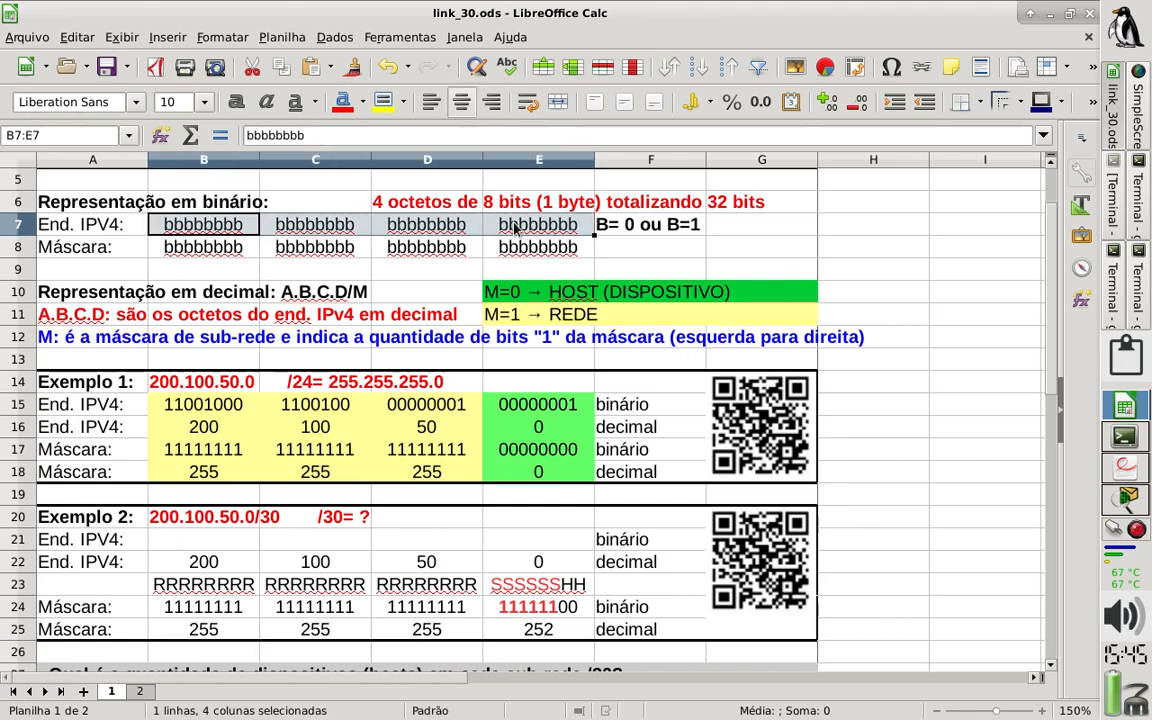
left_click_drag(220, 248, 507, 252)
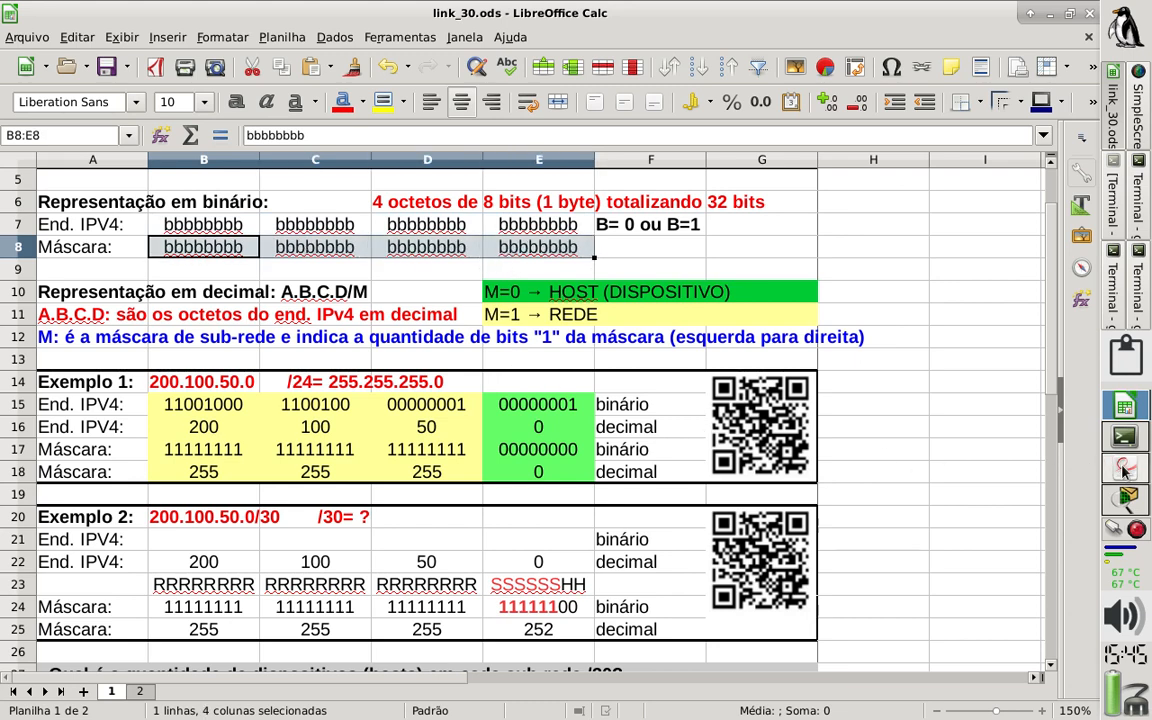
Insert "/24" directly after 200.100.50.0 in the Exemplo 1 heading in cell B14.
left_click(177, 390)
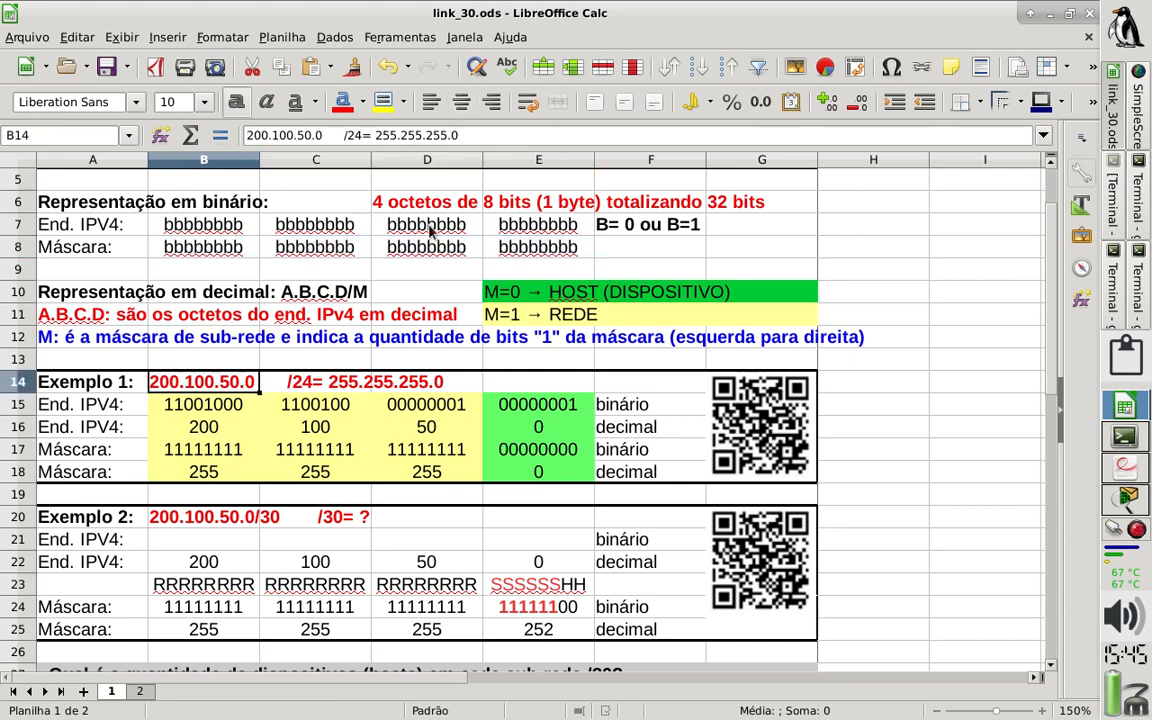
left_click(323, 134)
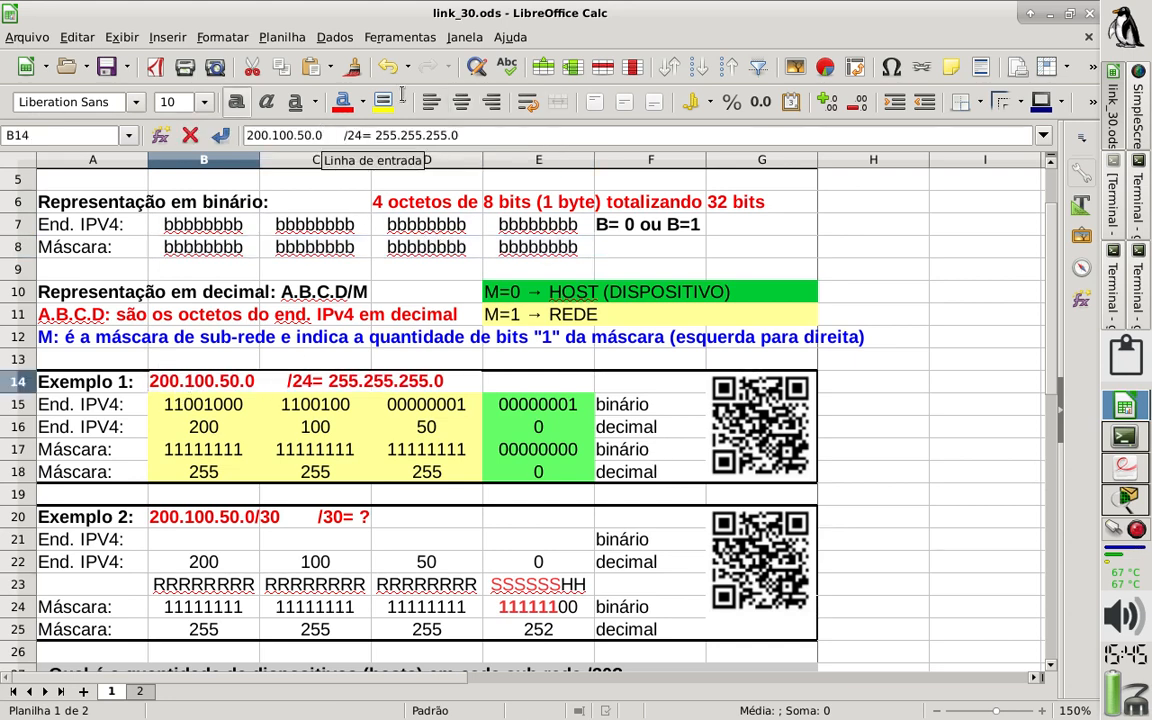
type("/24")
key("Return")
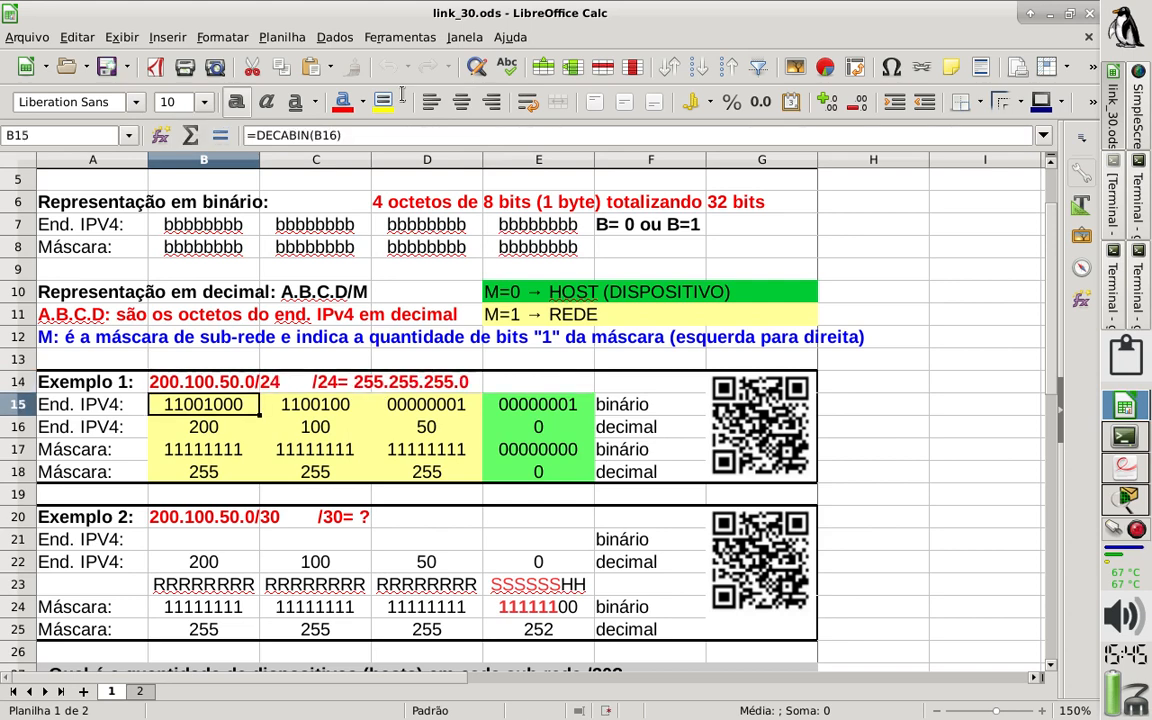
Examine the decimal and binary IPv4 address octets of Exemplo 1 in rows 15 and 16.
key("Down")
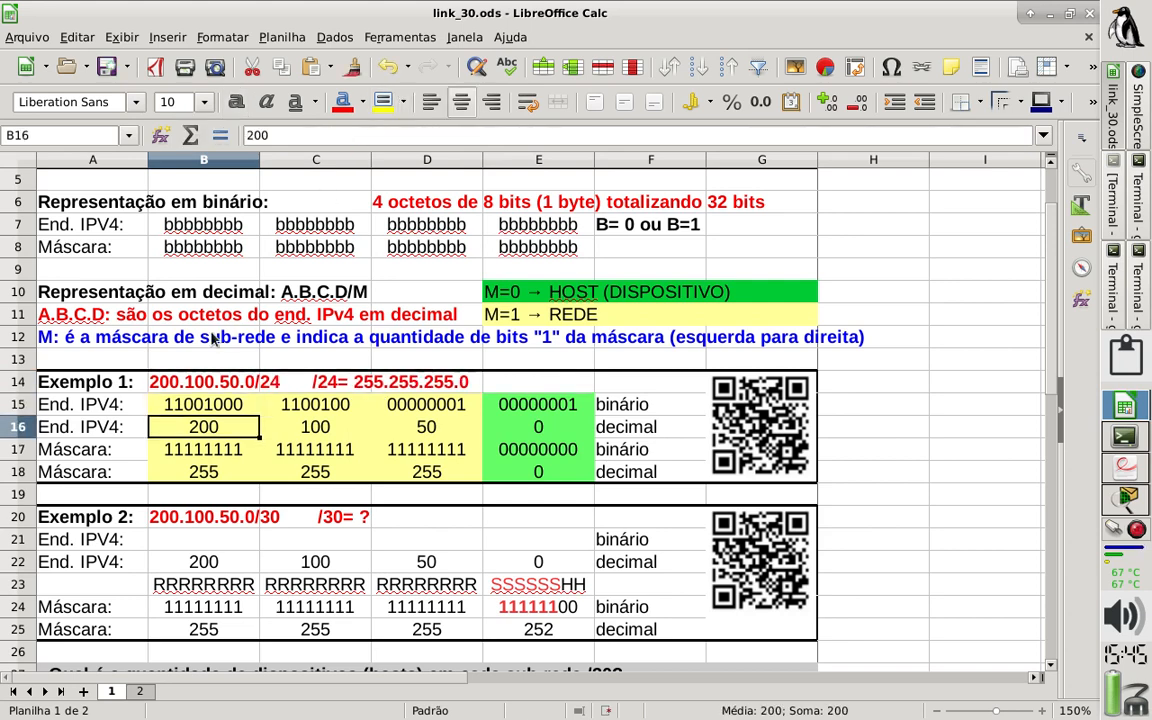
left_click(204, 471)
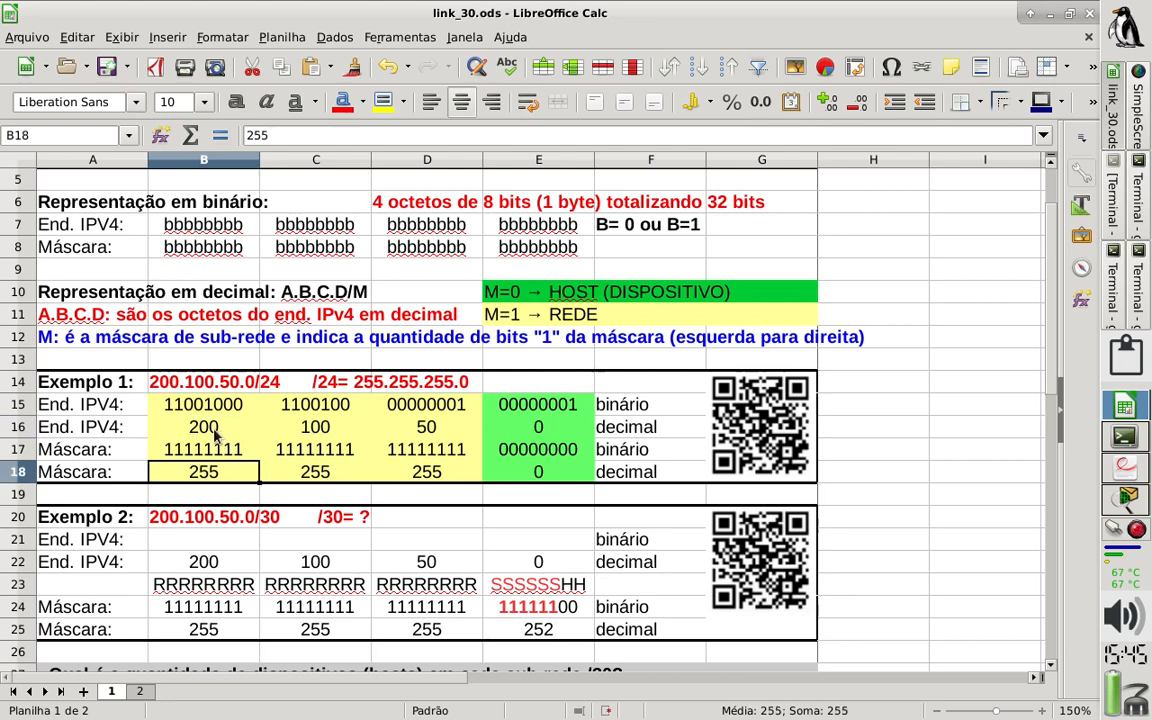
left_click(205, 430)
left_click(312, 428)
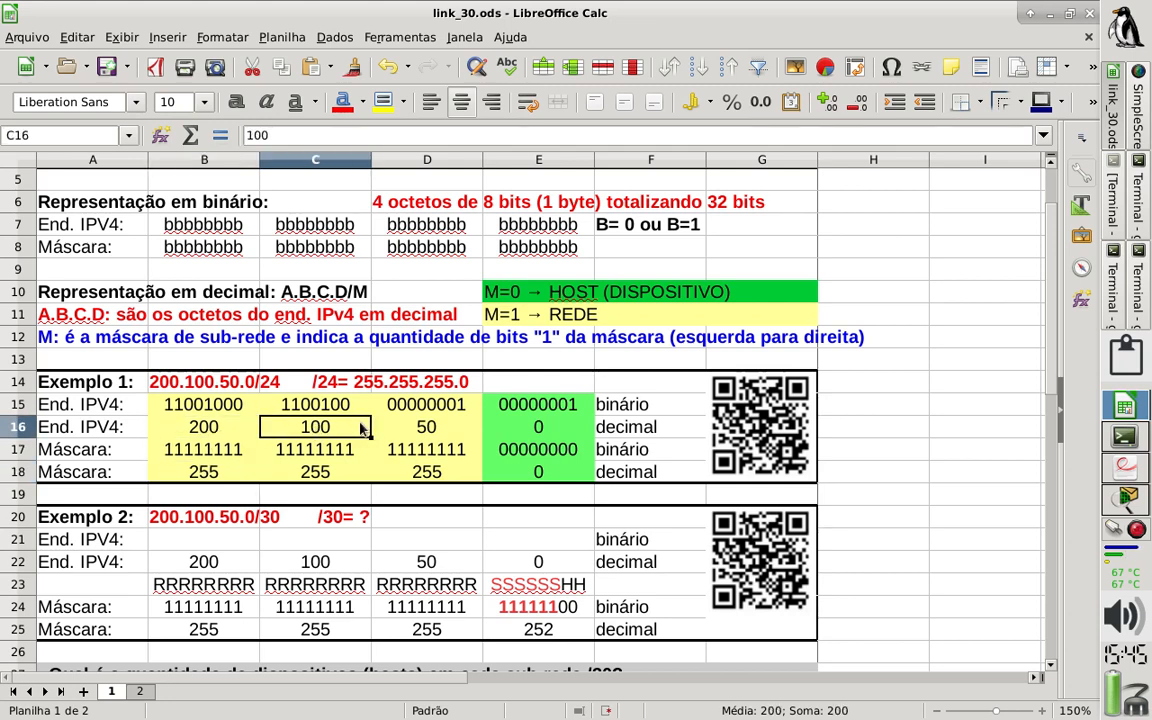
left_click(418, 426)
left_click(526, 431)
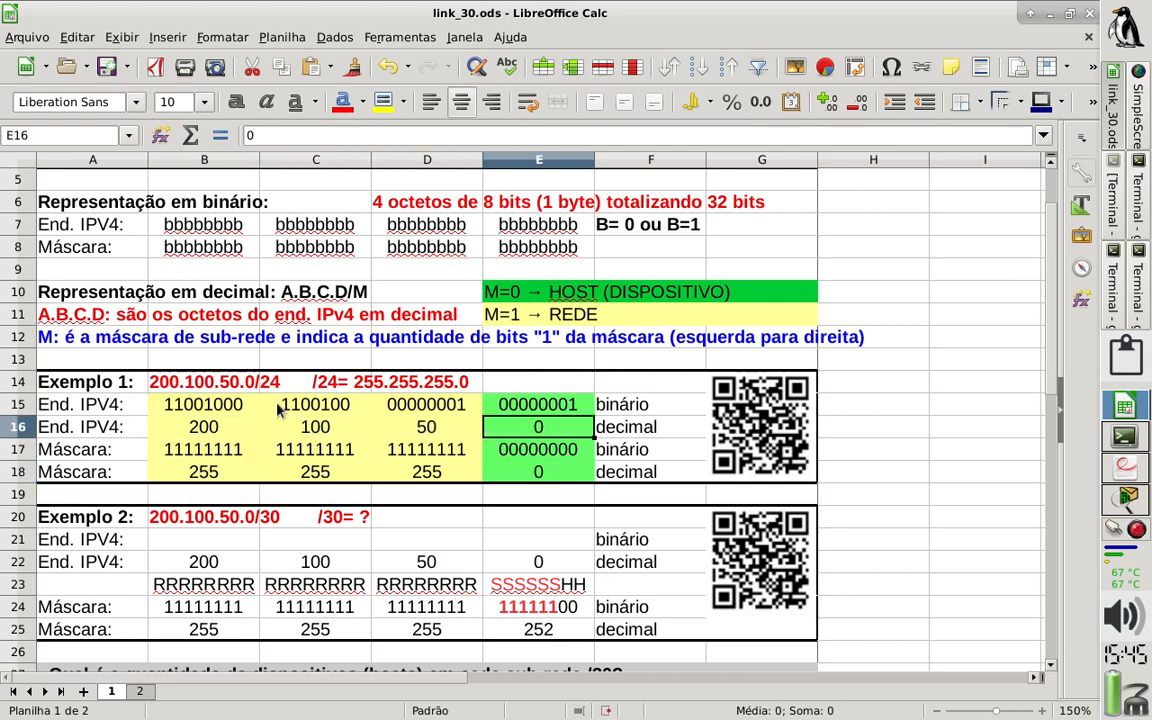
left_click_drag(240, 407, 440, 409)
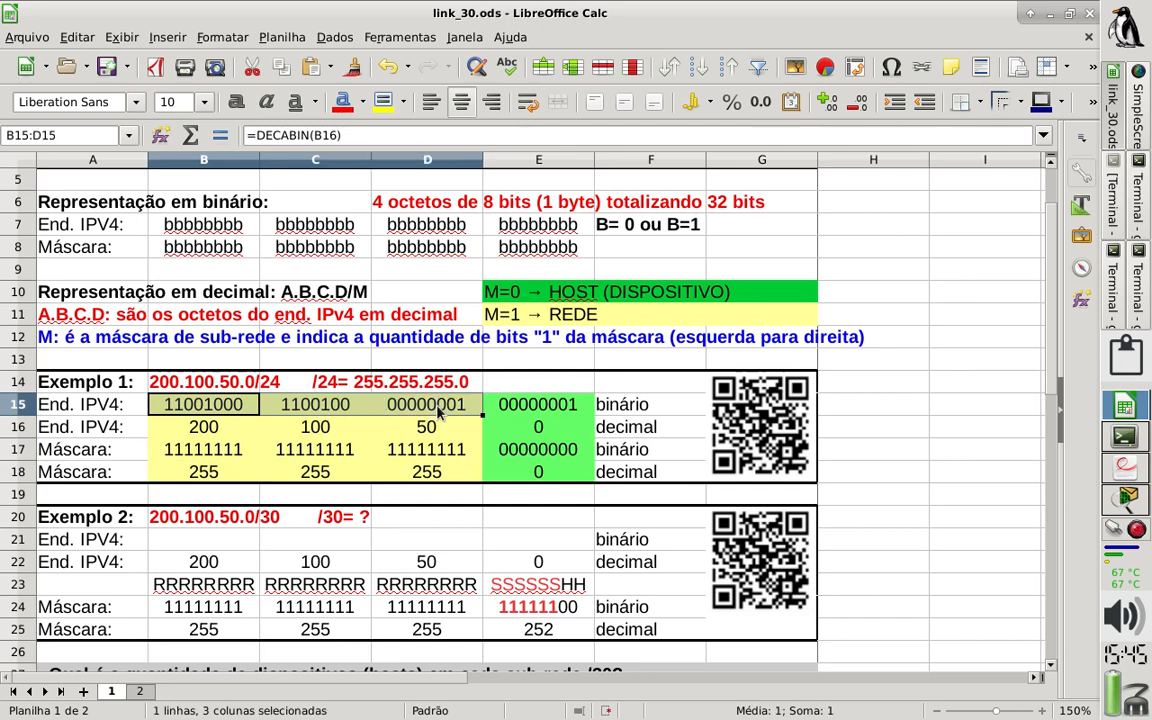
left_click(522, 425)
left_click(224, 410)
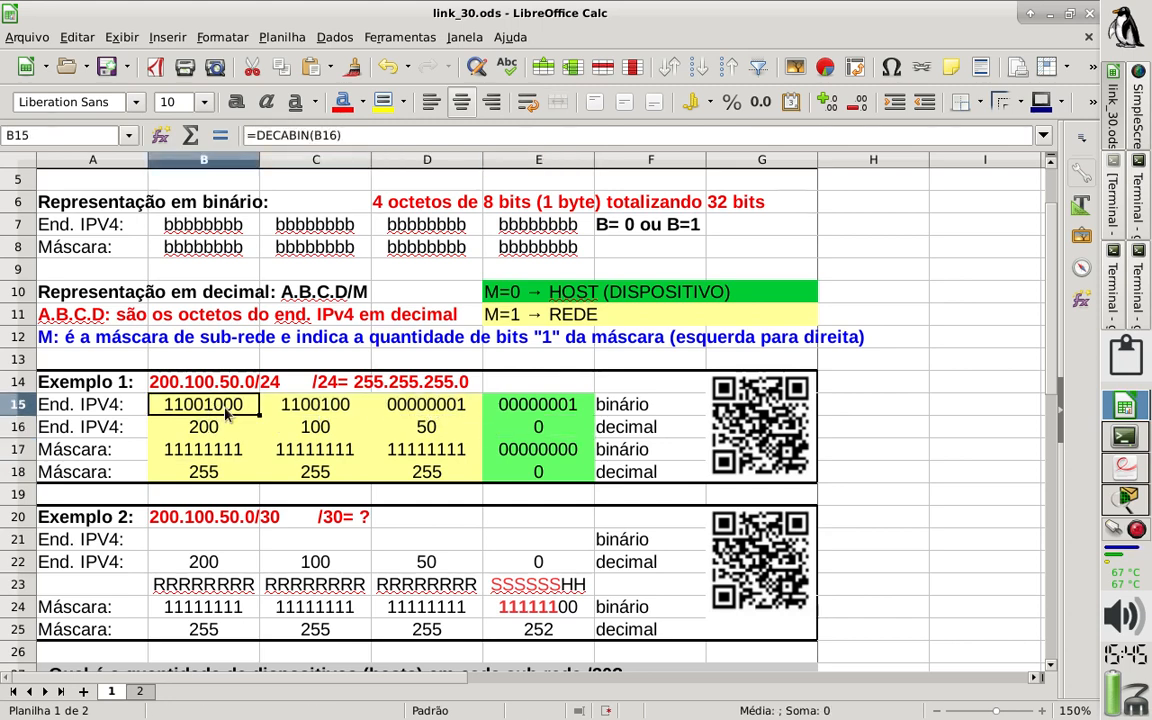
key("Right")
key("Right")
key("Right")
key("Right")
key("Right")
key("Right")
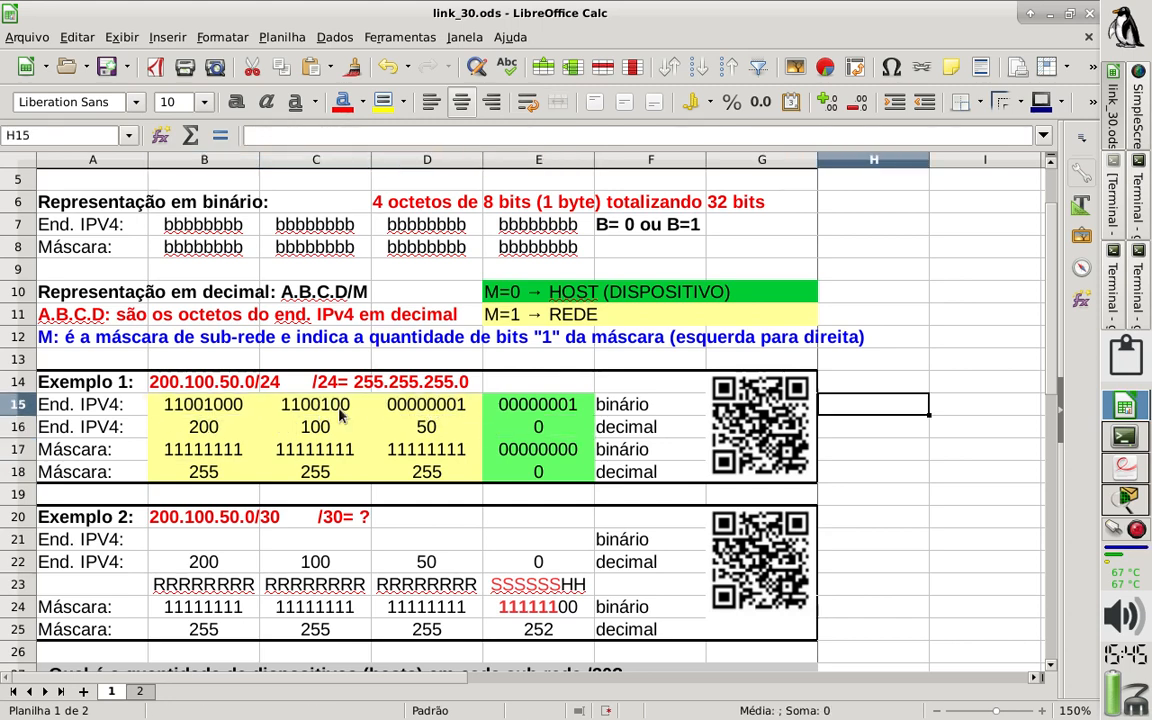
Replace the last binary address octet of Exemplo 1 in E15 with the formula =decabin(E16;8).
left_click(555, 400)
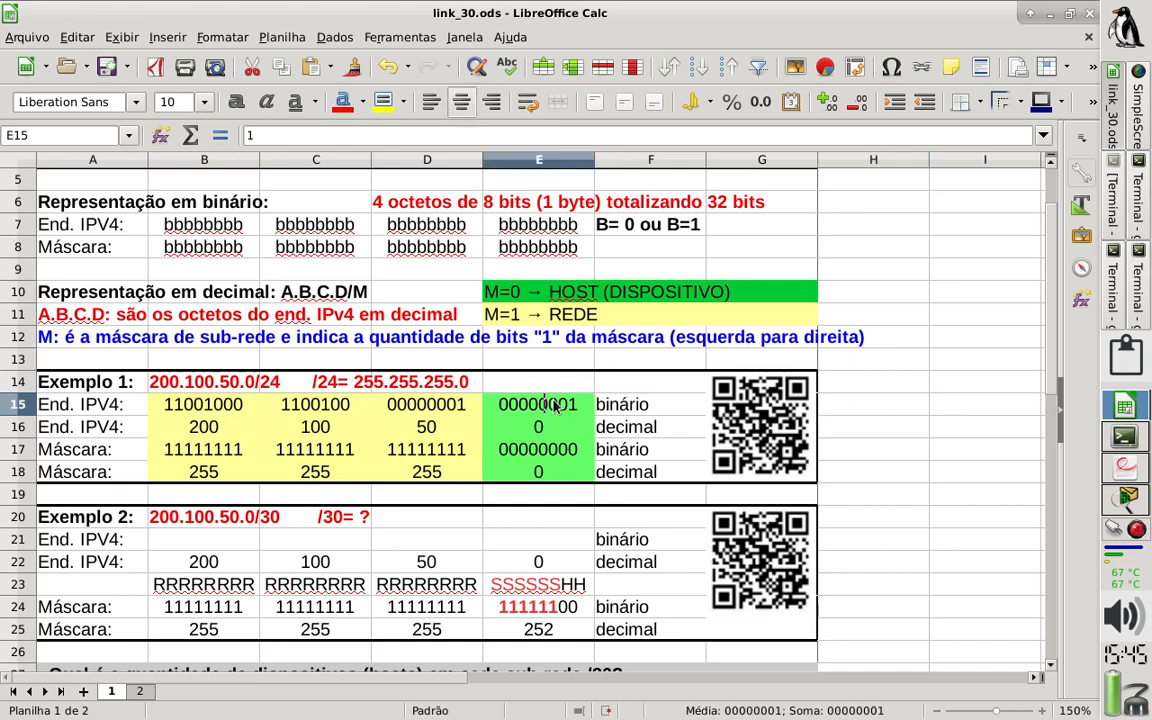
type("=bi")
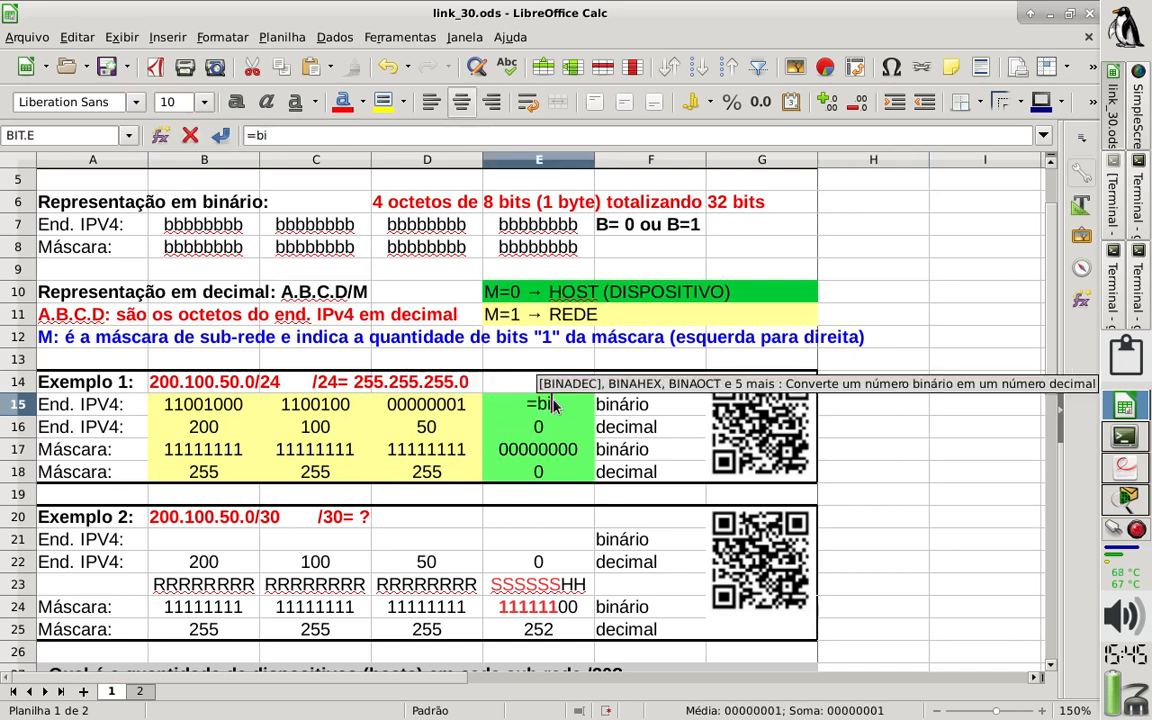
key("BackSpace")
key("BackSpace")
type("de")
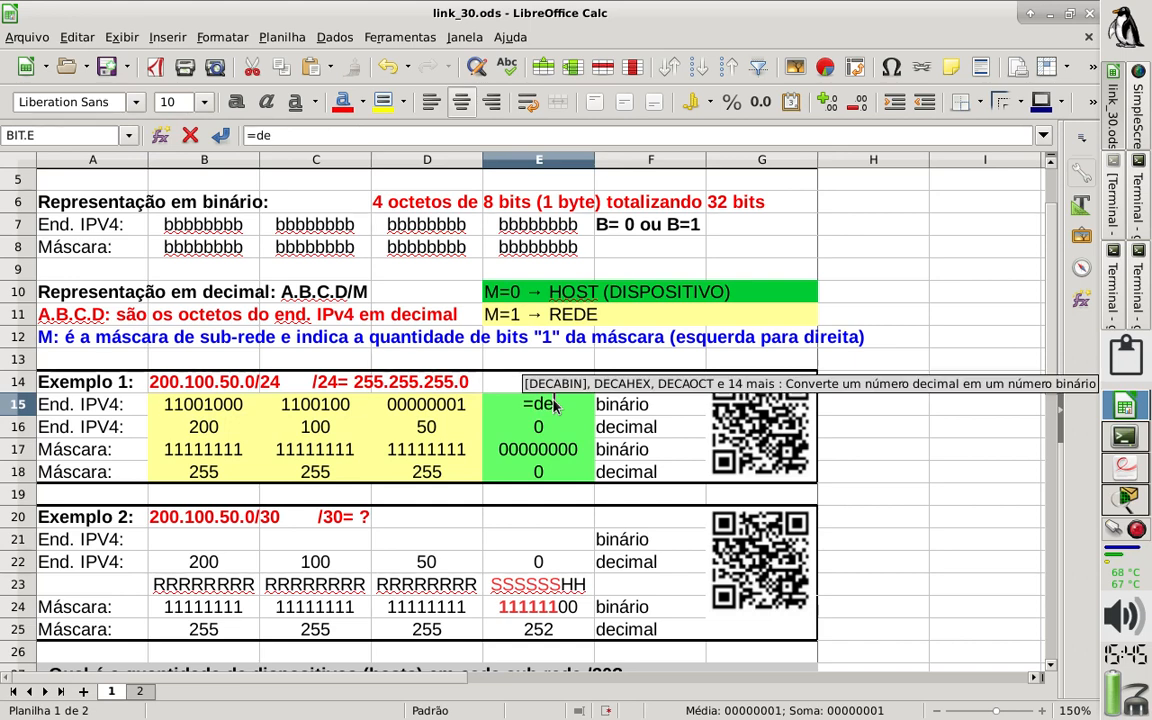
type("cabin(")
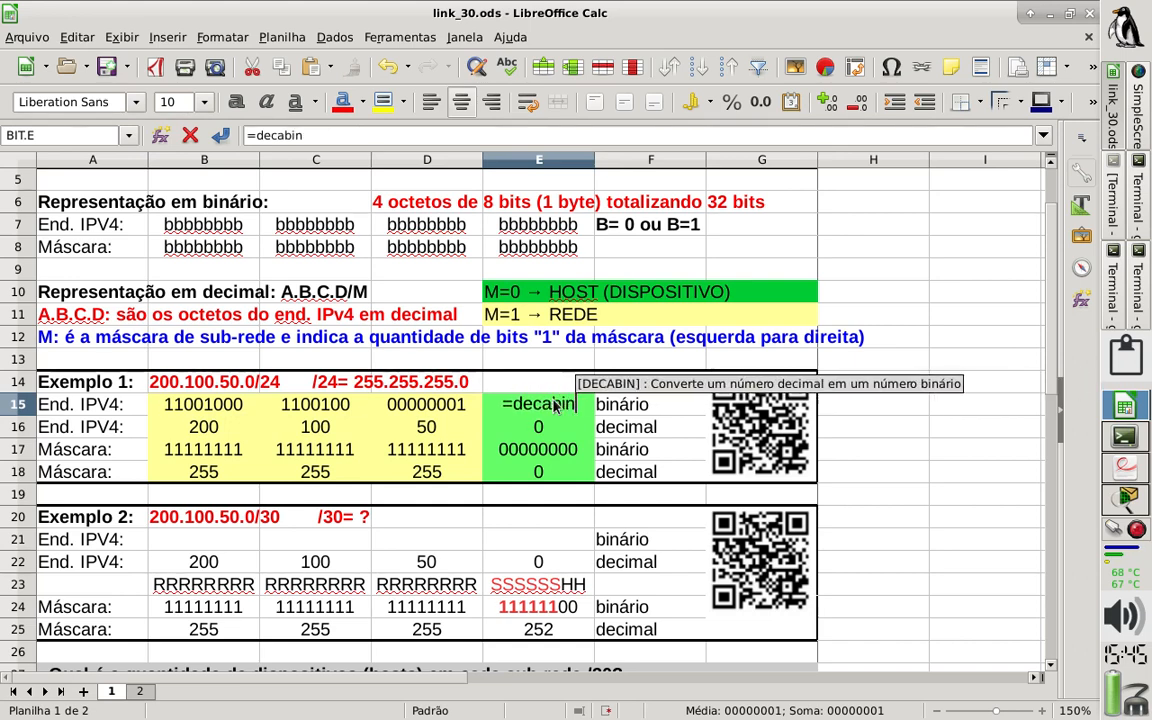
left_click(557, 433)
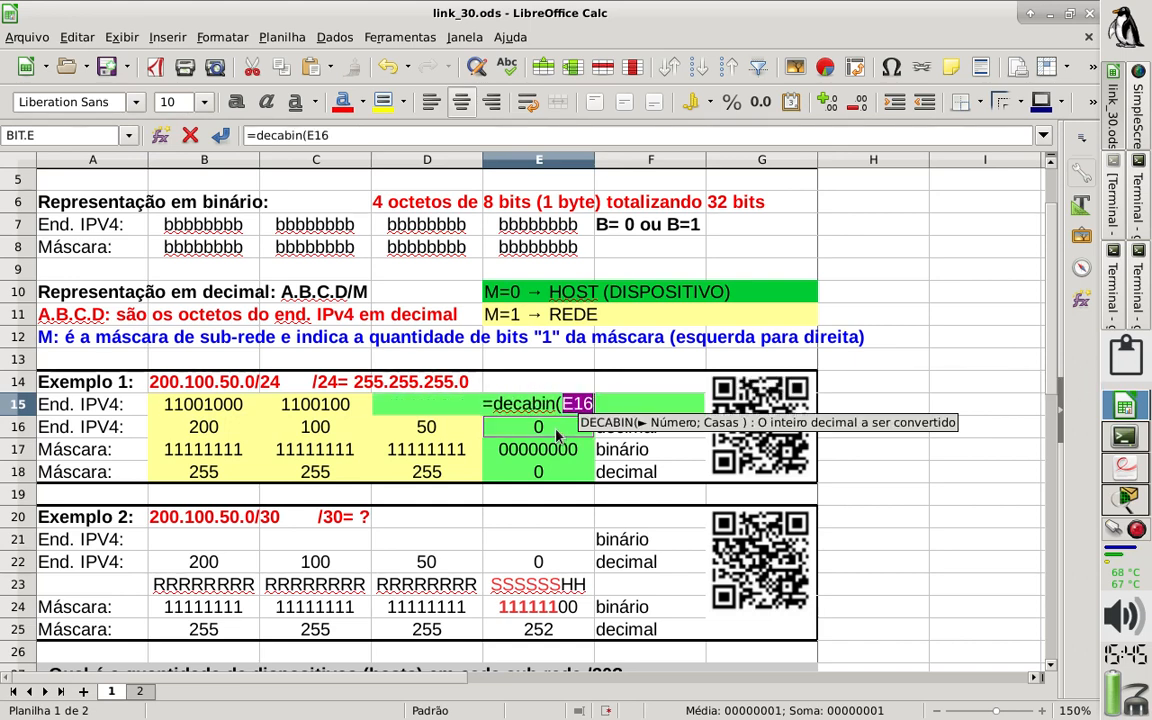
type(";8)")
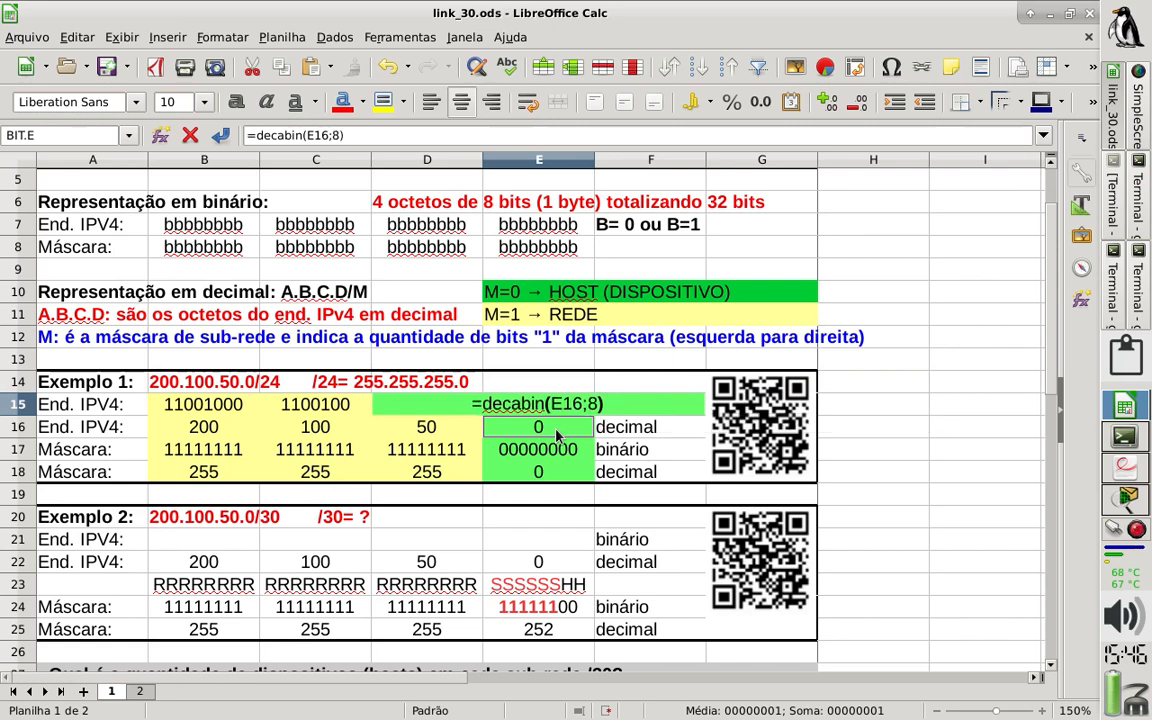
key("Return")
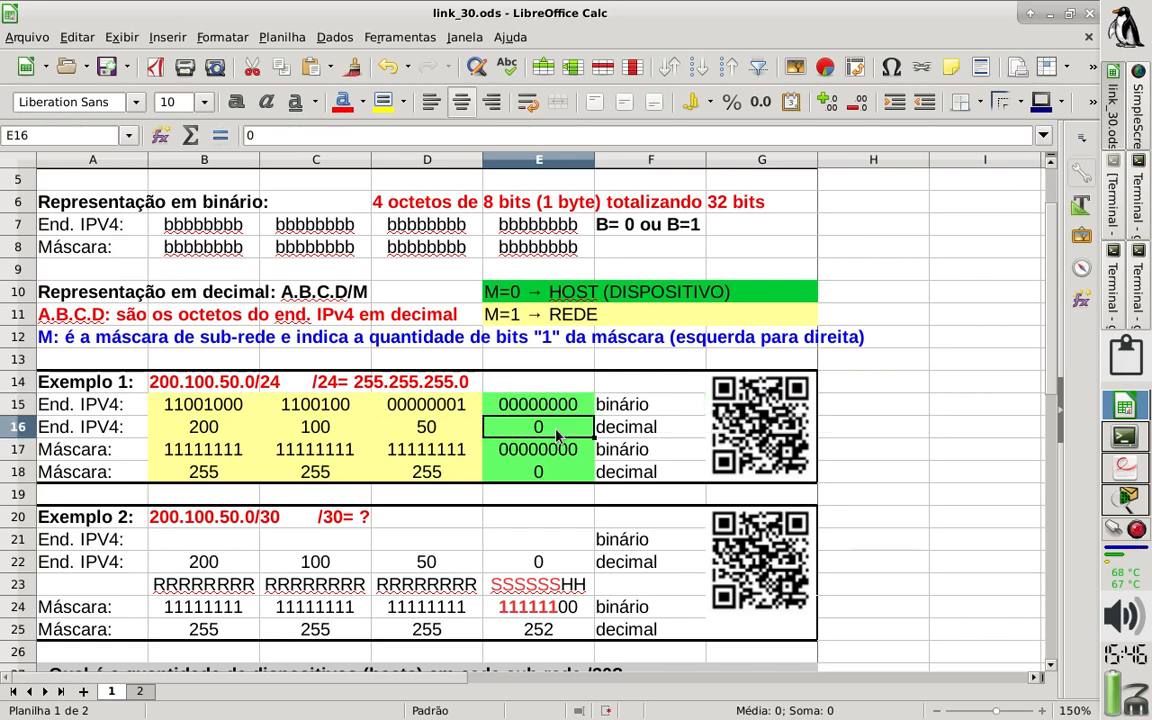
key("Up")
key("Up")
key("Down")
key("Down")
key("Down")
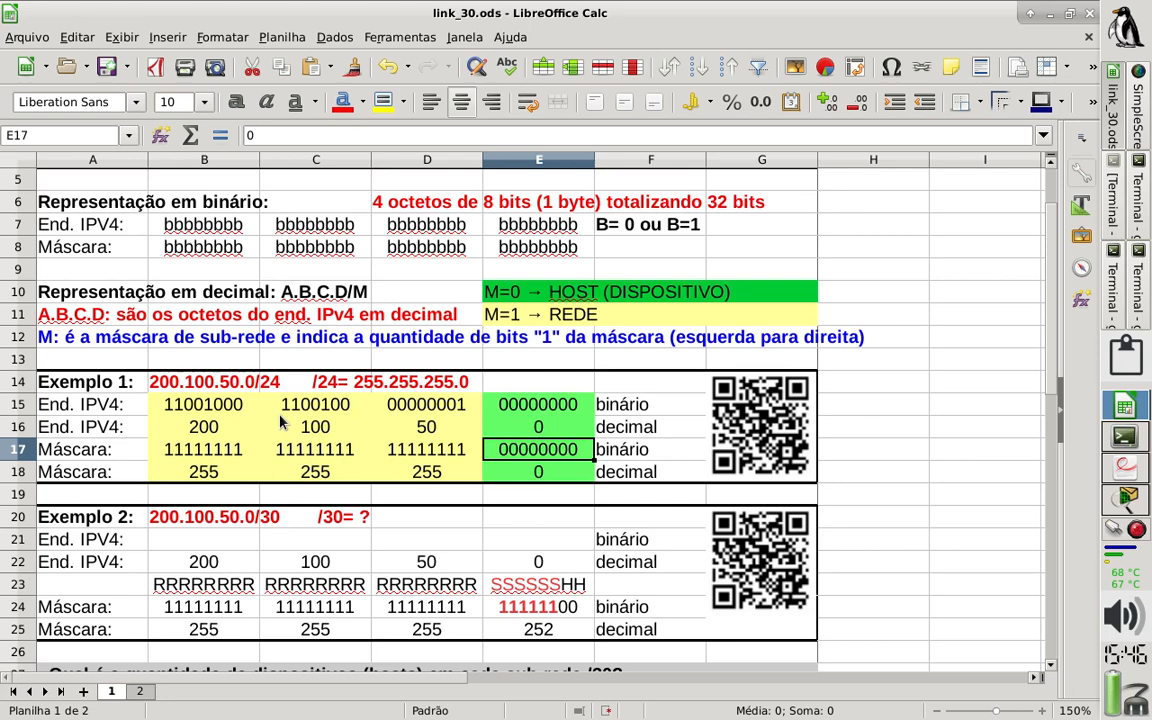
Clear the first three binary mask octets of Exemplo 1 in cells B17:D17.
left_click(166, 452)
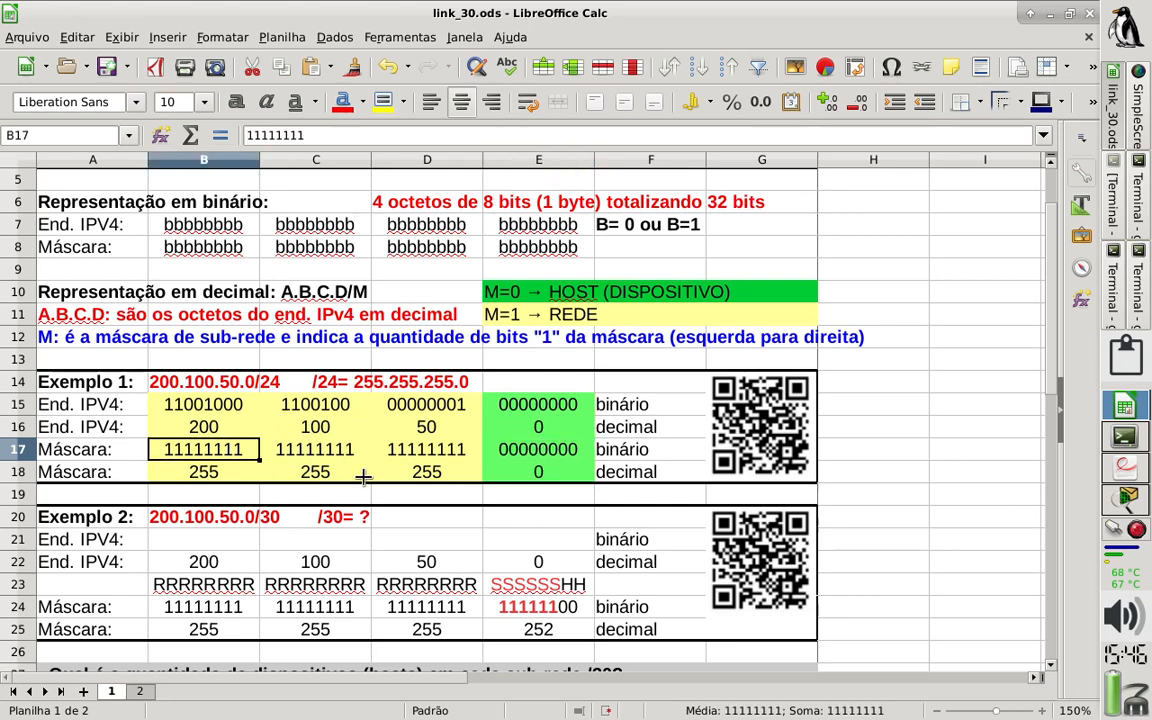
type("111")
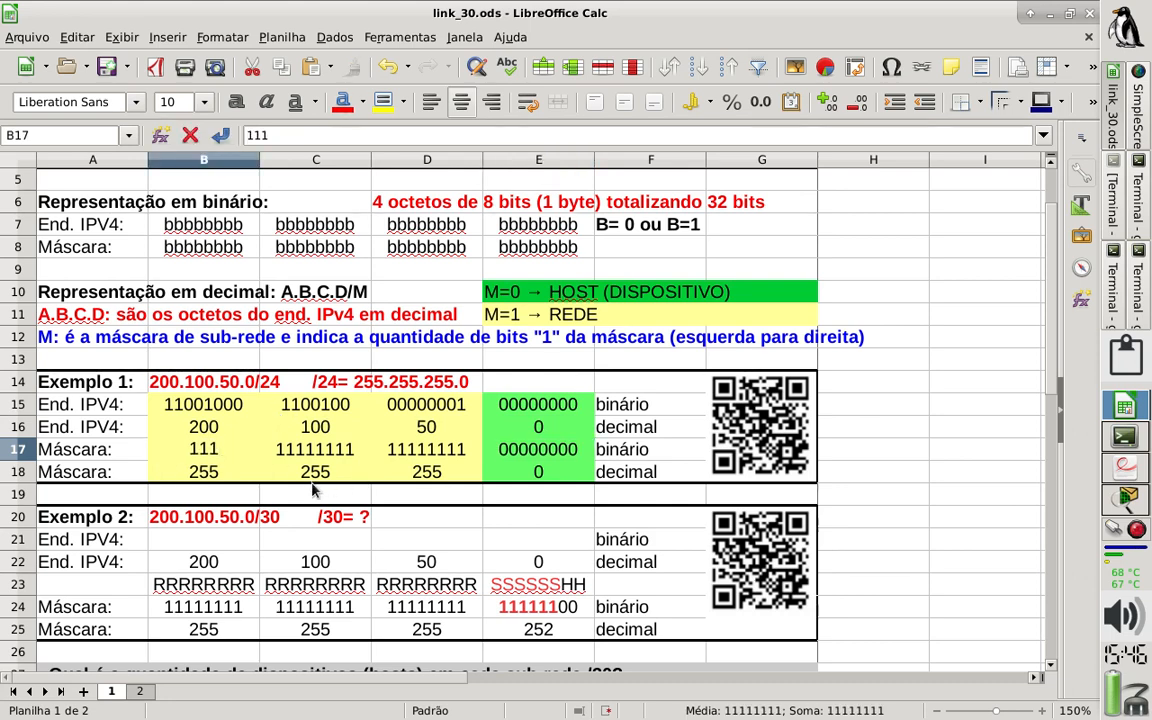
left_click_drag(183, 449, 433, 450)
key("Delete")
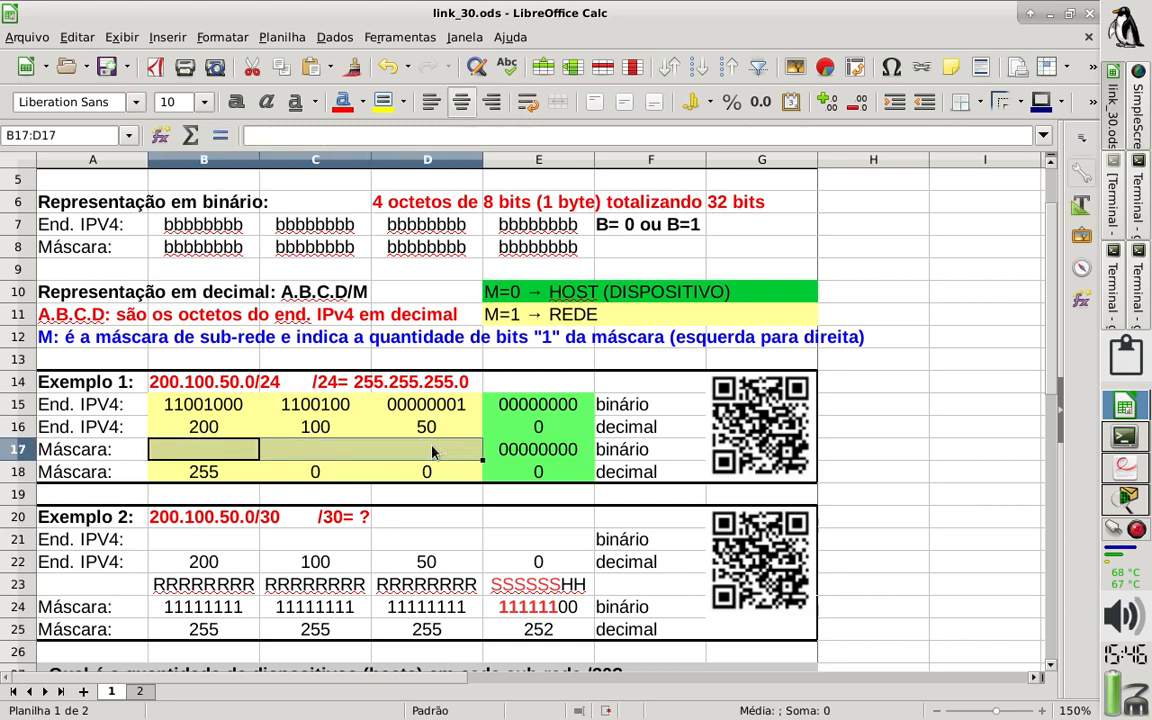
Enter 11111111 as the first binary mask octet of Exemplo 1 in B17.
key("Left")
key("Right")
key("Right")
key("Left")
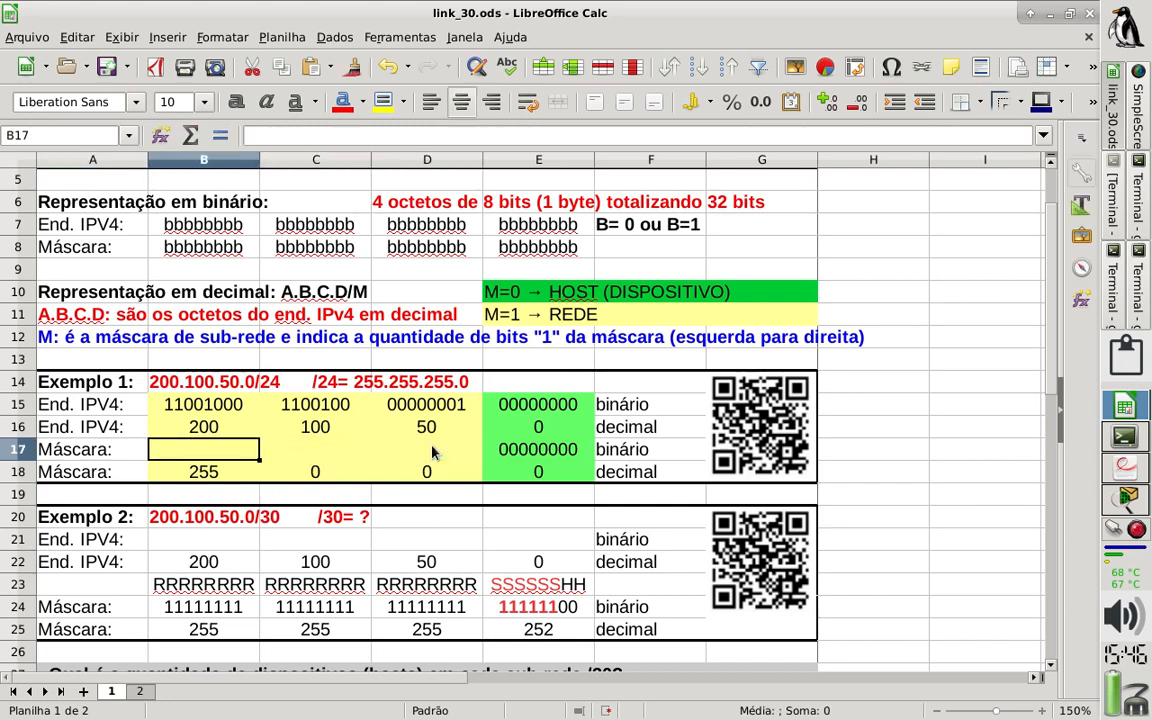
type("1111")
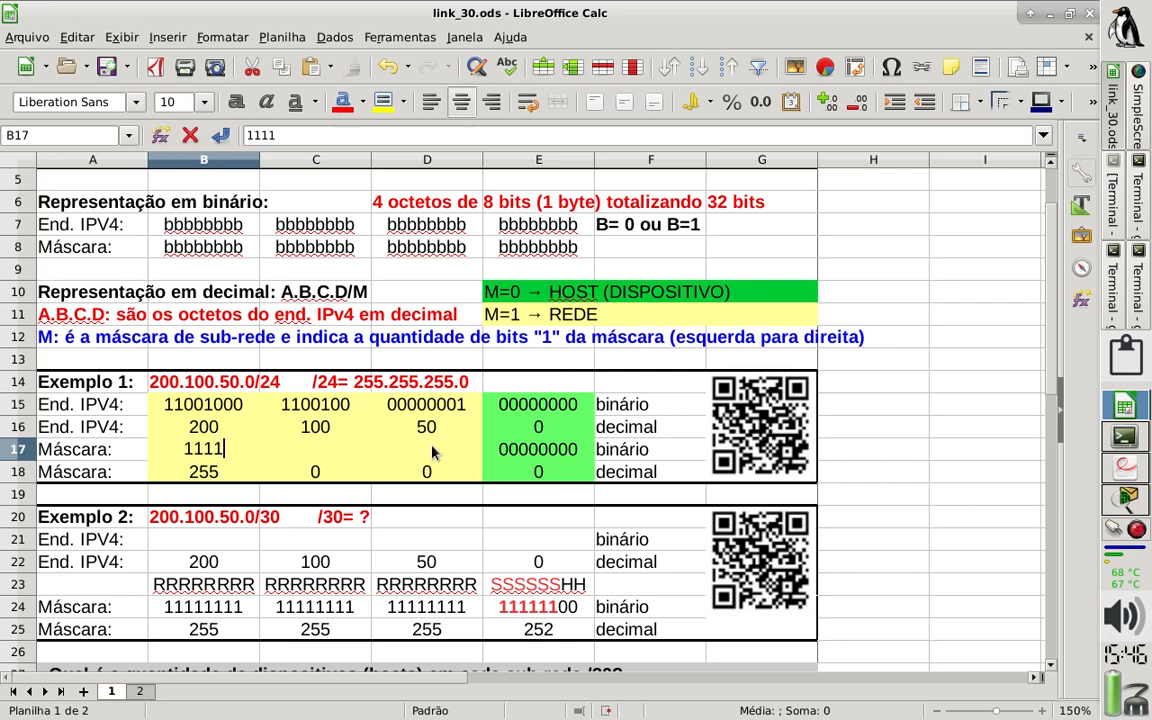
type("1111")
key("Tab")
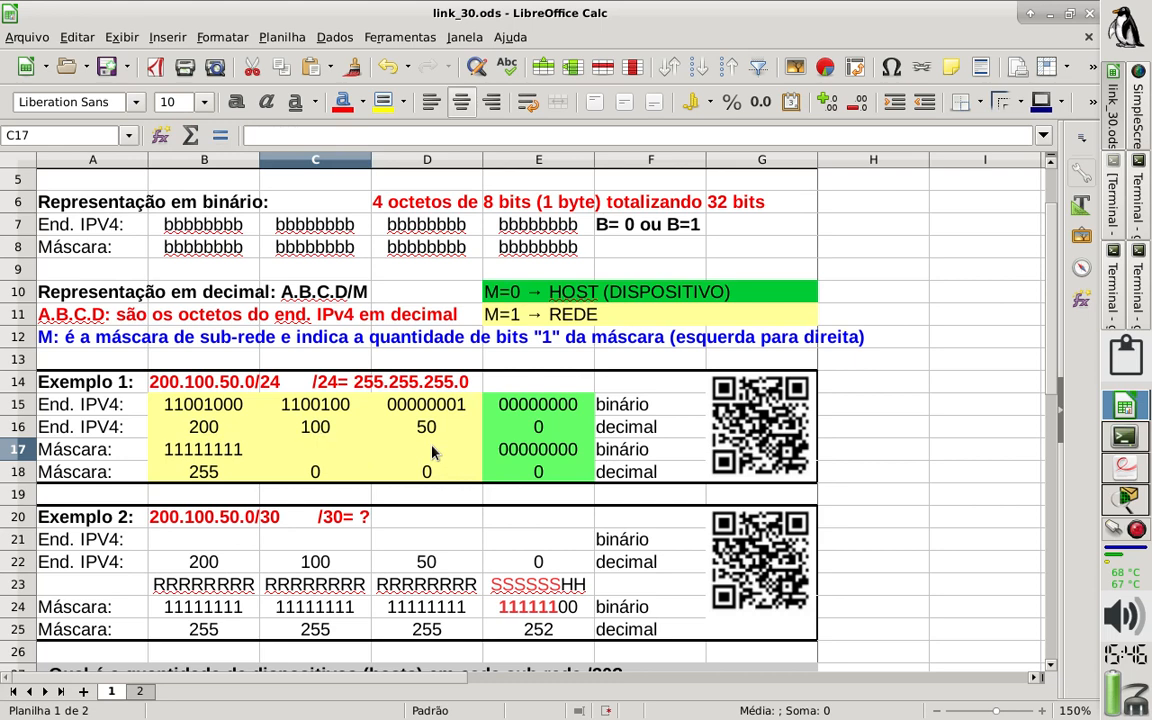
Enter 11111111 as the second and third binary mask octets of Exemplo 1 in C17 and D17.
type("1111111")
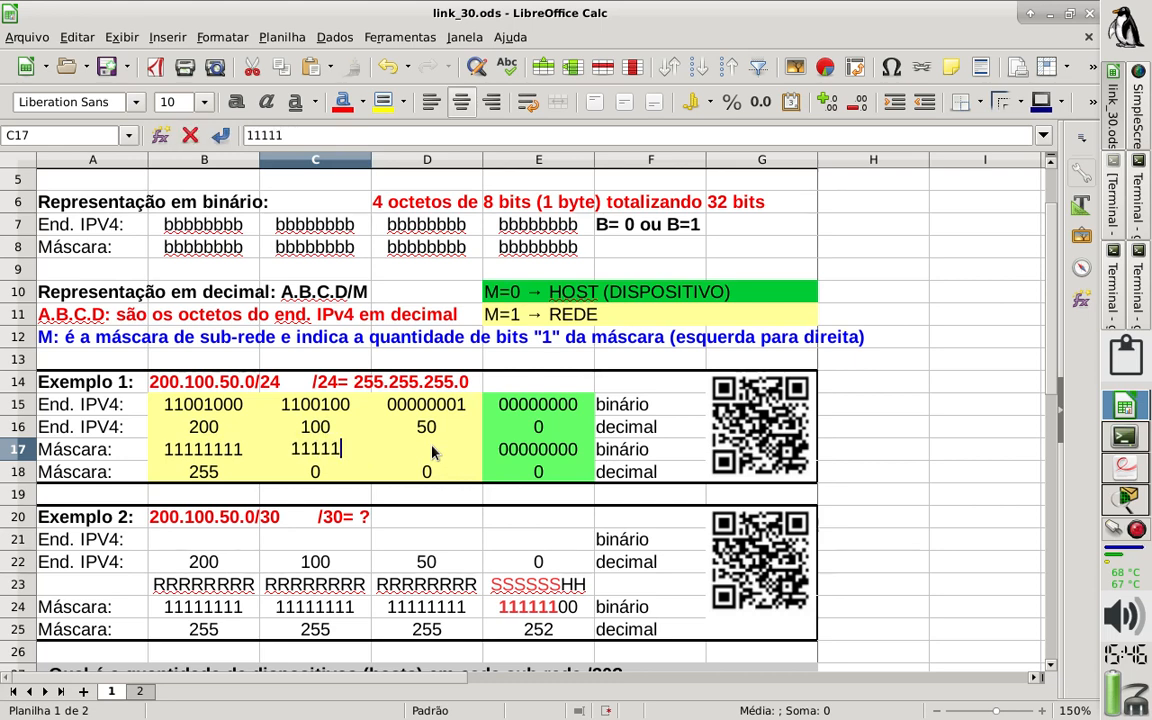
type("1")
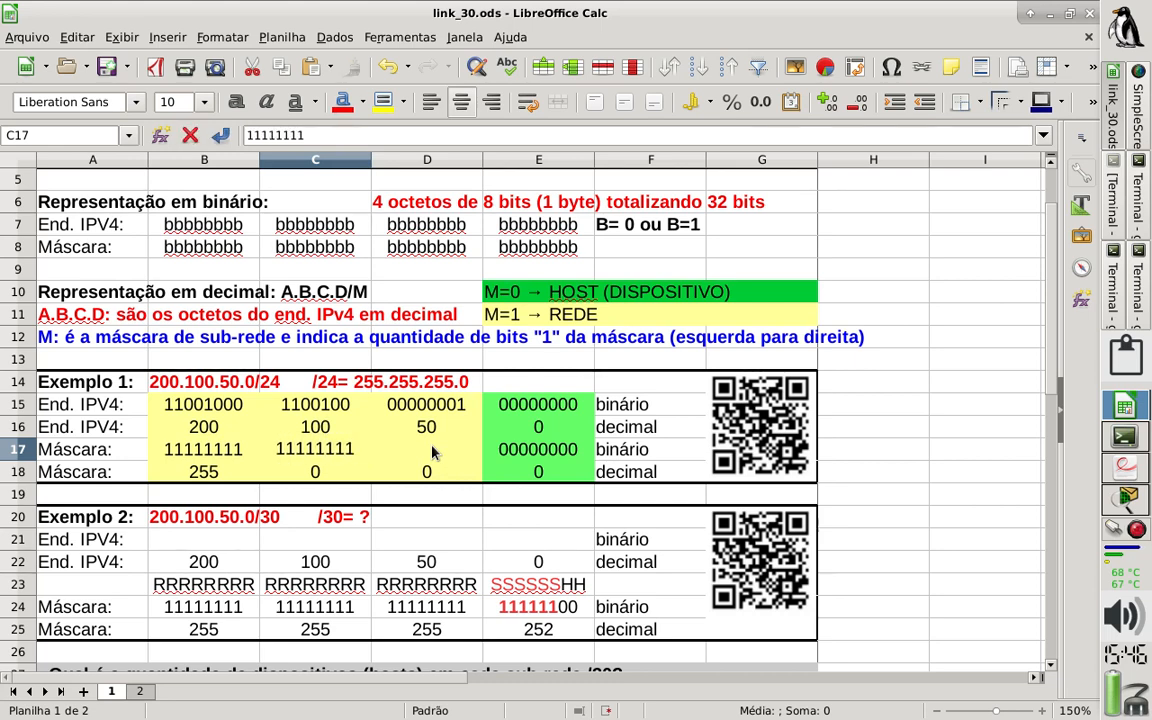
key("Tab")
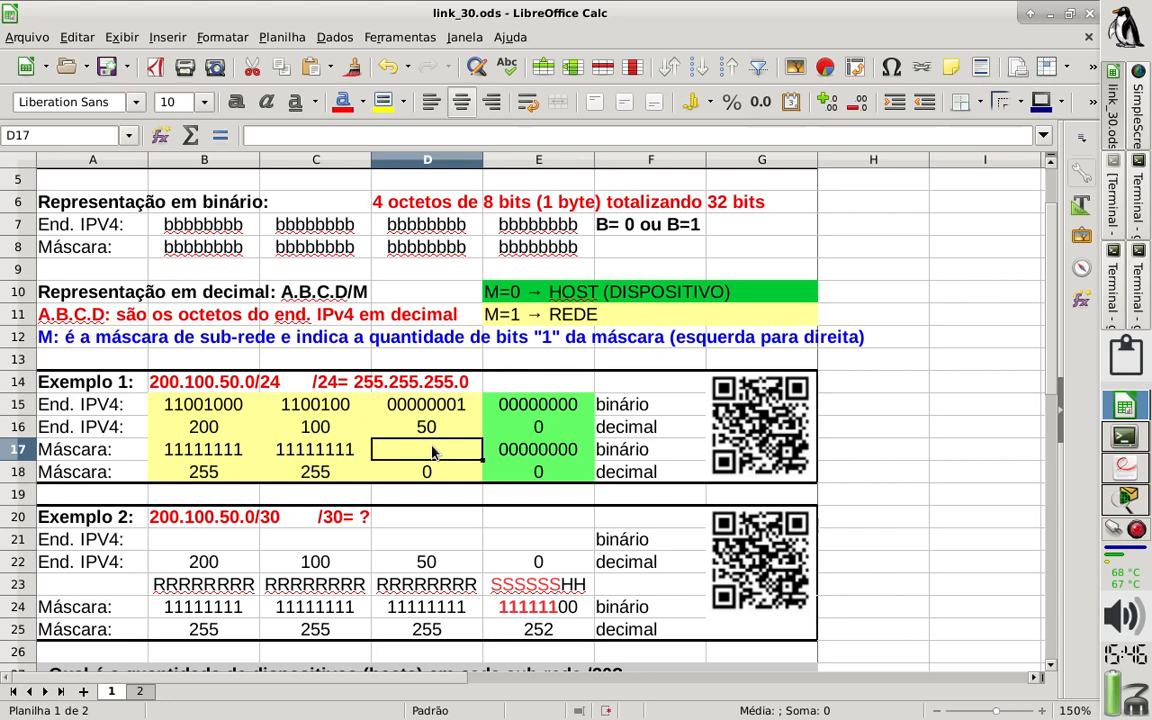
key("Left")
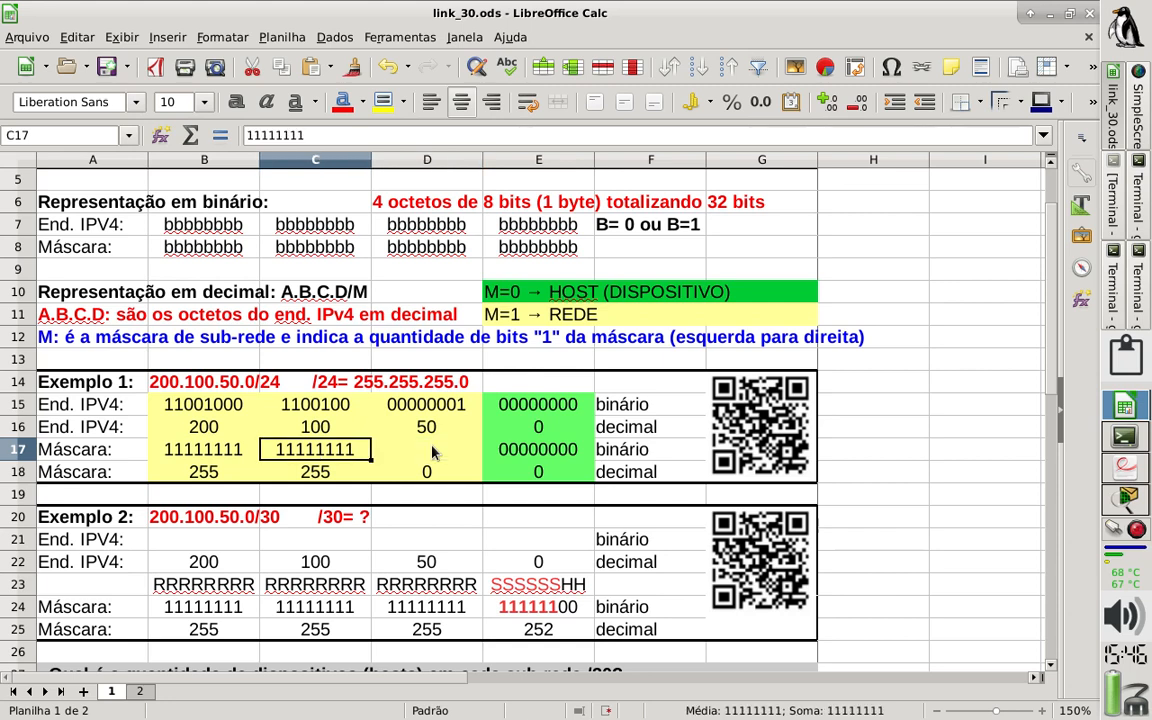
key("Right")
type("111")
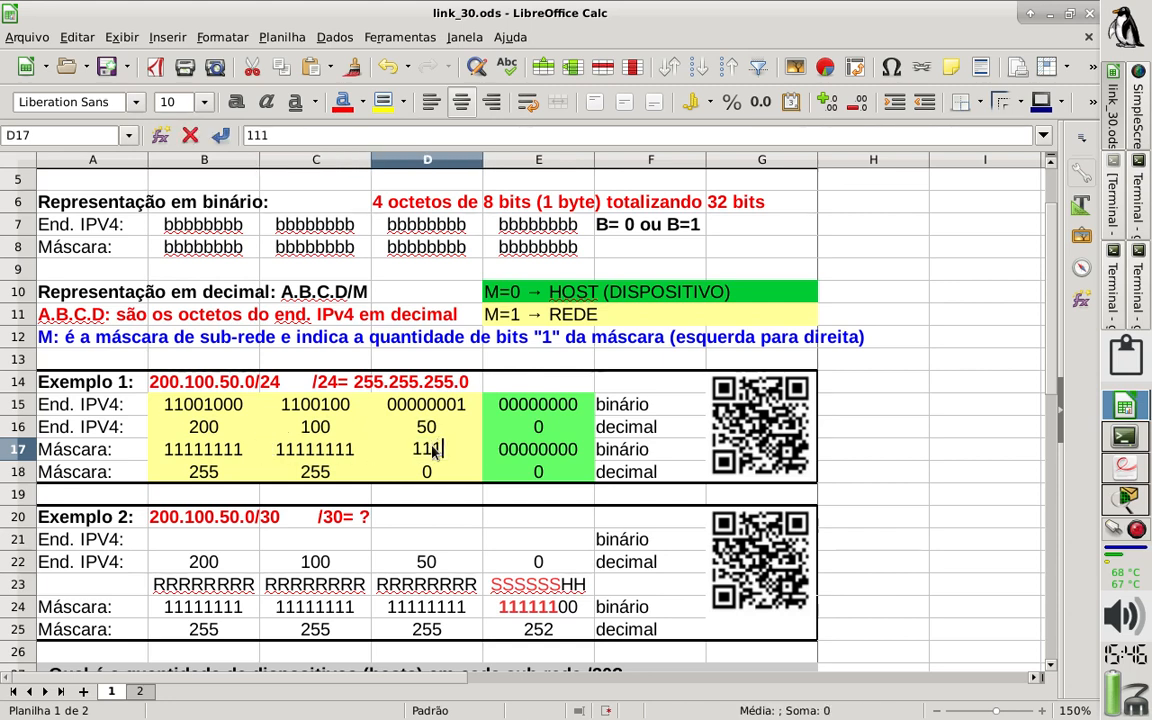
type("11111")
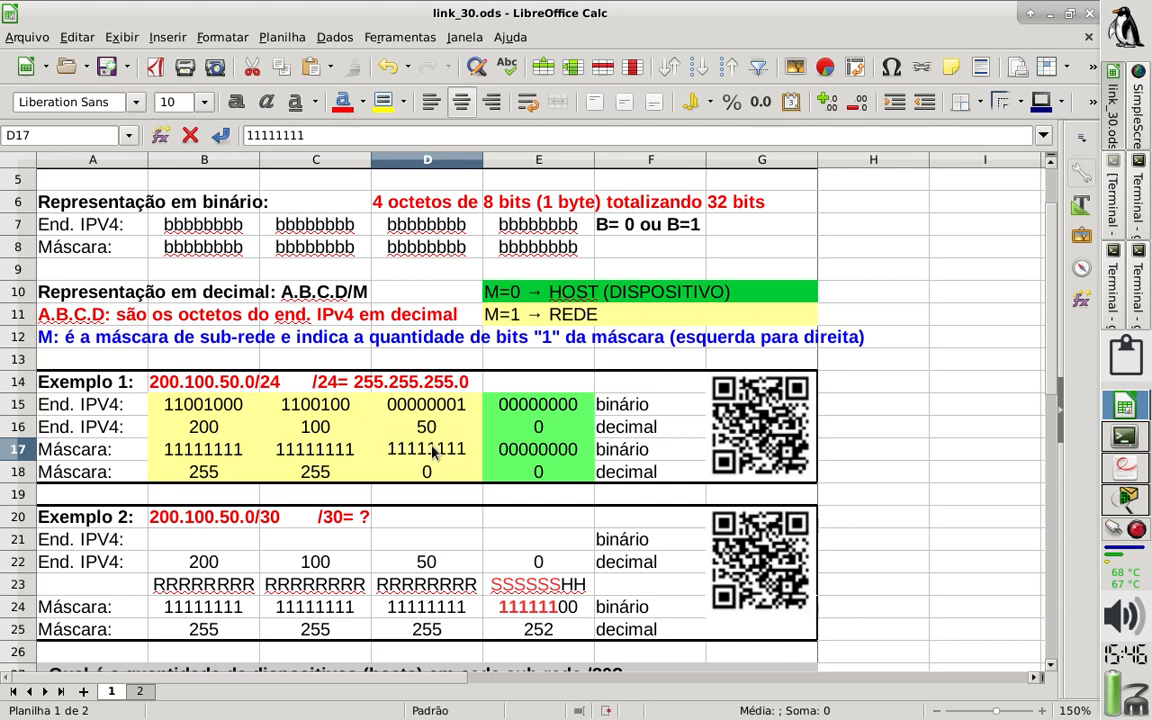
key("Return")
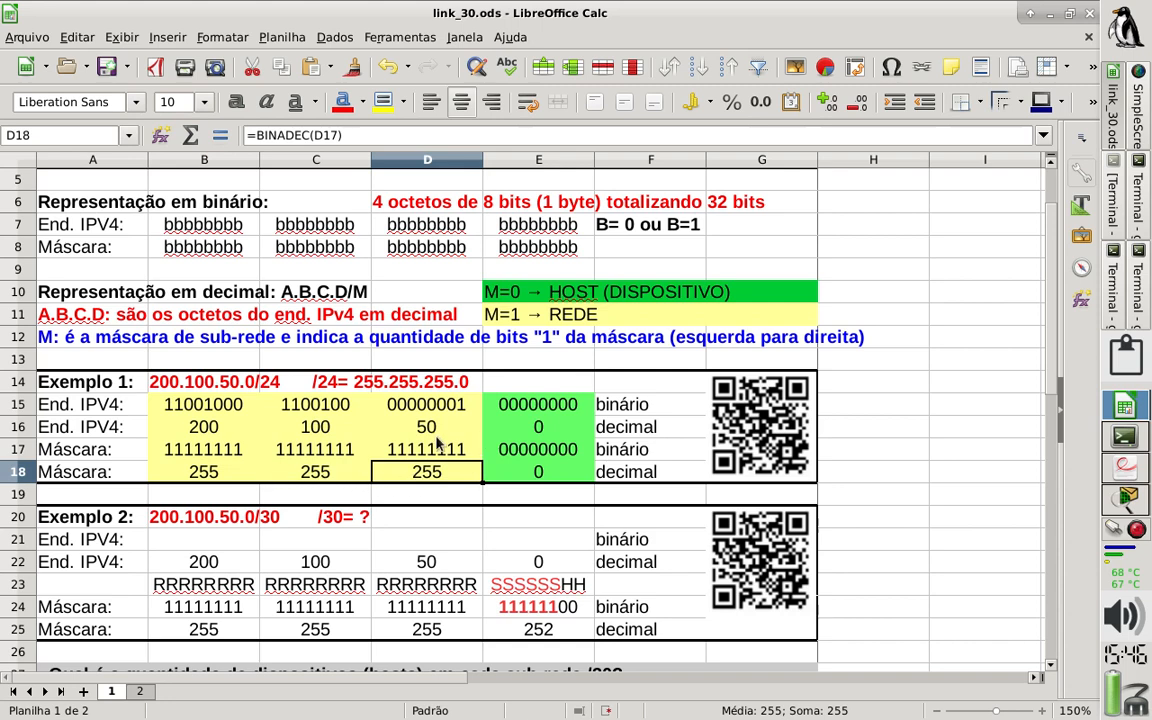
key("Up")
key("Up")
Clear the address and mask values of Exemplo 2 in cells B22:E25.
left_click(245, 545)
key("Down")
key("Down")
key("Down")
key("Down")
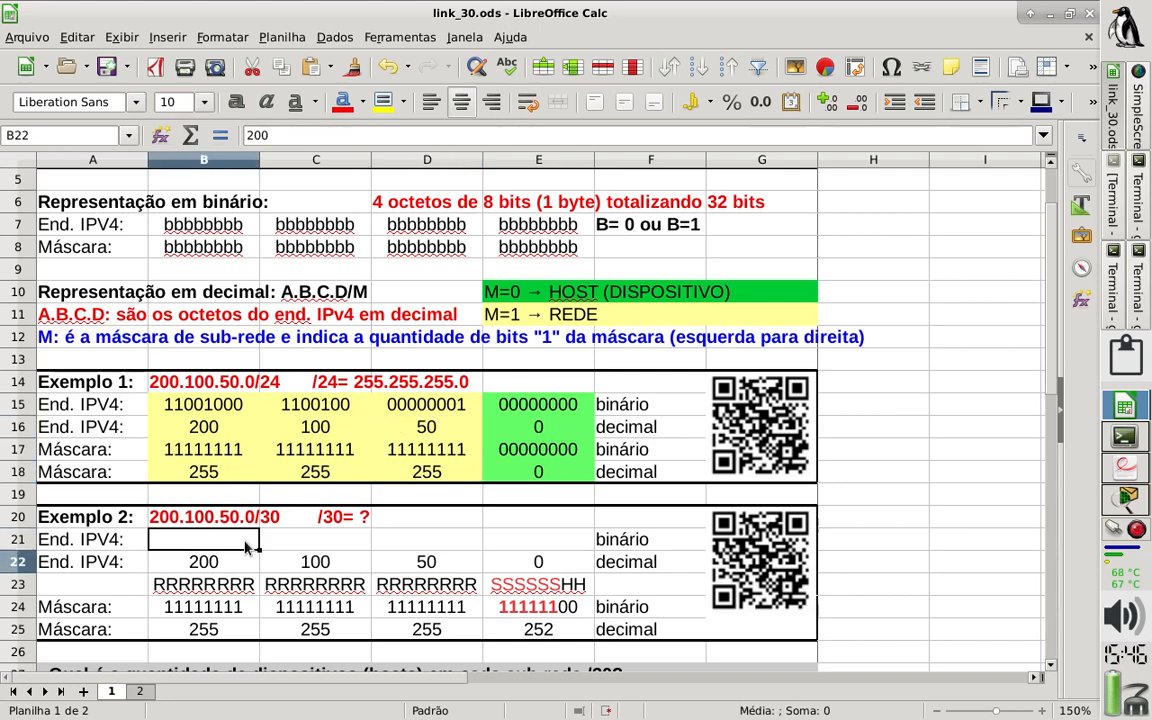
left_click(214, 587)
left_click_drag(211, 566, 427, 605)
left_click_drag(548, 597, 576, 627)
key("Delete")
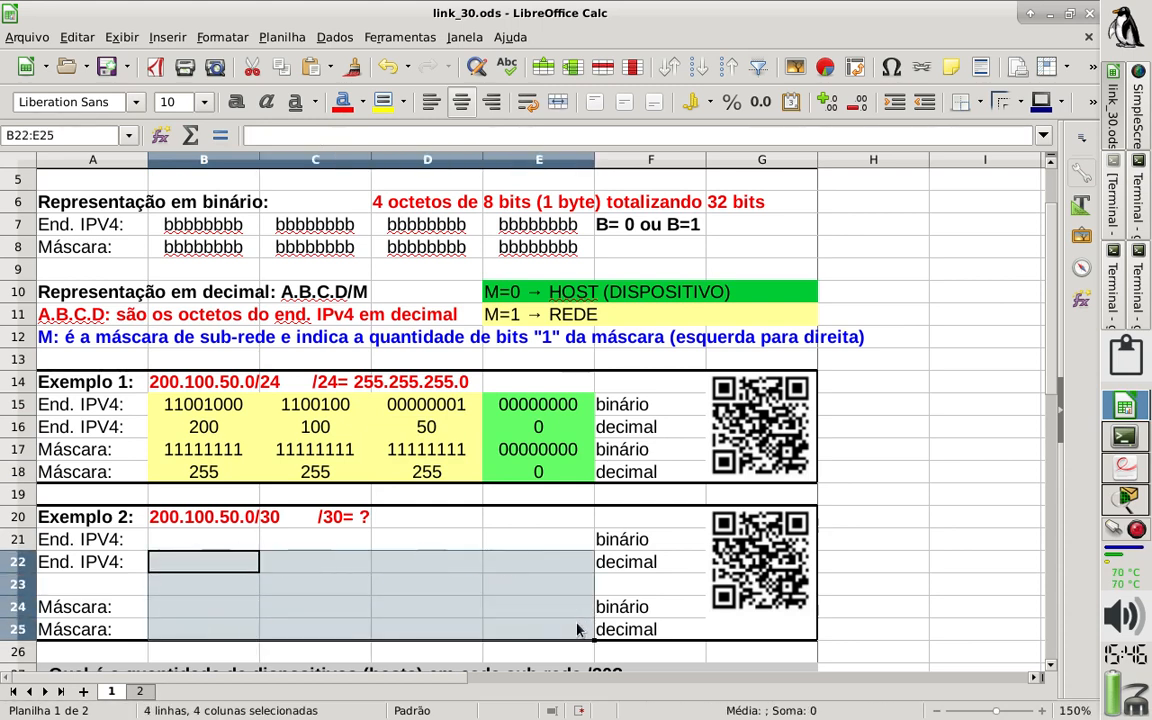
Examine the blank address and mask rows of Exemplo 2 and the question below about hosts per /30 subnet.
key("Down")
key("Down")
key("Down")
key("Down")
key("Down")
key("Down")
key("Down")
key("Down")
key("Down")
key("Down")
key("Down")
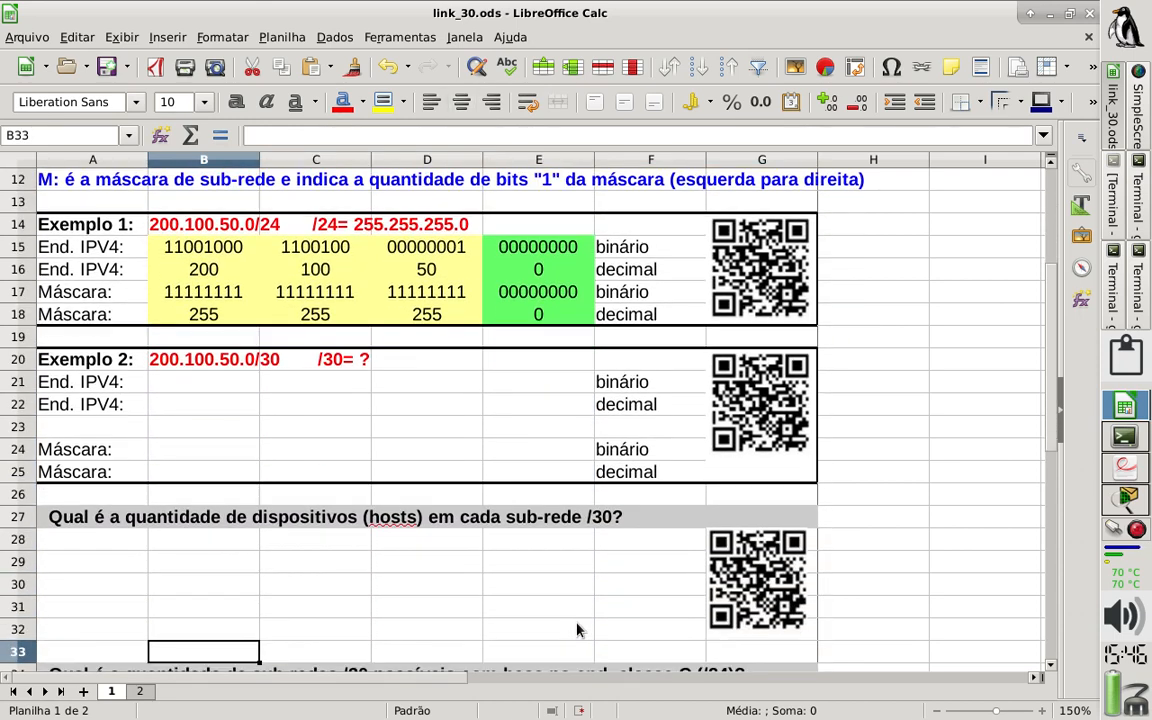
left_click(289, 435)
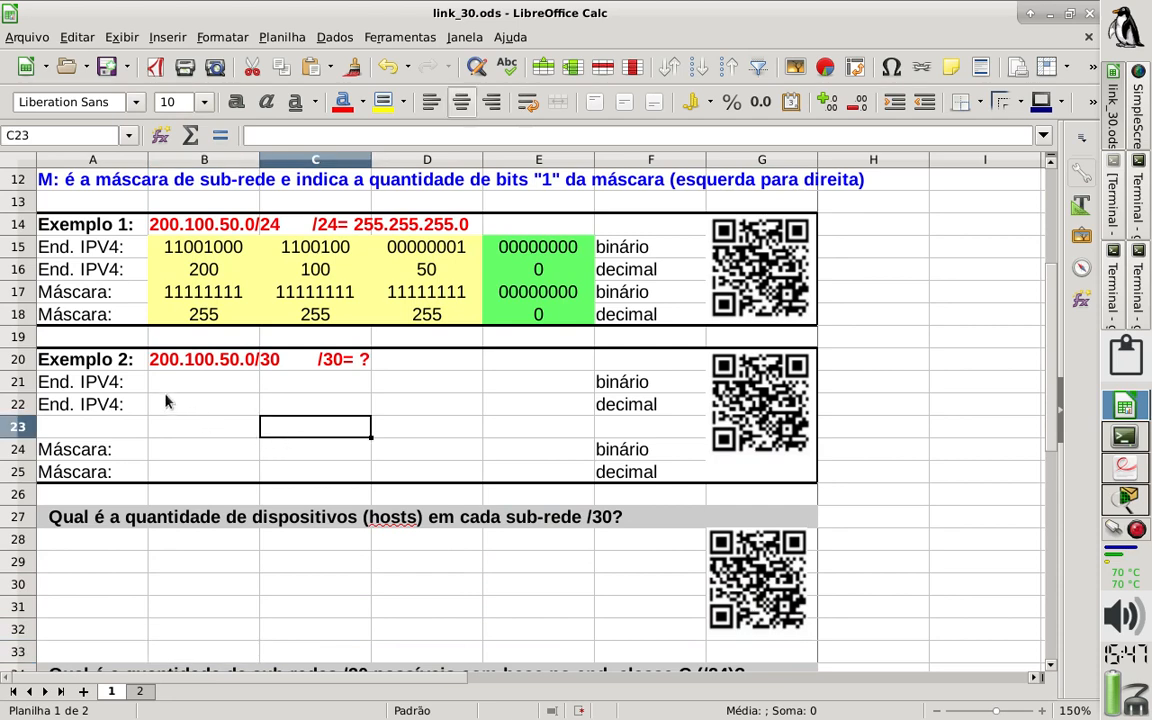
left_click(170, 384)
left_click(193, 453)
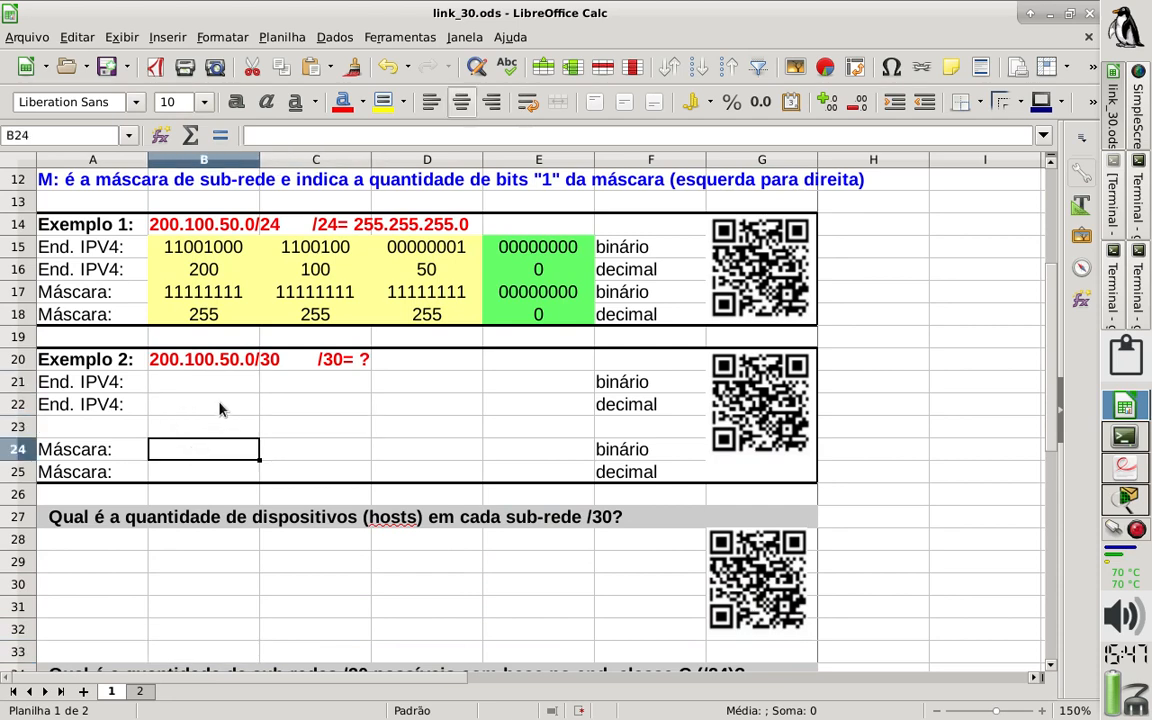
left_click(196, 386)
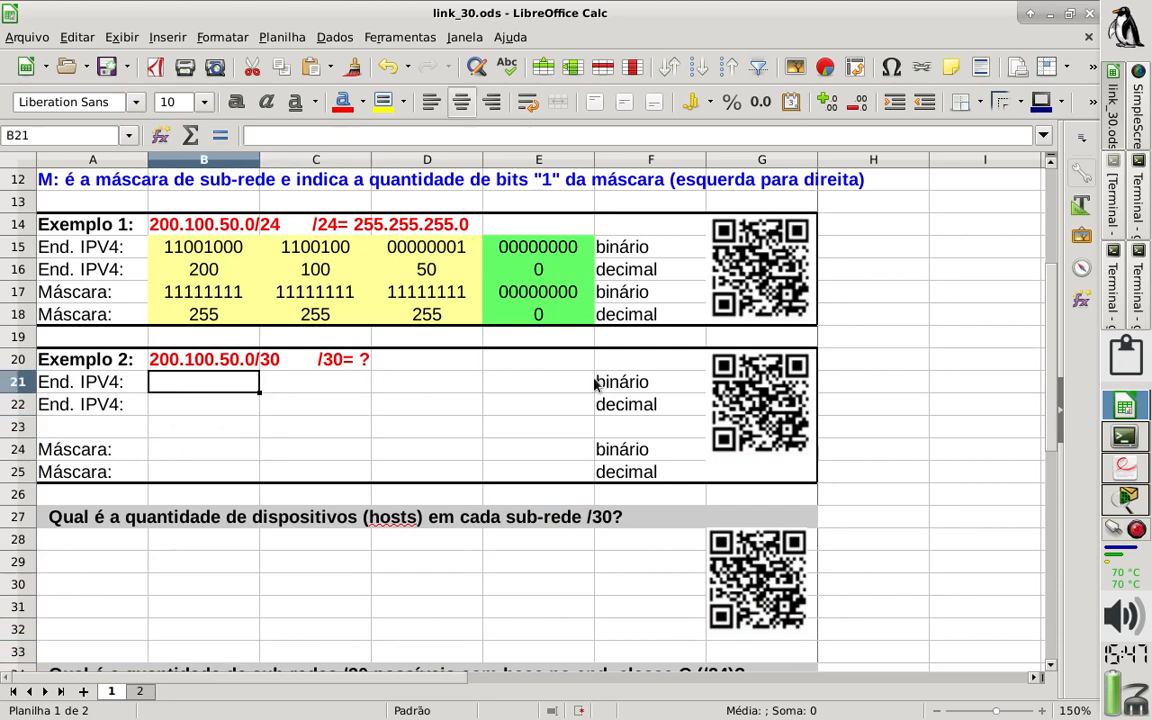
Enter 200 as the first decimal address octet of Exemplo 2 in B22.
left_click(228, 414)
type("200")
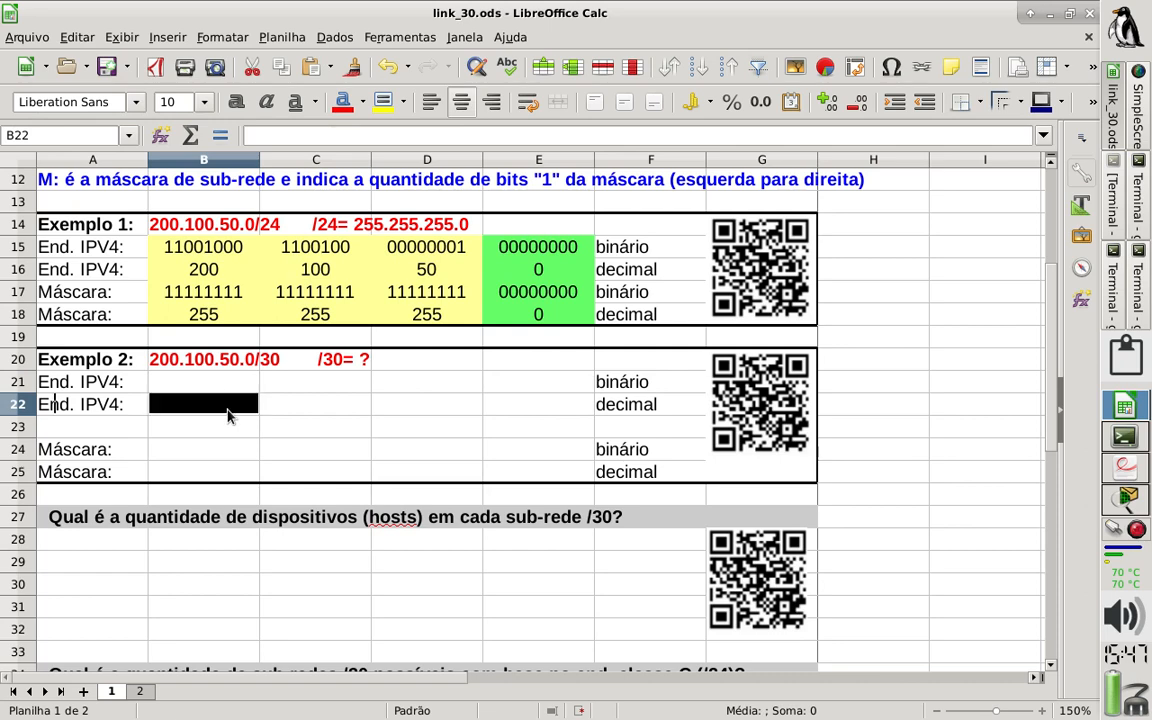
type("0")
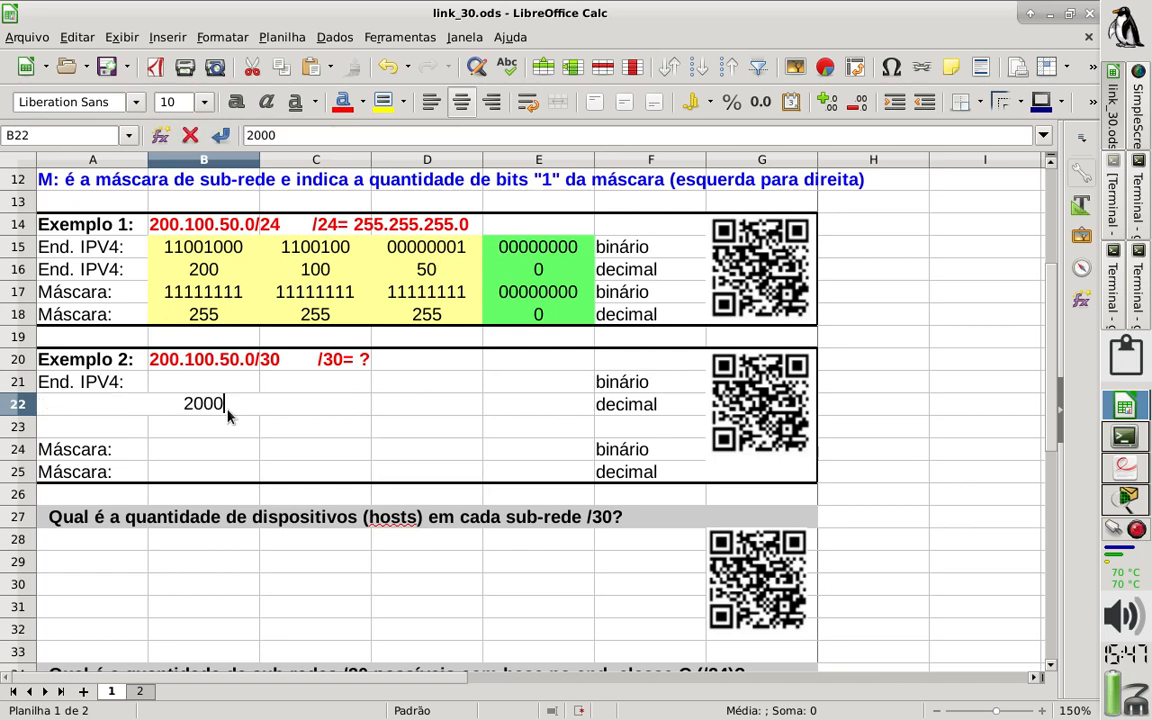
key("BackSpace")
key("Tab")
key("Tab")
key("Left")
key("Left")
key("Right")
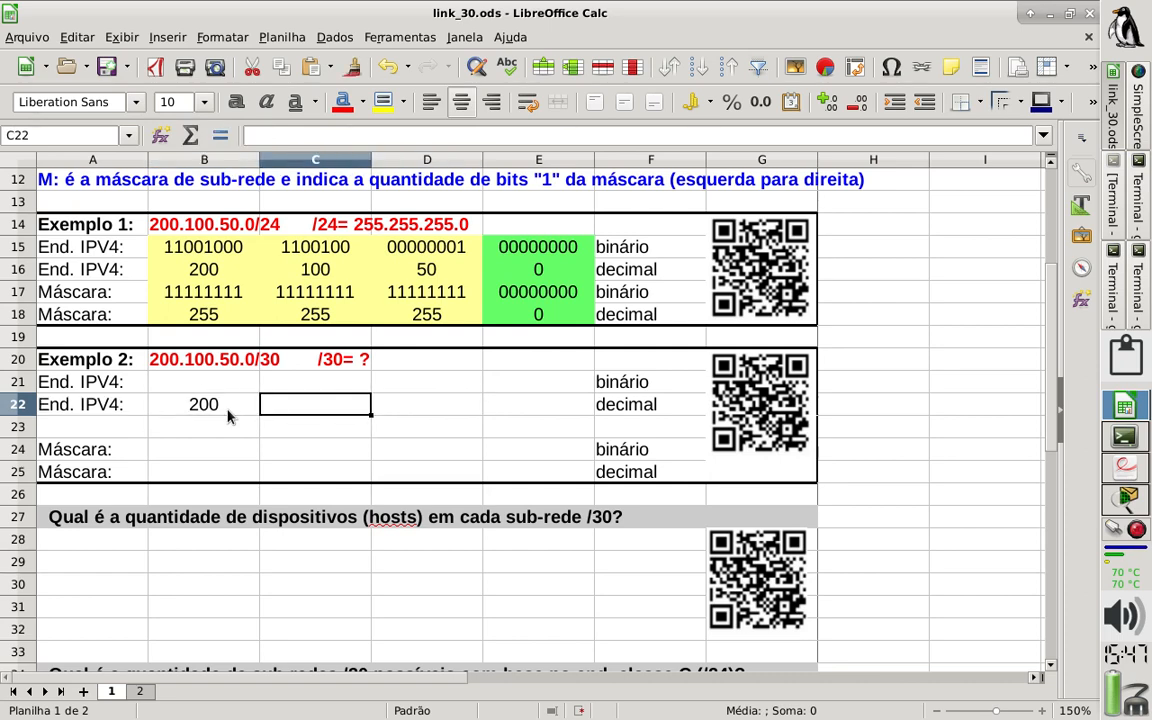
Enter 100 as the second decimal address octet of Exemplo 2 in C22.
type("100")
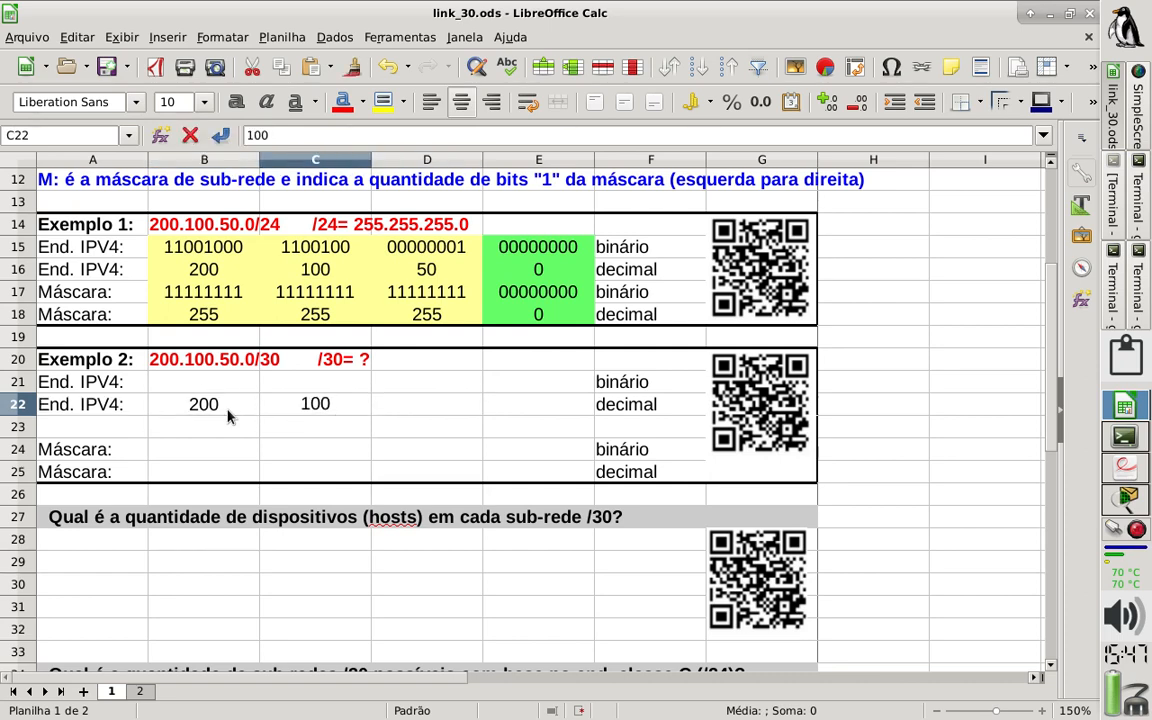
key("Tab")
key("Tab")
key("Left")
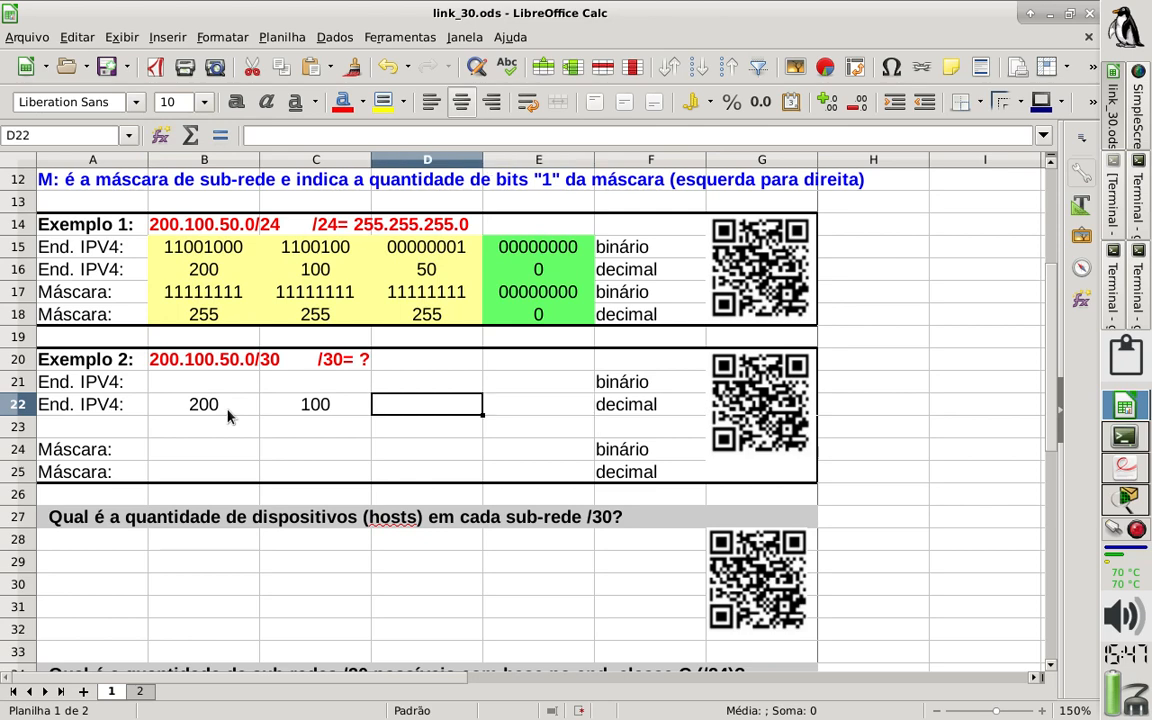
key("Left")
key("Right")
Enter 50 as the third decimal address octet of Exemplo 2 in D22.
type("59")
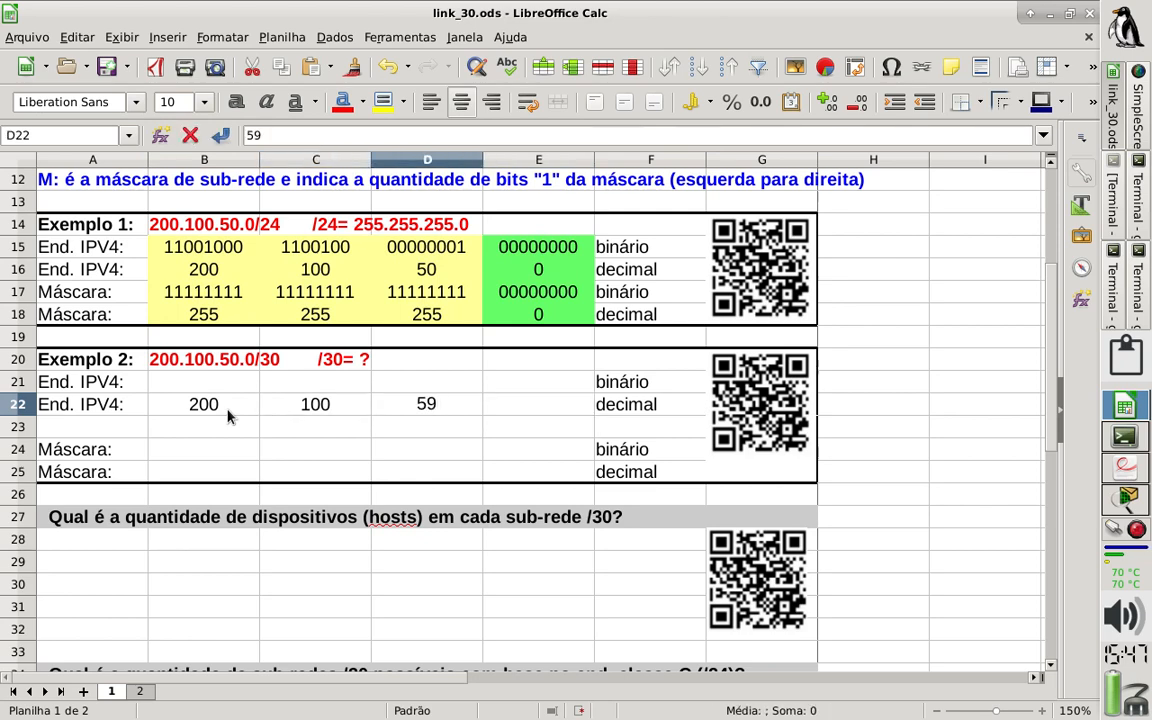
key("Return")
key("Left")
key("Right")
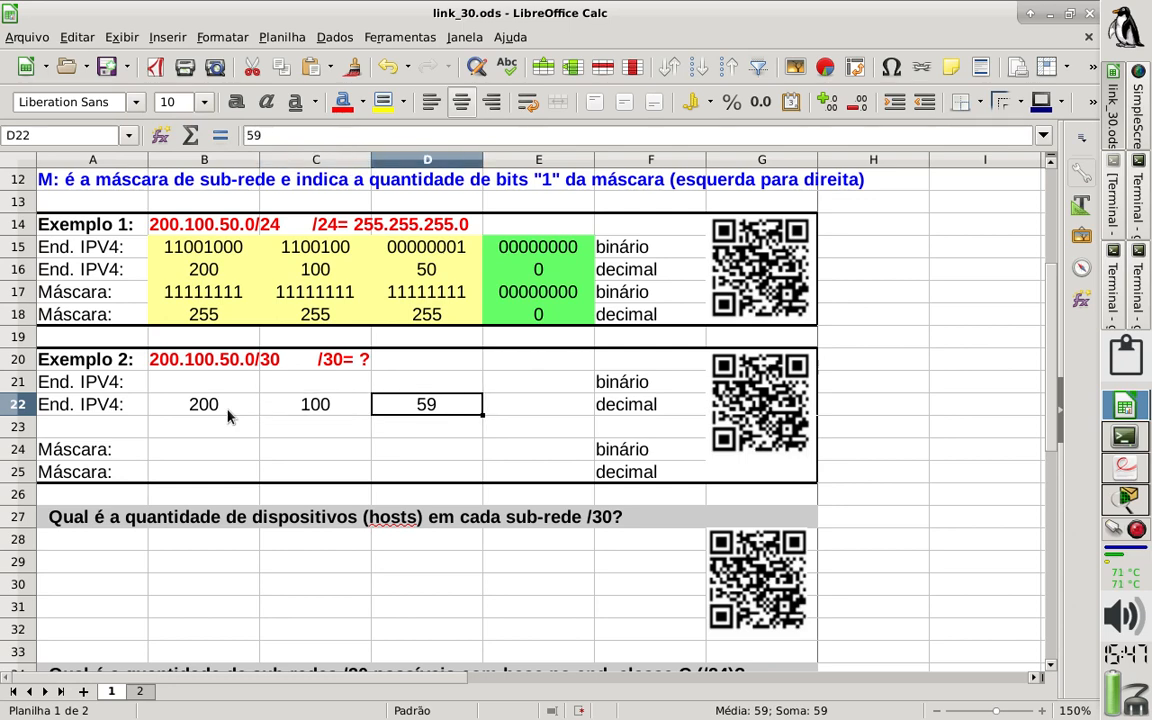
key("F2")
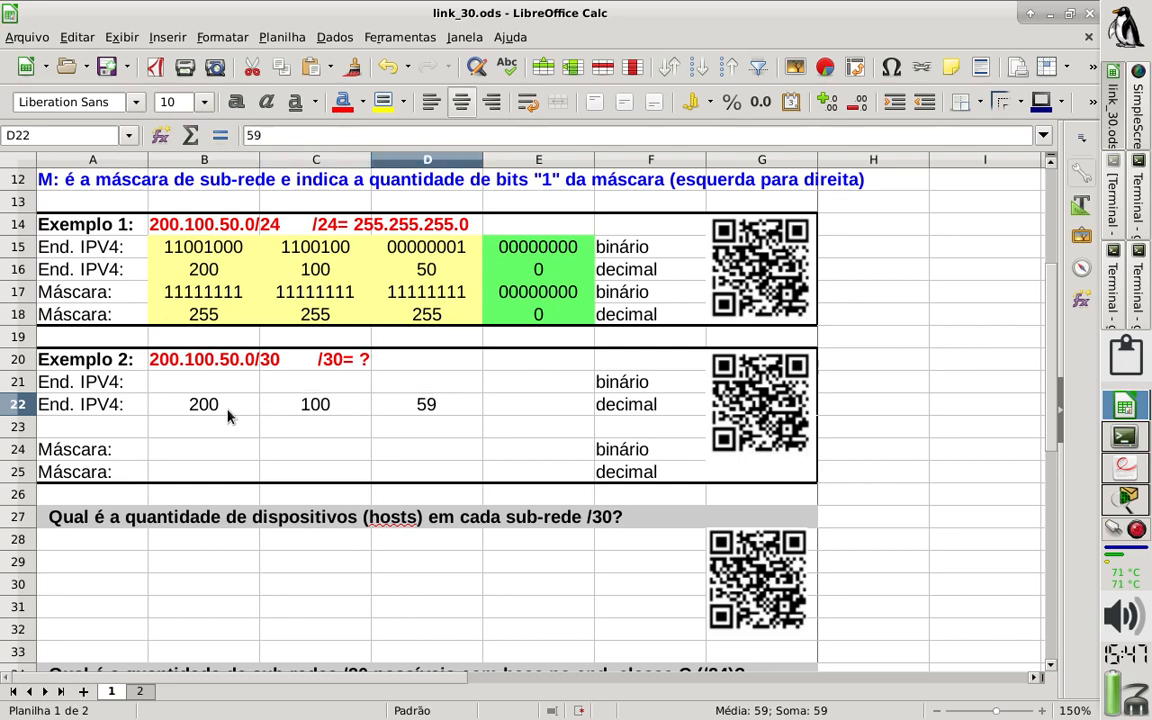
key("BackSpace")
type("0")
key("Tab")
Enter 0 as the last decimal address octet of Exemplo 2 in E22 and save the document.
key("F2")
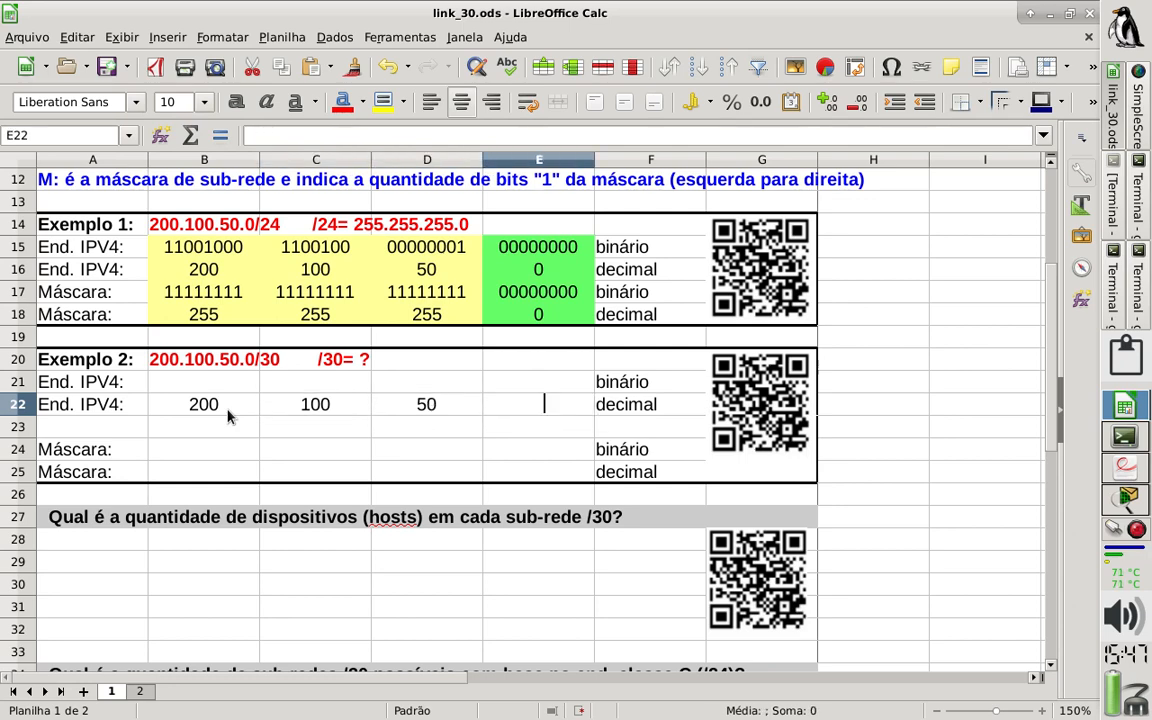
type("0")
key("Return")
key("Return")
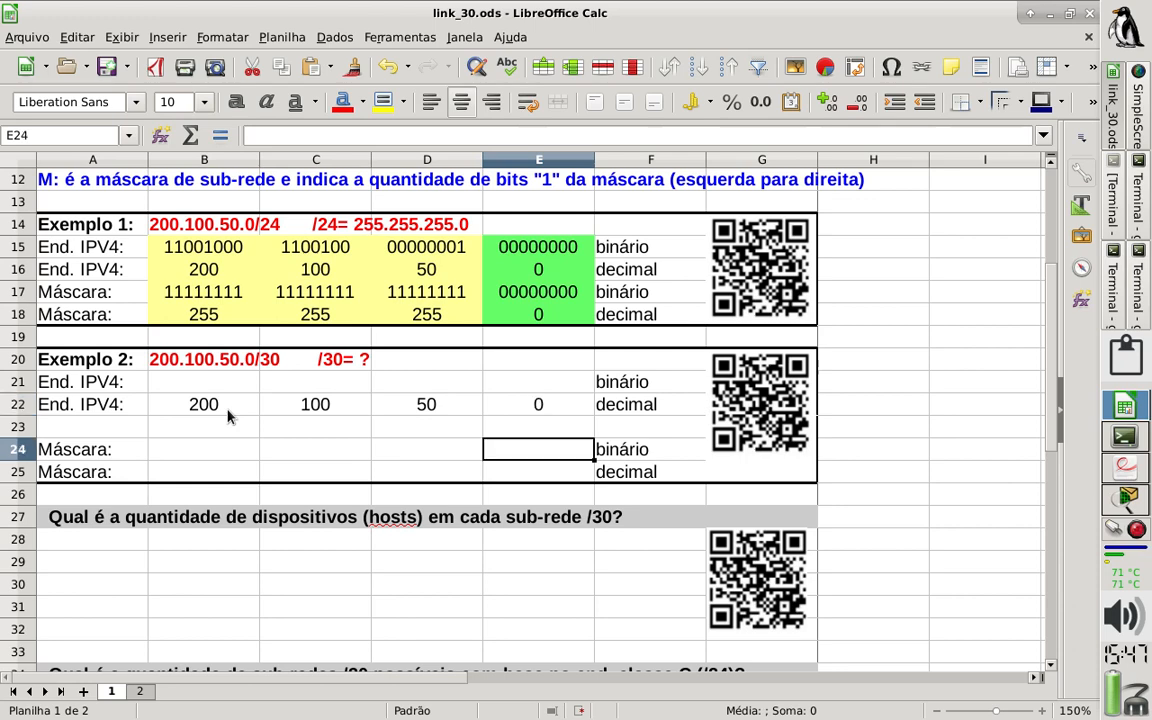
key("ctrl+s")
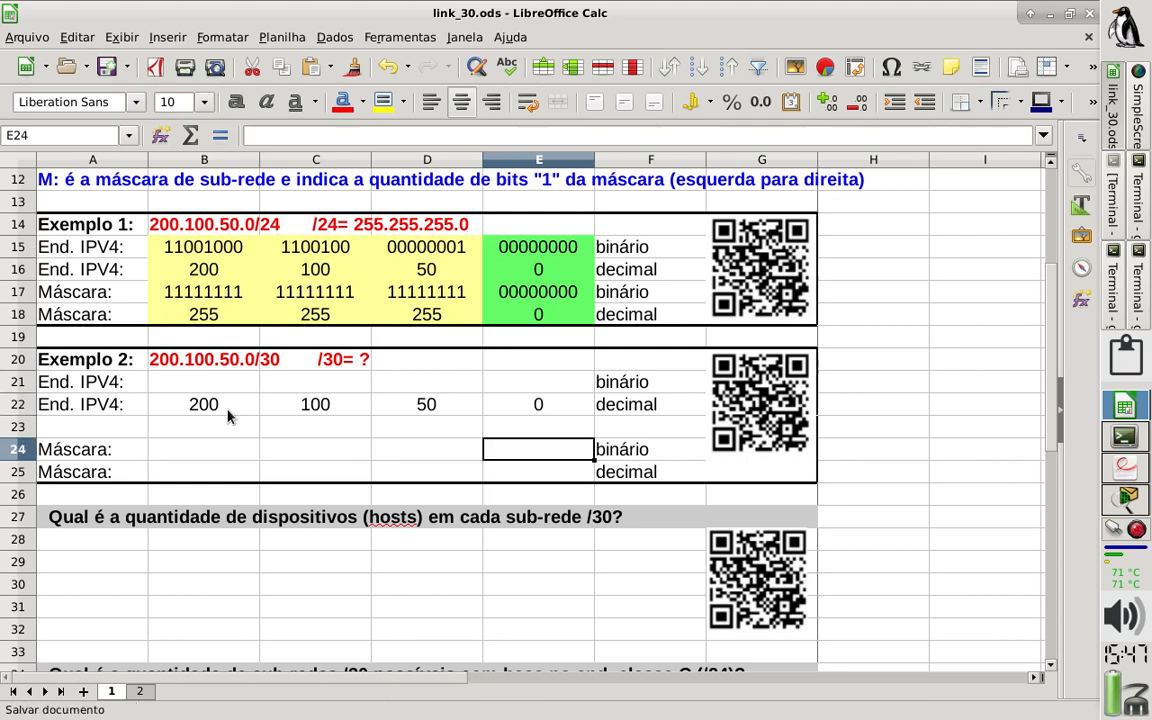
Try to convert the first address octet of Exemplo 2 to binary in B21 with the formula =binadec(B22;8).
left_click(517, 411)
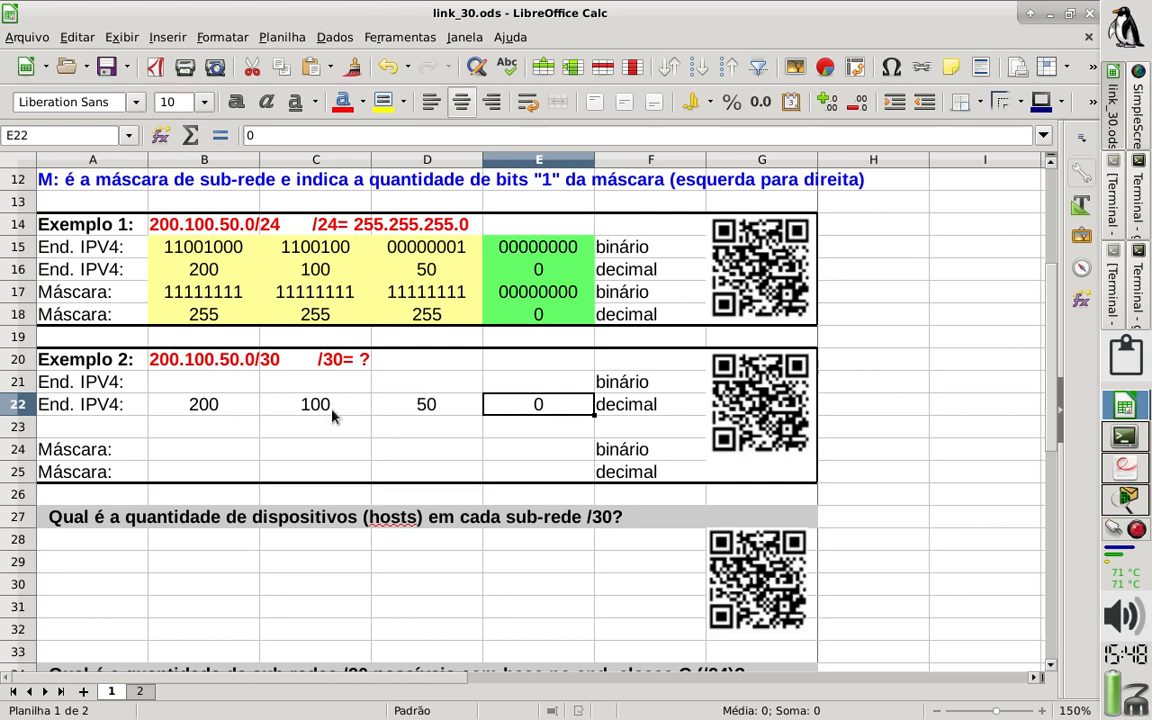
left_click(220, 382)
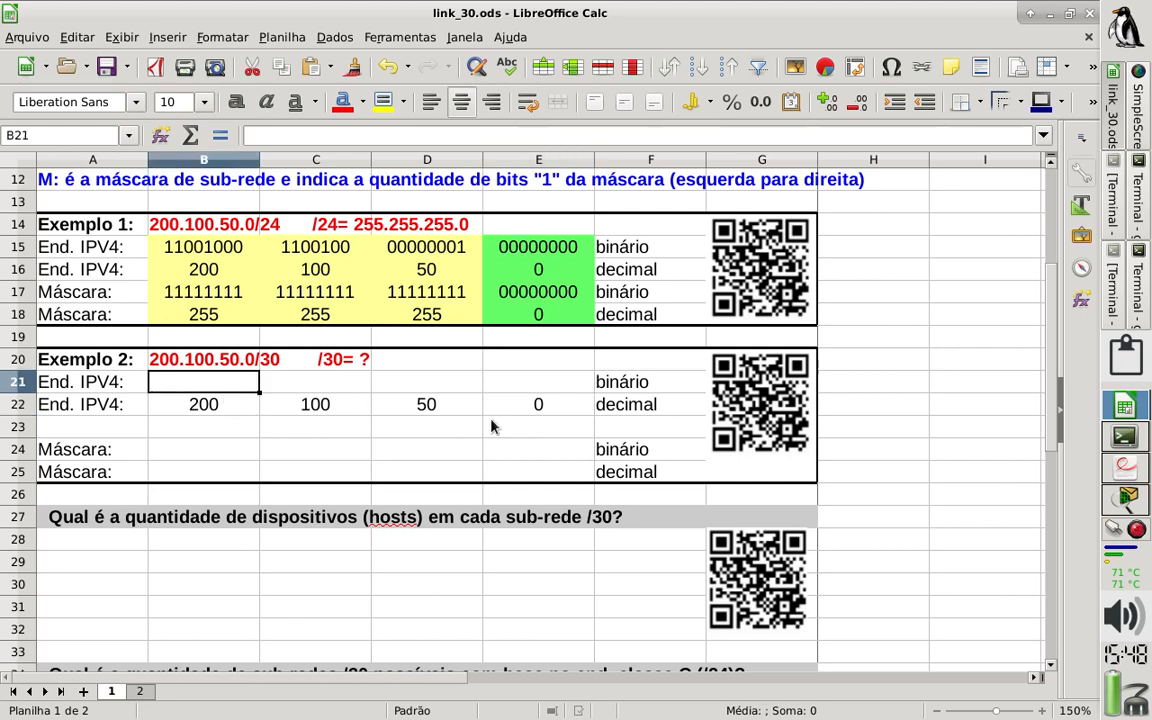
type("=")
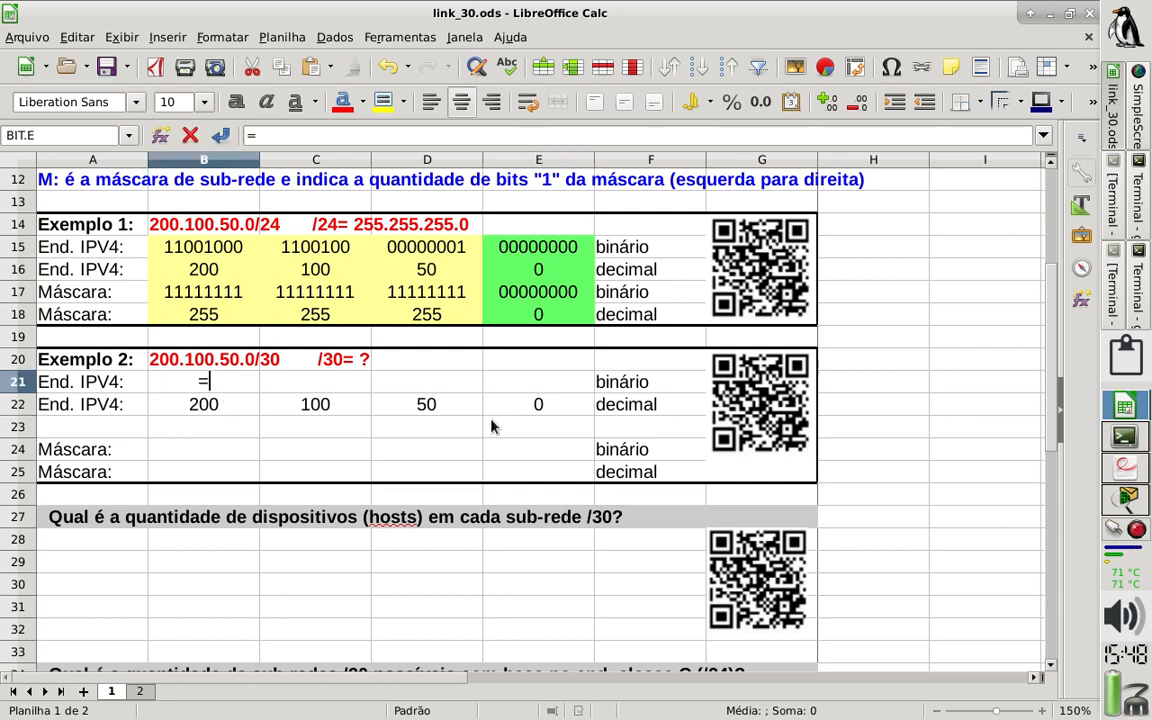
type("bi")
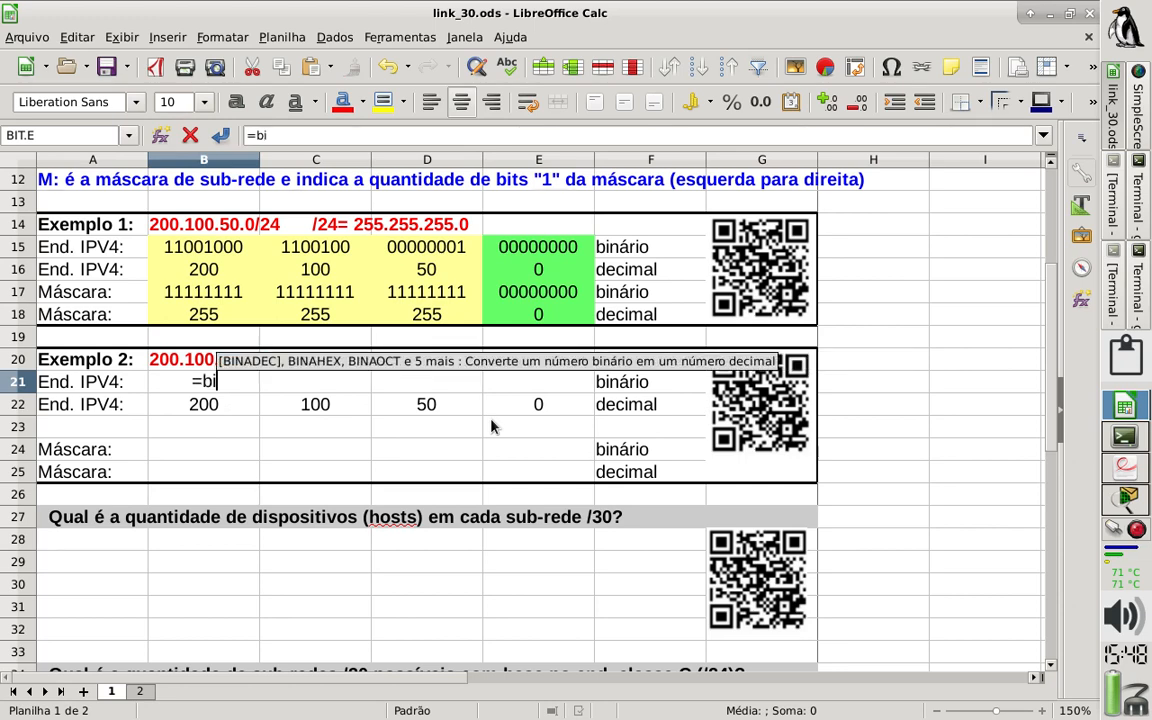
type("nadec(")
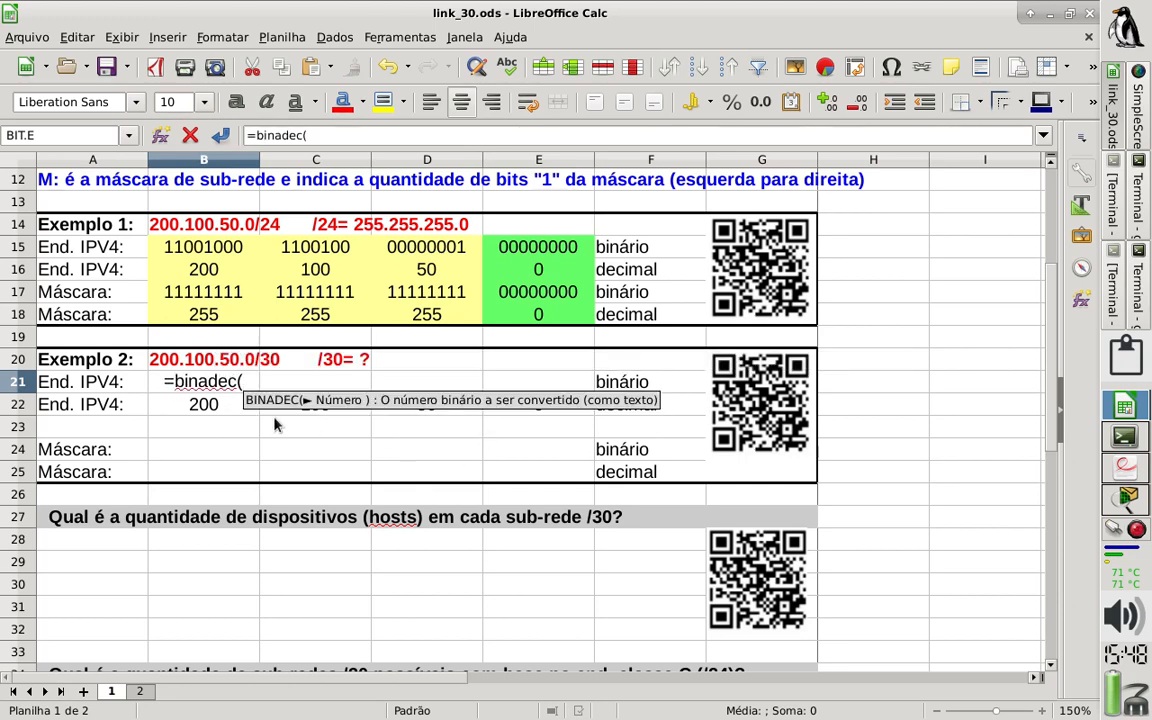
left_click(212, 406)
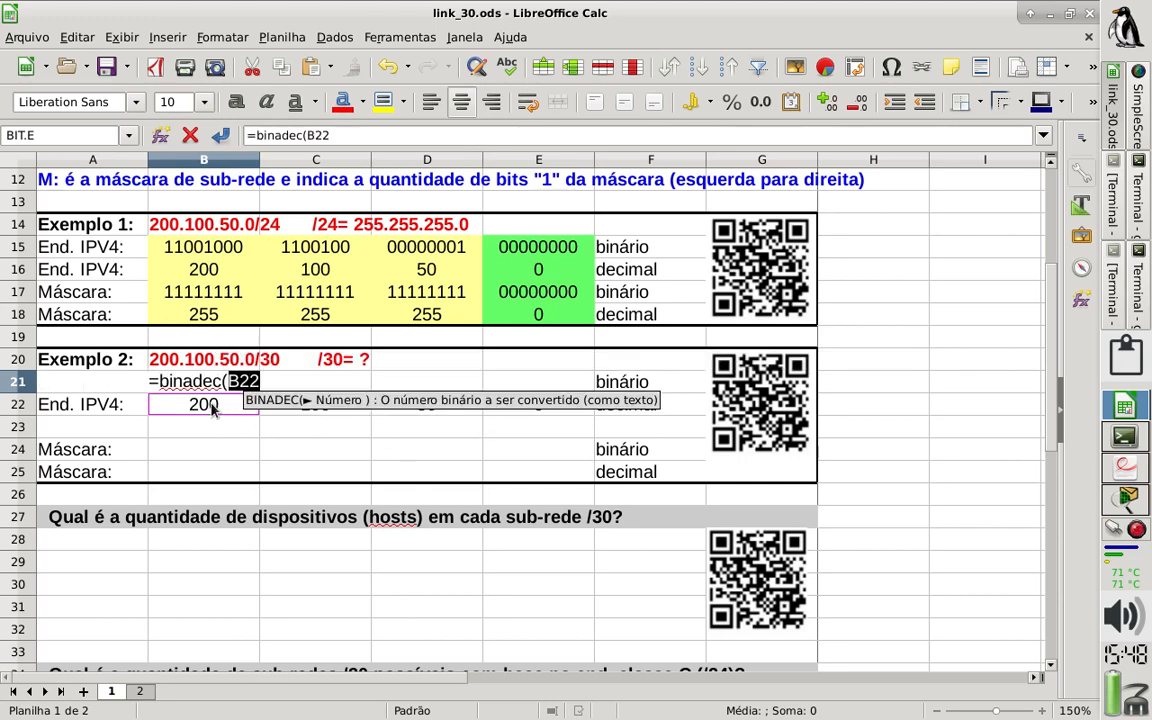
type(";8")
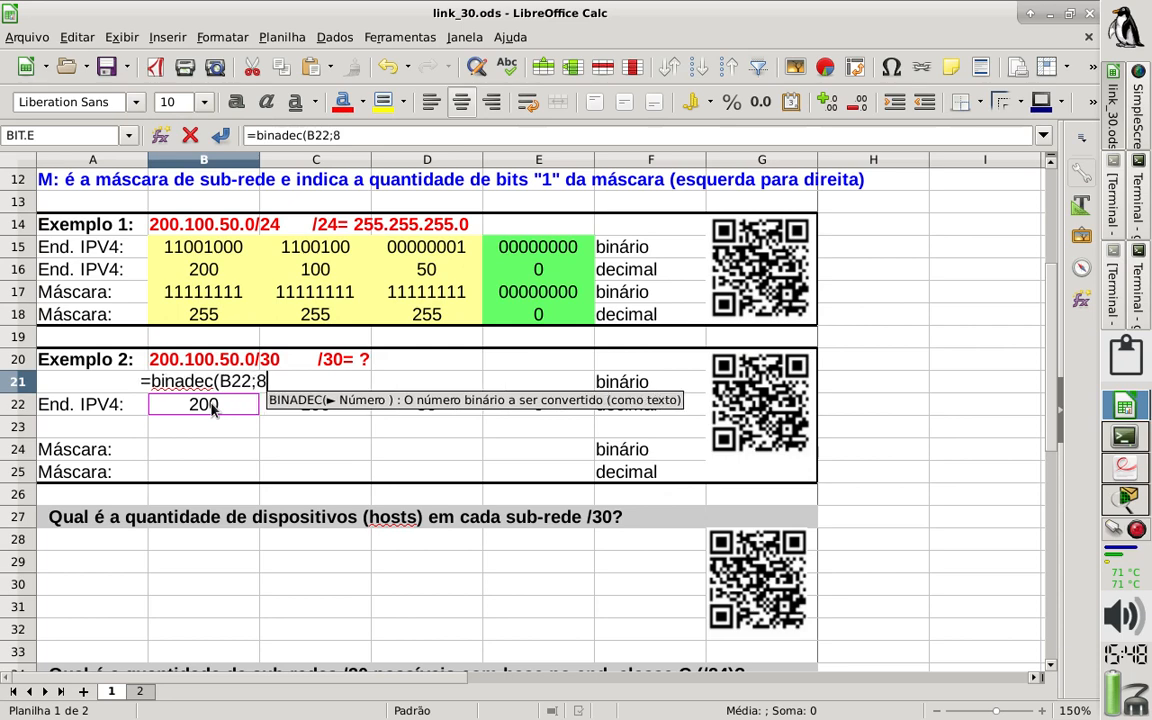
type(")")
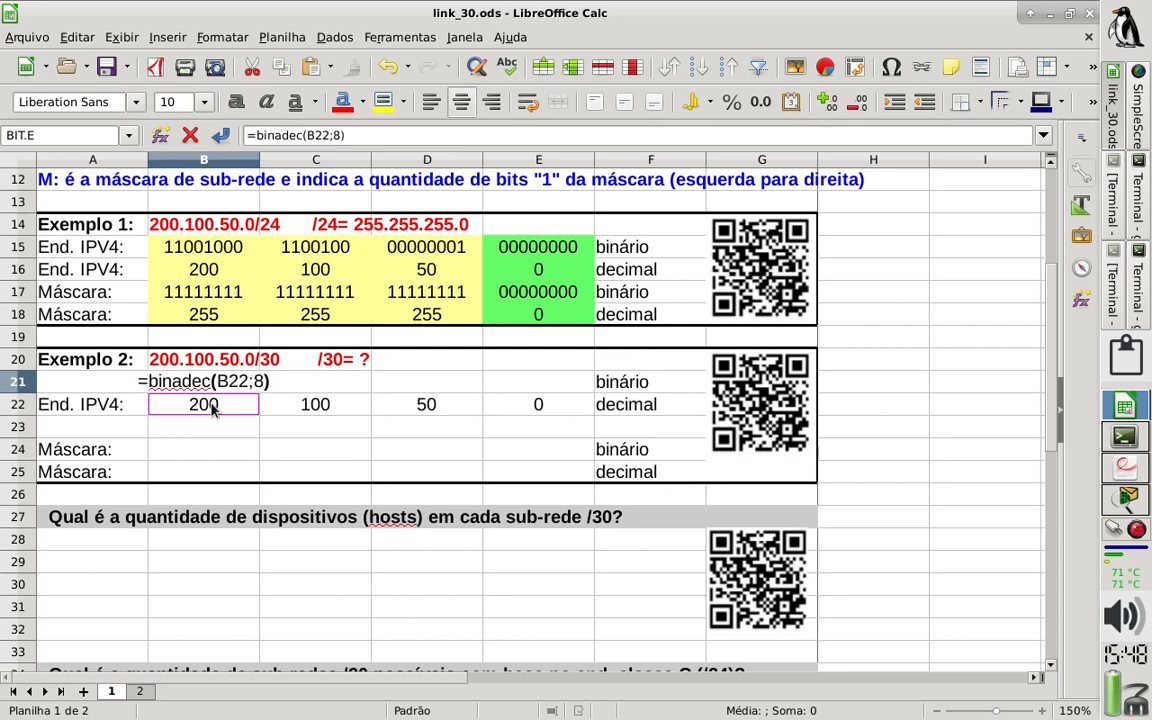
key("Return")
key("Up")
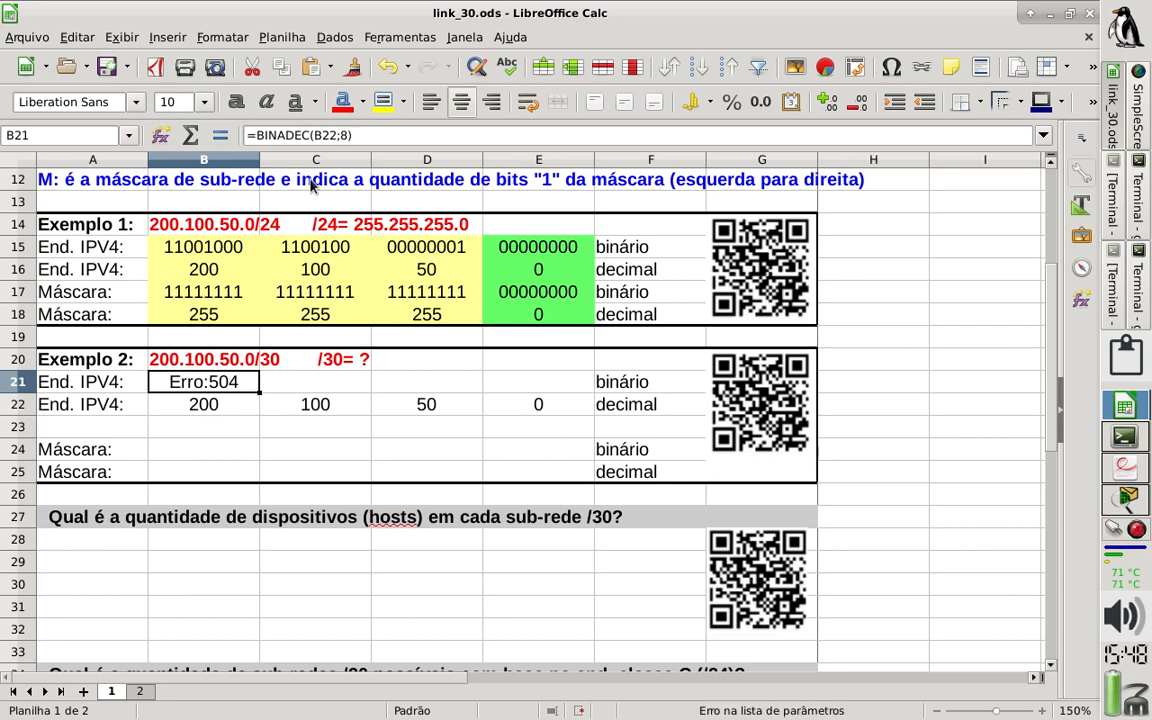
left_click(228, 427)
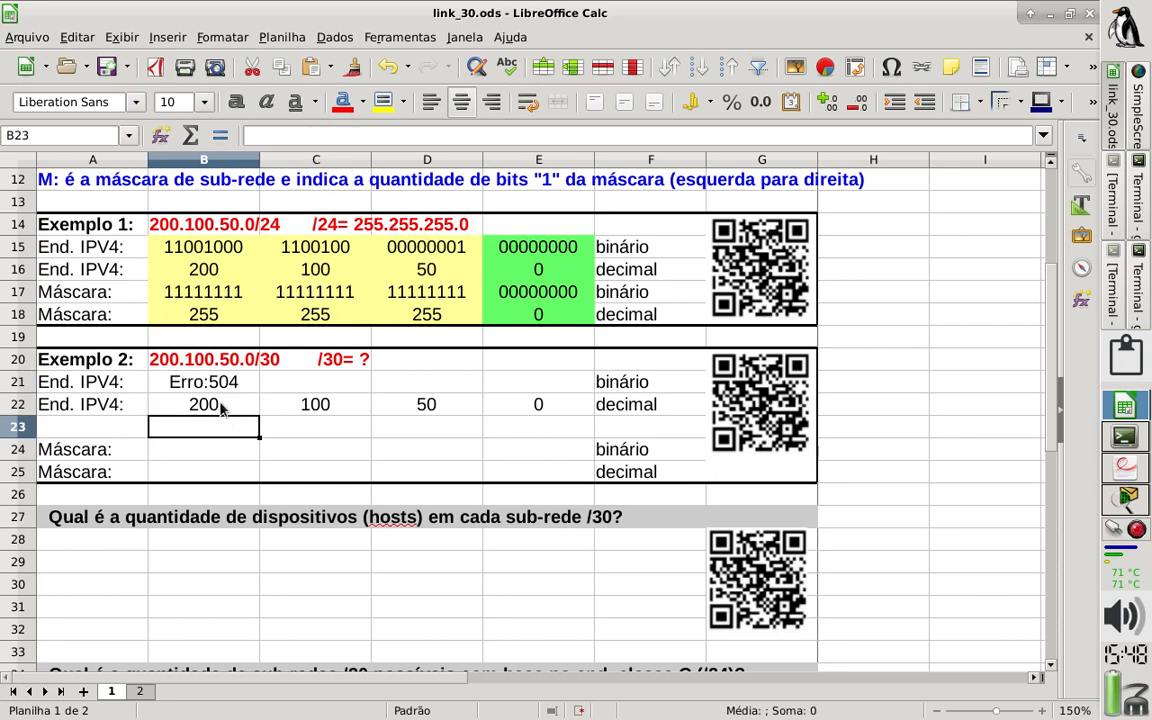
left_click(228, 402)
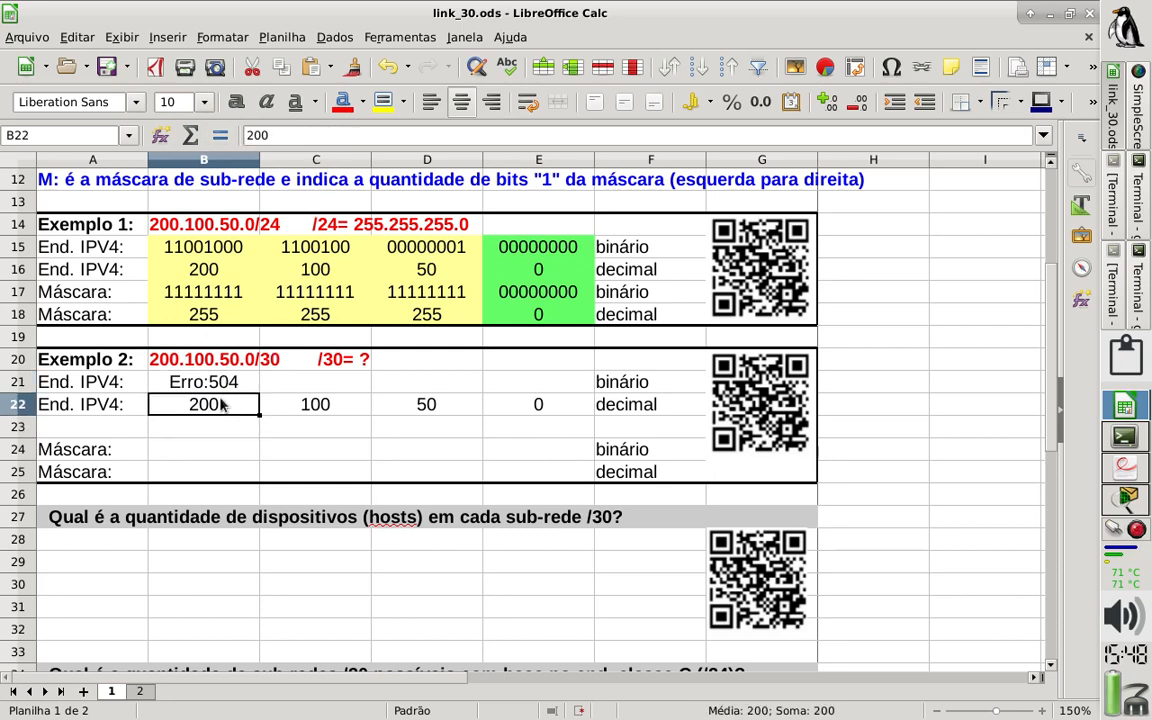
Correct the first binary address octet of Exemplo 2 in B21 to the formula =DECABIN(B22).
left_click(210, 381)
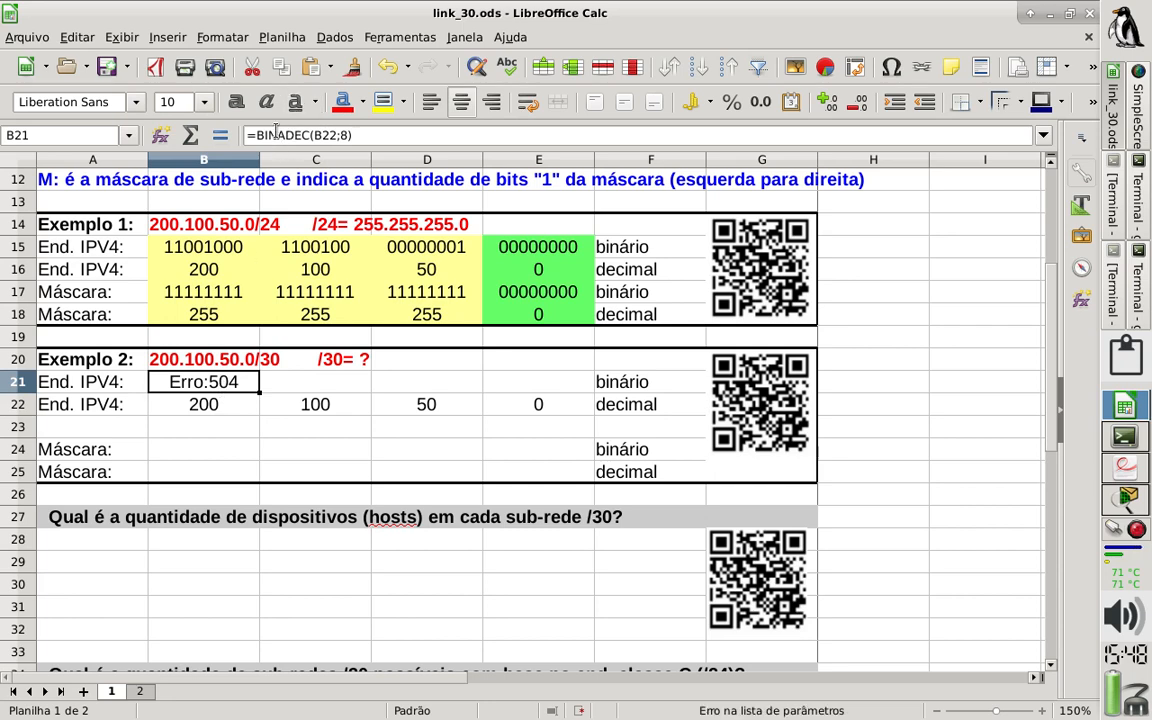
left_click(280, 137)
key("BackSpace")
key("BackSpace")
key("BackSpace")
type("DEC")
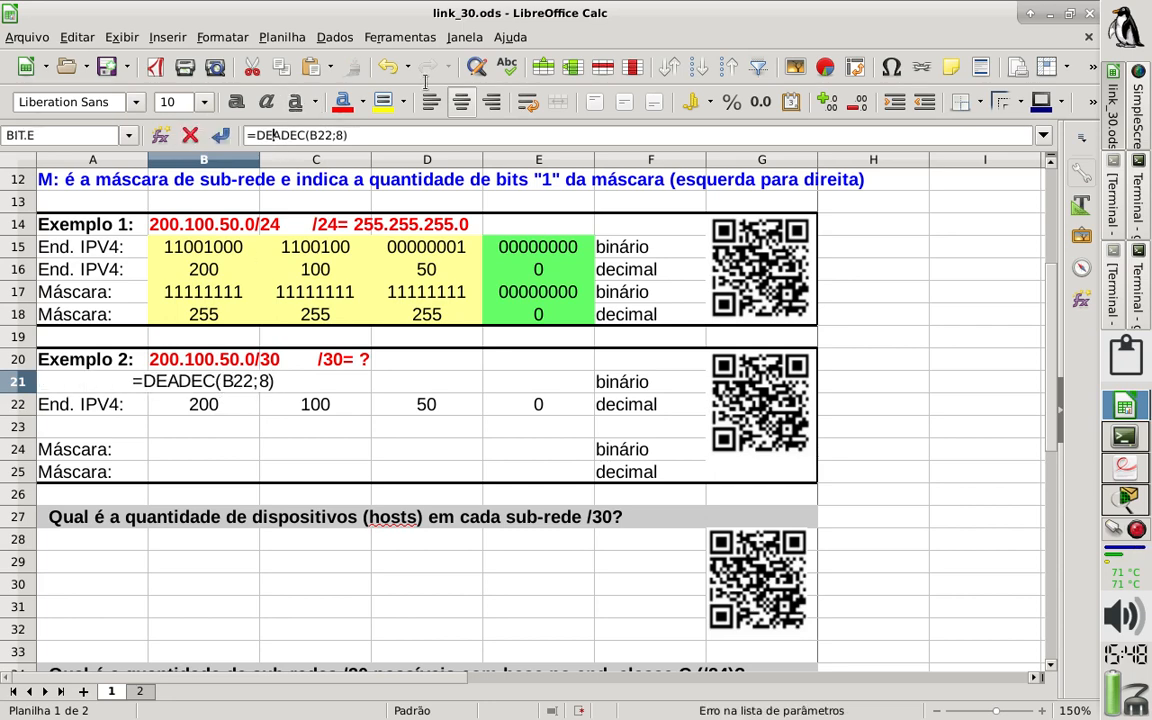
key("BackSpace")
key("BackSpace")
key("BackSpace")
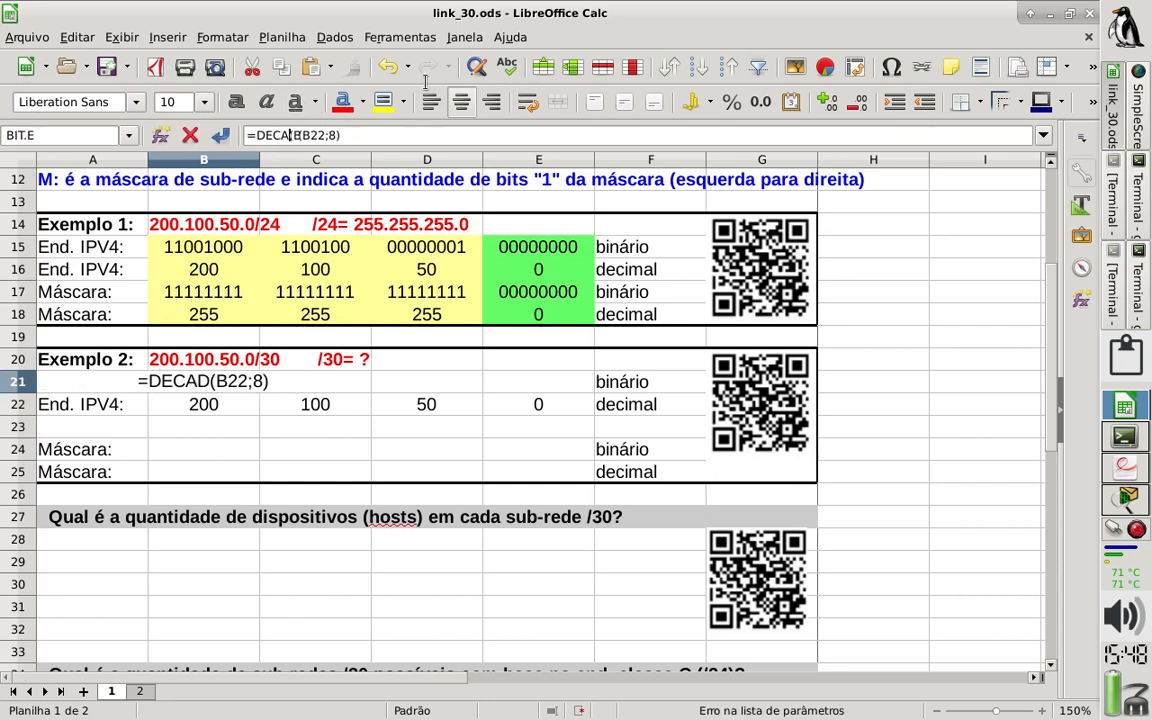
type("BIN")
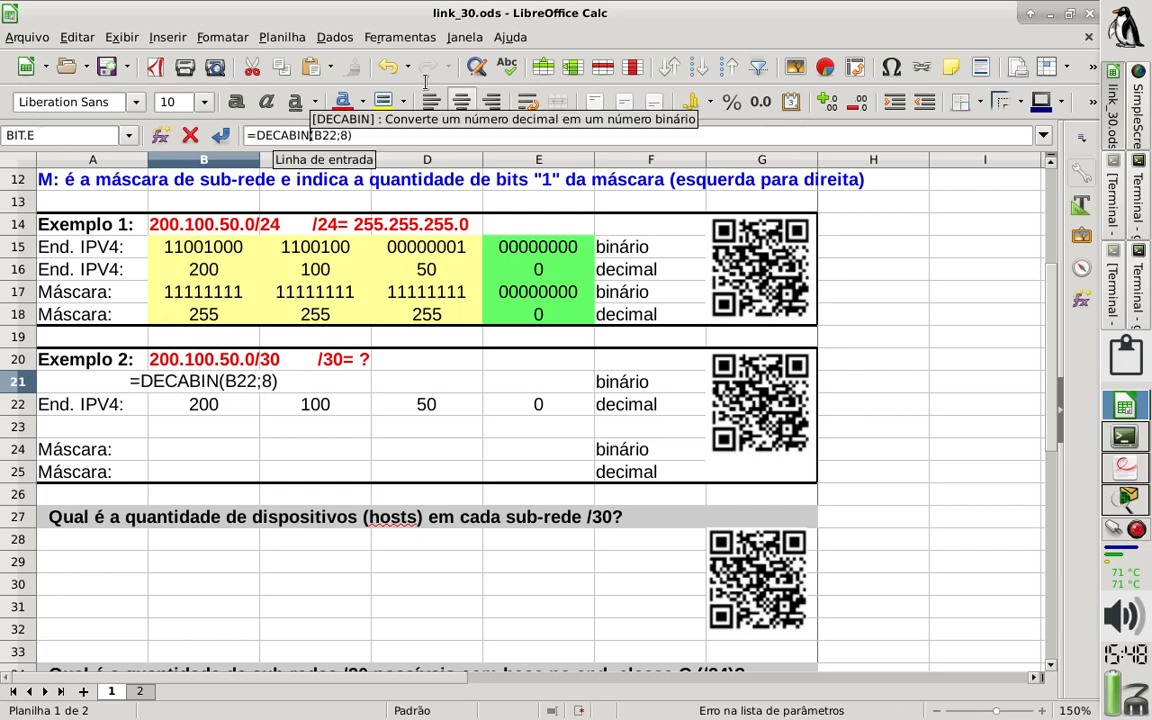
left_click(351, 134)
key("BackSpace")
key("BackSpace")
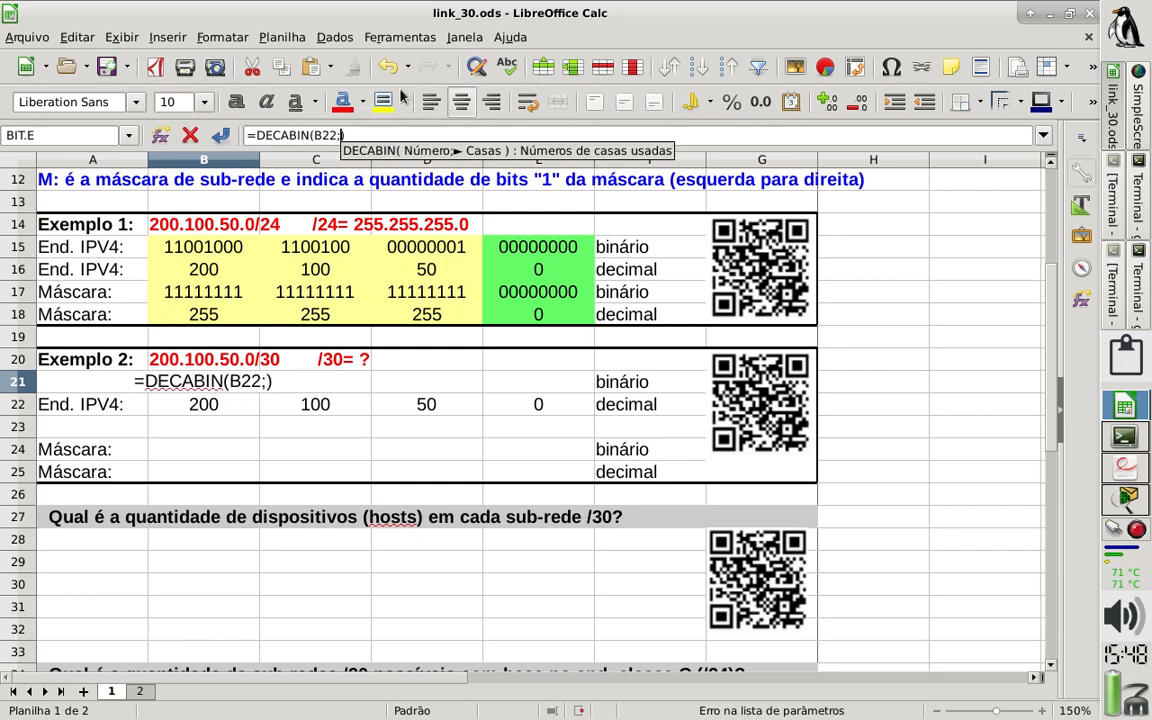
key("Return")
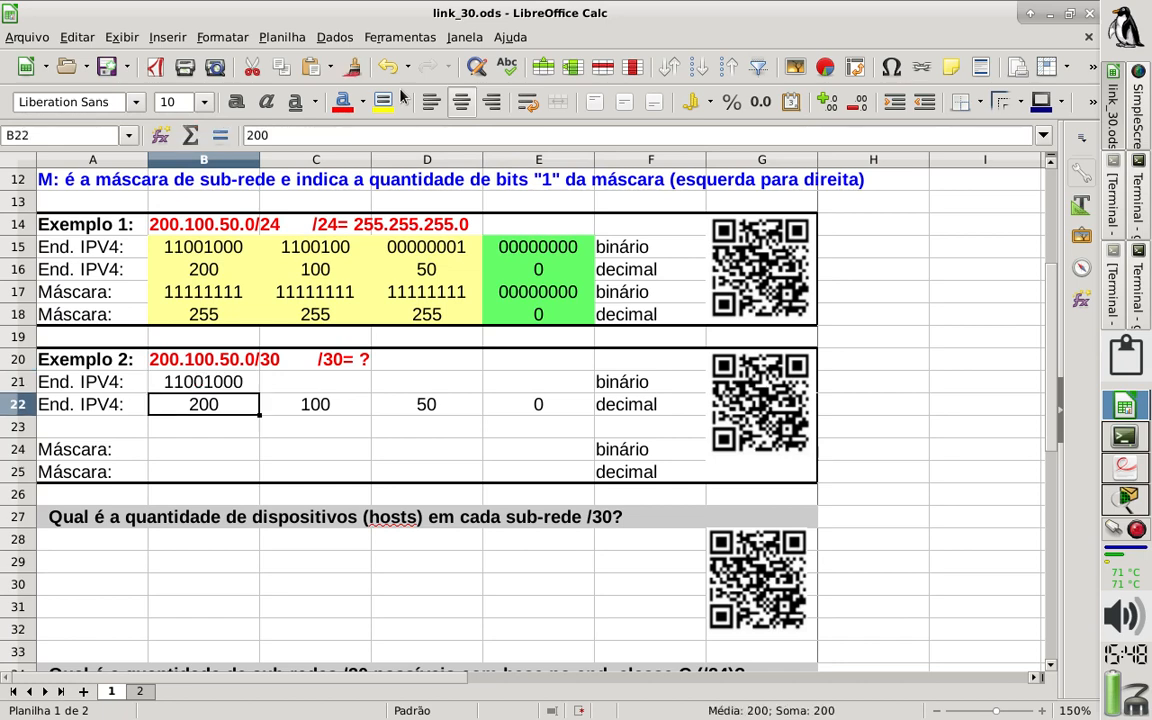
Copy the DECABIN formula from B21 into C21 for the second binary address octet.
key("Up")
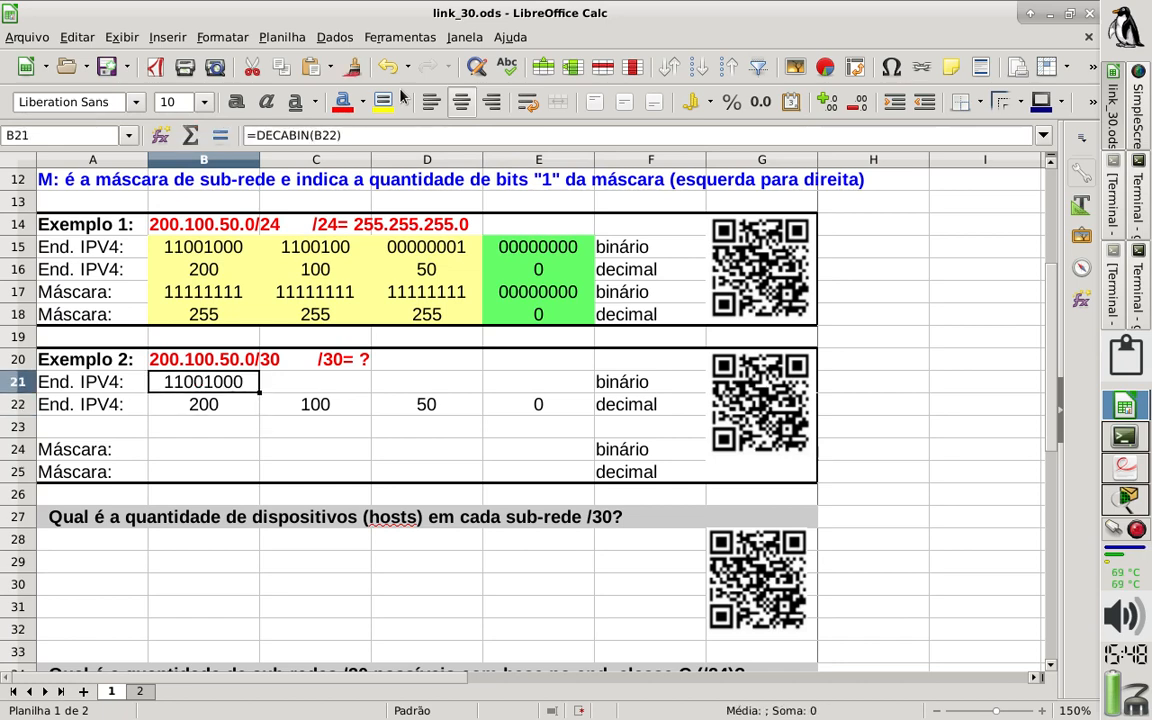
key("ctrl+c")
key("Right")
key("ctrl+v")
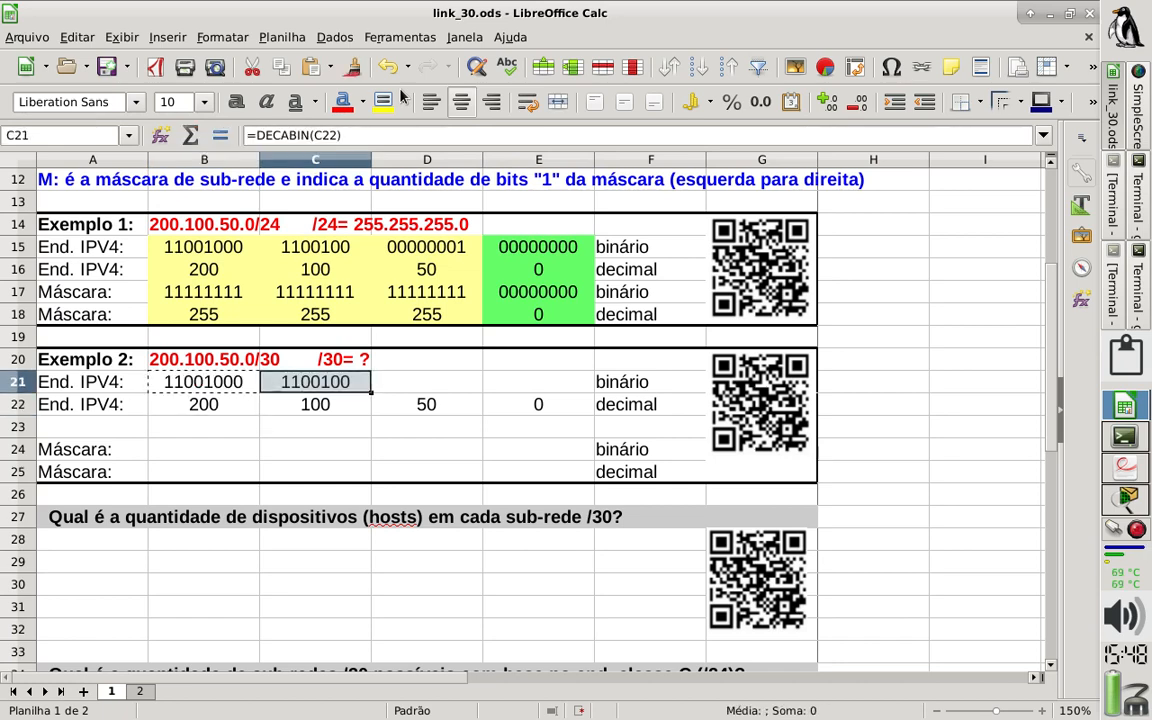
key("Right")
key("Left")
key("Left")
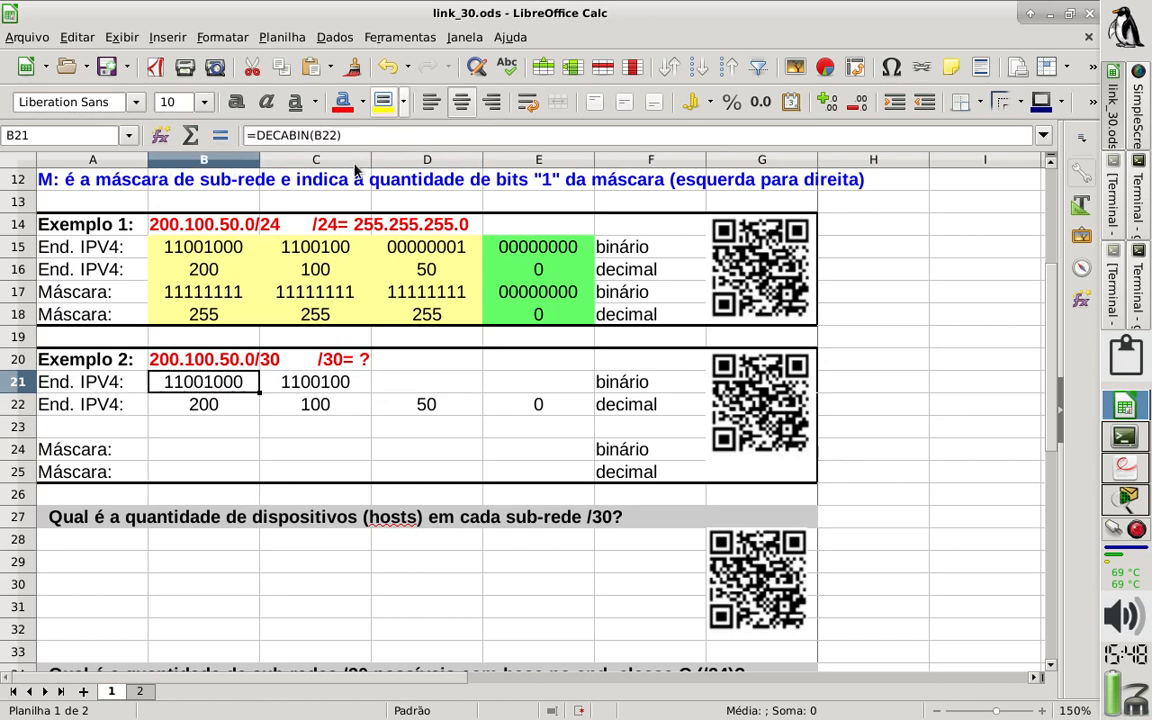
Extend the formula in C21 to eight digits as =DECABIN(C22;8).
left_click(320, 390)
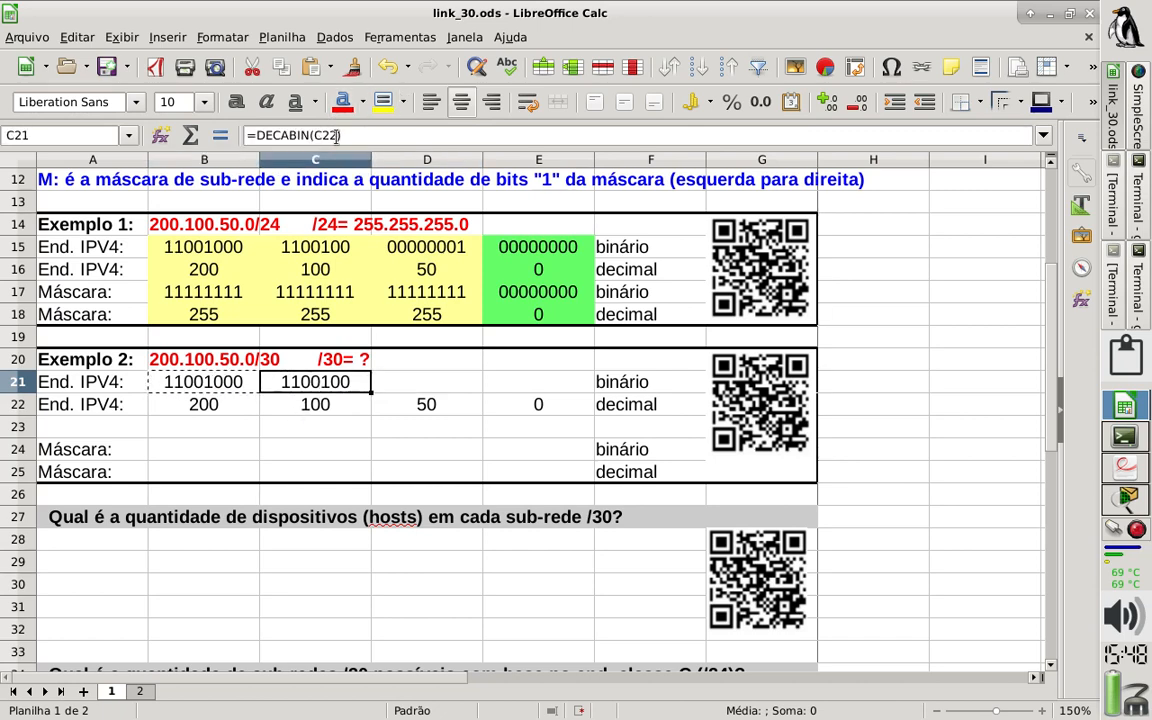
left_click(399, 122)
type(";8")
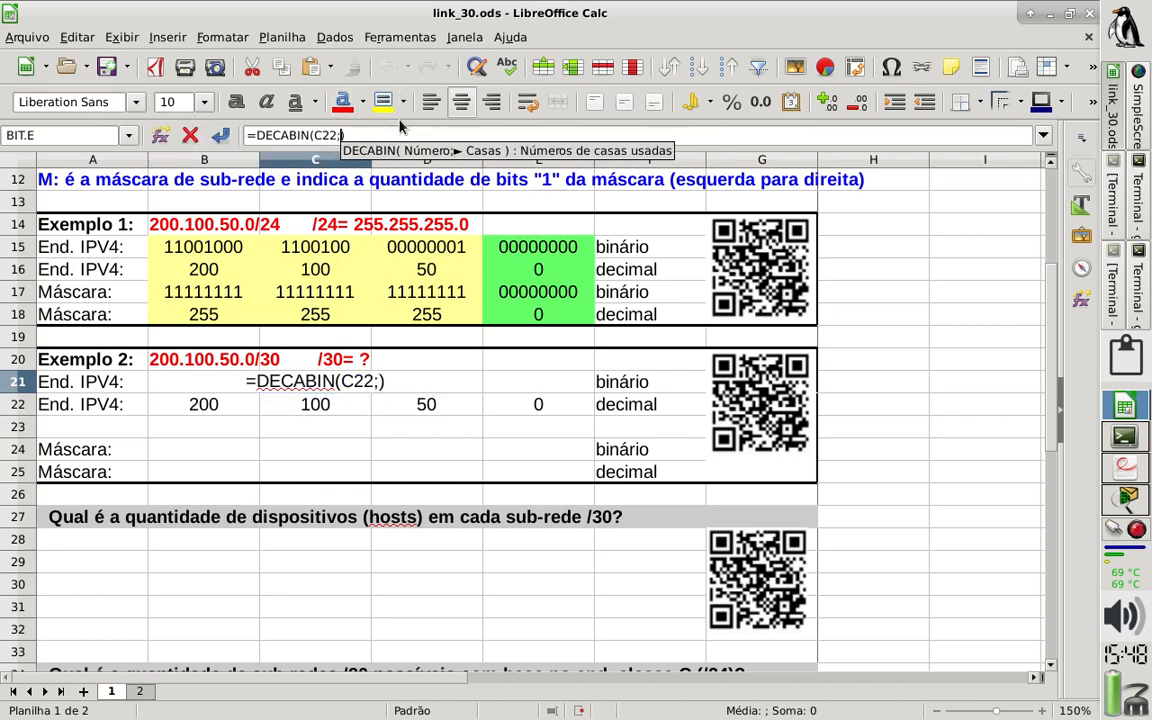
key("Return")
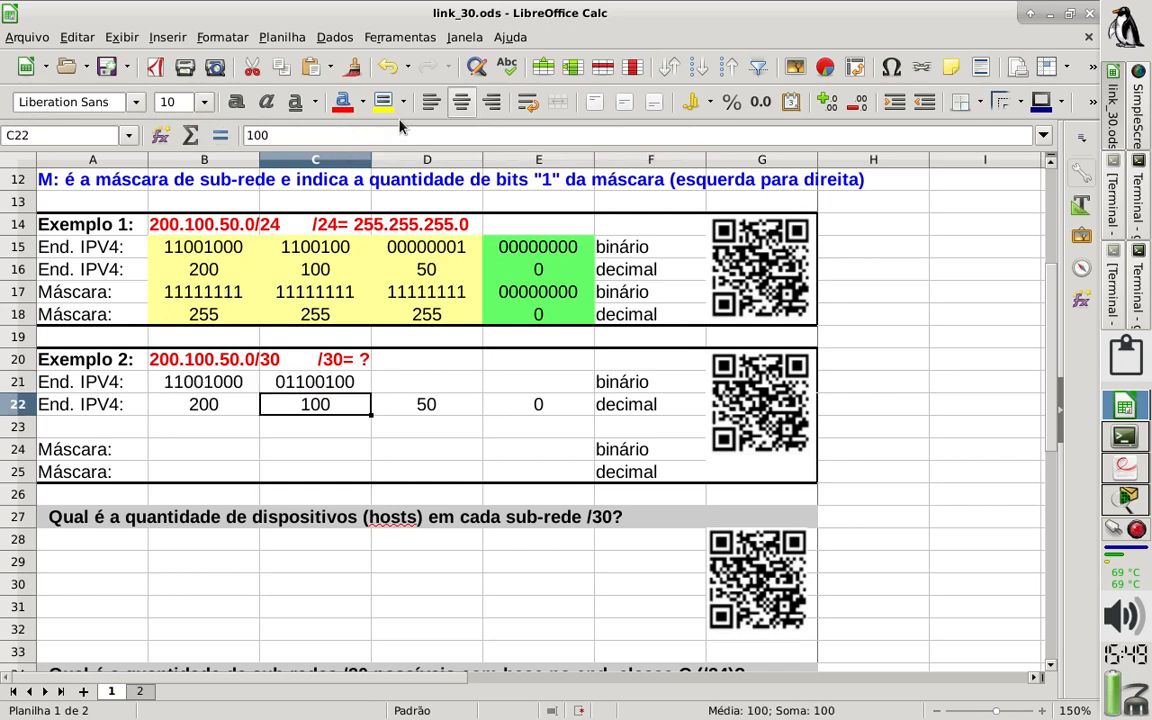
Copy the eight-digit DECABIN formula from C21 into D21 and E21 for the remaining binary address octets.
key("Up")
key("ctrl+c")
key("Right")
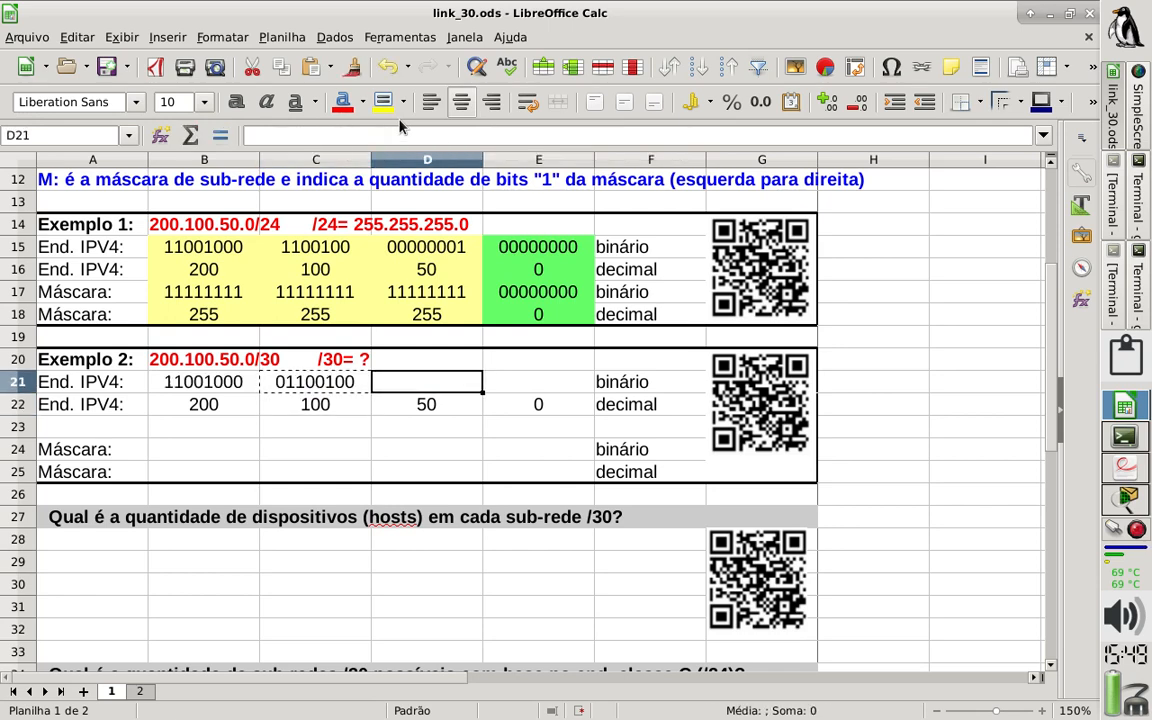
key("ctrl+v")
key("Right")
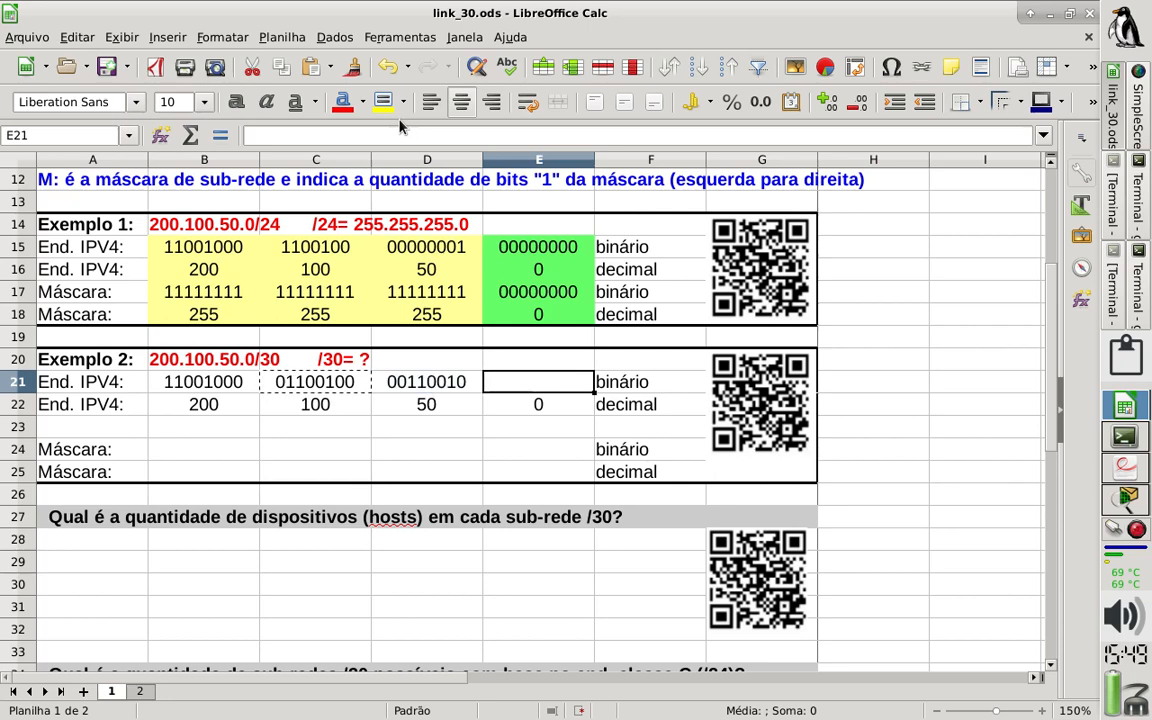
key("ctrl+v")
key("Down")
key("Down")
key("Down")
key("Escape")
key("Down")
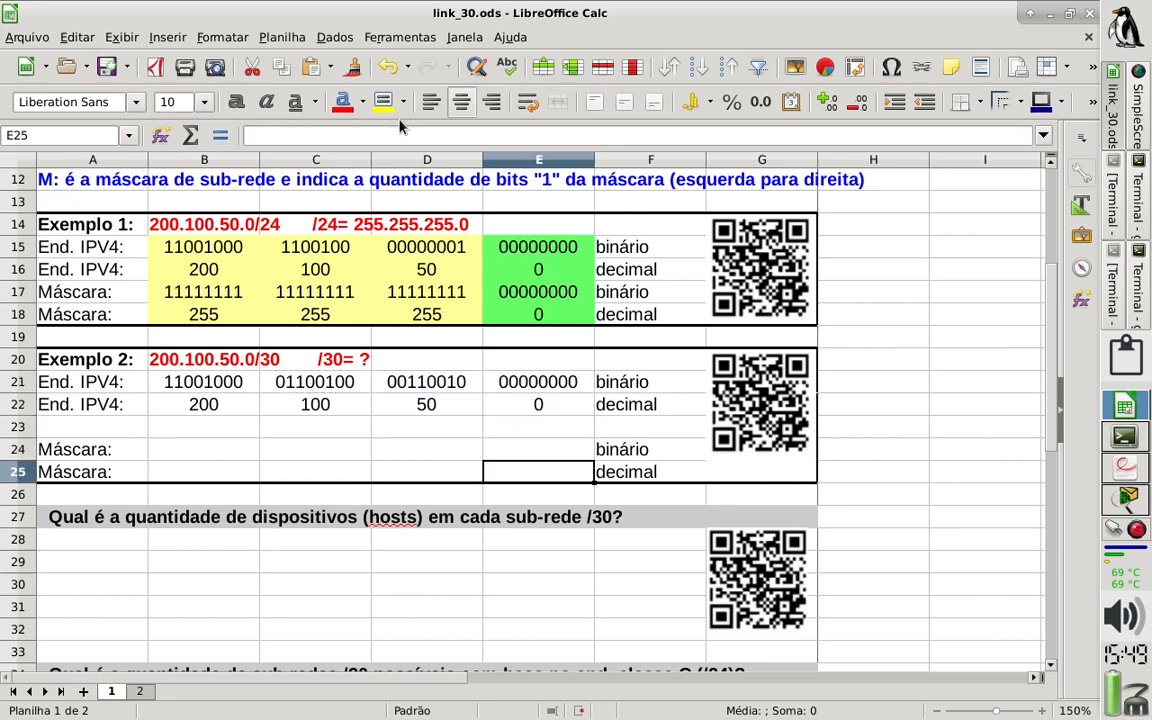
Enter 11111111 as the first binary mask octet of Exemplo 2 in B24.
left_click_drag(90, 457, 90, 472)
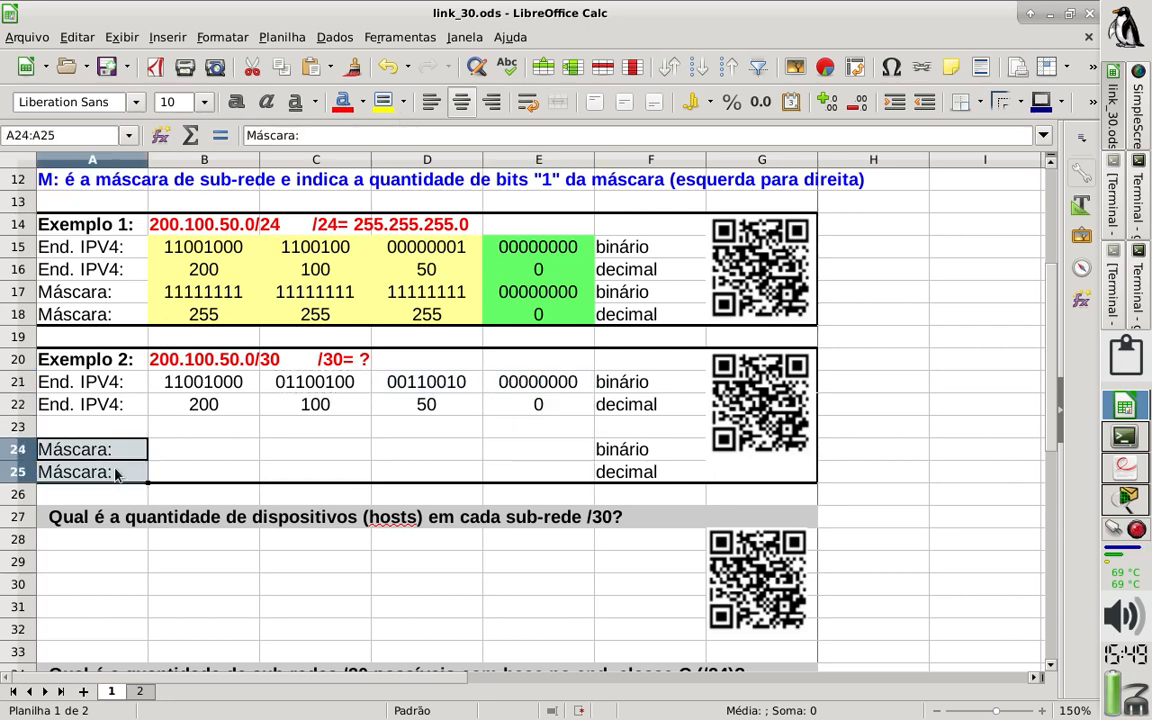
left_click(605, 457)
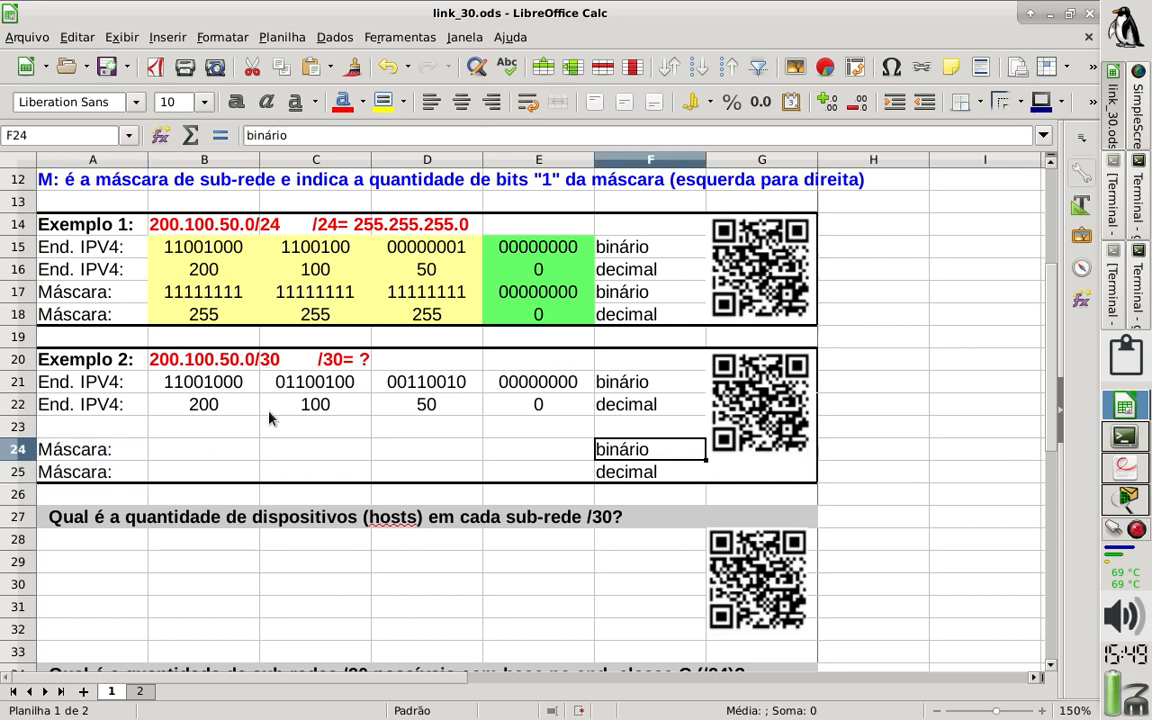
left_click(235, 457)
type("111111")
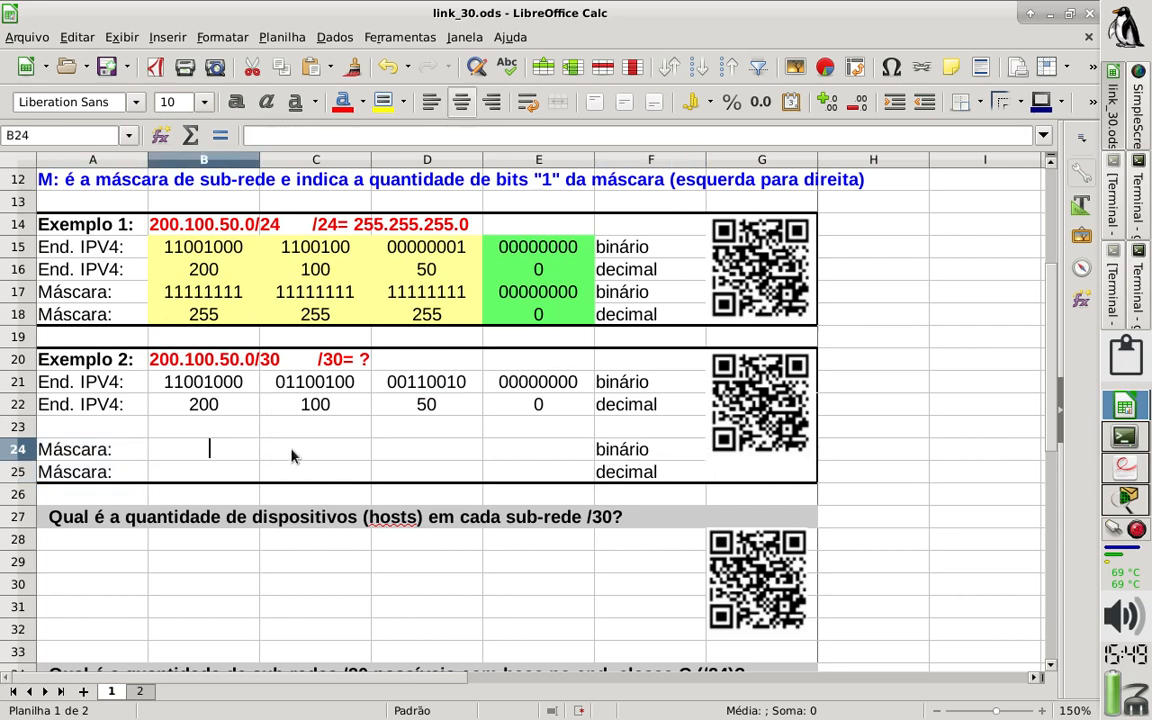
type("11")
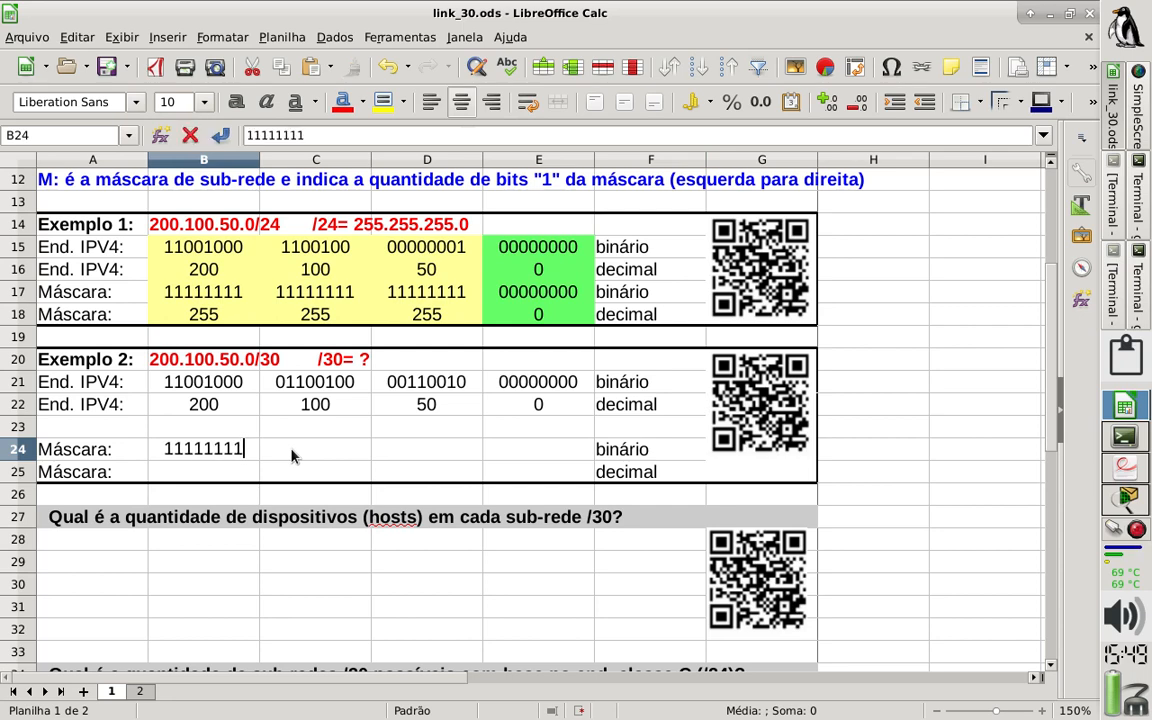
key("Return")
key("Up")
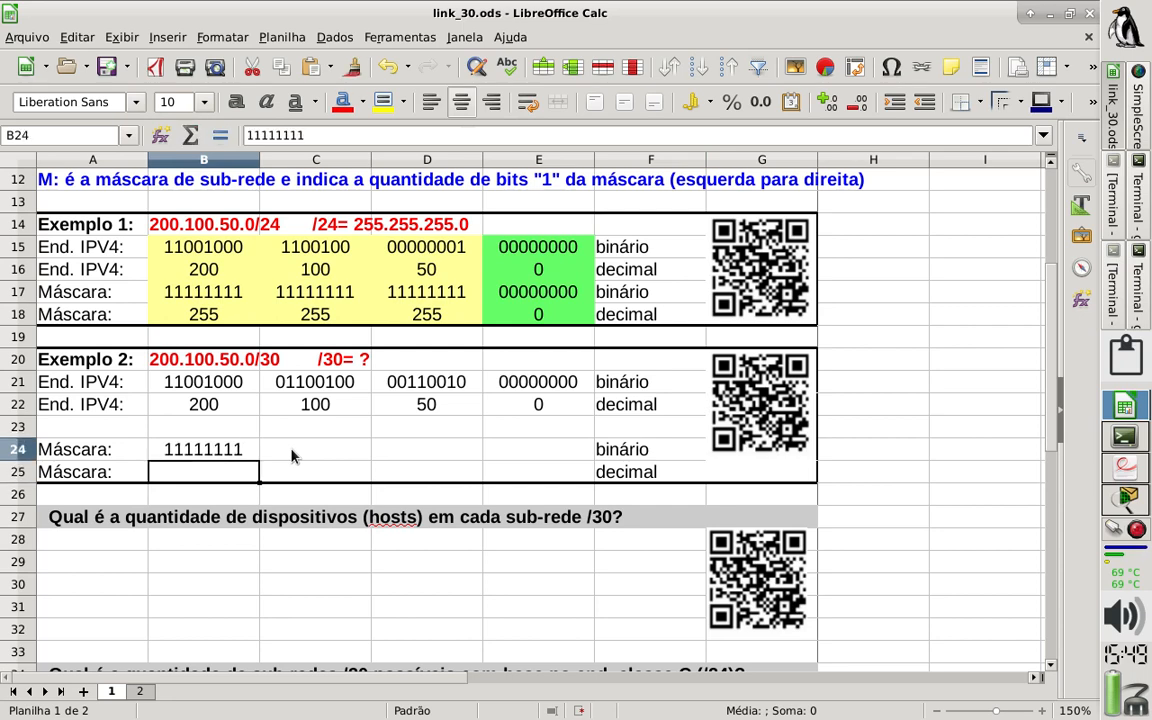
Enter 11111111 as the second binary mask octet of Exemplo 2 in C24.
left_click(292, 456)
type("111111")
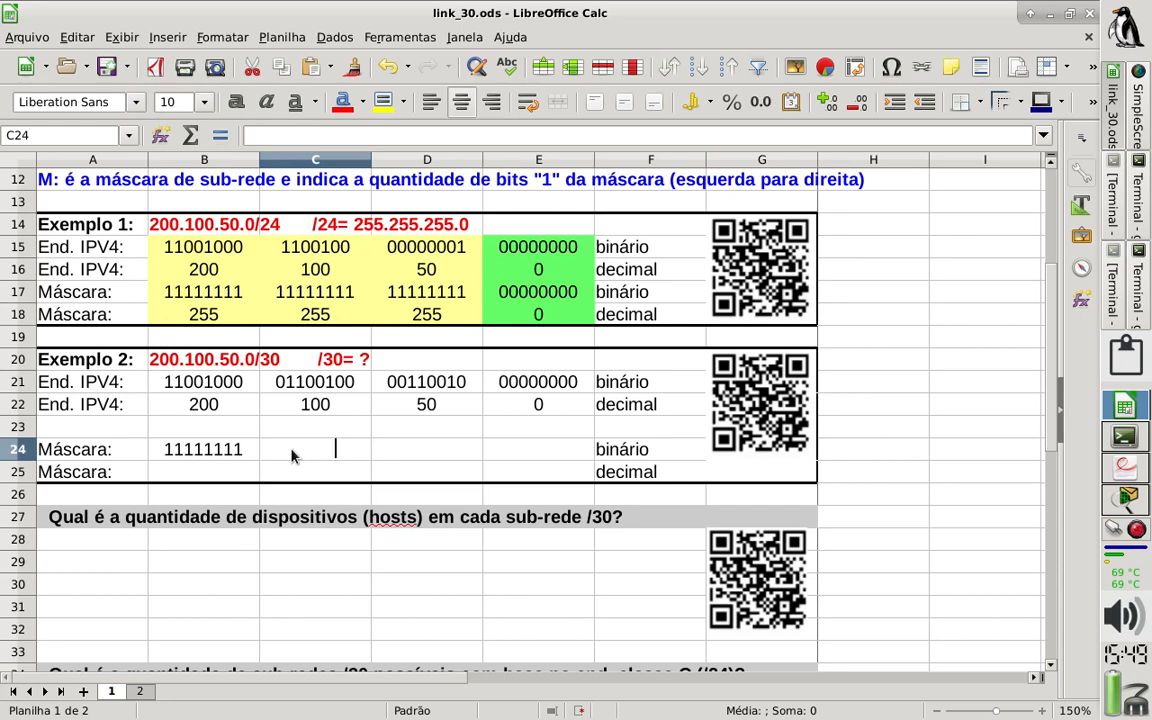
type("1")
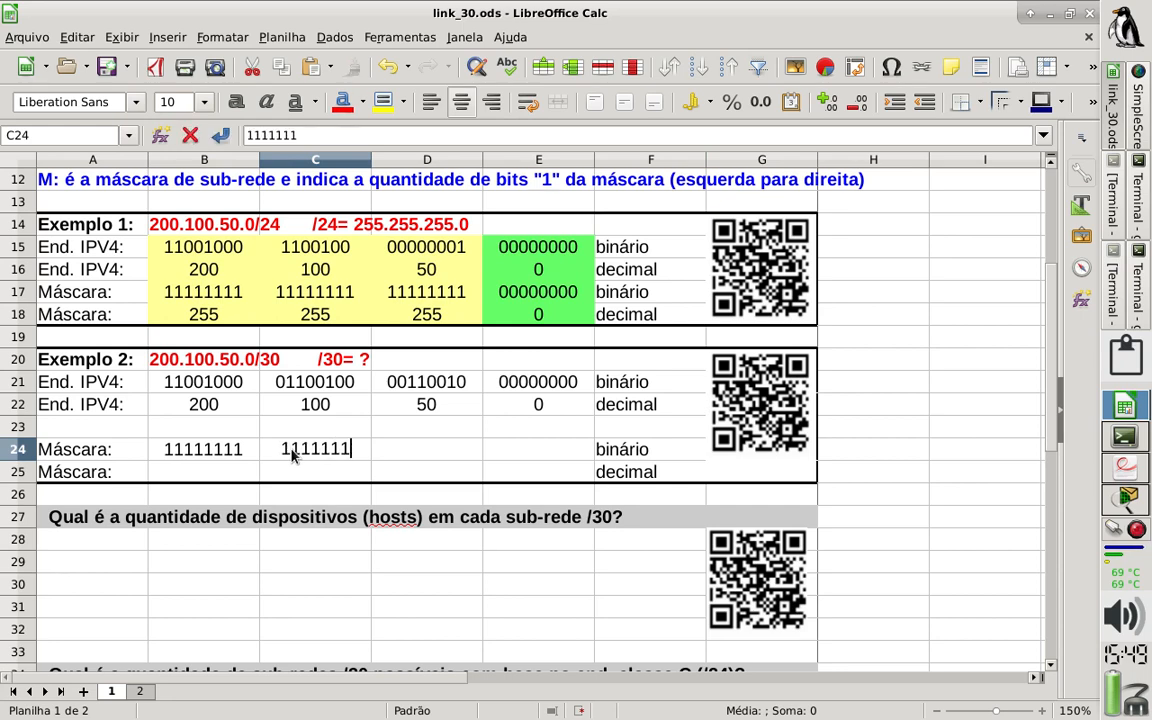
type("1")
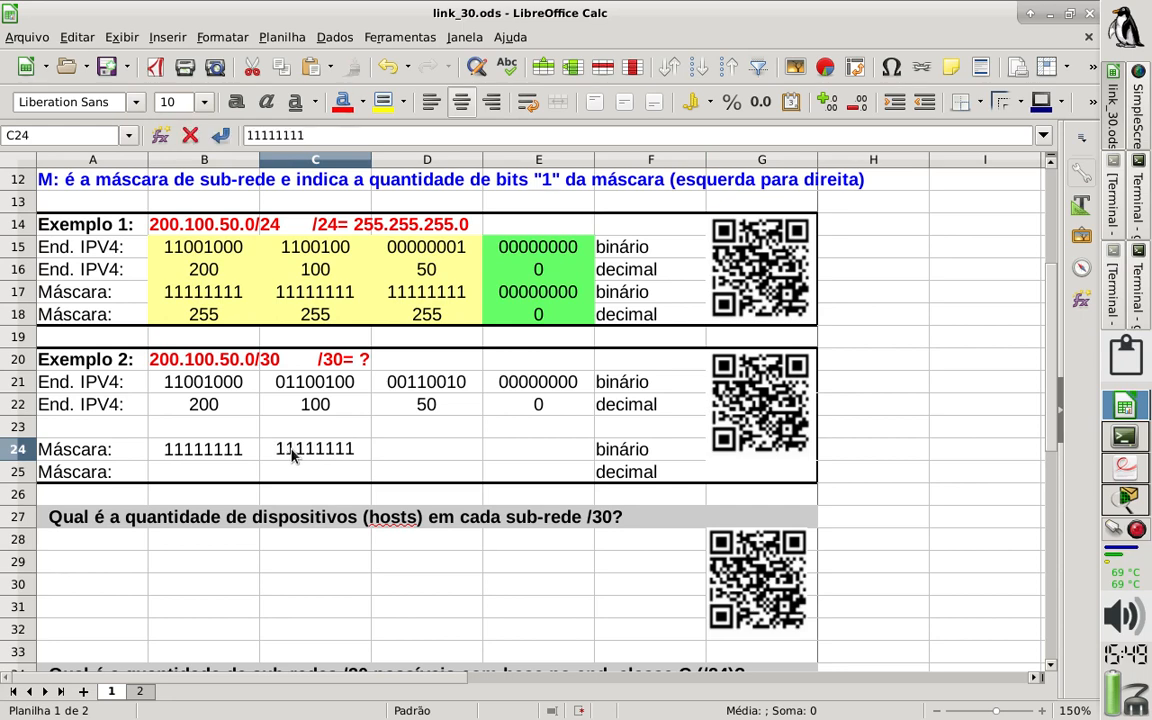
key("Return")
Enter 11111111 as the third binary mask octet of Exemplo 2 in D24.
key("Right")
key("Up")
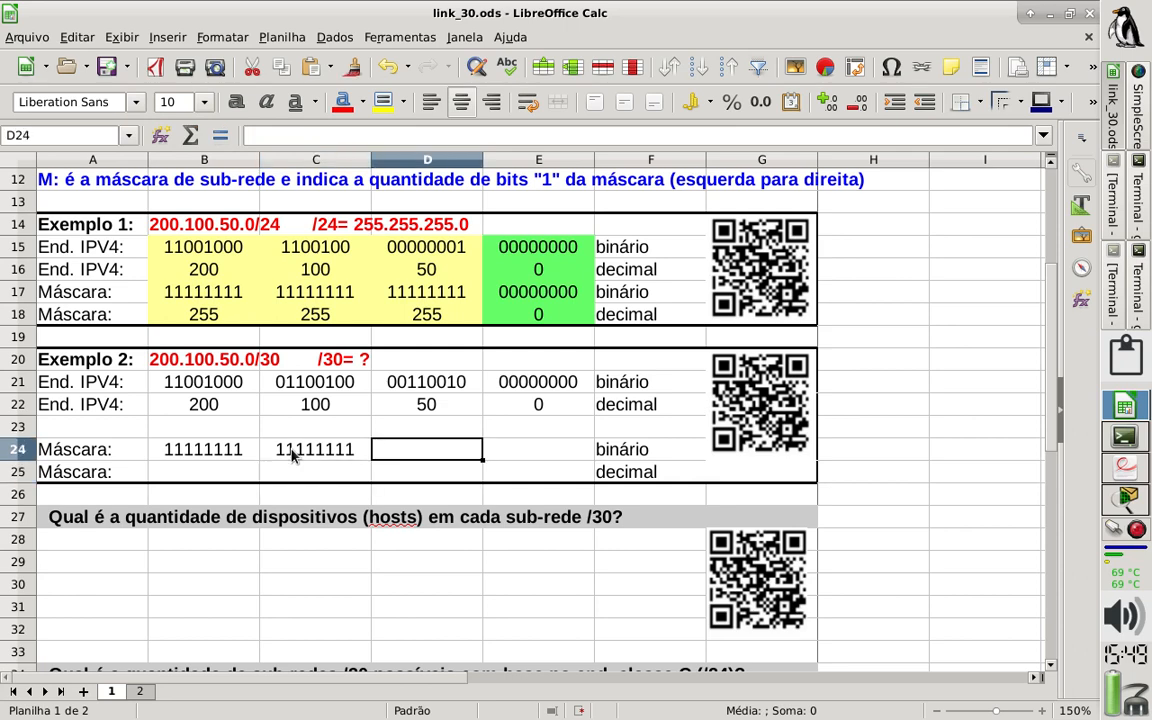
key("F2")
type("1111111")
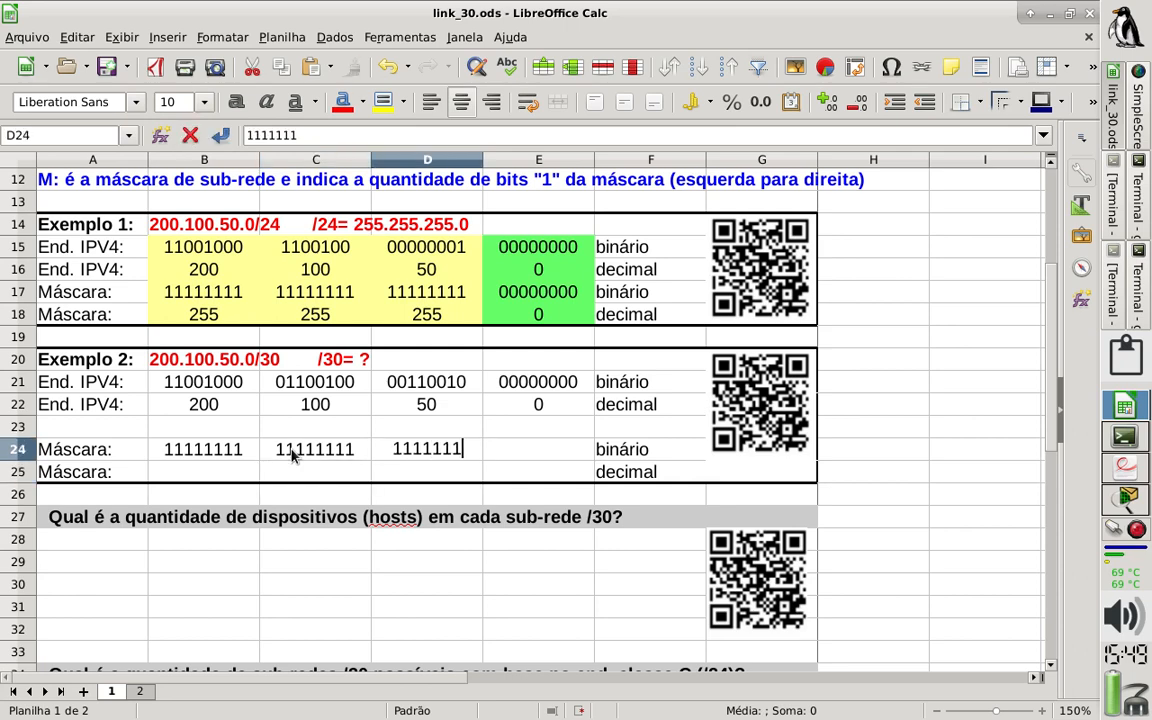
type("1")
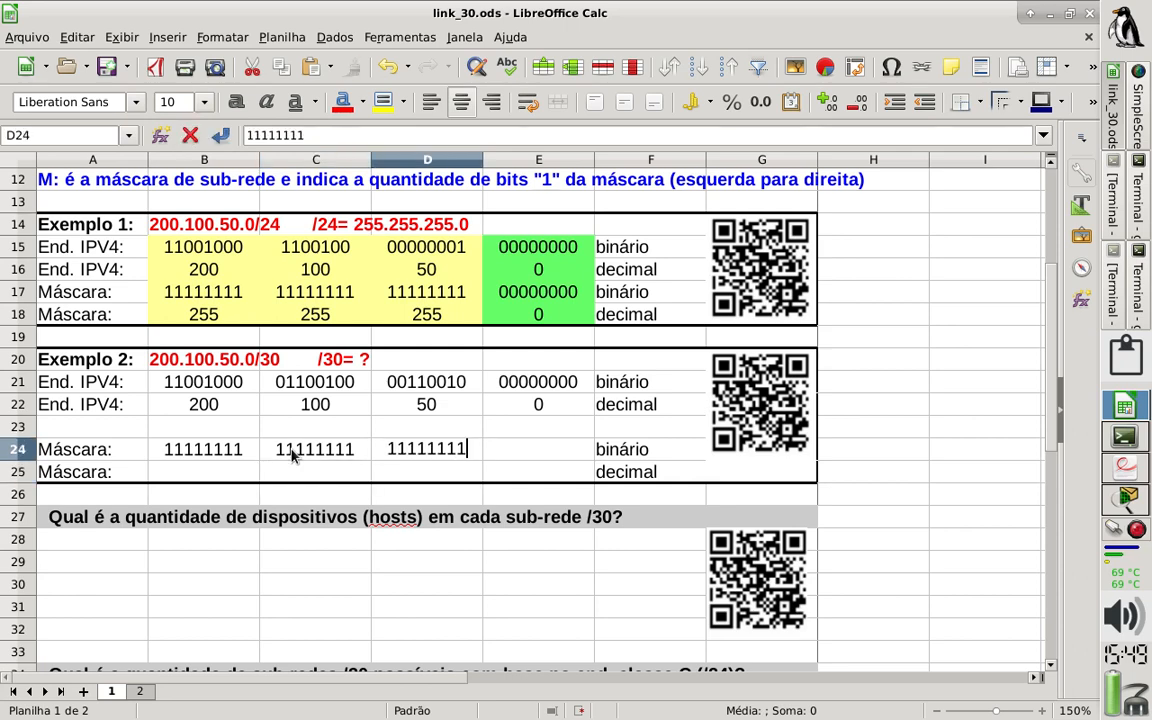
key("Return")
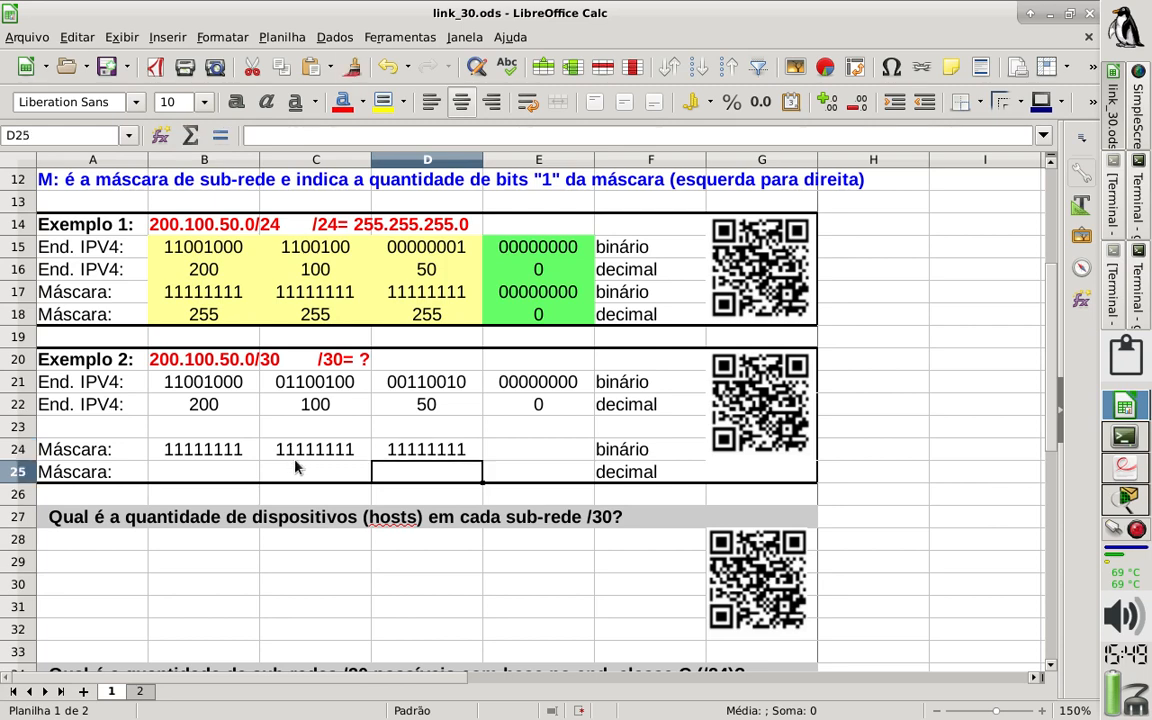
Enter 11111100 as the last binary mask octet of Exemplo 2 in E24.
left_click(506, 458)
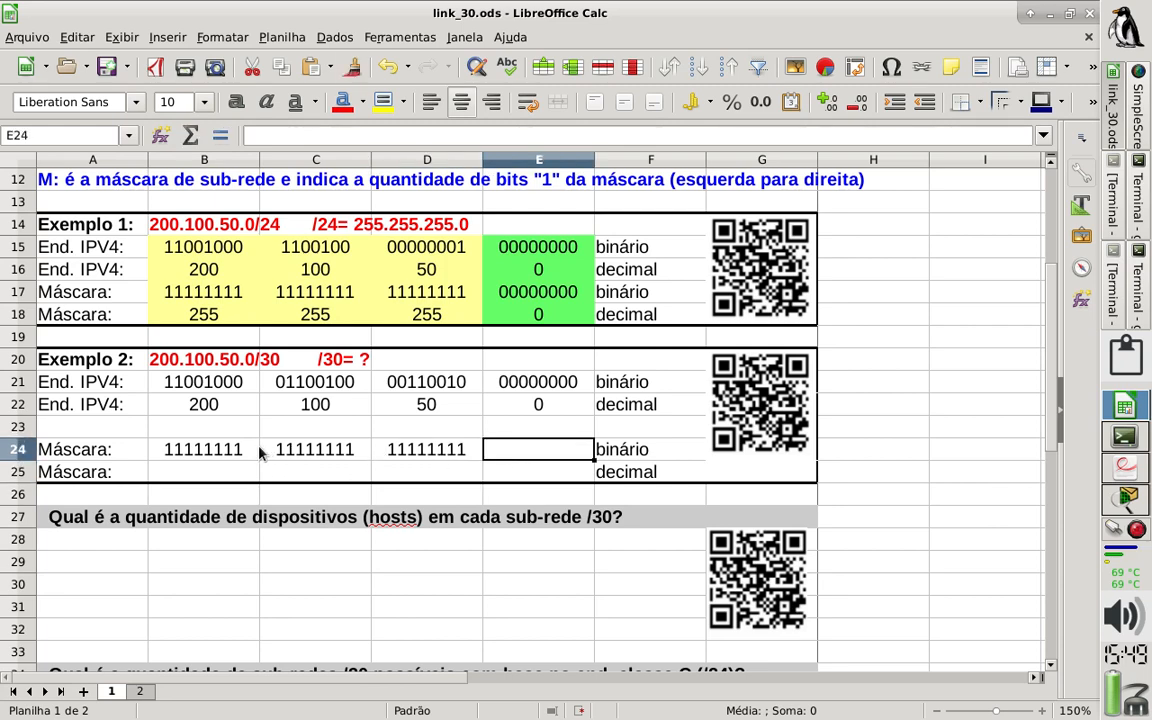
double_click(534, 458)
type("11")
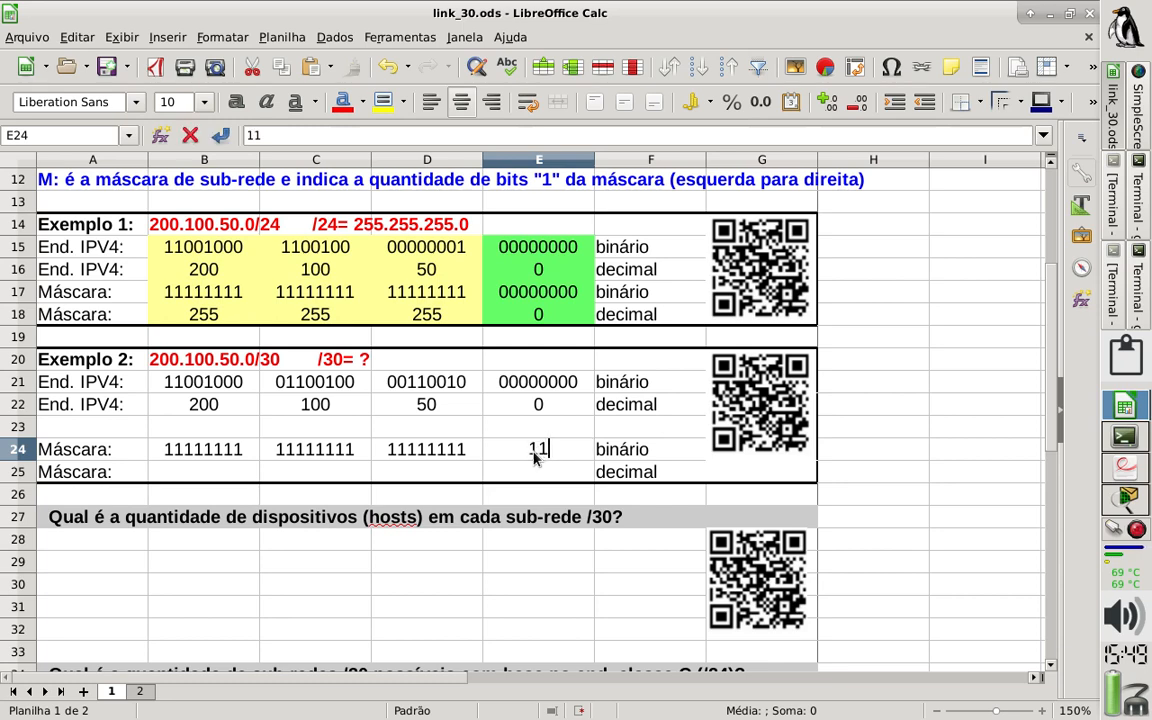
type("111100")
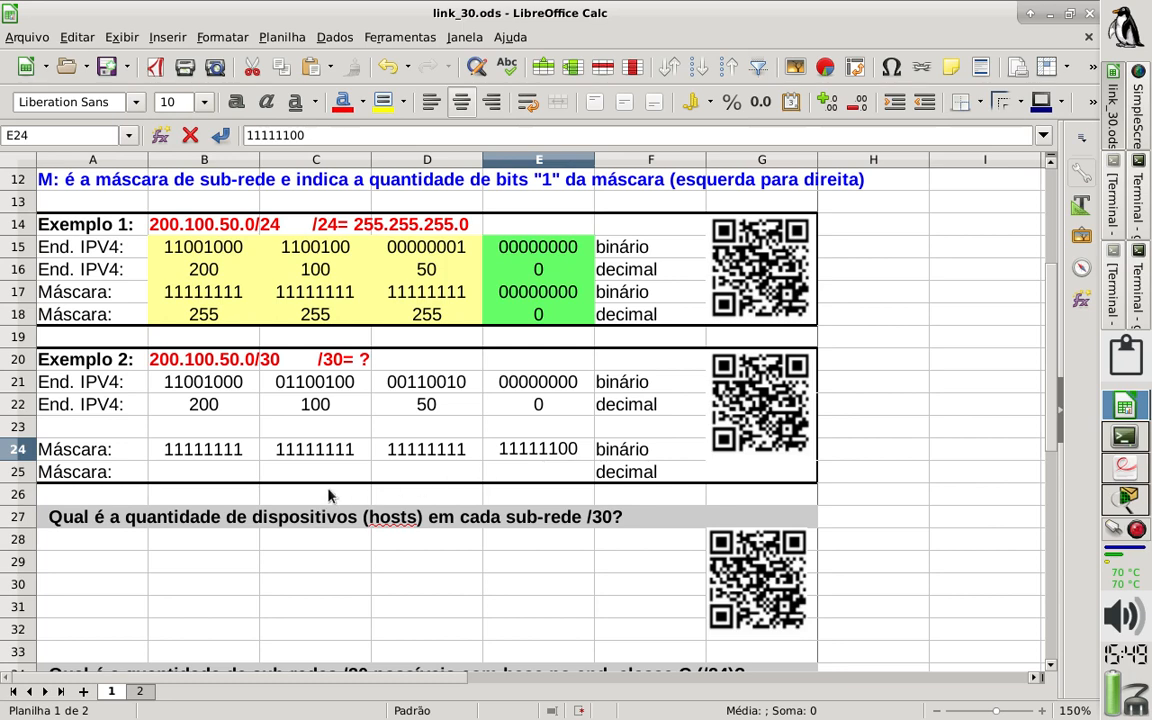
key("Return")
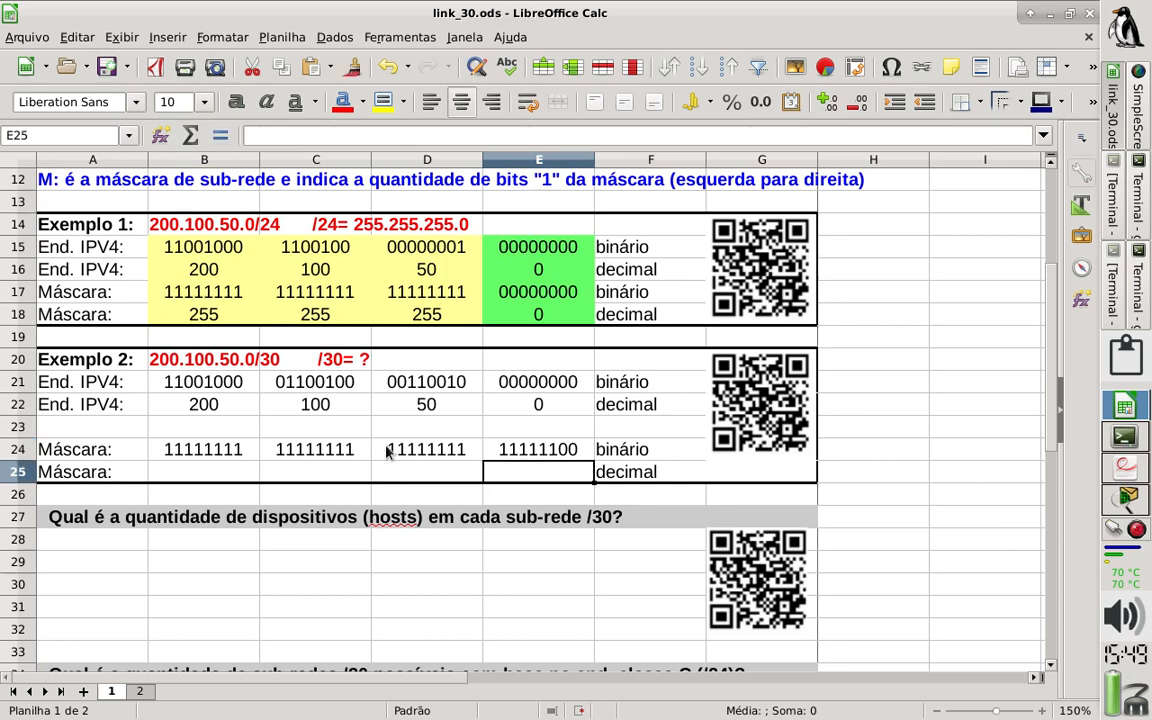
Calculate the first decimal mask octet of Exemplo 2 in B25 with =BINADEC(B24).
left_click(226, 479)
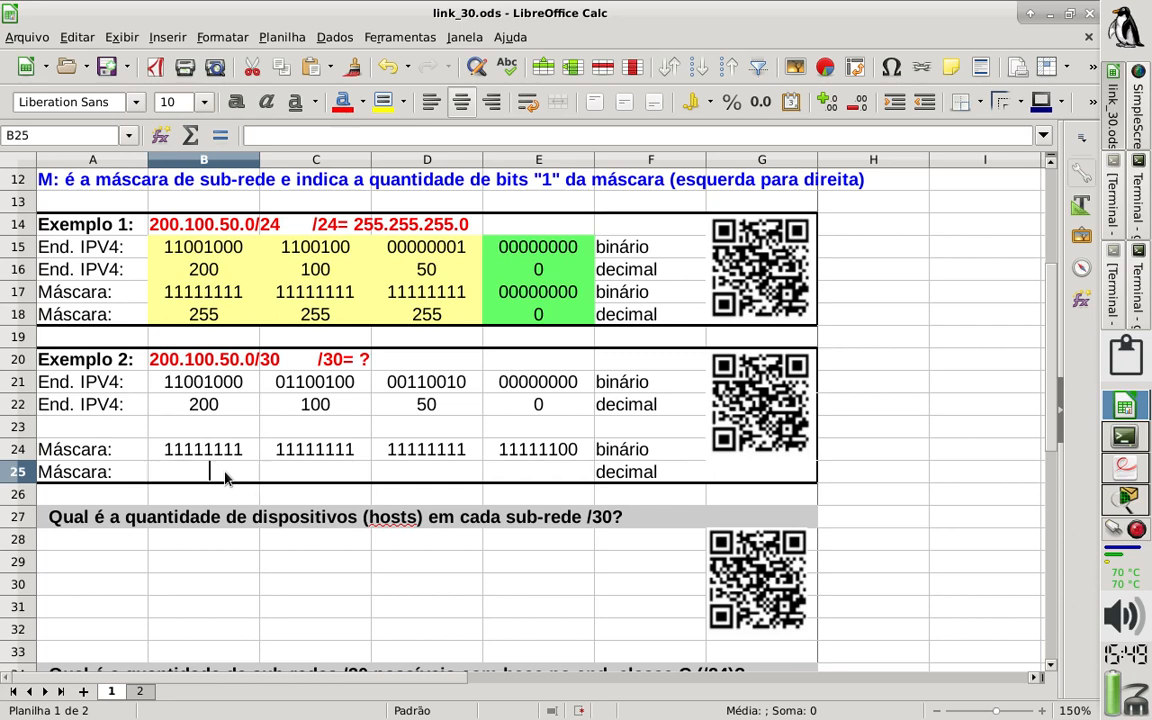
type("=")
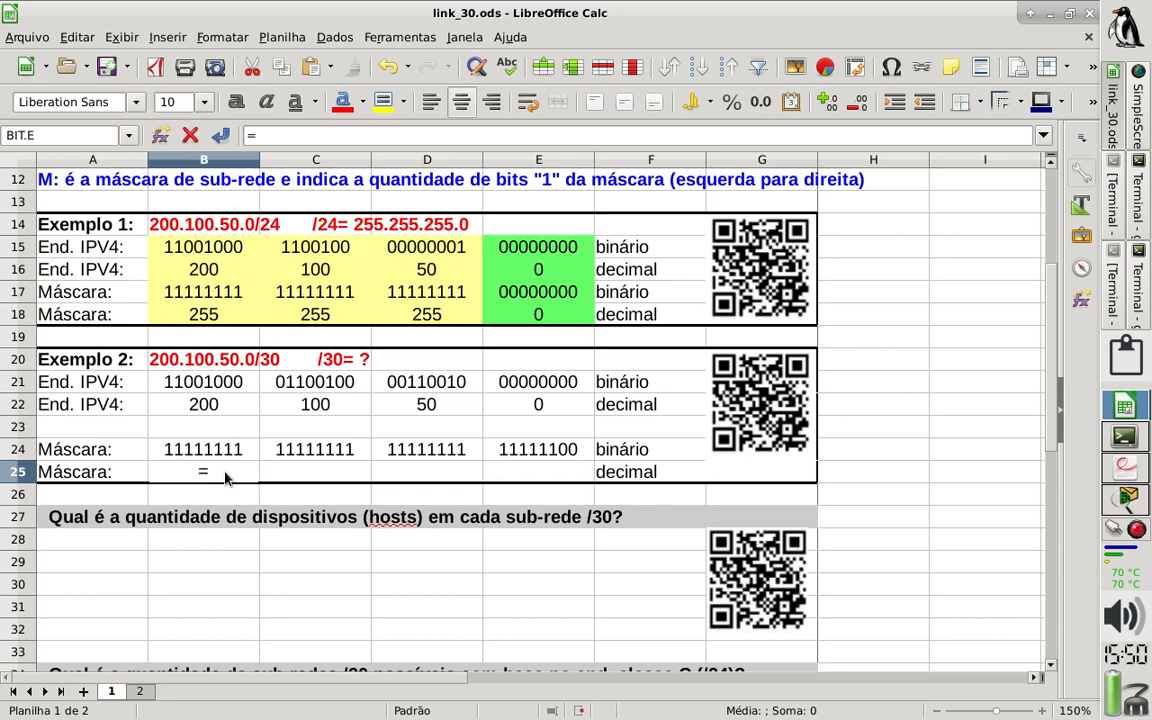
type("binadec")
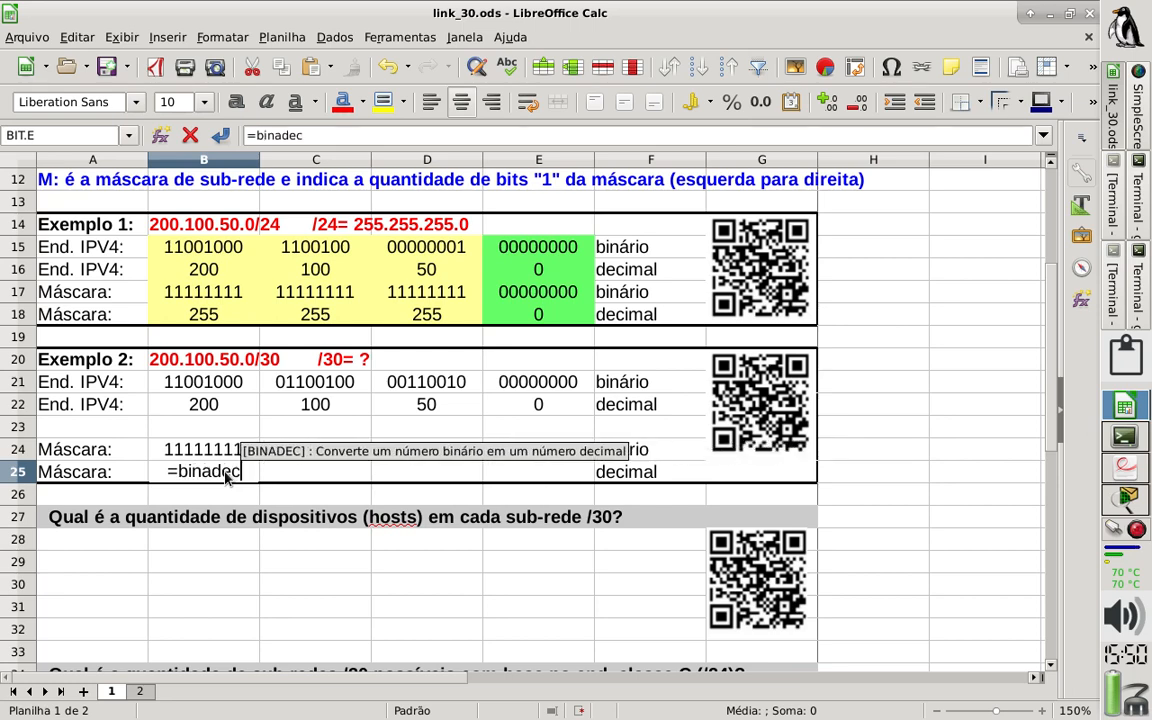
type("(")
left_click(230, 456)
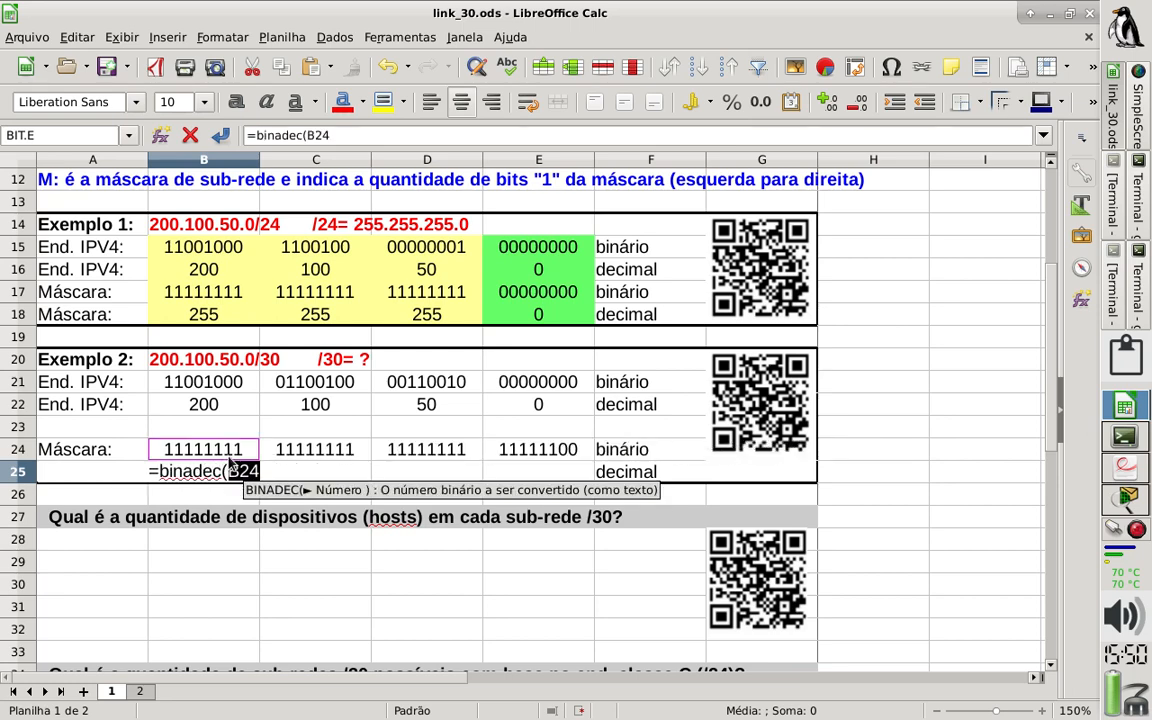
type(")")
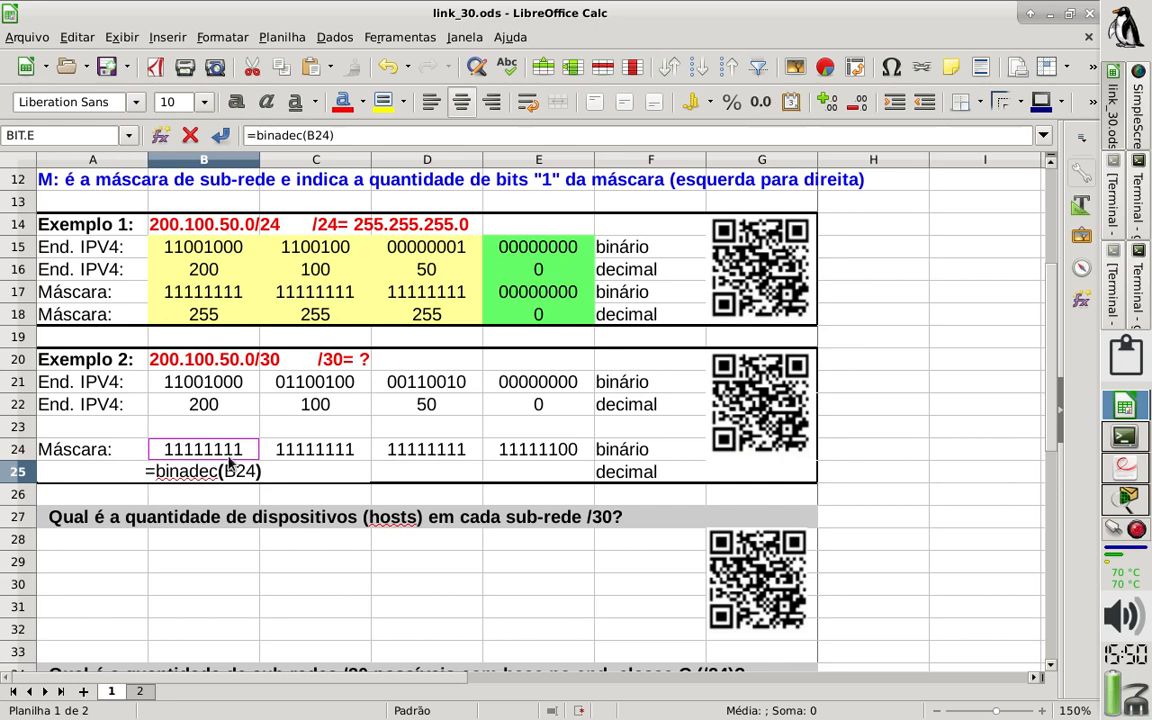
key("Return")
Copy the BINADEC formula from B25 to C25, D25 and E25 for the remaining mask octets.
key("Up")
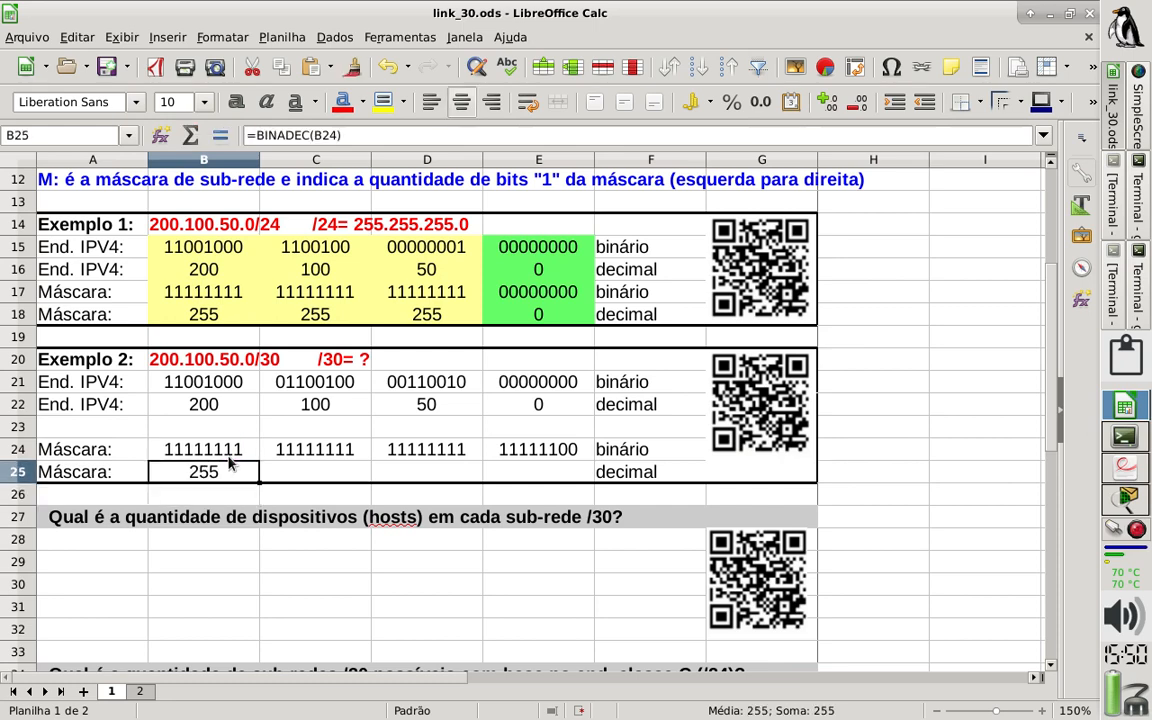
key("ctrl+c")
key("Right")
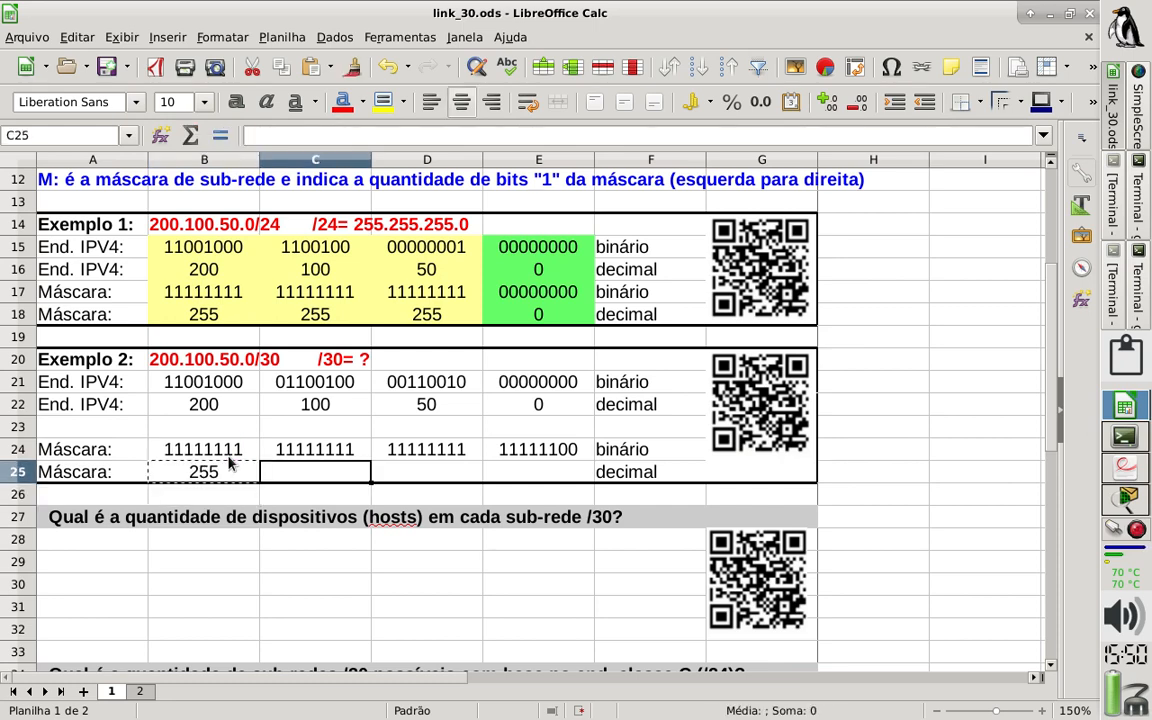
key("ctrl+v")
key("Right")
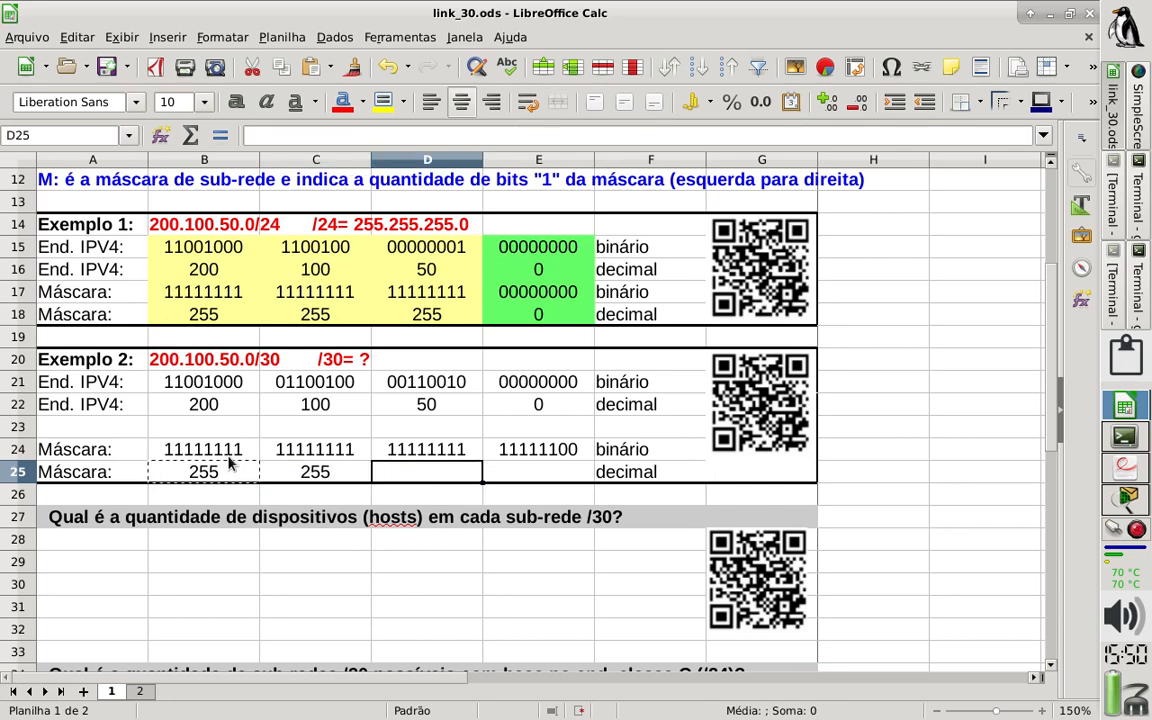
key("ctrl+v")
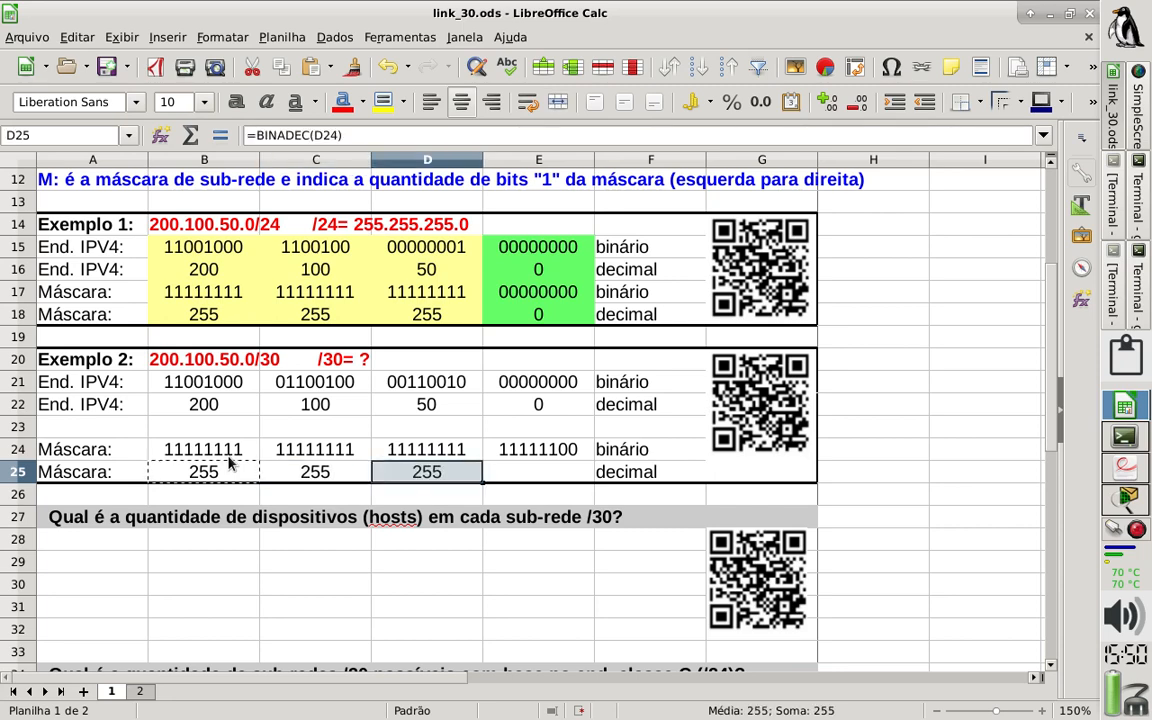
key("Right")
key("ctrl+v")
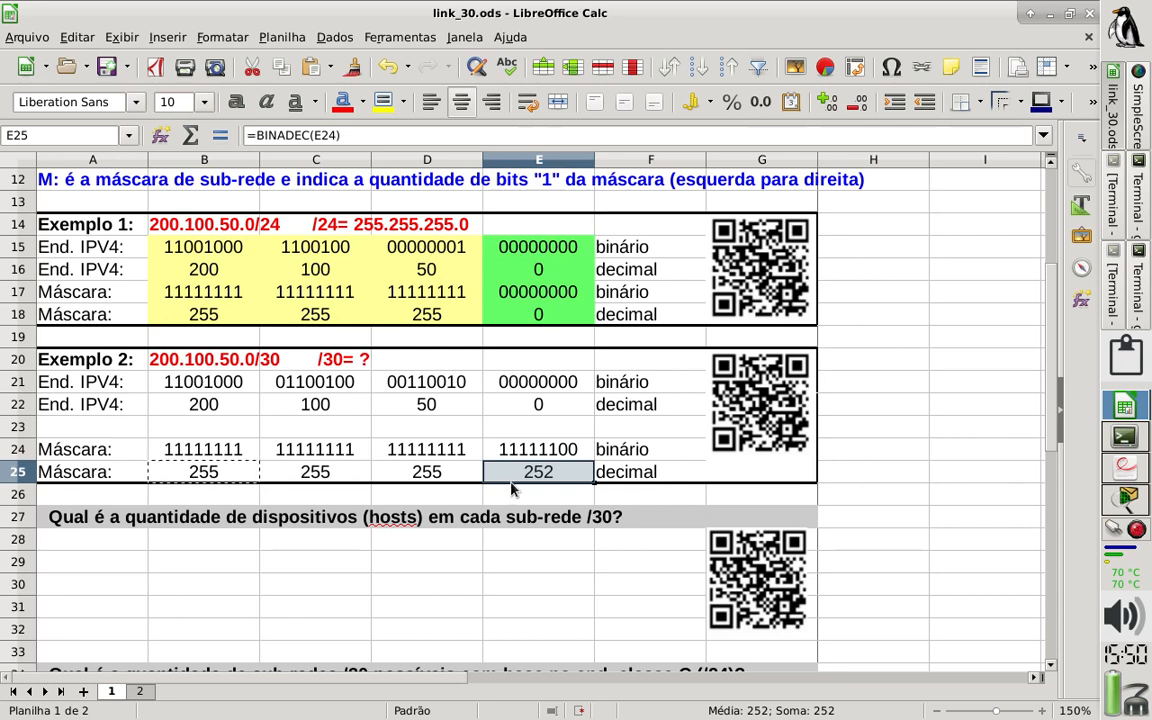
Review the decimal mask of Exemplo 2 and the questions below it about /30 hosts and sub-networks.
left_click(171, 486)
left_click_drag(203, 476, 538, 473)
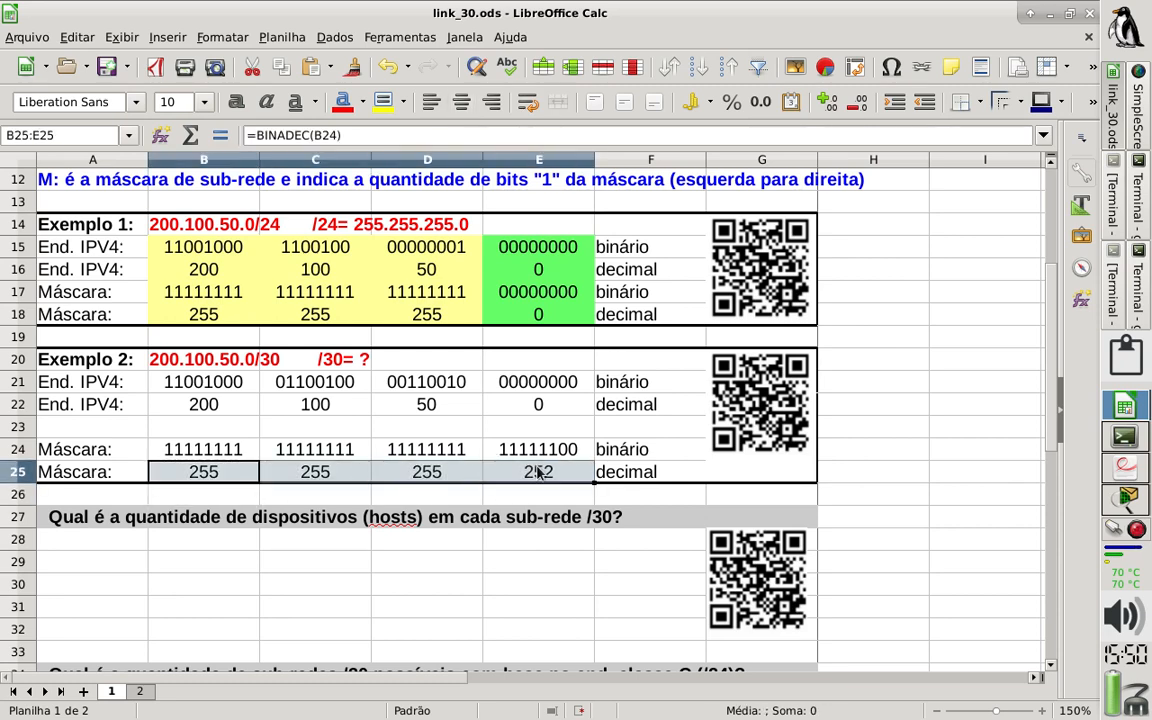
left_click(528, 521)
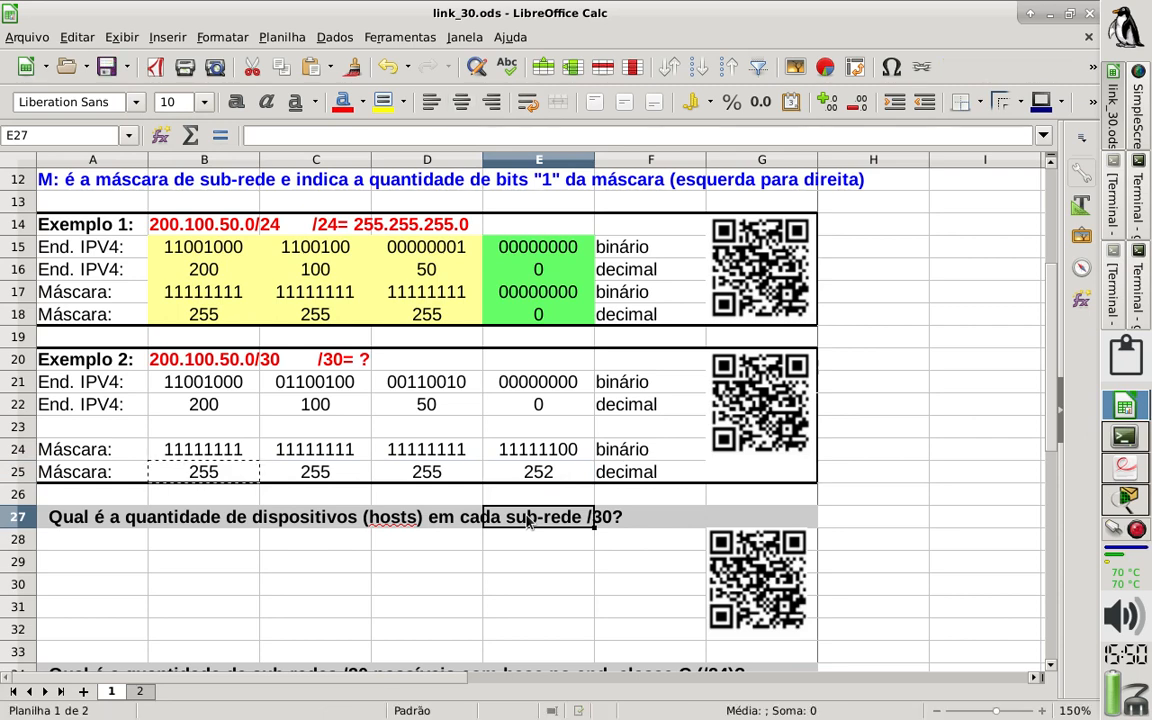
left_click(497, 593)
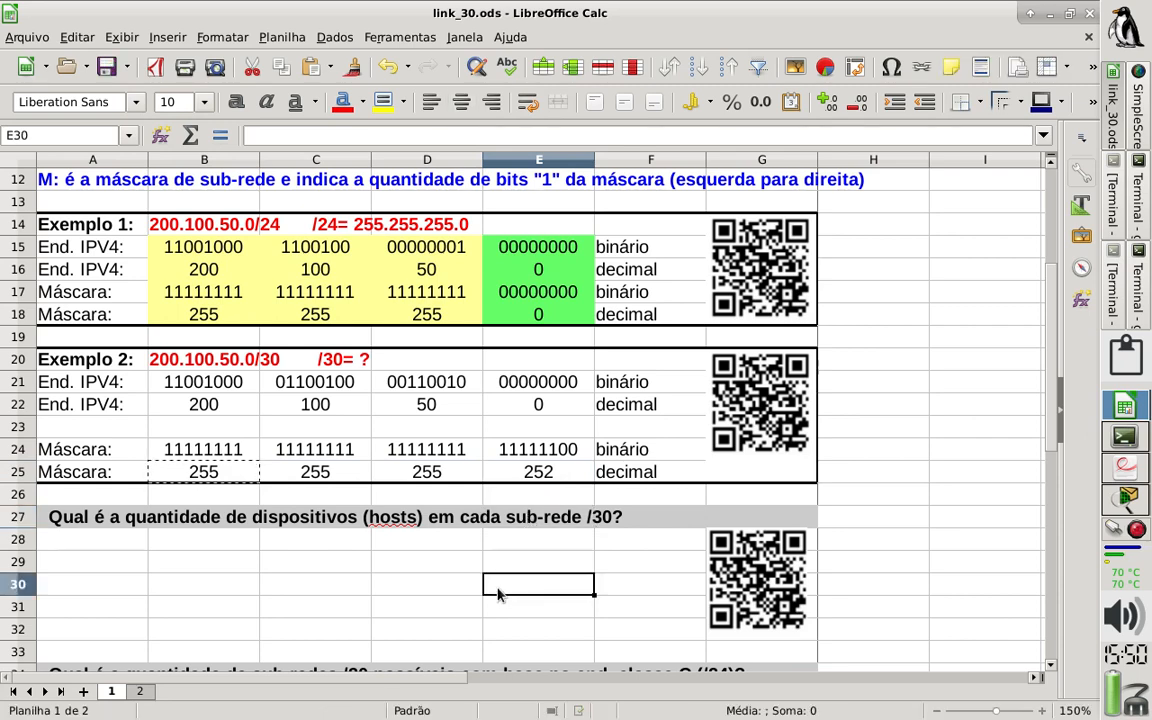
left_click(283, 566)
key("Down")
key("Down")
key("Down")
key("Down")
key("Down")
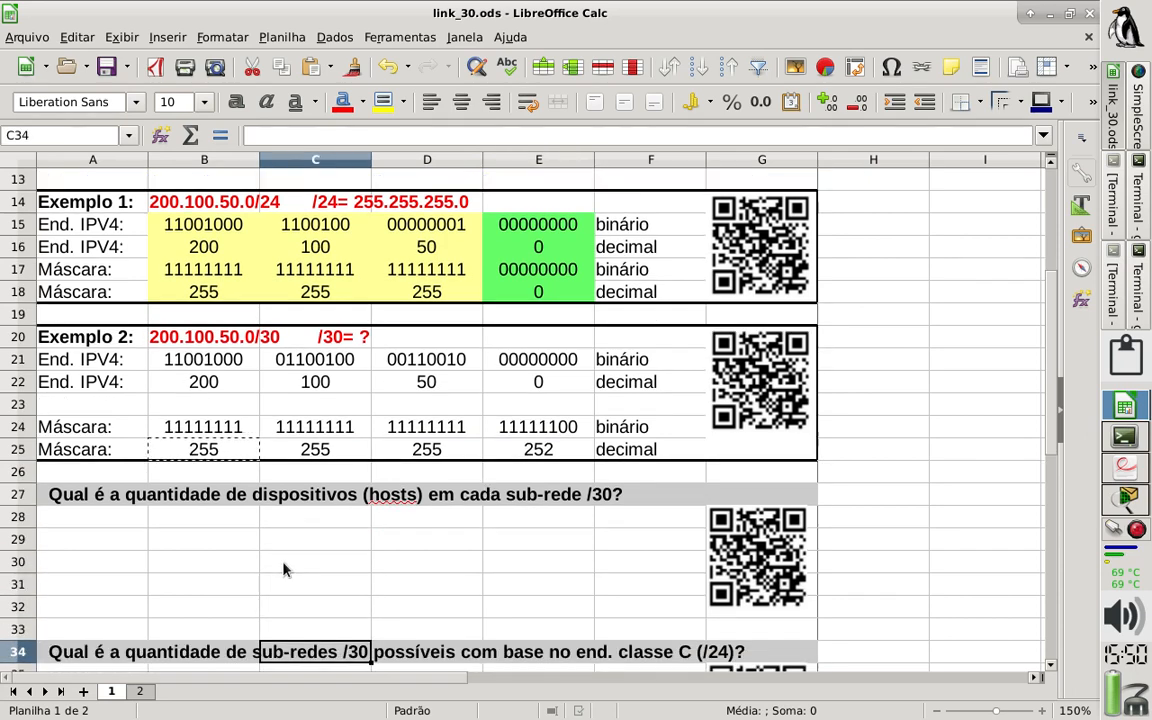
key("Down")
key("Down")
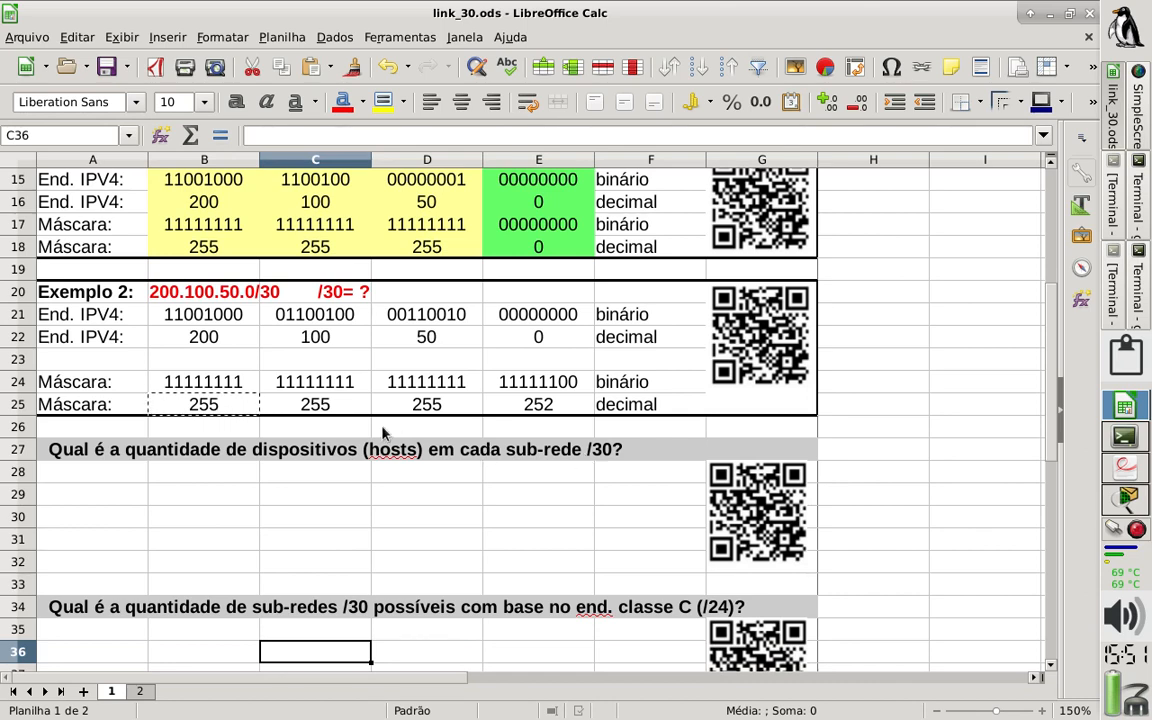
key("Escape")
Label the first octet of Exemplo 2 as network bits by entering RRRRRRRR in B23.
left_click(216, 389)
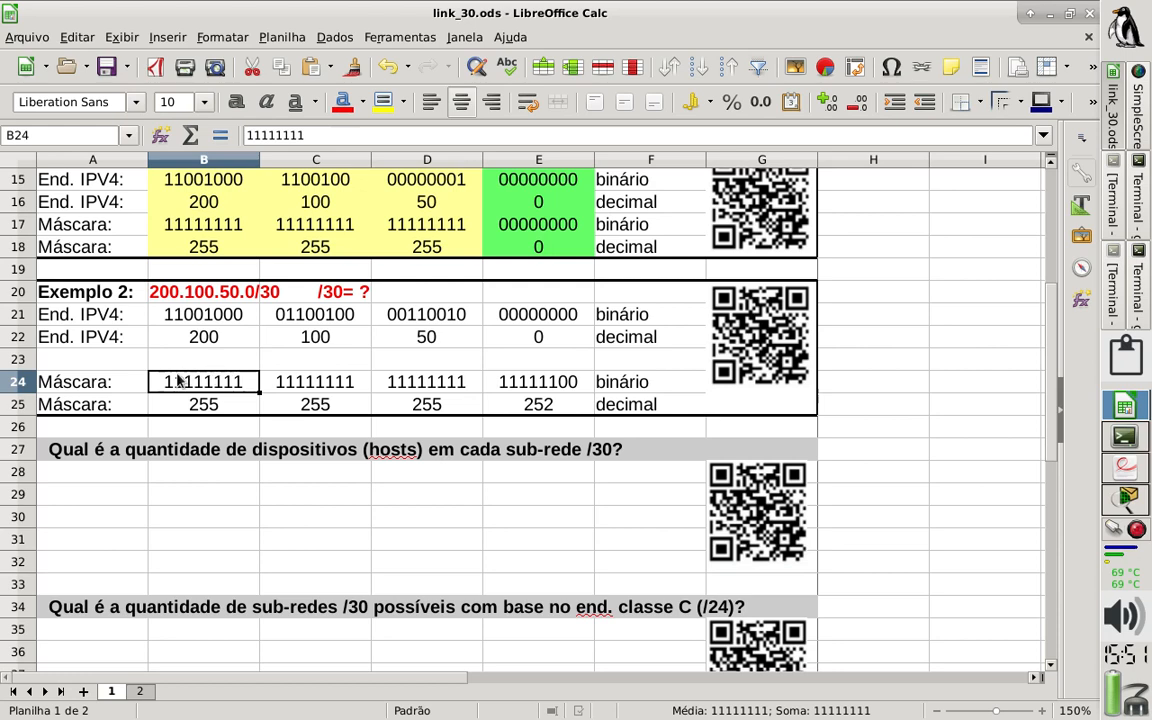
left_click(226, 367)
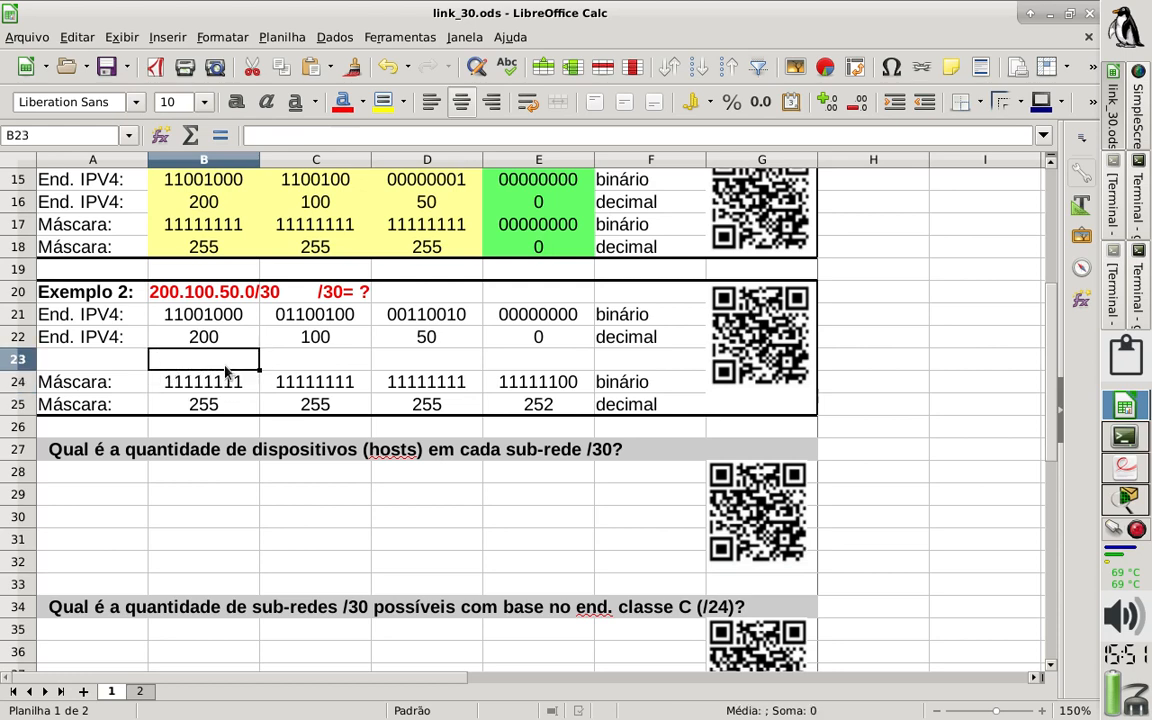
double_click(226, 370)
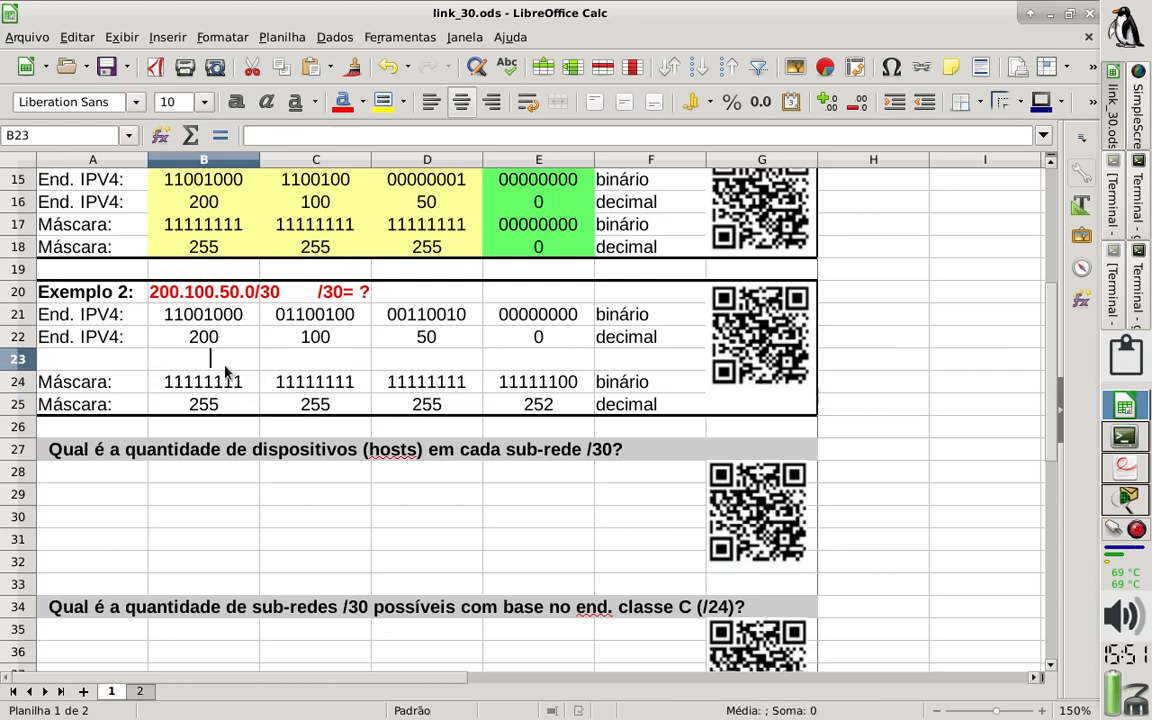
type("RRRRRRR")
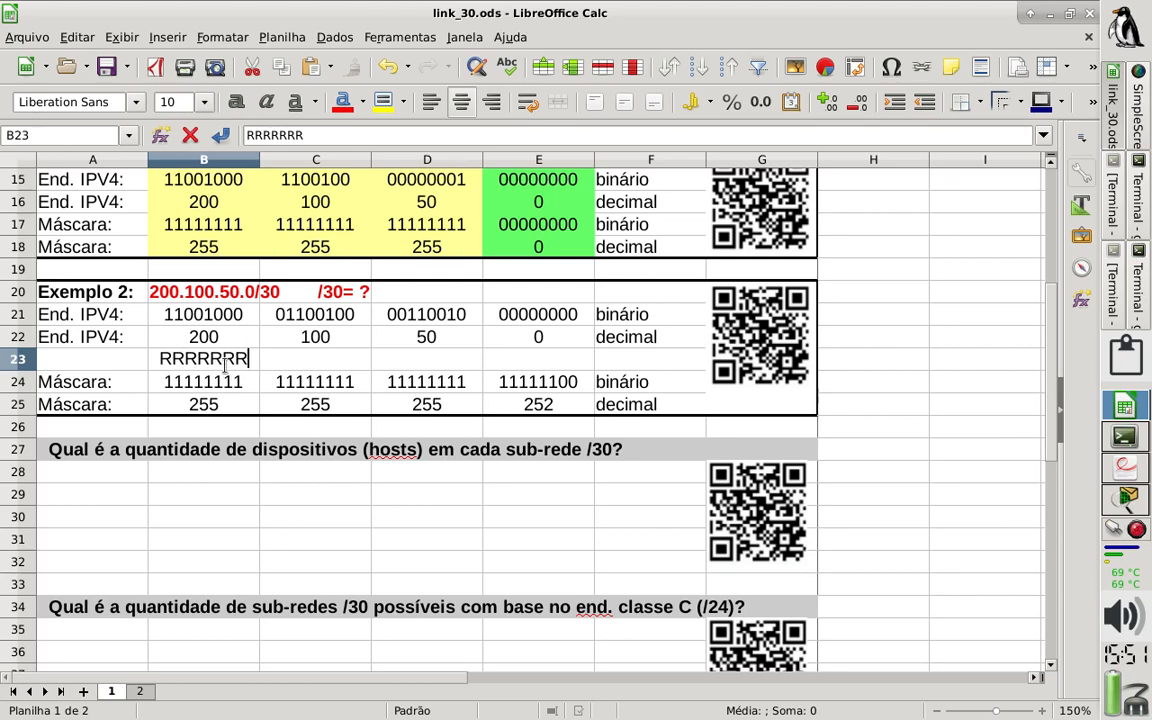
type("R")
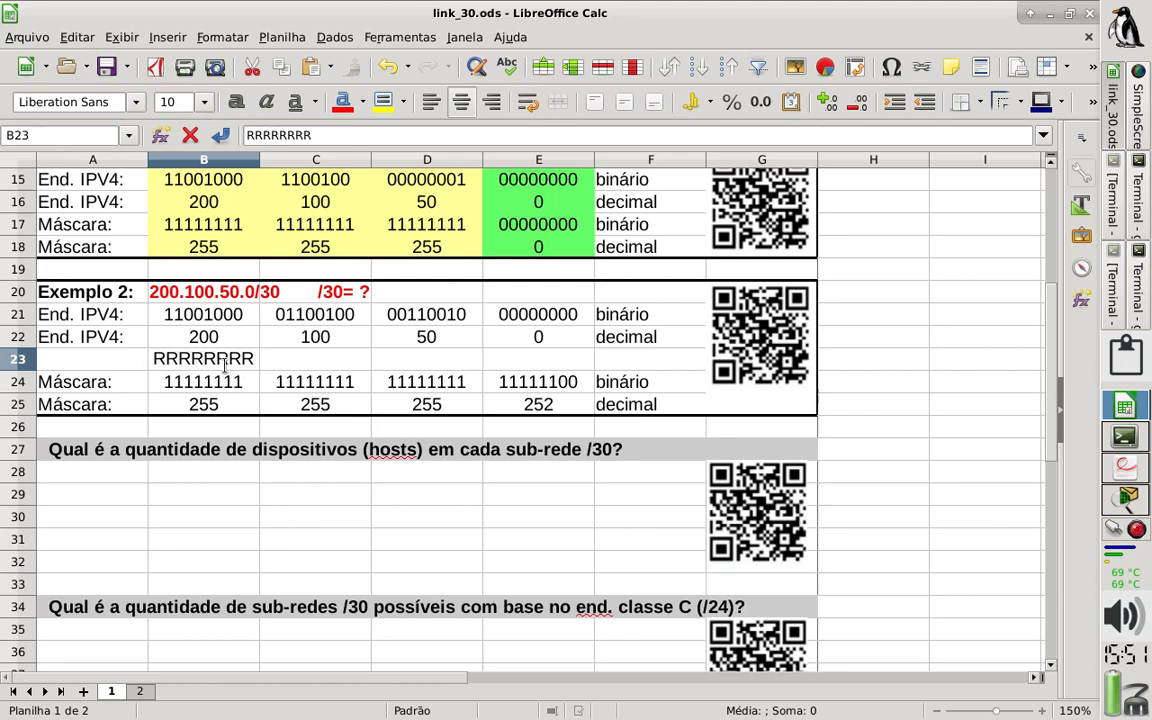
key("Return")
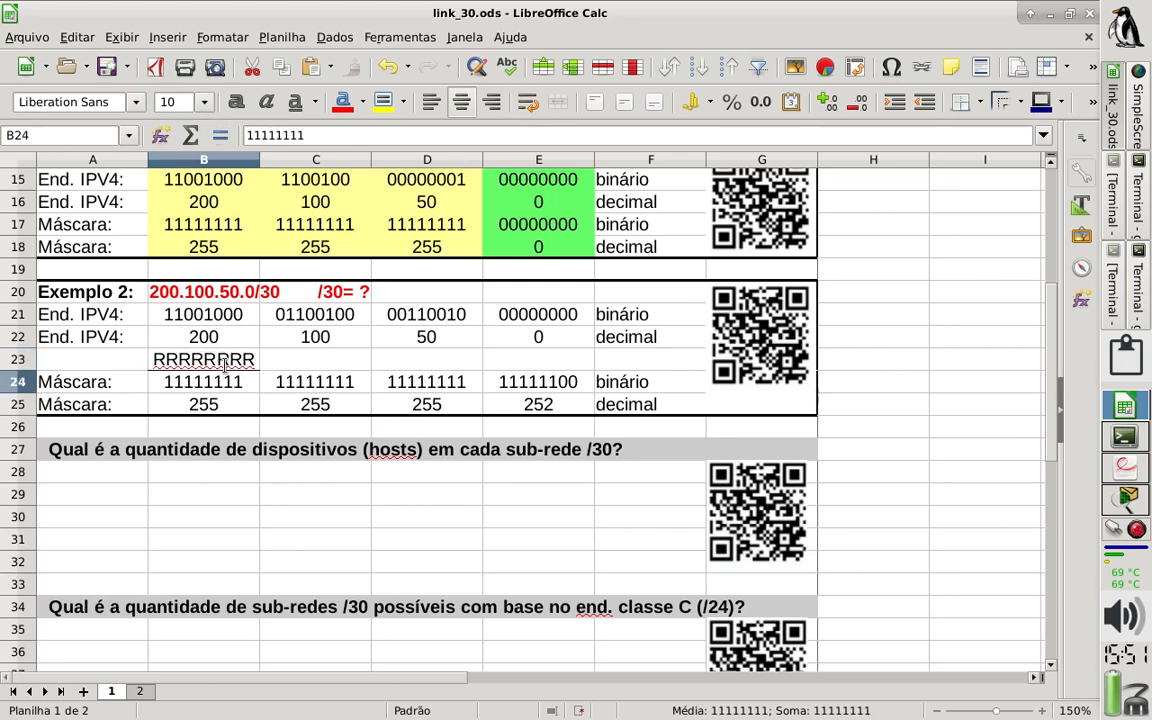
Label the second octet of Exemplo 2 as network bits by entering RRRRRRRR in C23.
left_click(226, 364)
key("Tab")
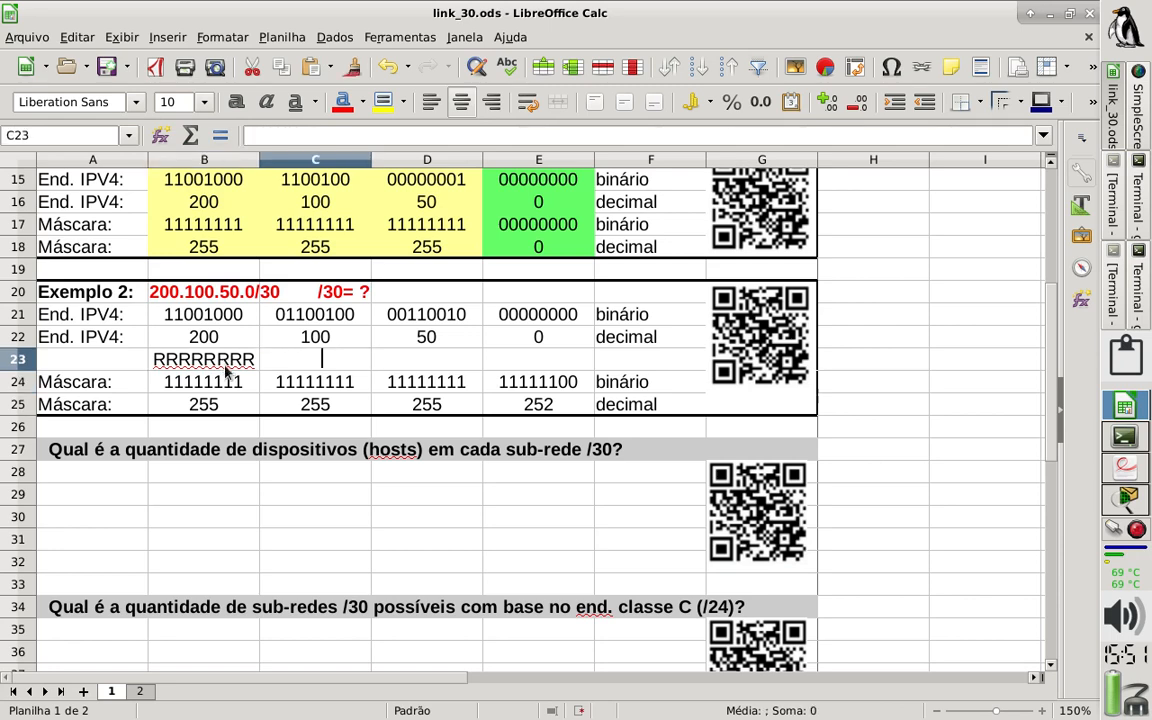
type("RRRRRRRR")
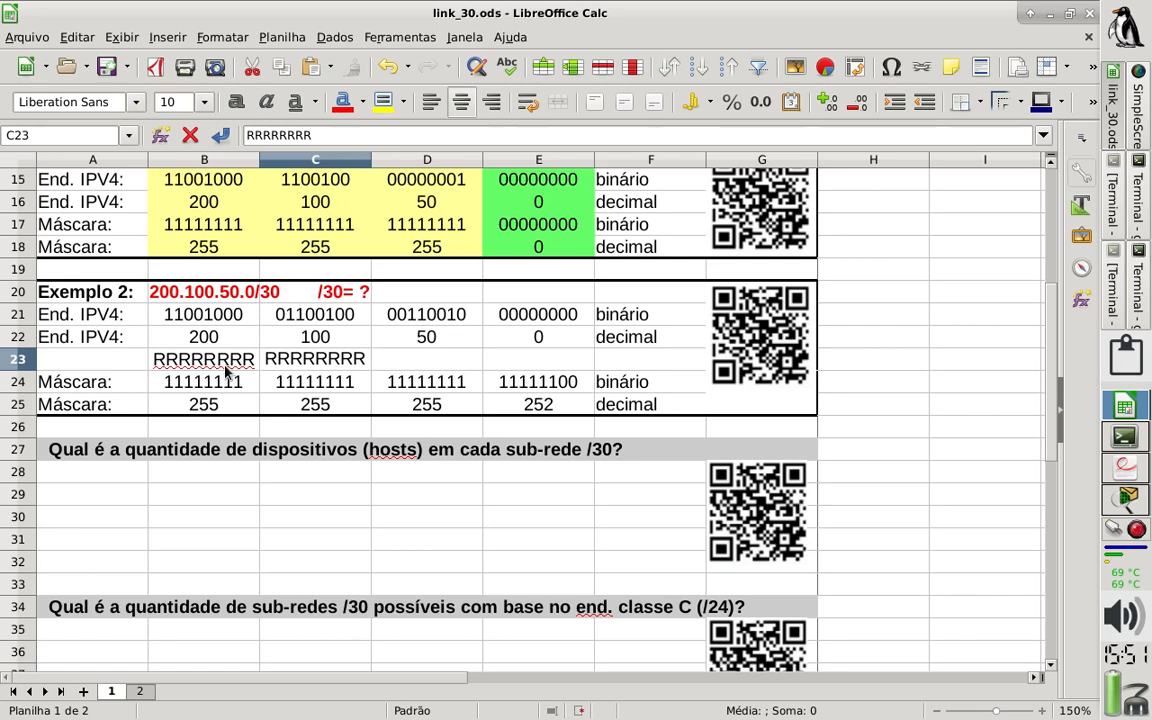
key("Return")
Label the third octet of Exemplo 2 as network bits by entering RRRRRRRR in D23.
key("Tab")
key("Up")
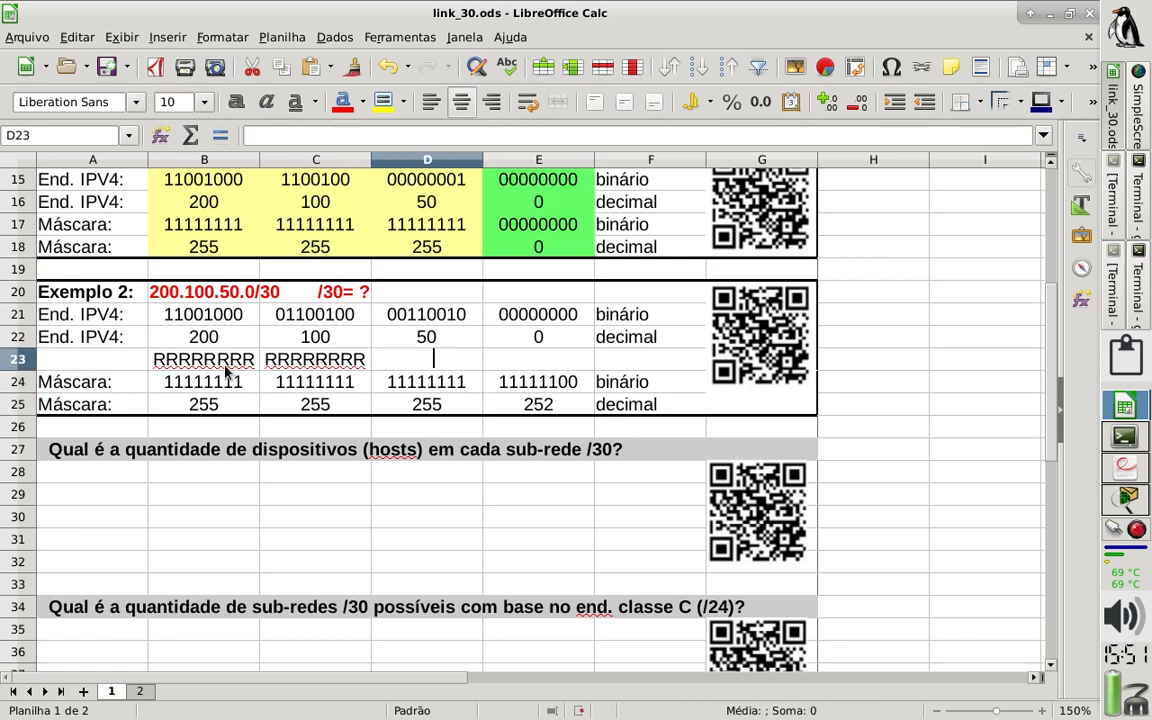
type("RRRRRRR")
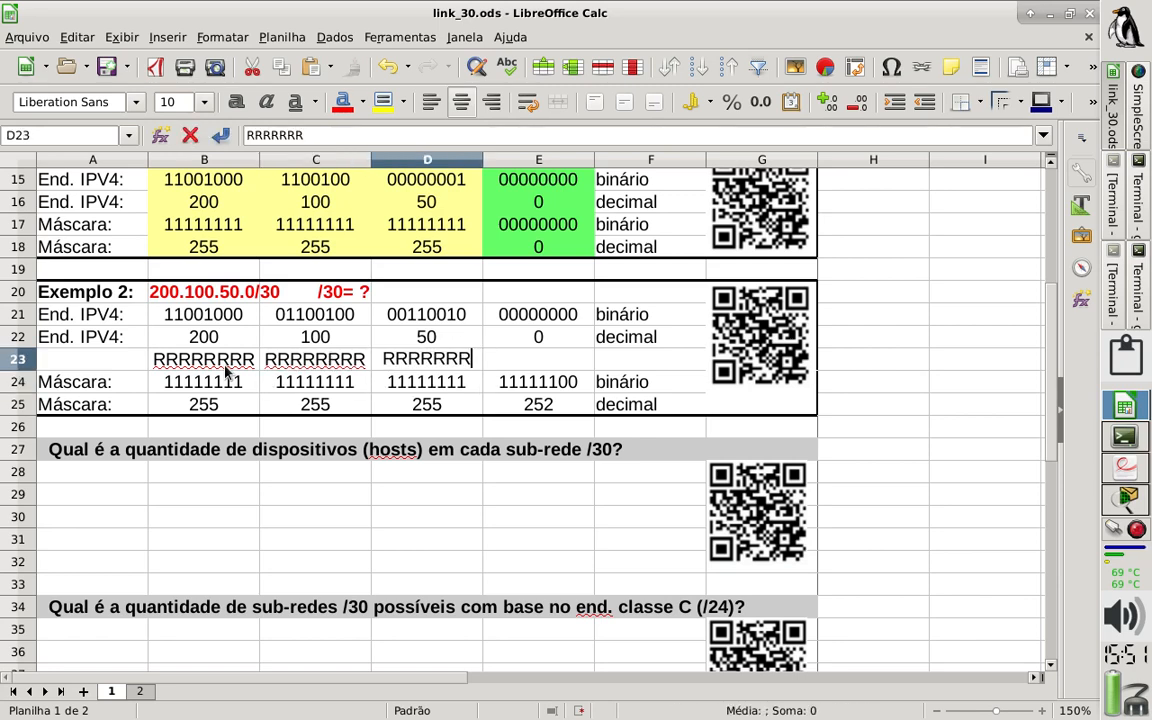
type("R")
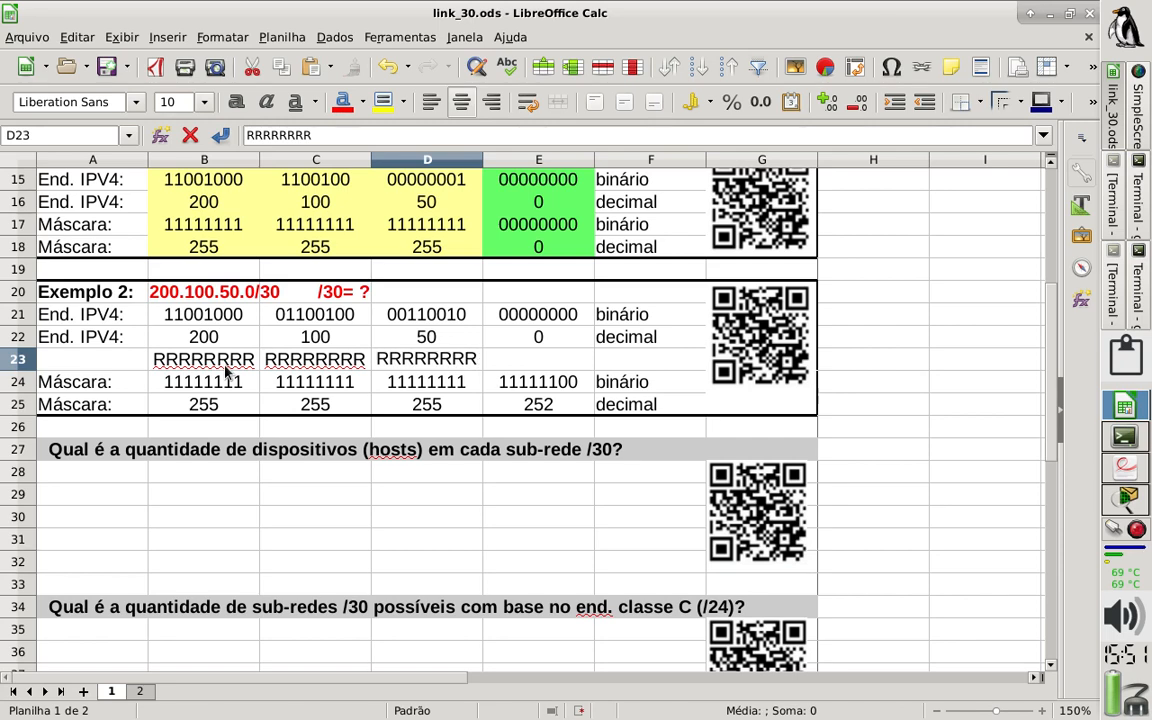
key("Return")
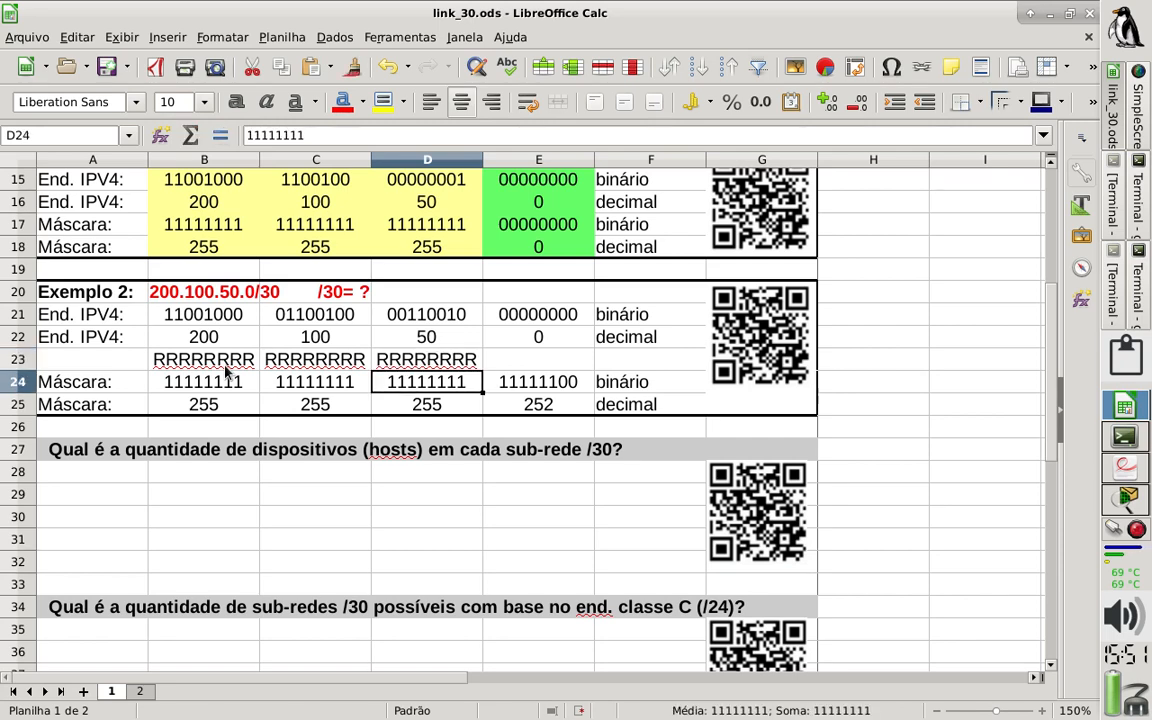
Label the subnet and host bits of the last octet by entering SSSSSSHH in E23.
key("Right")
key("Right")
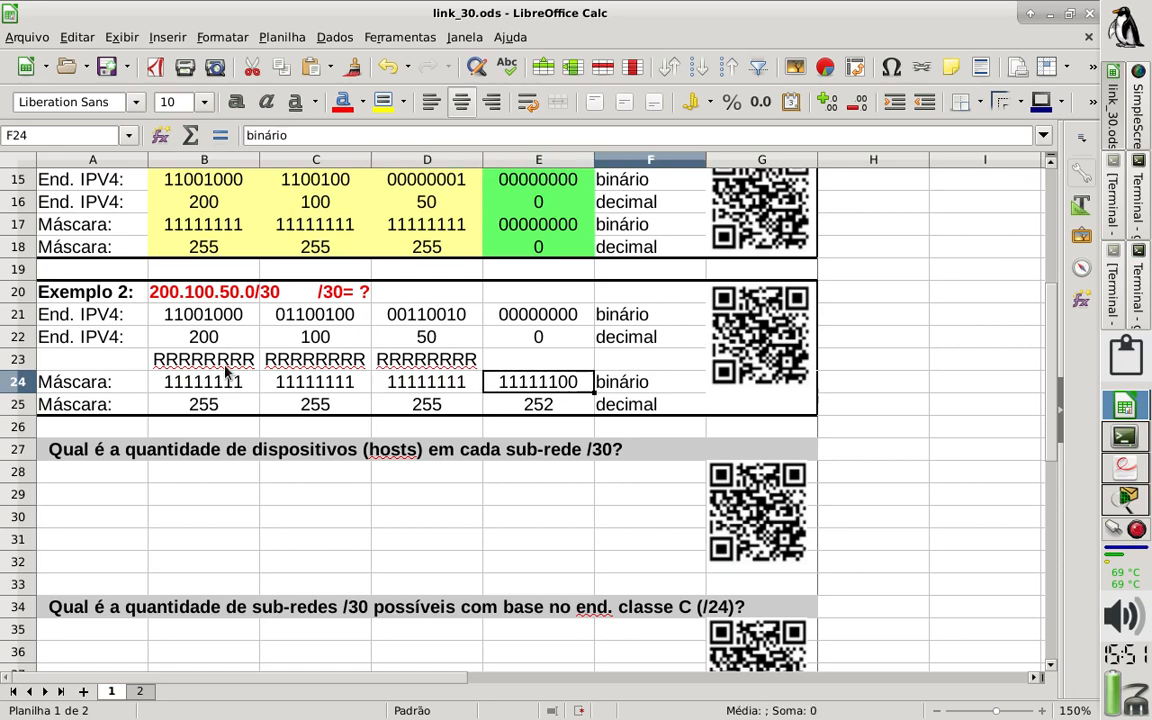
key("Up")
key("Left")
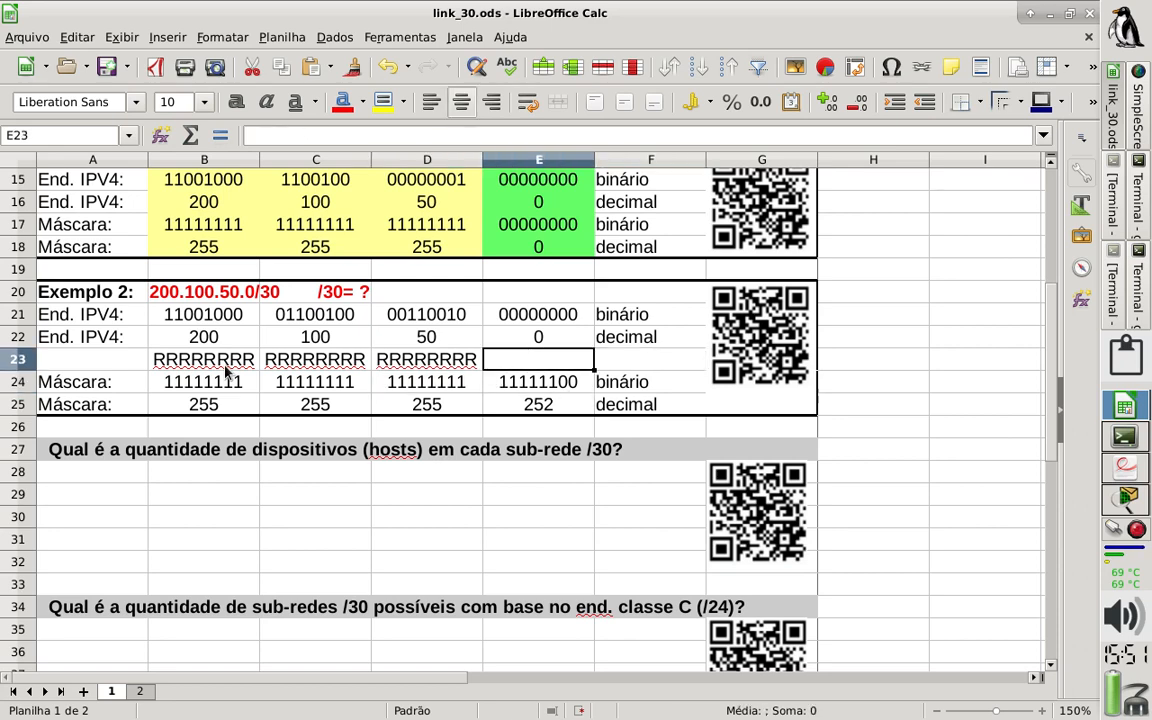
key("F2")
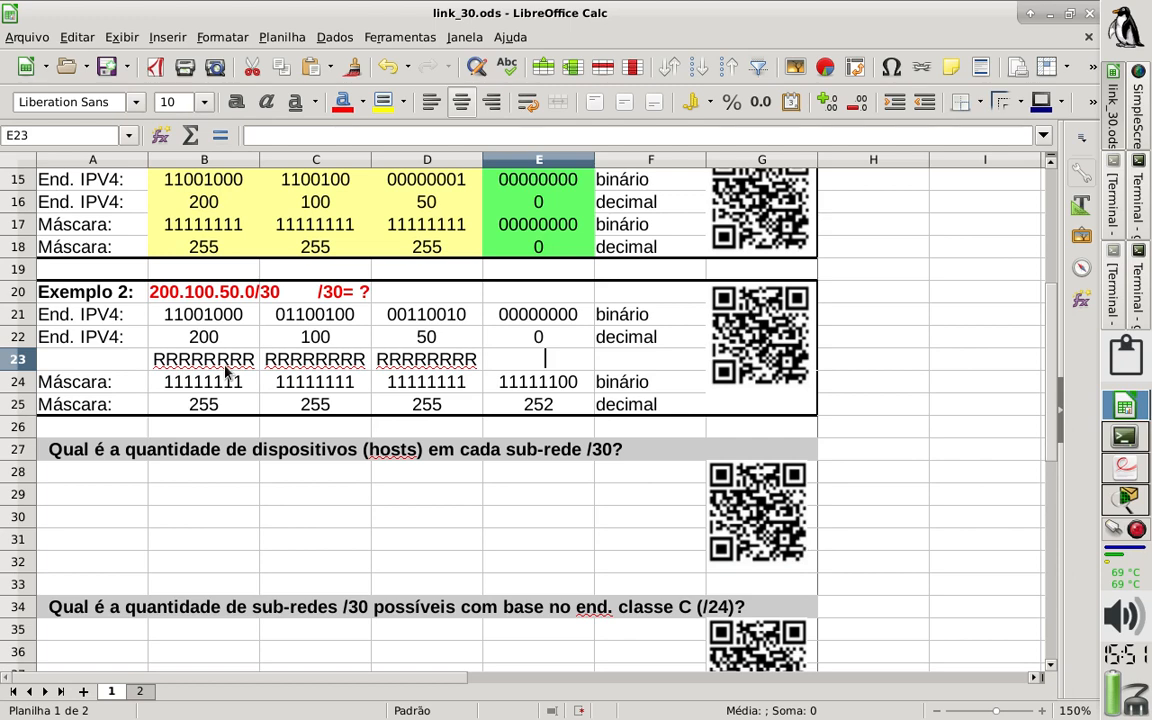
type("SSSS")
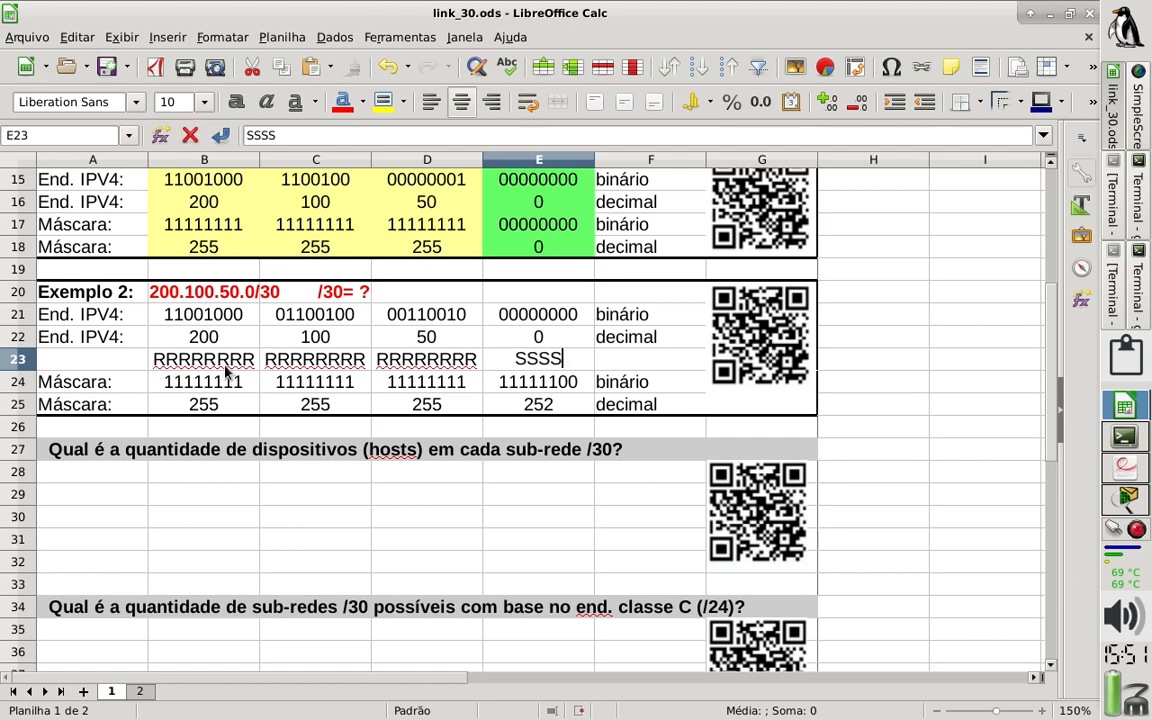
type("SSHH")
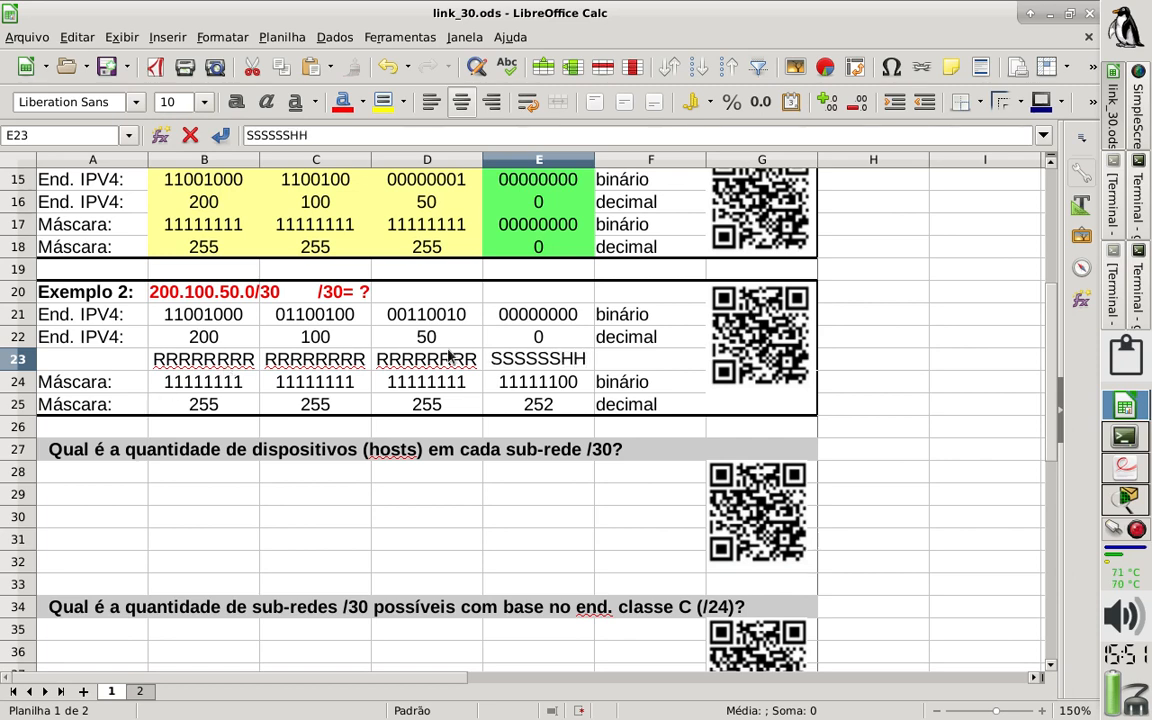
key("Return")
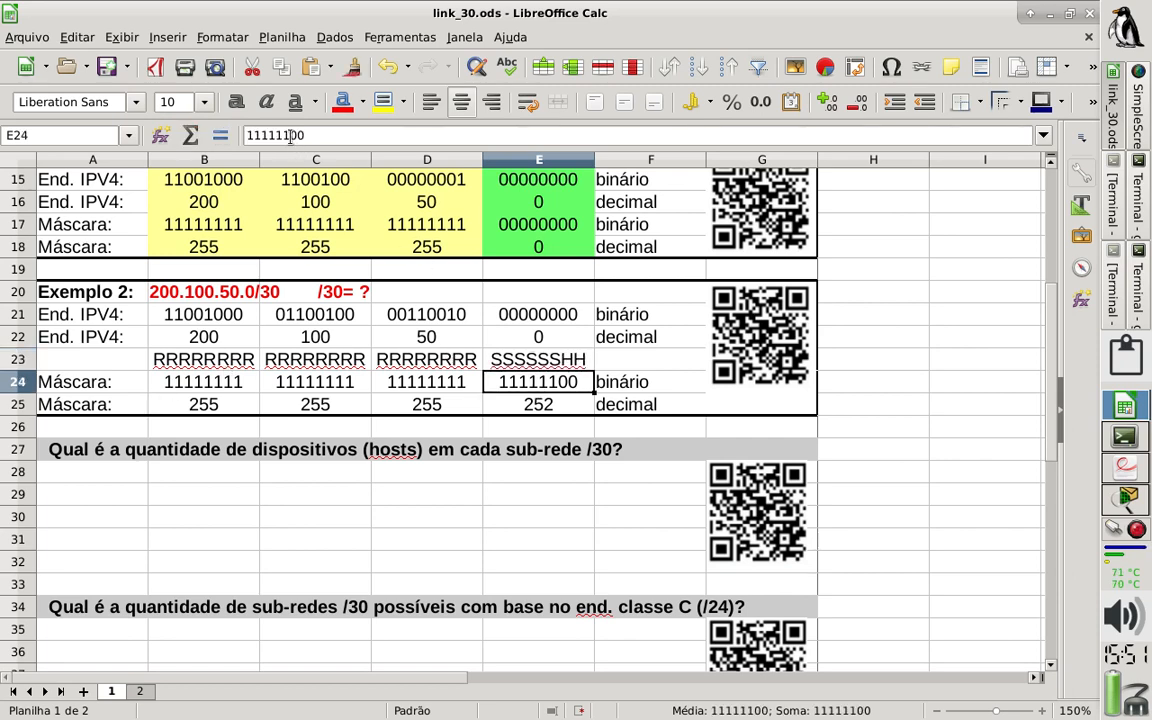
Make the first six bits (111111) of the binary mask in E24 bold and red.
left_click_drag(290, 137, 247, 137)
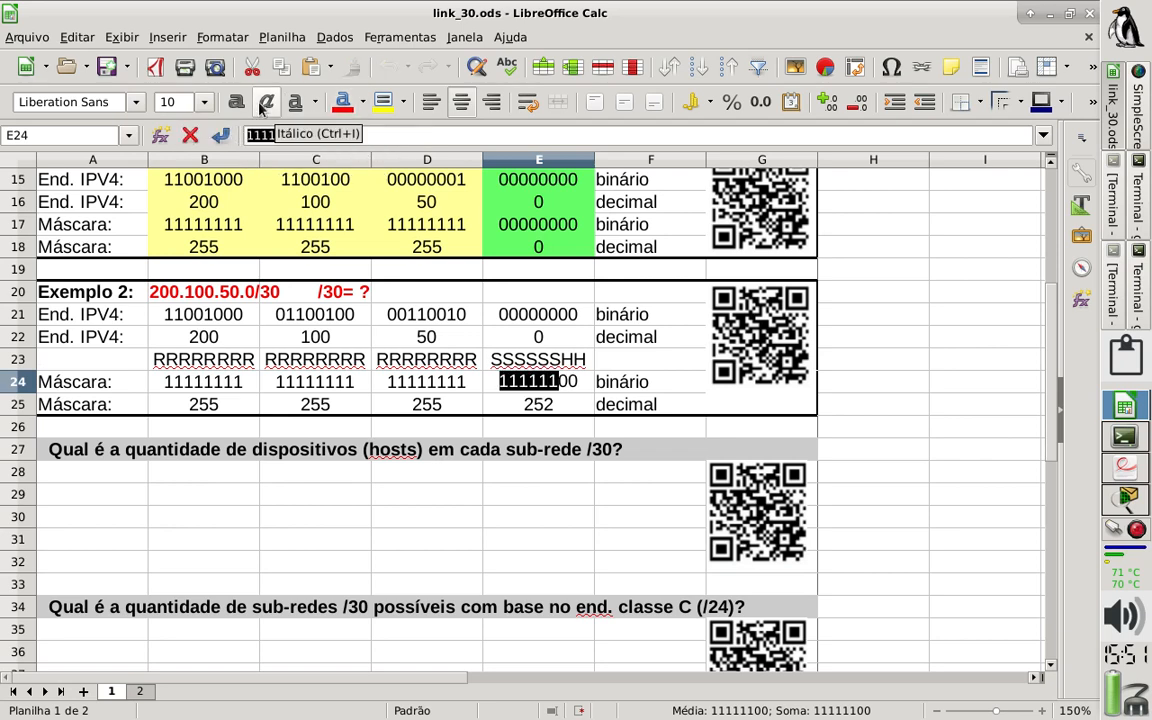
left_click(236, 103)
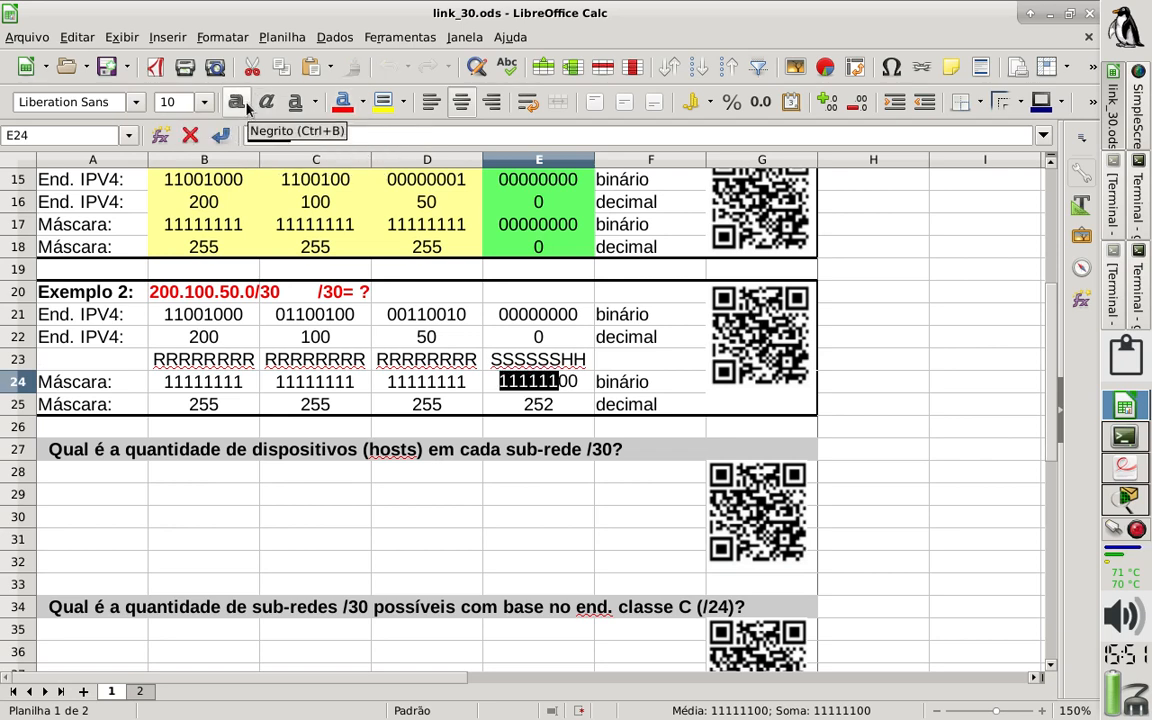
left_click(363, 104)
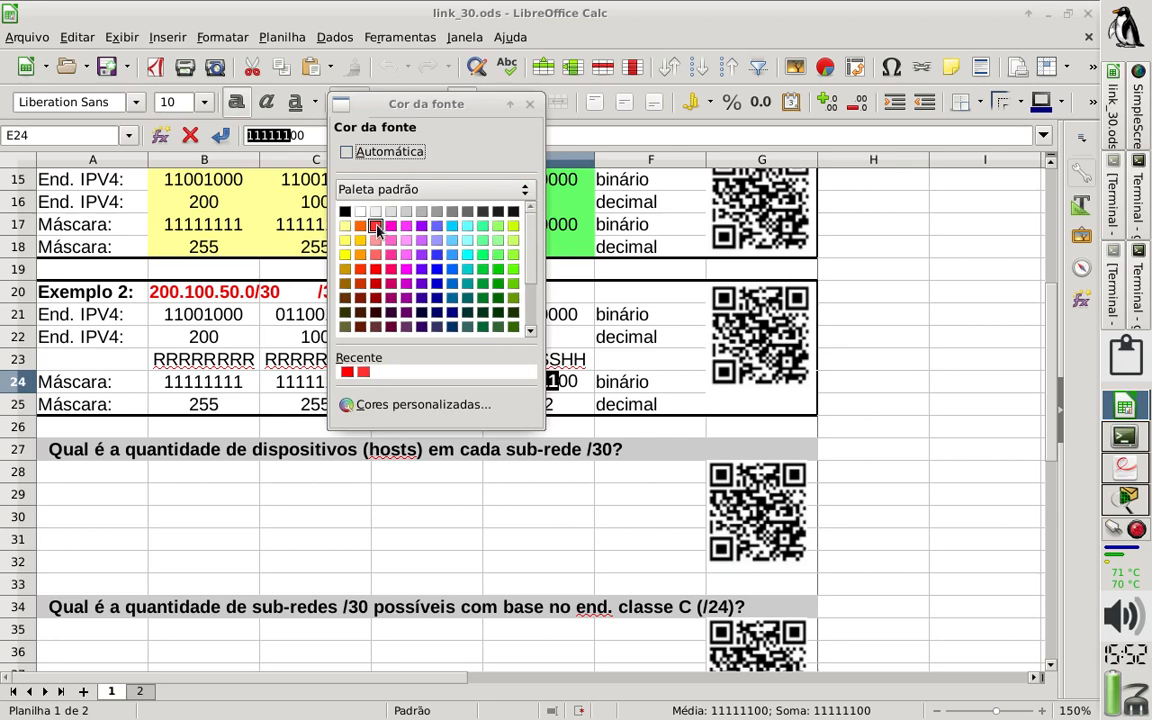
left_click(377, 229)
left_click(648, 481)
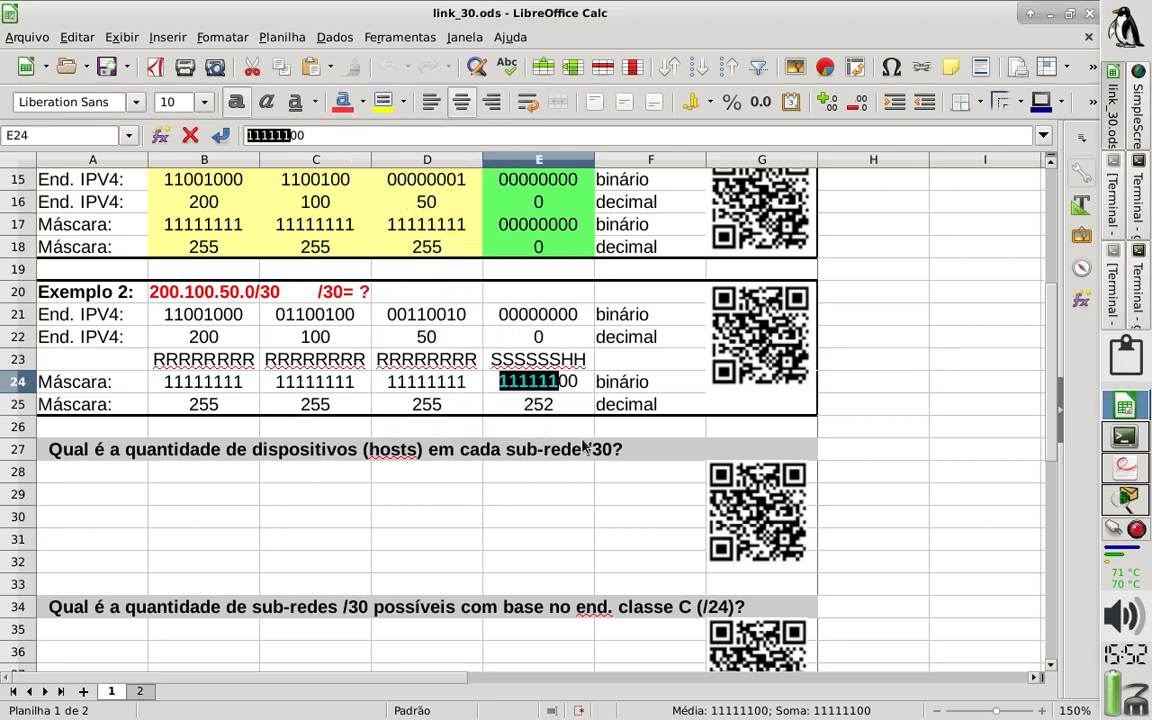
left_click(539, 405)
Make the subnet letters SSSSSS in E23 bold and red, leaving HH unformatted.
left_click(535, 360)
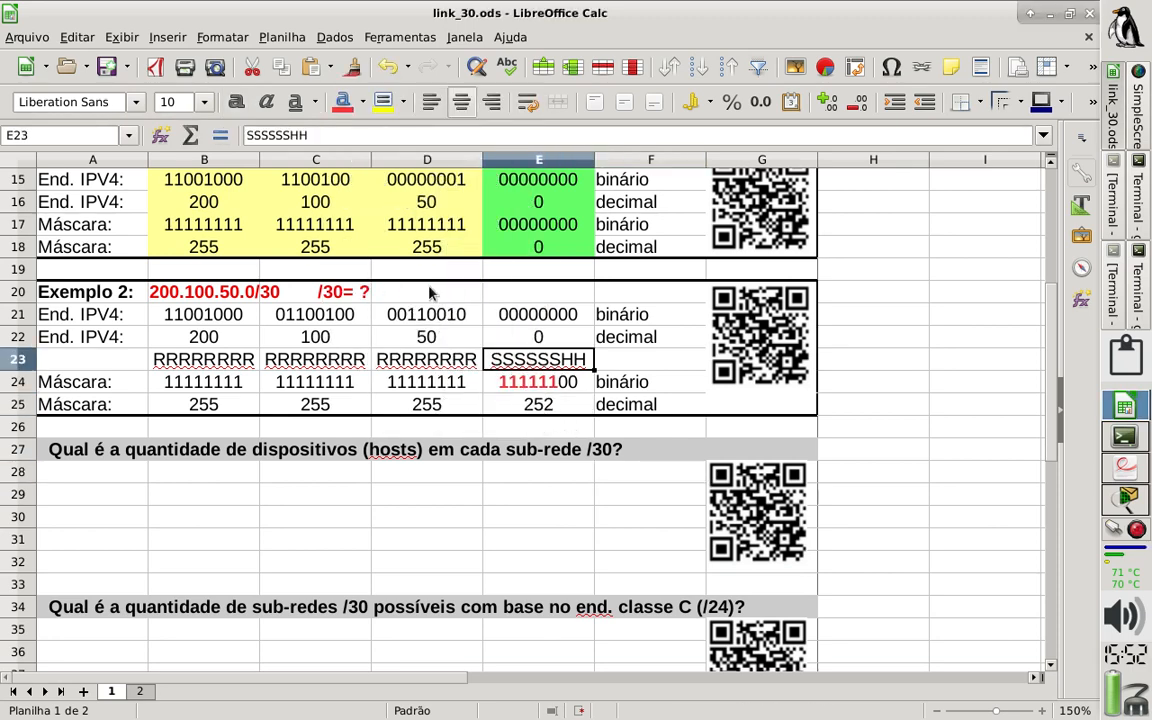
left_click(290, 133)
left_click_drag(292, 133, 236, 133)
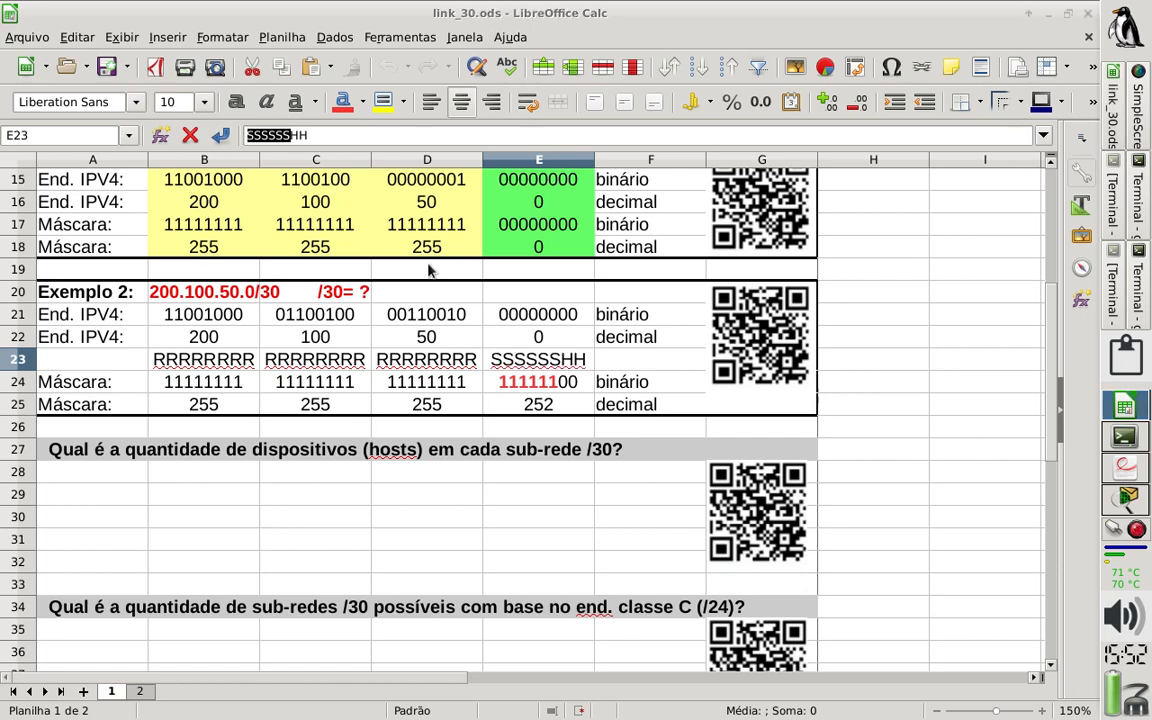
left_click(540, 362)
left_click_drag(290, 133, 238, 130)
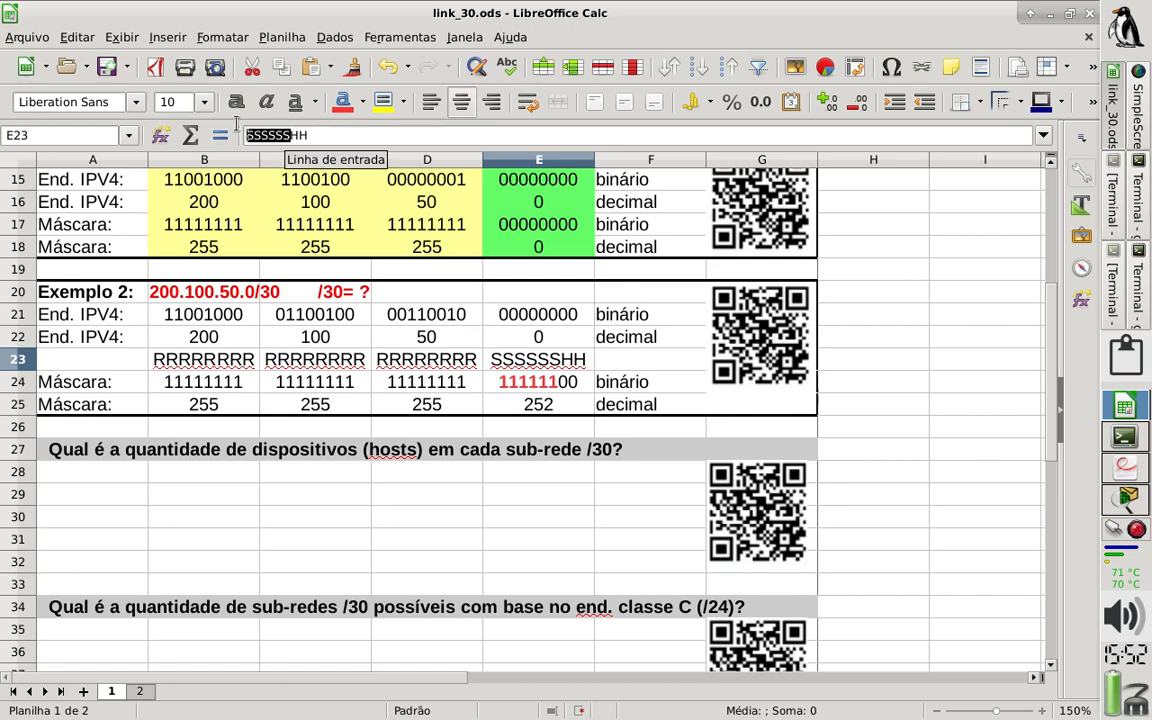
left_click(363, 102)
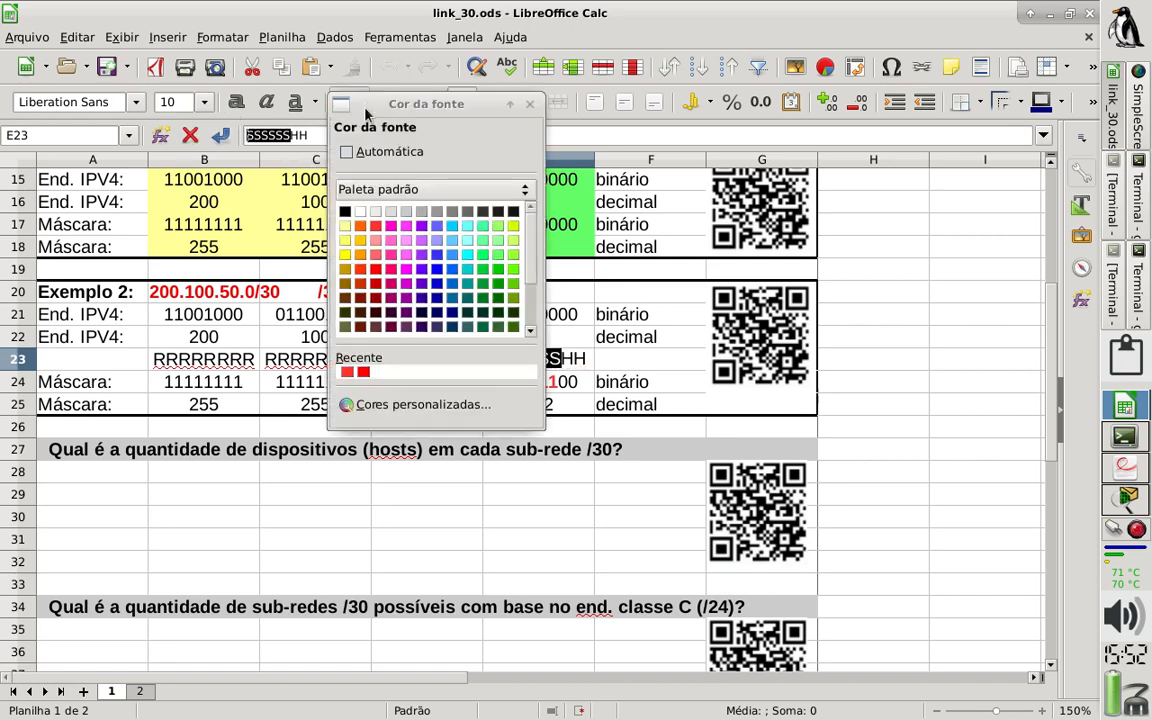
left_click(373, 224)
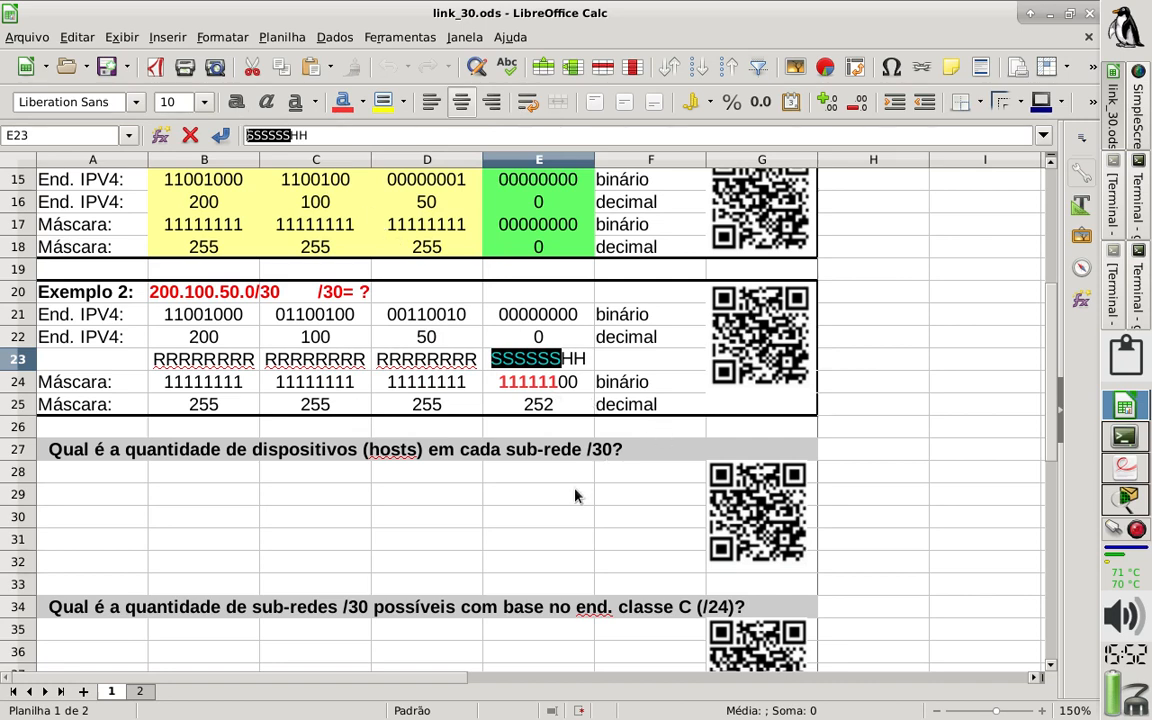
key("Return")
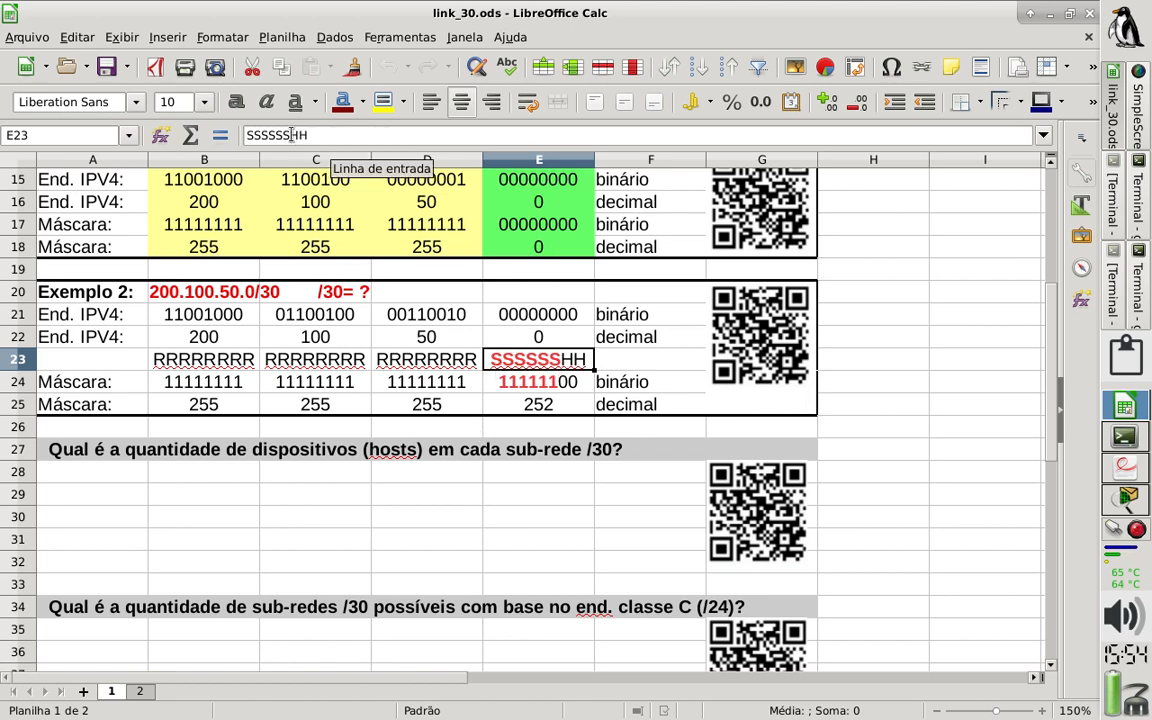
Make the host letters HH in E23 bold and blue.
left_click_drag(291, 135, 310, 135)
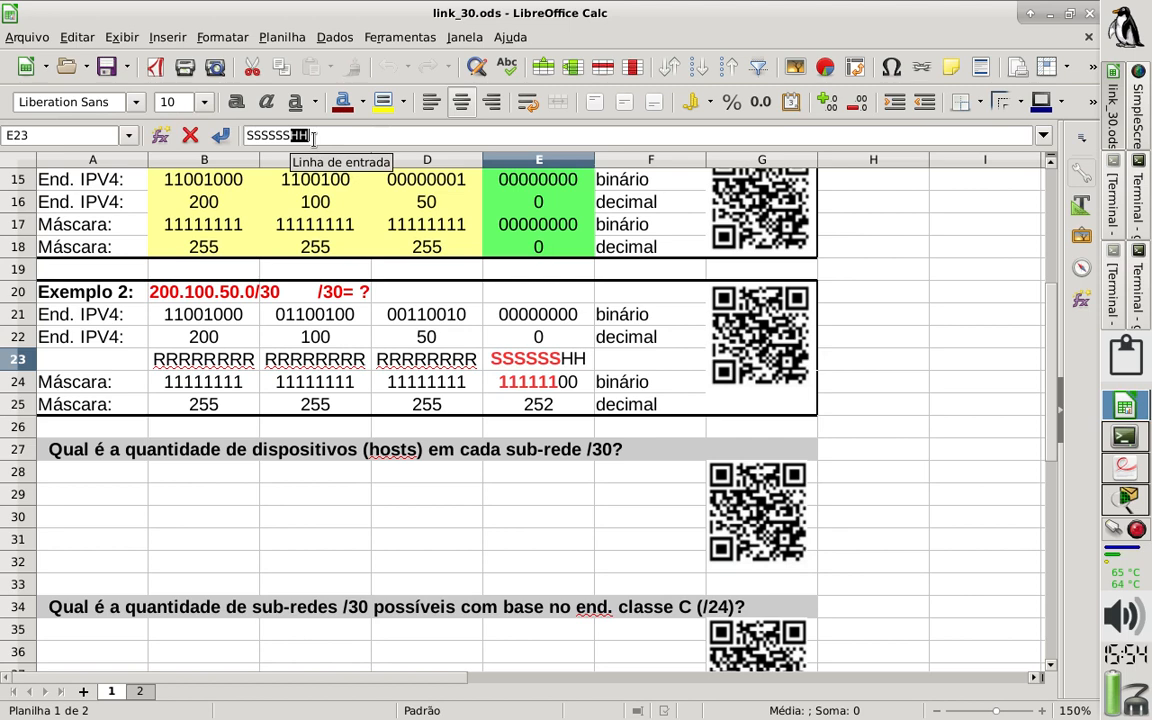
left_click(362, 108)
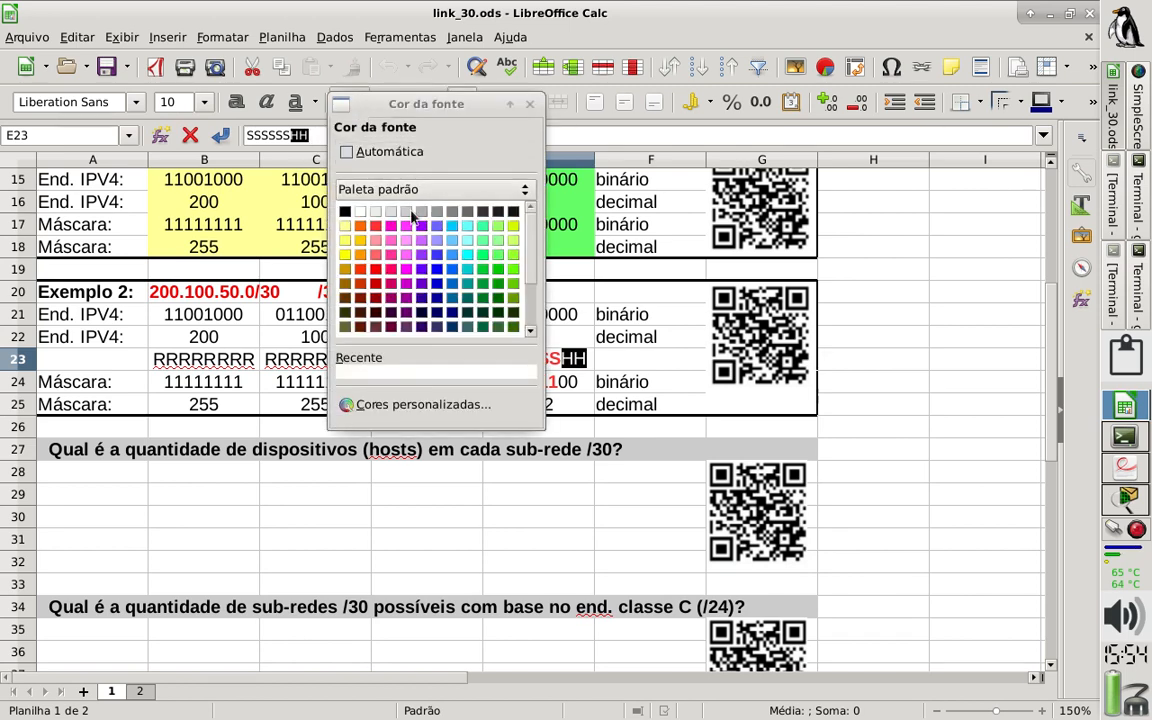
left_click(440, 273)
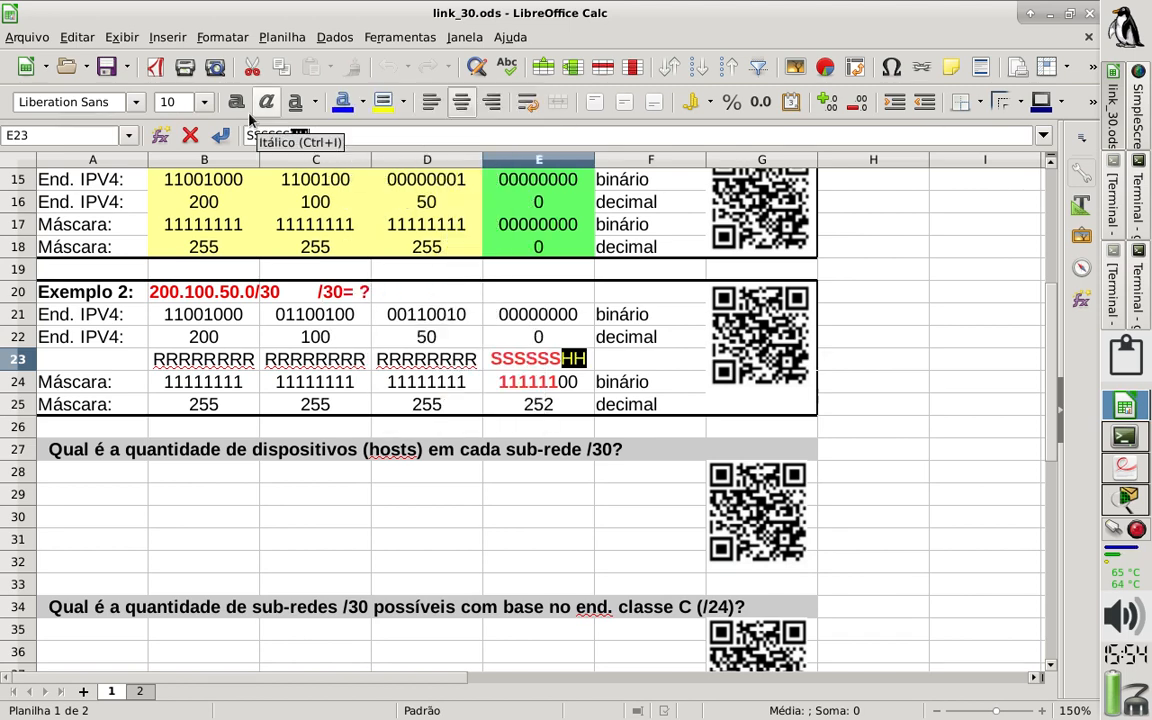
Make the last two bits (00) of the binary mask in E24 bold and blue.
left_click(563, 388)
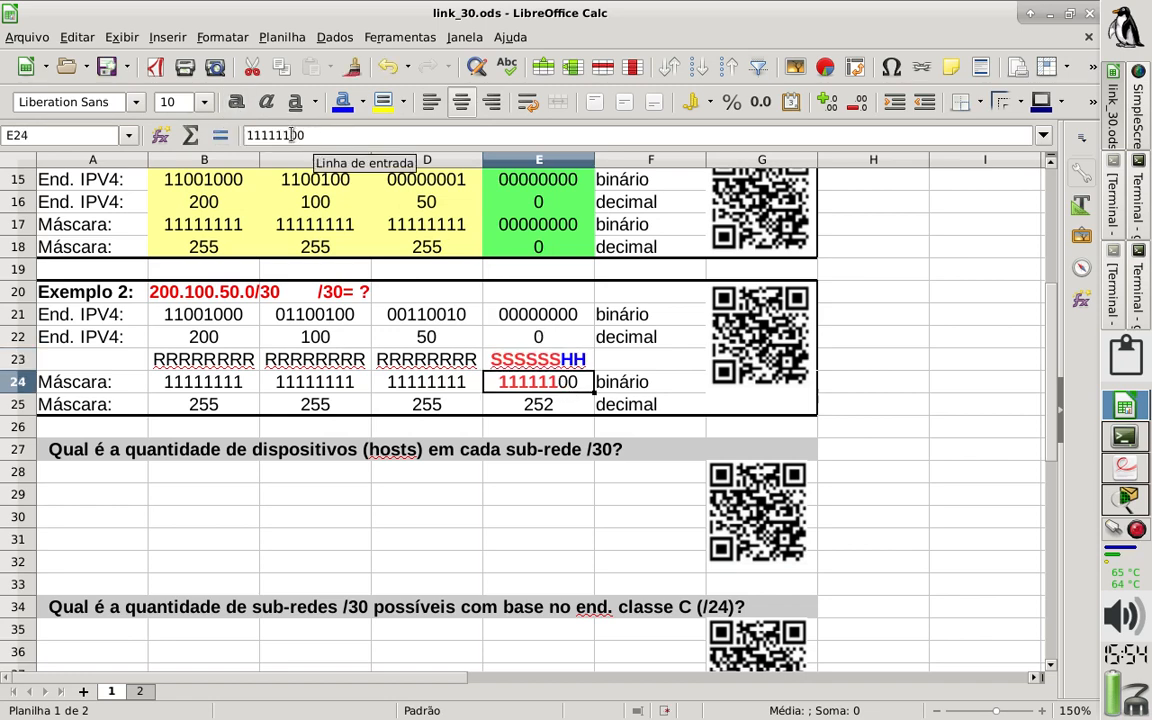
left_click_drag(291, 135, 307, 135)
left_click(364, 104)
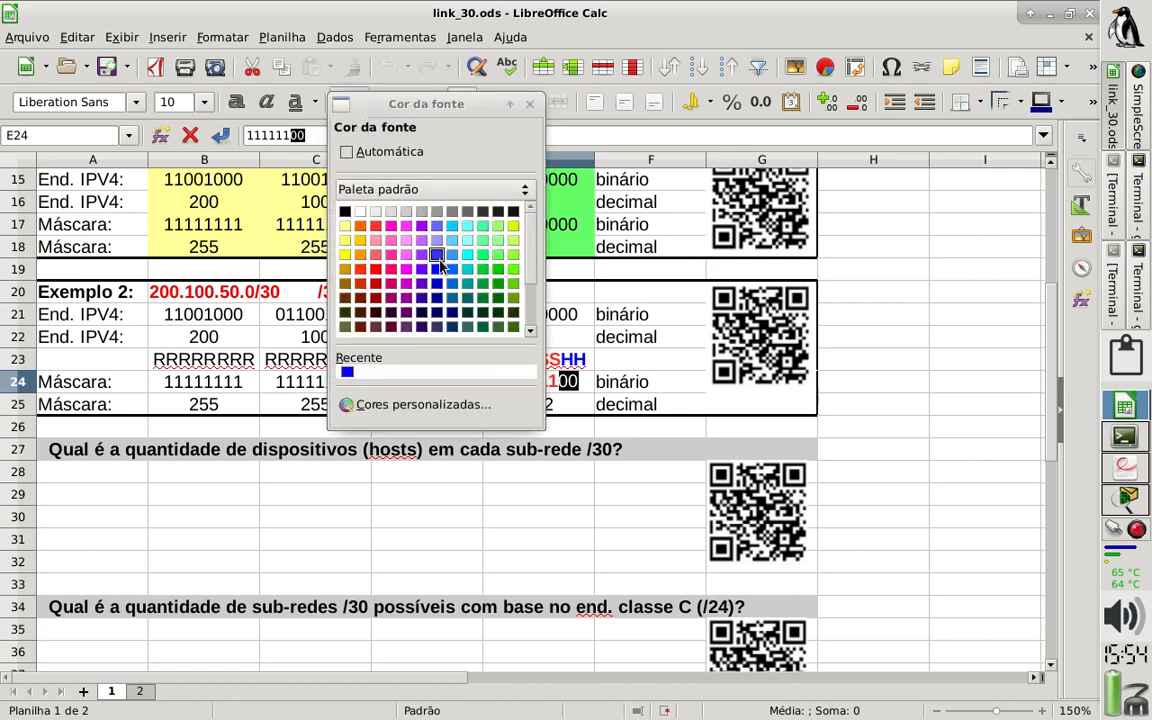
left_click(437, 281)
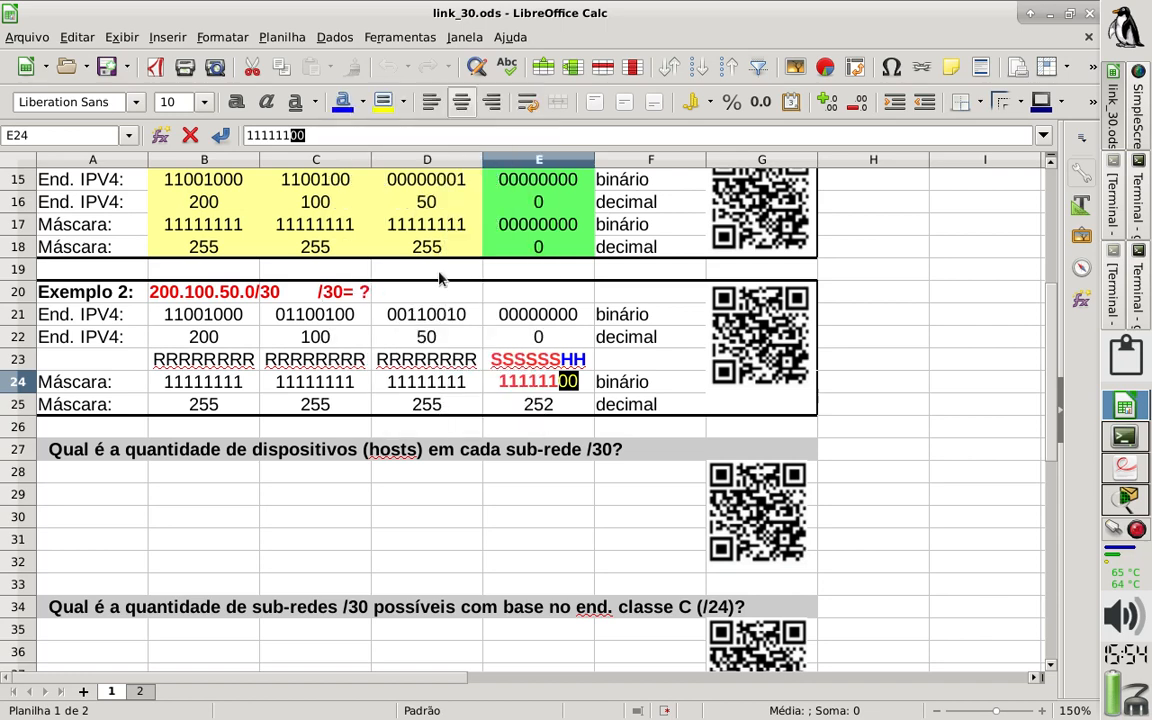
left_click(537, 452)
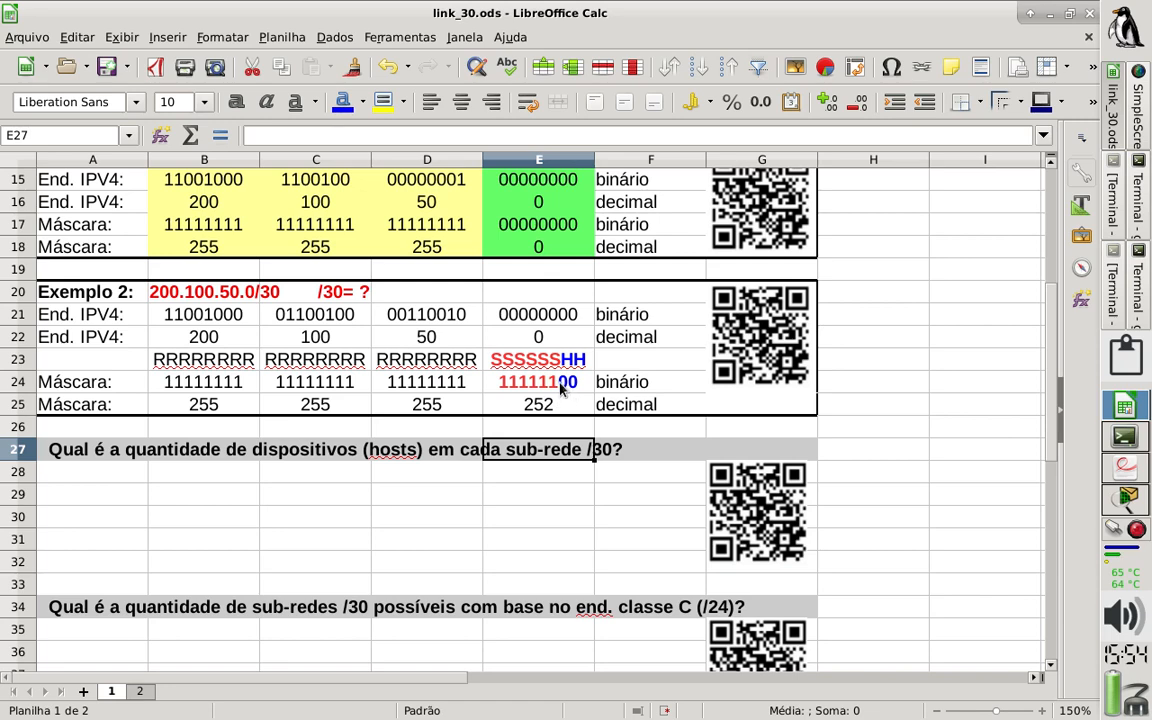
List the two-bit host combinations 00, 01, 10 and 11 in A28 through A31, under the /30 hosts question.
left_click(112, 471)
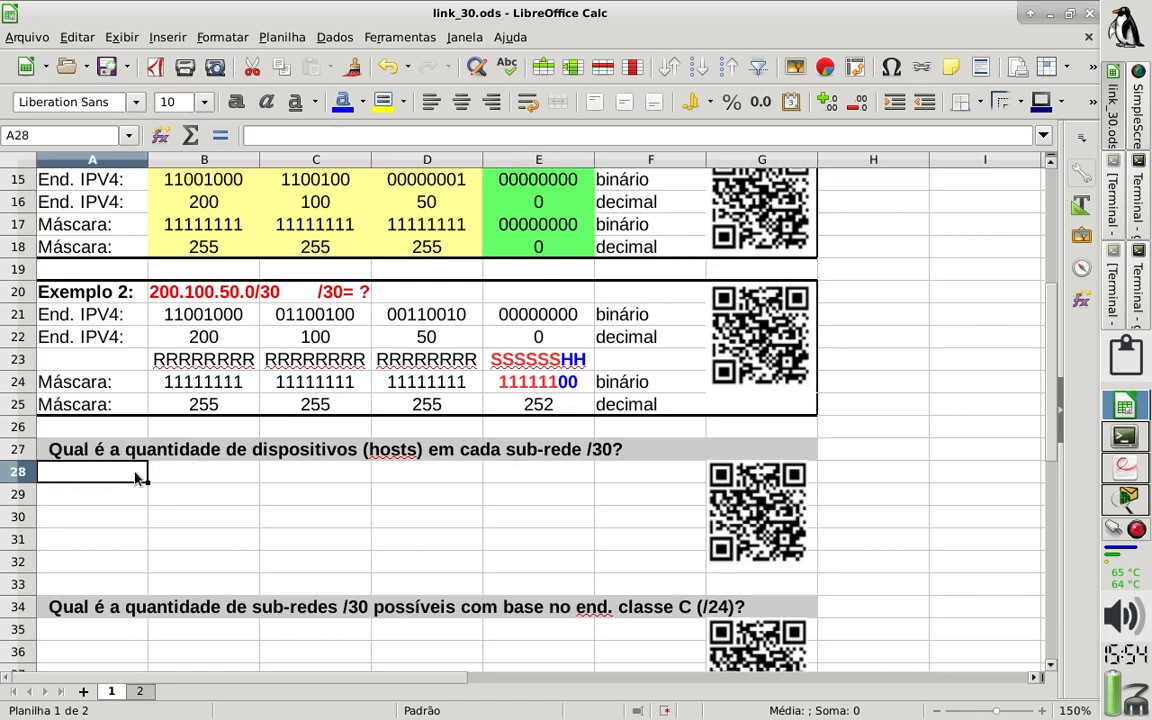
type("00")
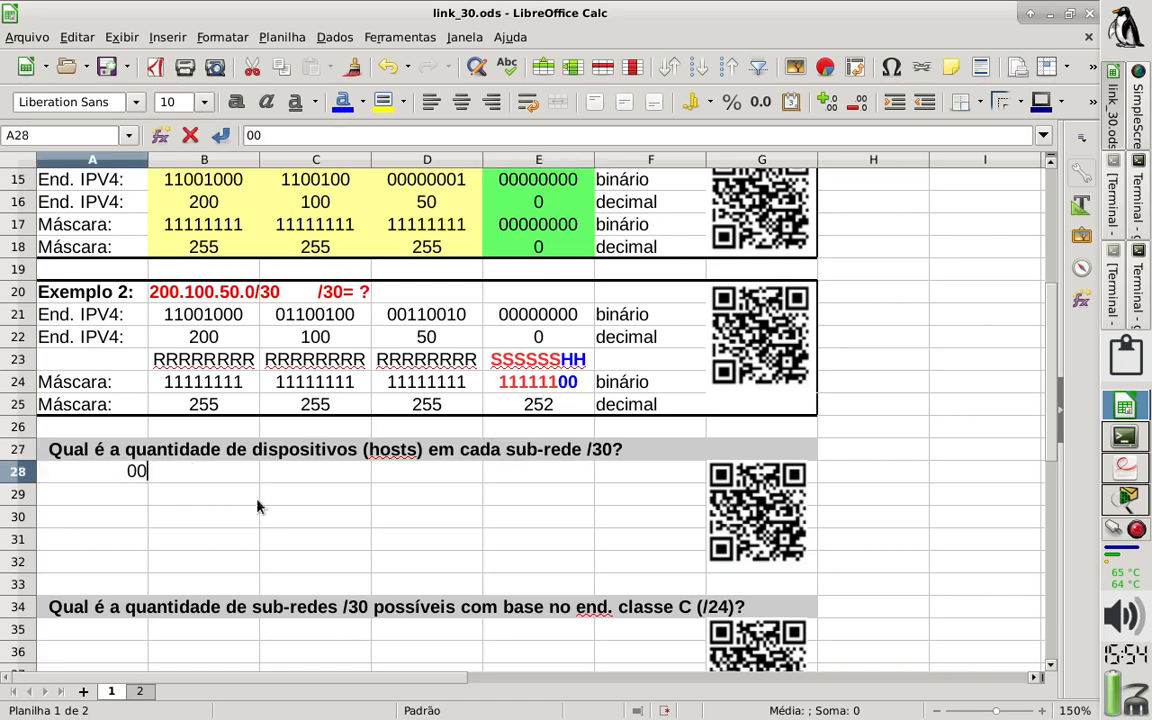
key("Return")
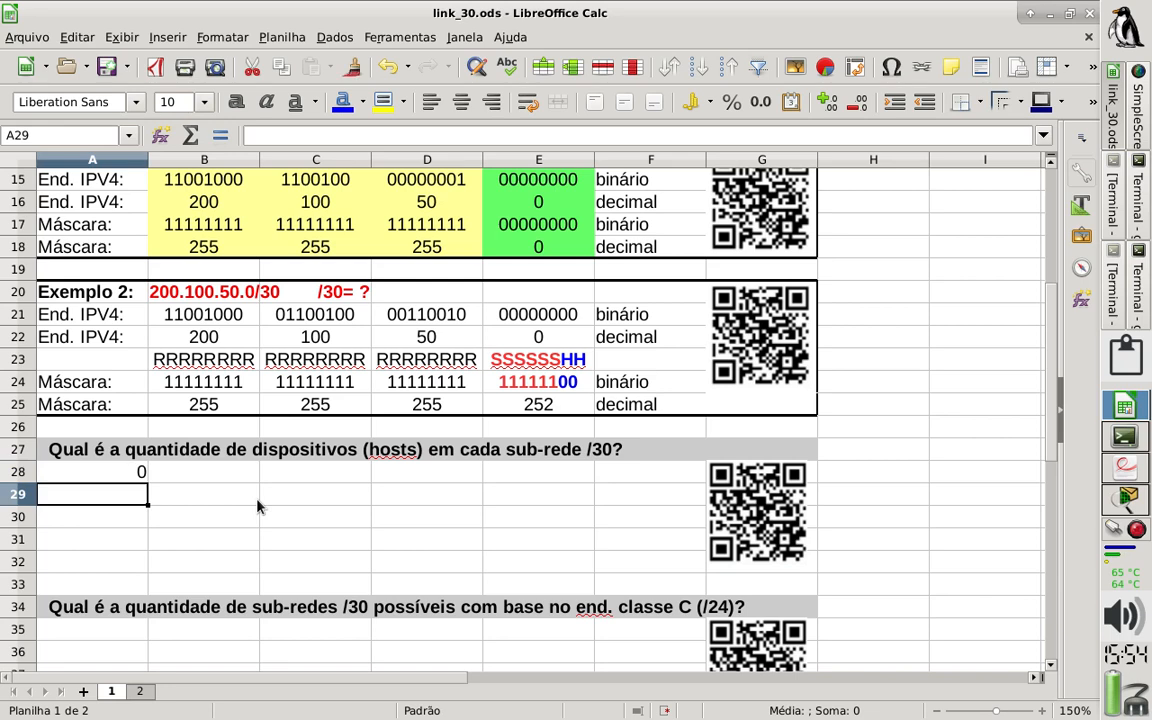
type("01")
key("Return")
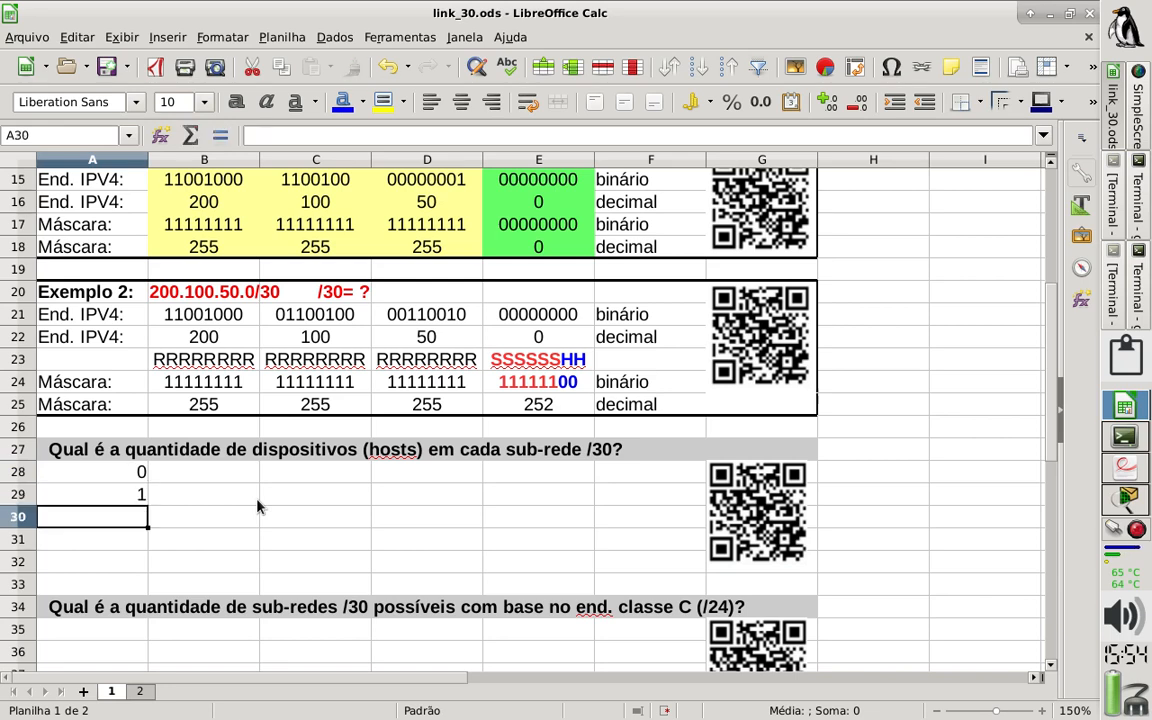
type("10")
key("Return")
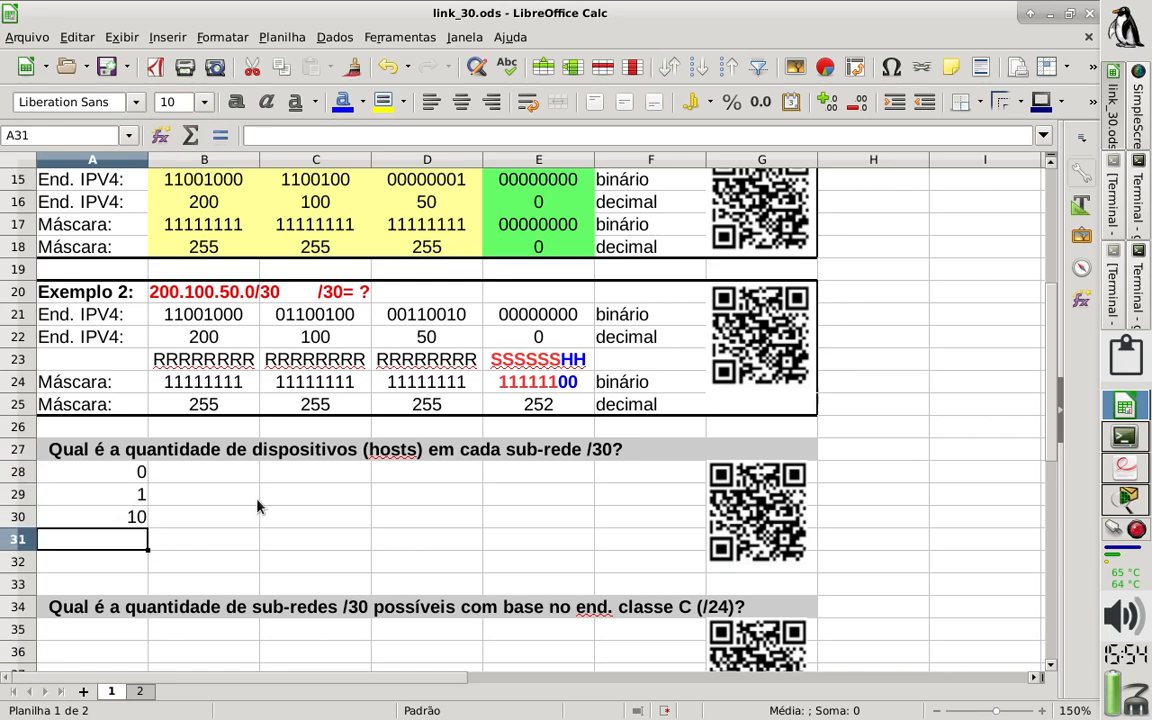
type("11")
key("Return")
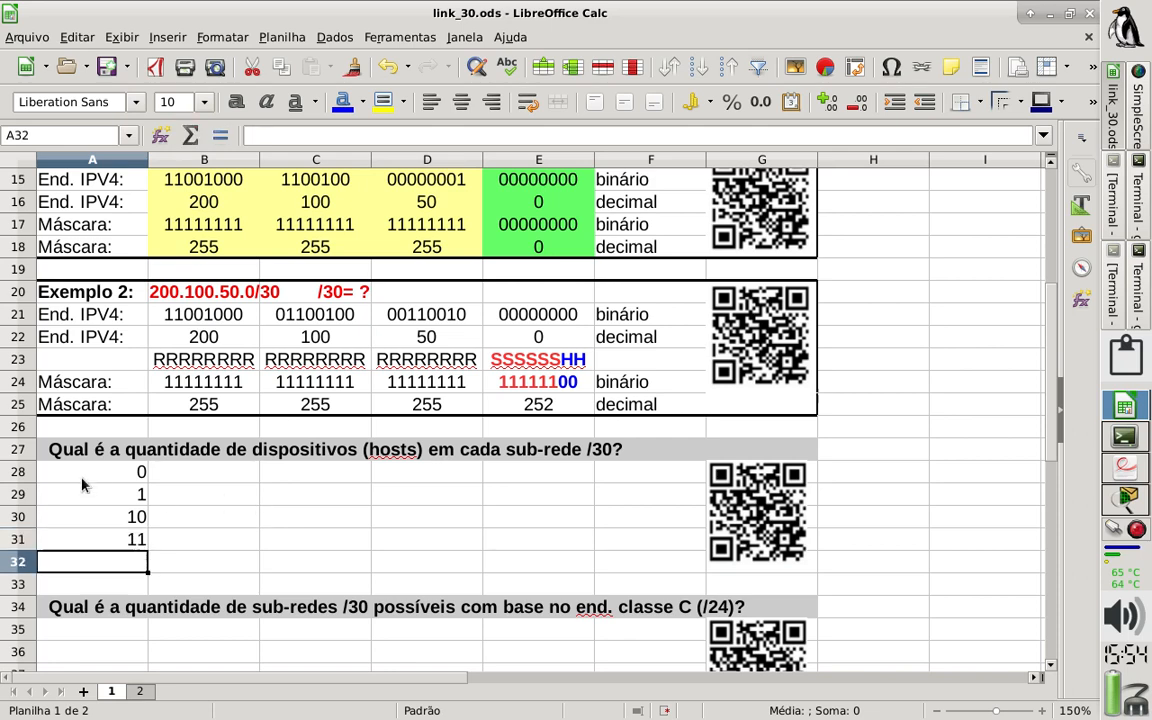
Format cells A28:A31 as text (Texto) and centre their contents.
left_click_drag(100, 472, 103, 545)
right_click(102, 542)
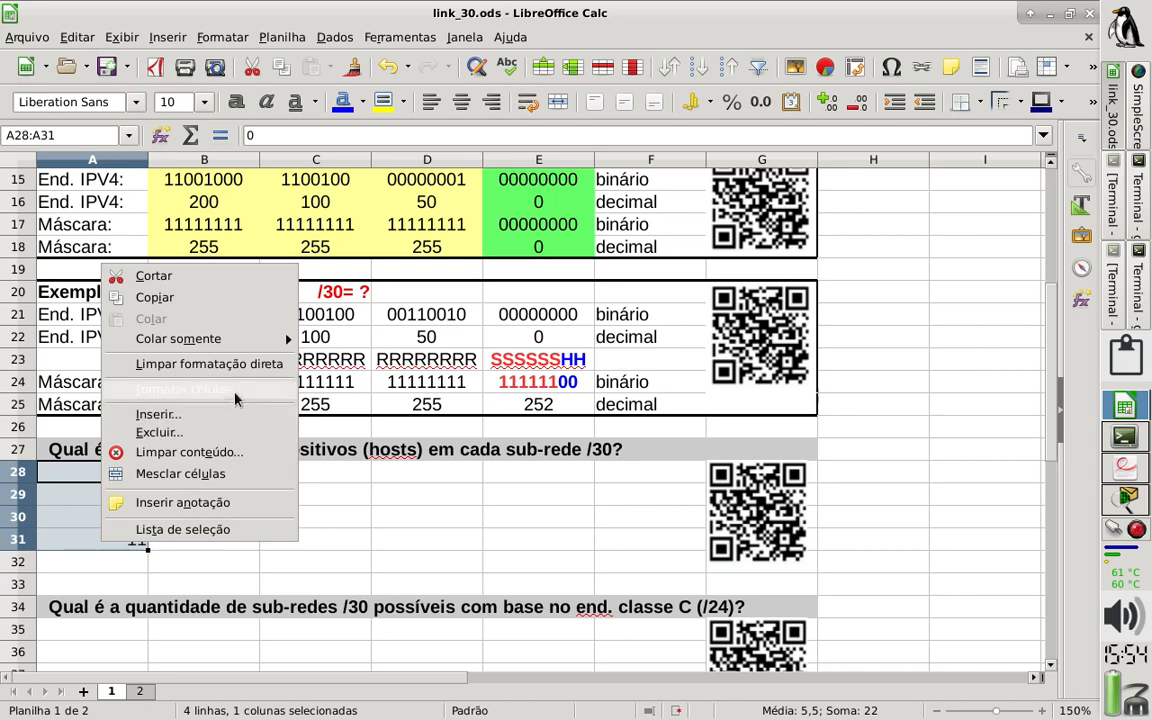
key("Escape")
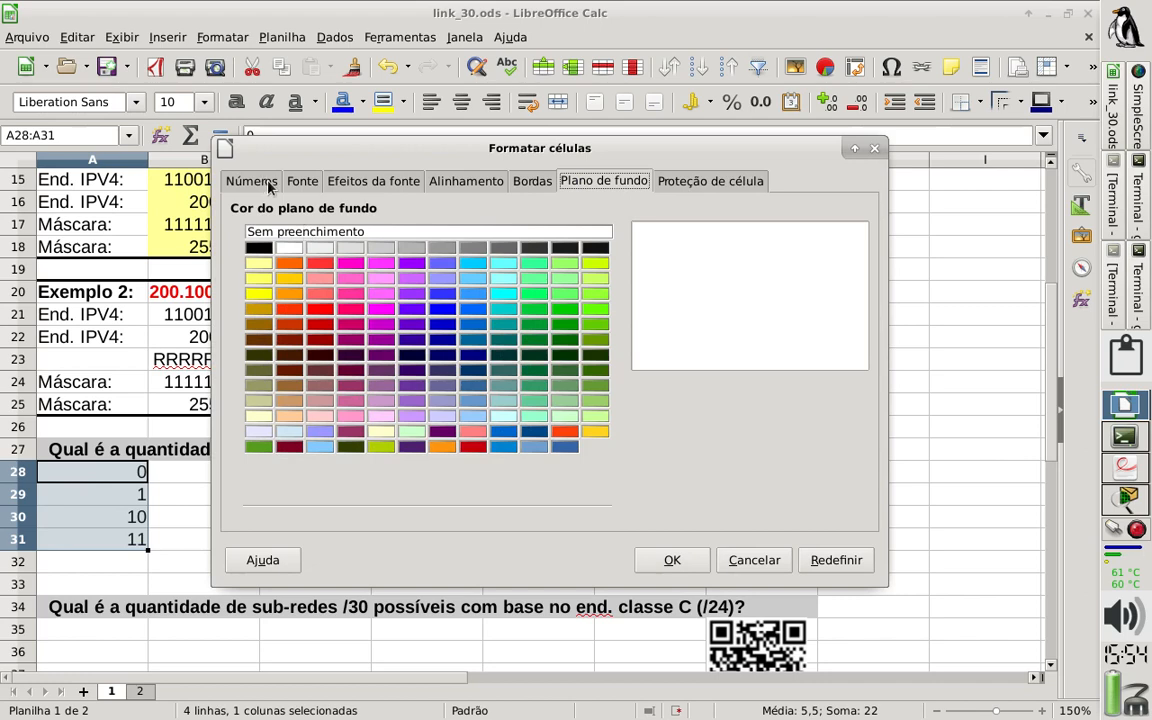
left_click(265, 182)
left_click(255, 358)
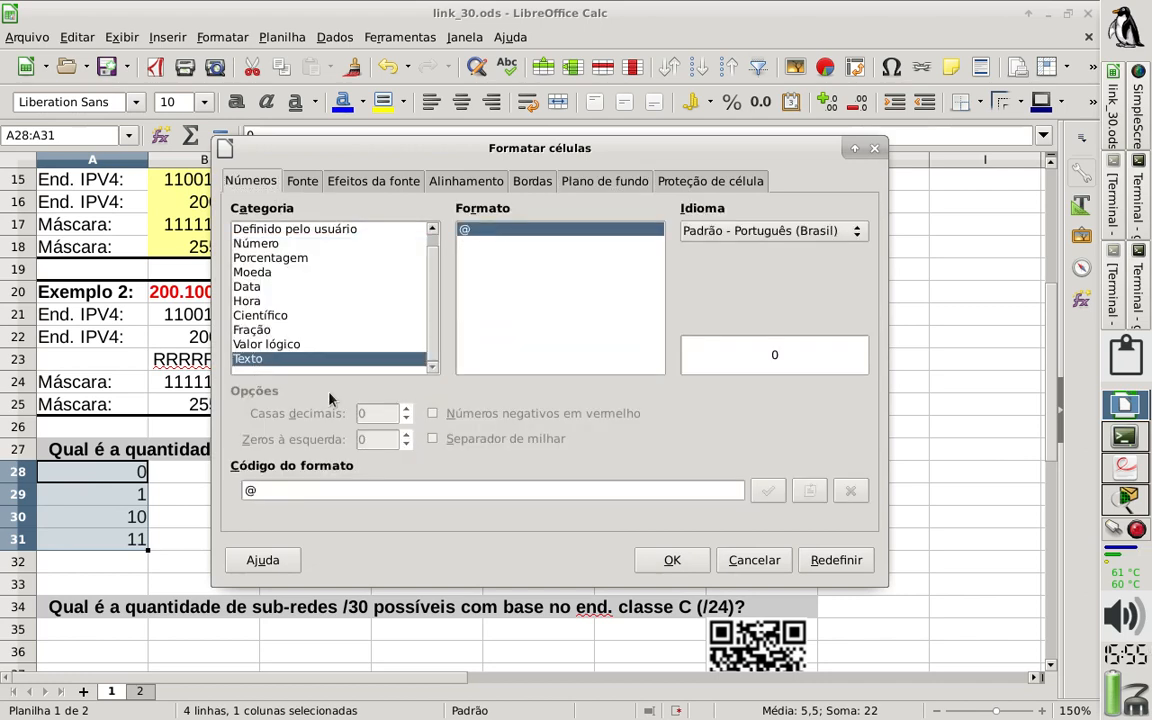
left_click(672, 560)
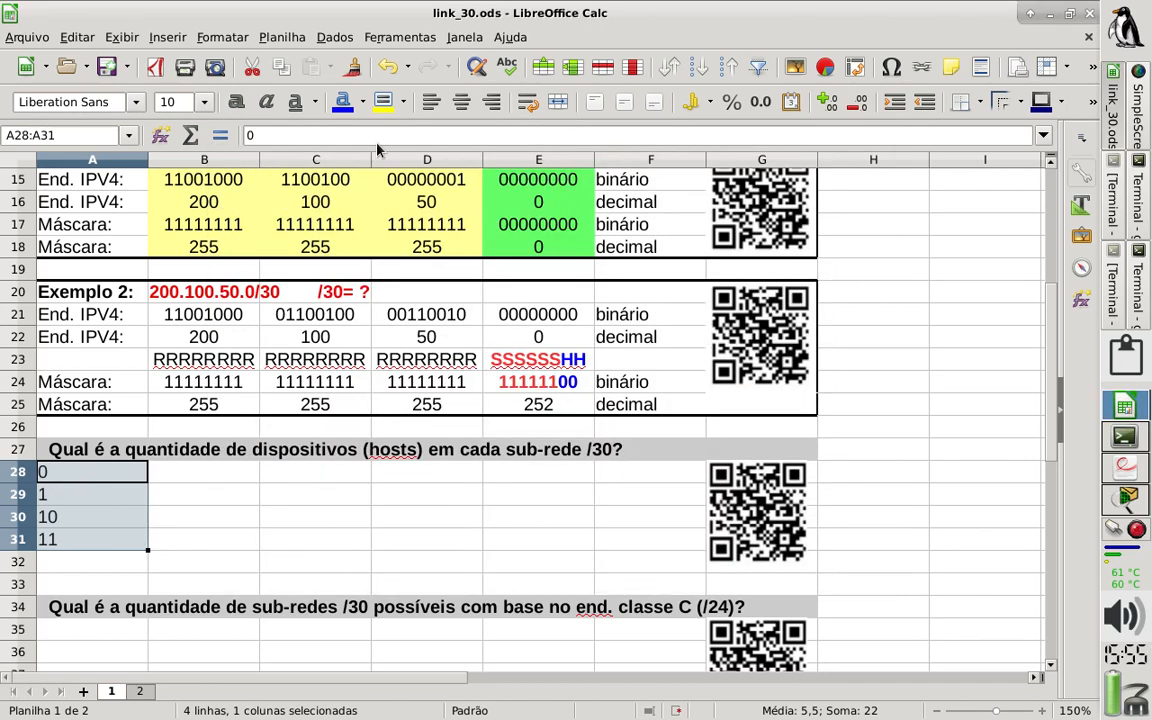
left_click(461, 101)
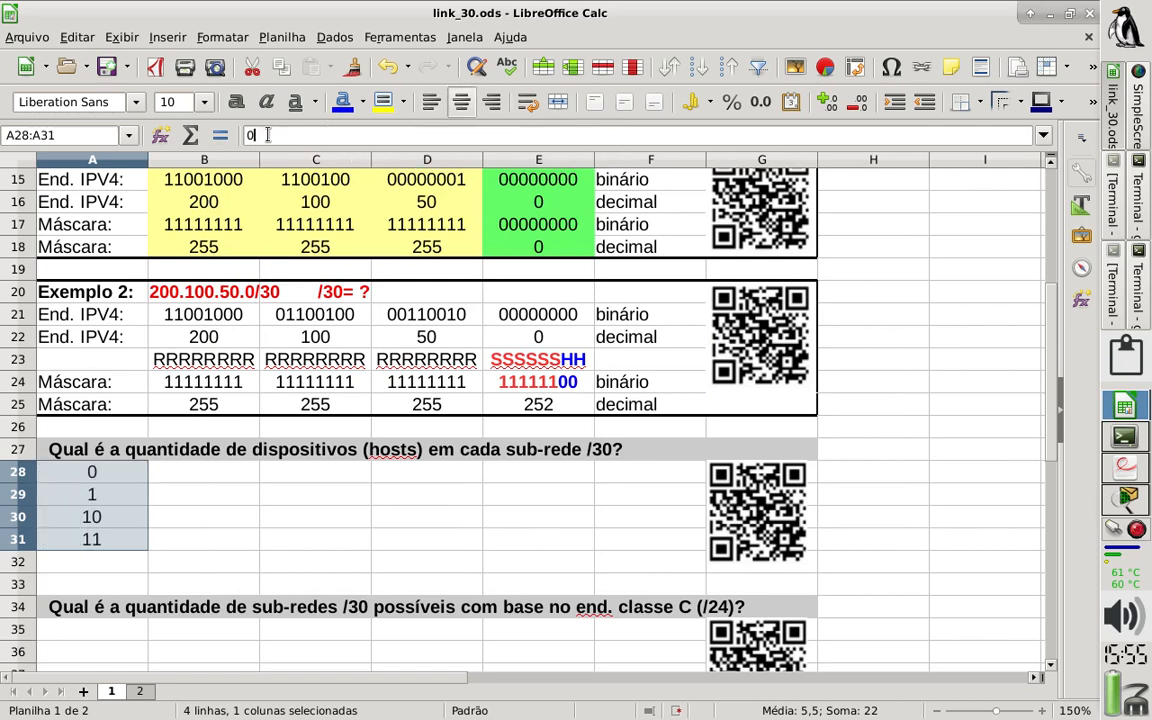
Restore the leading zeros in the host combinations so A28 reads 00 and A29 reads 01.
left_click(315, 134)
type("0")
key("Return")
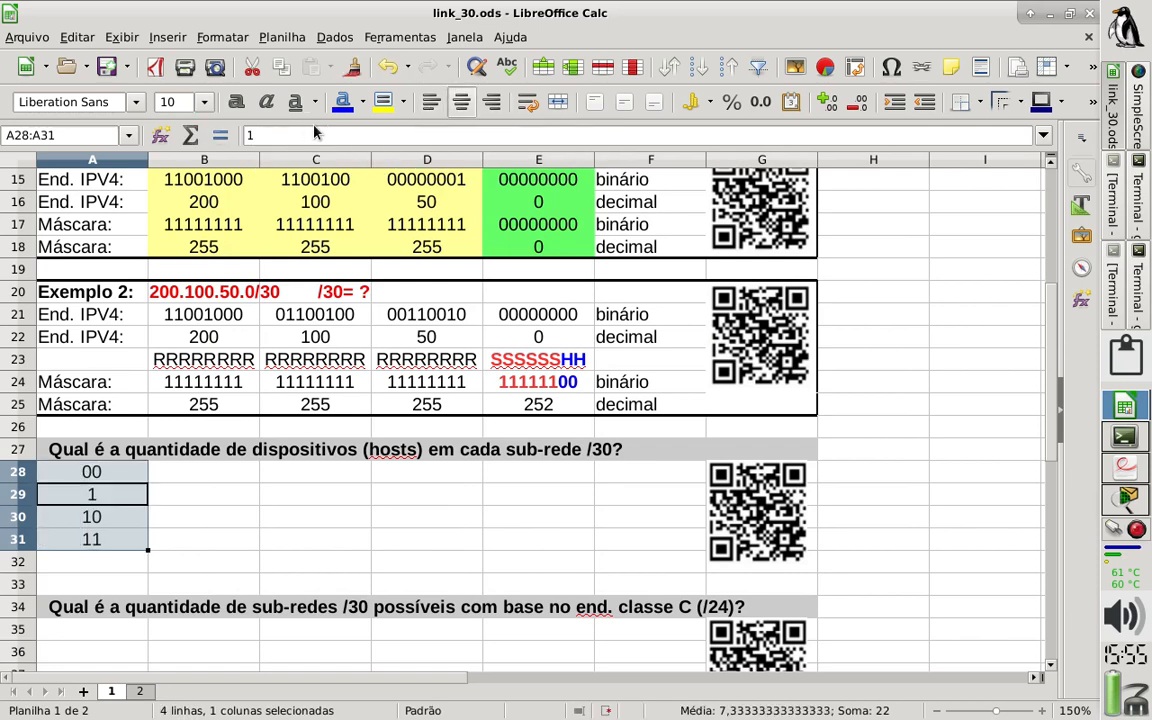
left_click(248, 135)
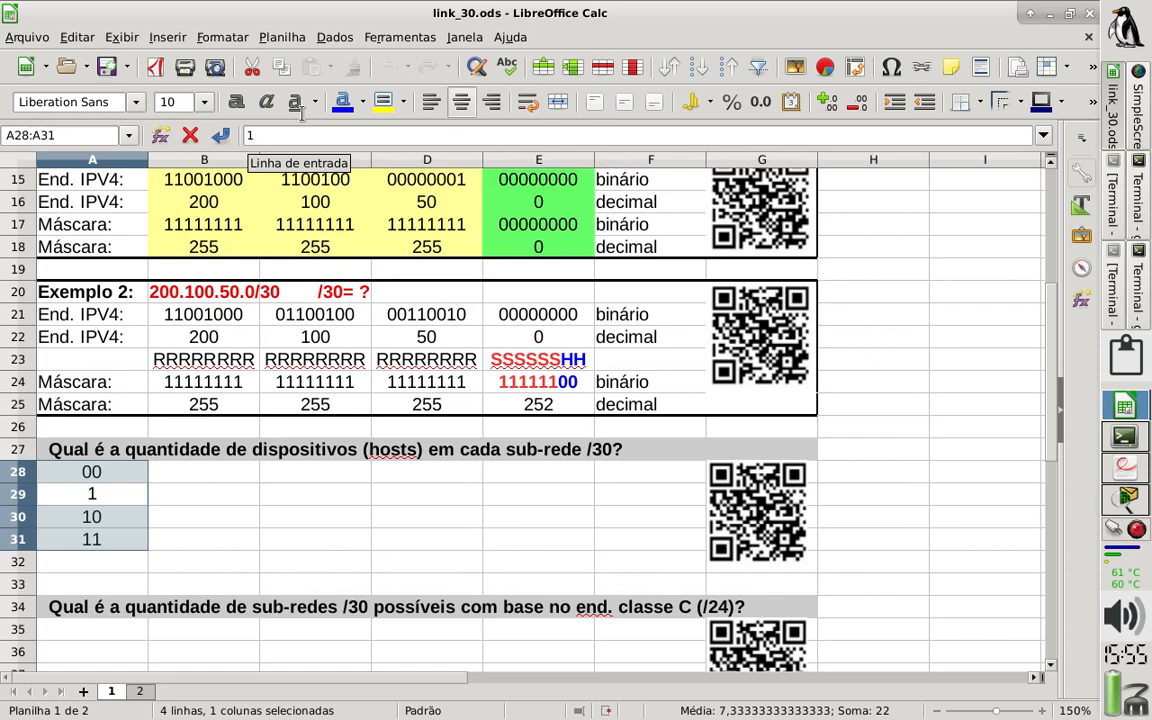
type("0")
key("Return")
key("shift+Return")
key("shift+Return")
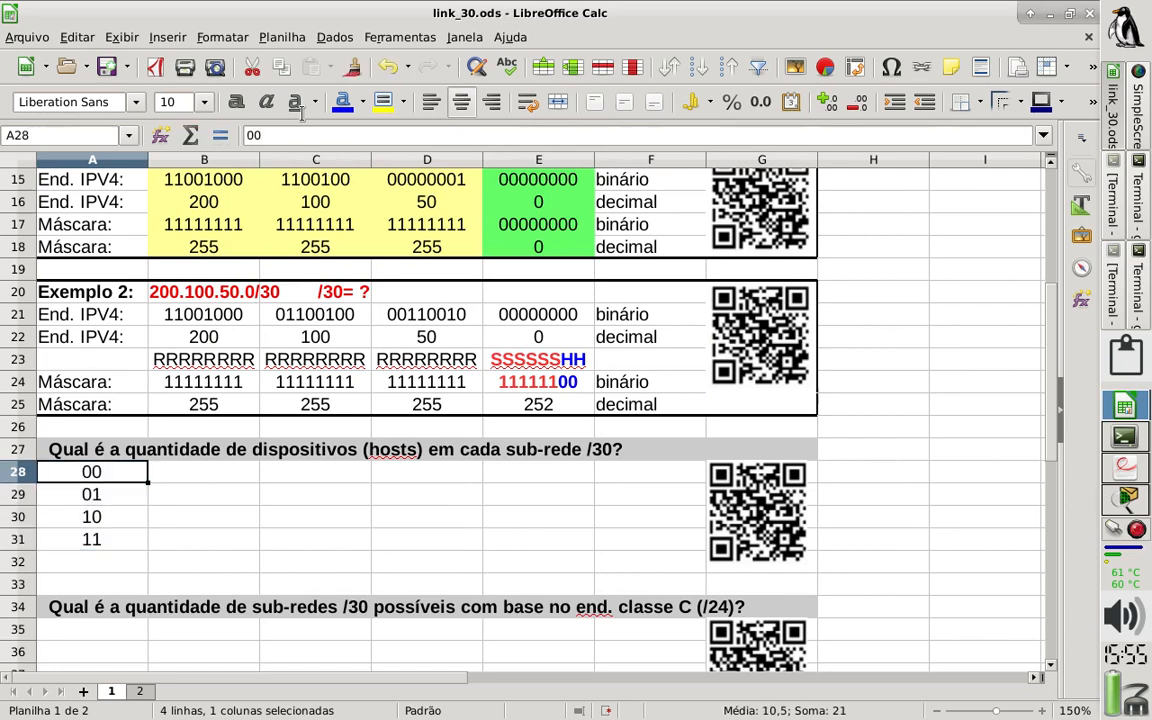
Label the 00 combination as the network address by entering "End. de rede" in B28.
key("Right")
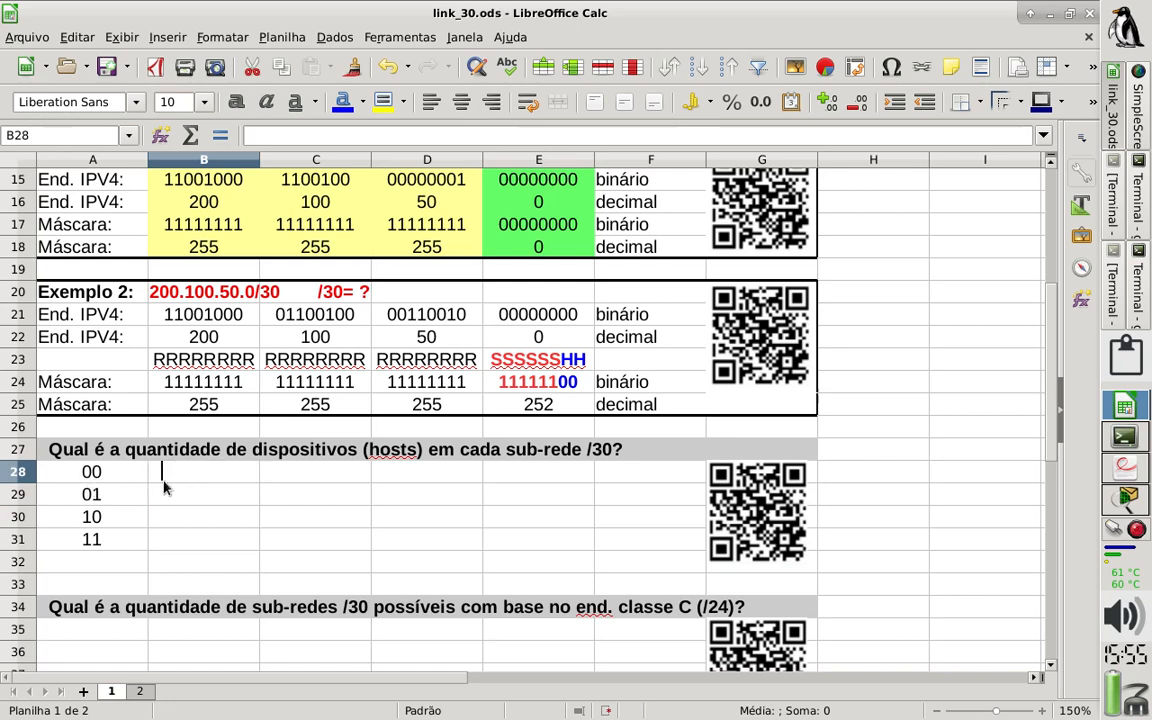
type("Endere")
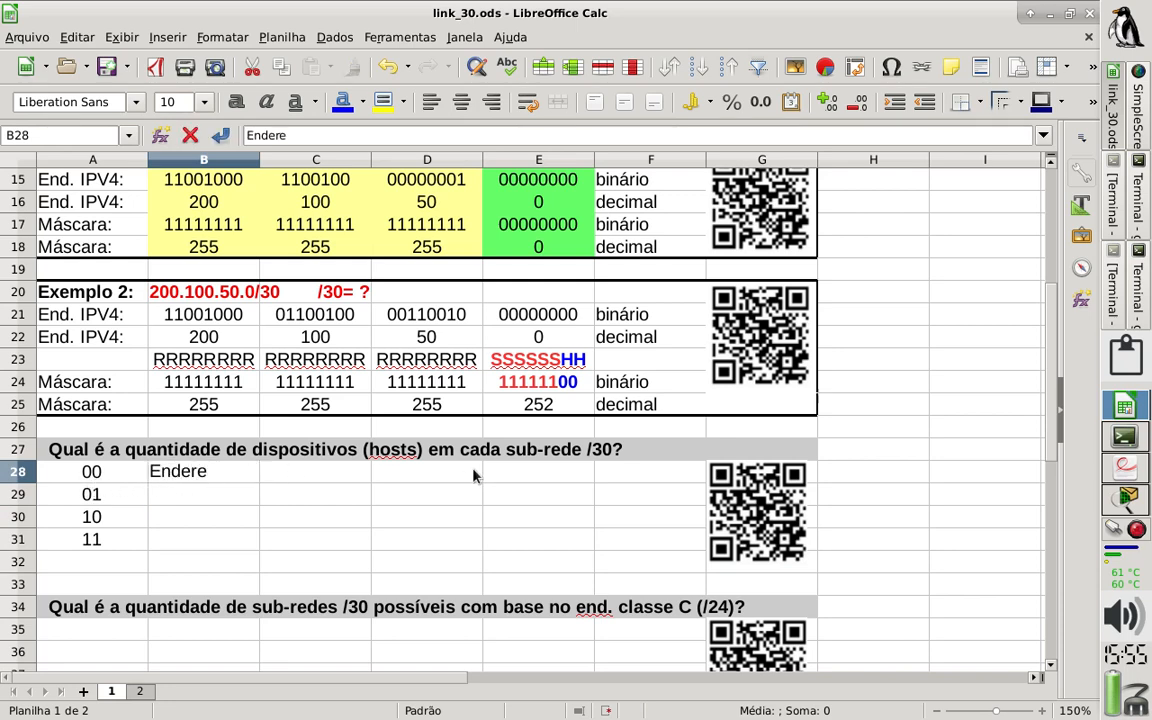
key("BackSpace")
key("BackSpace")
key("BackSpace")
type(". de rede")
key("Return")
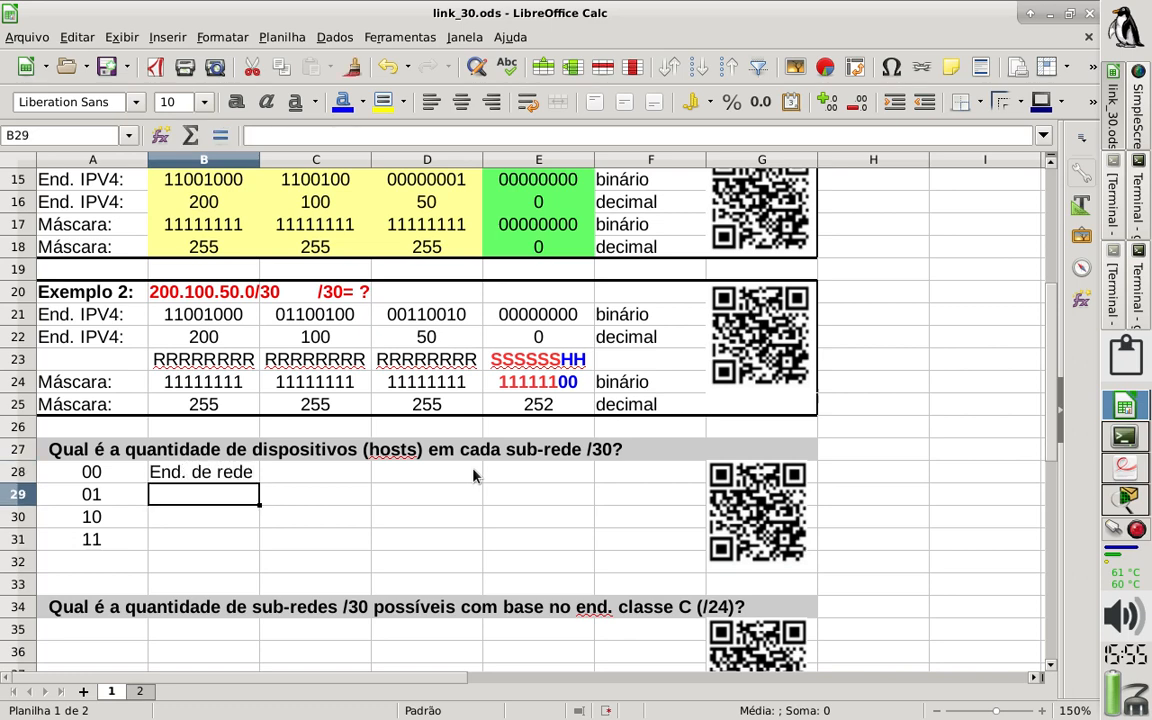
key("Down")
key("Down")
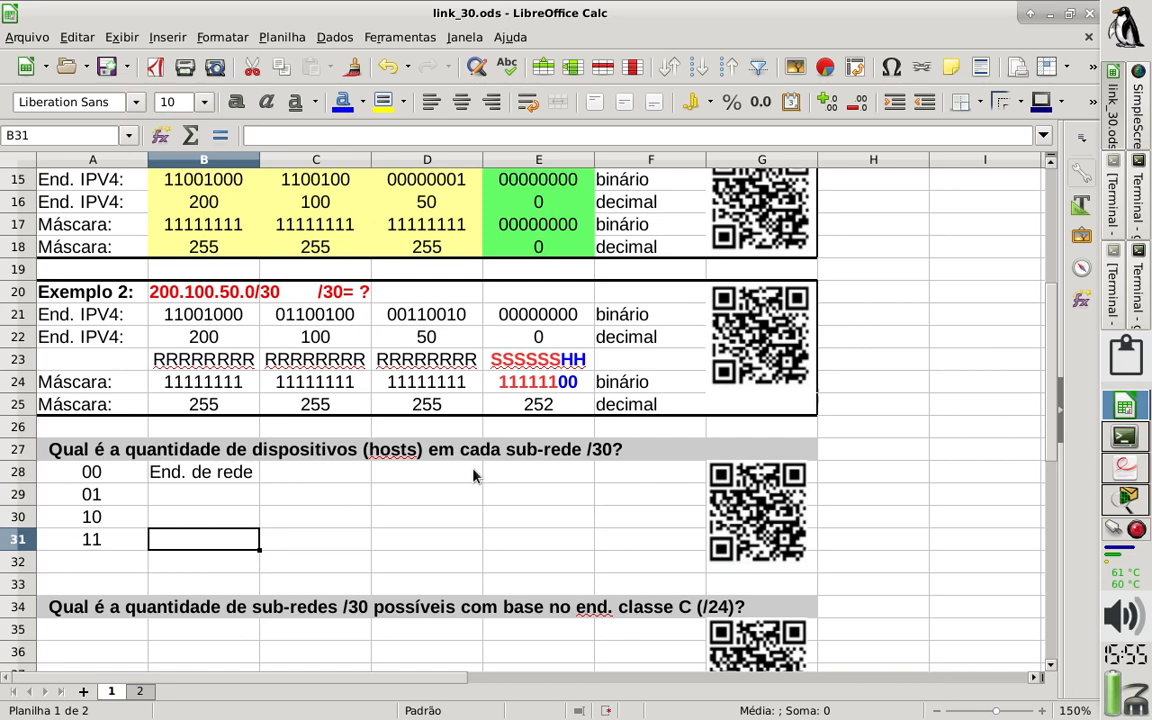
Label the 11 combination as the broadcast address by entering "End. de broadcast" in B31.
type("Ed")
key("BackSpace")
type("nd")
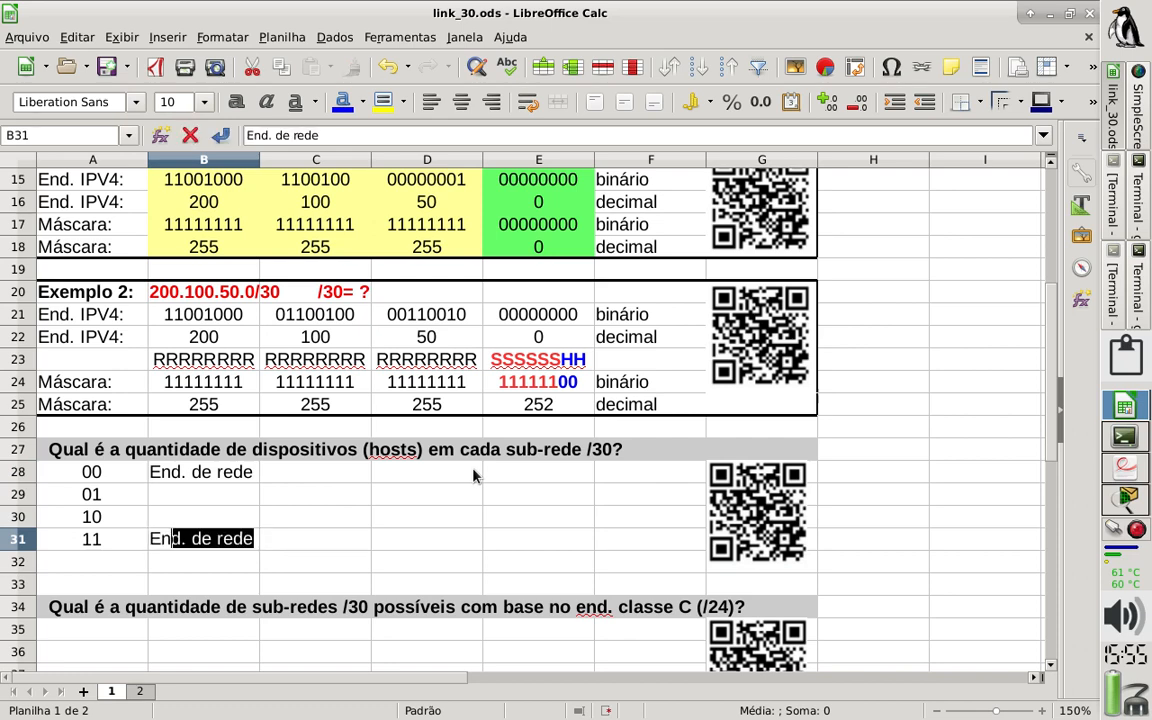
type(". de bor")
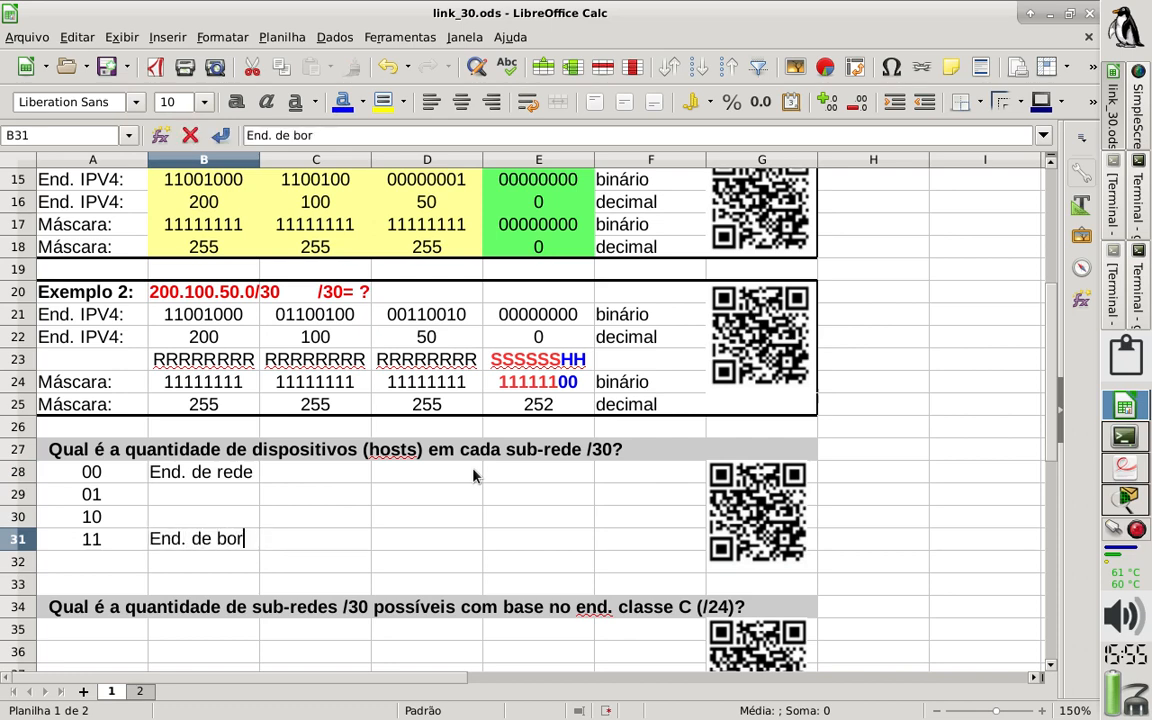
key("BackSpace")
key("BackSpace")
type("roadcas")
key("Return")
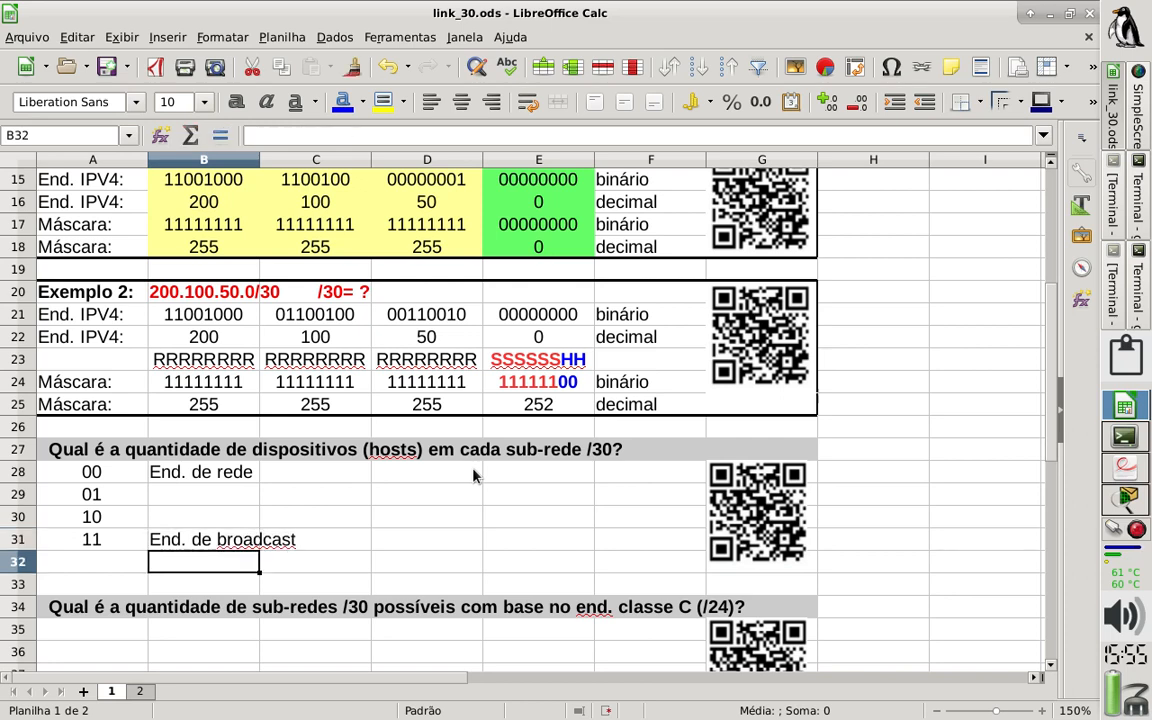
Label the 01 combination as the first device by entering "Dispositivo 1" in B29.
key("Up")
key("Up")
type("Dispos")
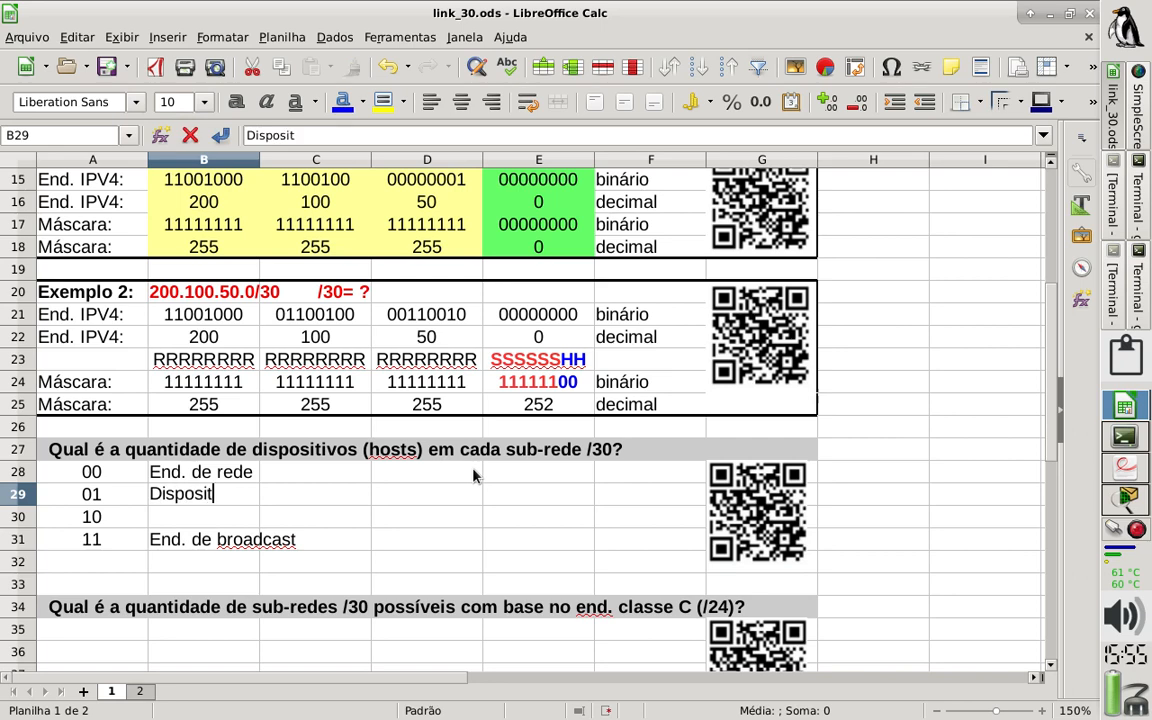
type("itivo 1")
key("Return")
Label the 10 combination as the second device with "Dispositivo 2" in B30, correcting any misspelling in the entry.
type("Dispo")
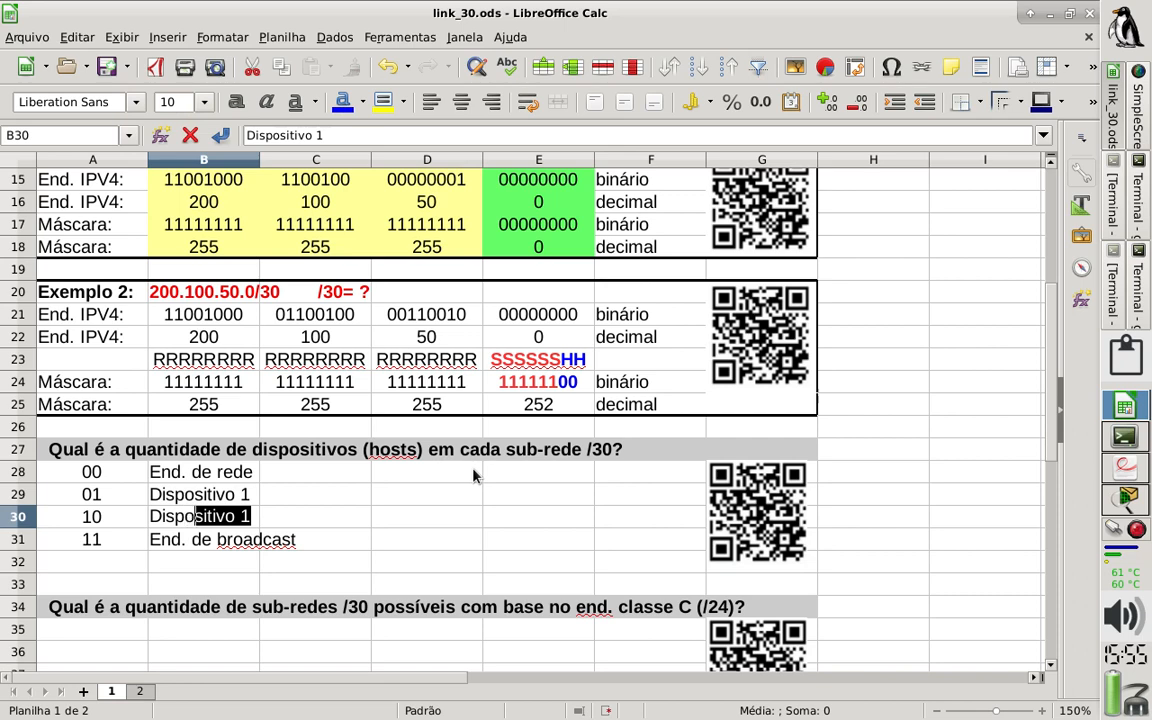
type("stit")
key("BackSpace")
key("BackSpace")
type("tivo")
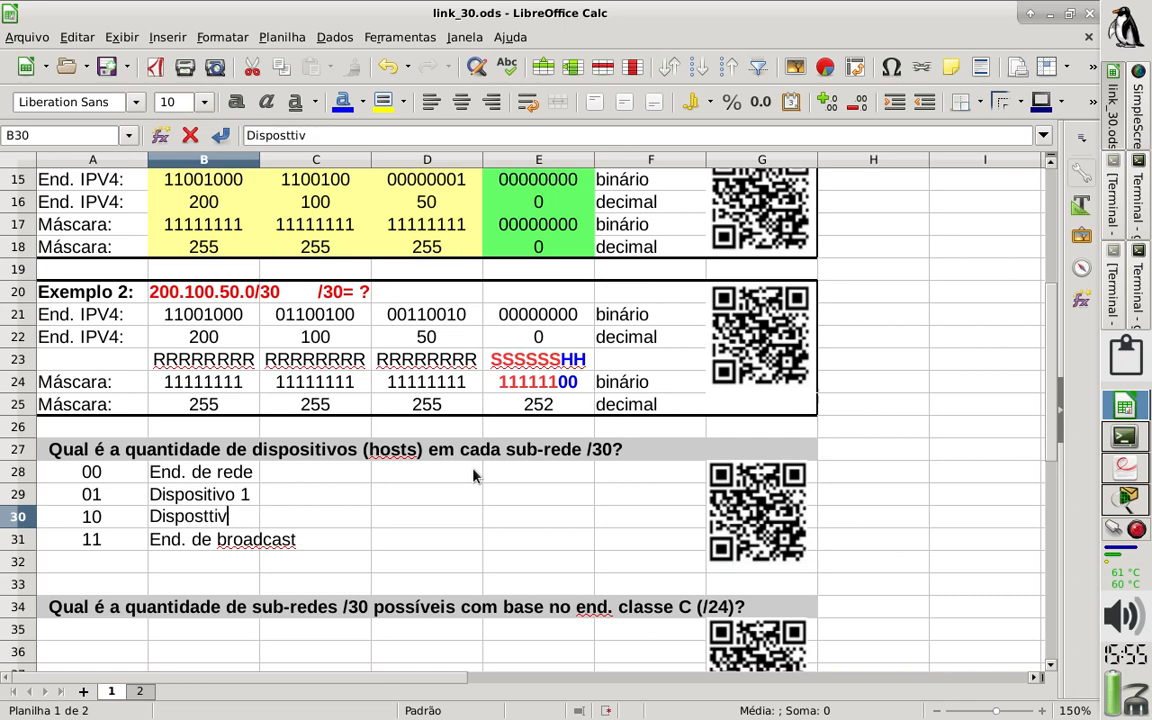
key("BackSpace")
key("BackSpace")
key("BackSpace")
key("BackSpace")
type("ivo 2")
key("Return")
key("Up")
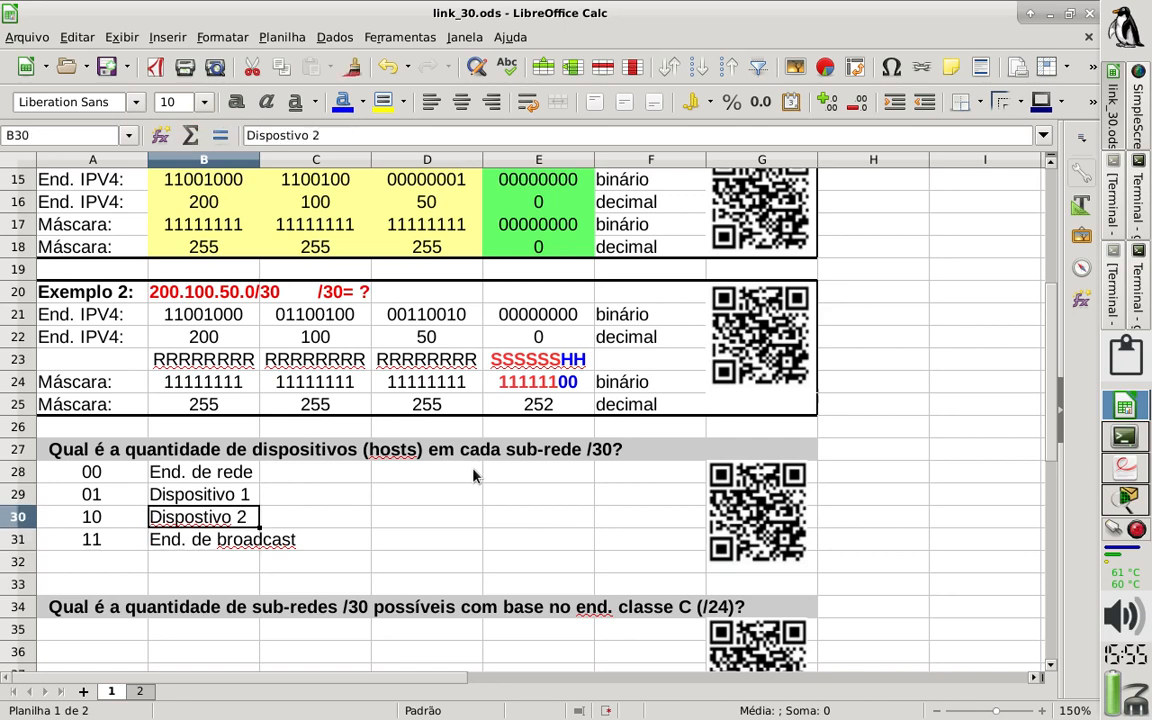
left_click(290, 135)
type("i")
key("Return")
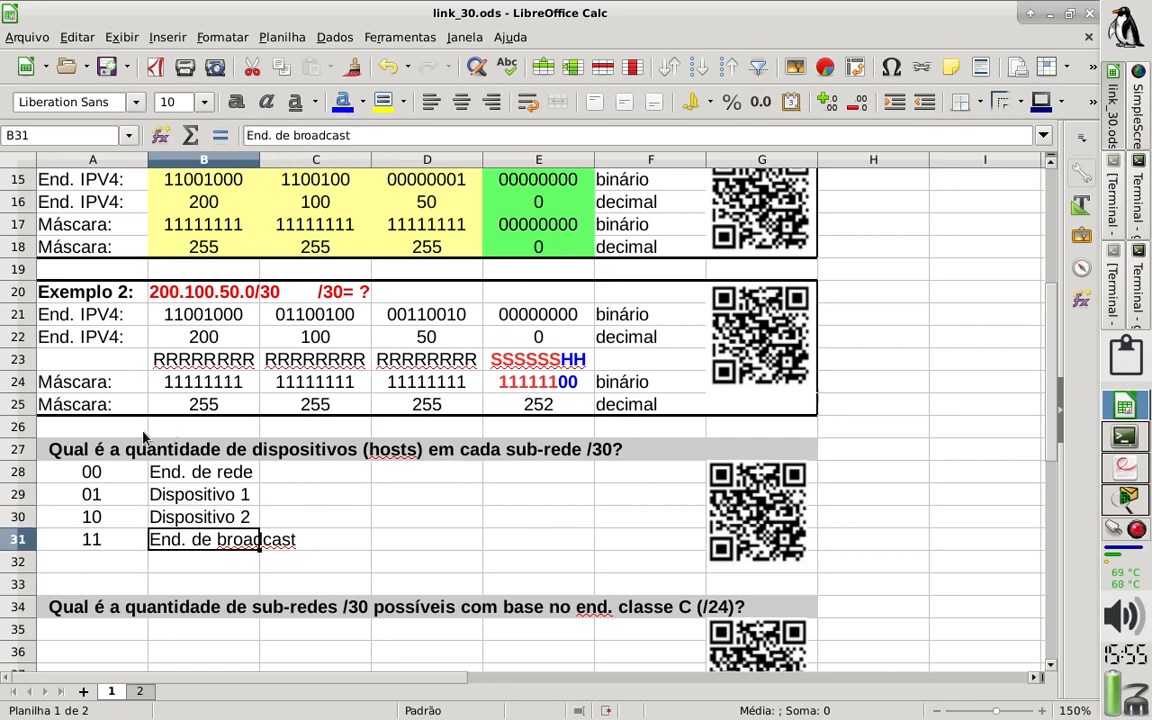
left_click_drag(97, 494, 170, 517)
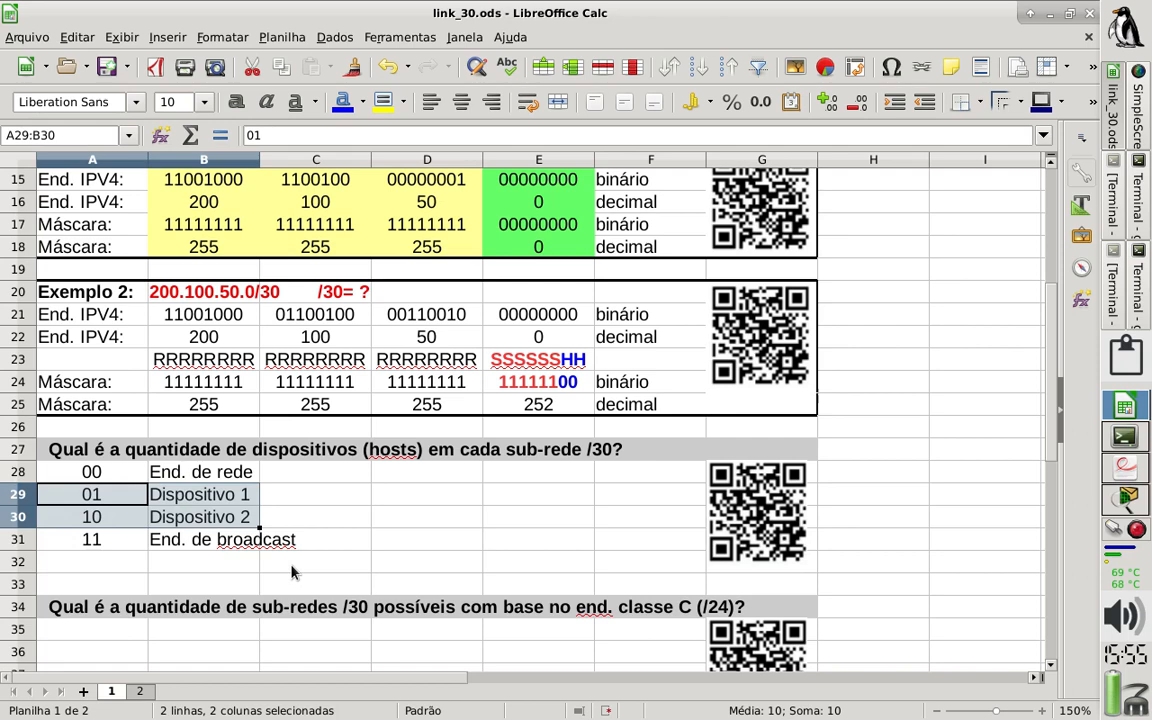
left_click_drag(91, 471, 189, 481)
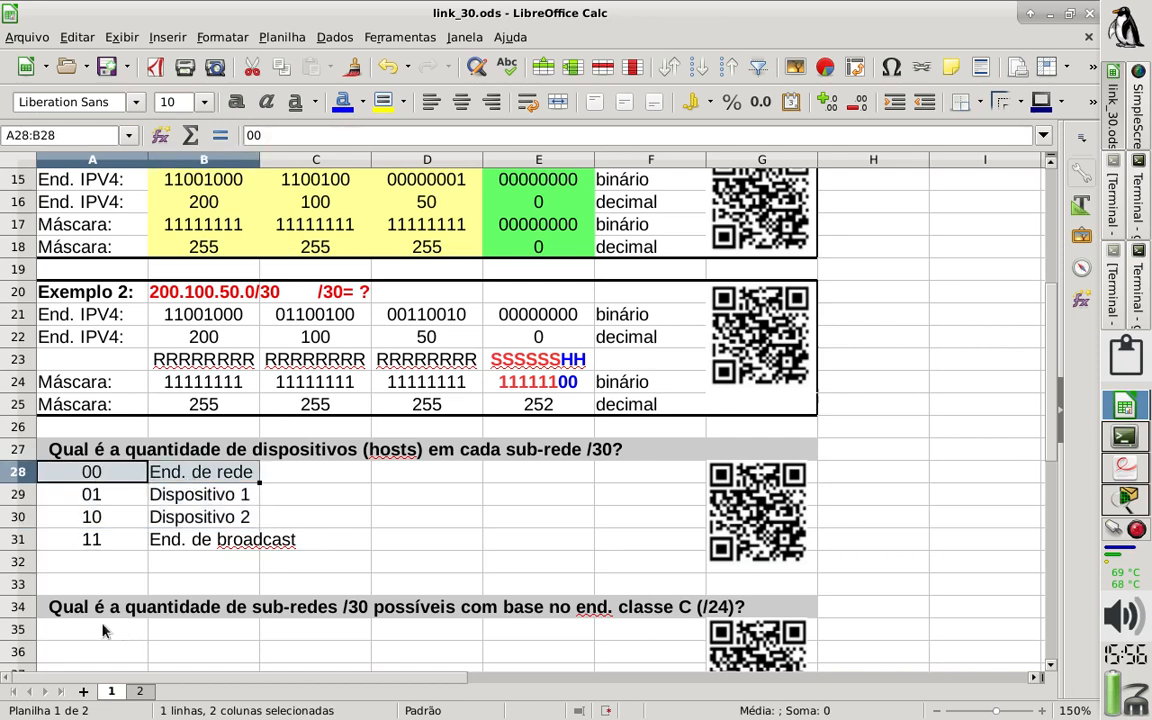
left_click_drag(102, 557, 214, 544)
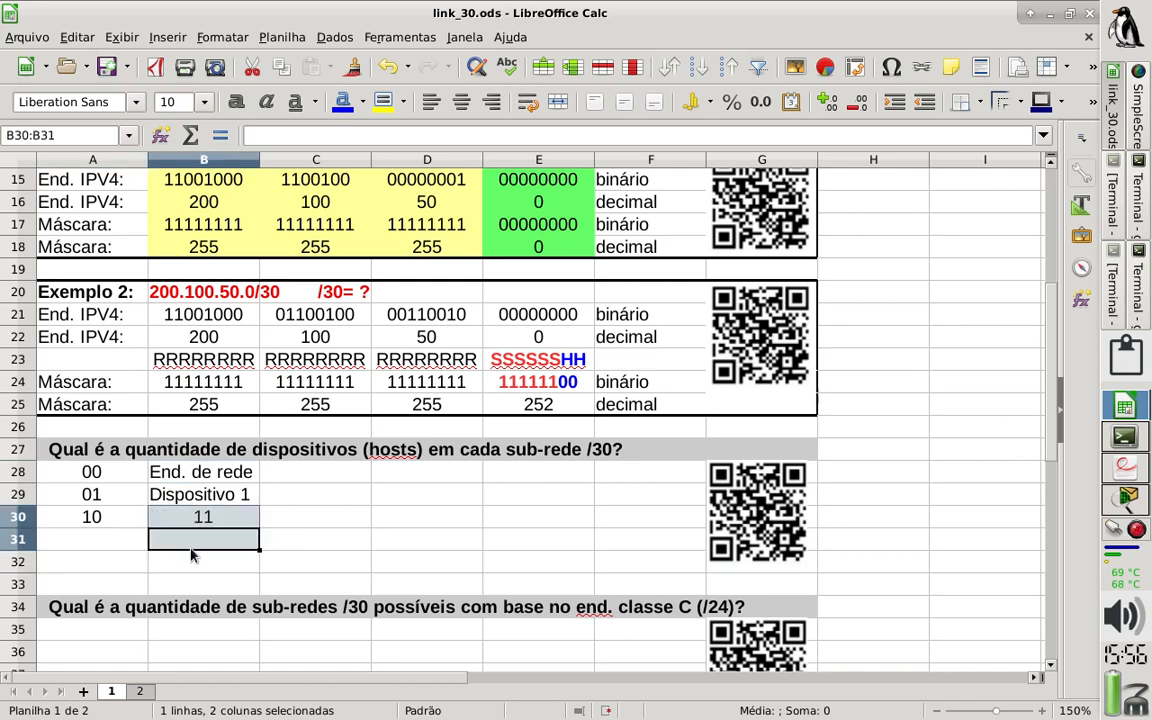
key("ctrl+z")
left_click(338, 561)
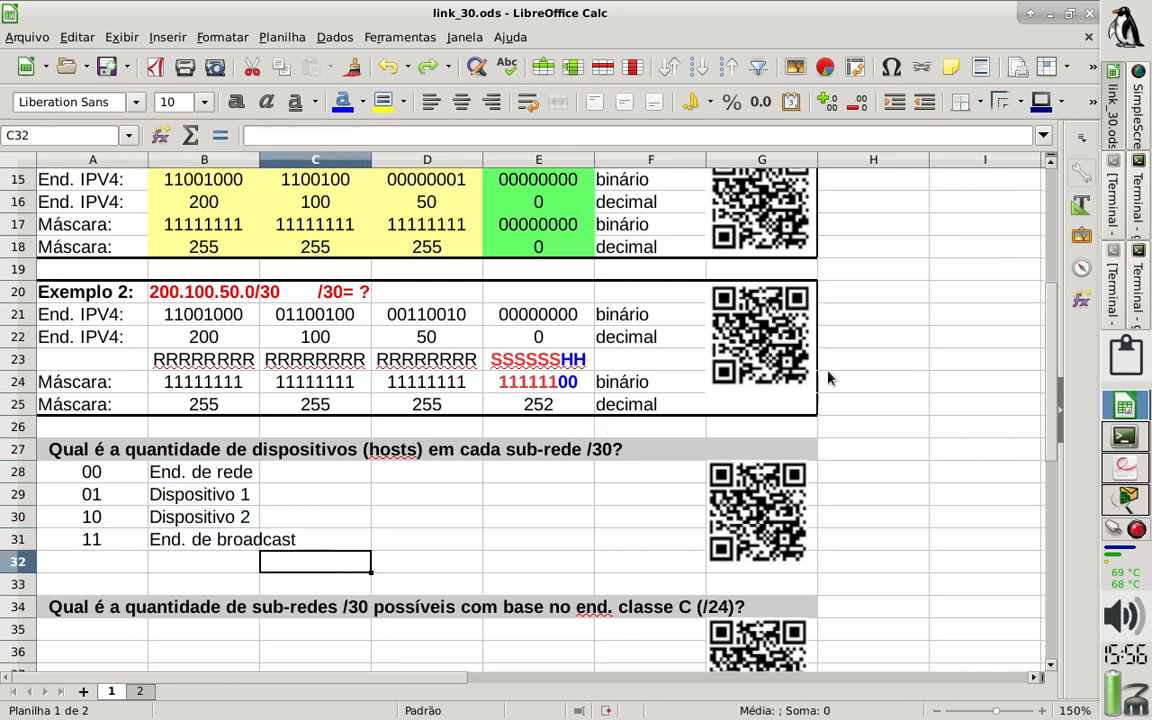
Switch to notes.txt in the terminal and replace the question mark on the /30 line with the mask 255.255.255.252 and an equals sign.
left_click(1125, 438)
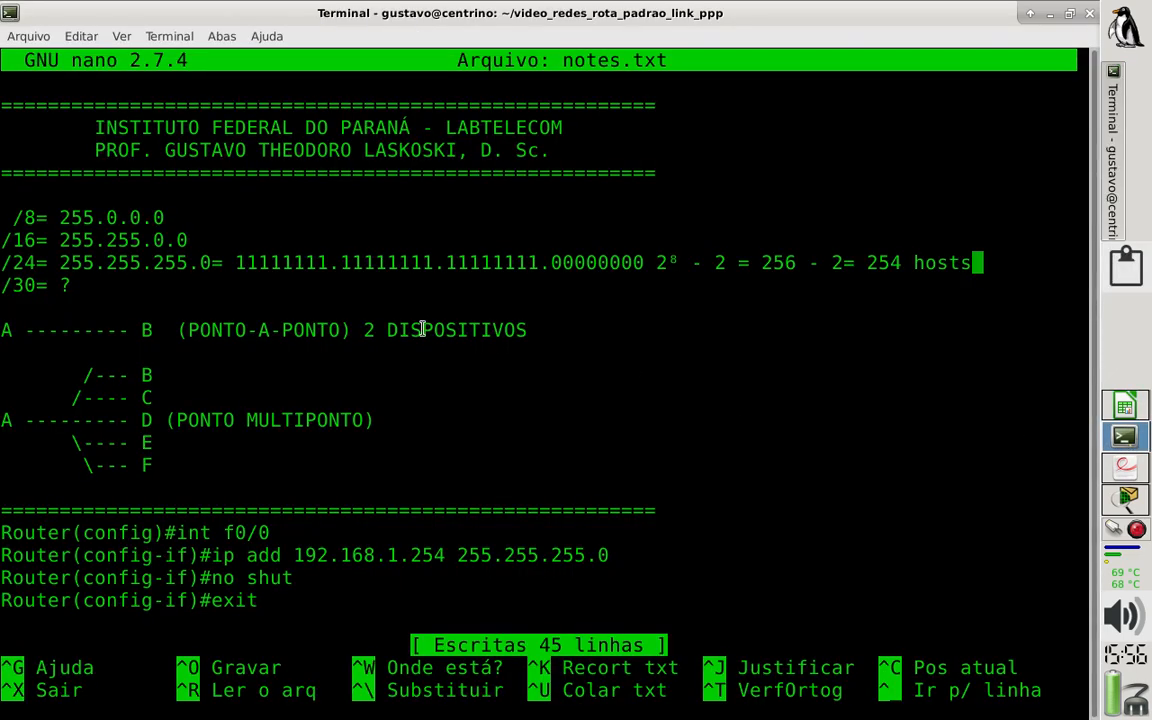
key("Down")
key("BackSpace")
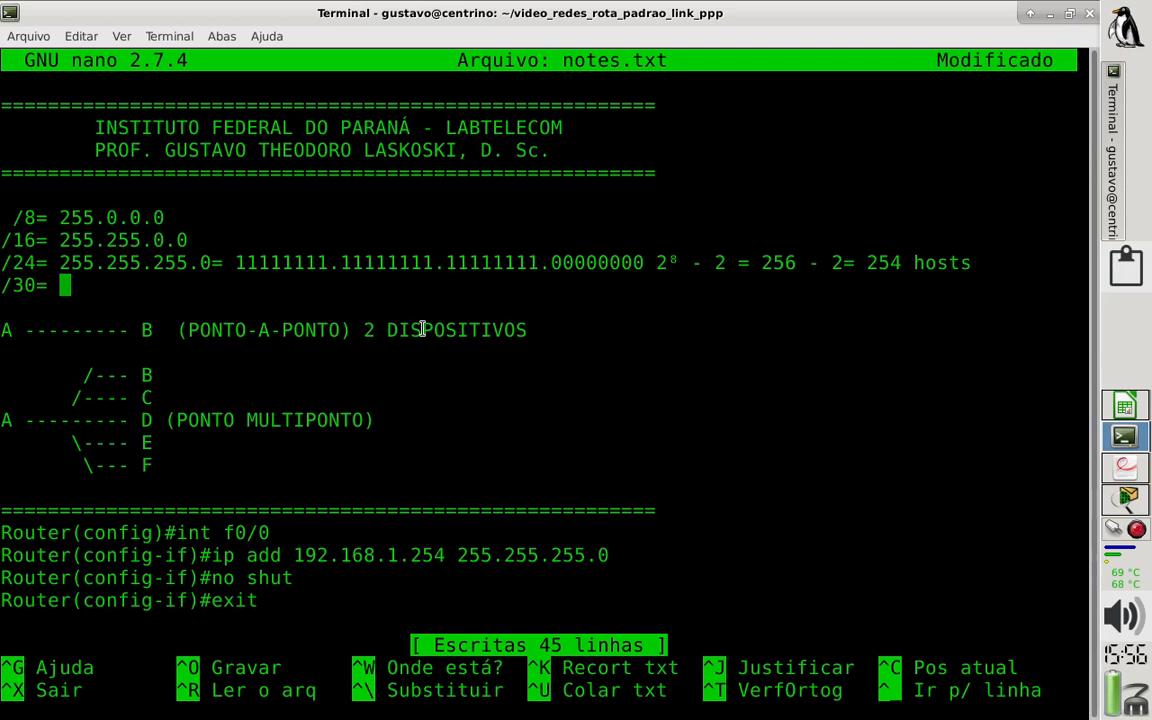
type("255.255")
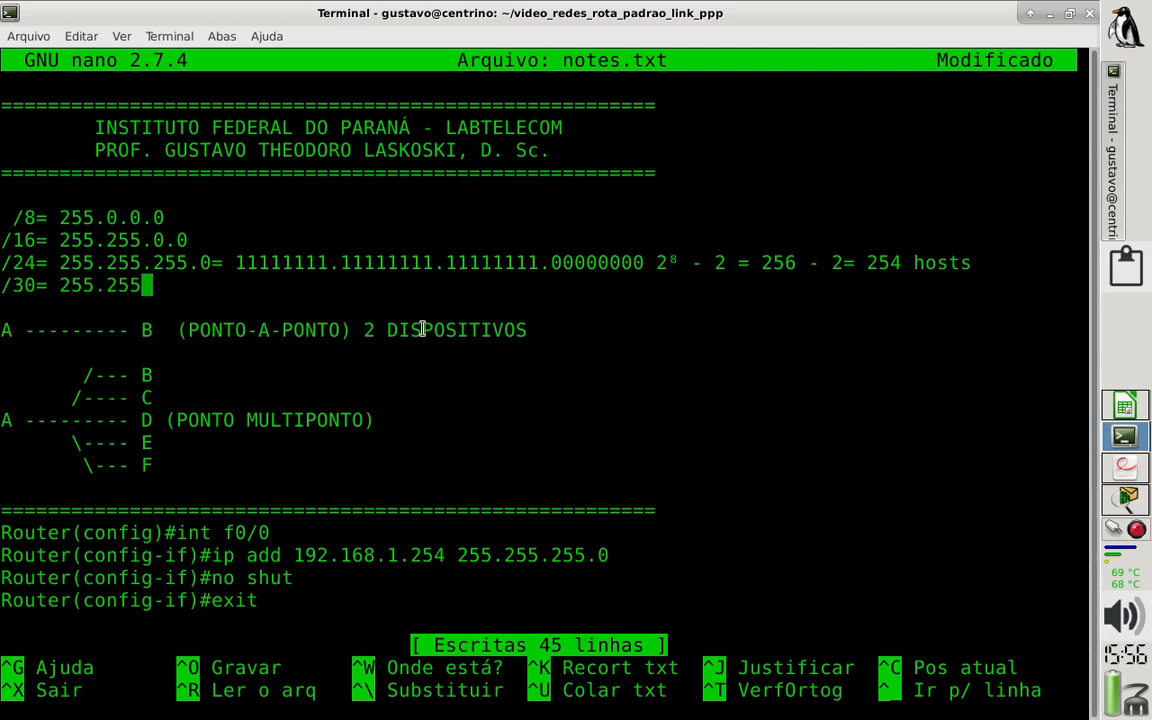
type(".255.")
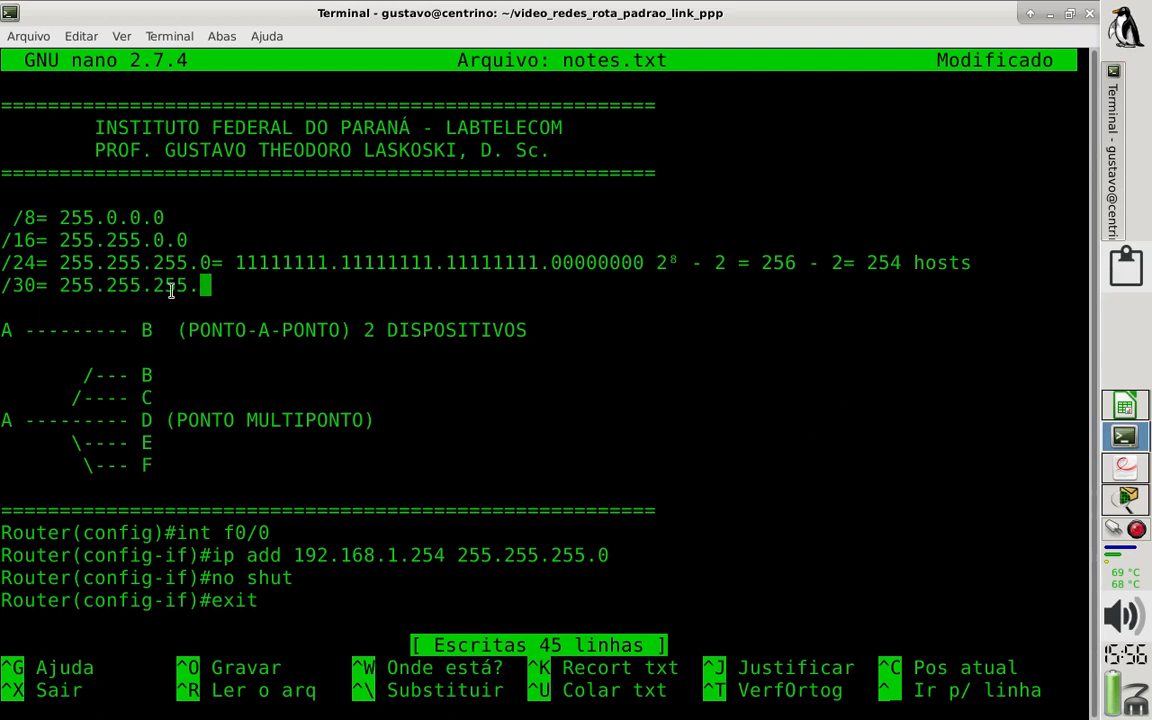
type("252= 1")
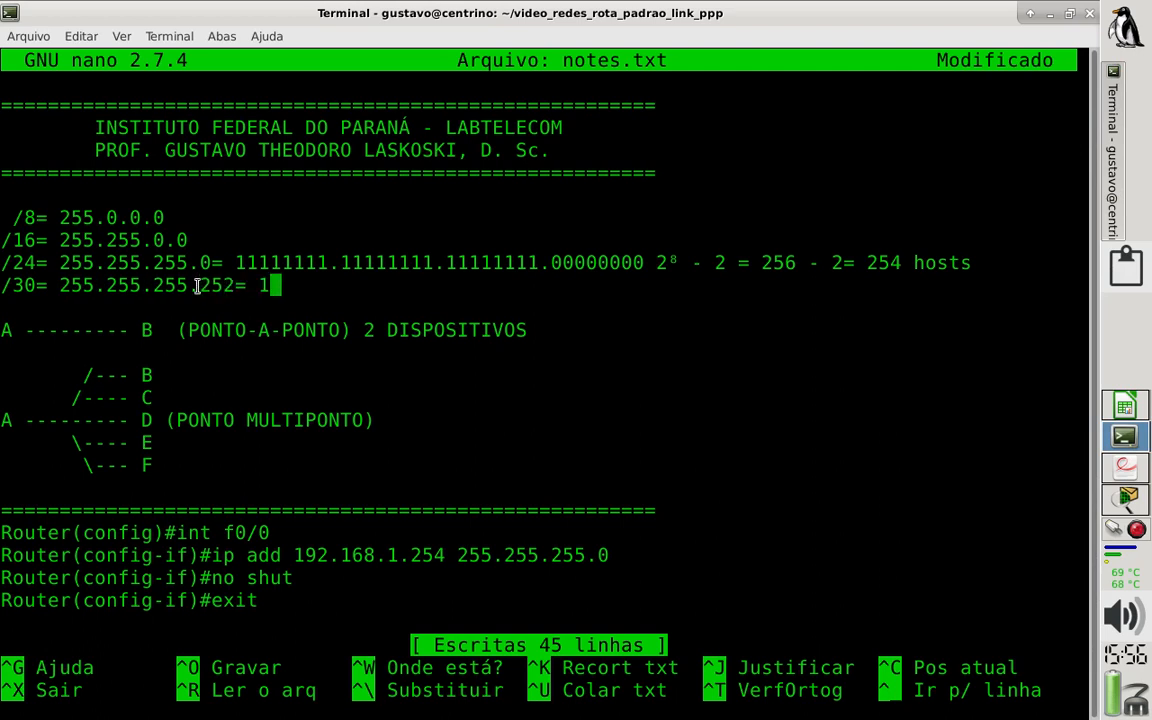
Complete the binary form of the /30 mask on its line as 11111111.11111111.11111111.11111100.
type("1111111.1111")
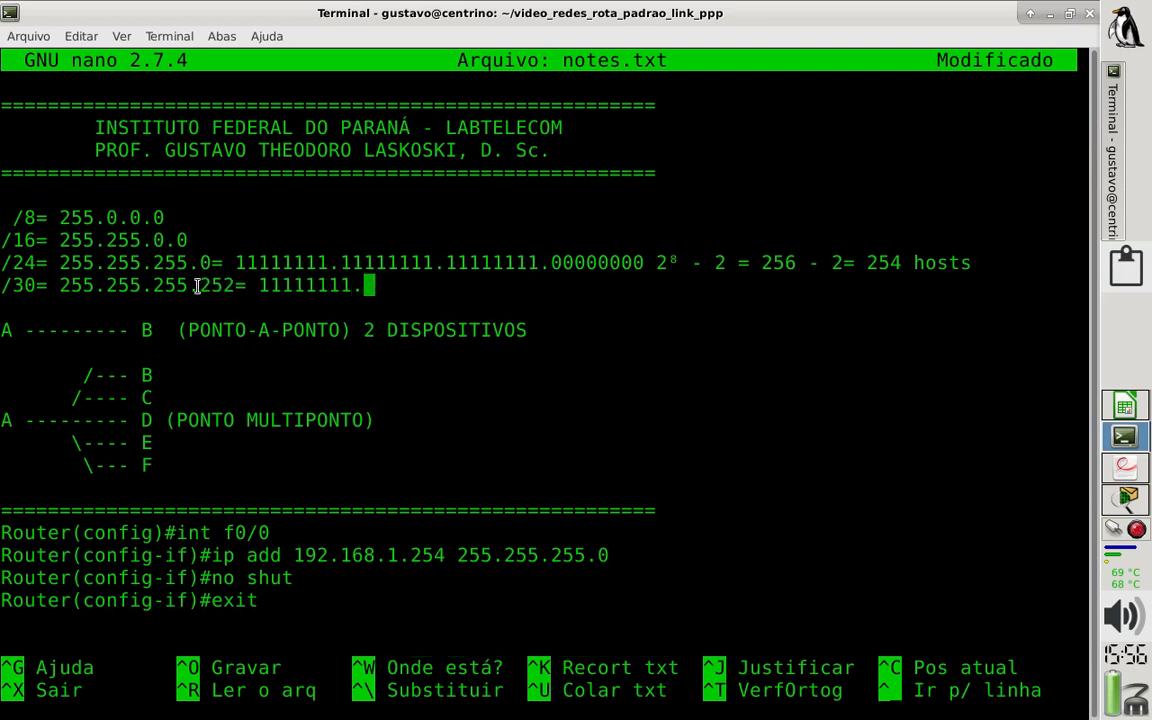
type("1111.")
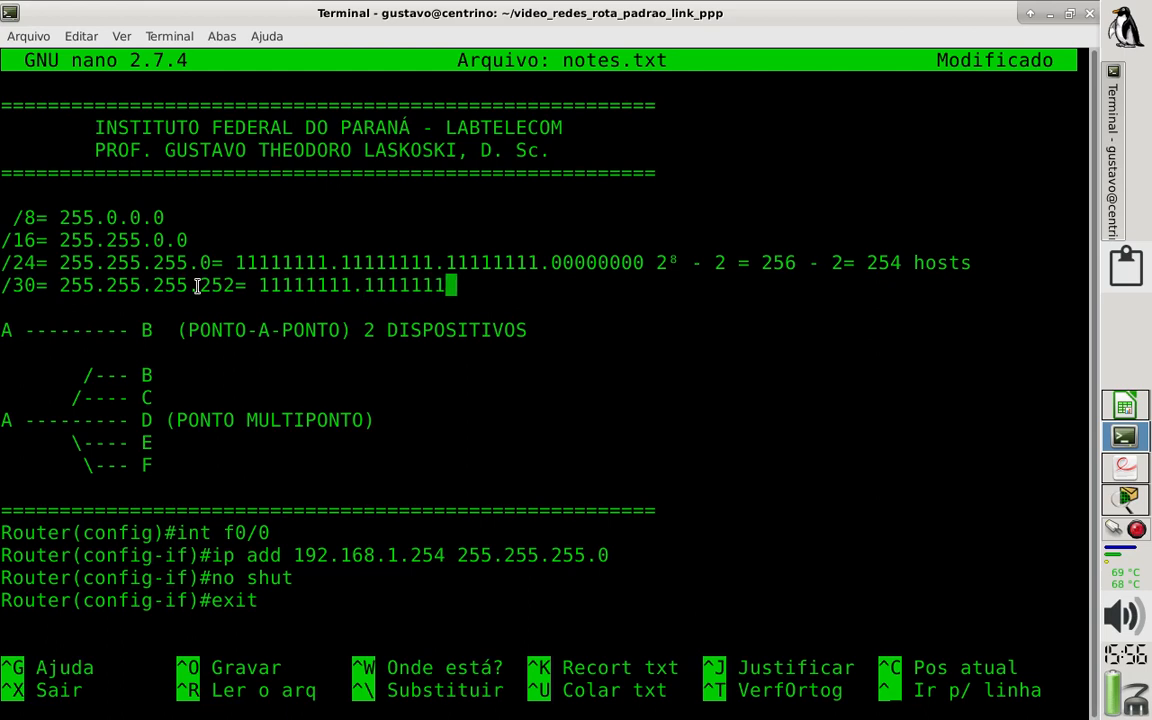
type("11111111.")
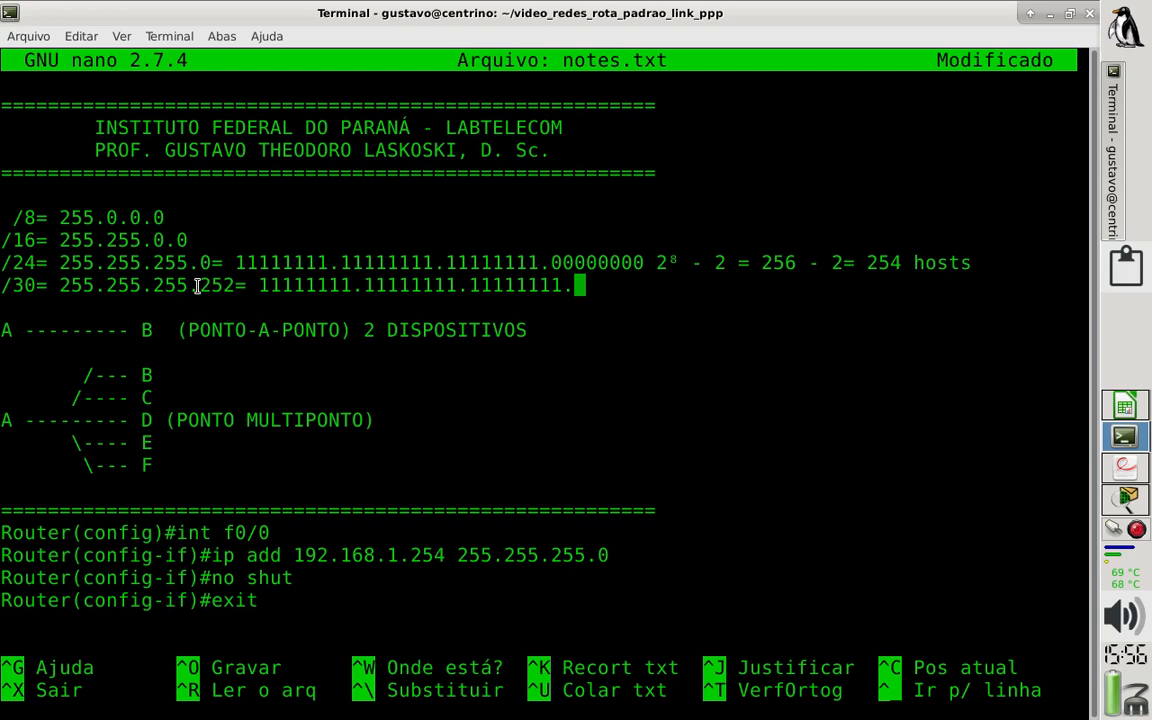
key("Left")
key("Left")
key("Left")
key("Right")
key("Right")
key("Right")
type("11111")
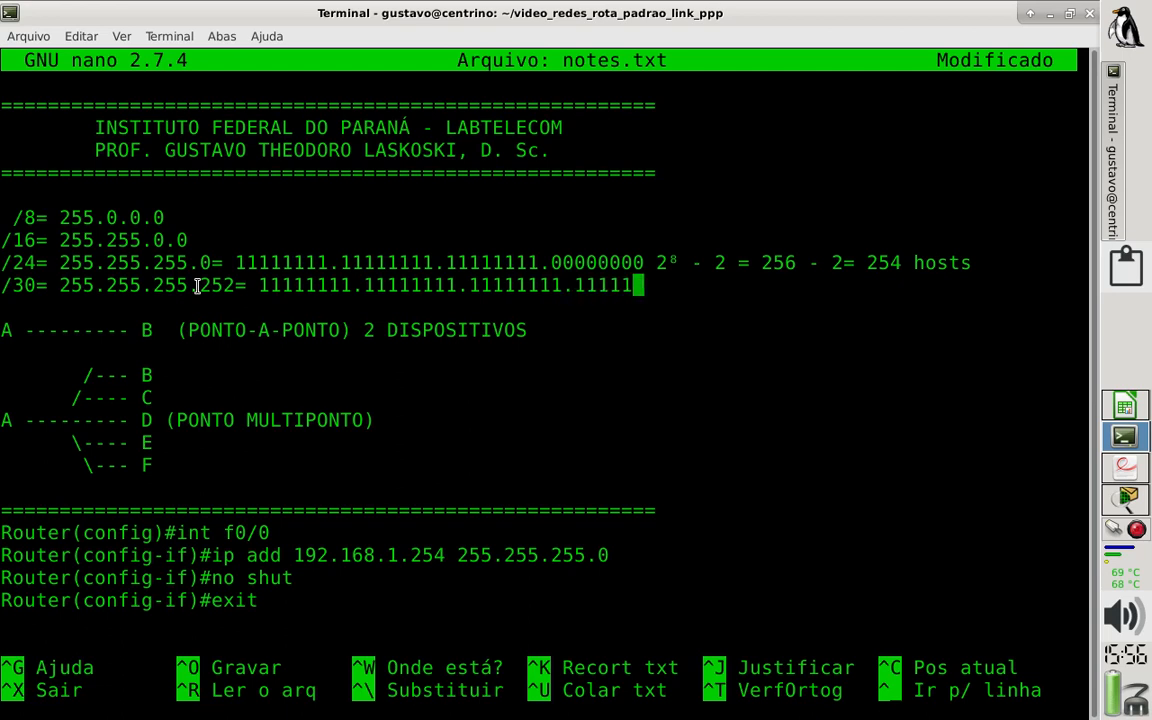
type("100")
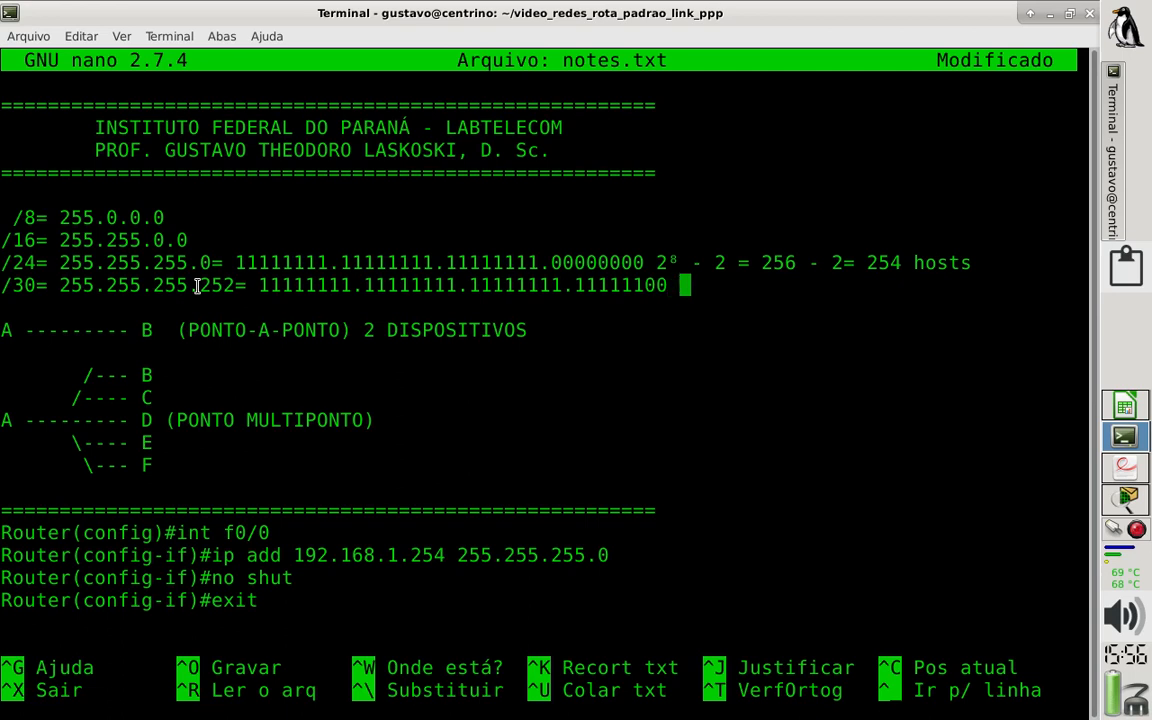
Append the host calculation "2² - 2 = 2 hosts" to the /30 line and save notes.txt.
type(" 2^2")
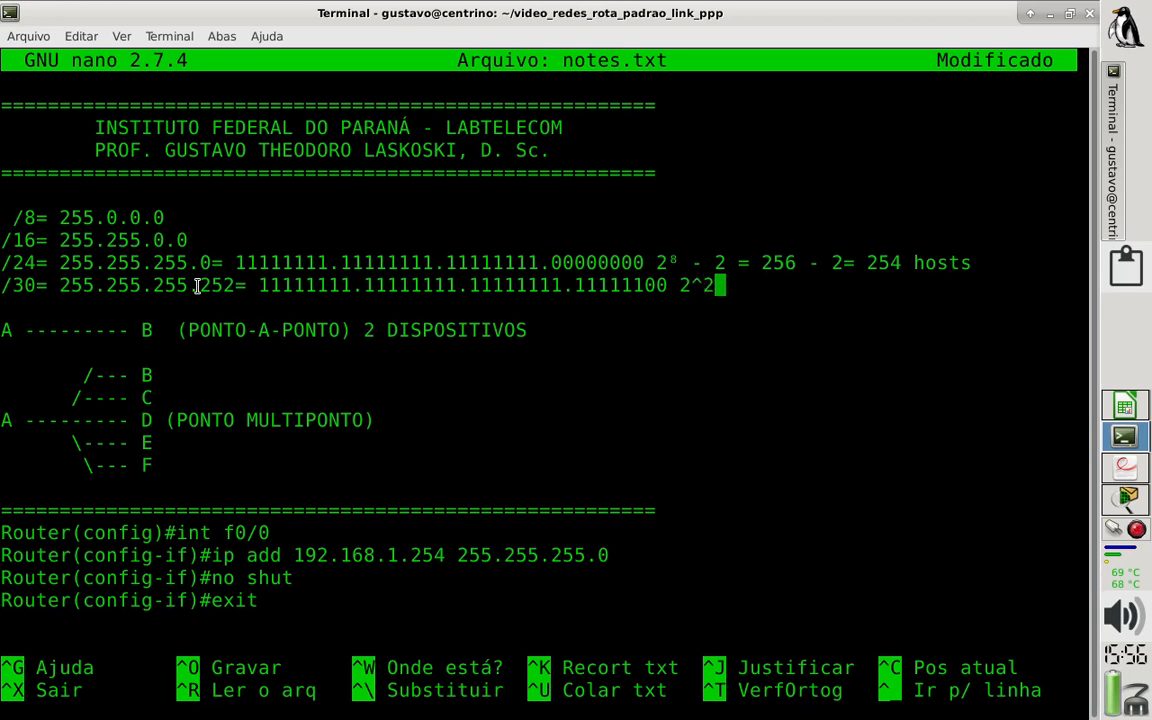
key("BackSpace")
key("BackSpace")
type("² - 2")
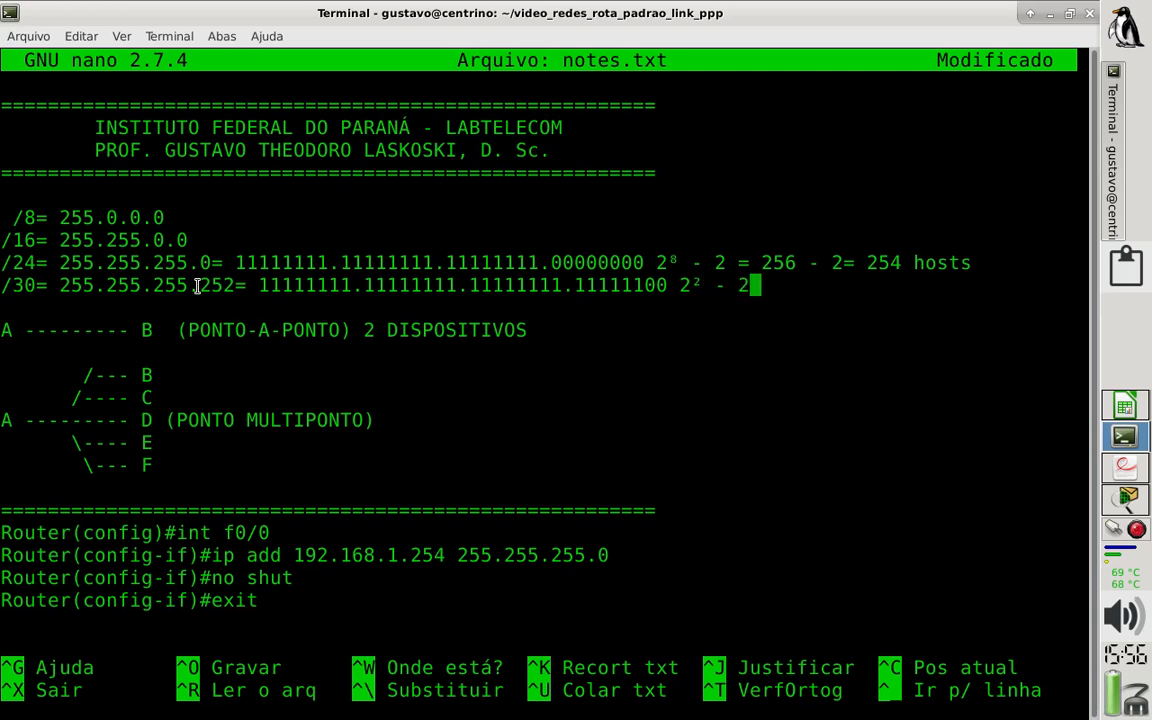
type(" =")
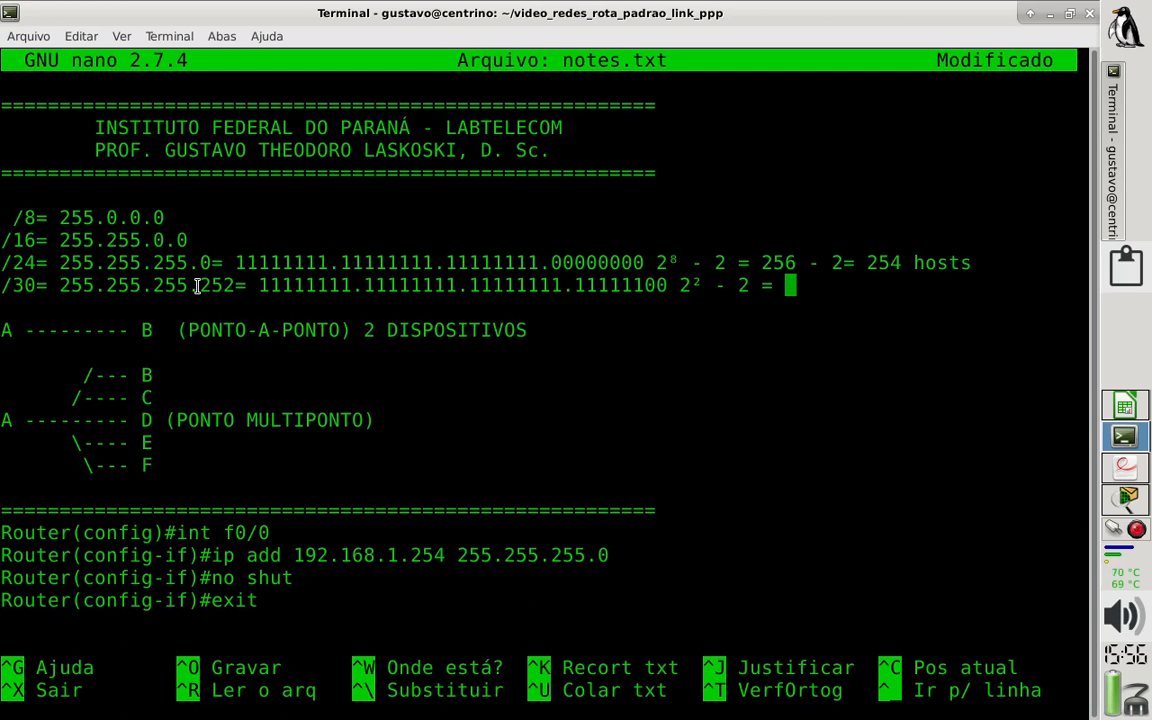
type(" 2 hosts")
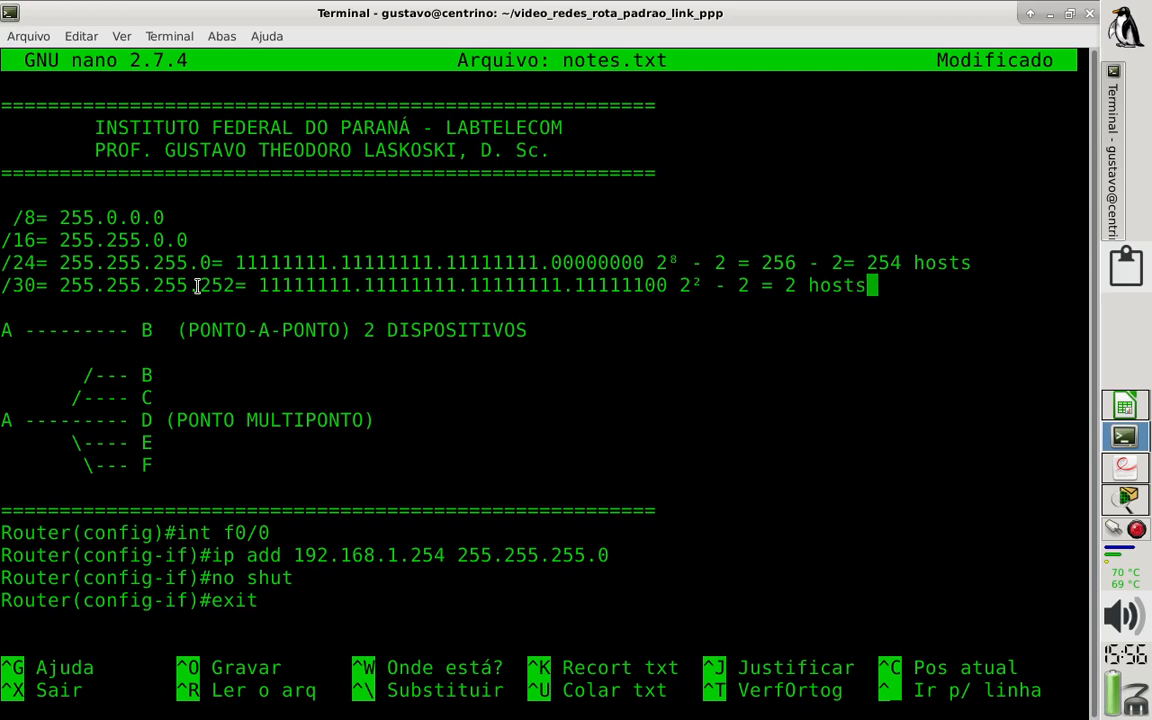
key("ctrl+o")
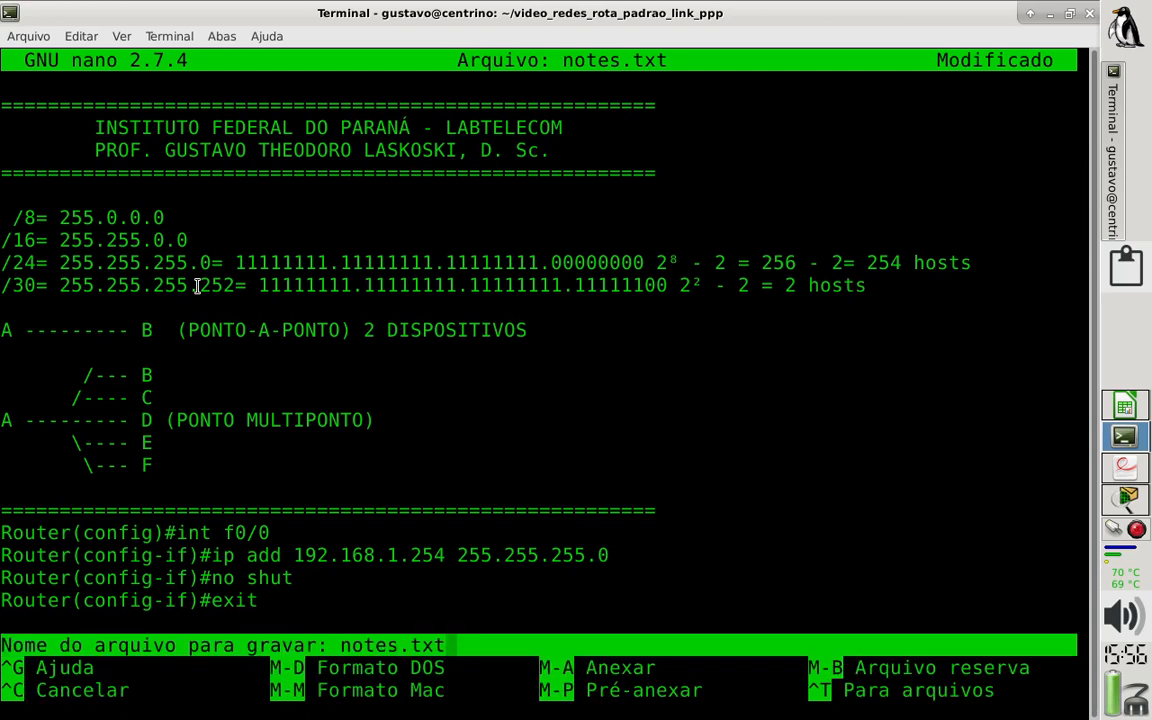
key("Return")
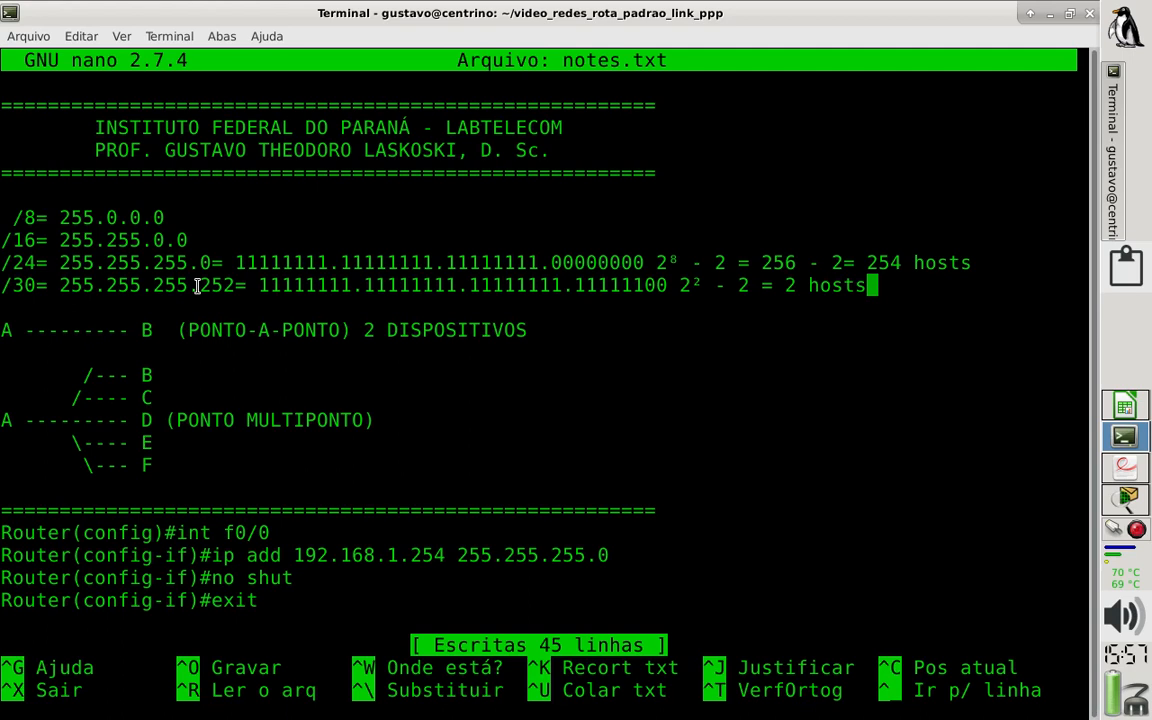
Highlight the point-to-point line (PONTO-A-PONTO, 2 DISPOSITIVOS) below the /30 entry in the notes.
left_click_drag(527, 331, 2, 331)
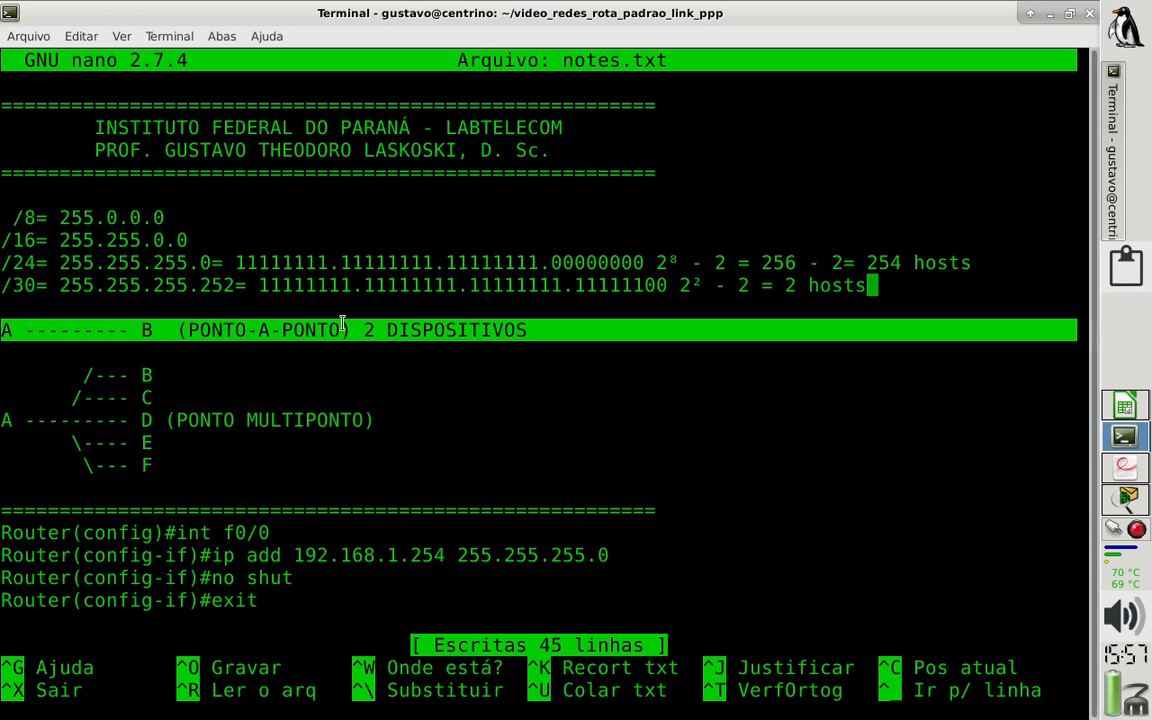
key("ctrl+o")
key("Return")
left_click(543, 418)
key("Down")
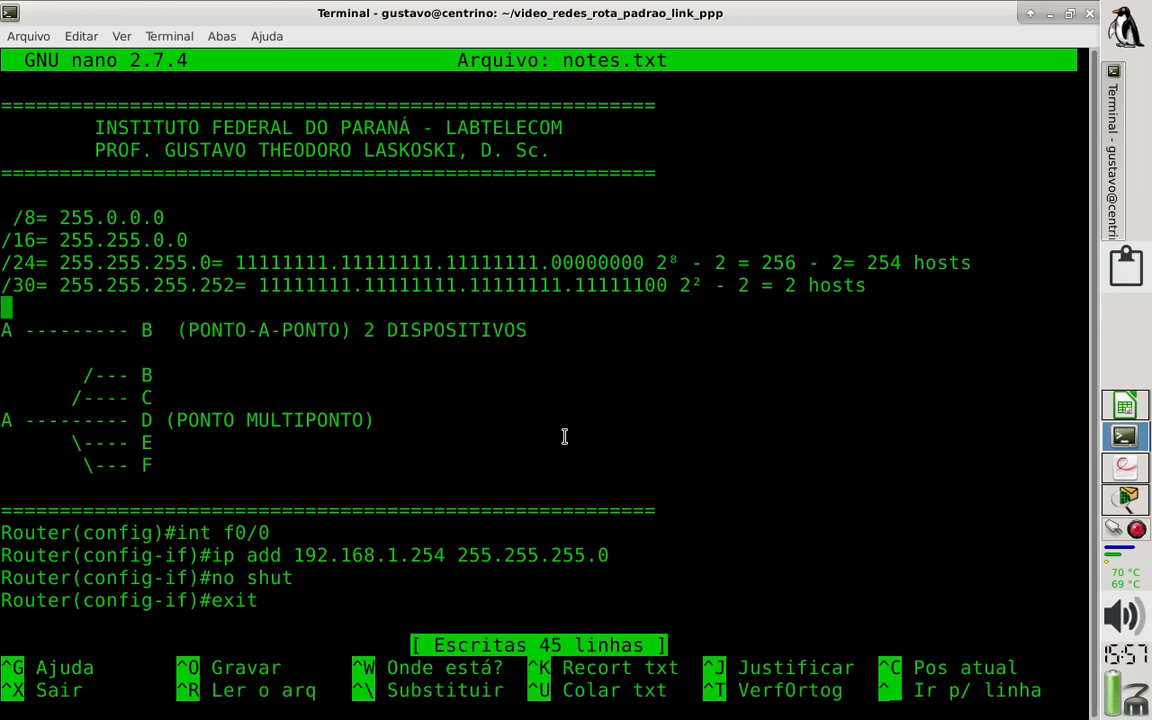
key("Down")
key("Down")
Switch to the link_30.ods spreadsheet and go to the question about possible /30 subnets within a class C (/24) address.
left_click(1127, 410)
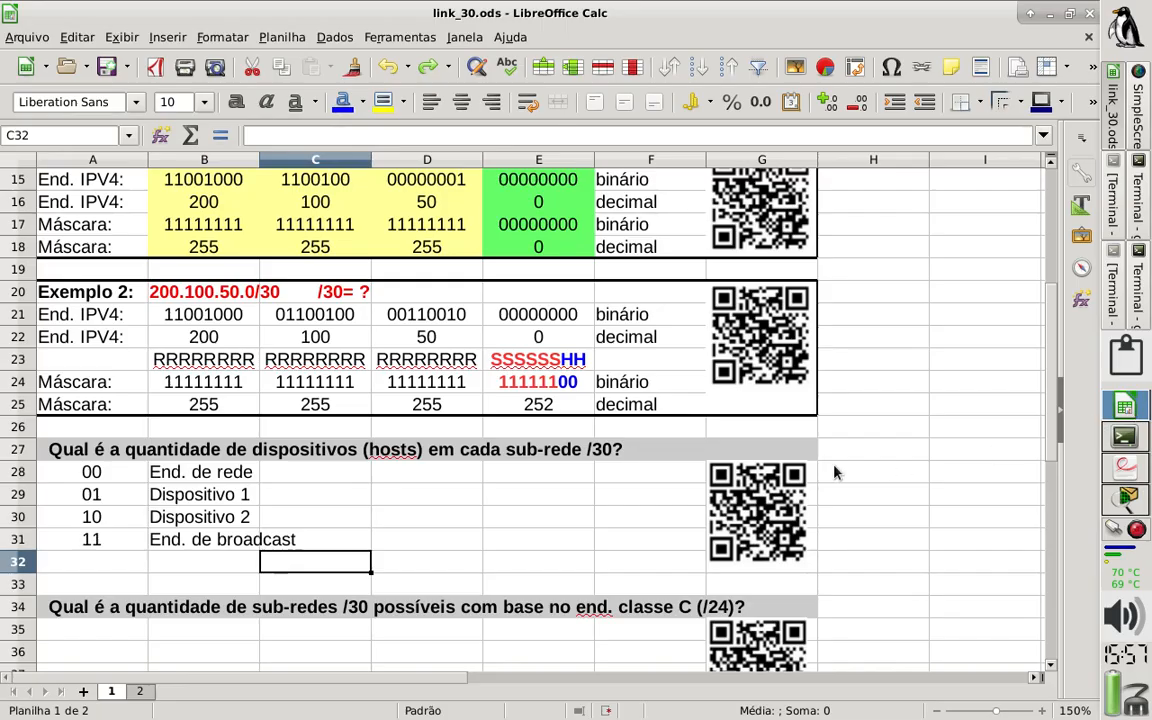
key("Down")
key("Down")
key("Down")
key("Down")
key("Down")
key("Down")
key("Down")
key("Down")
key("Down")
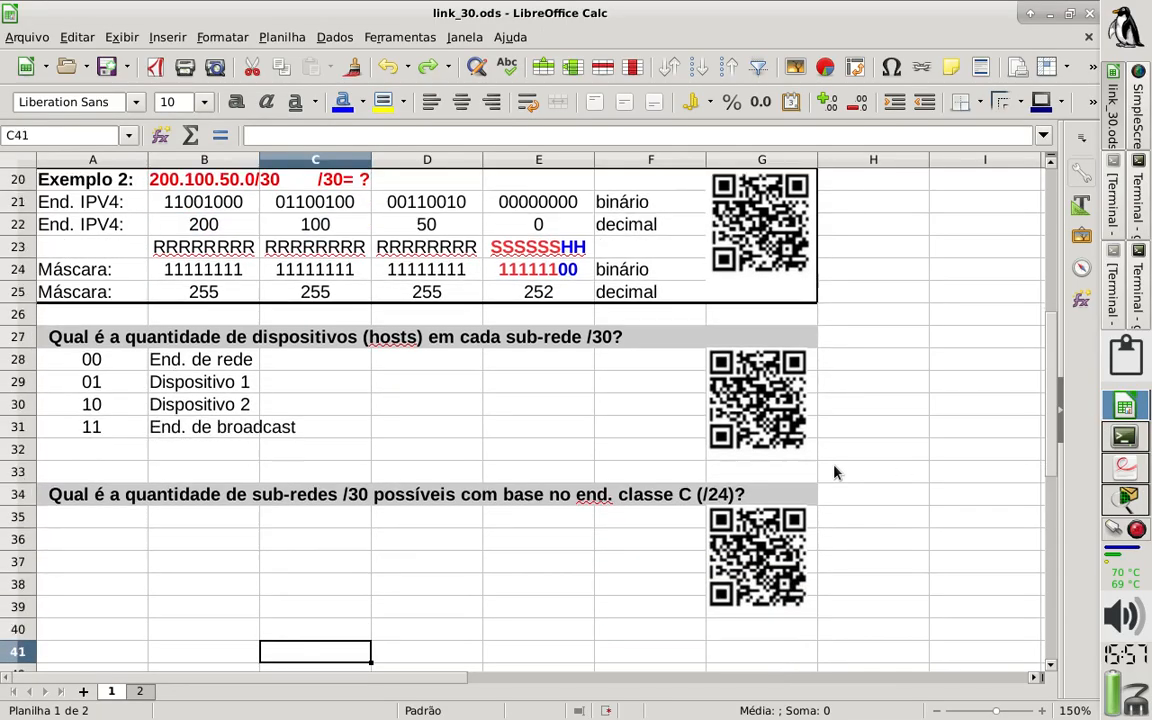
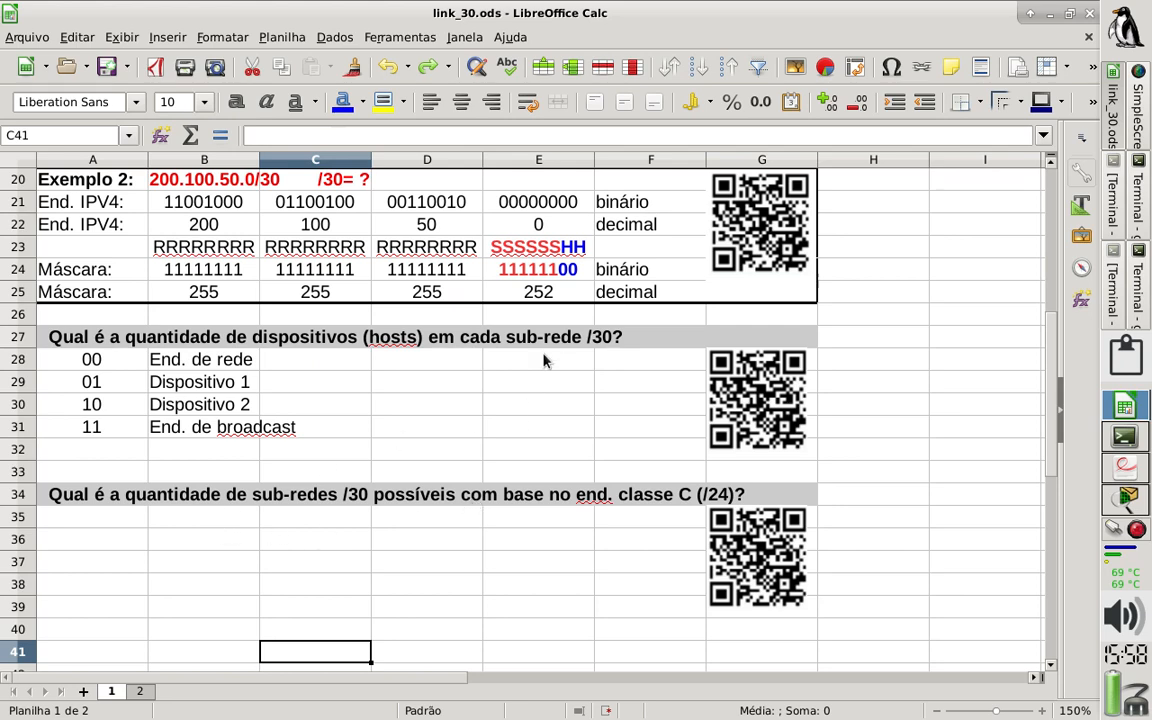
Enter the subnet bit pattern SSSSSS in cell A35 and center it.
left_click(508, 256)
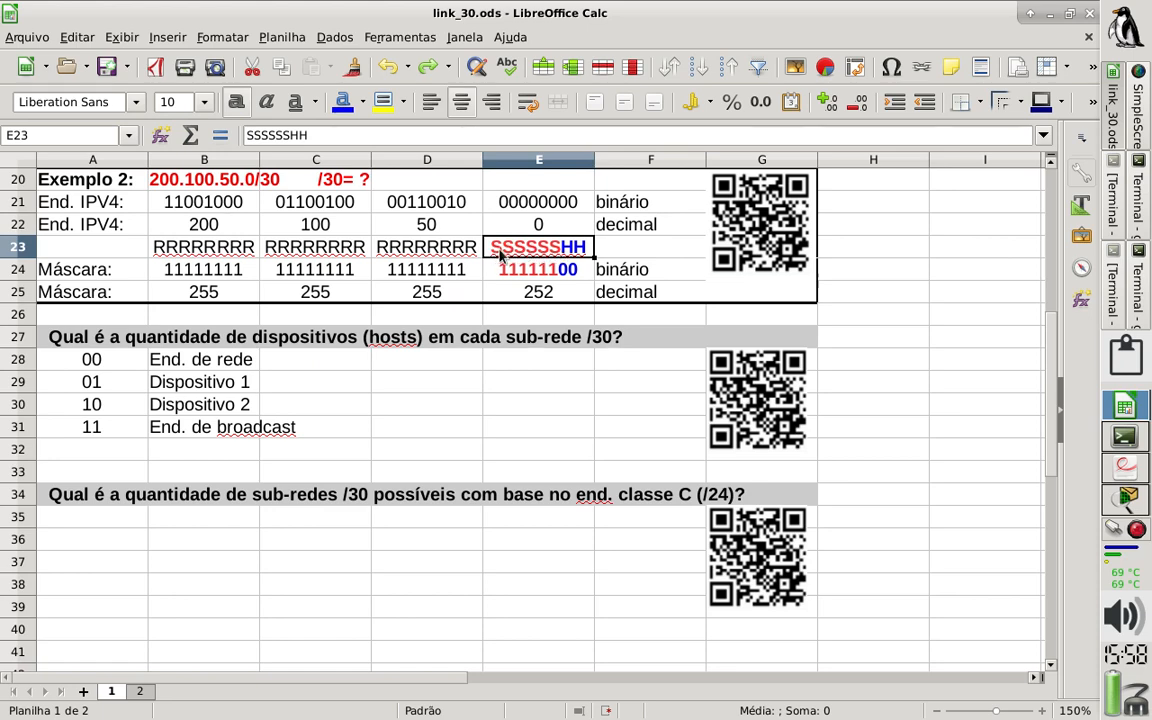
left_click(118, 522)
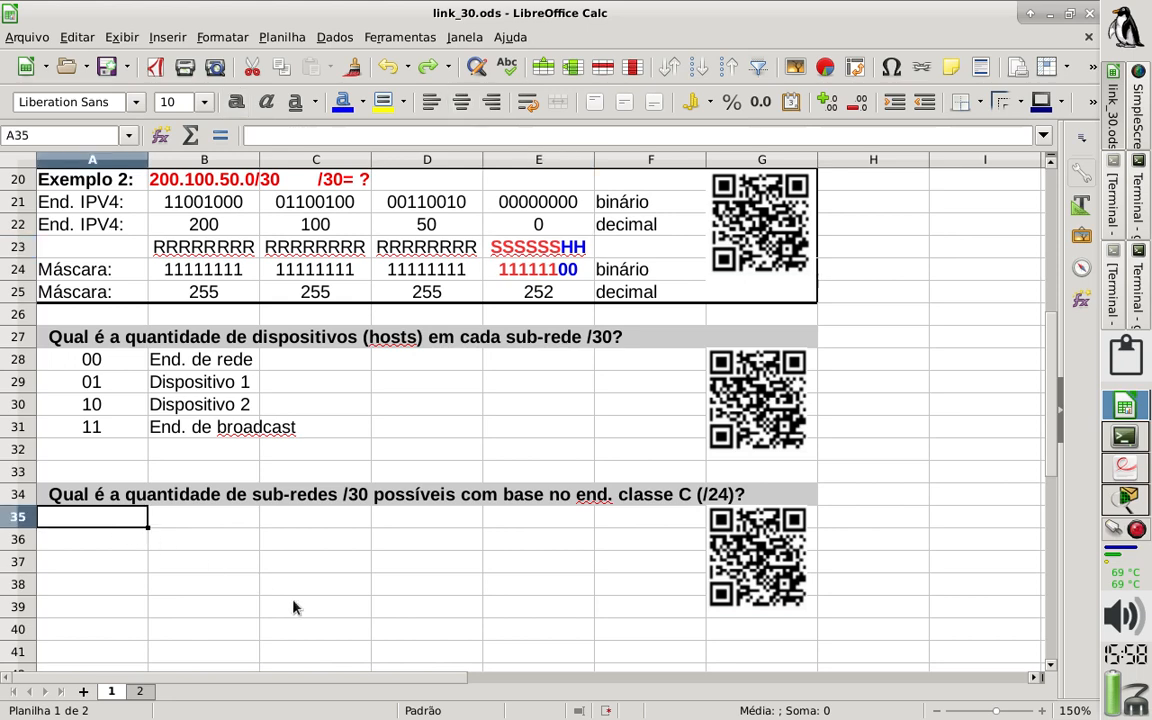
type("SSSSSS")
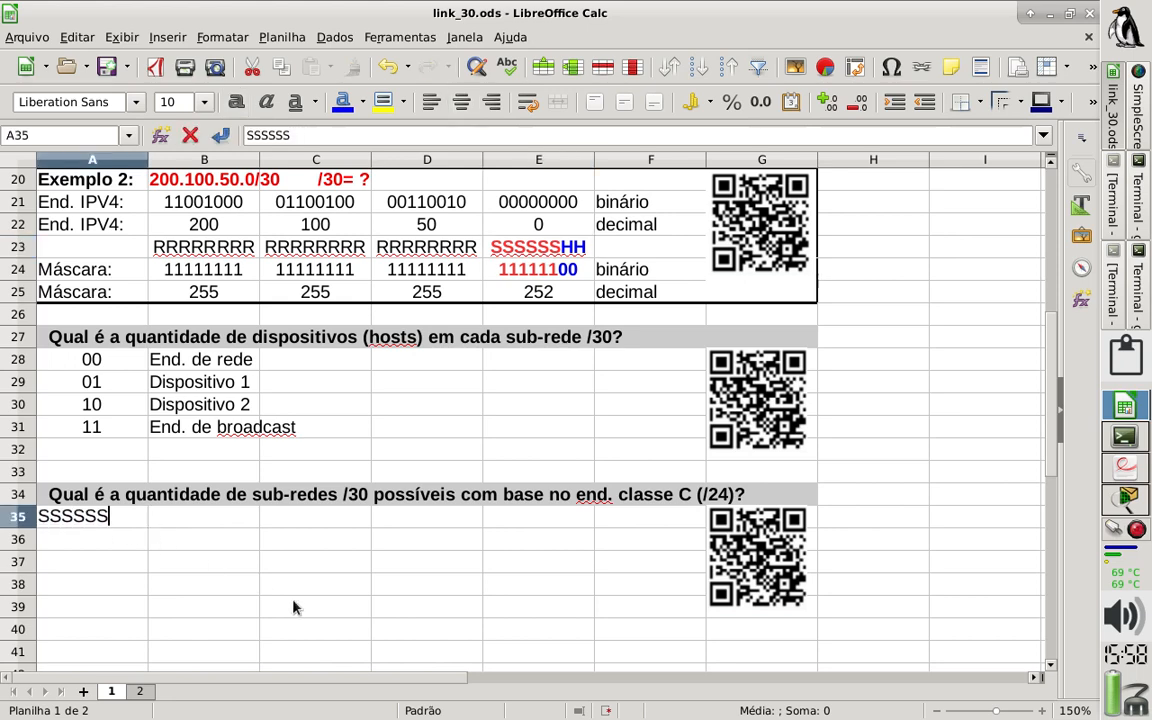
key("Return")
key("Up")
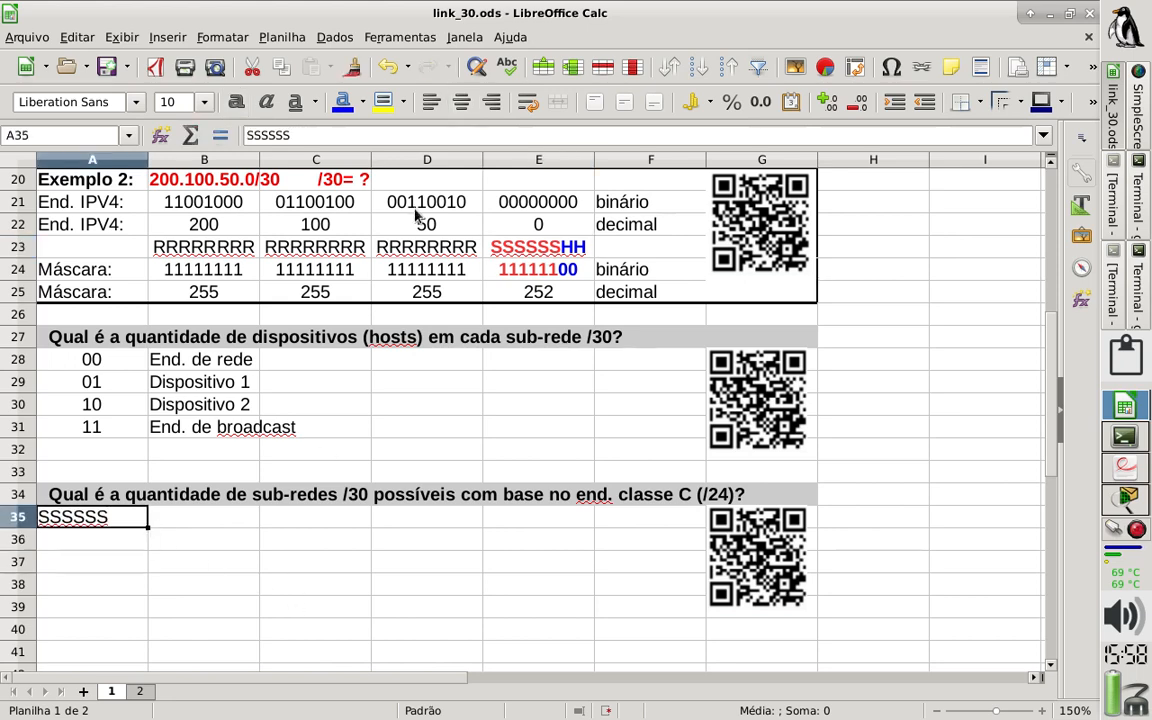
left_click(461, 101)
left_click(95, 543)
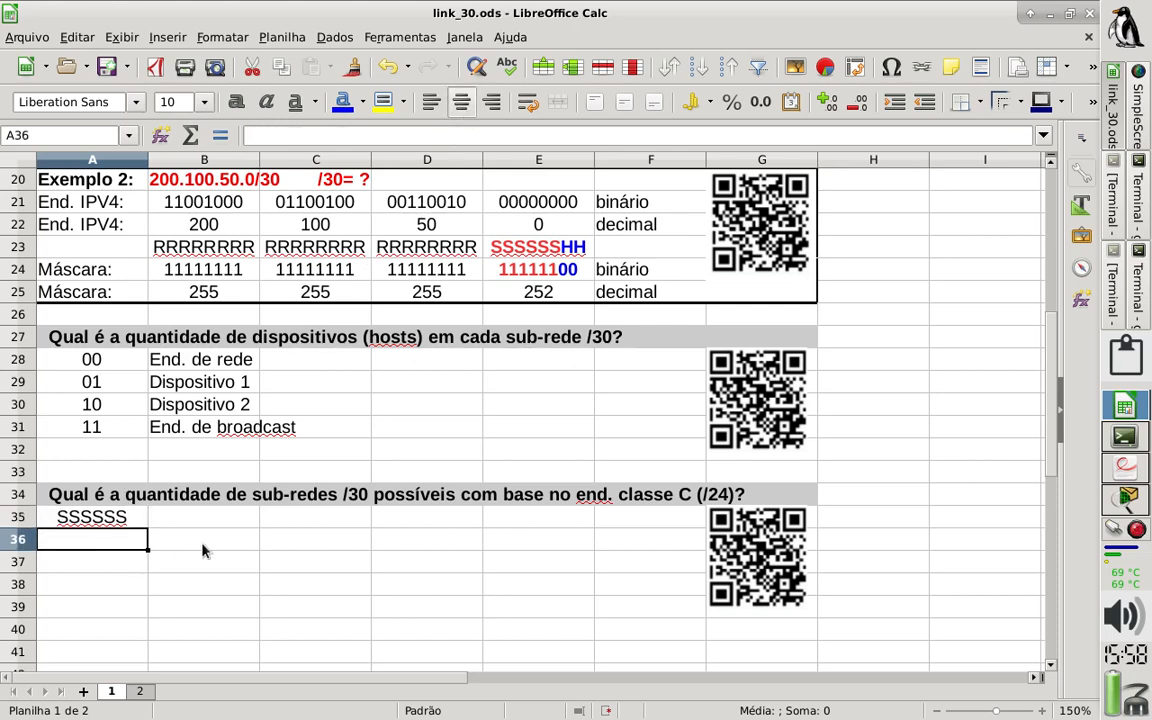
type("00000")
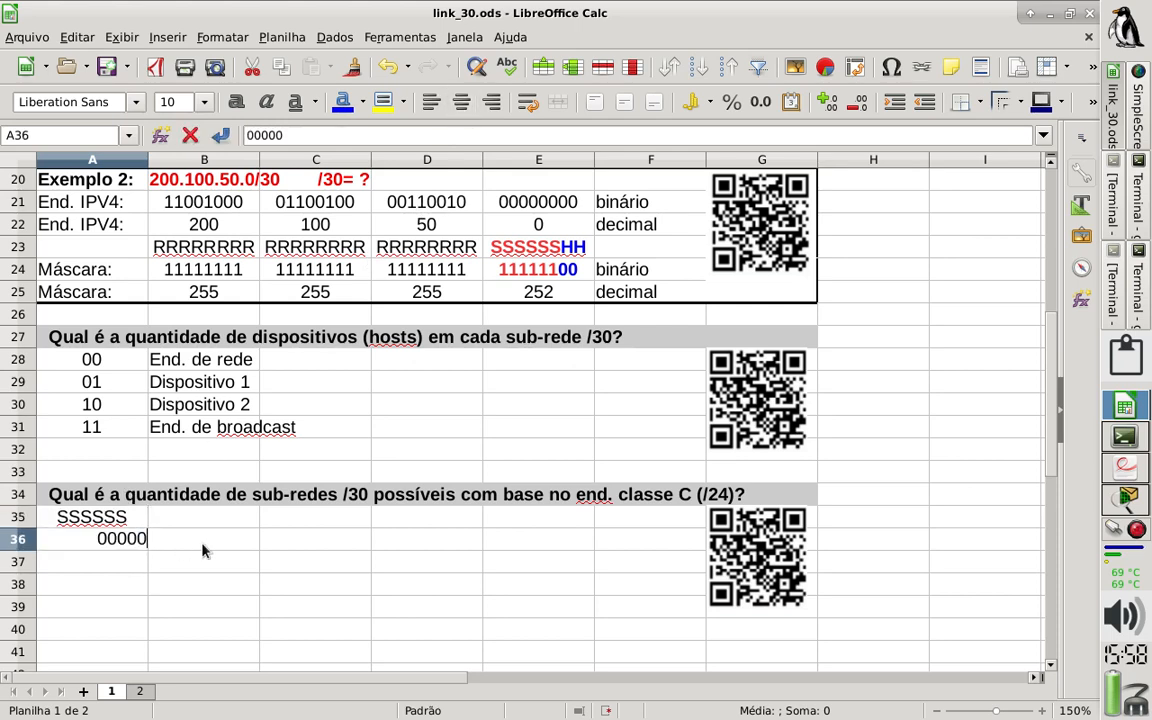
type("00")
key("BackSpace")
key("Return")
key("Up")
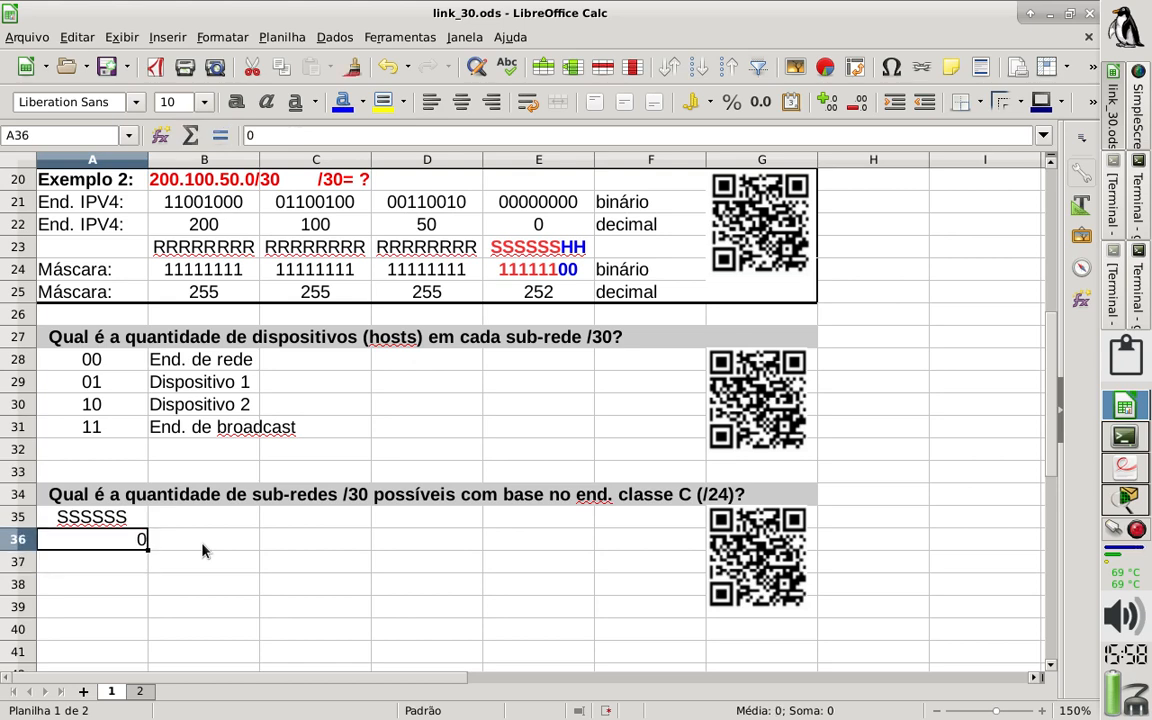
Copy the 00 cell A28 over cell A36 and extend its content to 000000.
left_click(89, 363)
key("ctrl+c")
left_click(113, 540)
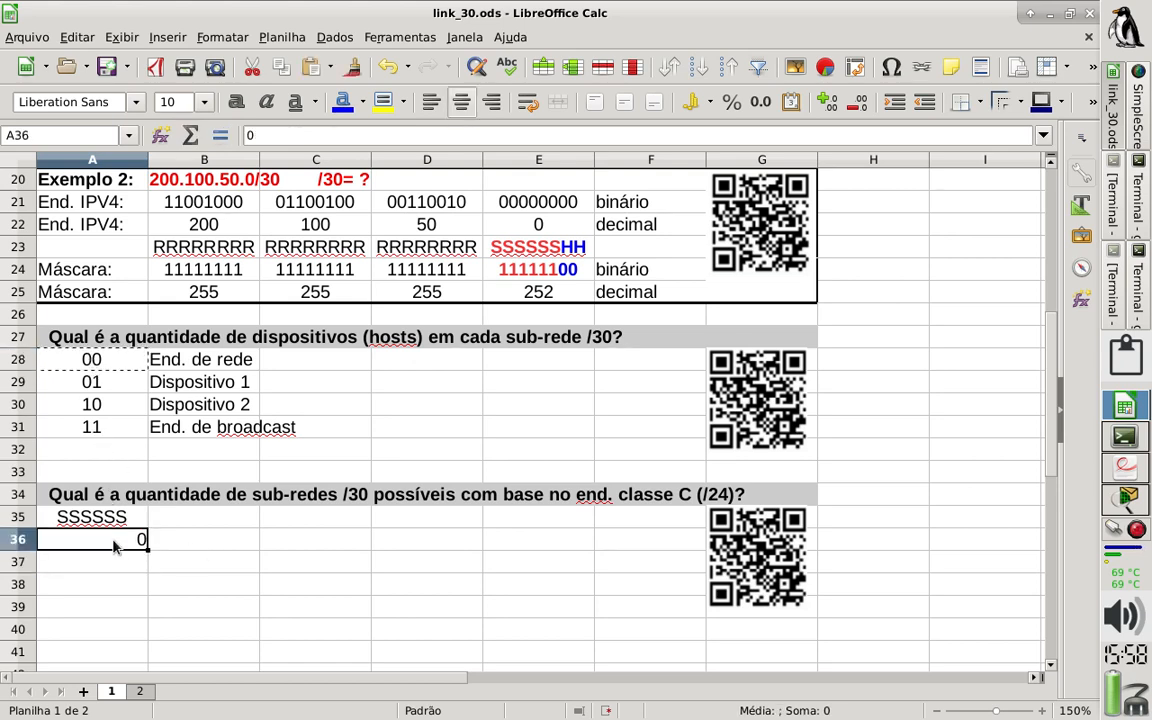
key("ctrl+v")
key("Return")
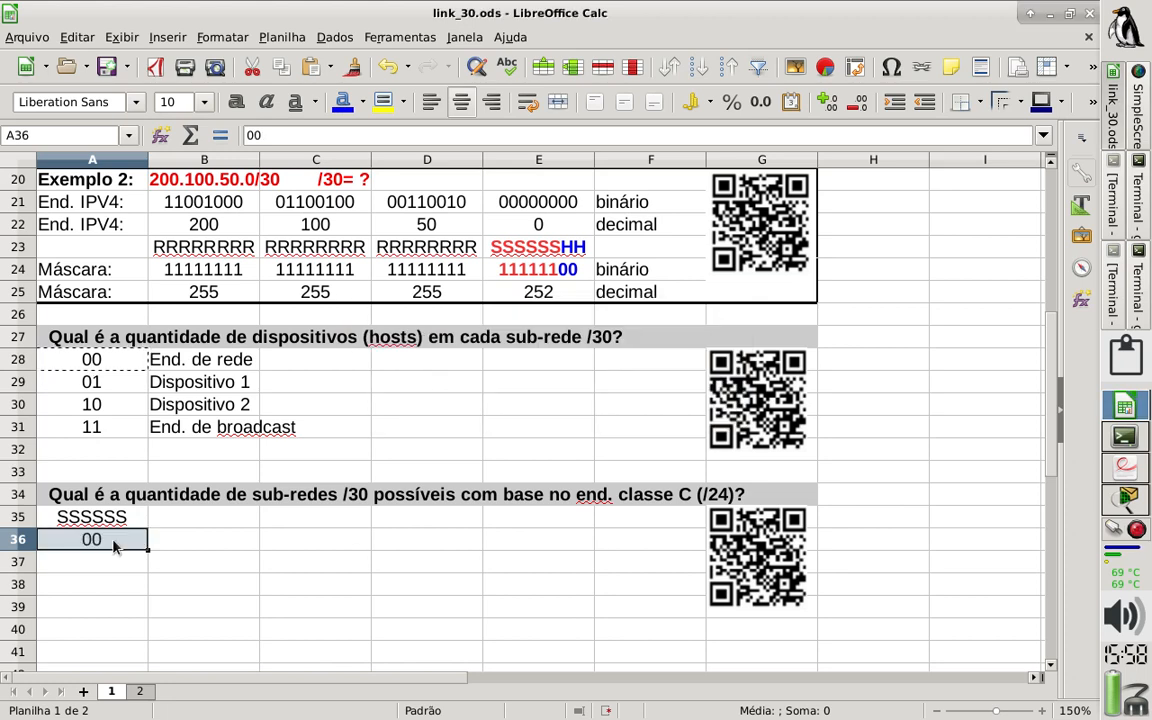
double_click(113, 541)
type("0000")
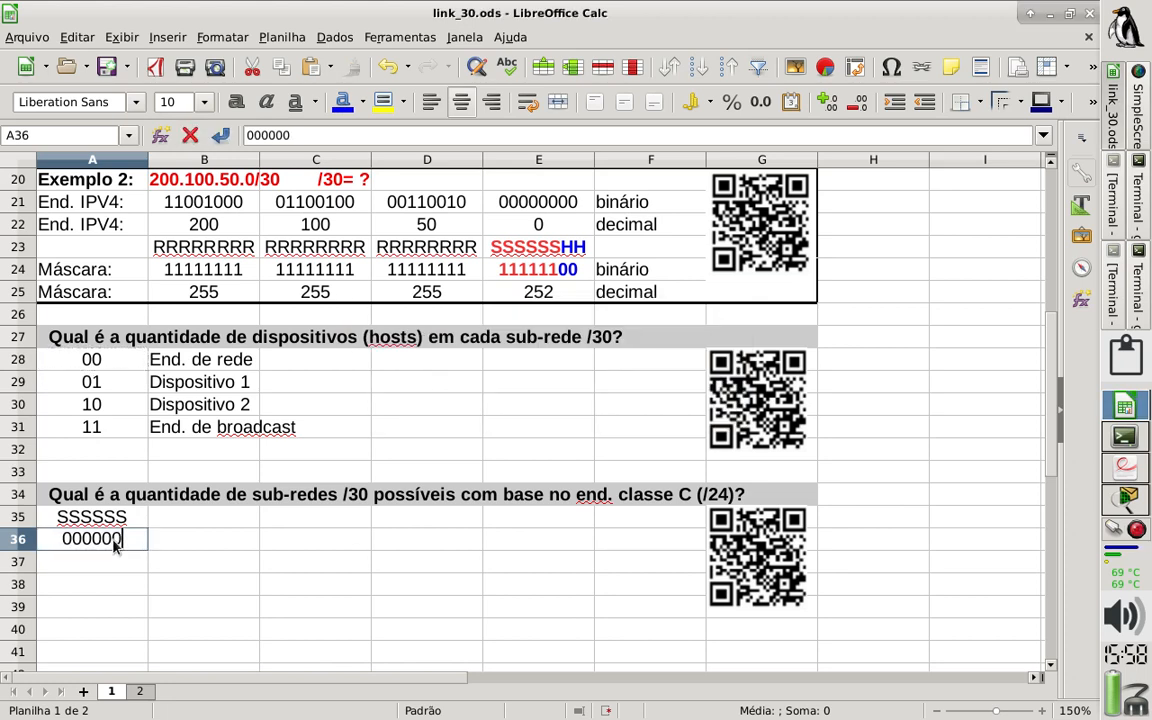
key("Return")
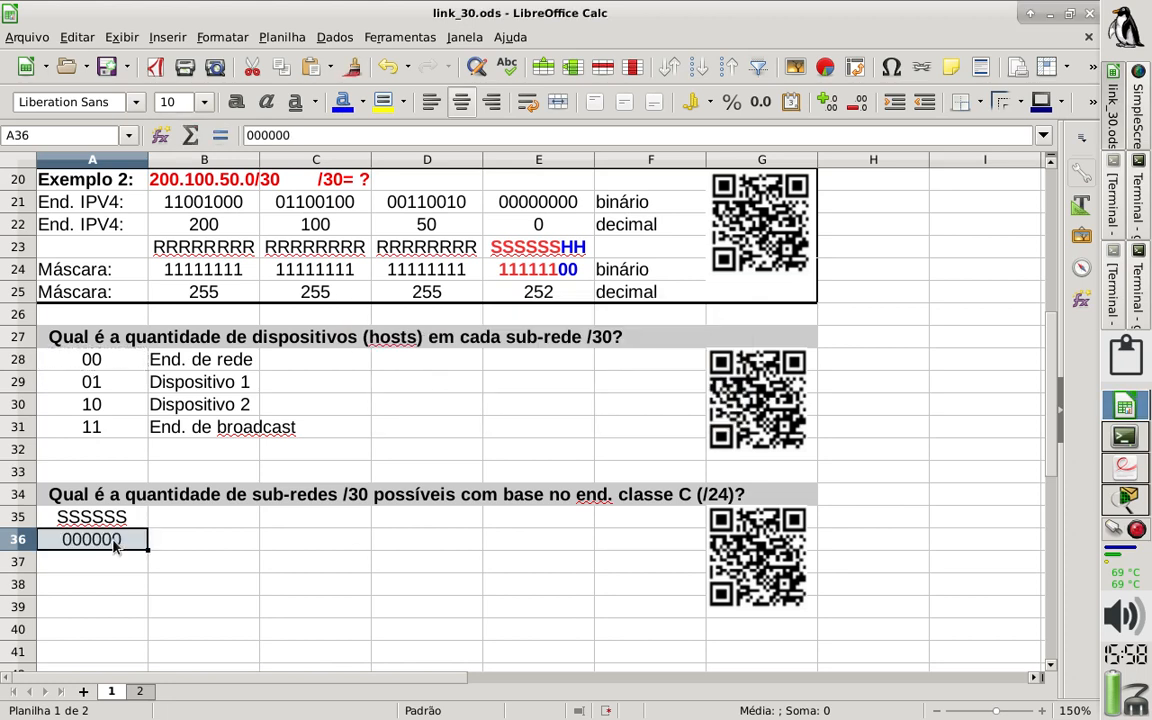
Fill cells A37:A41 with copies of the 000000 entry.
key("Down")
key("shift+Down")
key("shift+Down")
key("shift+Down")
key("shift+Down")
key("ctrl+v")
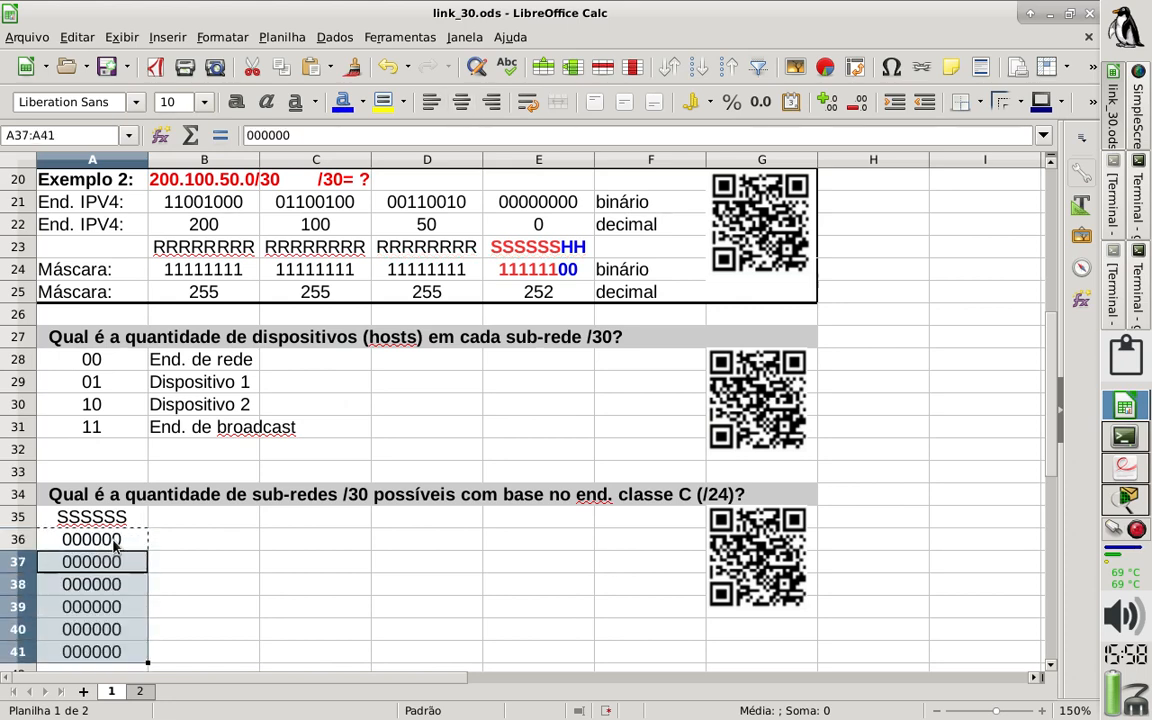
key("Return")
key("Return")
Change the last digit of cell A37 so the entry reads 000001.
left_click(108, 561)
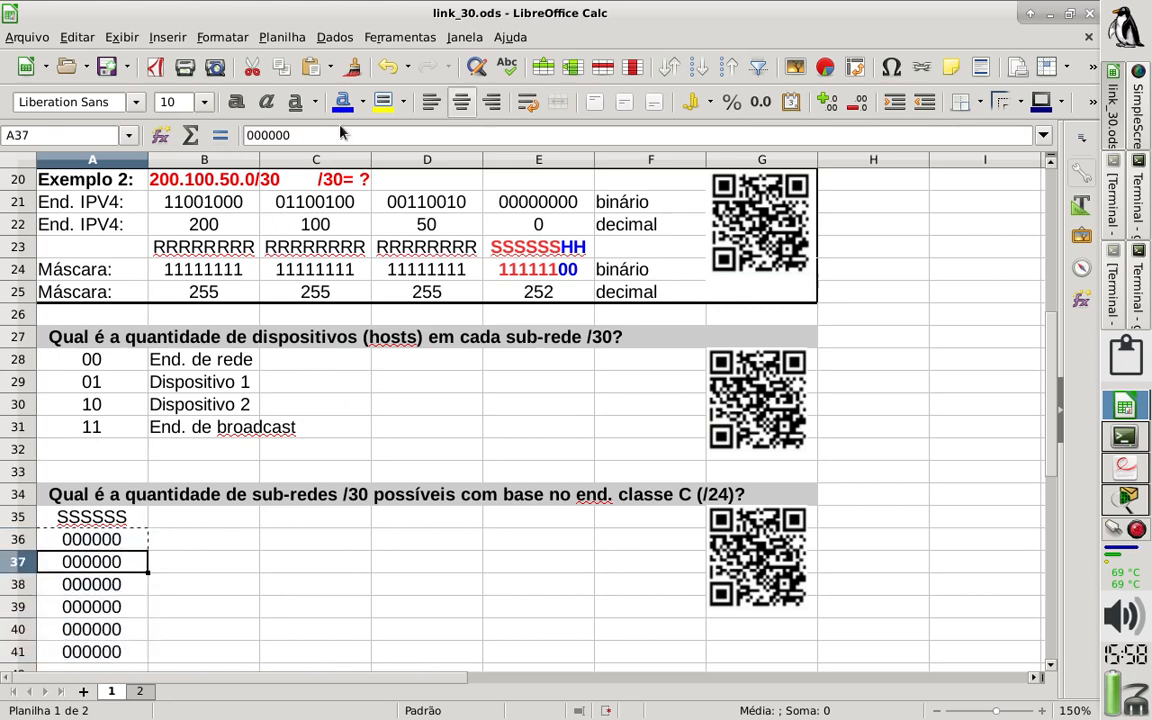
left_click(334, 135)
key("BackSpace")
type("1")
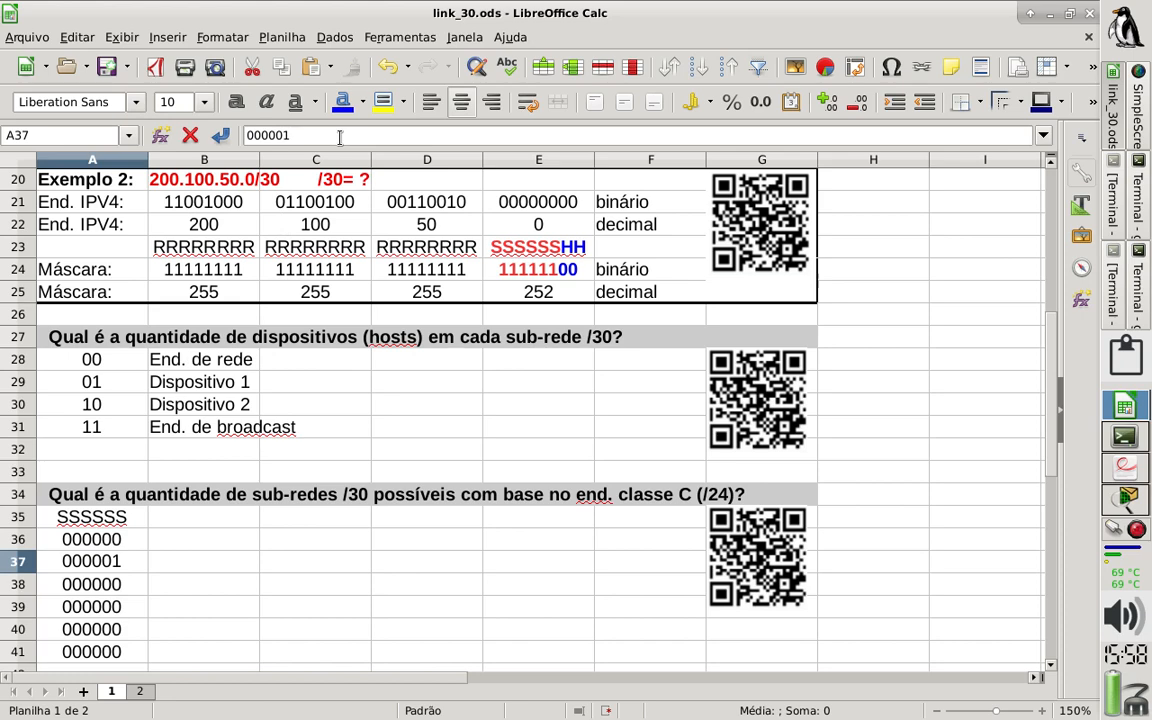
key("Return")
left_click(339, 135)
key("BackSpace")
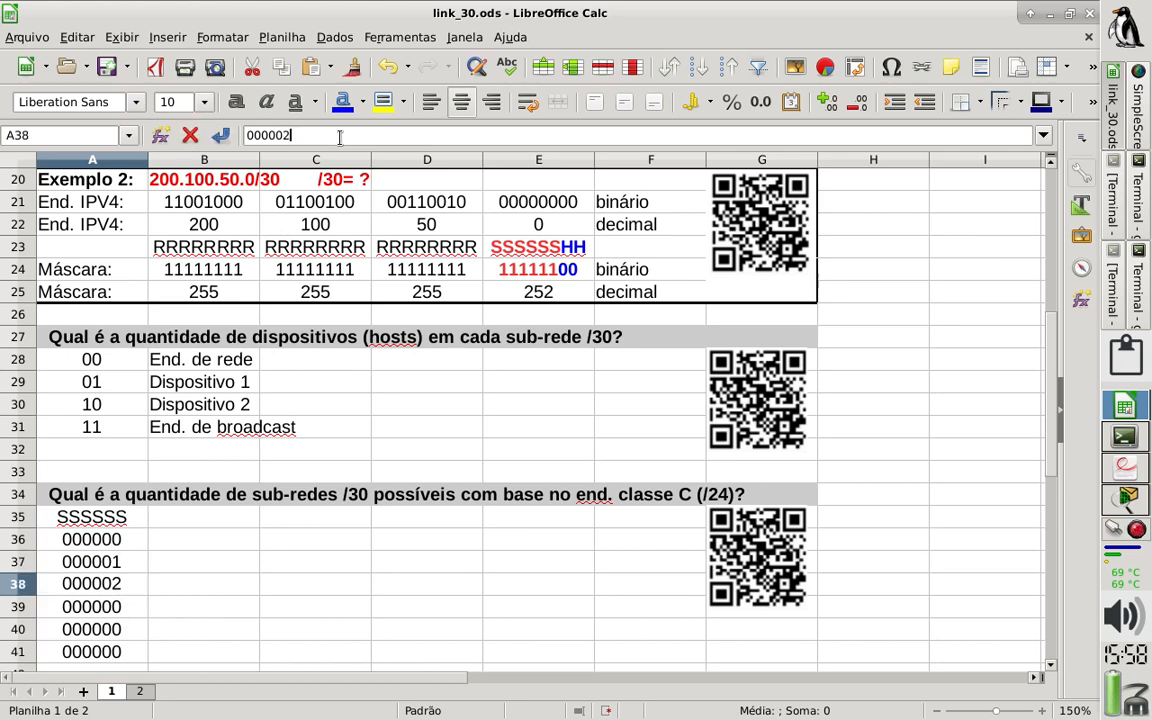
type("2")
key("Return")
Set the subnet entry in cell A38 to 000010.
key("Up")
left_click(339, 135)
key("BackSpace")
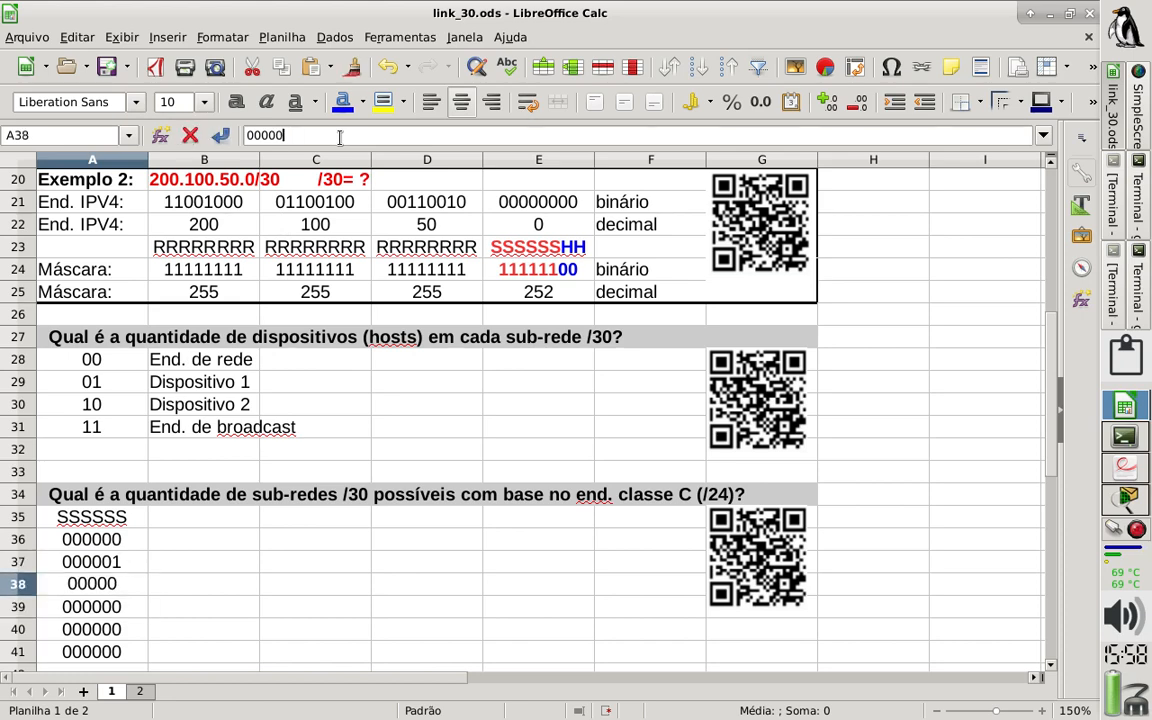
type("10")
key("Return")
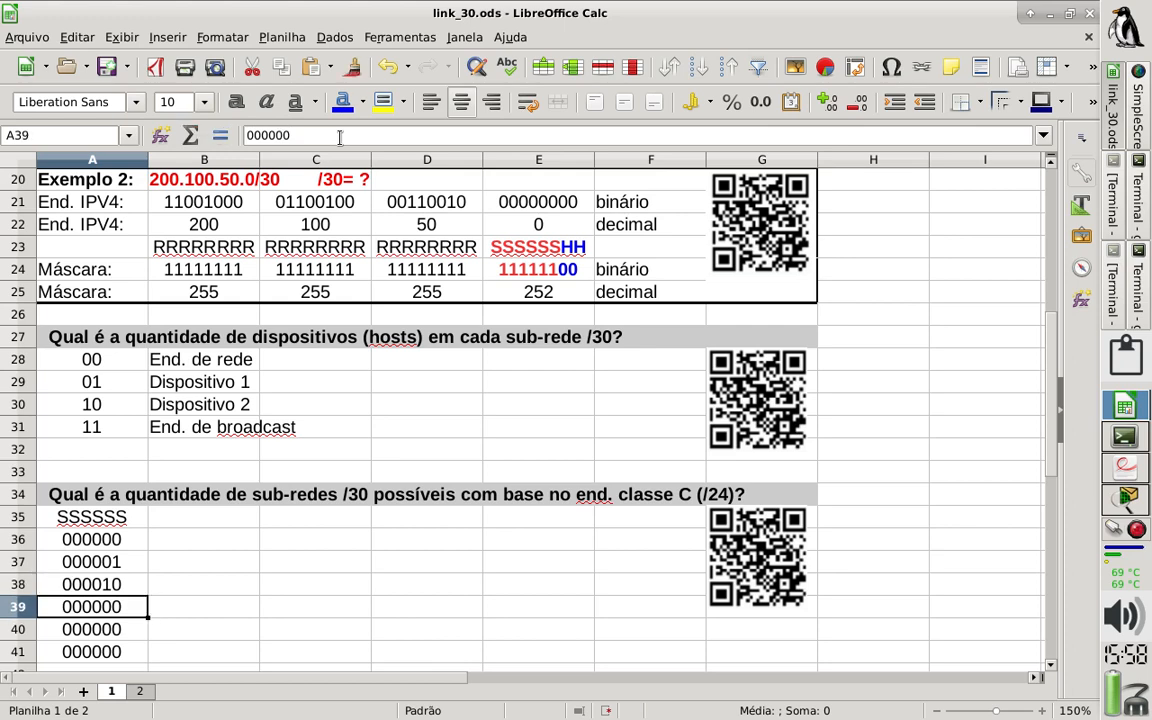
Set the subnet entry in cell A39 to 000011.
left_click(339, 135)
key("BackSpace")
key("BackSpace")
type("11")
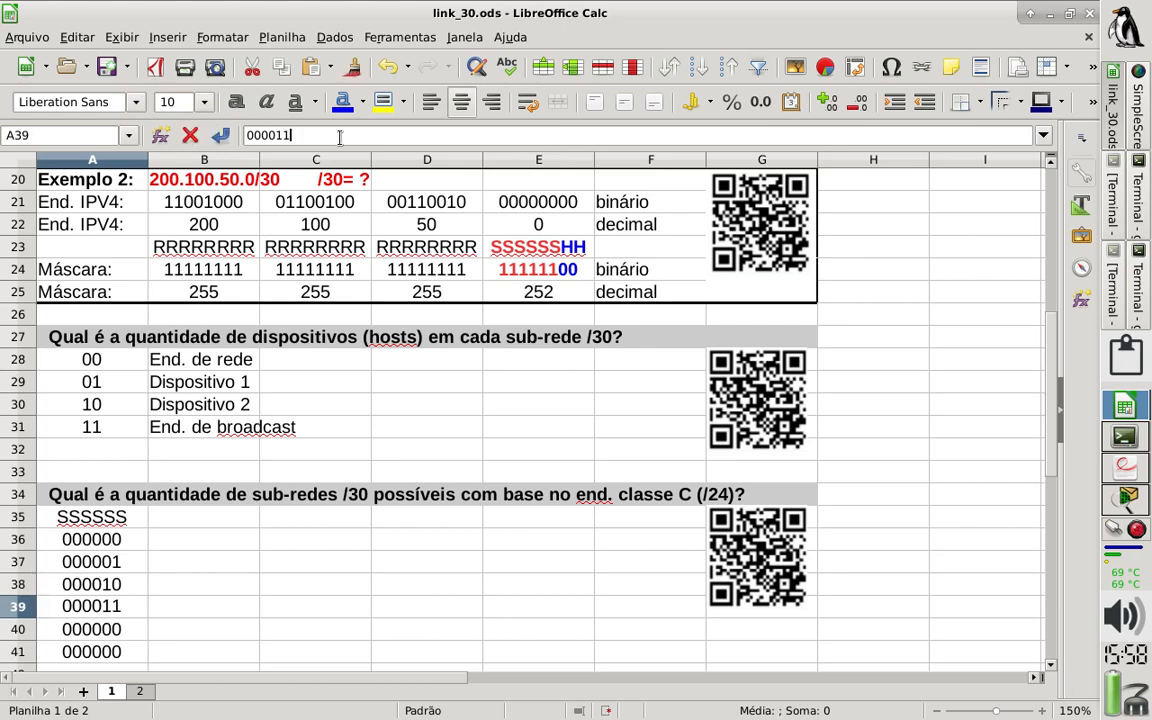
key("Return")
Set the subnet entry in cell A40 to 000100.
left_click(339, 135)
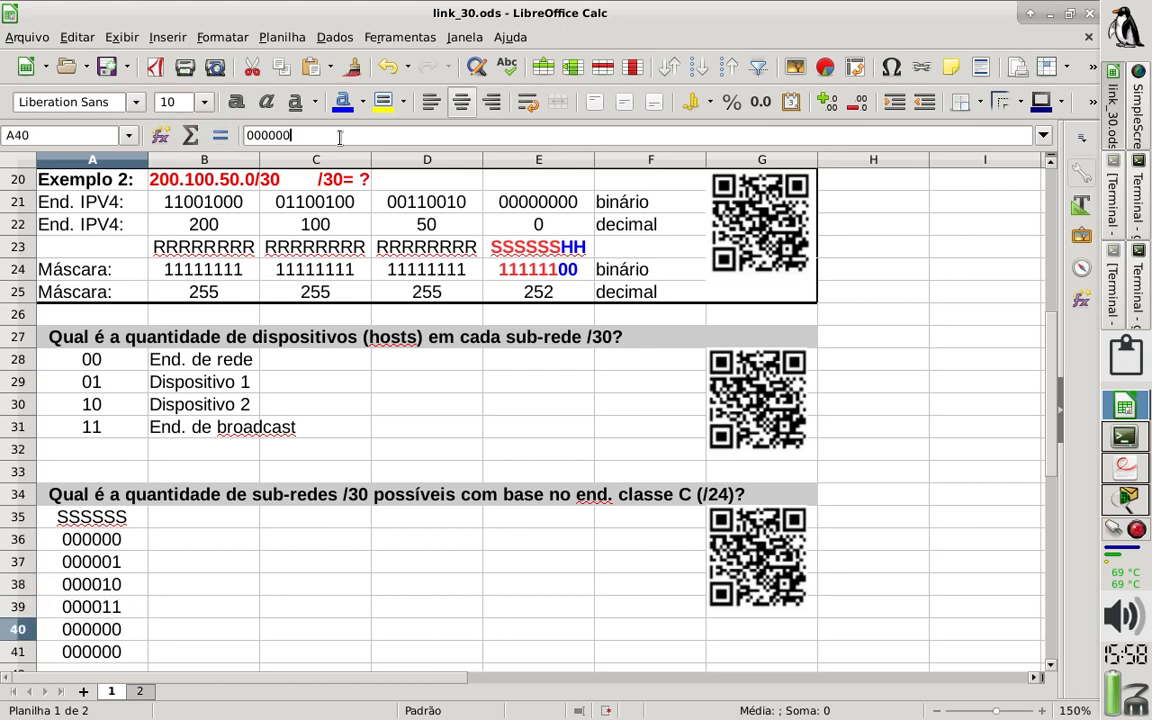
key("BackSpace")
key("BackSpace")
key("BackSpace")
type("100")
key("Return")
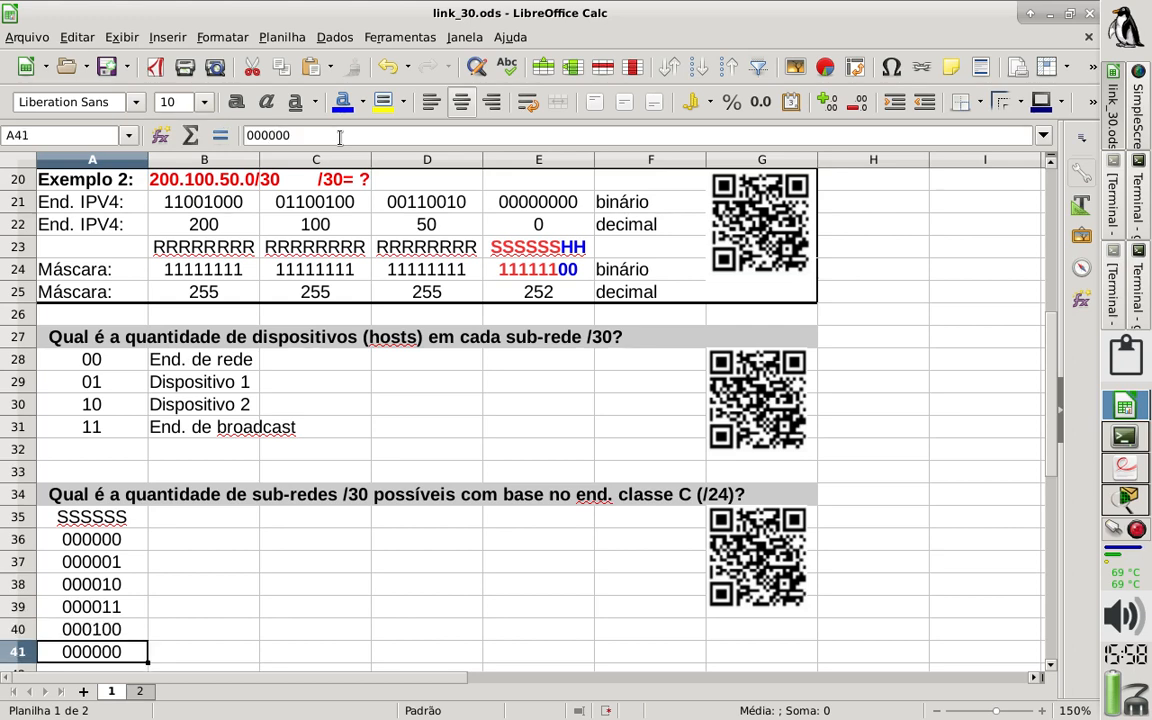
left_click(339, 135)
key("BackSpace")
key("BackSpace")
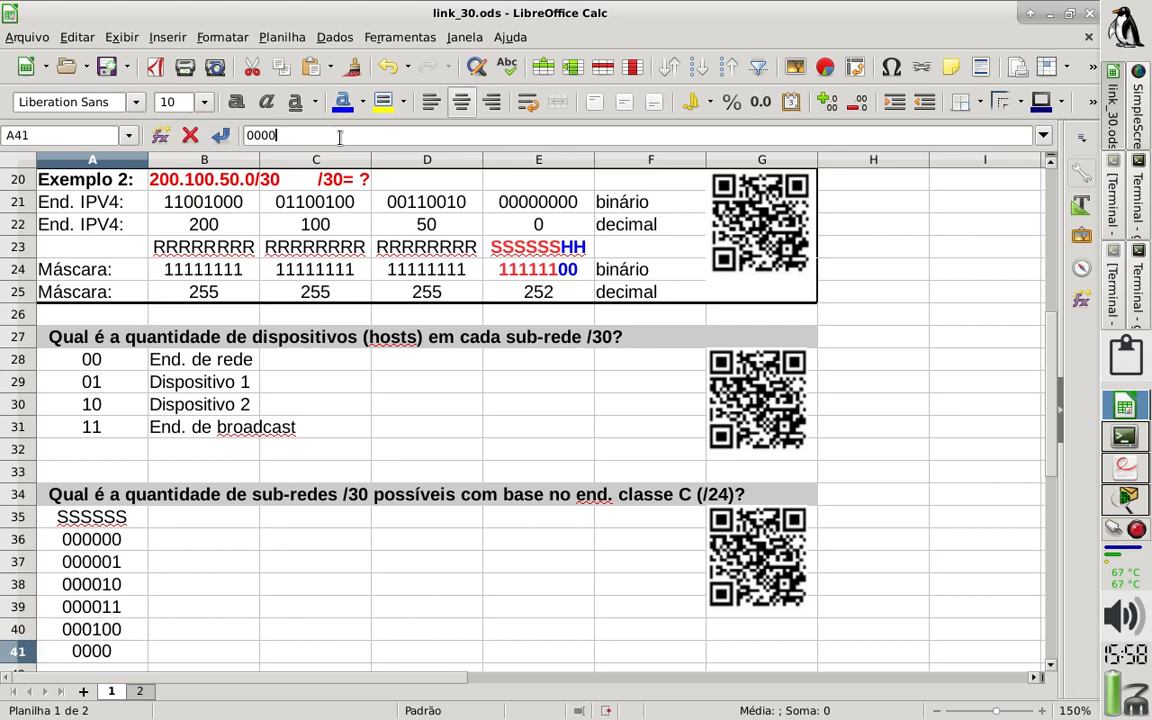
type("101")
key("Return")
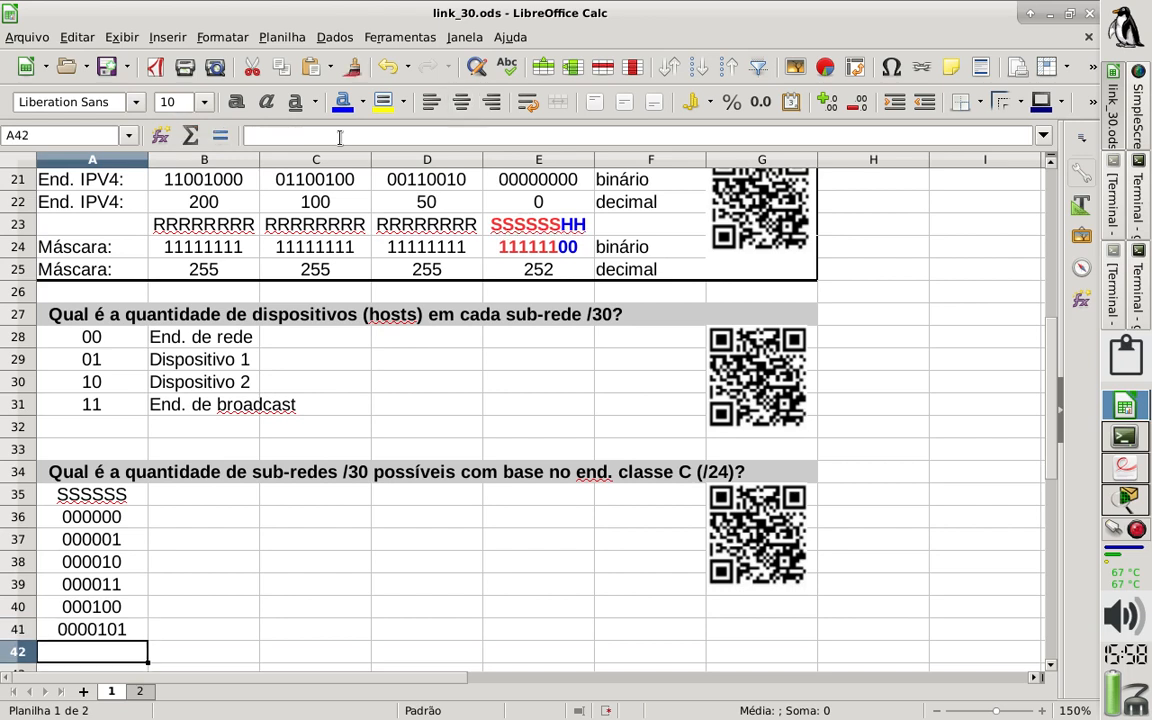
key("Up")
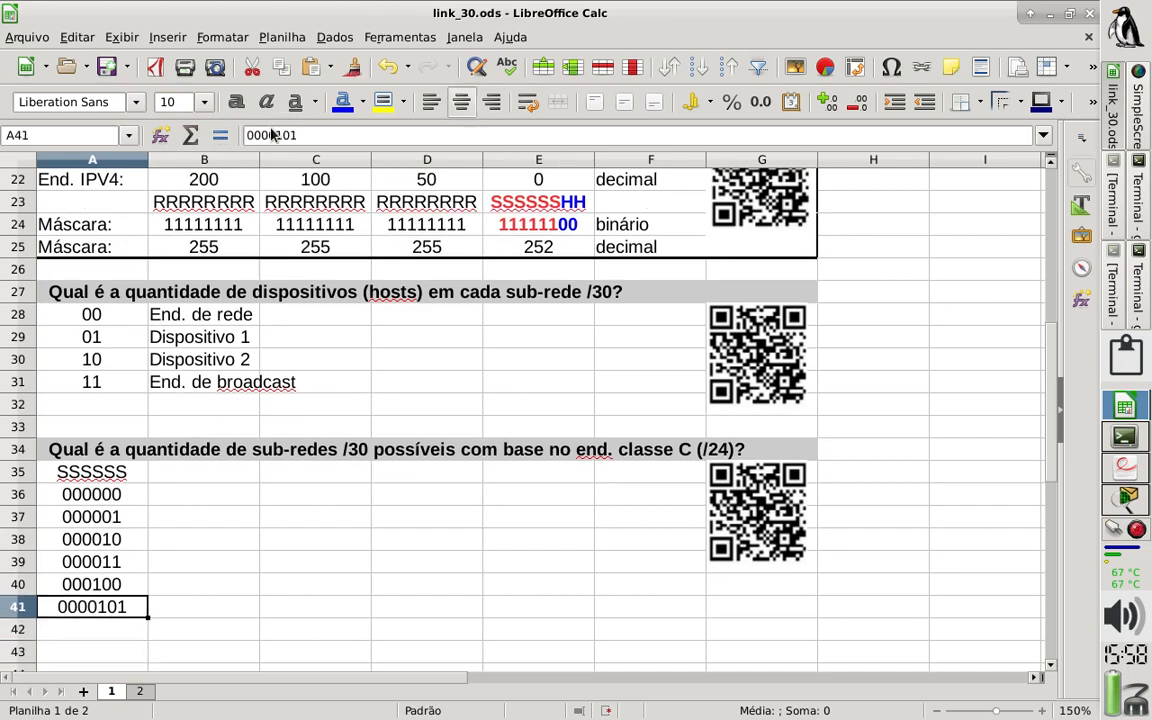
left_click(289, 135)
type("-")
key("Return")
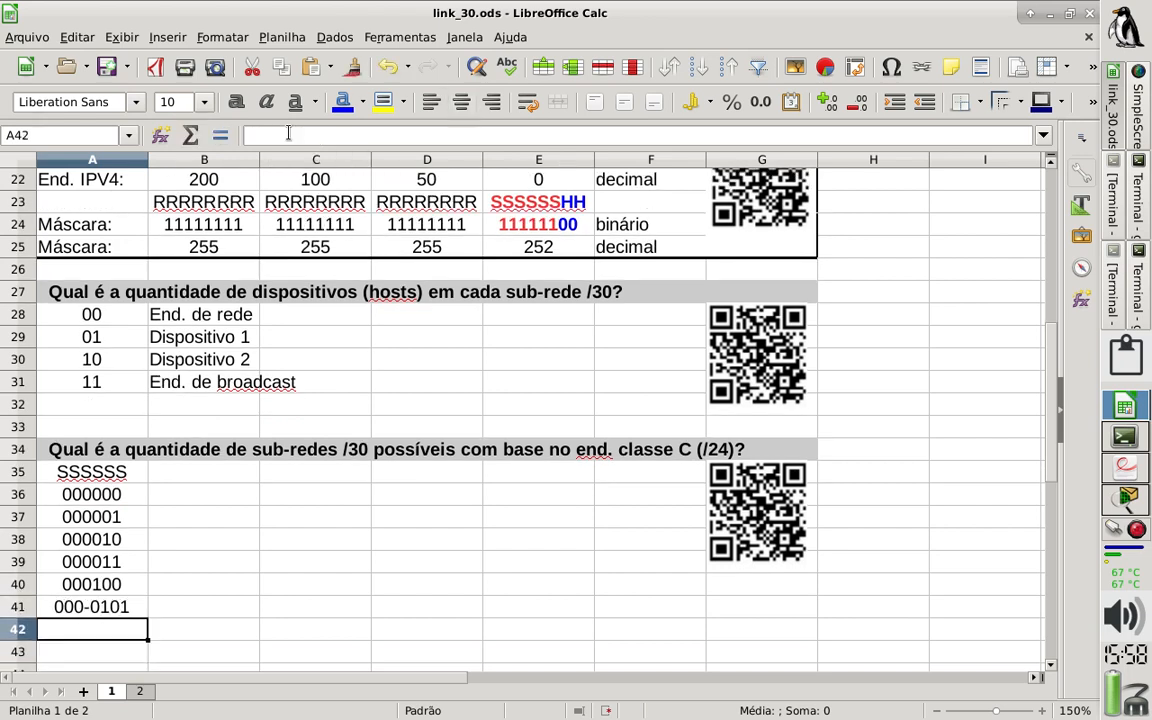
key("Up")
left_click(268, 135)
key("BackSpace")
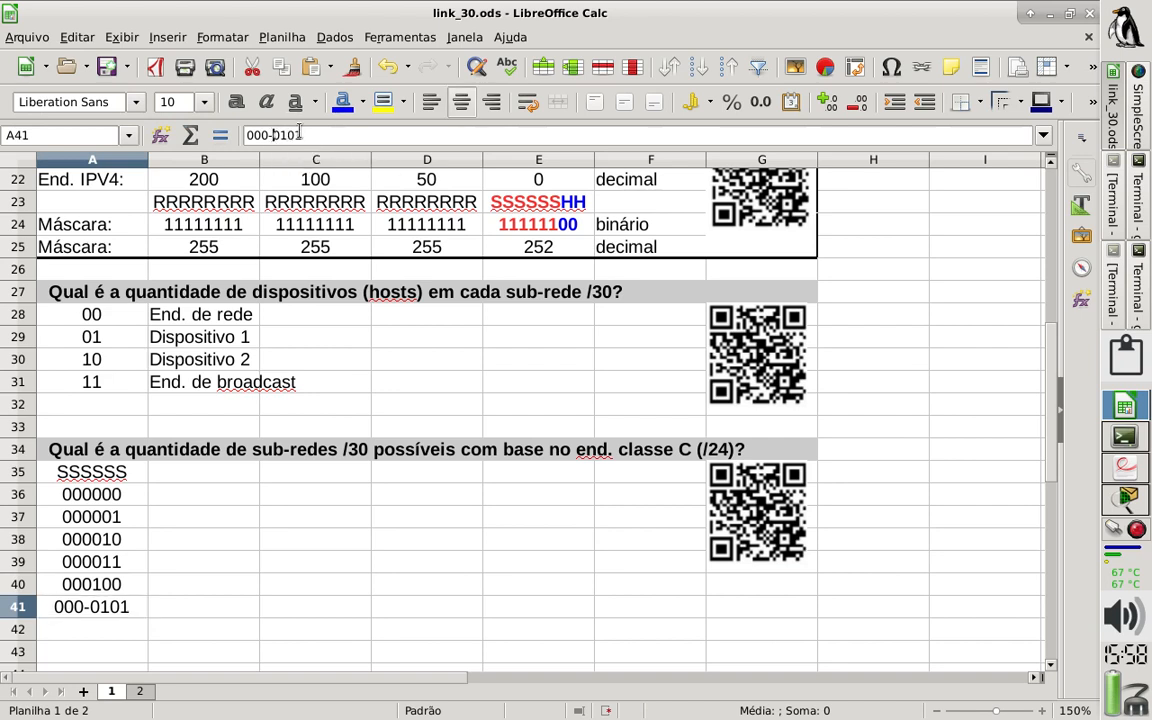
key("Return")
key("Up")
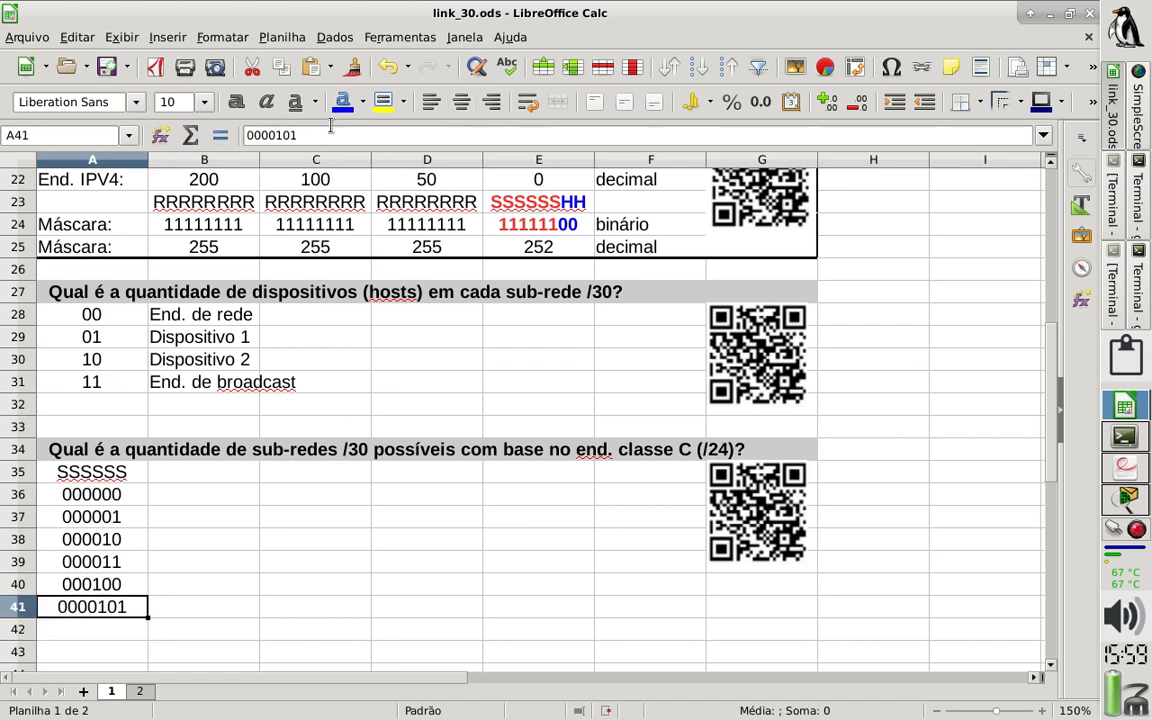
Copy cell A40 over cell A41 and change its last digit so the entry reads 000101.
key("Up")
key("ctrl+c")
key("Down")
key("ctrl+v")
key("Return")
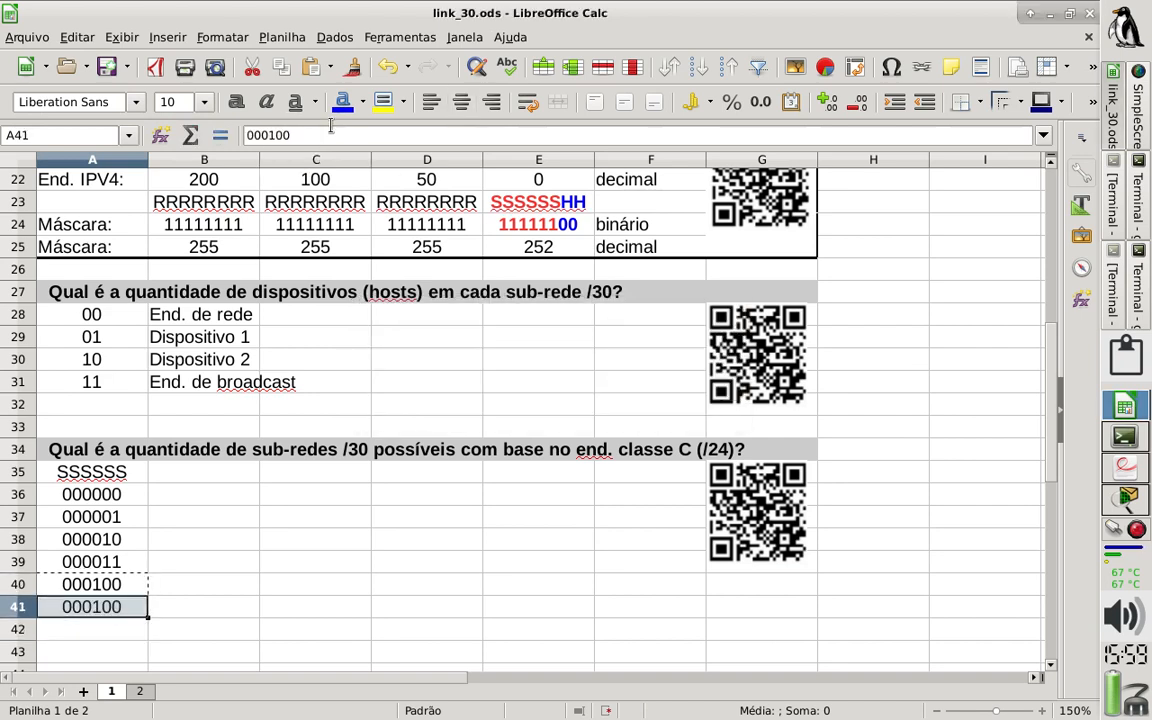
left_click(290, 135)
key("BackSpace")
type("1")
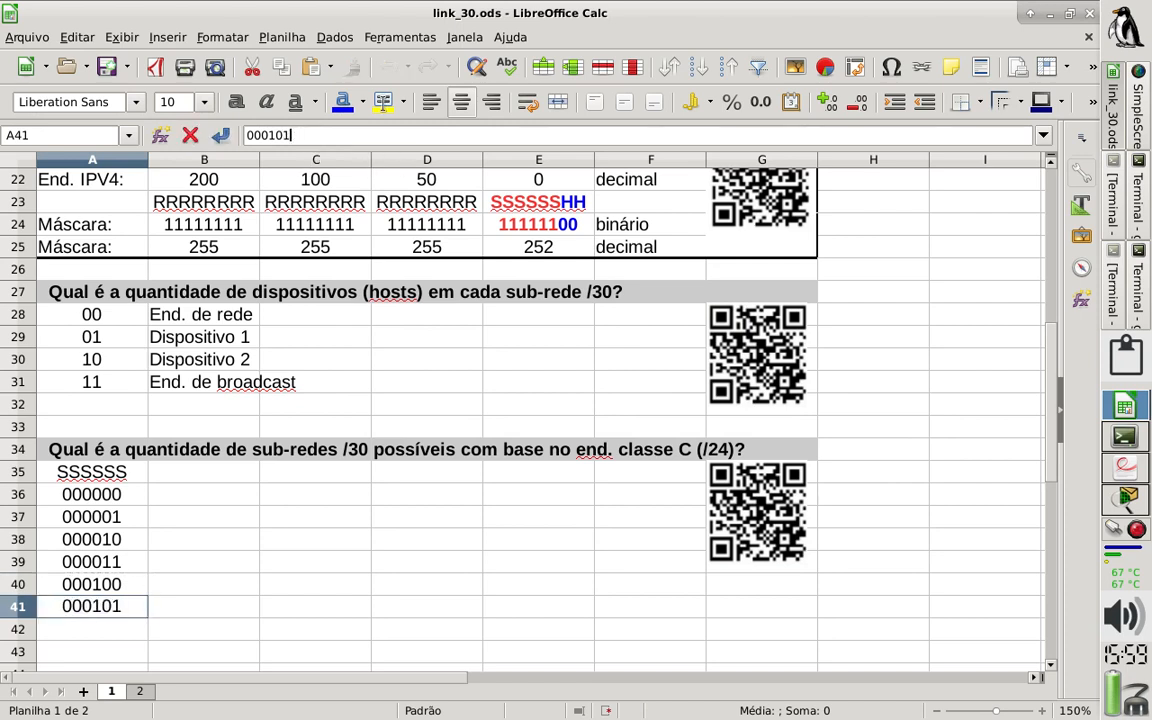
key("Return")
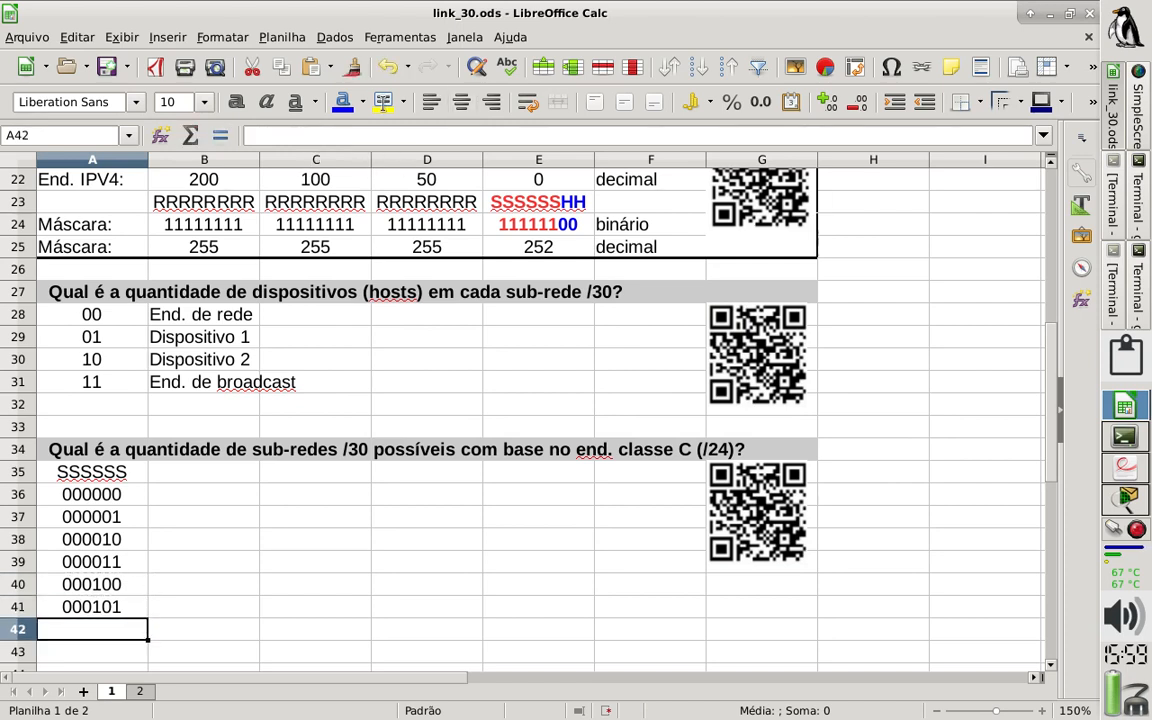
Enter an ellipsis in cell A42 and the final subnet combination 111111 in cell A43.
type("...")
key("Return")
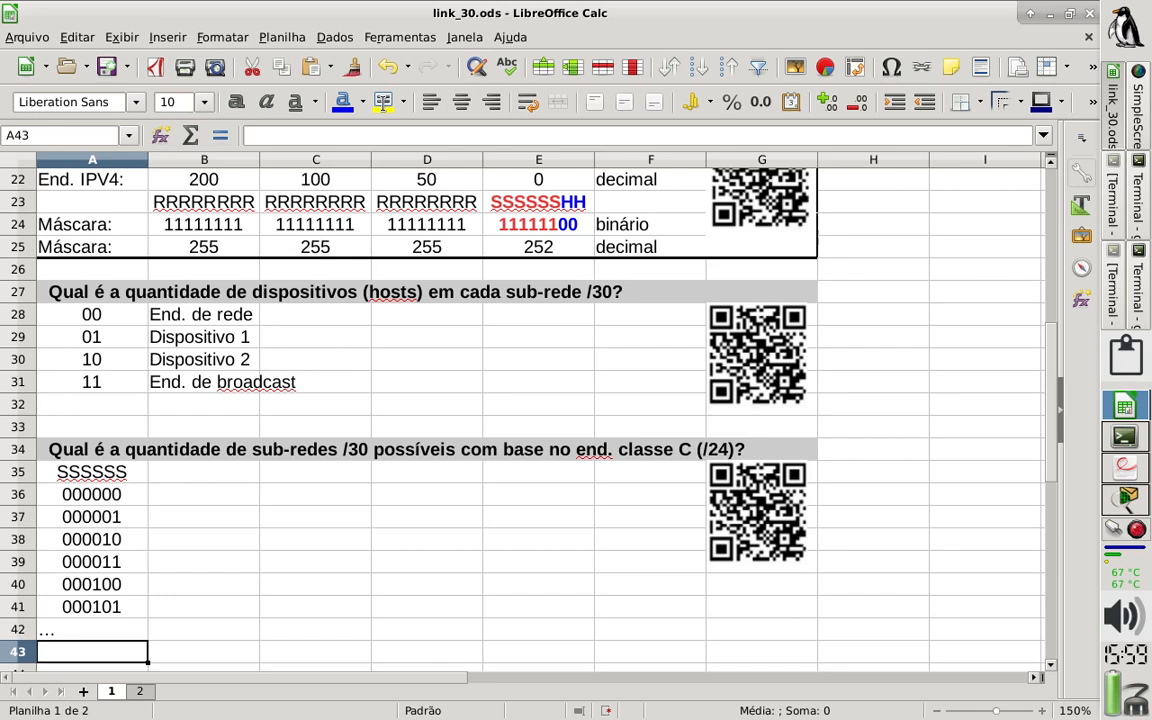
type("111111")
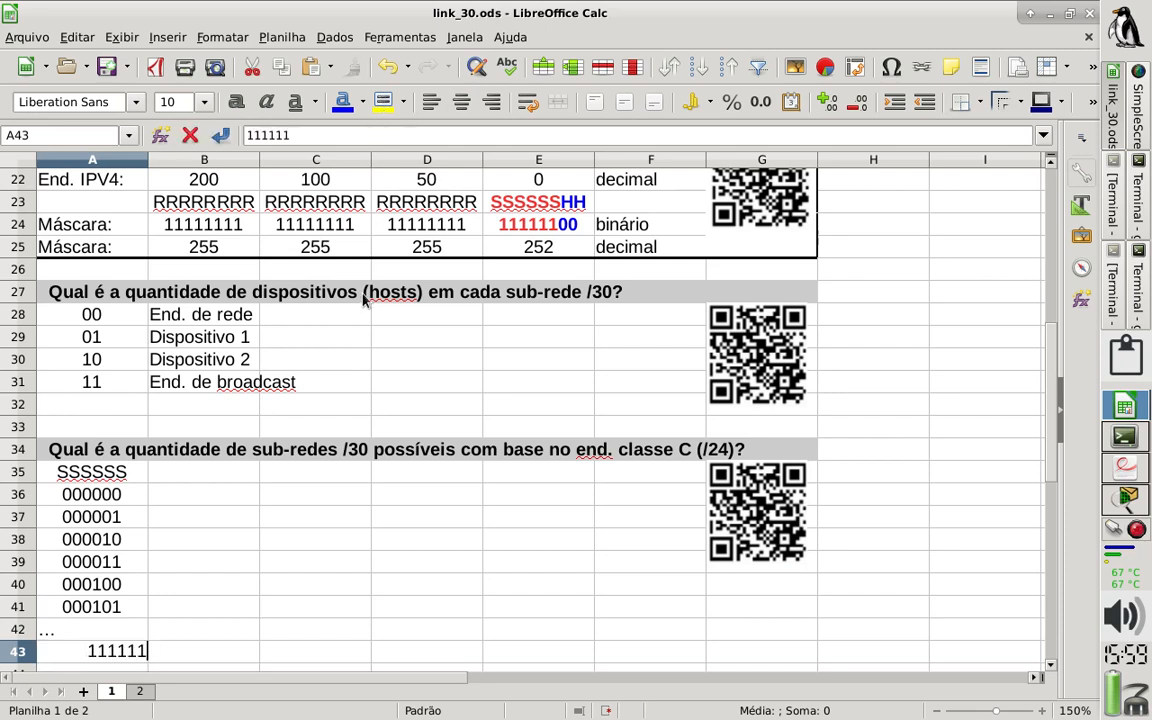
key("Return")
Center the subnet combinations in cells A36 to A43.
left_click_drag(87, 470, 95, 629)
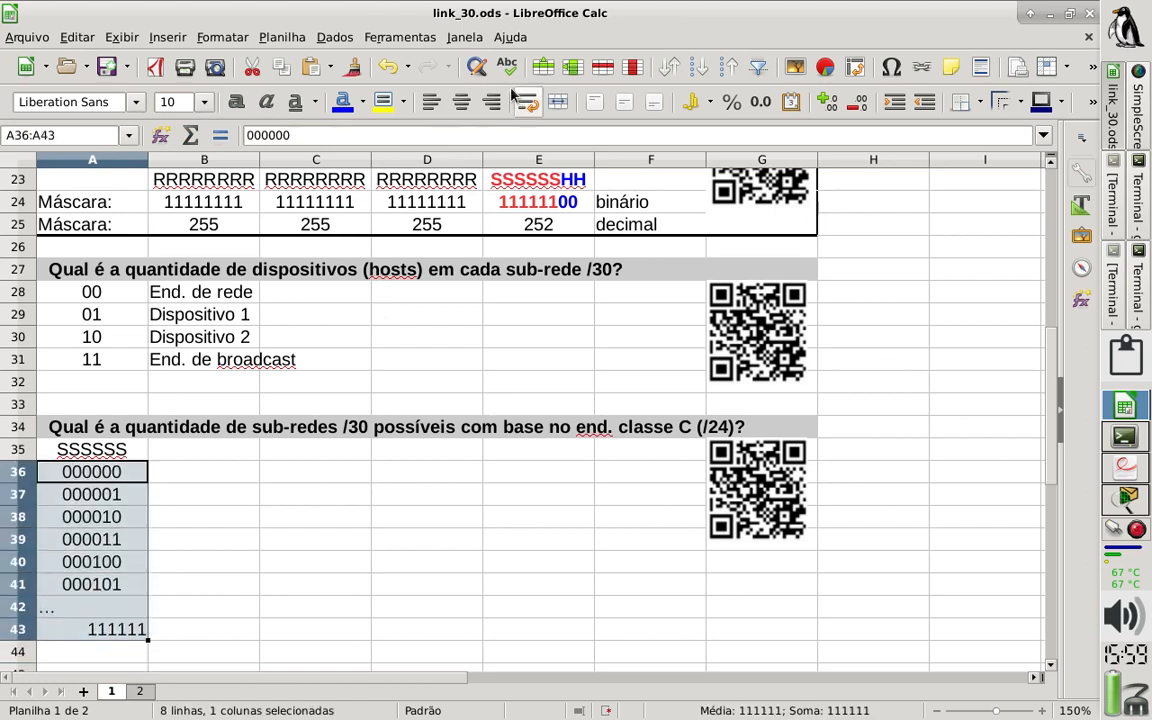
left_click(462, 102)
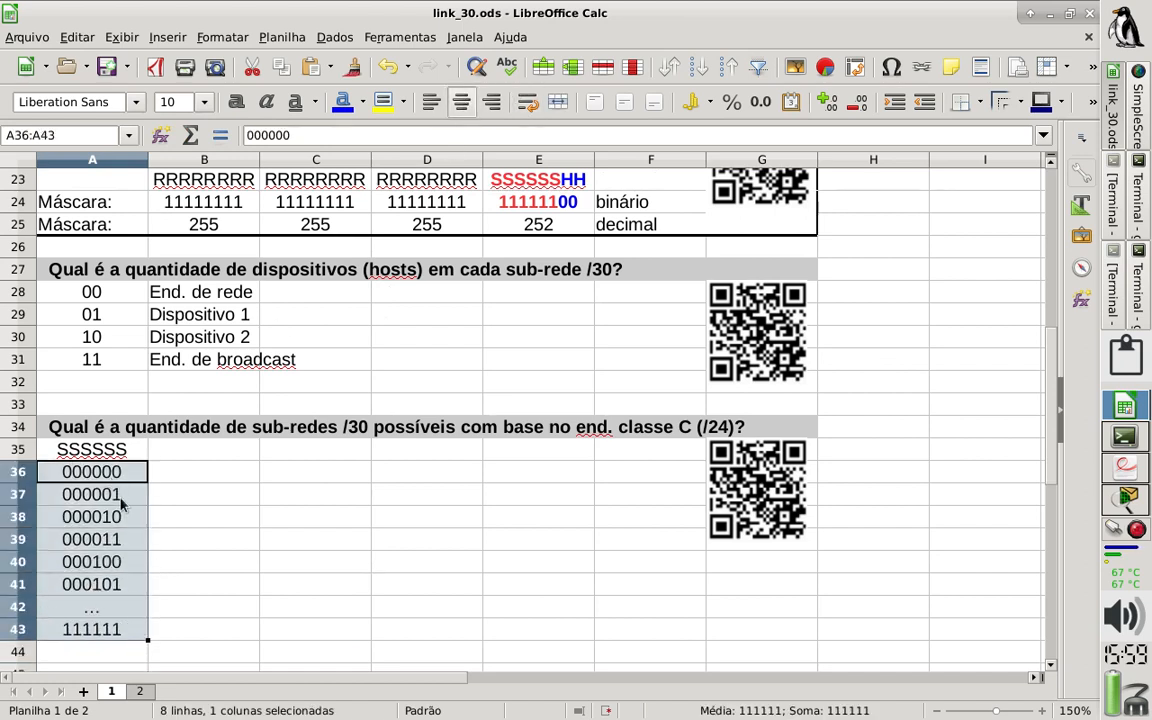
left_click(300, 481)
left_click(215, 478)
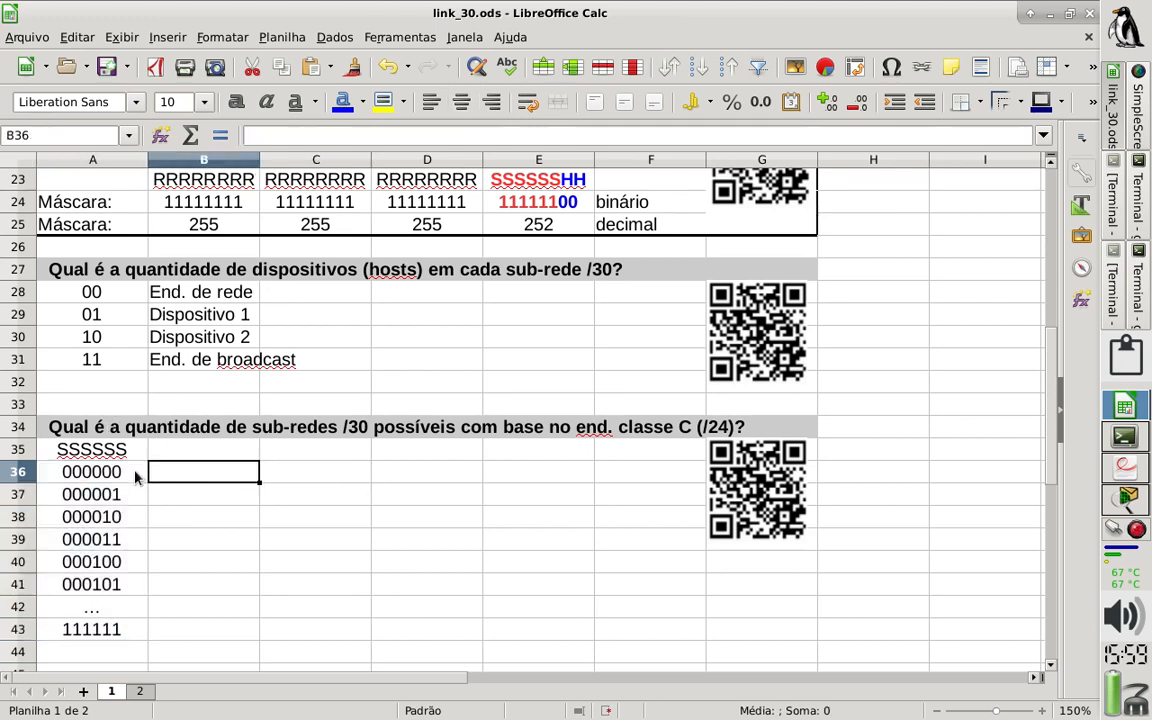
Calculate the number of subnets in cell B35 with the formula =2^6 and center the cell.
left_click(165, 455)
left_click(275, 138)
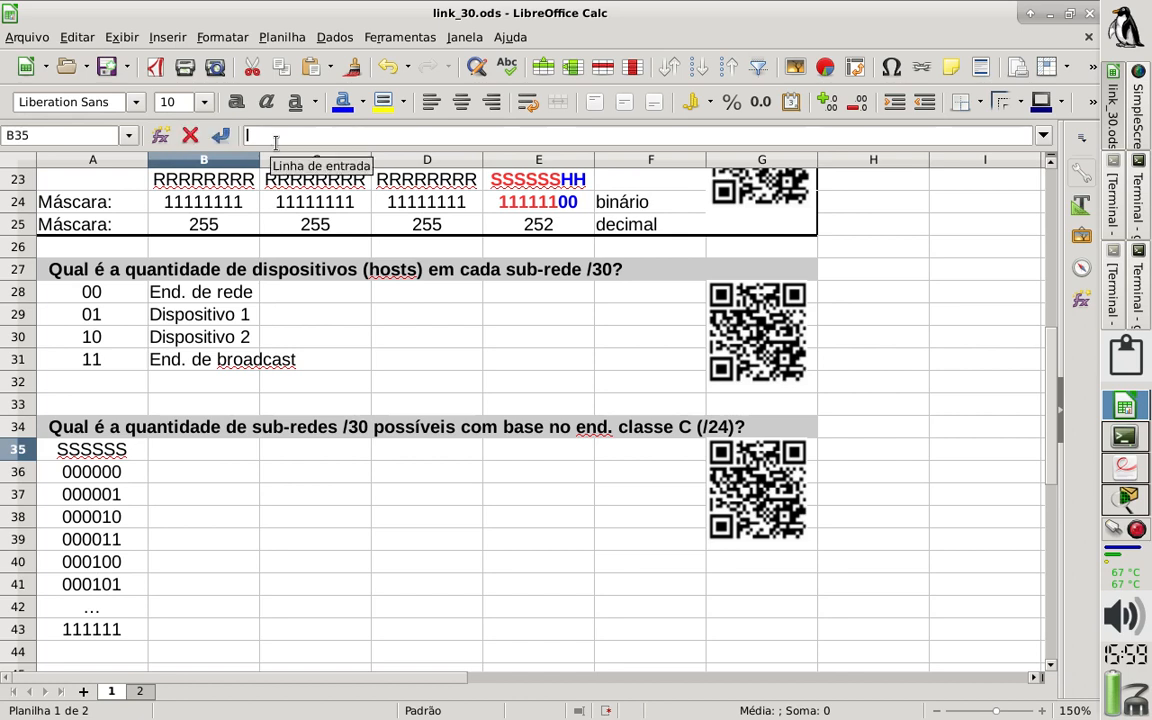
type("=2^")
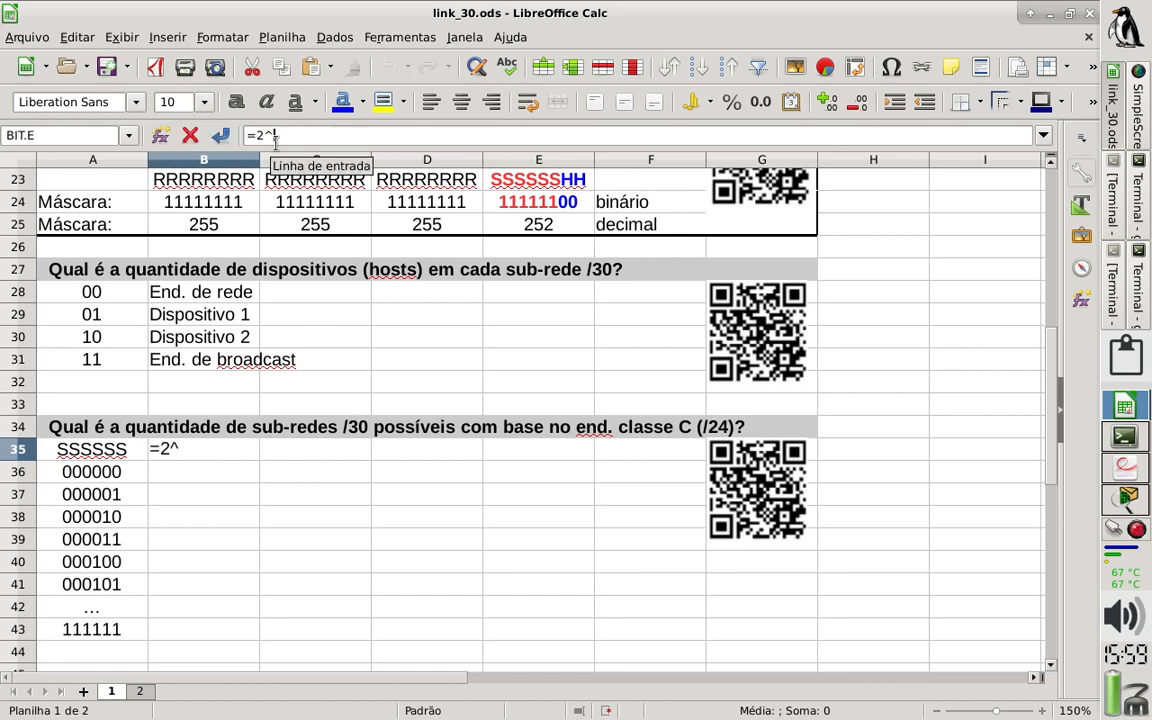
type("6 =")
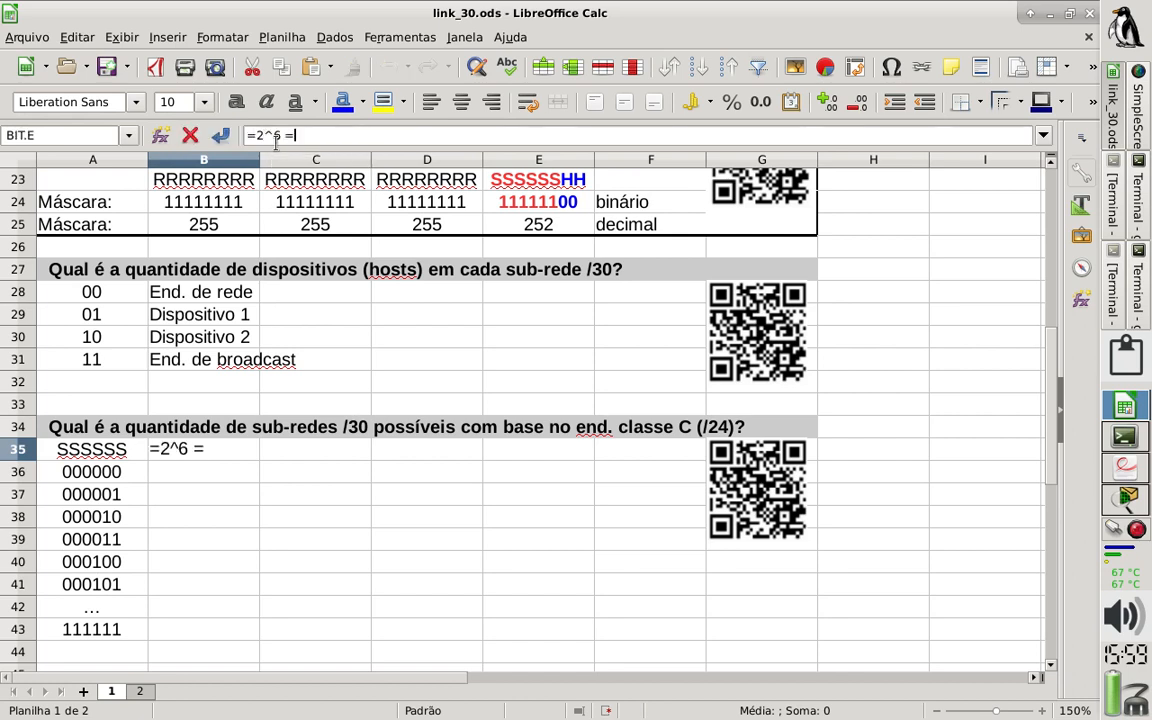
key("BackSpace")
key("BackSpace")
key("Return")
key("Up")
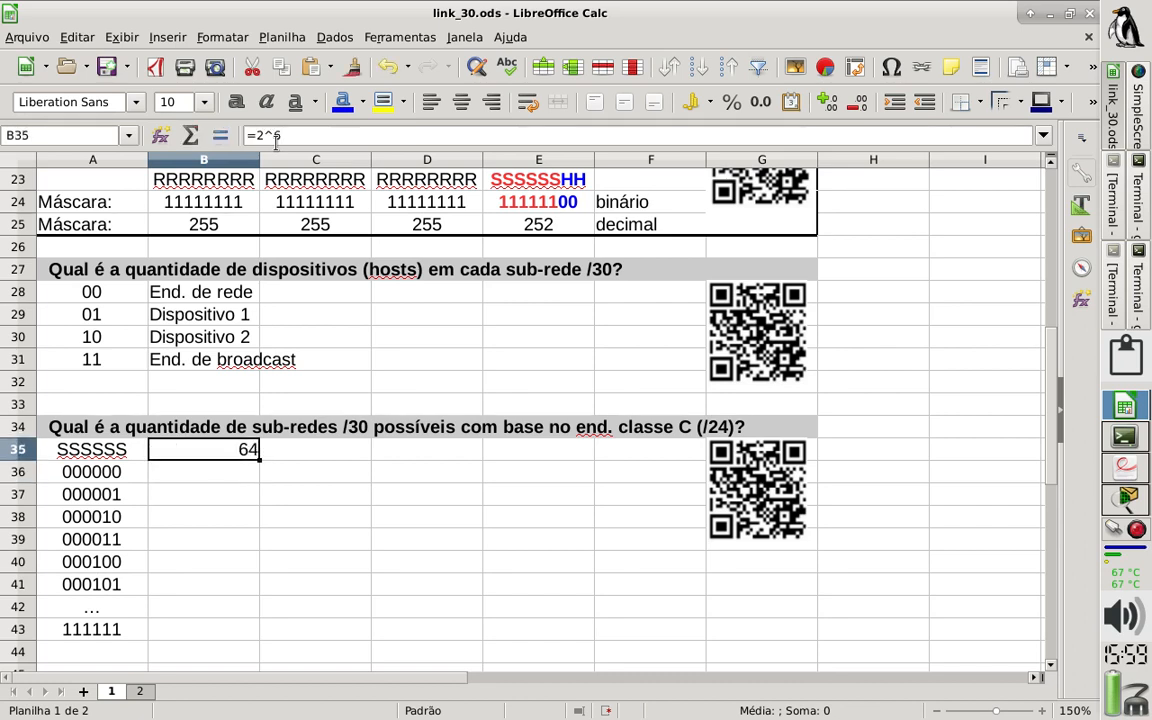
left_click(461, 101)
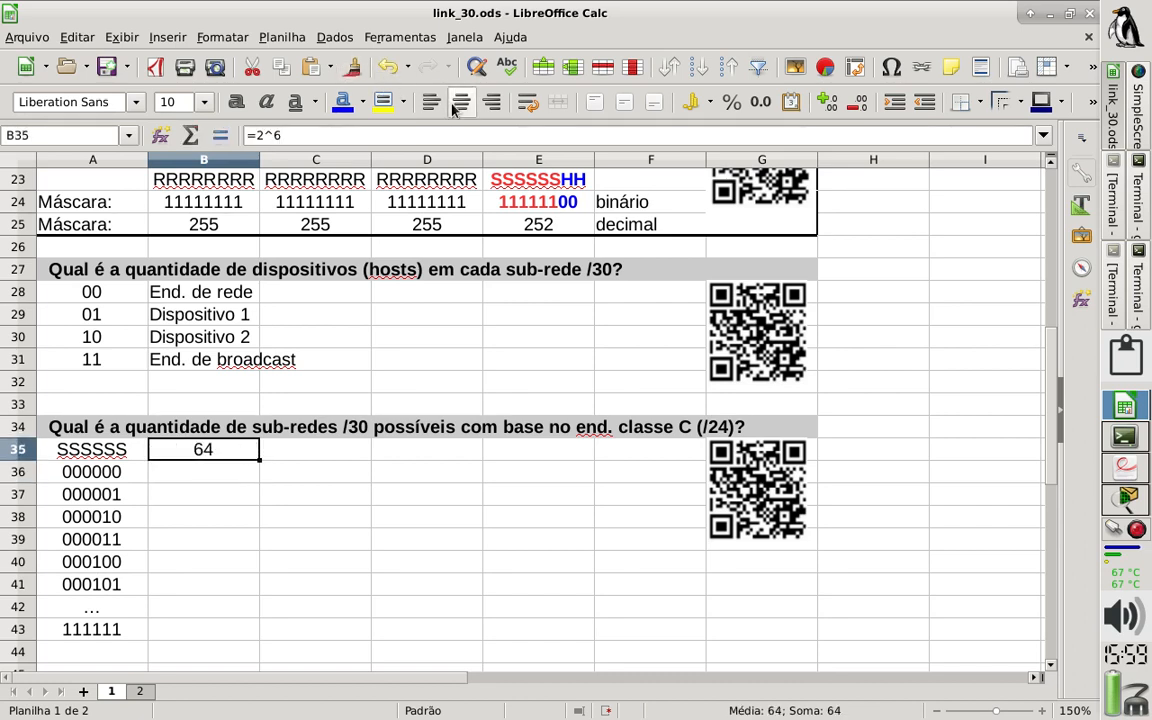
Label the subnet count by entering "Sub-redes disponíveis" in cell C35.
left_click(283, 458)
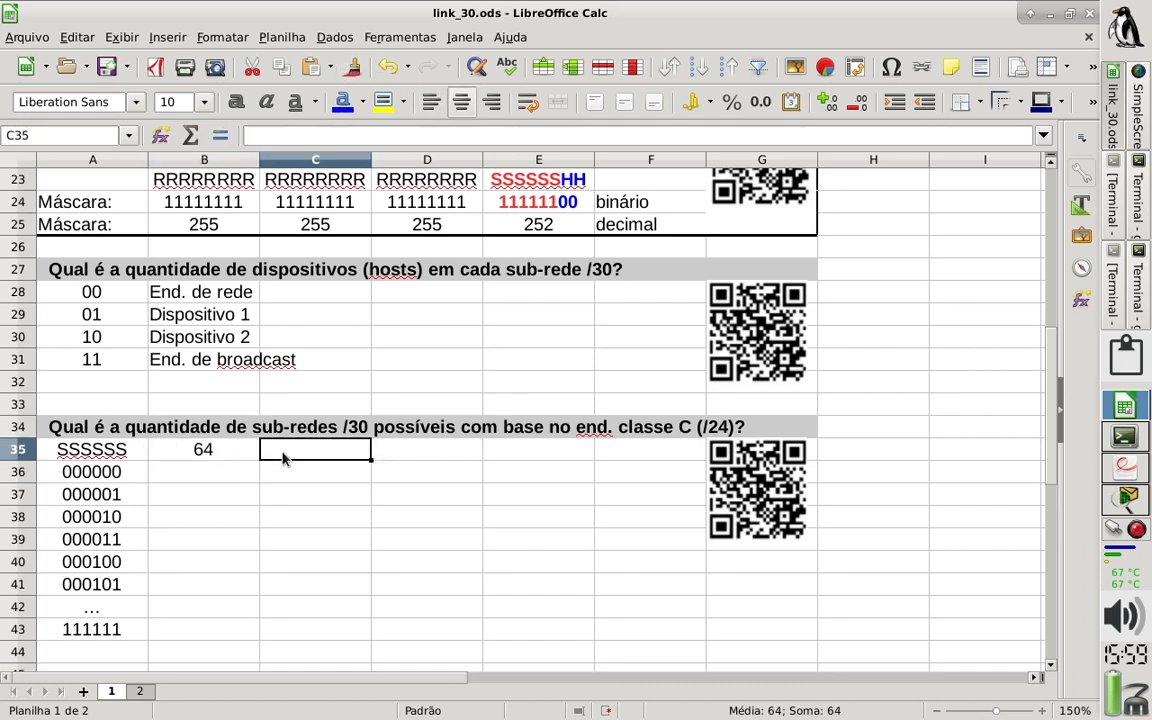
type("sub-rede")
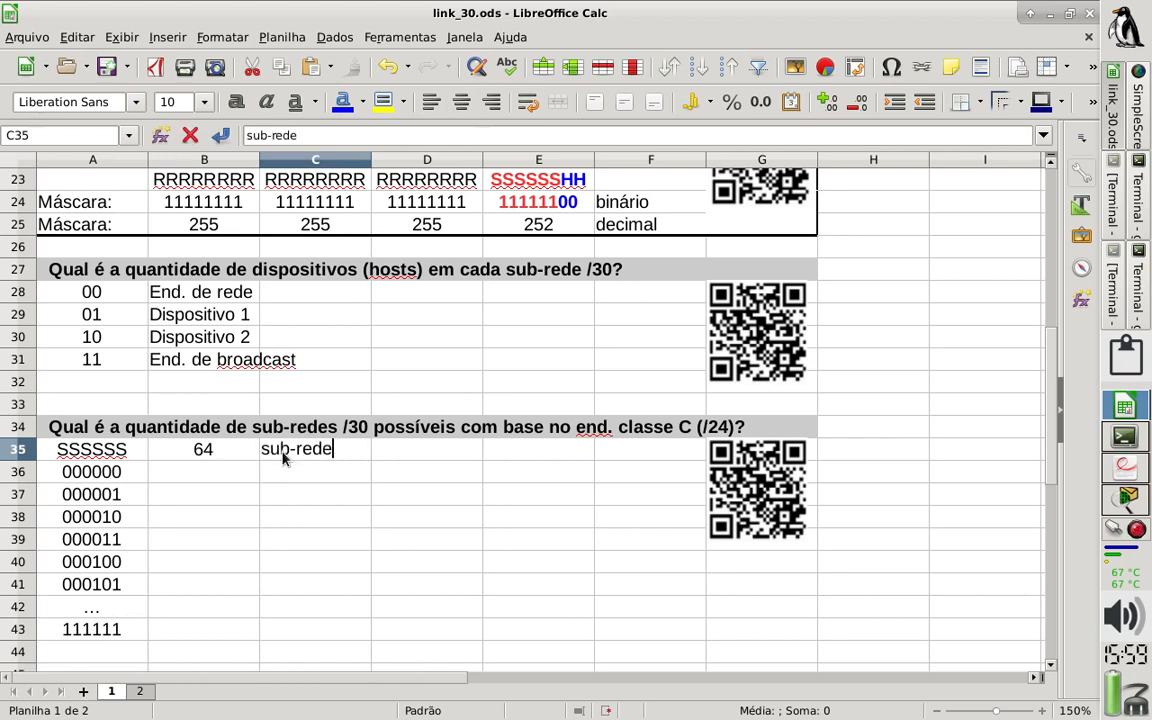
type("s dispon")
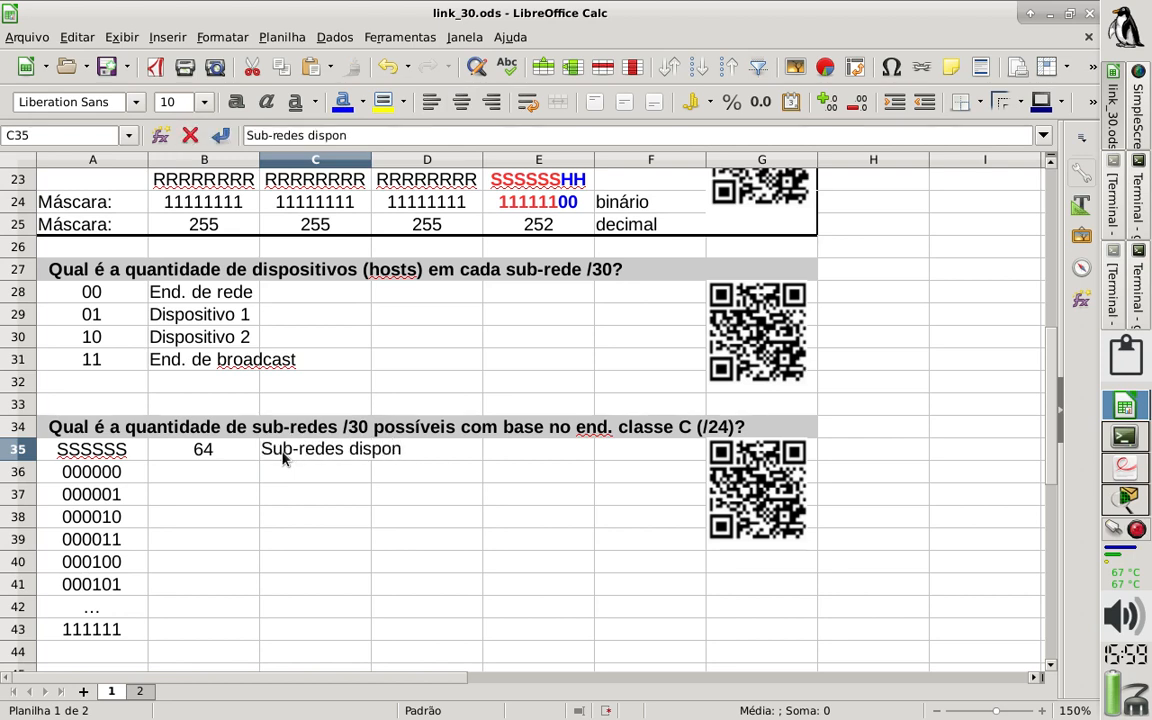
key("Return")
type("iv")
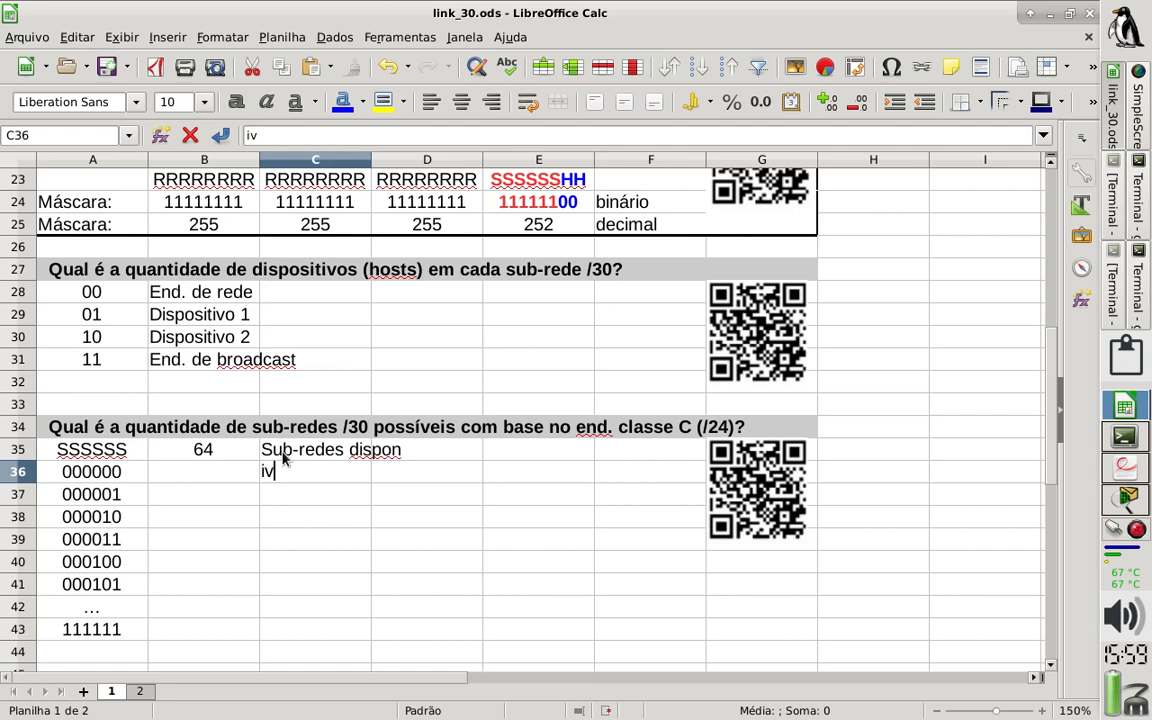
key("BackSpace")
key("BackSpace")
key("Return")
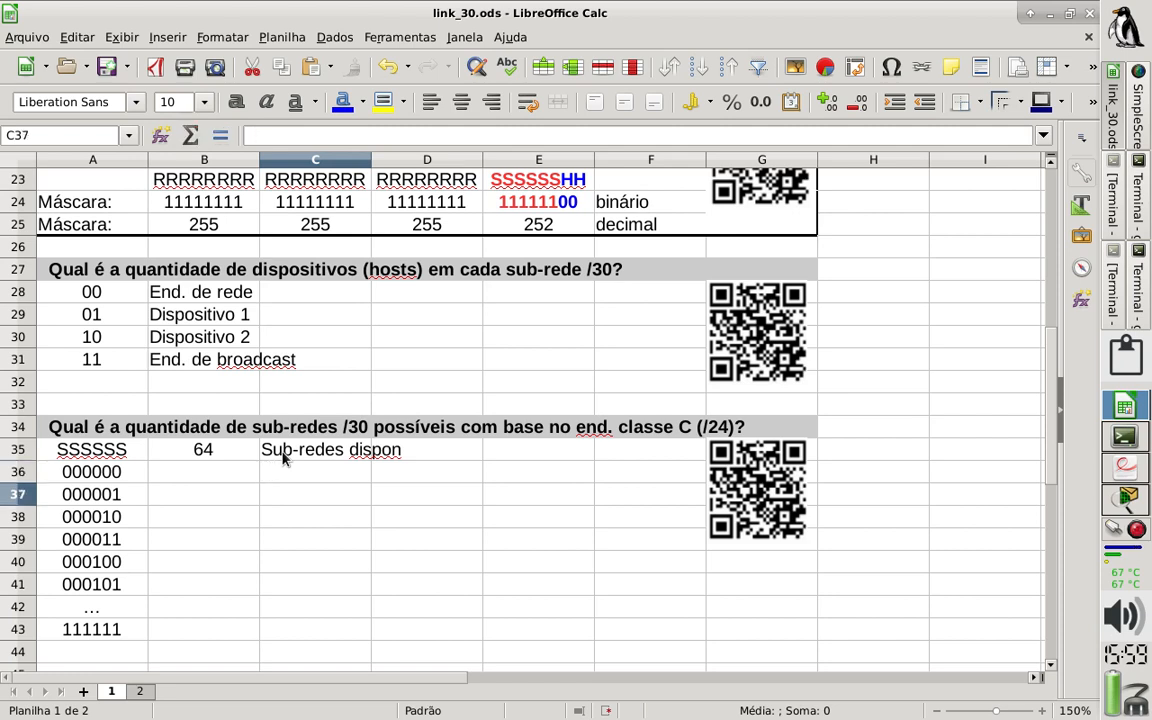
key("Up")
key("Up")
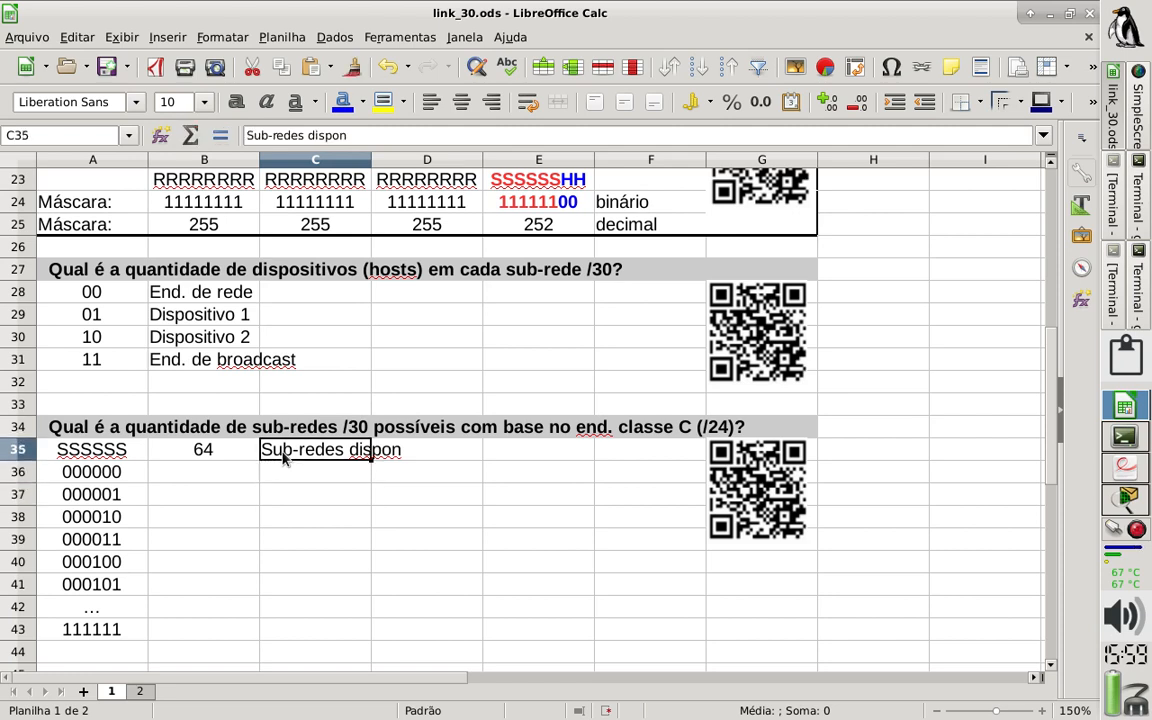
left_click(386, 135)
type("íves")
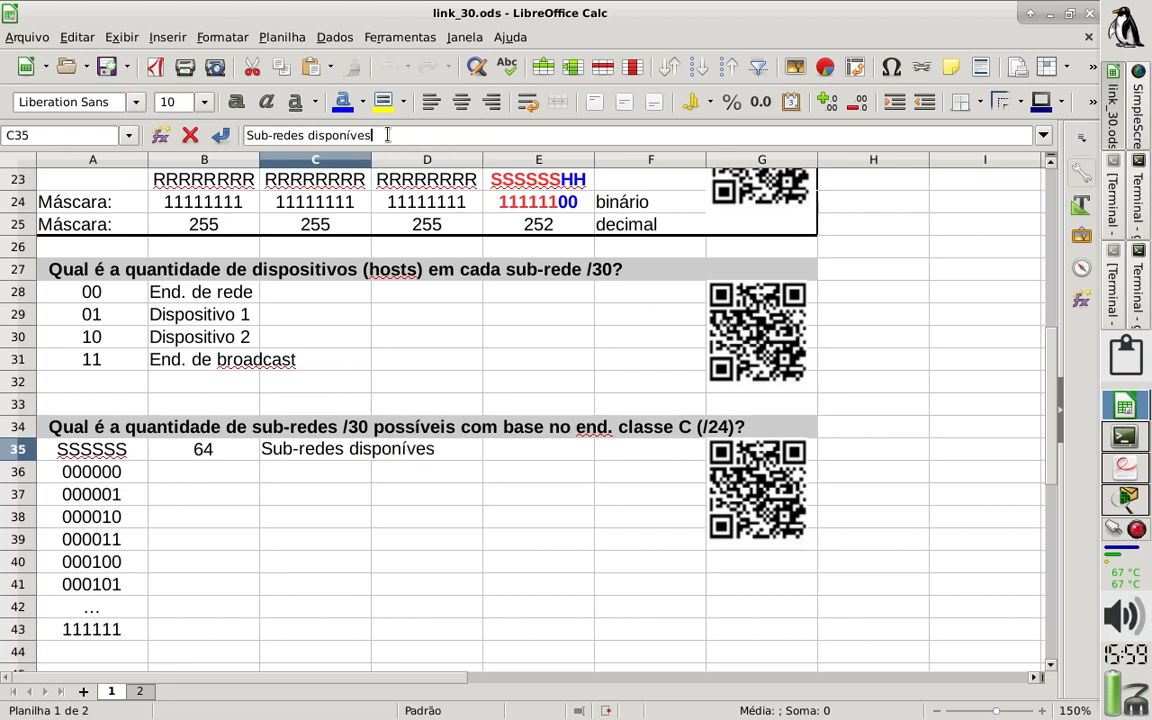
key("BackSpace")
key("Return")
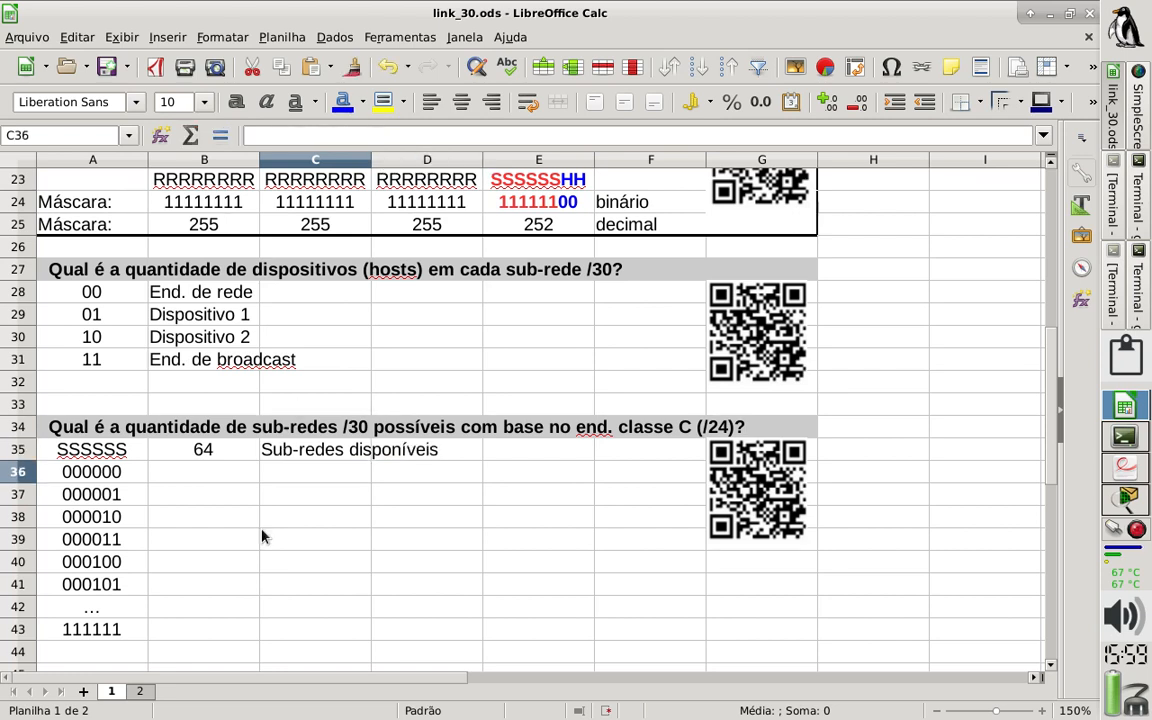
Review the subnet list, check the /30 links A to D in the lab PDF's network diagram, and return to the spreadsheet.
left_click(270, 557)
left_click(93, 478)
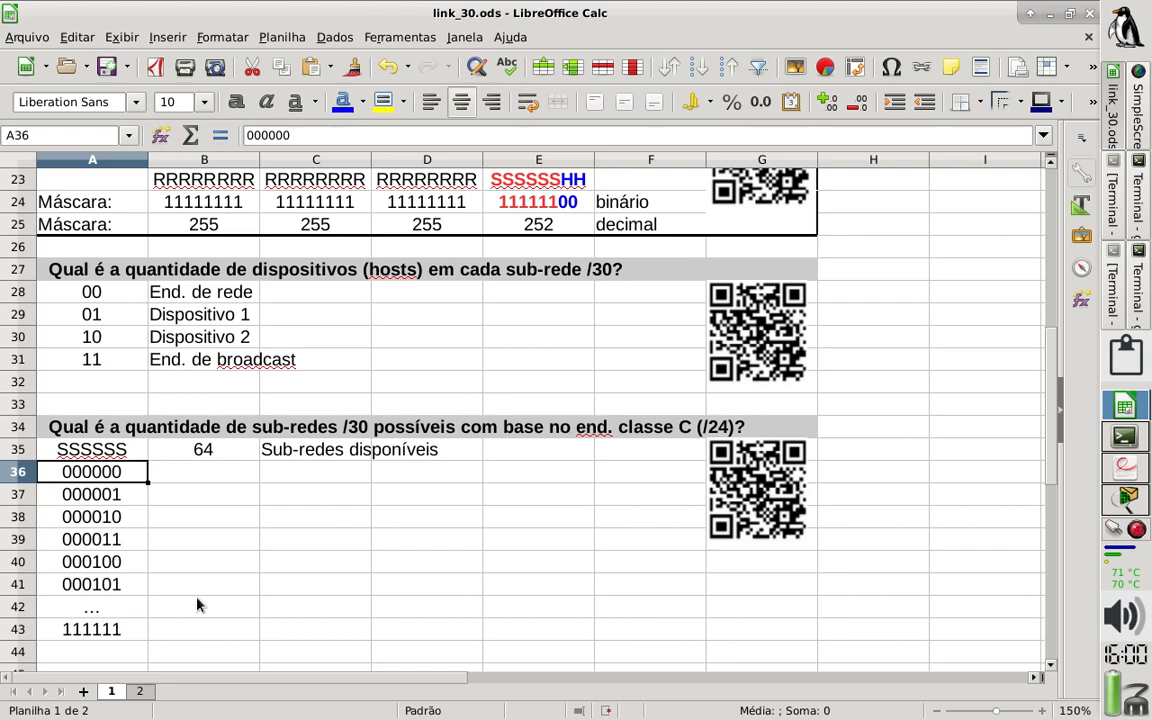
left_click_drag(224, 453, 368, 455)
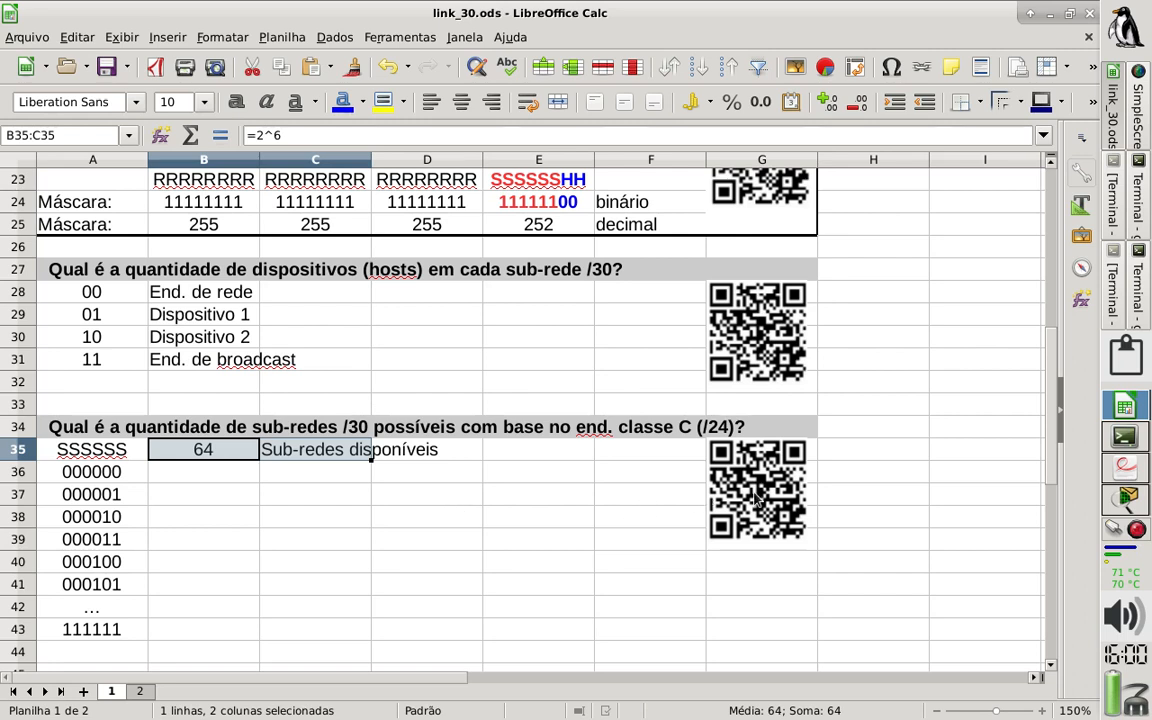
left_click(1121, 478)
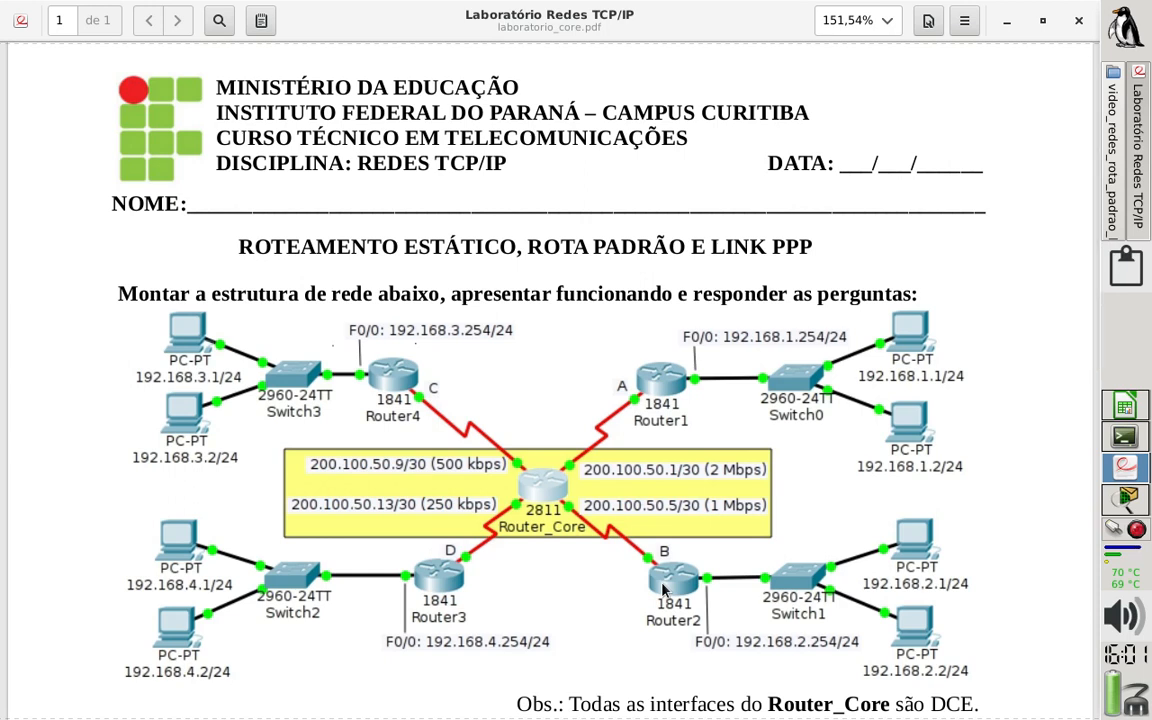
left_click(1126, 406)
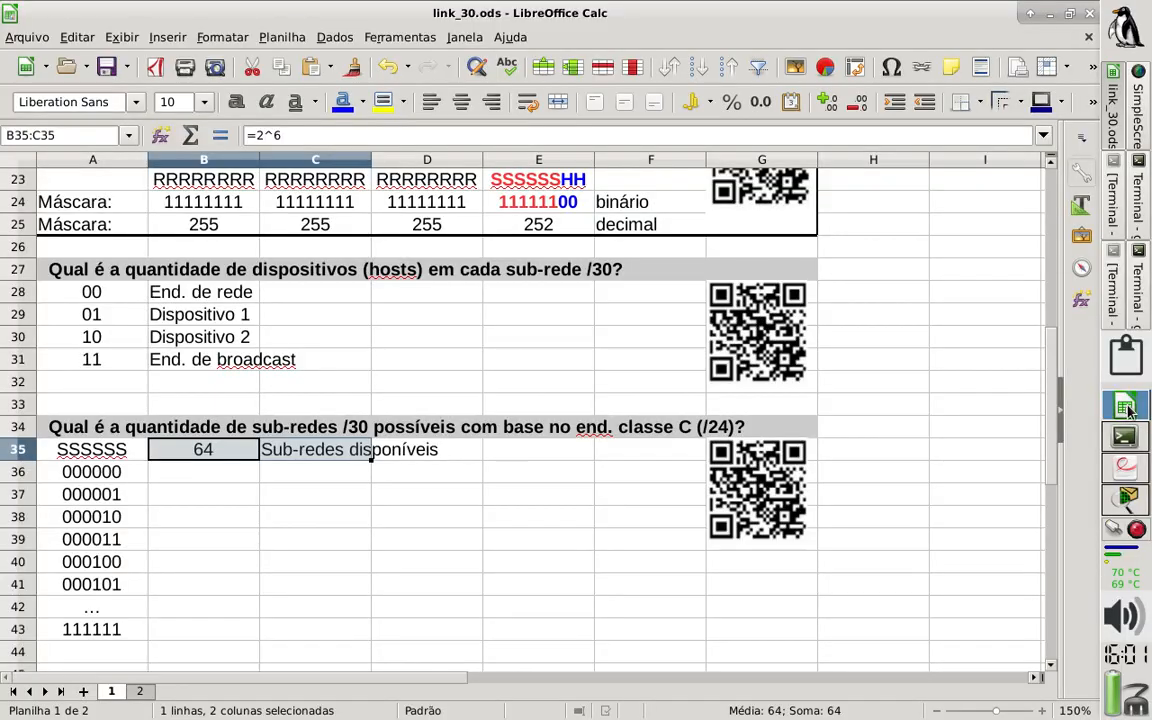
Assign the subnets 000000 and 000001 to links A and B in cells B36 and B37.
left_click(165, 562)
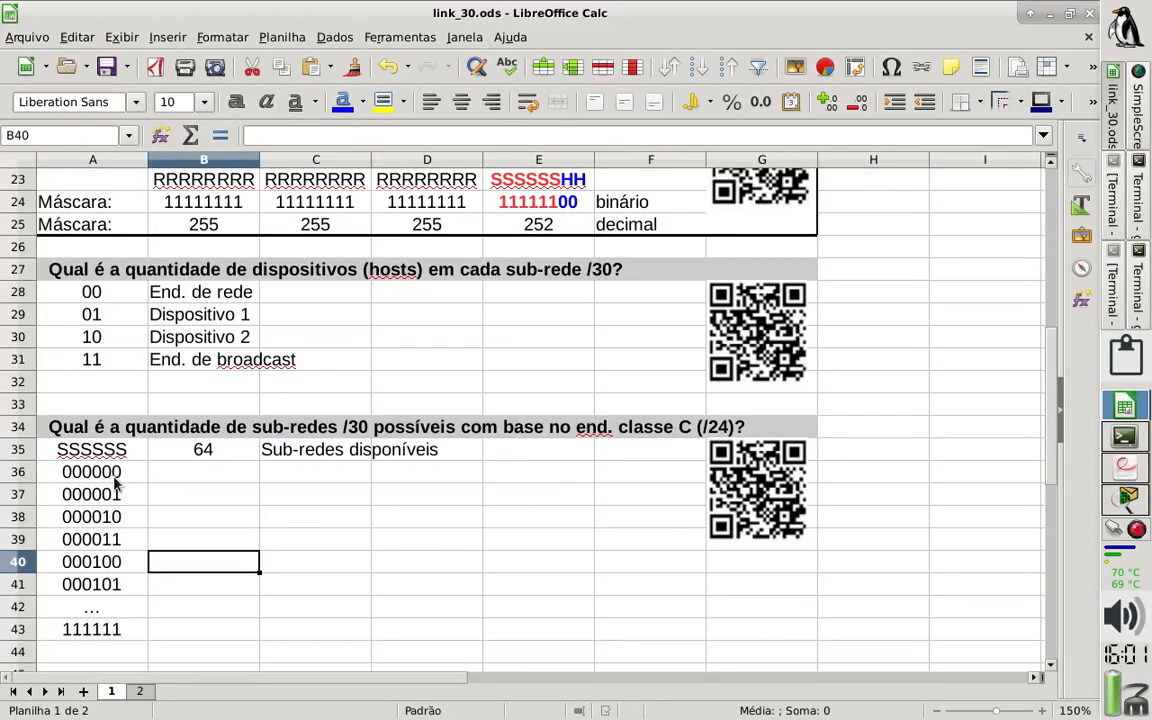
left_click(183, 479)
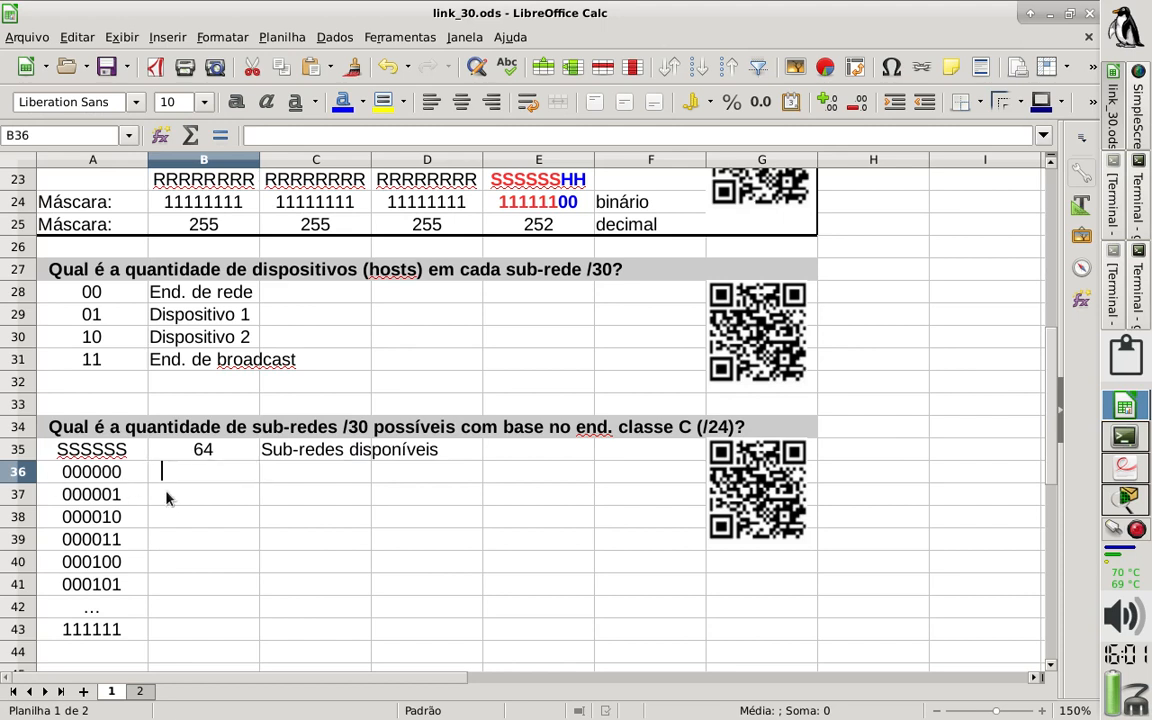
type("A")
key("Return")
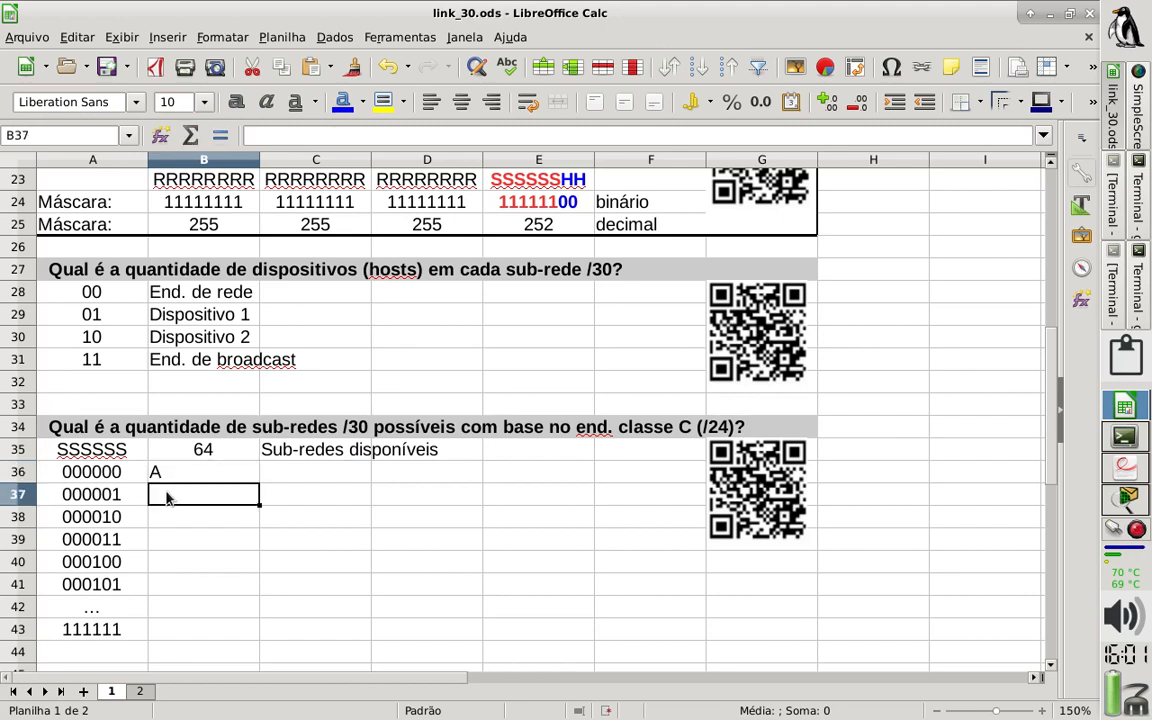
type("bbbbbbbb")
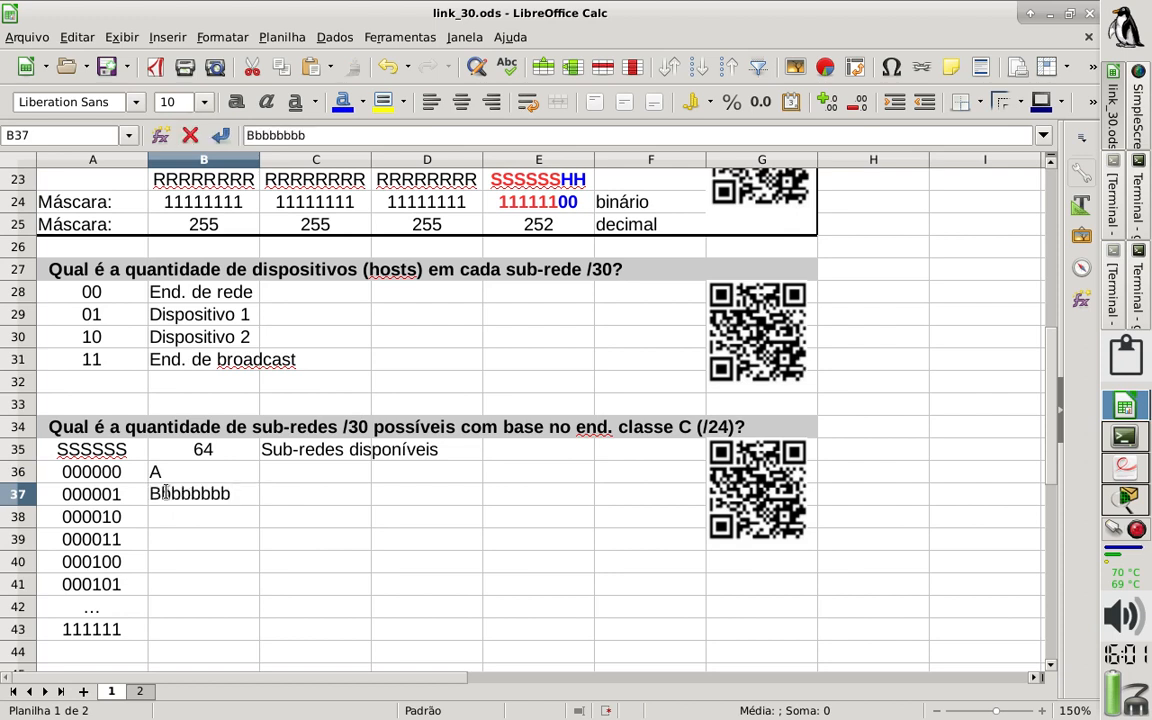
key("Return")
double_click(166, 491)
key("shift+End")
key("BackSpace")
key("BackSpace")
type("B")
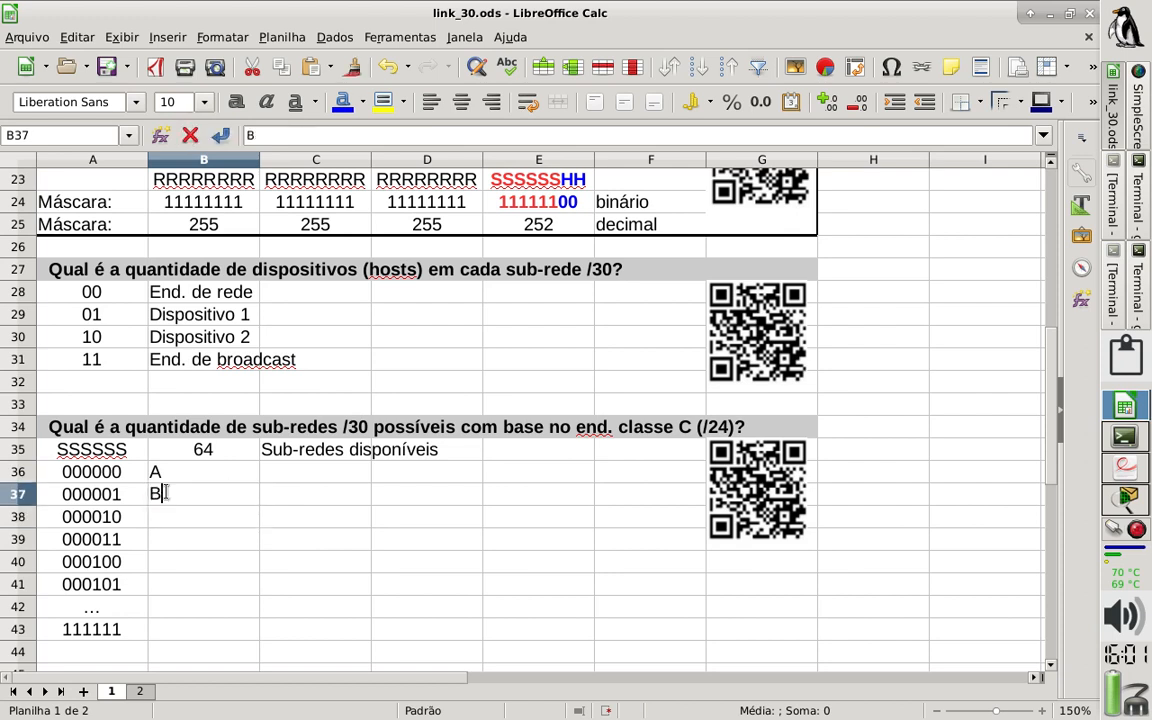
key("Return")
Assign the subnets 000010 and 000011 to links C and D in cells B38 and B39.
type("C")
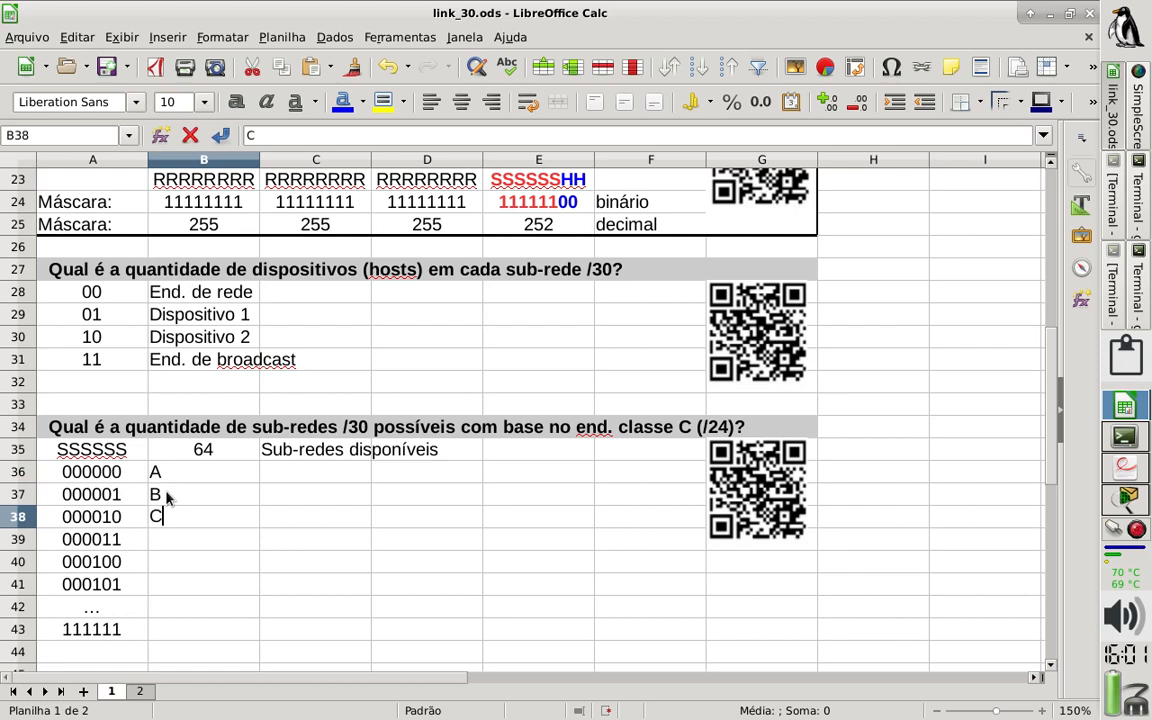
key("Return")
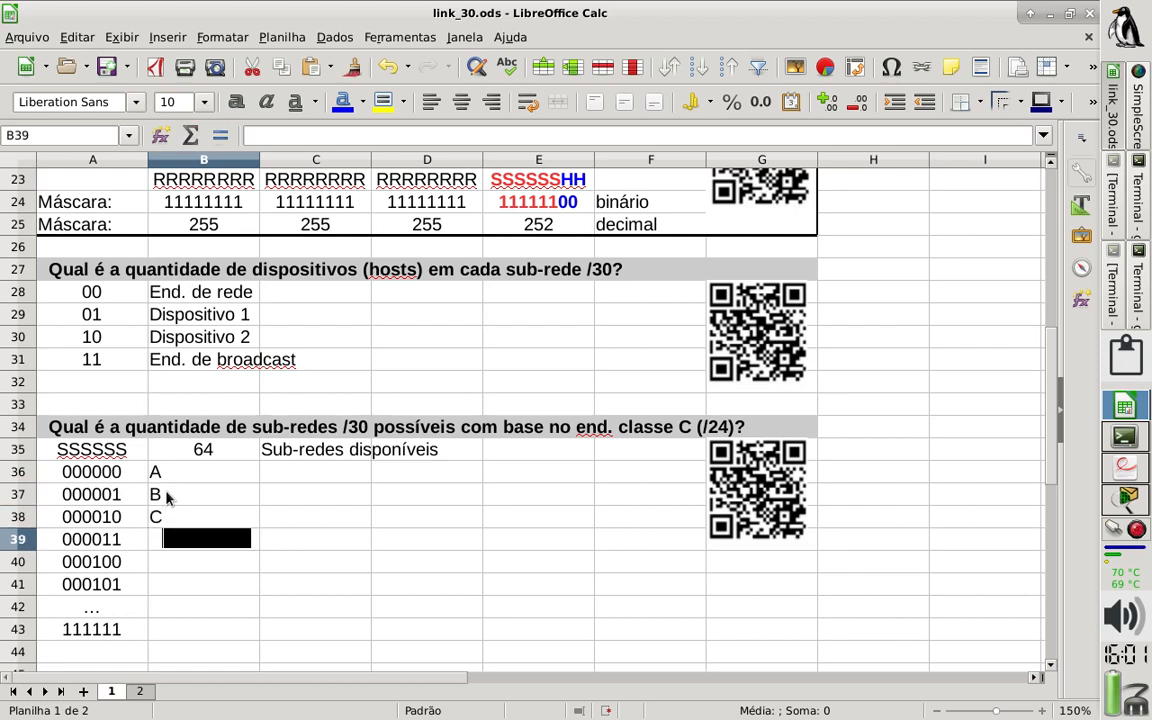
type("D")
key("Delete")
key("Return")
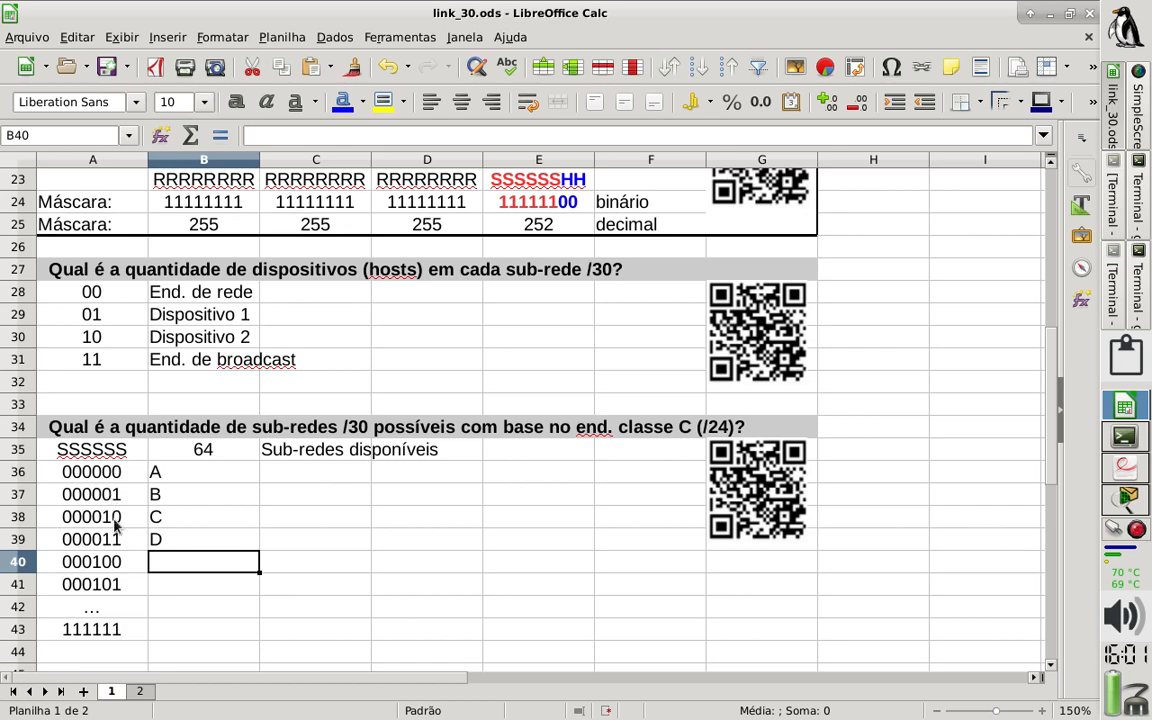
On sheet 2, enter 200, 100 and 50 as the first three octets of subnet 000000's network address in row 7.
left_click(140, 692)
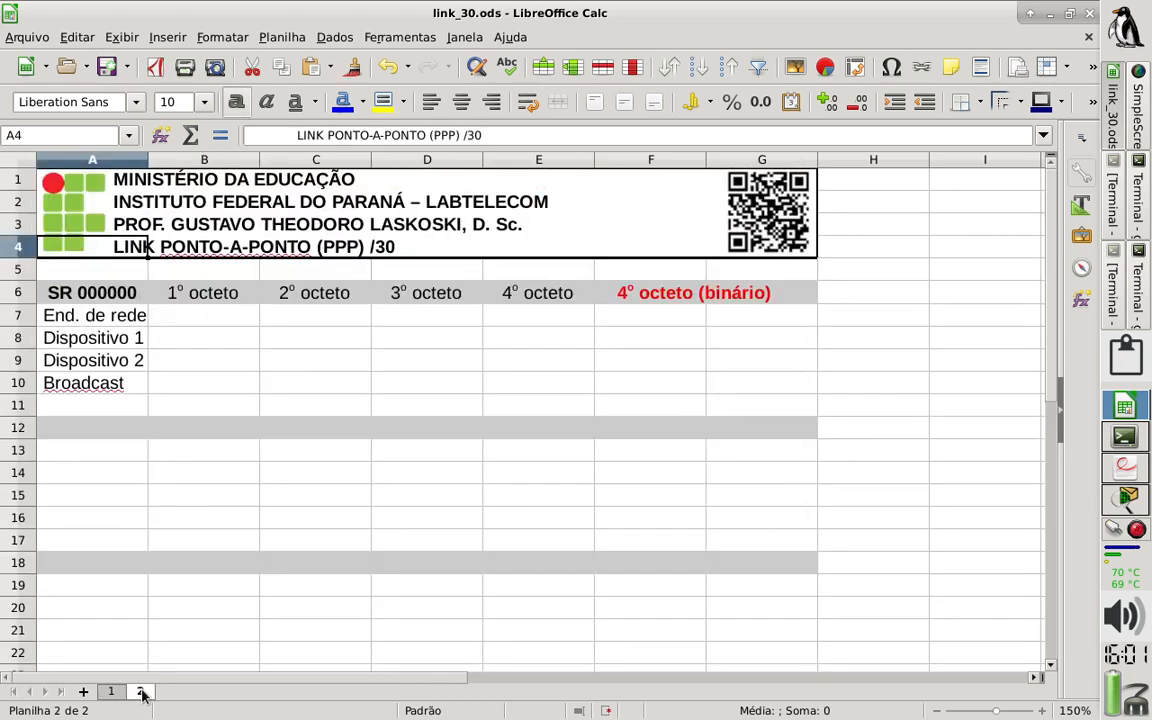
left_click(323, 475)
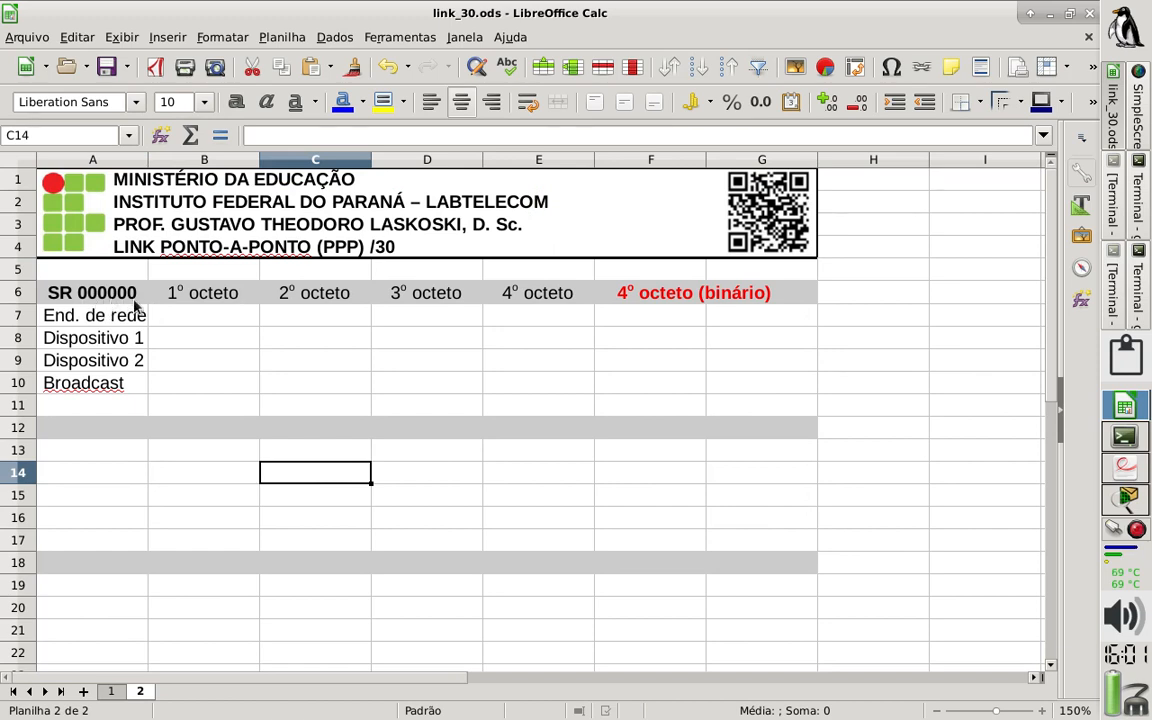
left_click(194, 318)
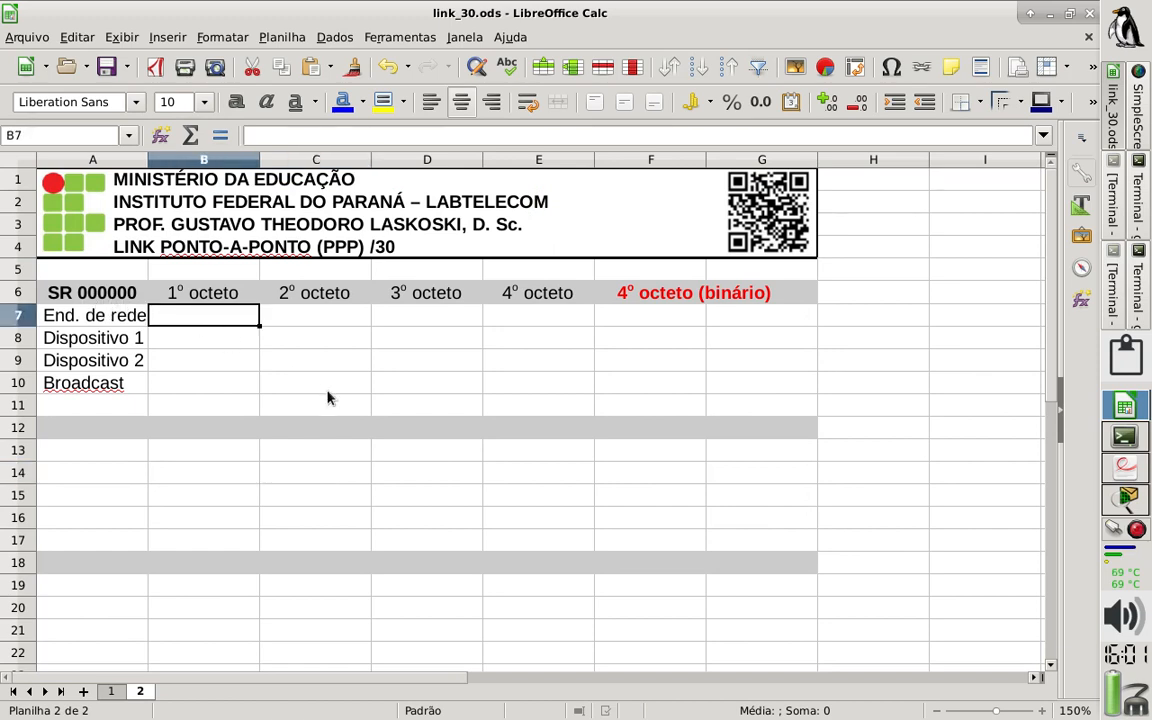
type("200")
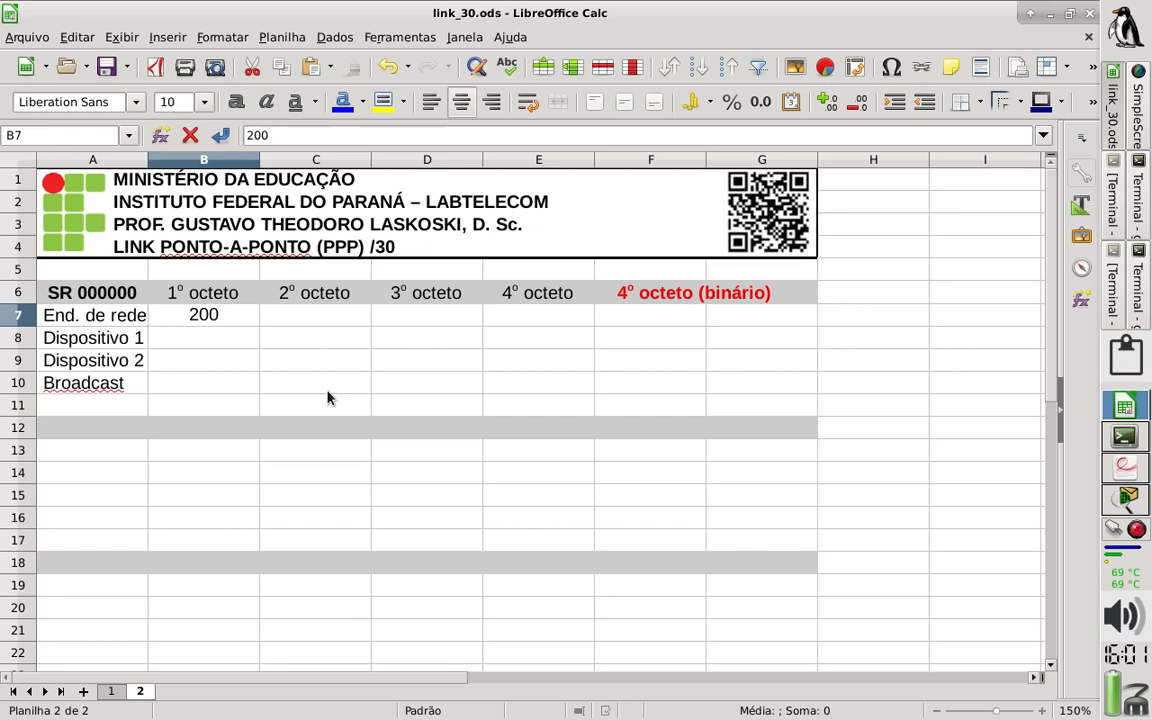
key("Tab")
type("100")
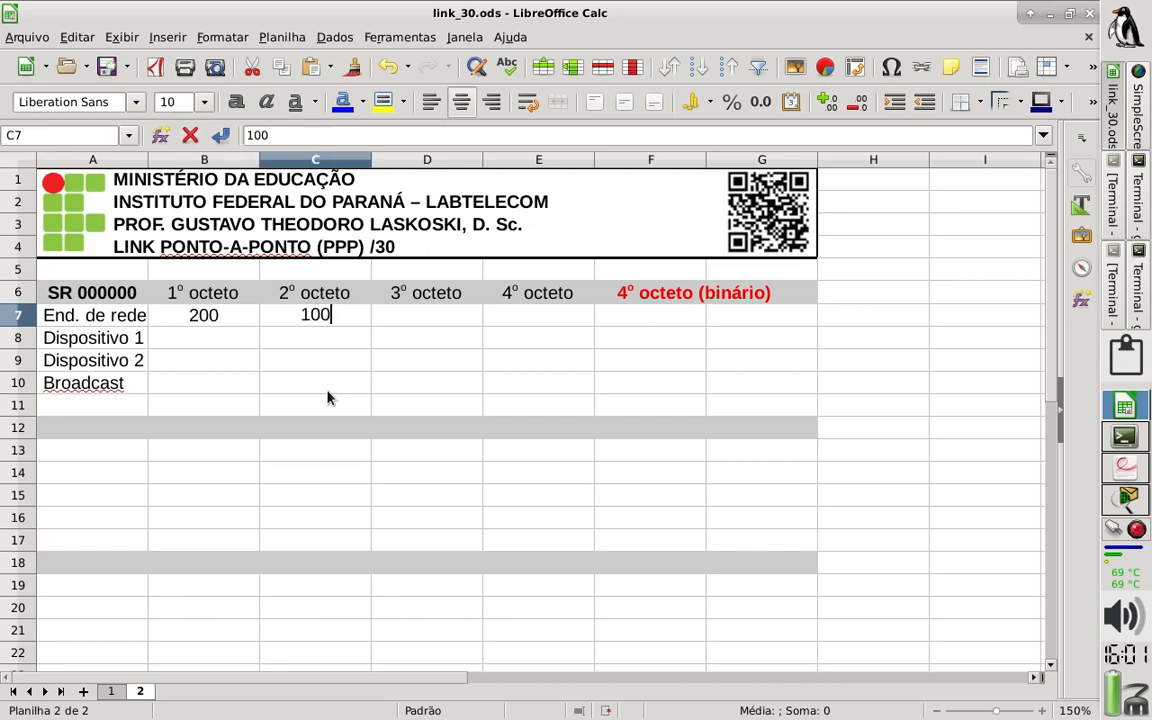
key("Tab")
type("500")
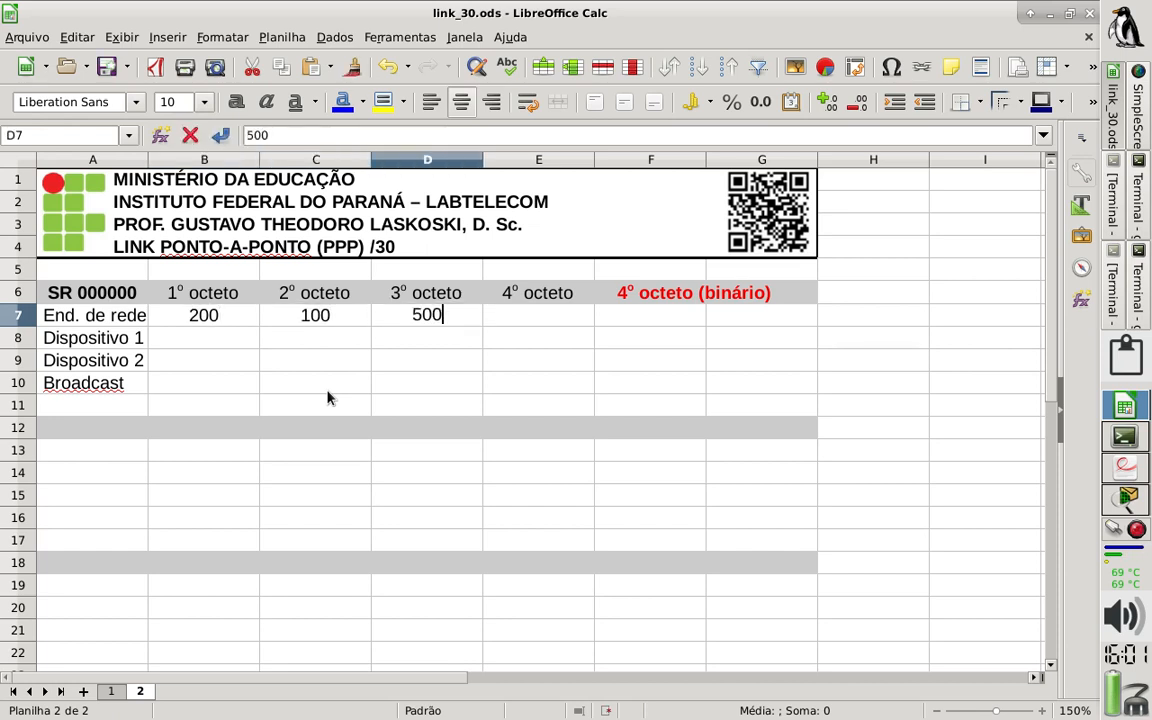
key("BackSpace")
key("Tab")
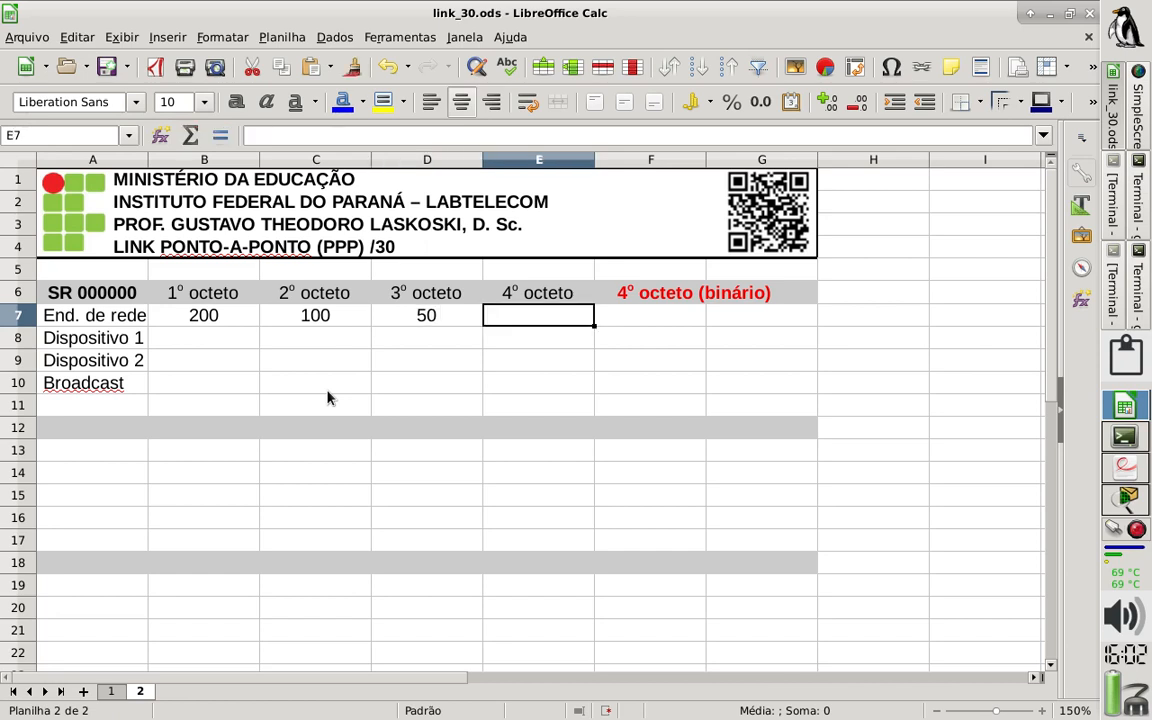
Enter 00000000 as the binary fourth octet of the network address in F7.
key("Tab")
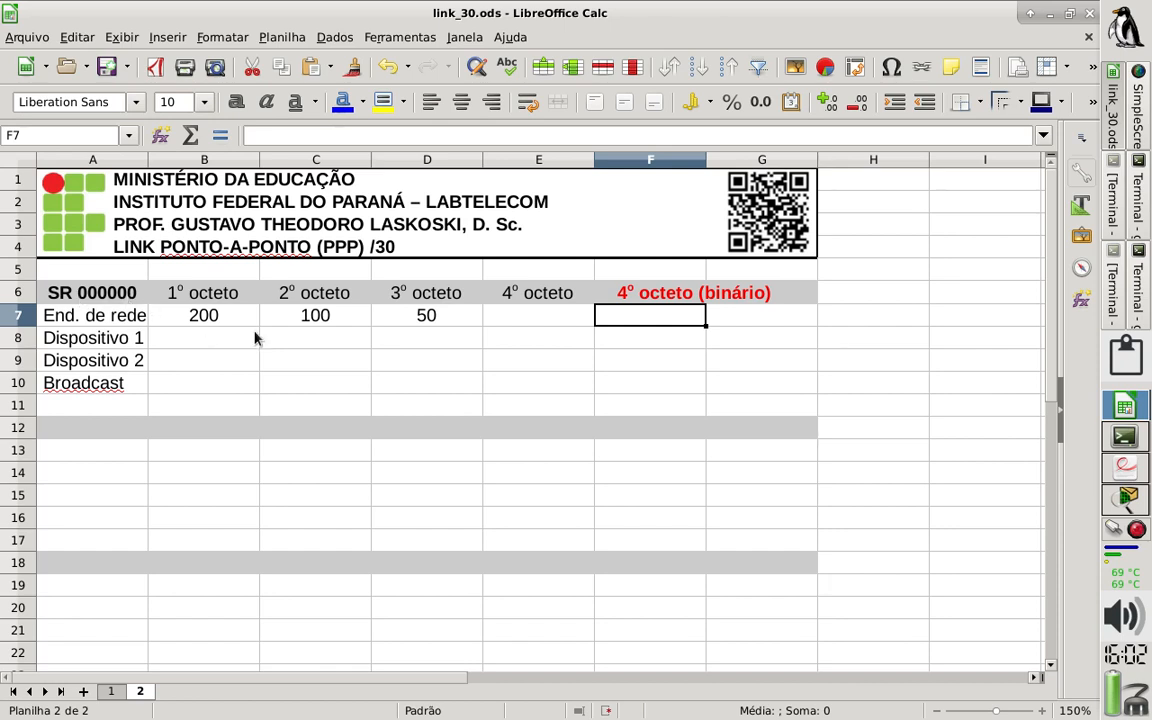
type("00")
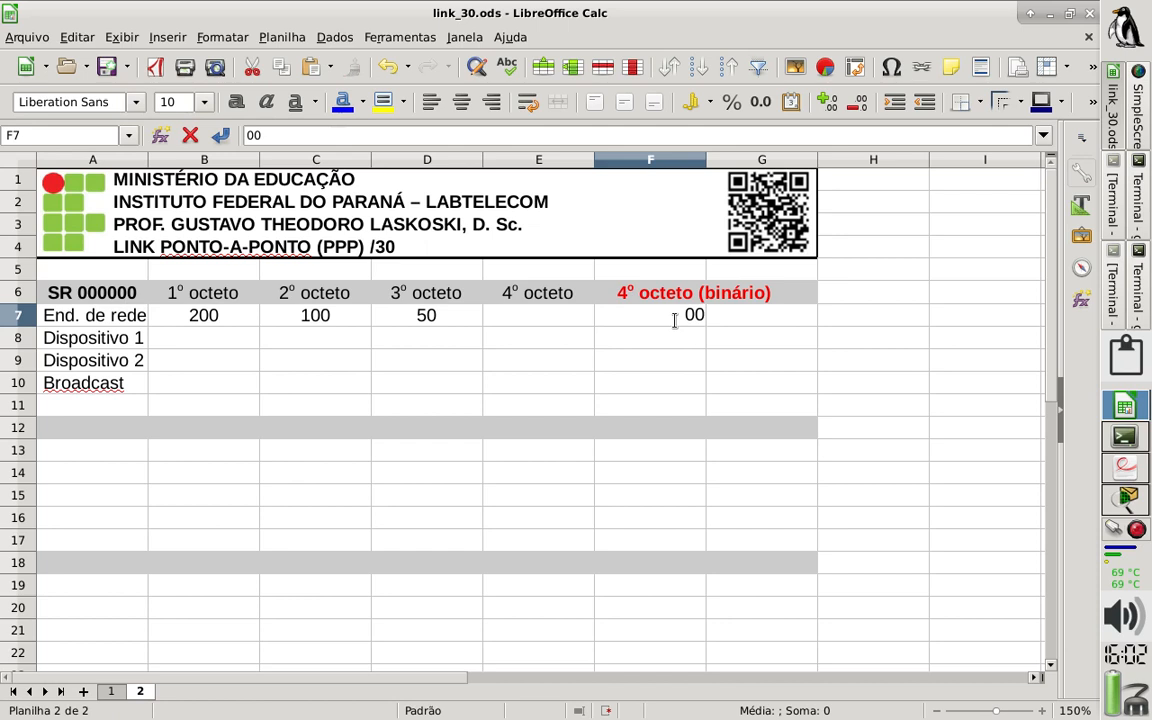
type("0000")
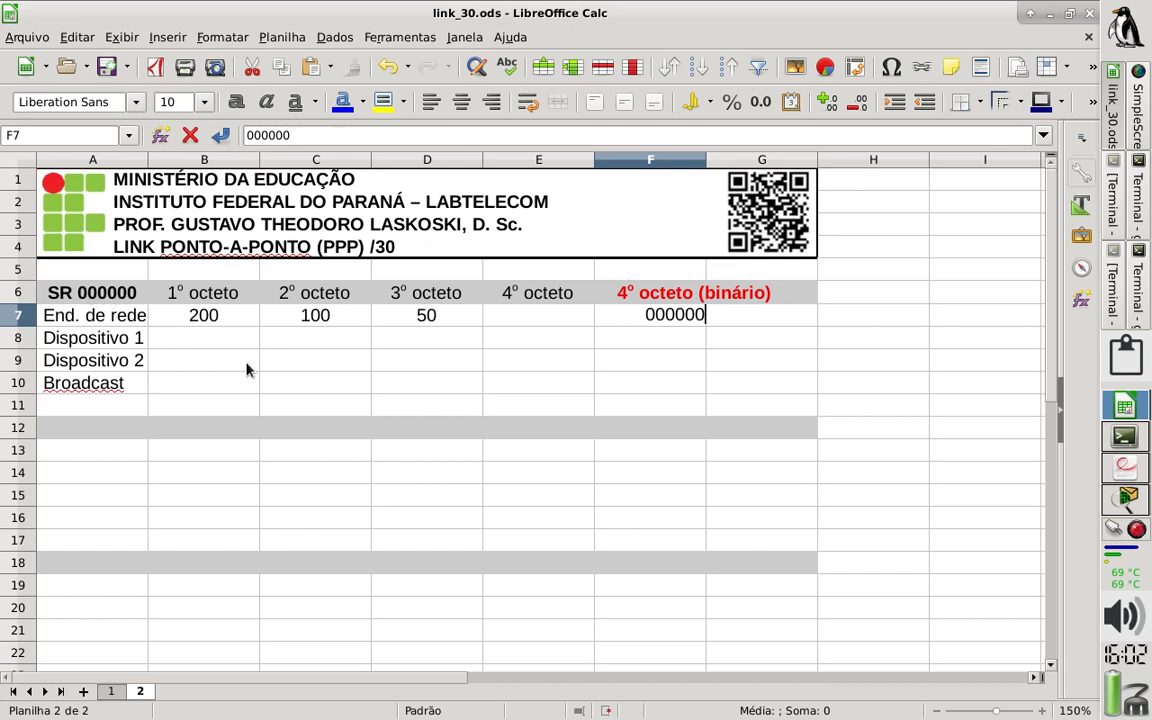
type("00")
left_click_drag(688, 315, 705, 317)
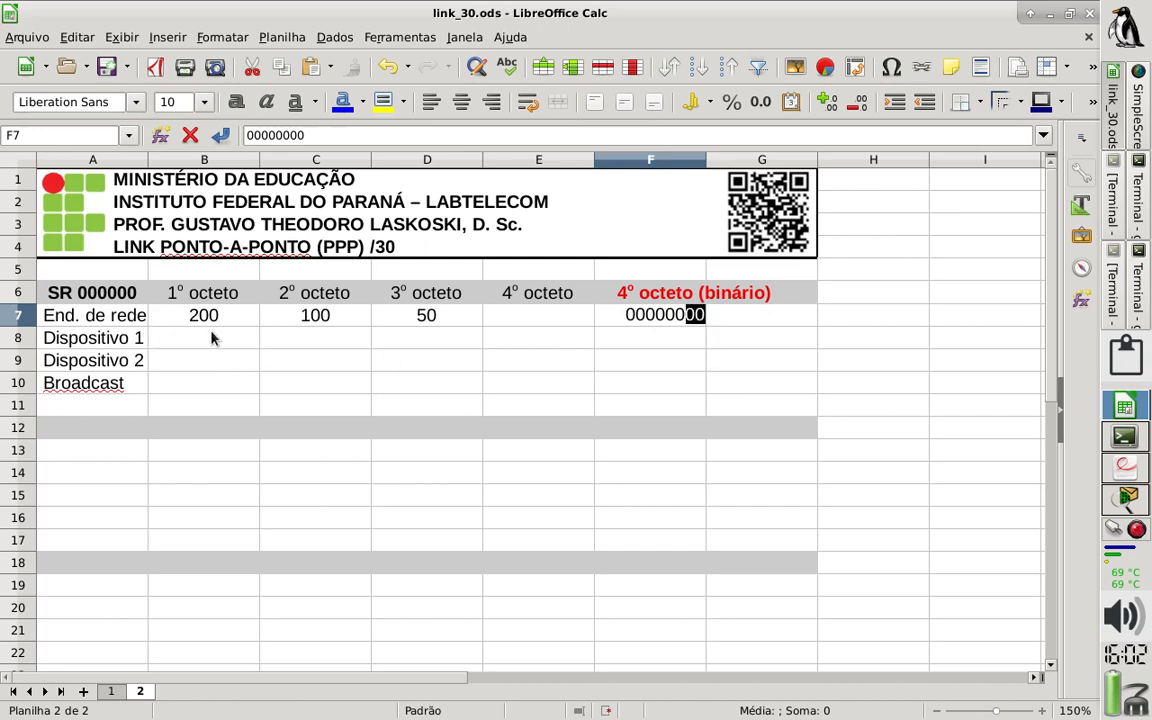
key("Return")
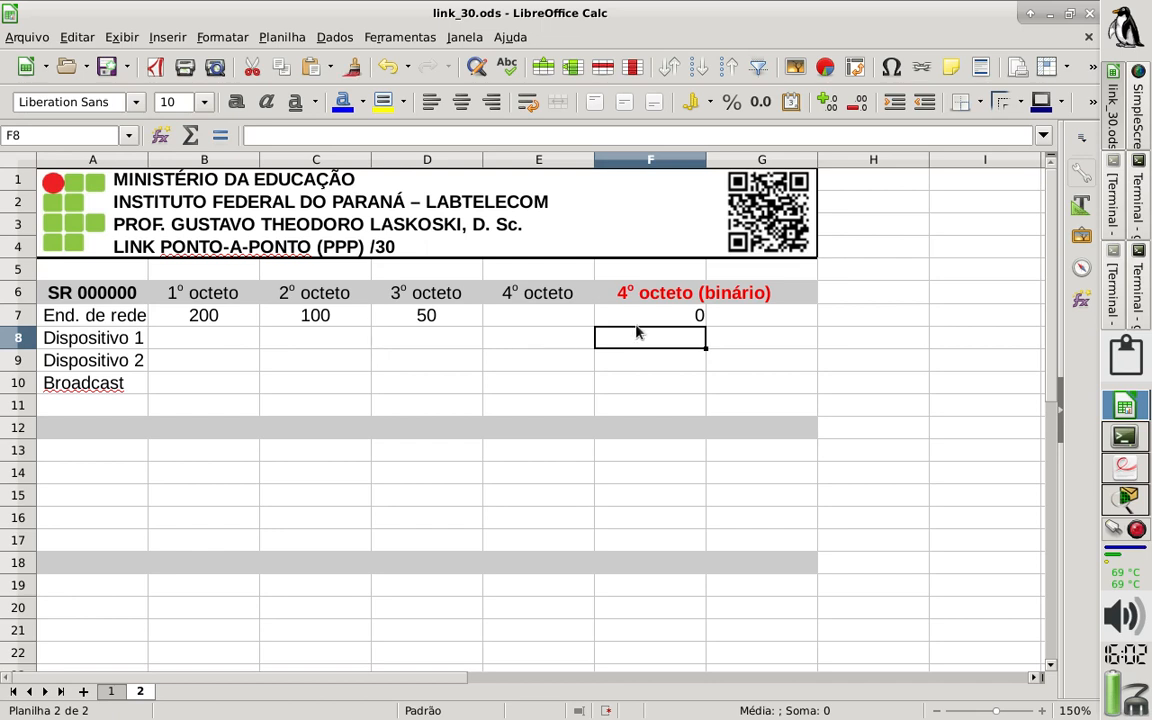
Center the binary fourth-octet cells F7 to F10 horizontally.
left_click_drag(640, 319, 631, 385)
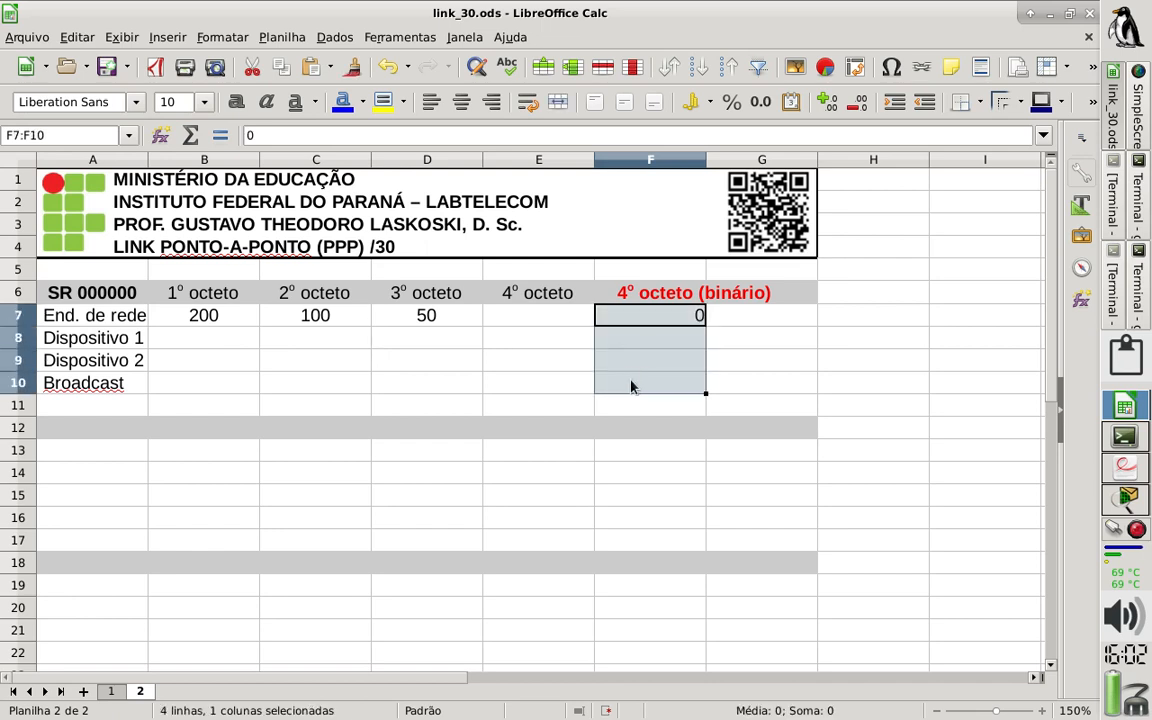
left_click(461, 101)
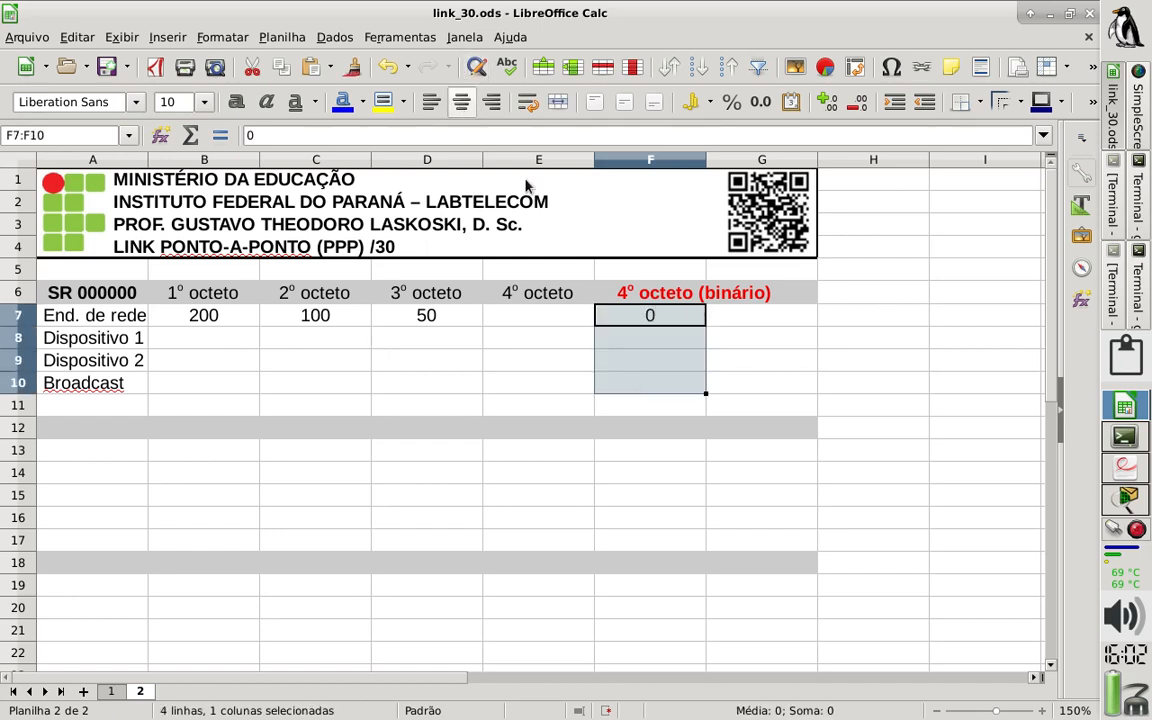
right_click(648, 320)
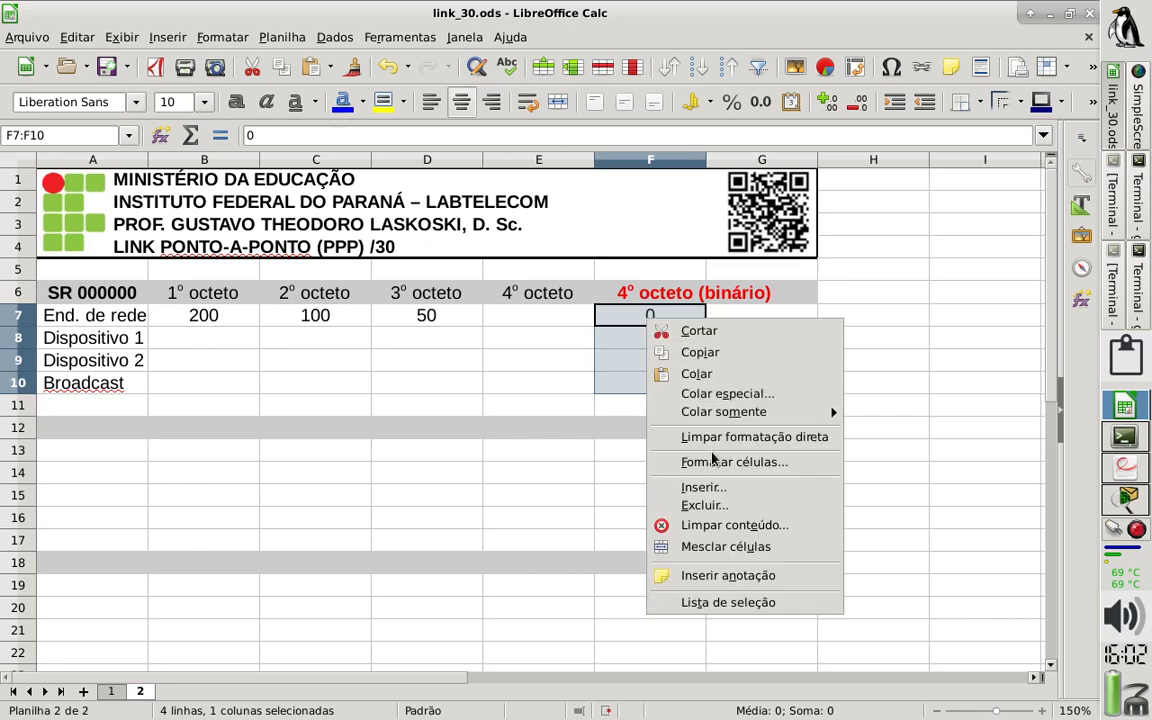
left_click(527, 407)
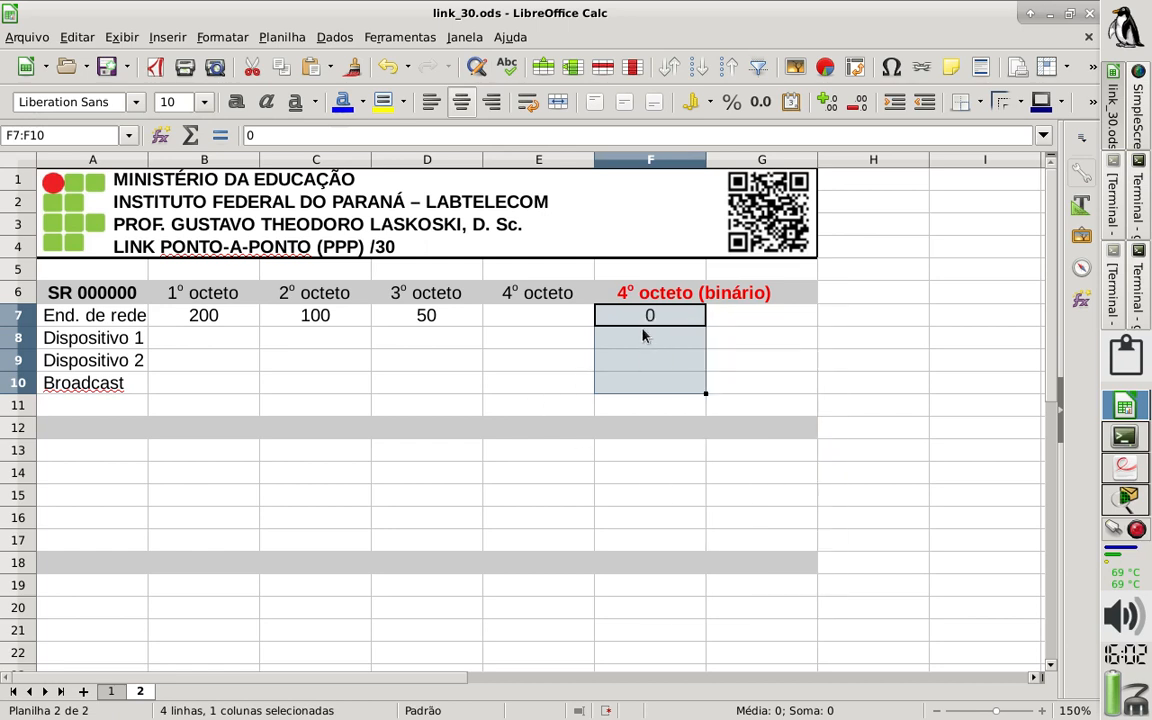
Enter 0 as the decimal fourth octet of subnet 000000's network address in E7.
left_click(555, 318)
key("F2")
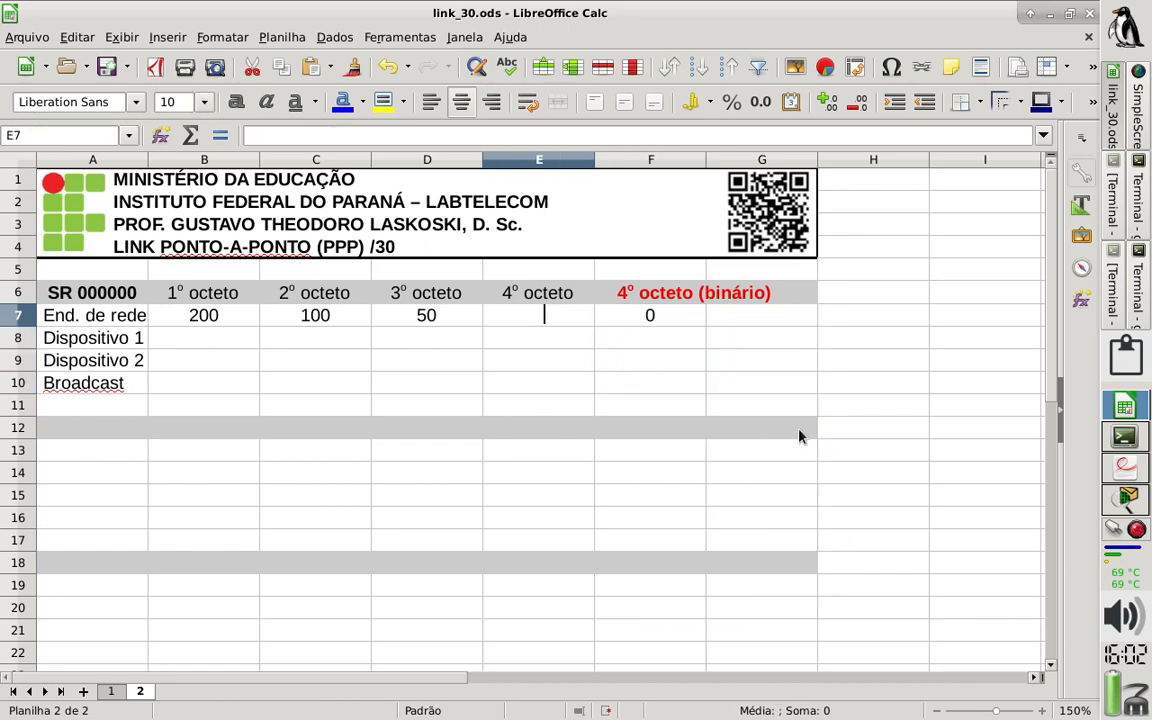
type("0")
key("Return")
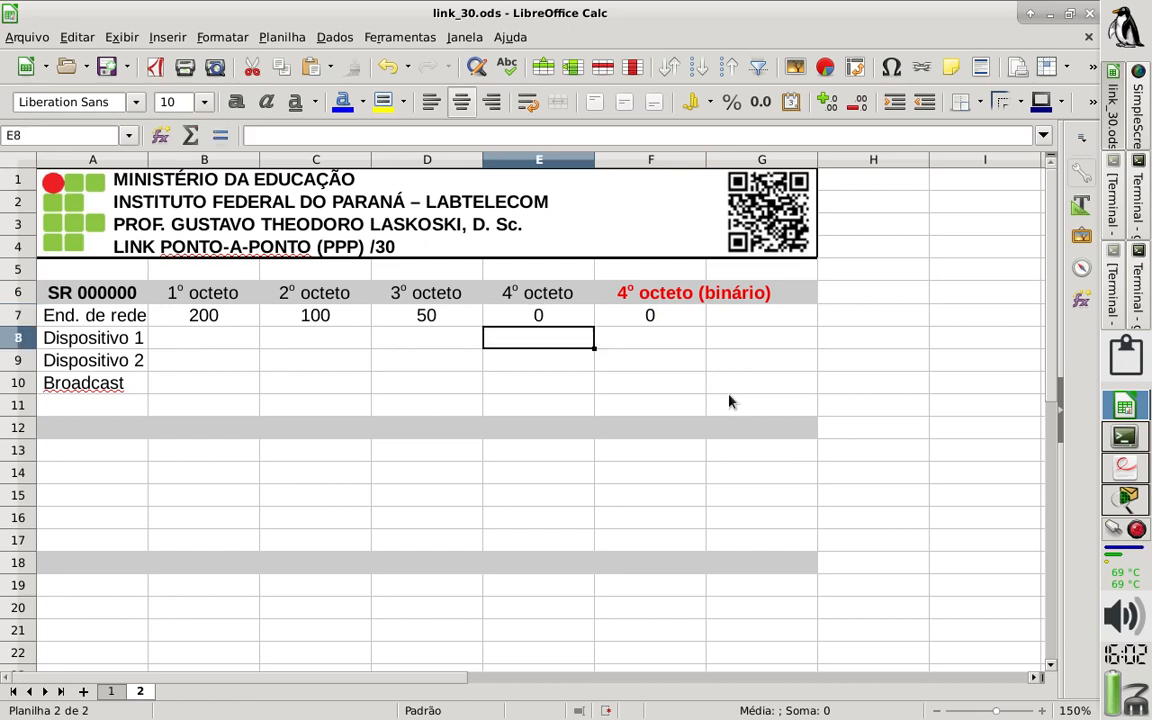
Replace F7 with the formula =DECABIN(E7;8) to convert the fourth octet into eight binary digits.
left_click(647, 321)
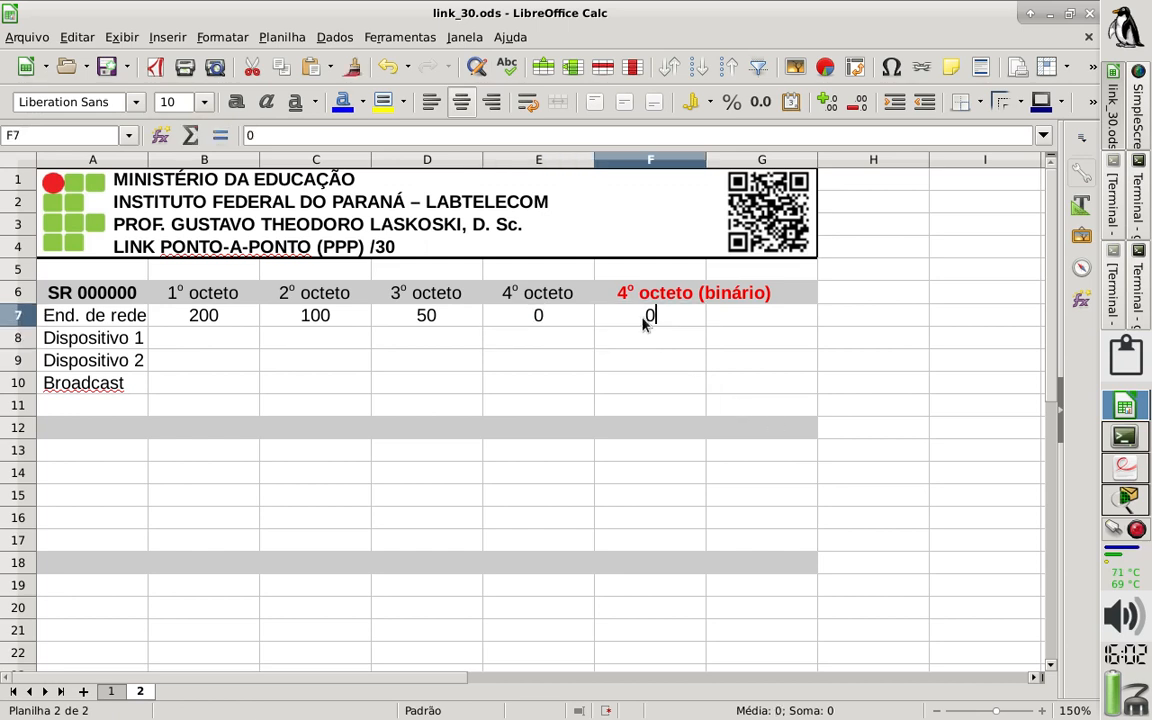
type("=de")
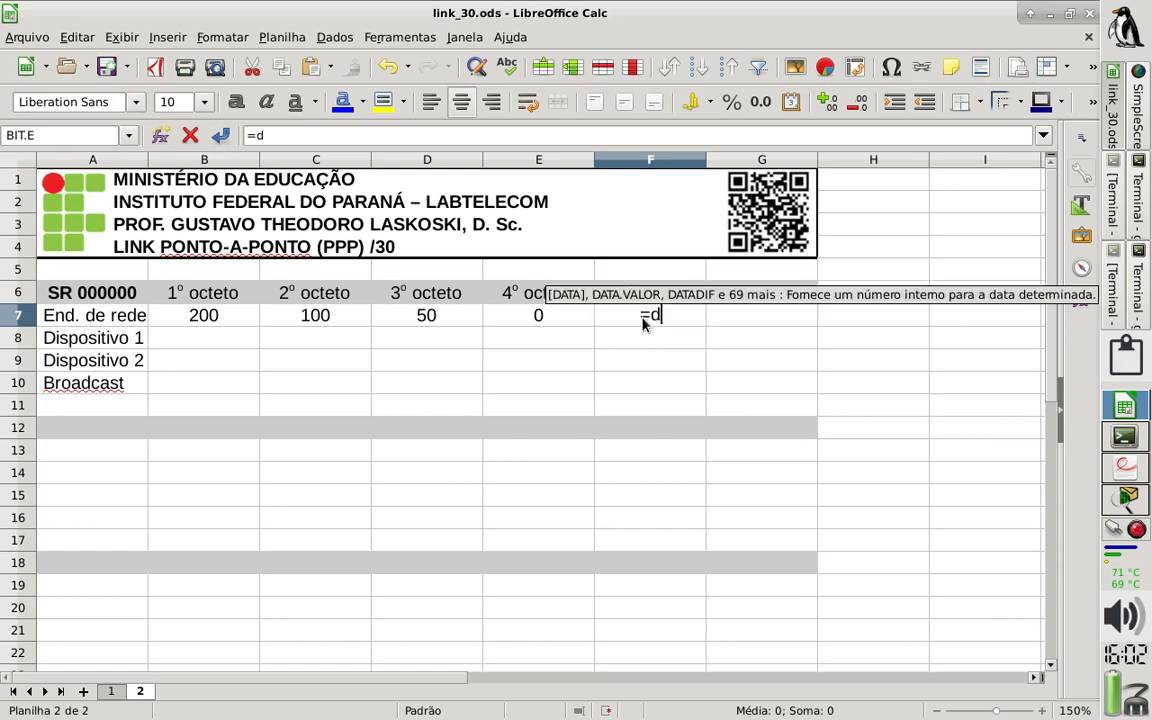
key("BackSpace")
key("BackSpace")
type("b")
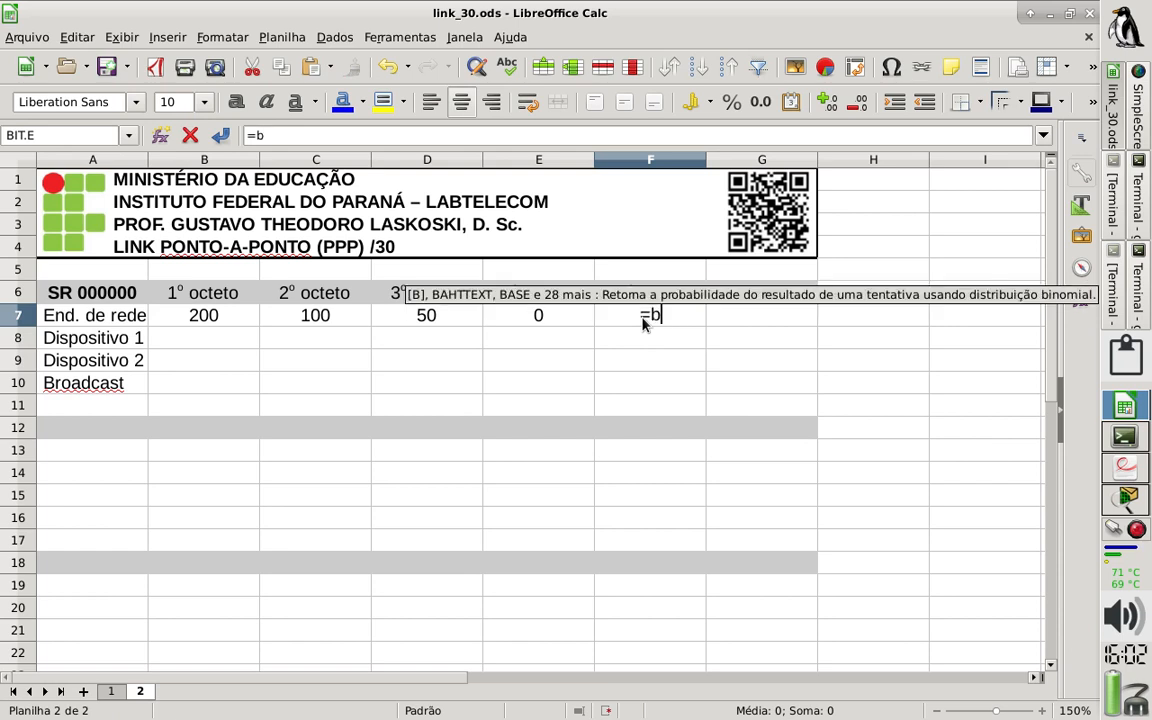
key("BackSpace")
type("decabi")
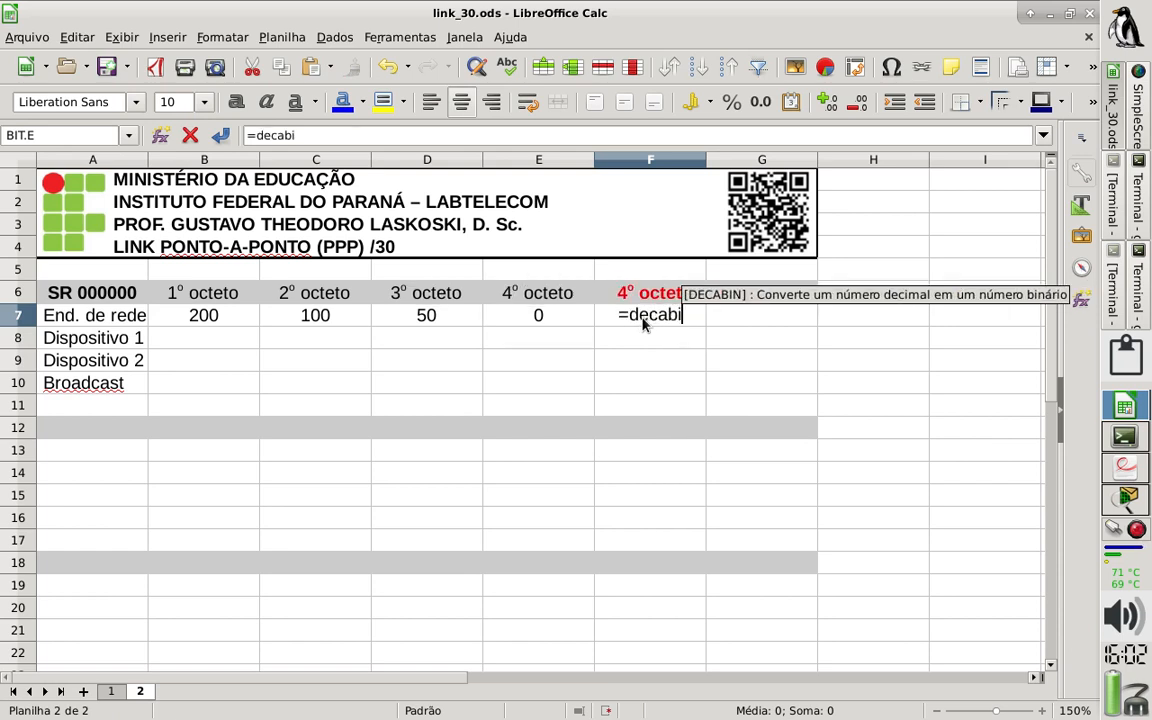
type("n(")
left_click(540, 318)
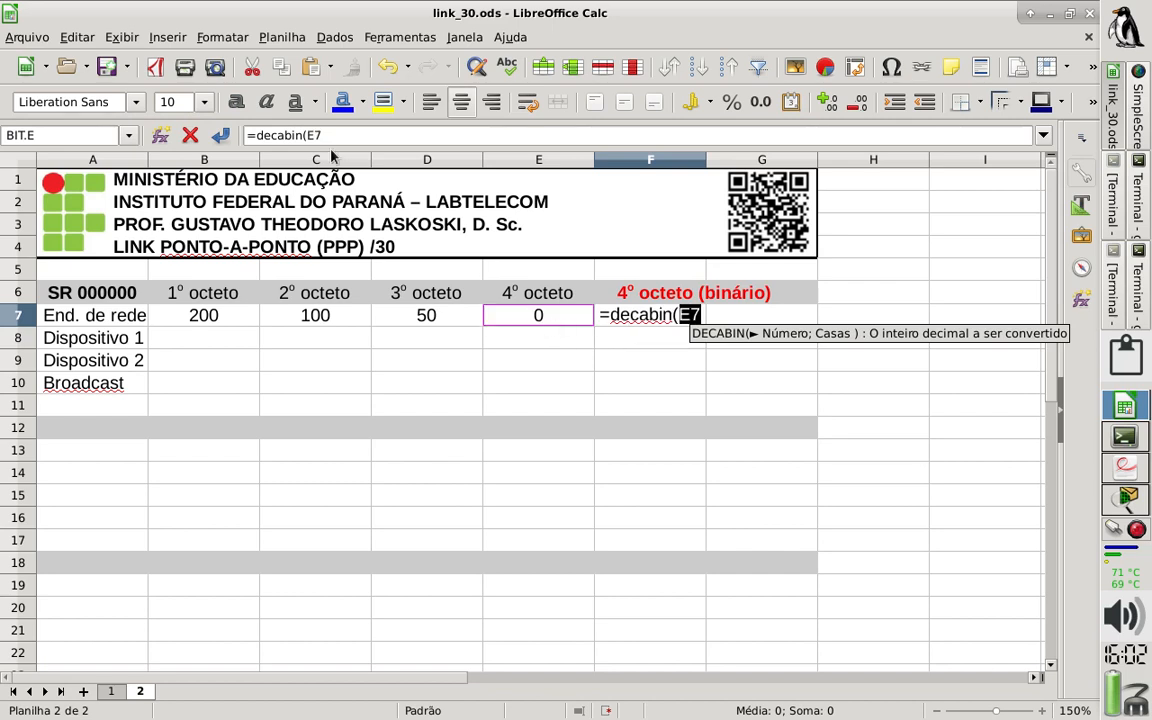
left_click(329, 136)
type(";8)")
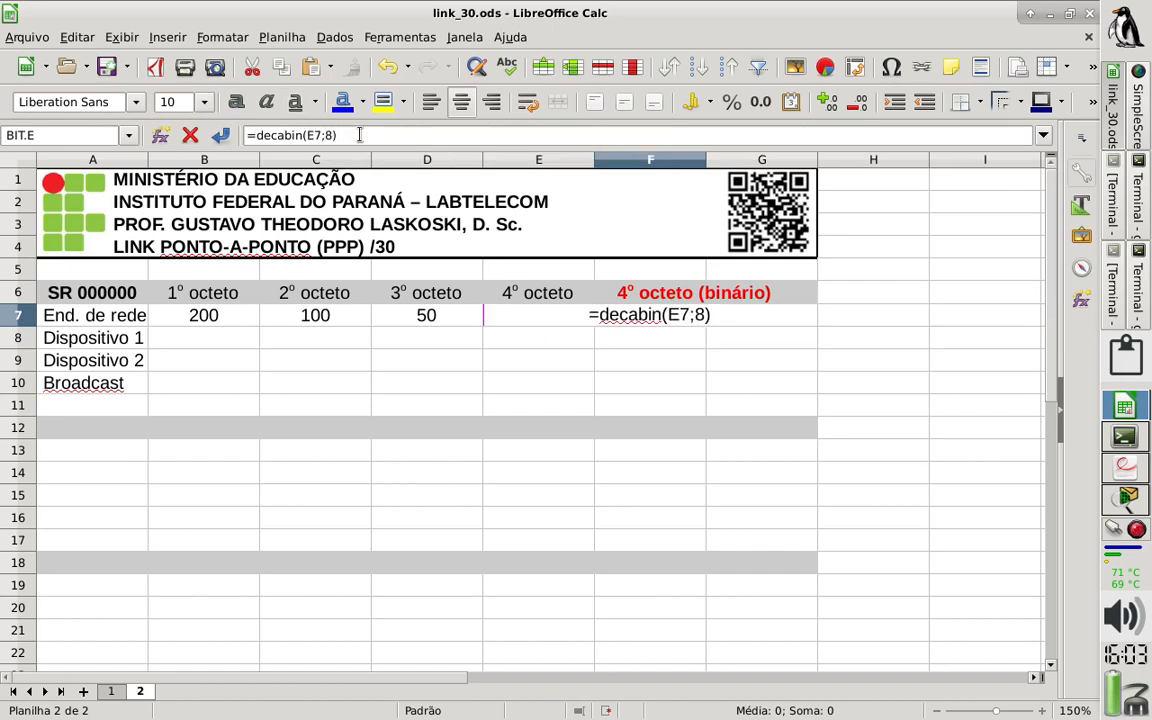
key("Return")
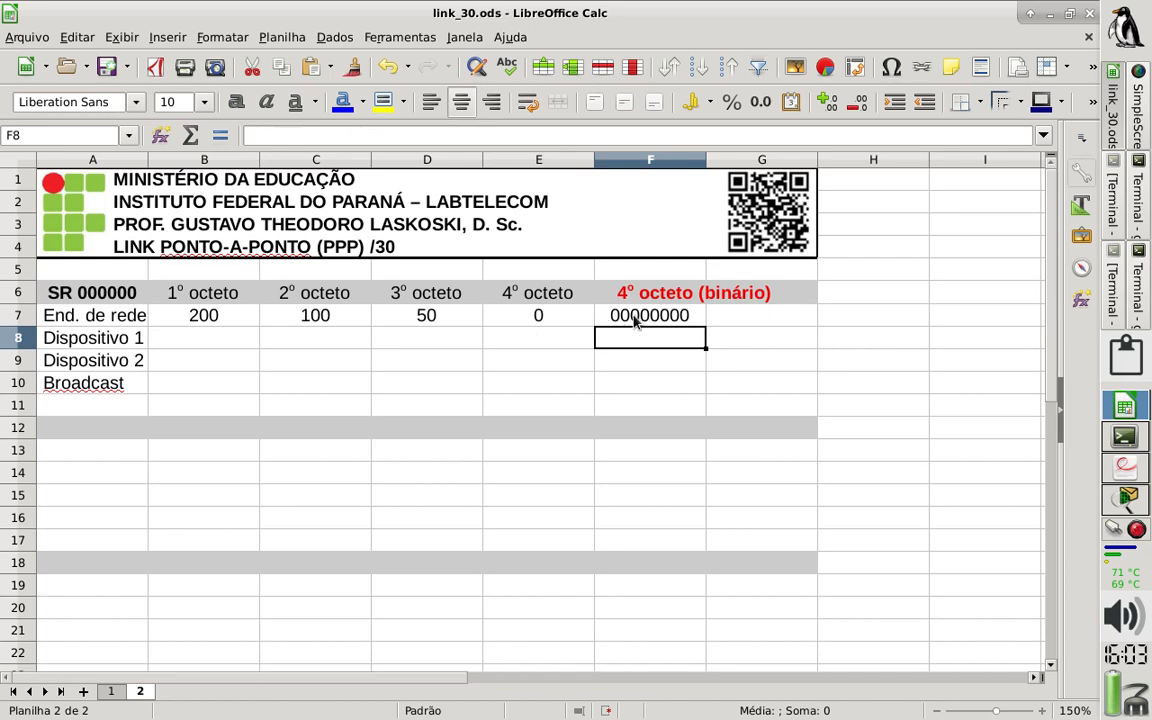
left_click(597, 360)
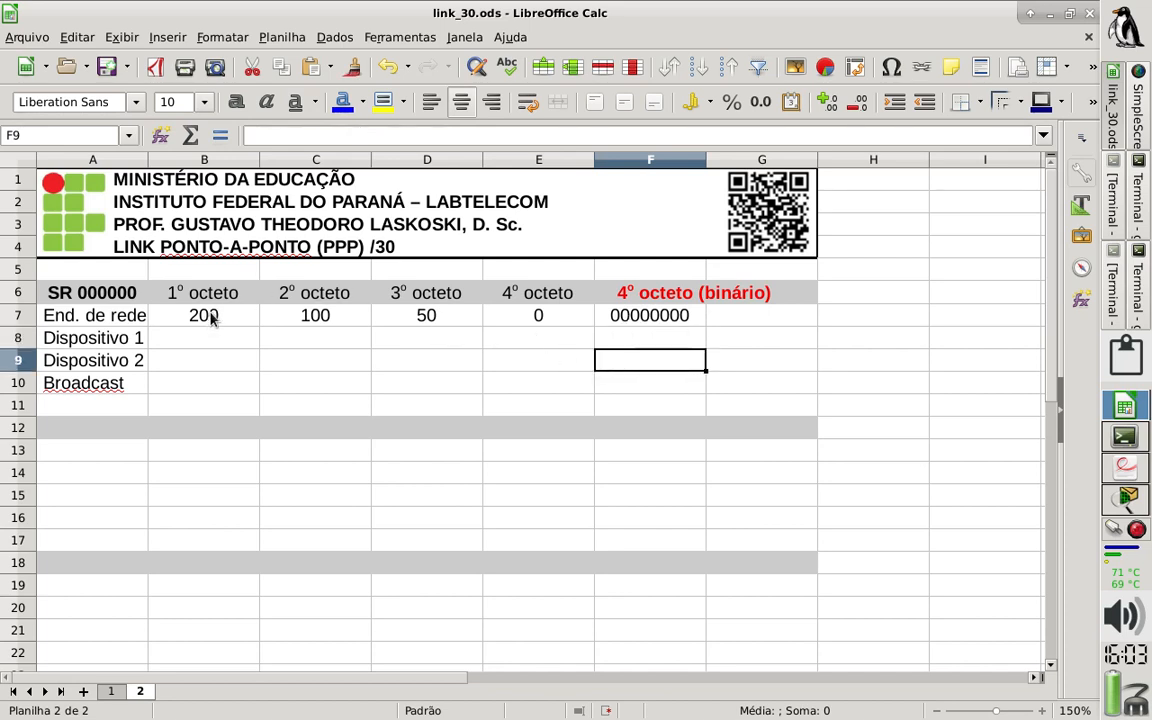
Copy the network address row B7:F7 into the Dispositivo 1, Dispositivo 2 and Broadcast rows.
left_click_drag(211, 316, 465, 323)
left_click_drag(613, 317, 675, 320)
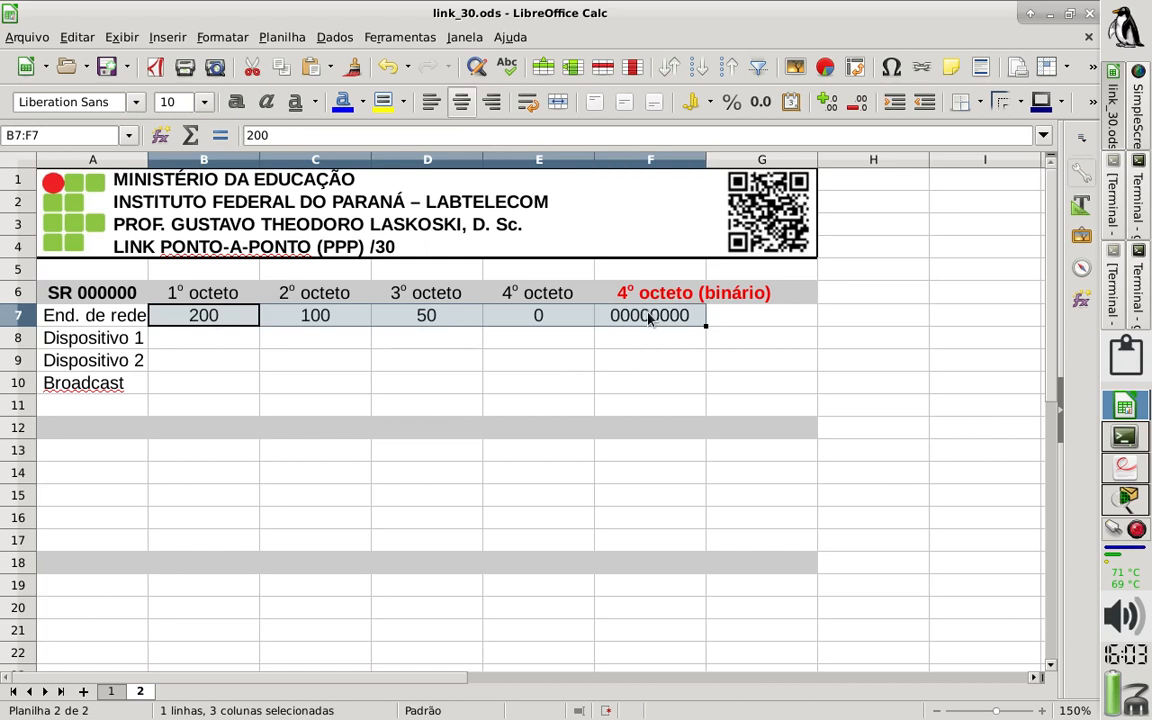
key("ctrl+c")
left_click(222, 343)
key("ctrl+v")
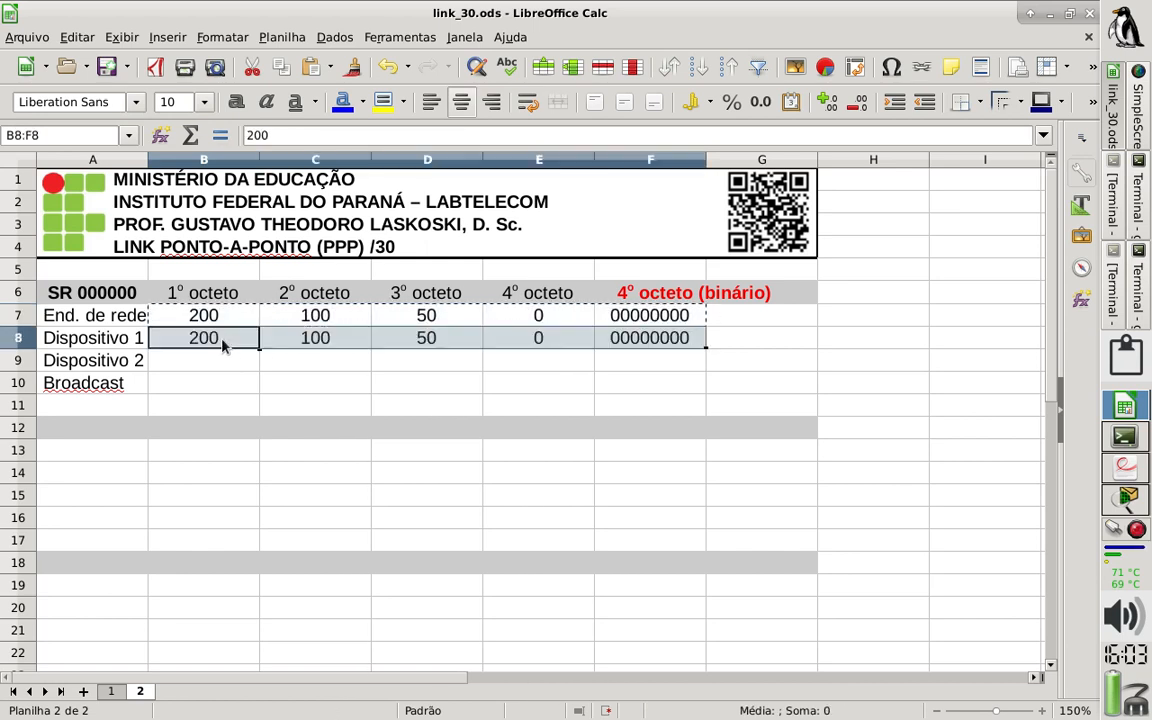
key("Down")
key("ctrl+v")
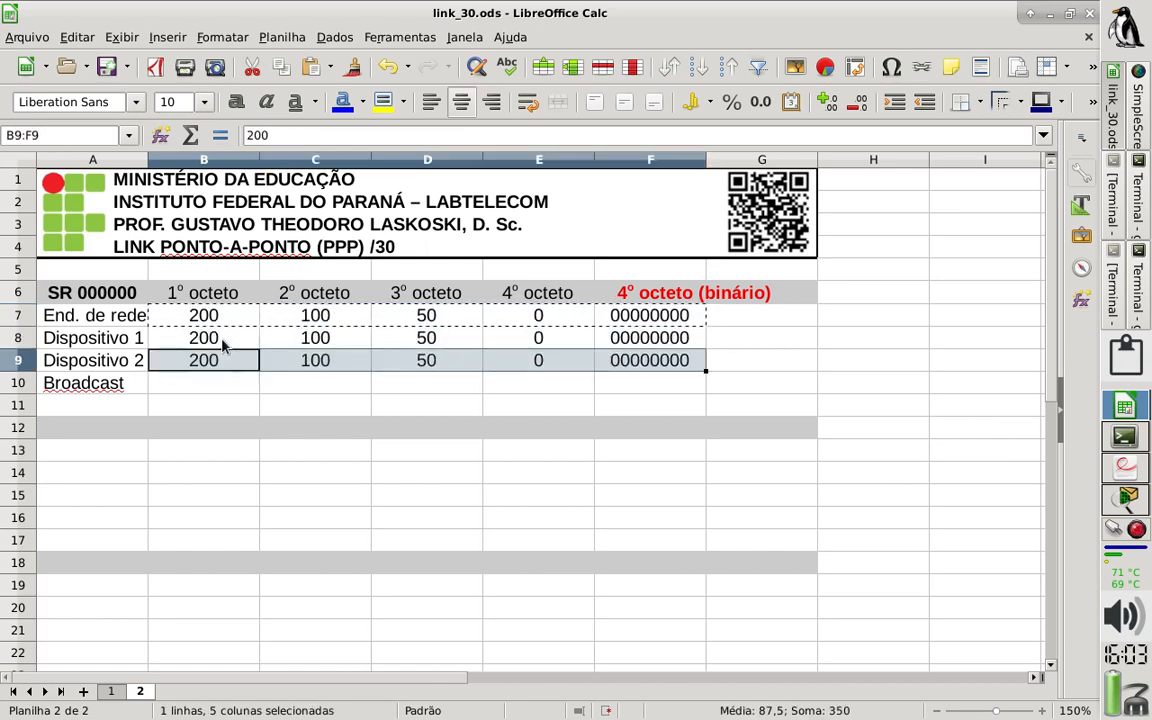
key("Down")
key("ctrl+v")
key("Up")
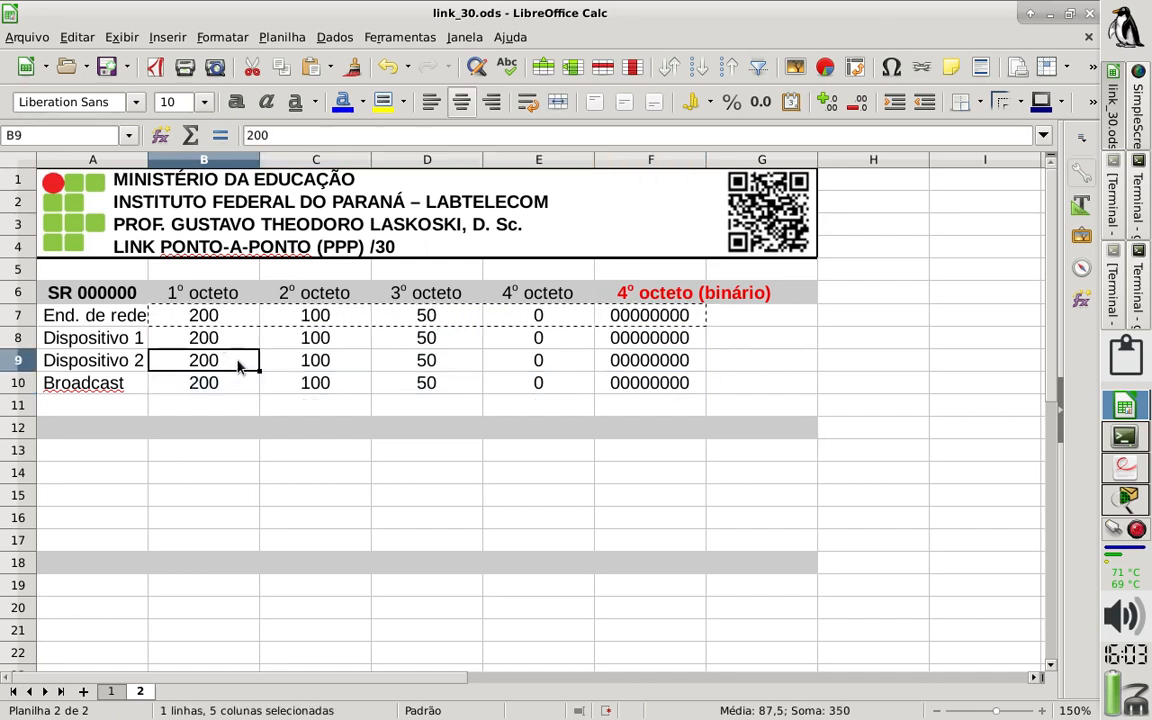
key("Escape")
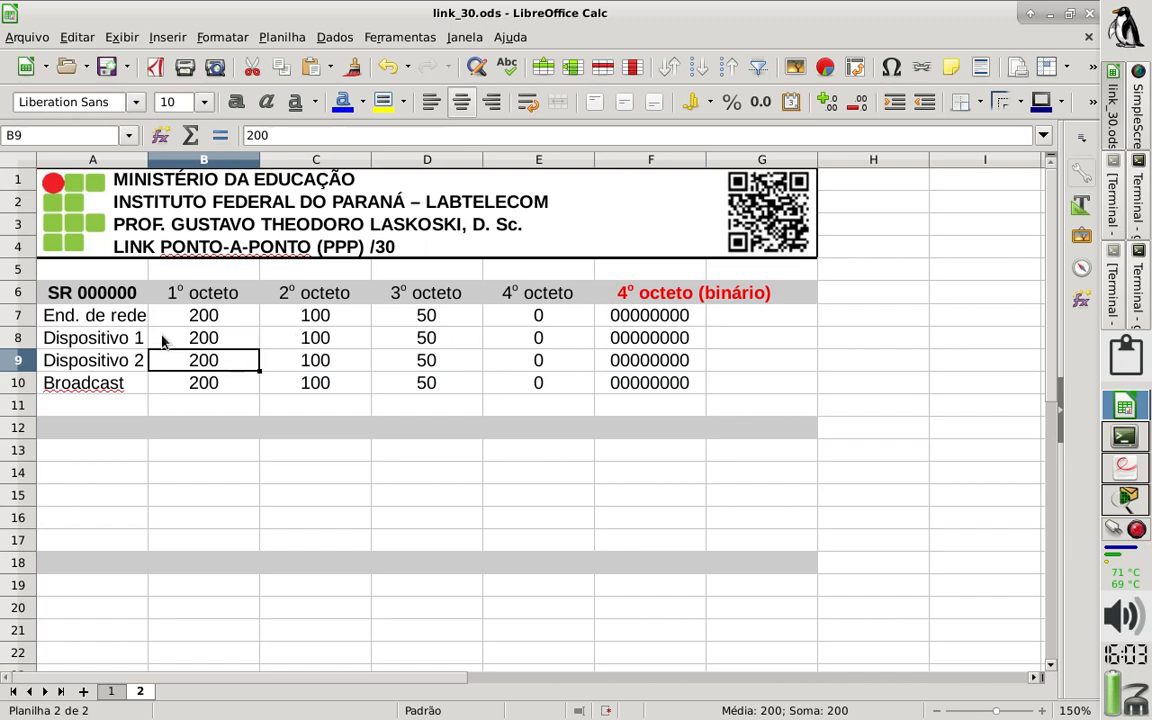
Set the decimal fourth octets of Dispositivo 1, Dispositivo 2 and Broadcast to 1, 2 and 3 in E8:E10.
left_click(550, 344)
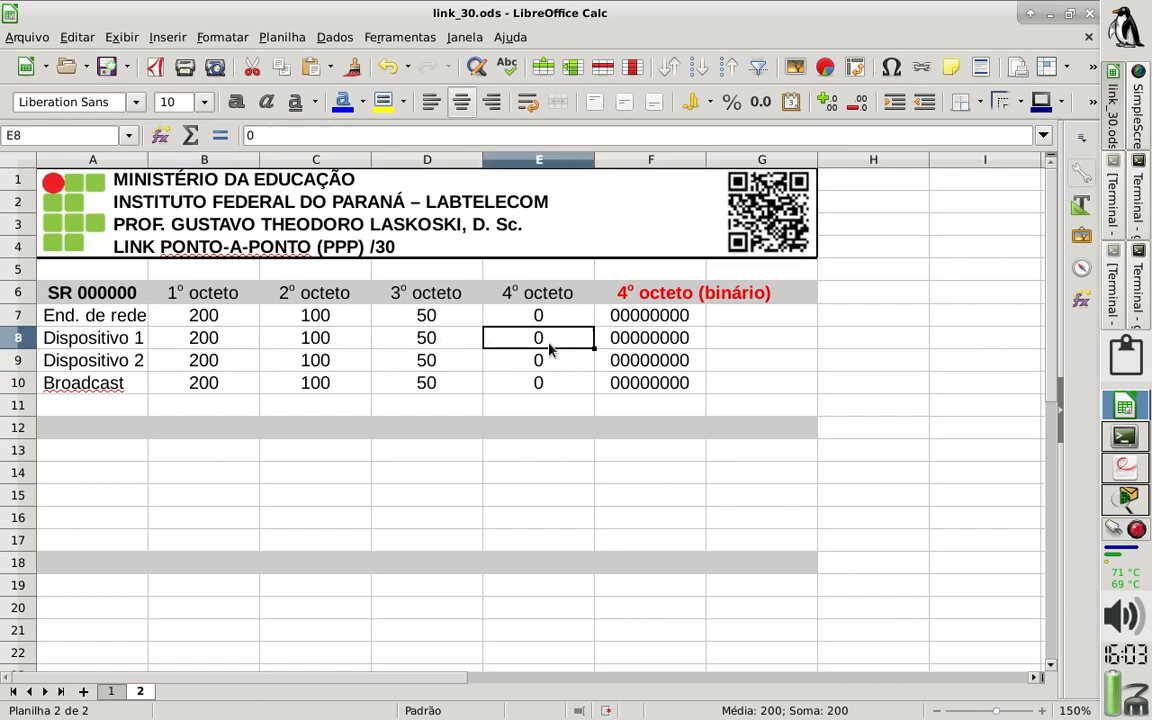
type("1")
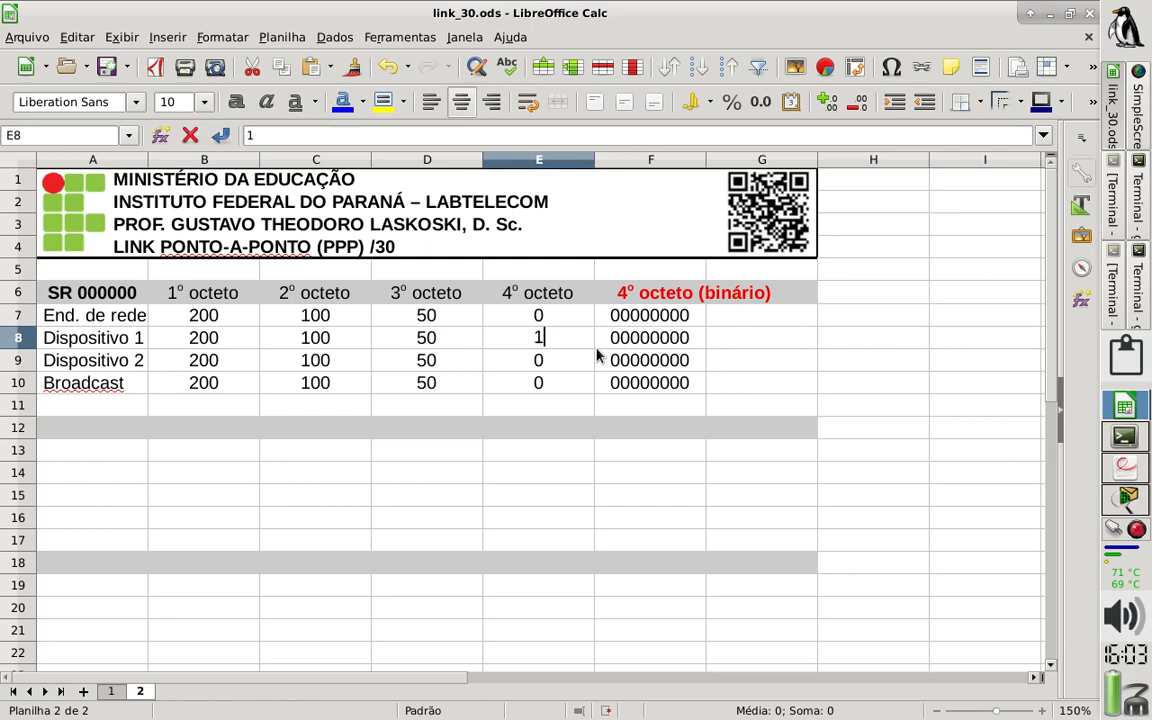
key("Return")
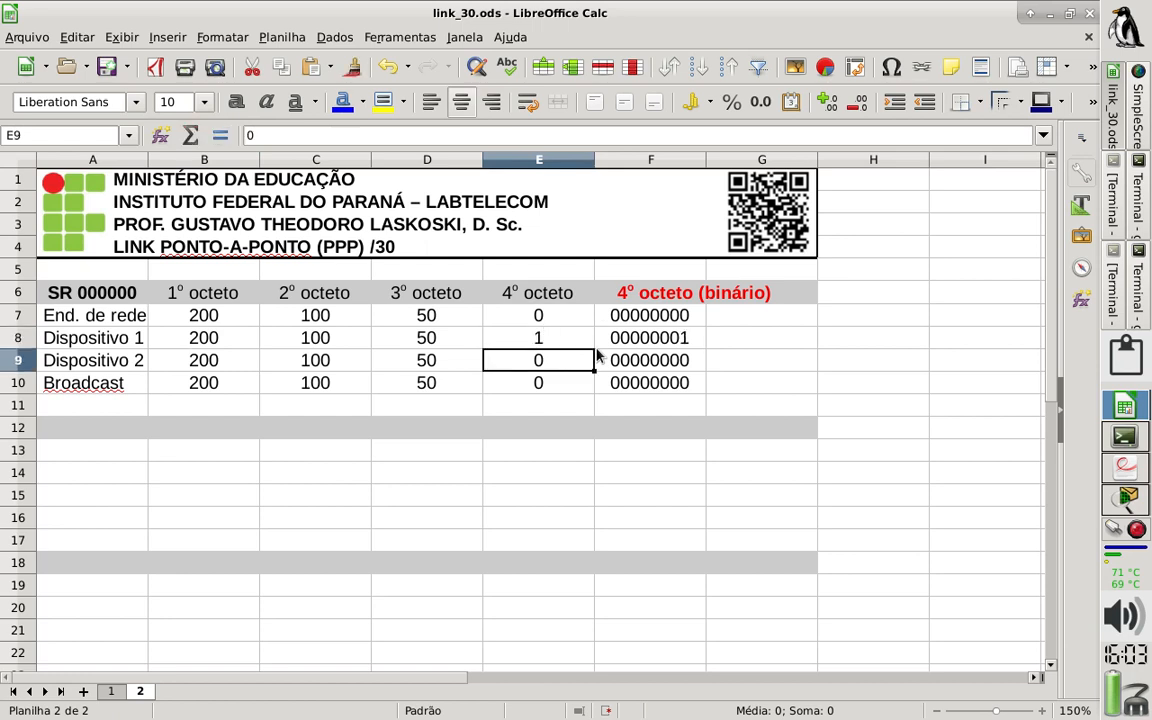
type("2")
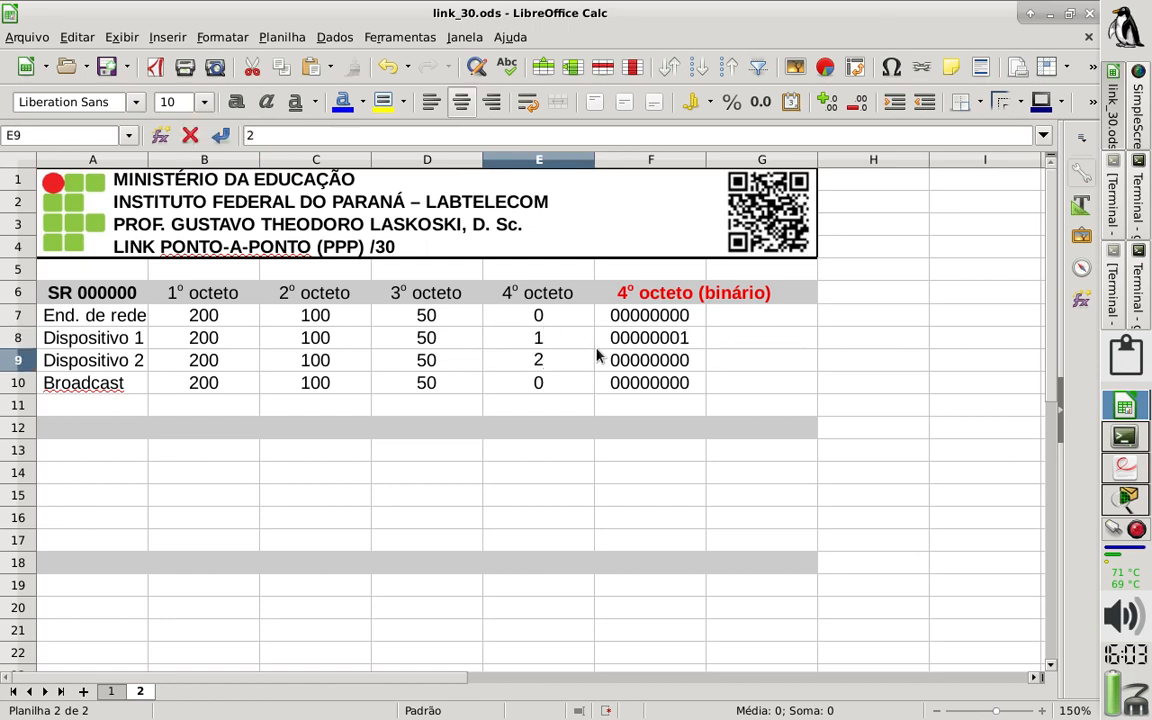
key("Return")
type("3")
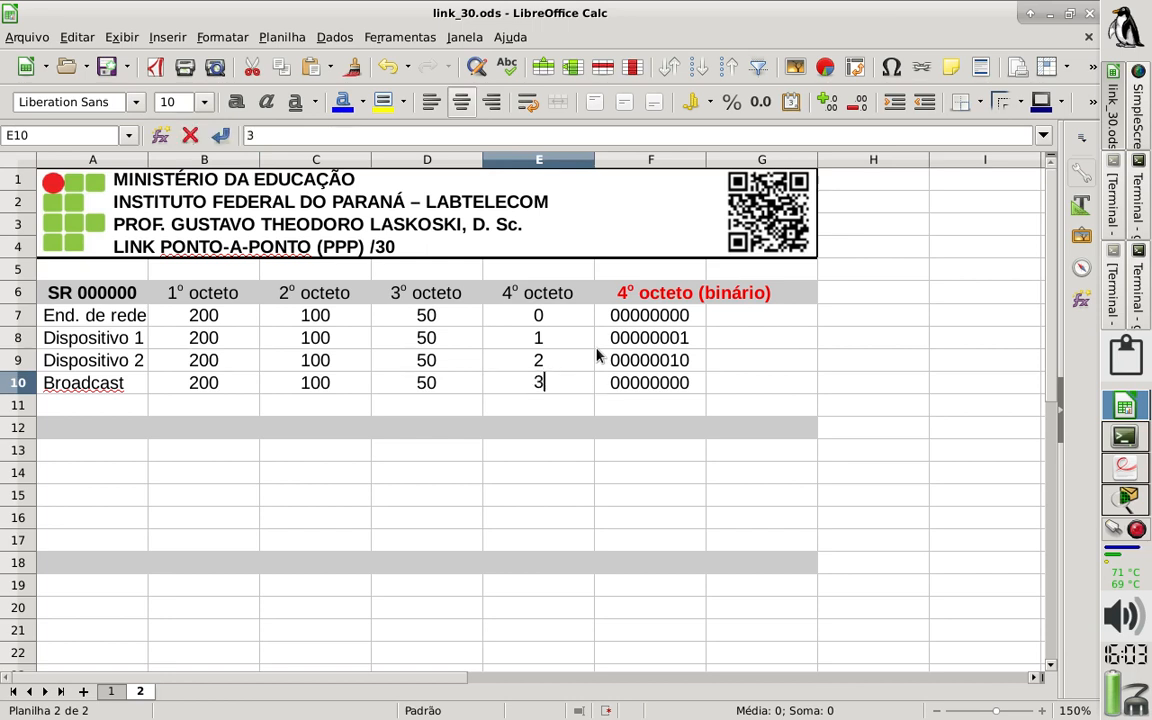
key("Return")
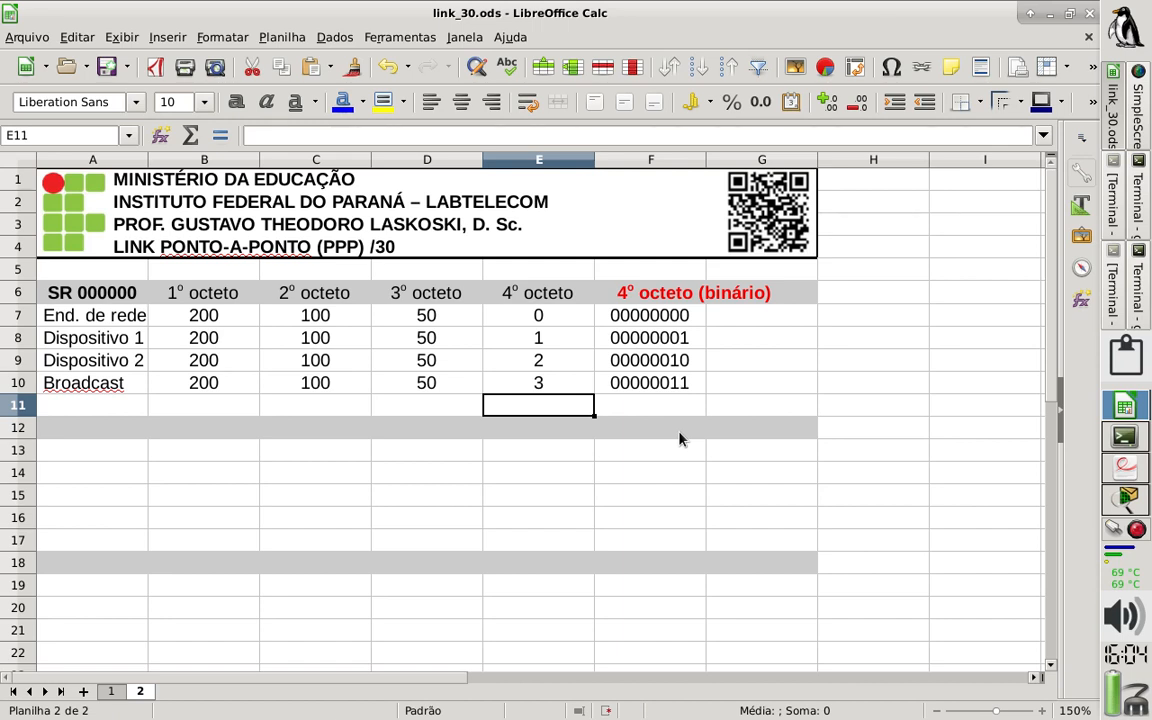
left_click(124, 300)
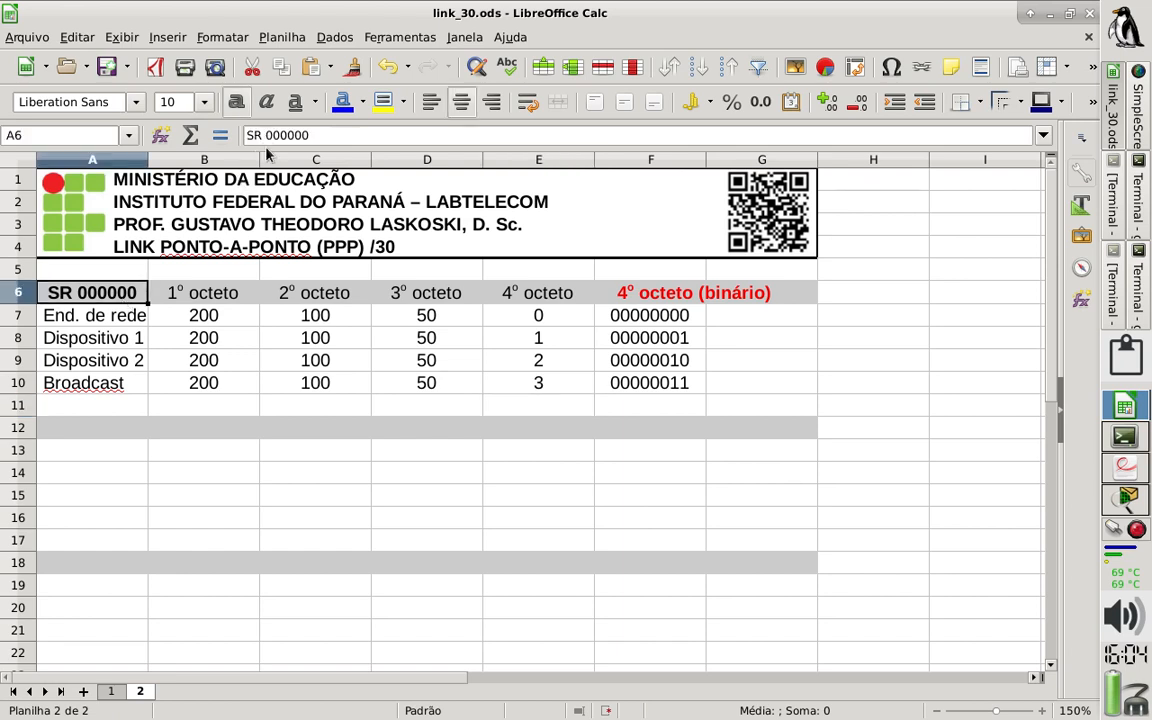
double_click(268, 135)
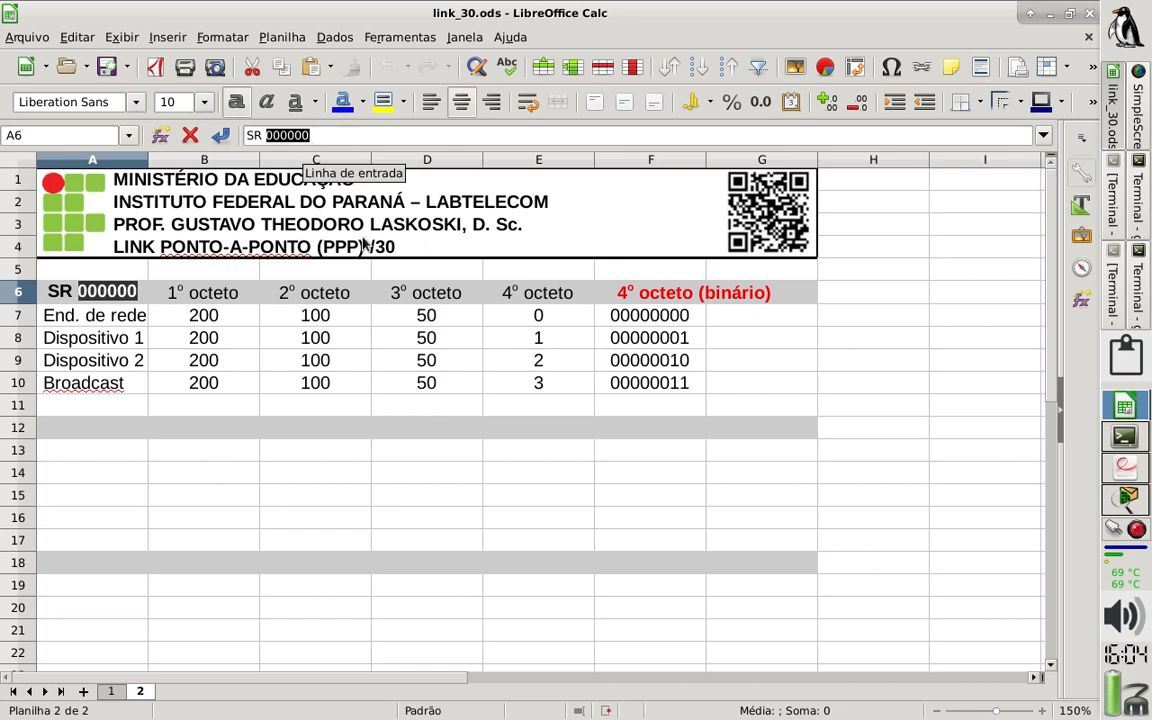
key("Return")
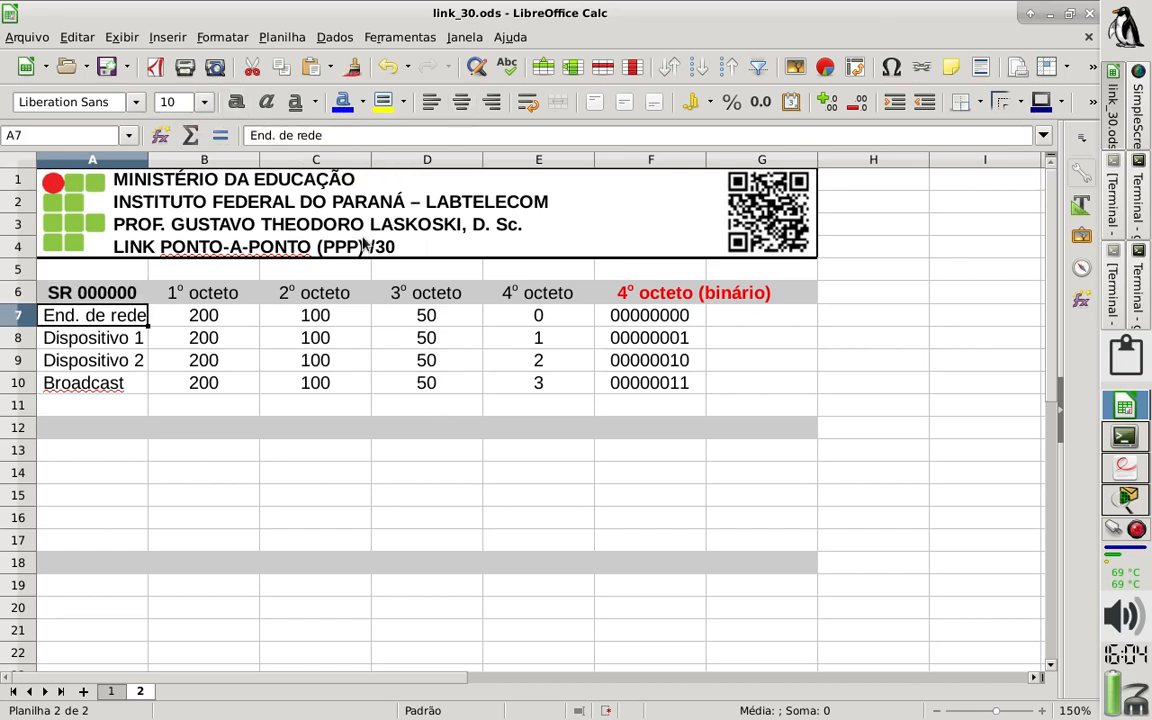
Compare the Dispositivo 1 address of subnet 000000 with Router_Core's link addresses in the lab PDF's network diagram.
left_click(183, 447)
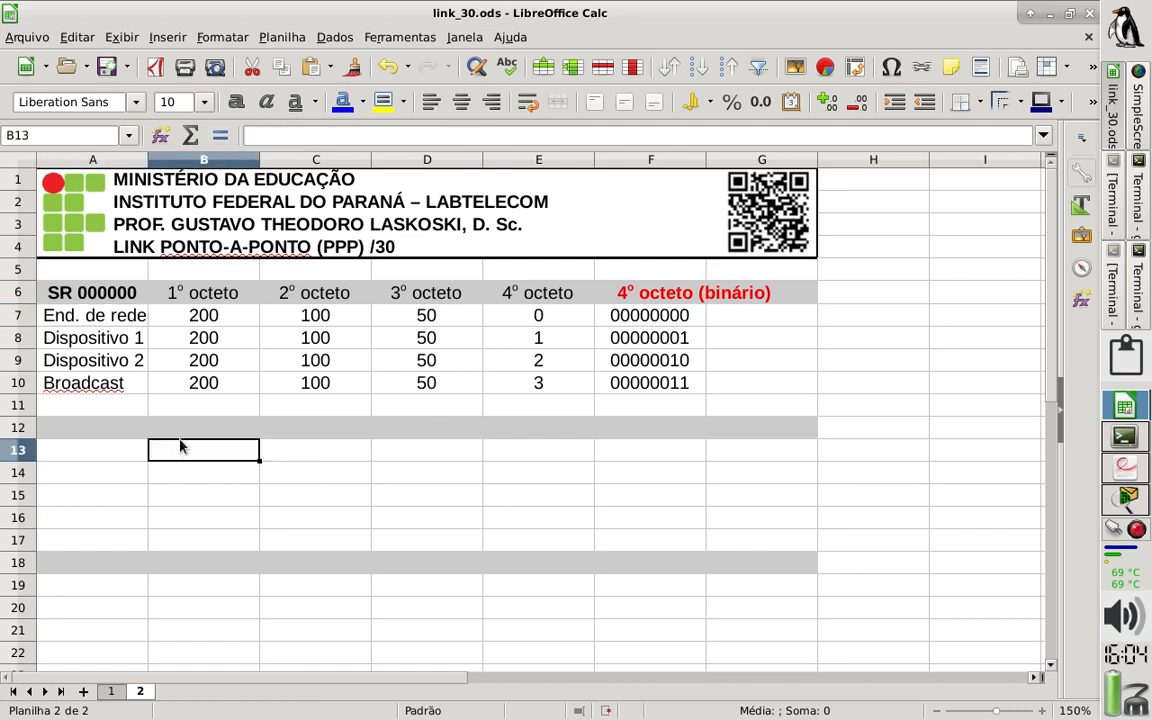
left_click_drag(101, 300, 620, 383)
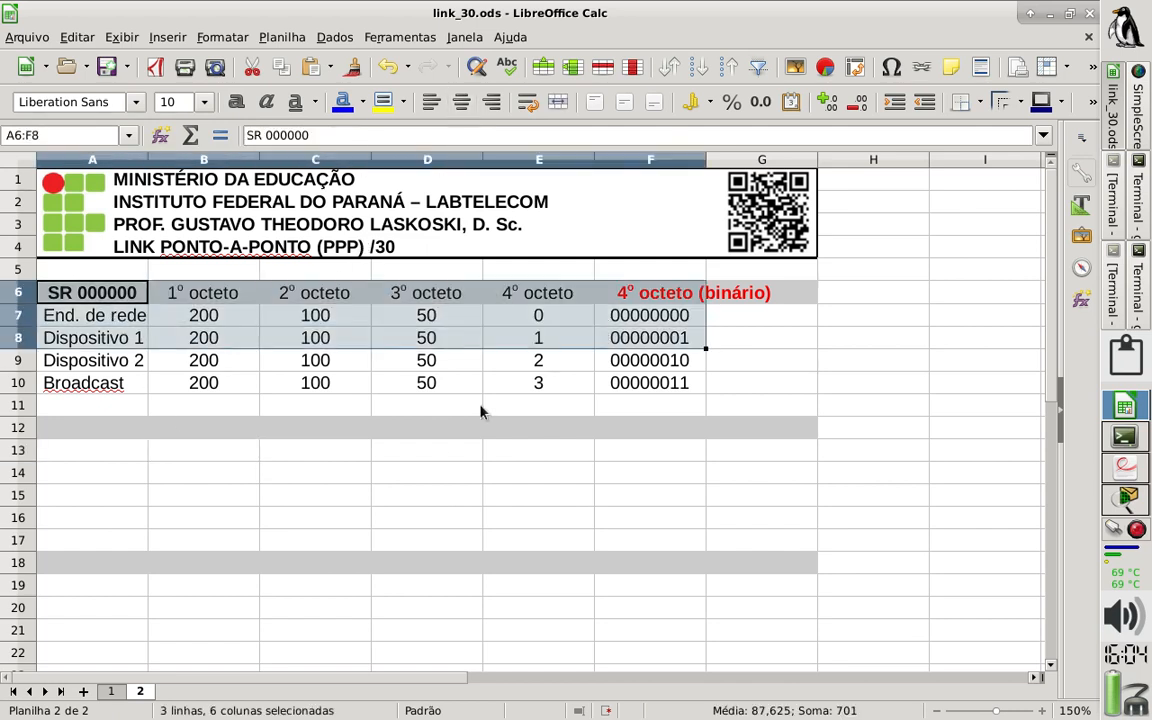
left_click(427, 450)
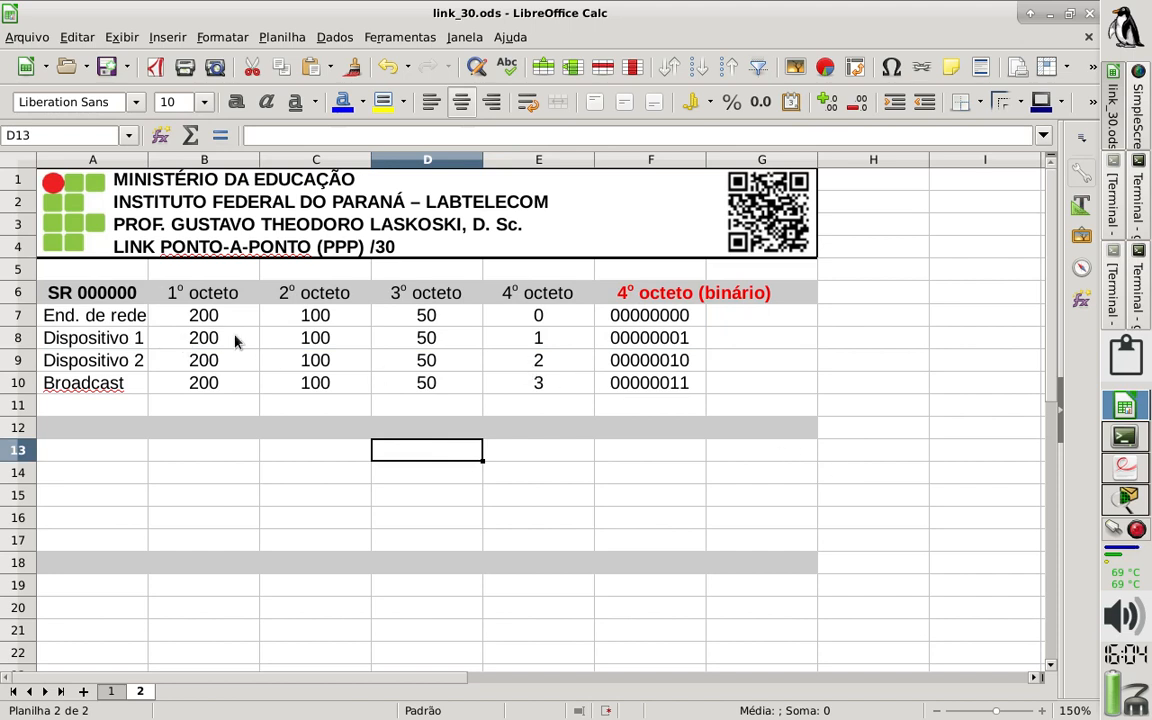
left_click_drag(527, 342, 345, 345)
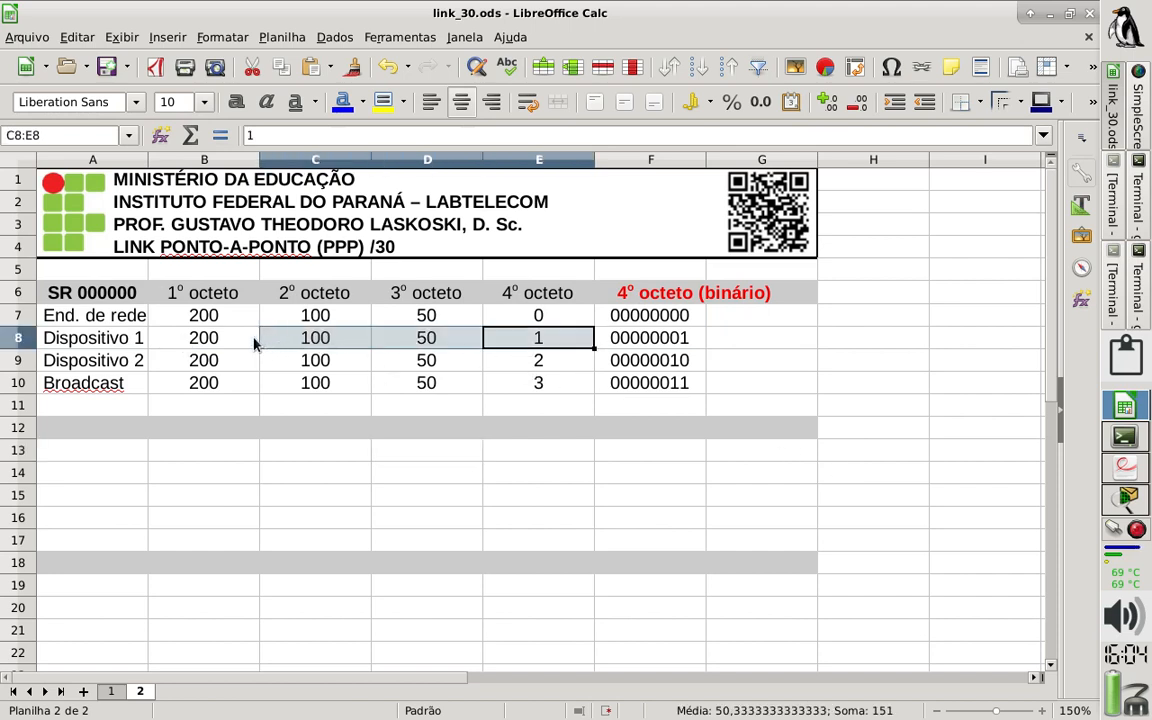
left_click_drag(254, 343, 218, 337)
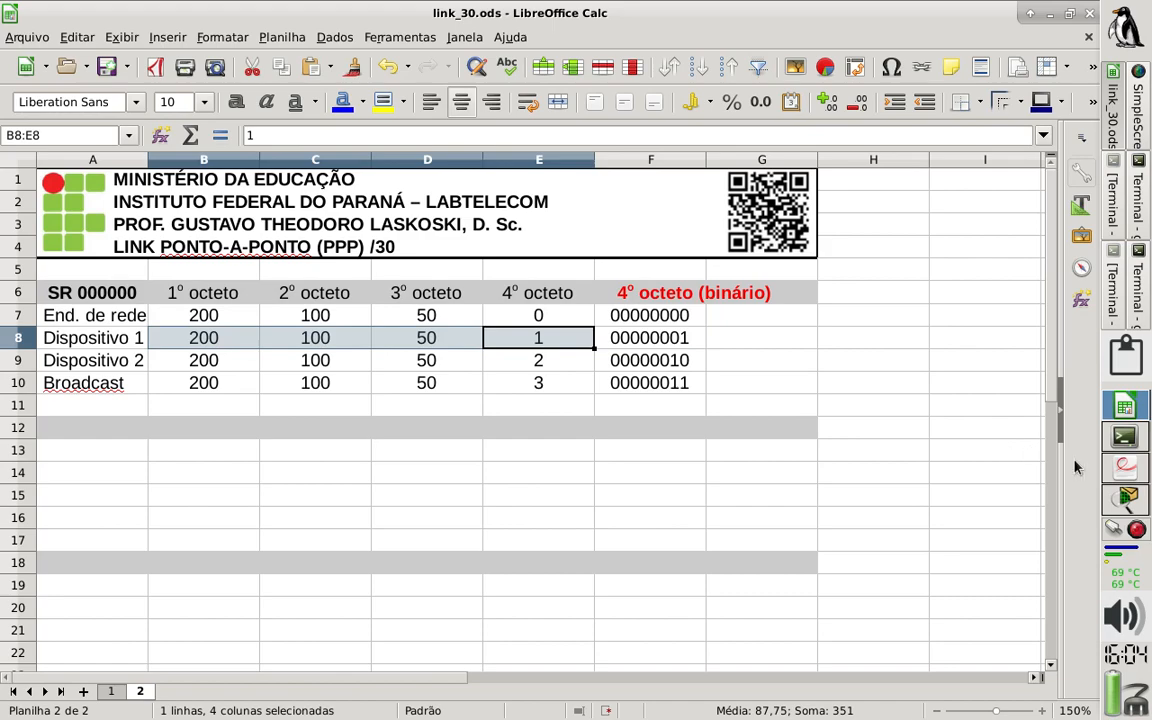
left_click(1123, 473)
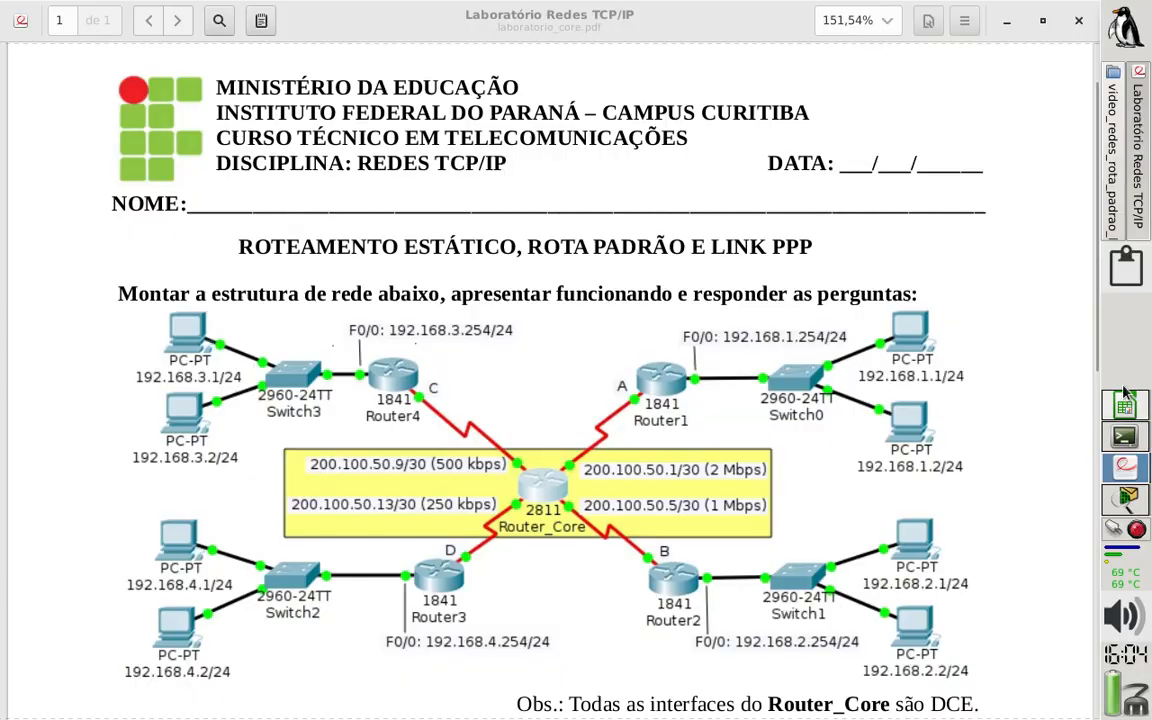
left_click(1124, 404)
Label the Dispositivo 1 row of subnet 000000 as CORE in G8.
left_click(766, 346)
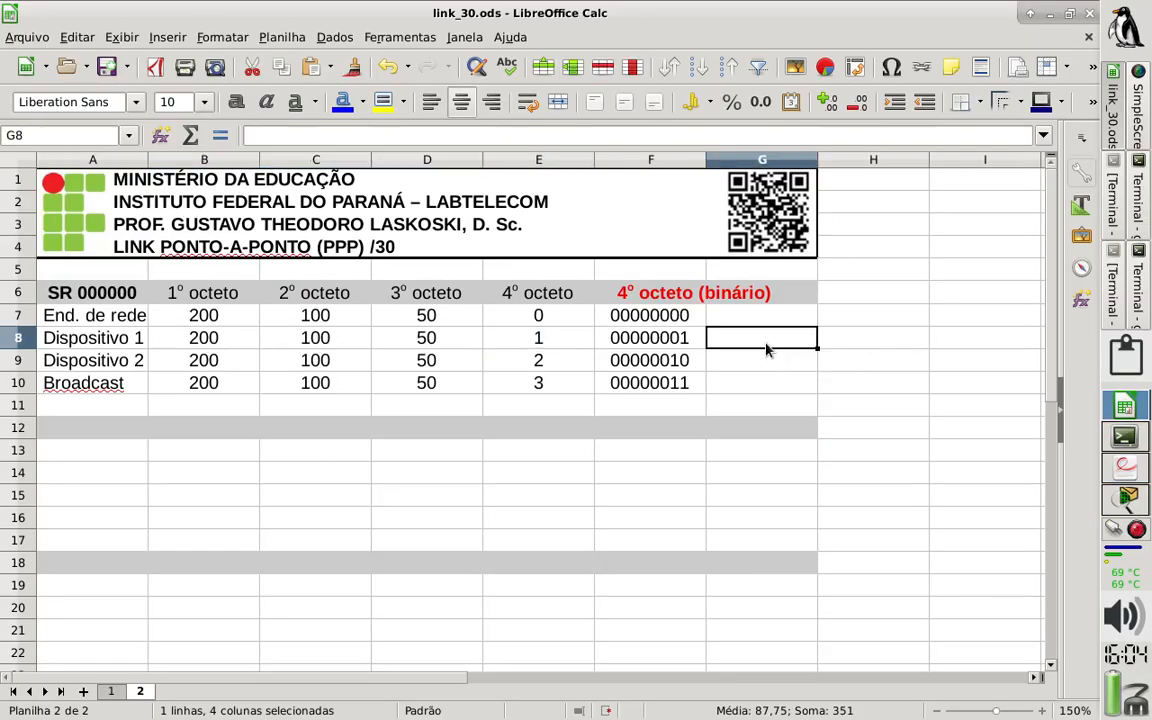
type("R")
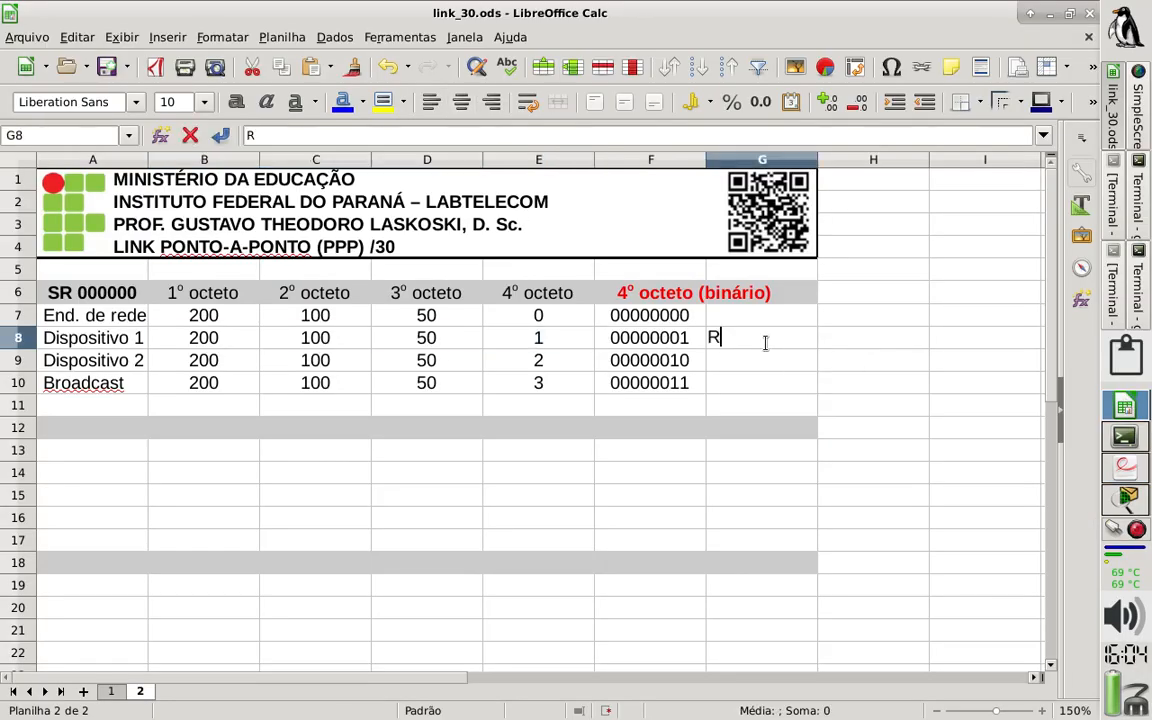
key("BackSpace")
type("COr")
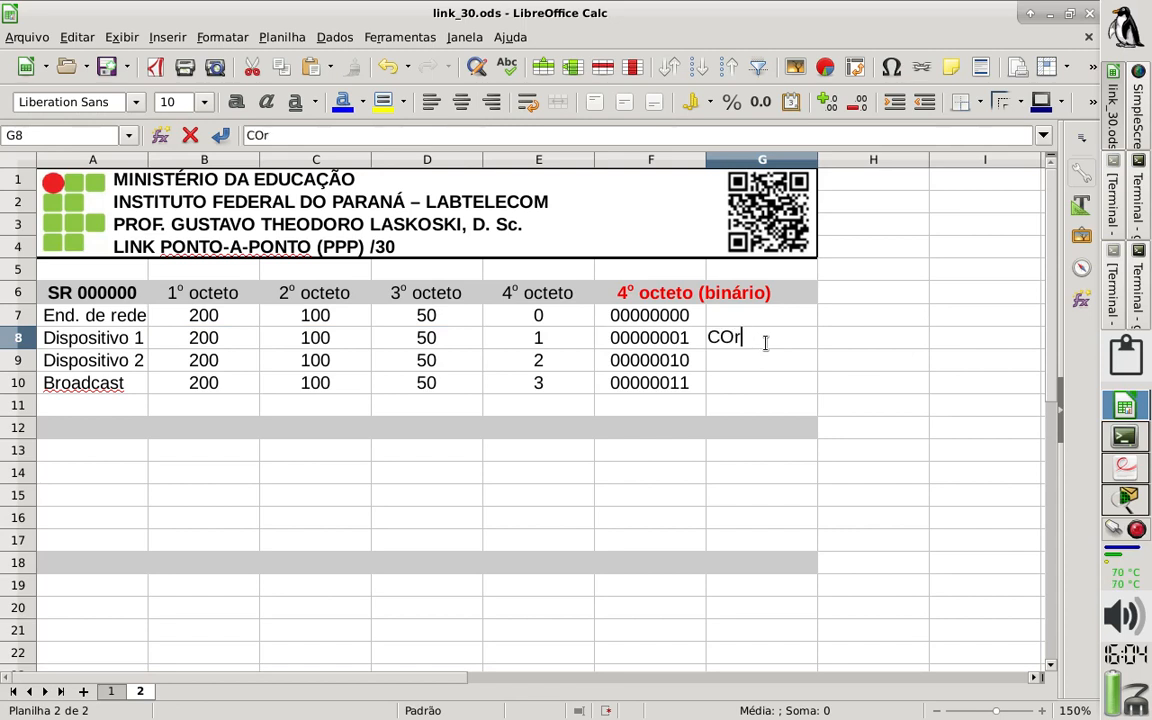
type("RE")
key("Return")
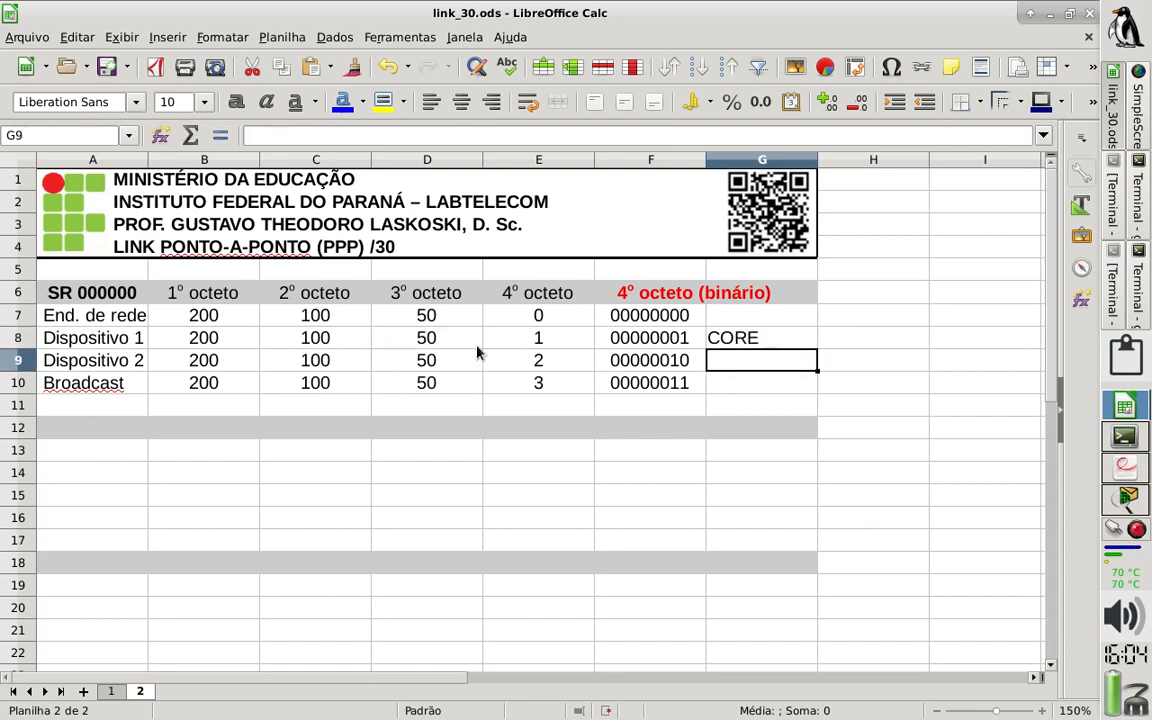
Label the Dispositivo 2 row of subnet 000000 as A in G9.
left_click(740, 376)
left_click(738, 367)
double_click(736, 365)
type("A")
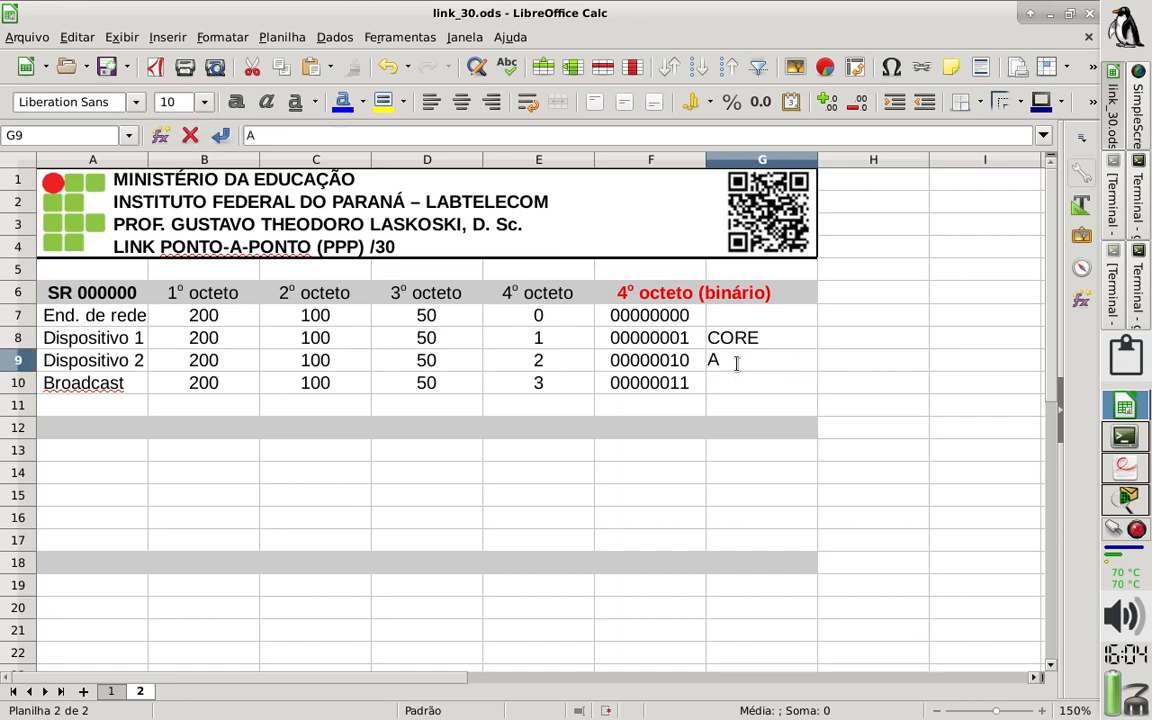
key("Return")
left_click(728, 402)
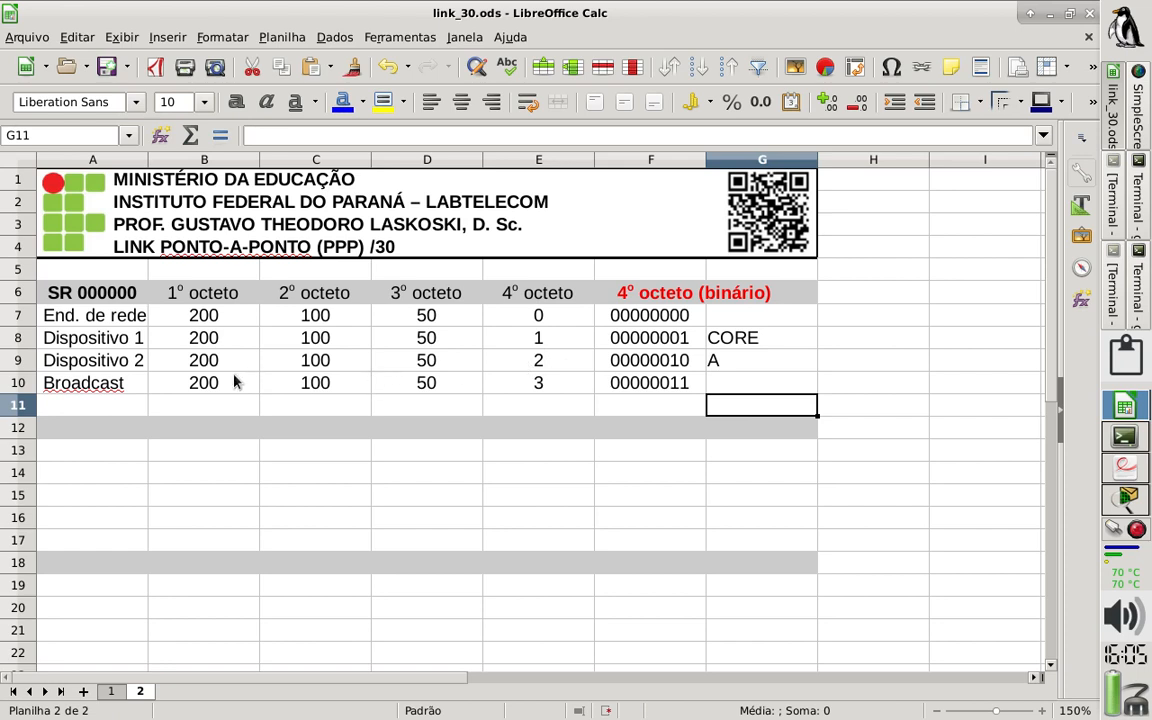
left_click_drag(118, 360, 557, 375)
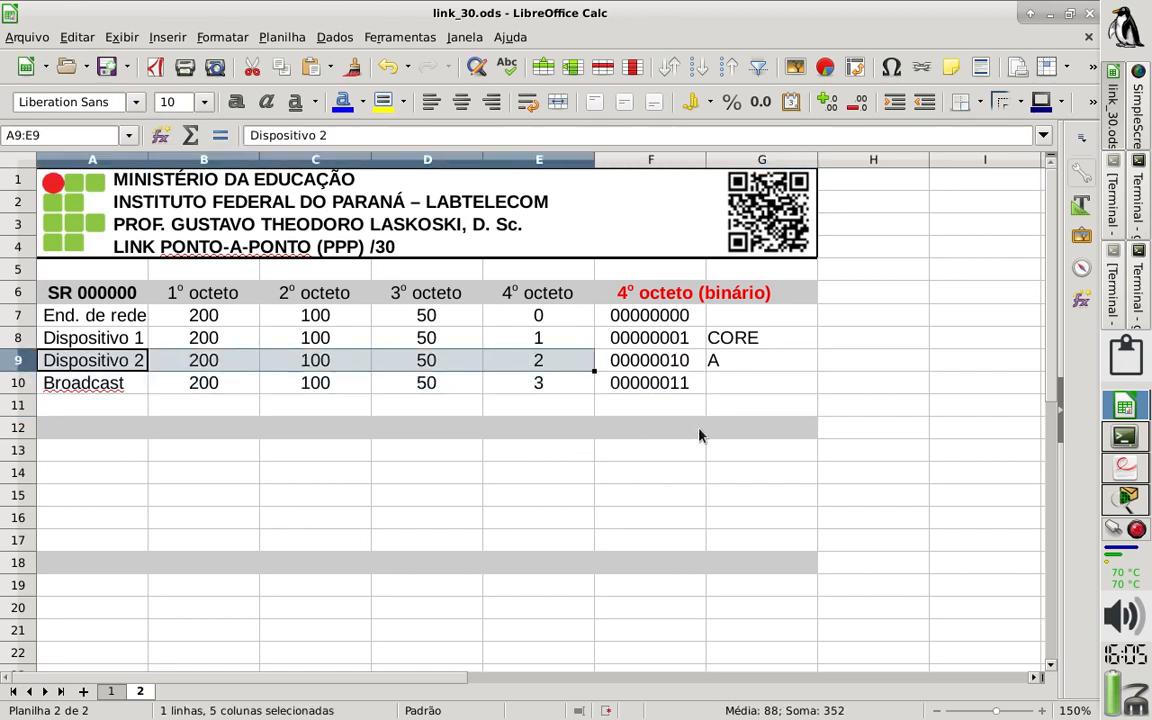
left_click(415, 515)
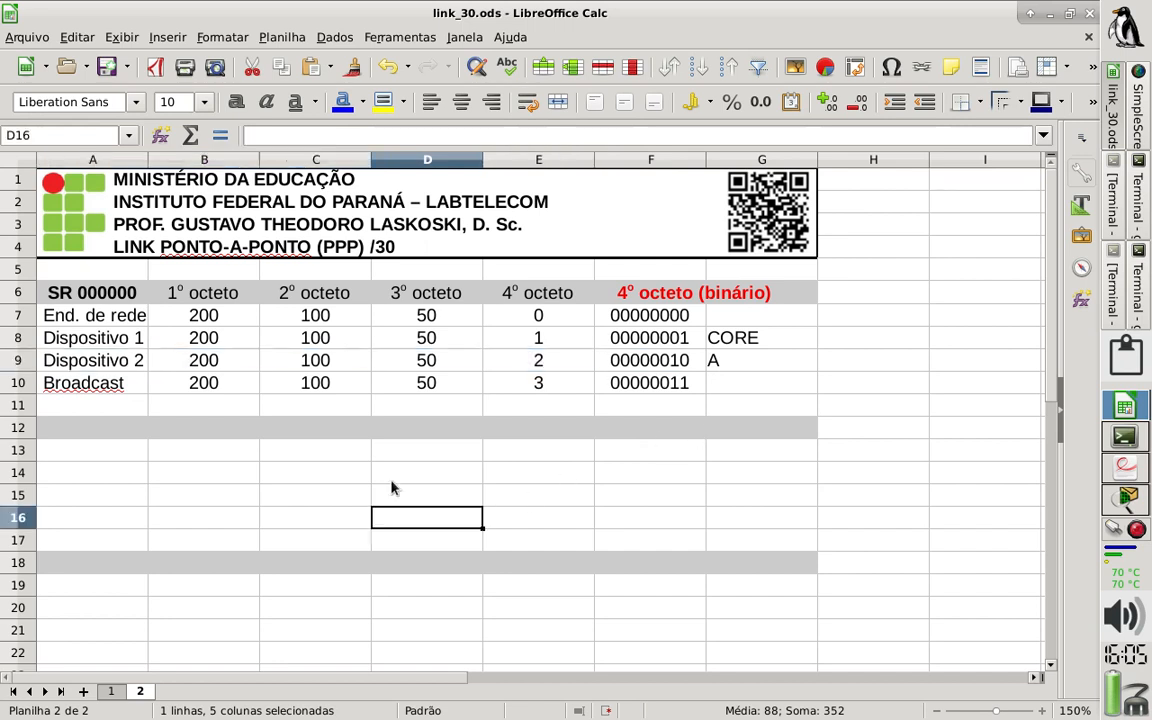
Copy the subnet 000000 block A6:F10 into the grey-headed area starting at A12.
left_click(100, 292)
left_click_drag(118, 300, 693, 387)
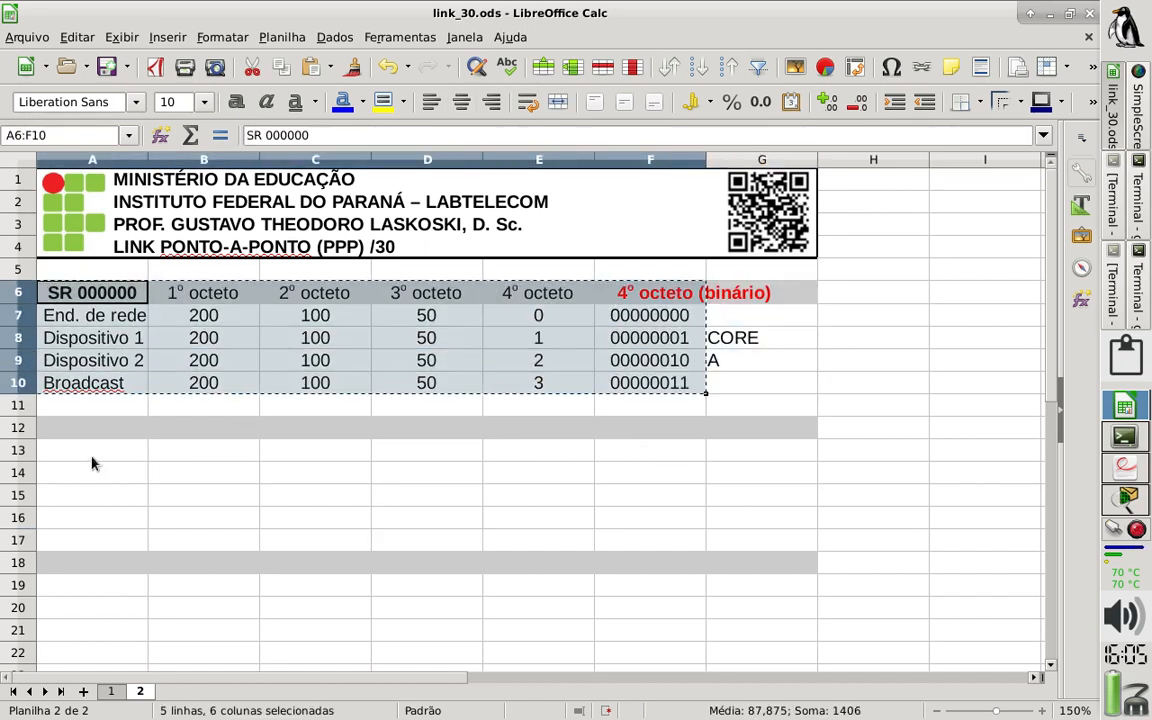
key("ctrl+c")
left_click(113, 437)
key("ctrl+v")
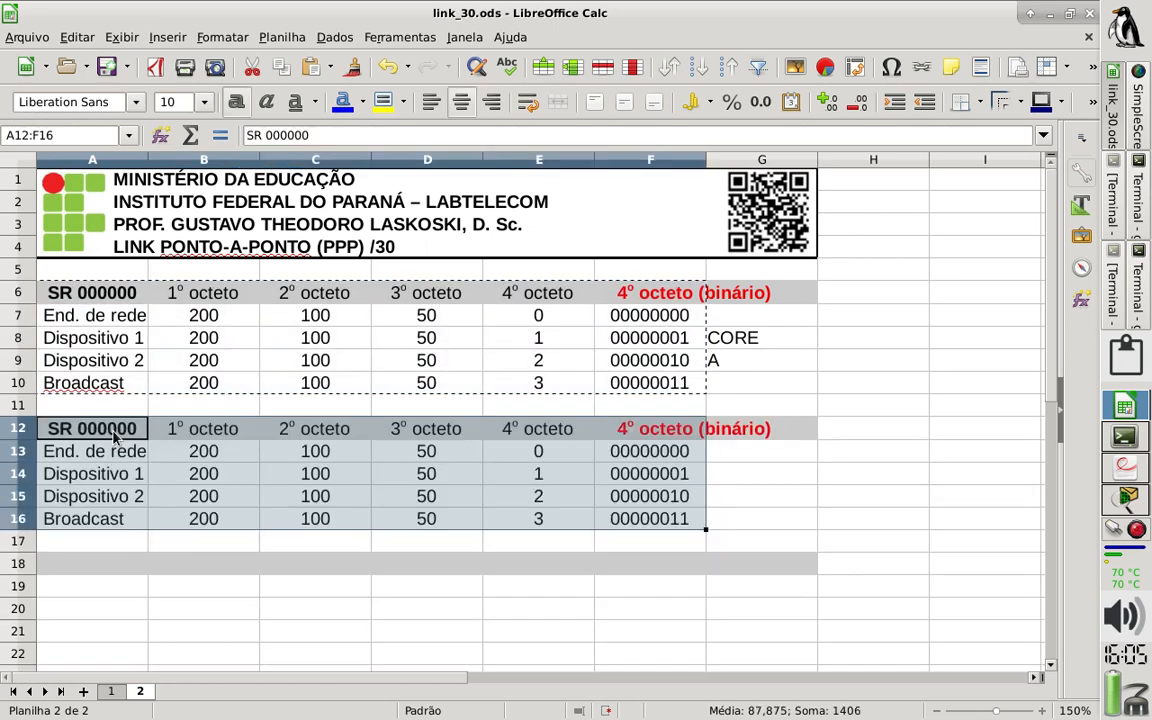
Rename the copied block's heading in A12 as SR 000001.
left_click(113, 450)
left_click(140, 428)
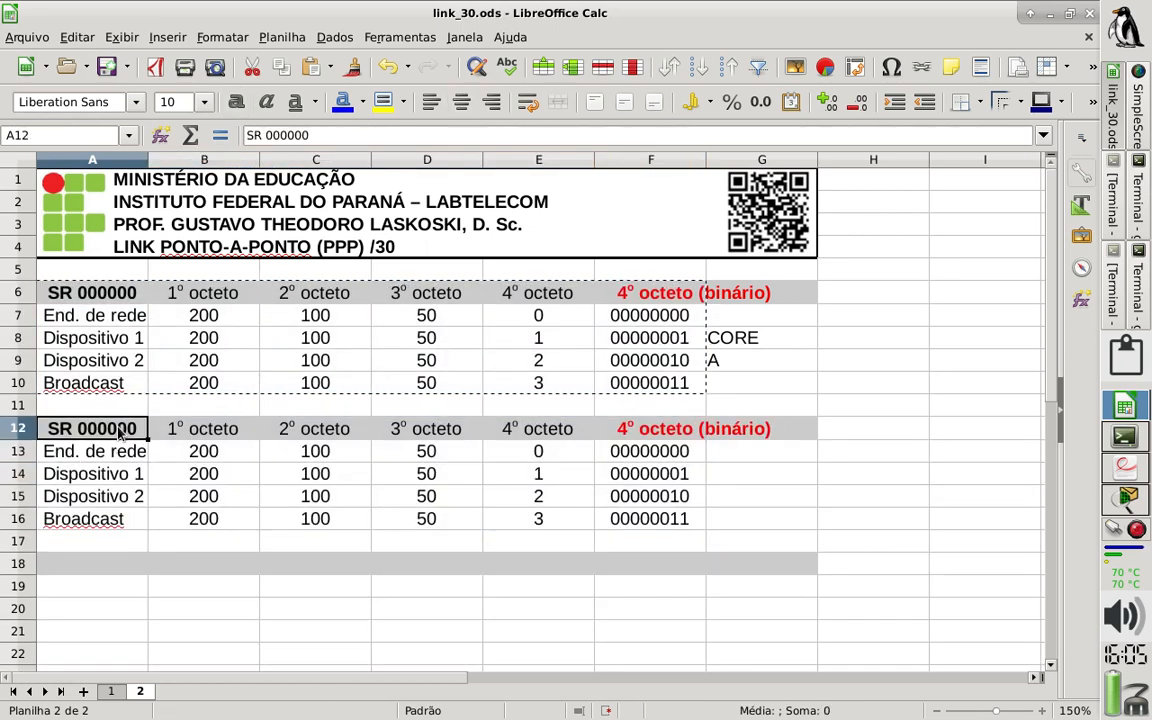
left_click(288, 133)
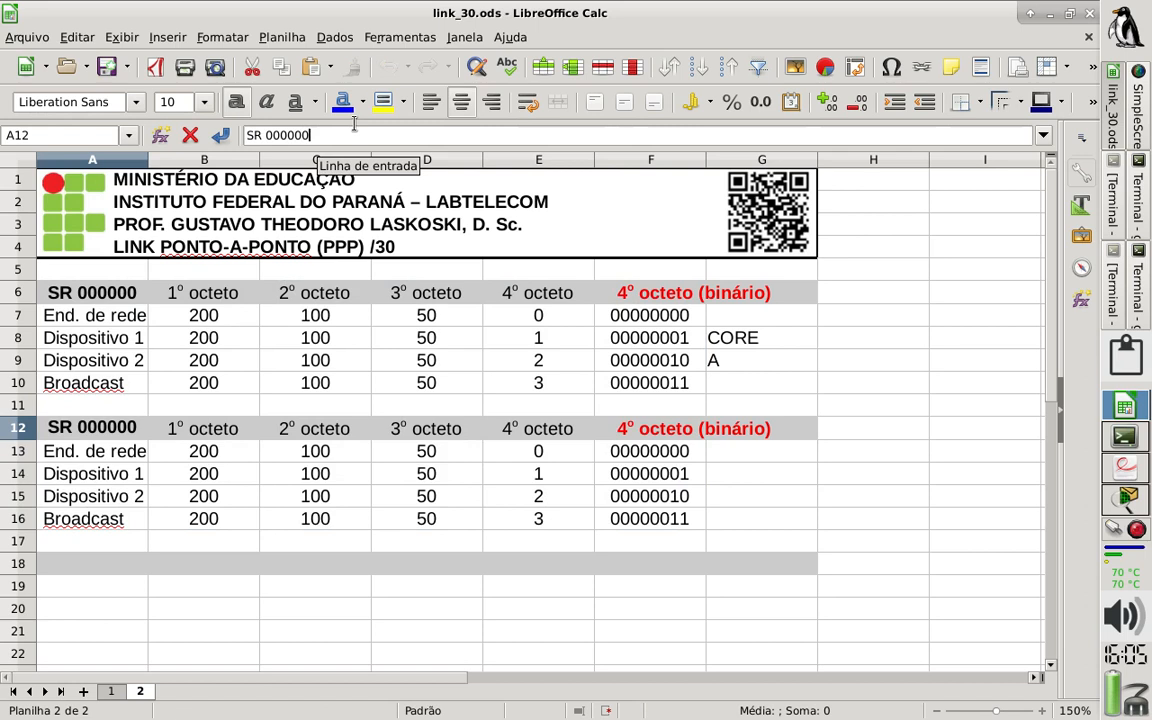
key("BackSpace")
type("1")
key("Return")
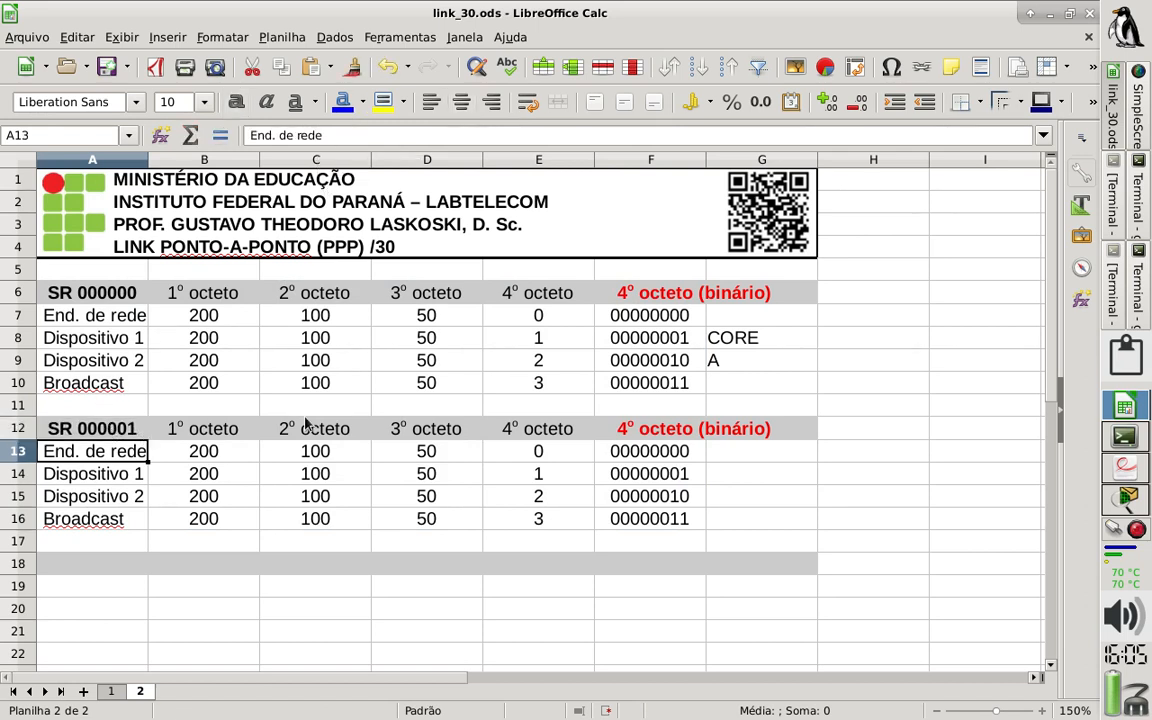
Set the decimal fourth octet of subnet 000001's network address to 4 in E13.
left_click(545, 453)
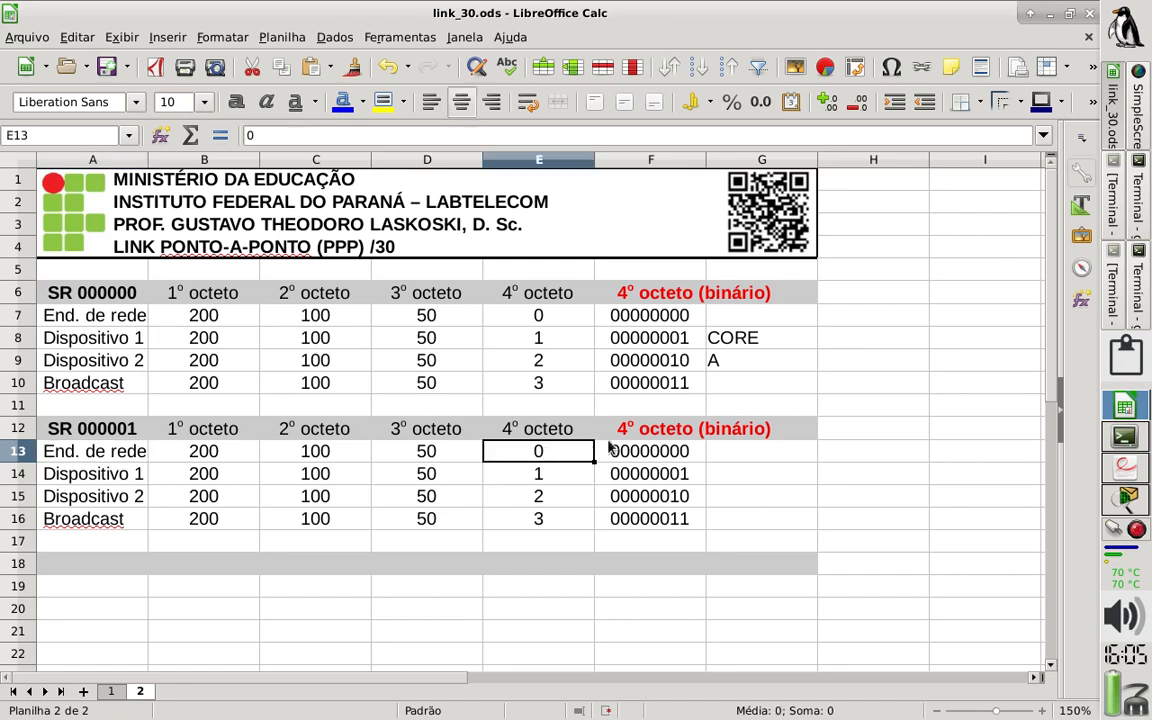
type("4")
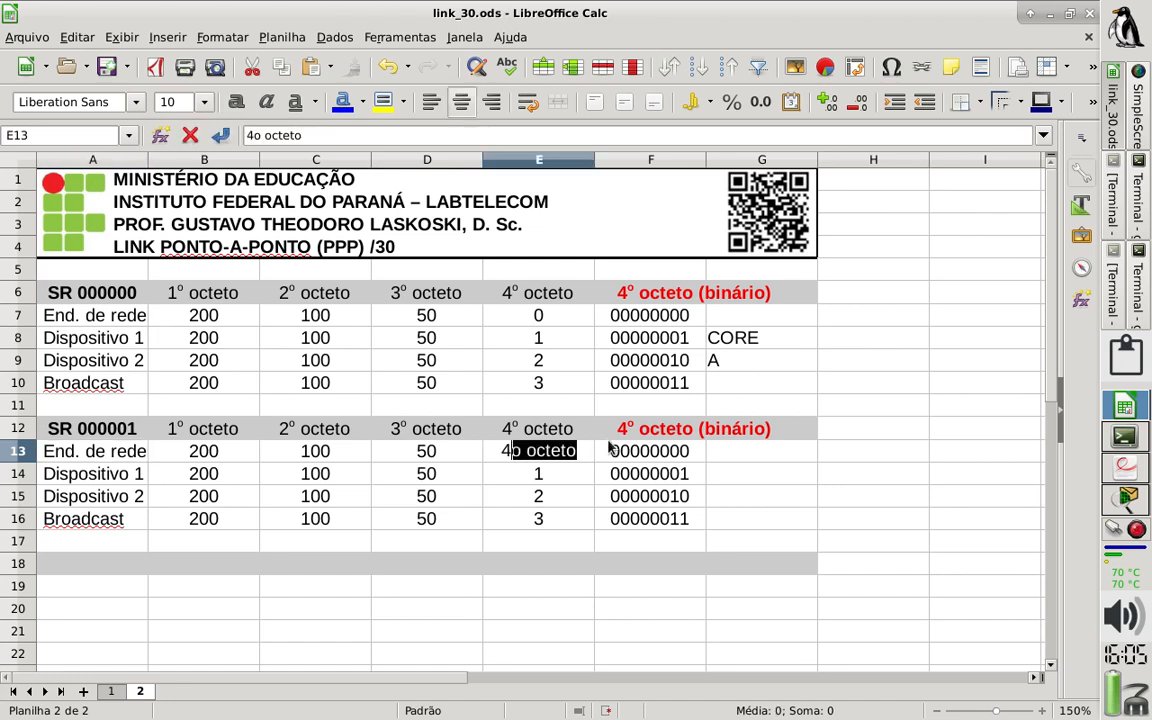
key("BackSpace")
key("Return")
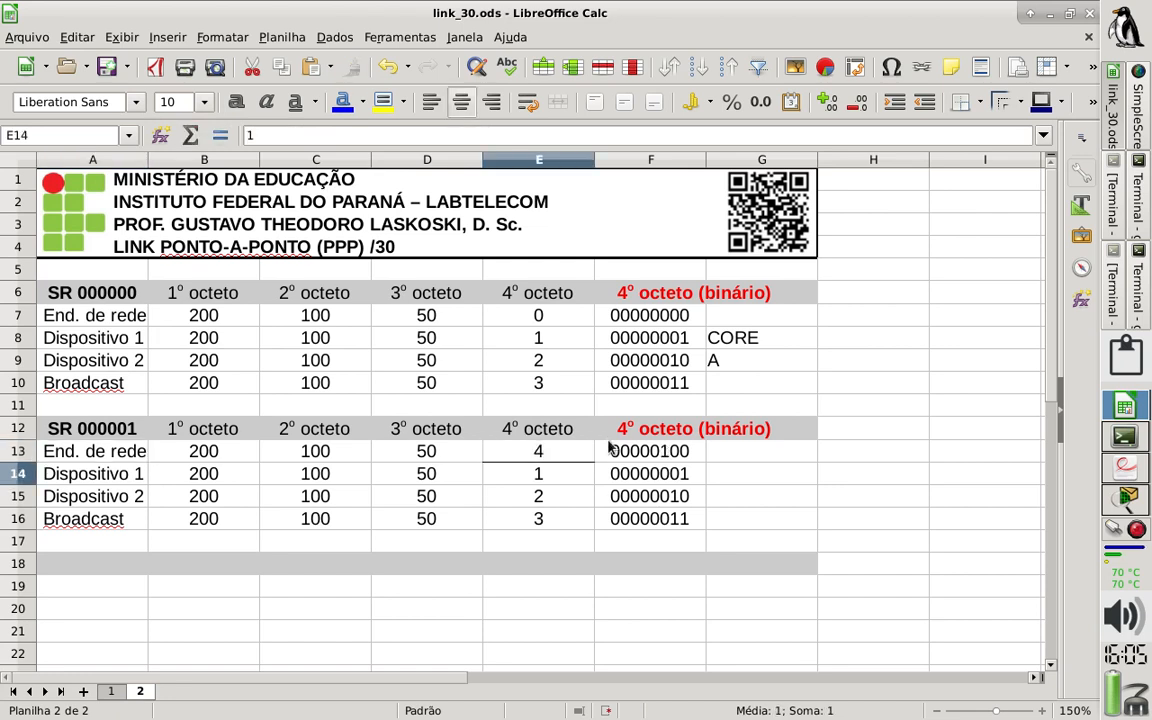
Set the fourth octets of Dispositivo 1, Dispositivo 2 and Broadcast in block SR 000001 to 5, 6 and 7.
key("F2")
key("BackSpace")
type("5")
key("Return")
key("F2")
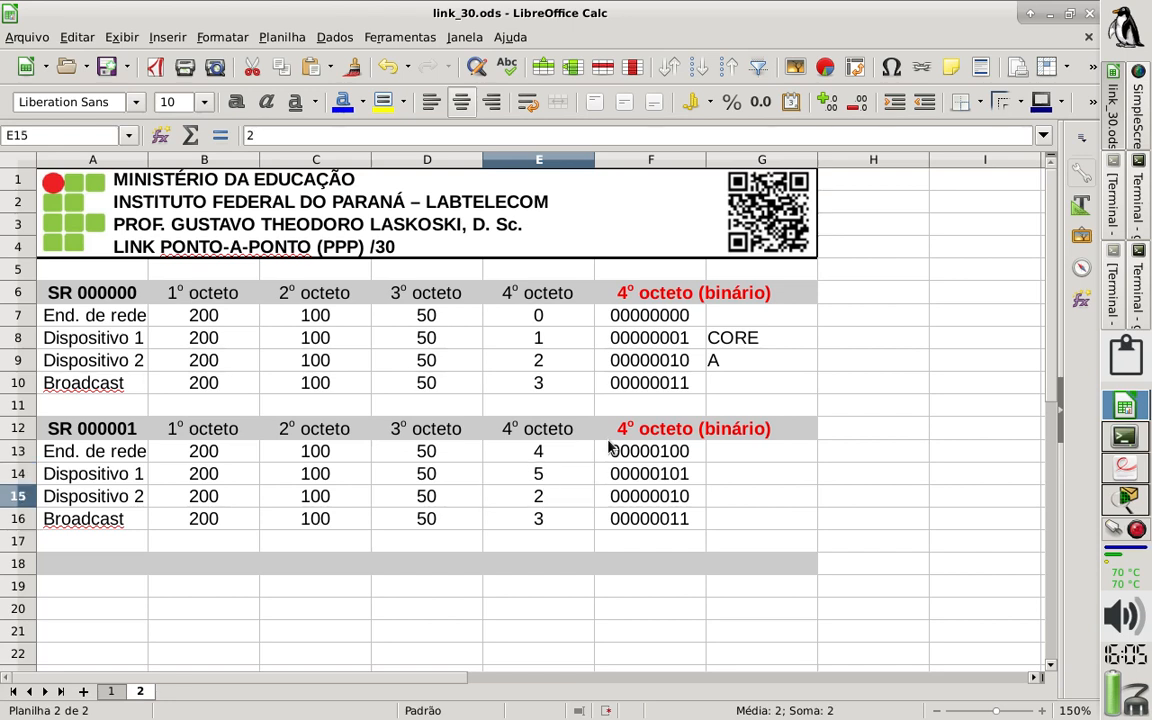
key("BackSpace")
type("6")
key("Return")
key("F2")
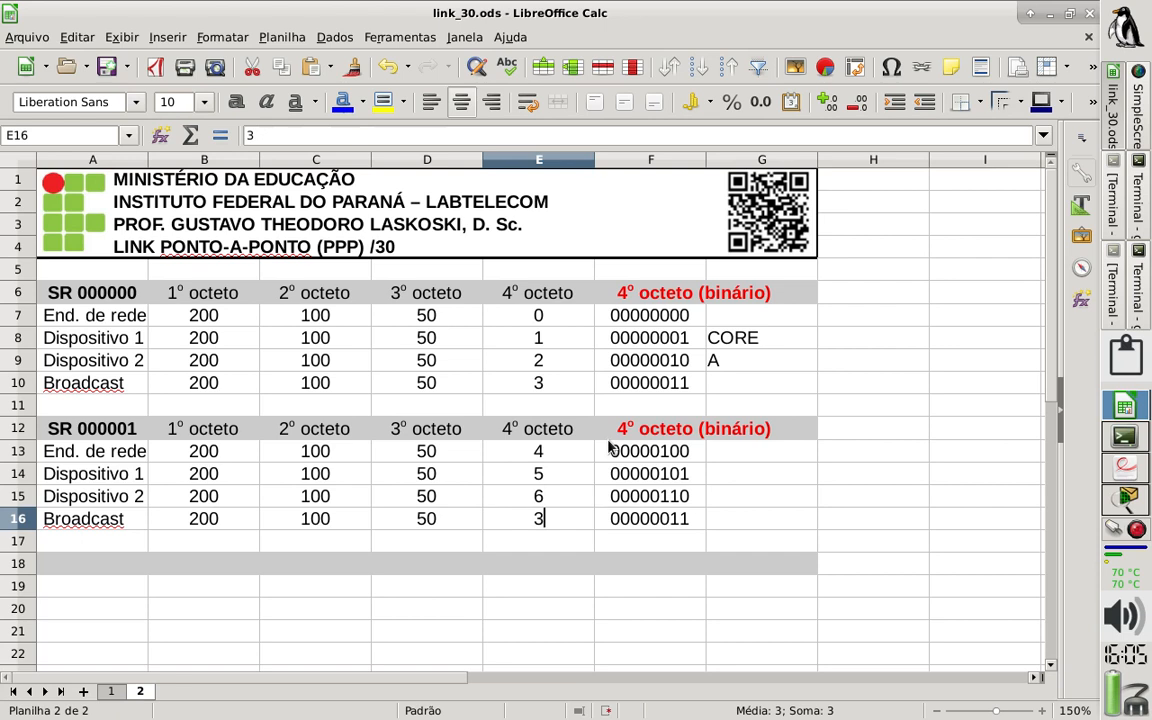
key("BackSpace")
type("7")
key("Return")
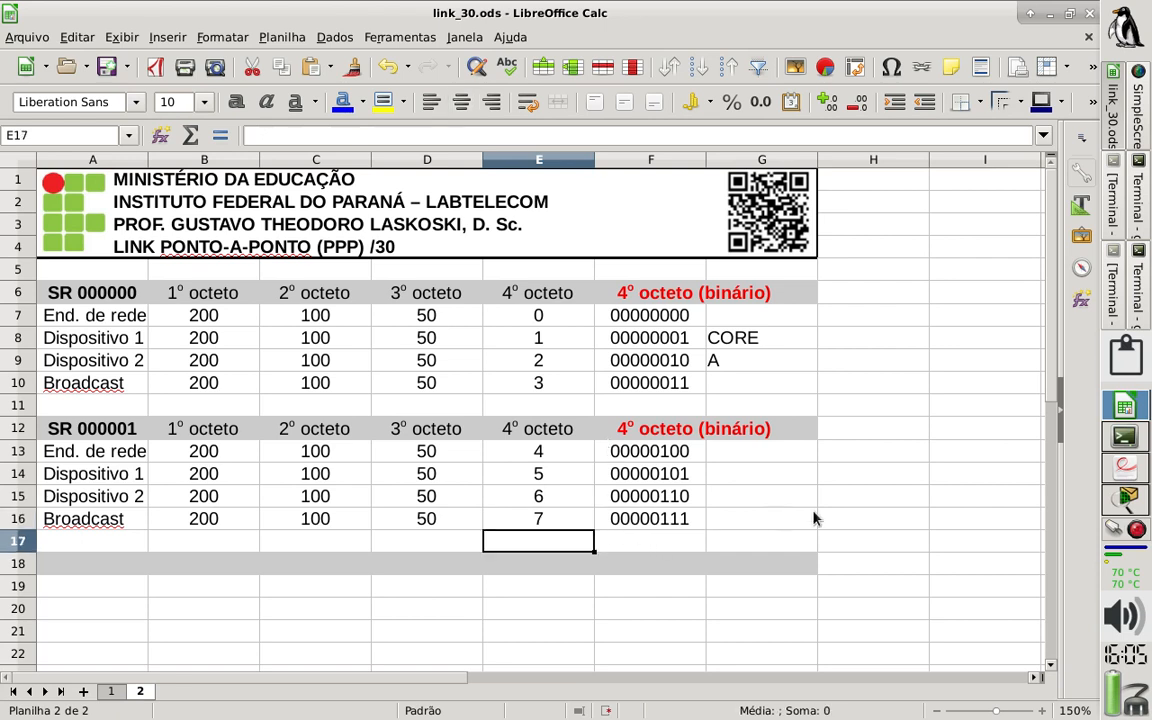
left_click(815, 513)
left_click_drag(1055, 385, 1055, 413)
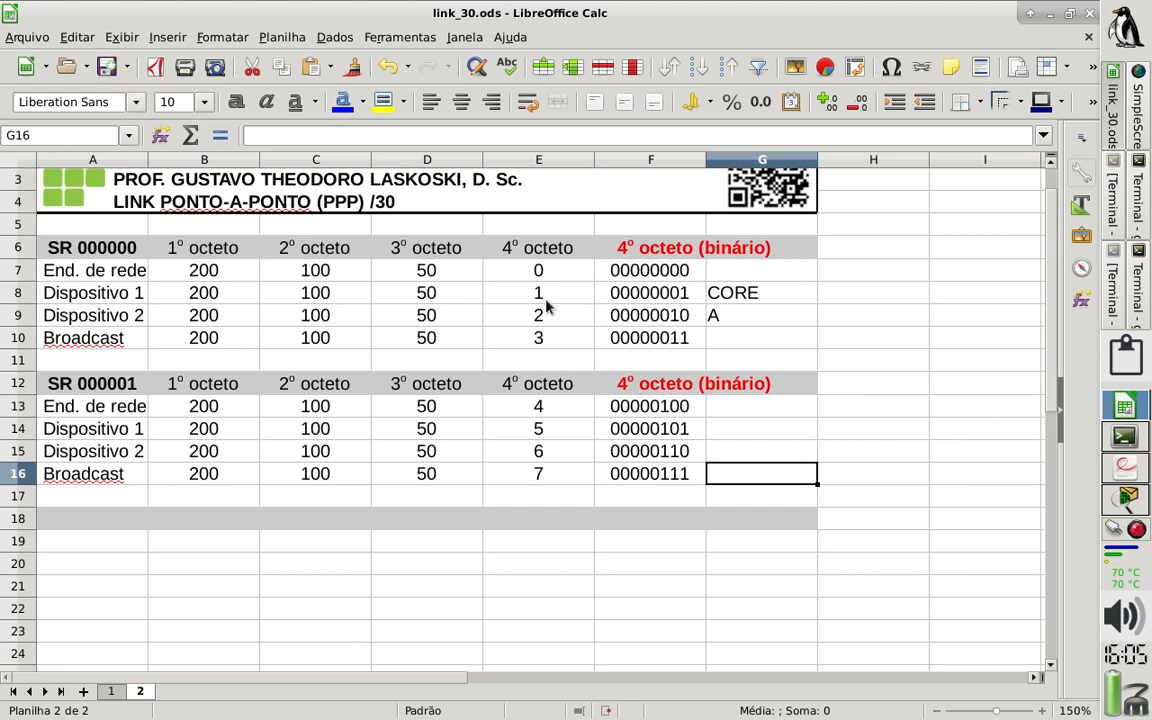
left_click(630, 404)
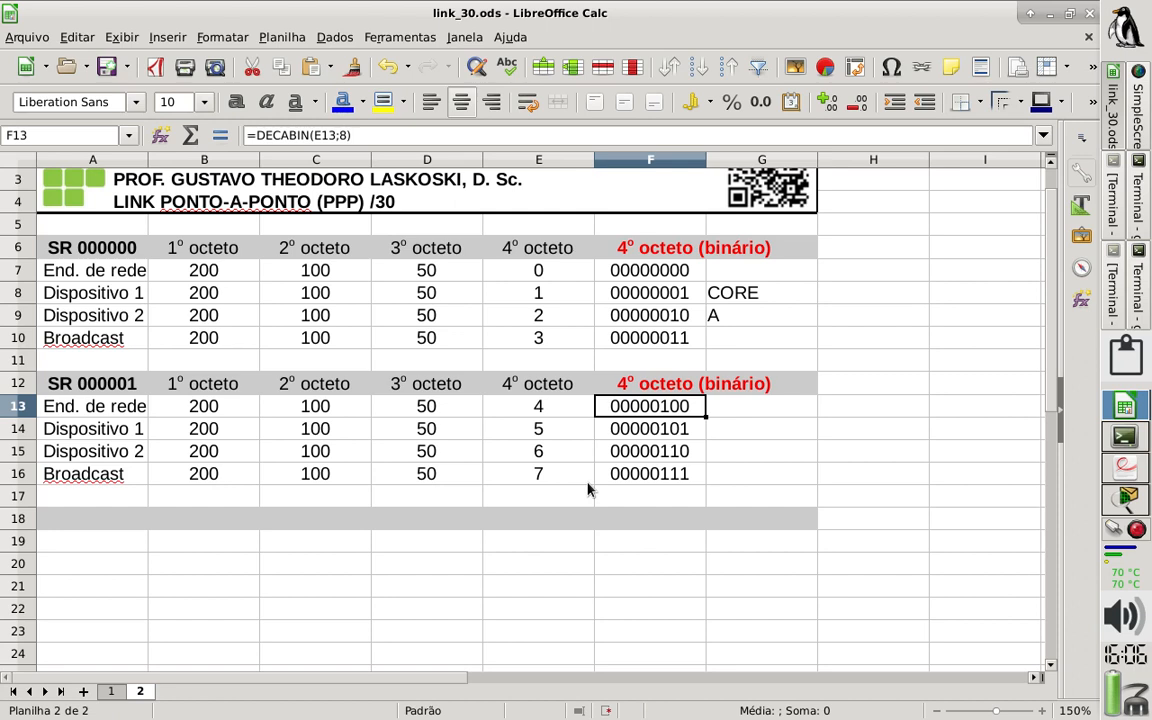
left_click(740, 445)
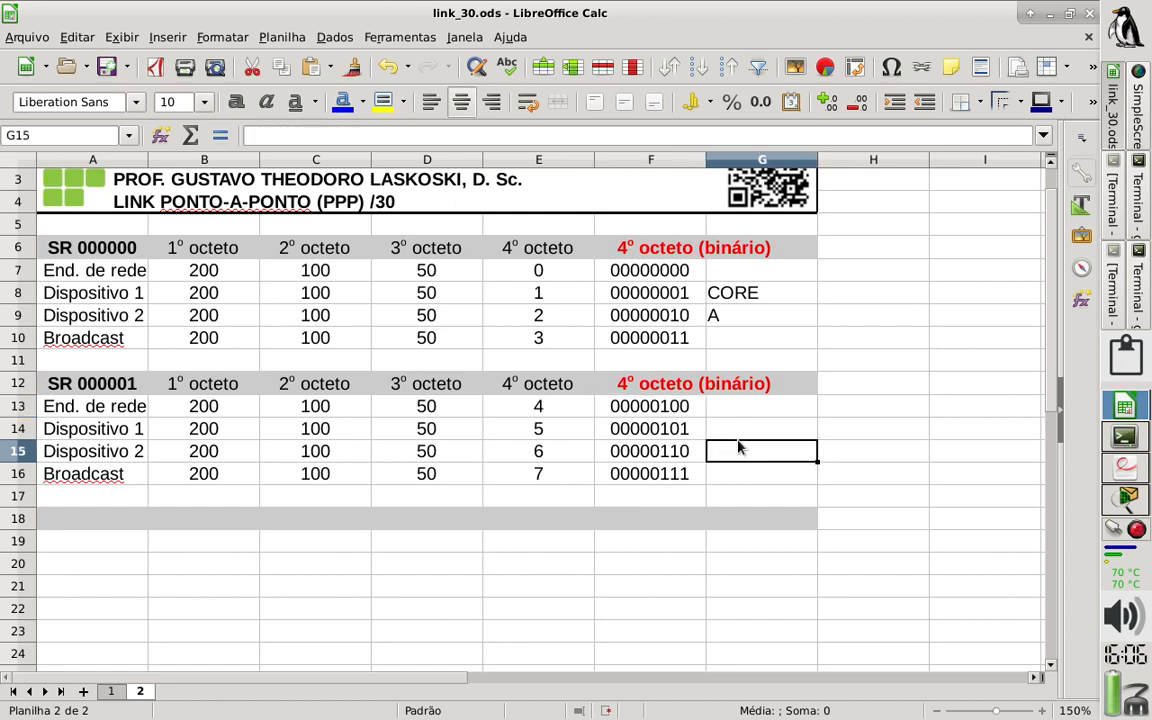
Consult the network diagram in the lab PDF and label Dispositivo 1 as CORE in G14 and Dispositivo 2 as B in G15.
left_click(728, 432)
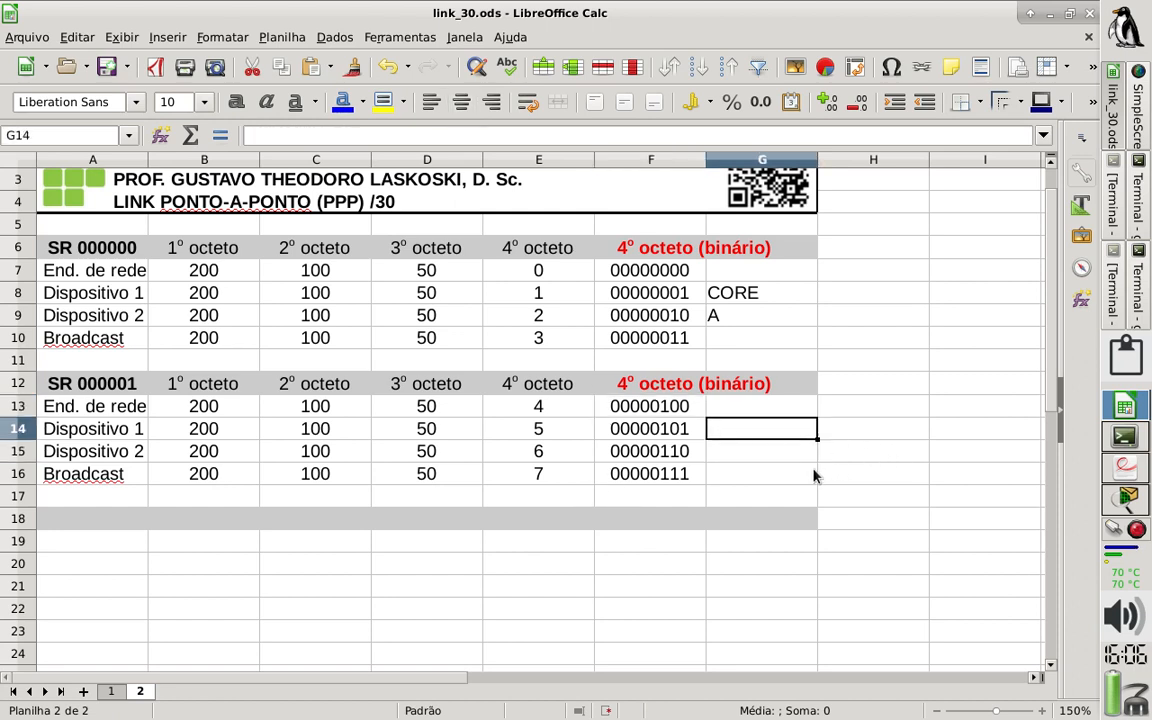
left_click(1123, 472)
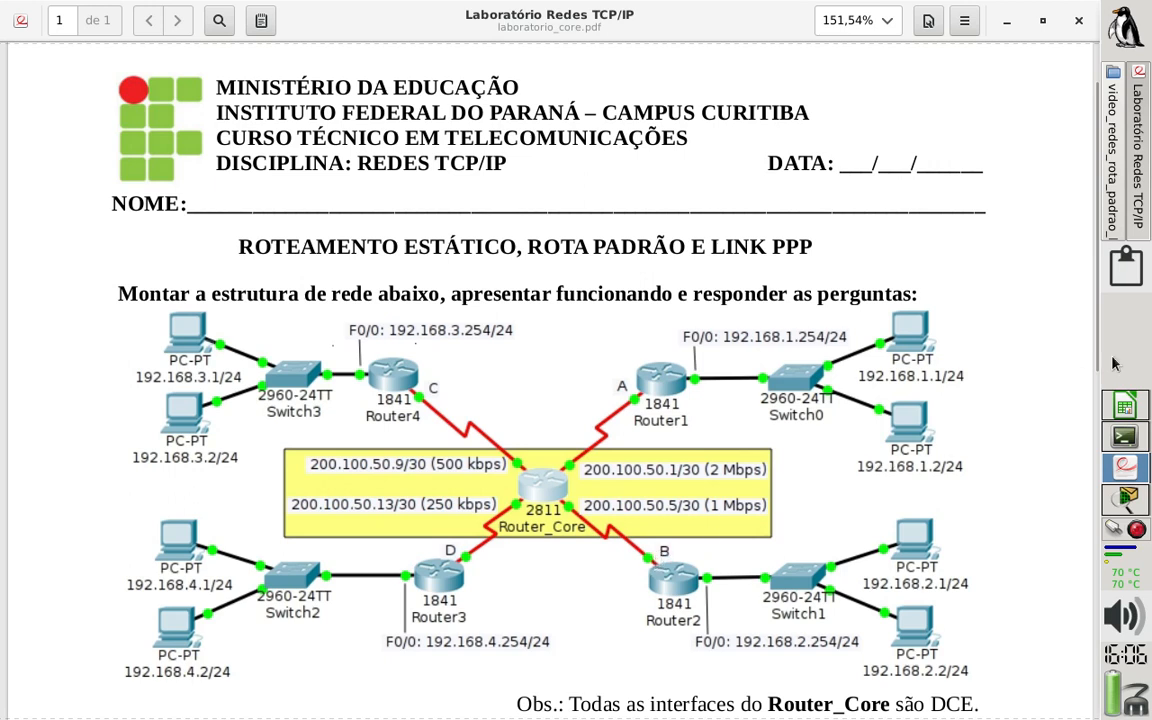
left_click(1123, 403)
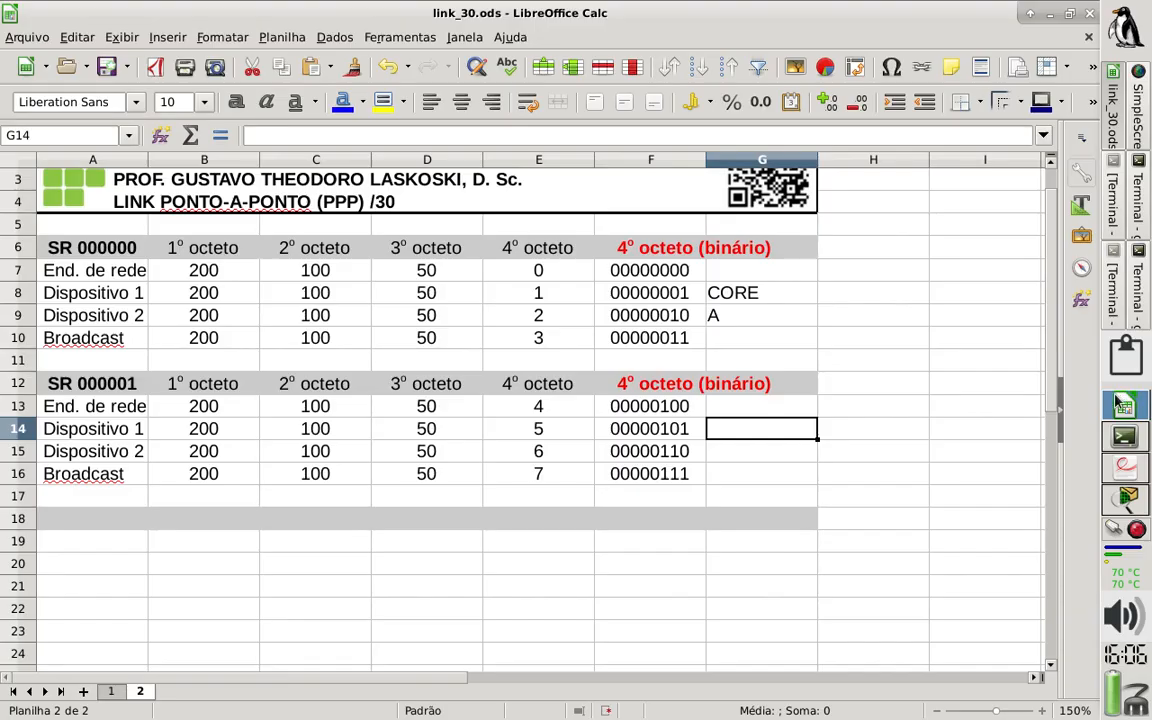
type("CORE")
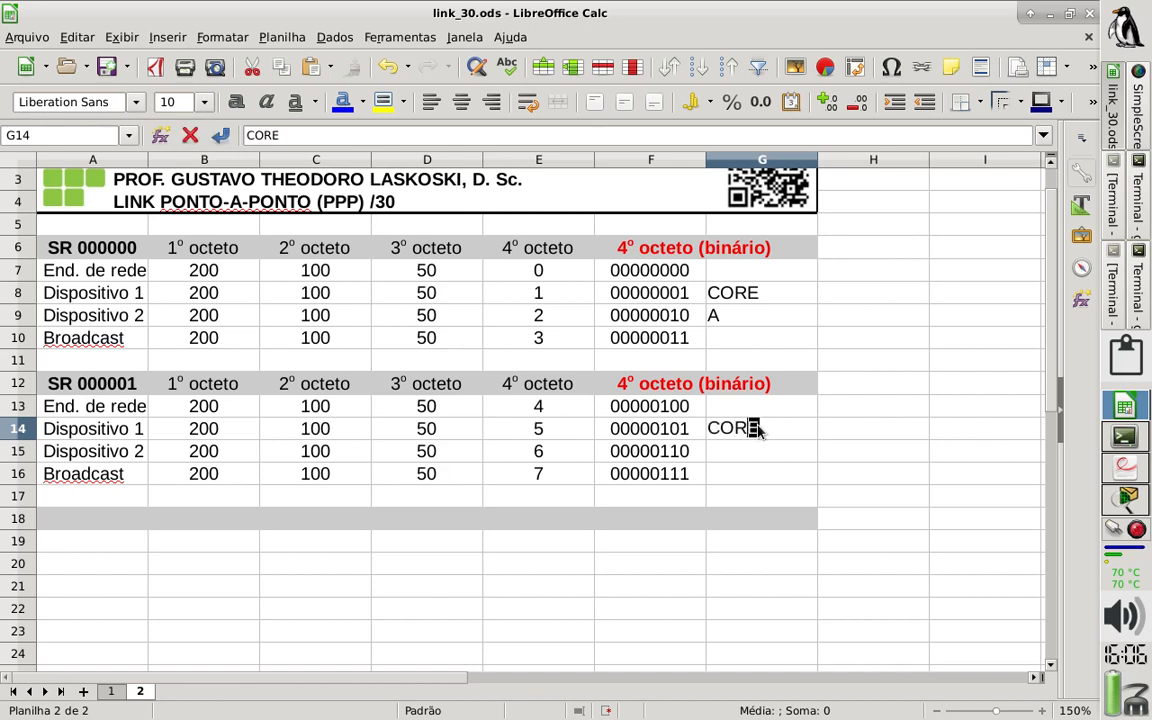
key("Return")
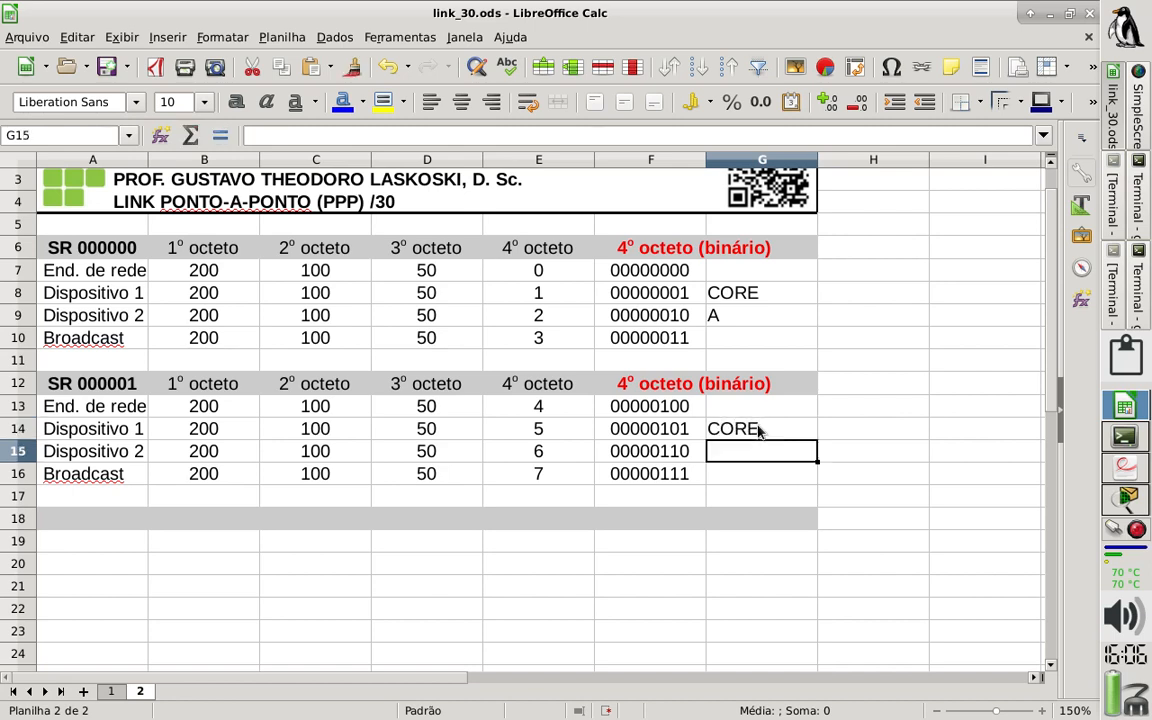
type("B")
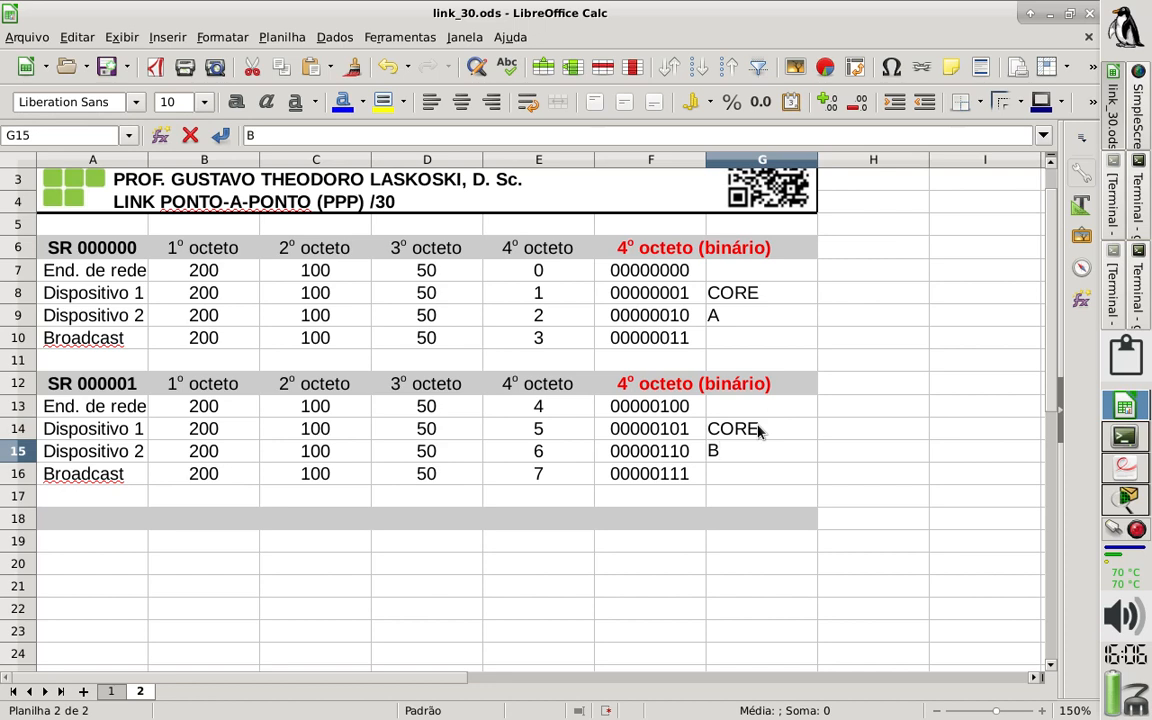
key("Return")
key("Up")
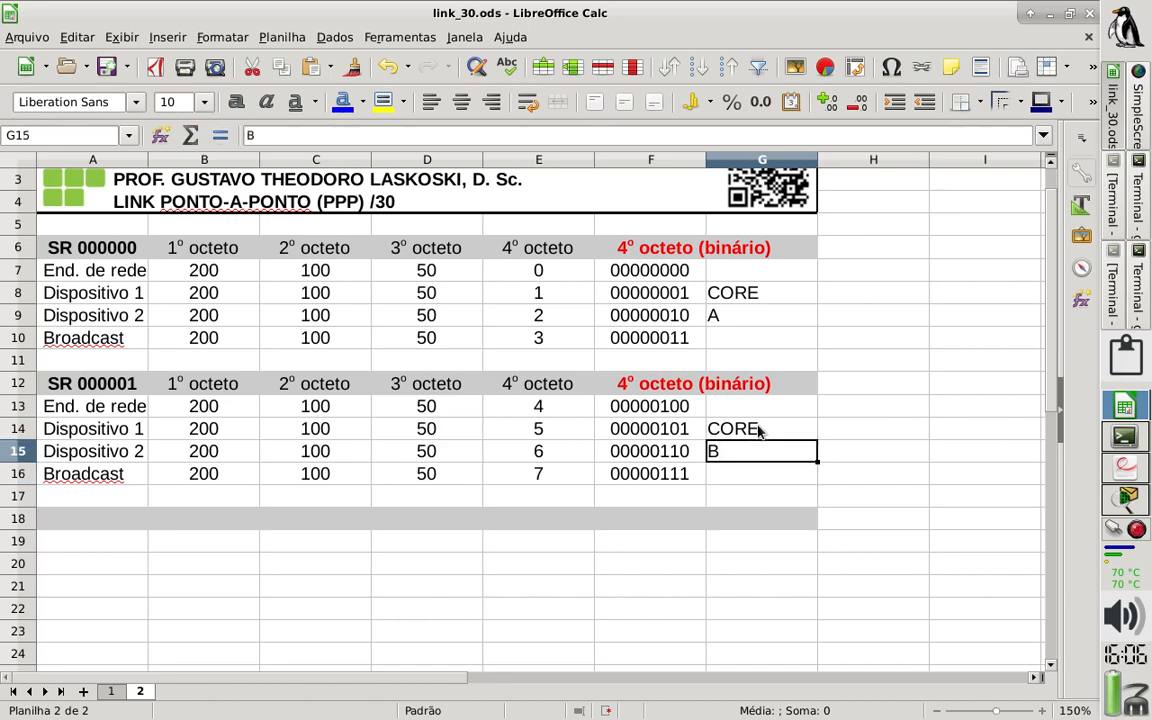
Copy the SR 000001 block A12:F16 and paste it starting at A18.
key("Down")
key("Down")
key("Down")
key("Down")
key("Down")
key("Down")
key("Down")
key("Down")
key("Down")
key("Down")
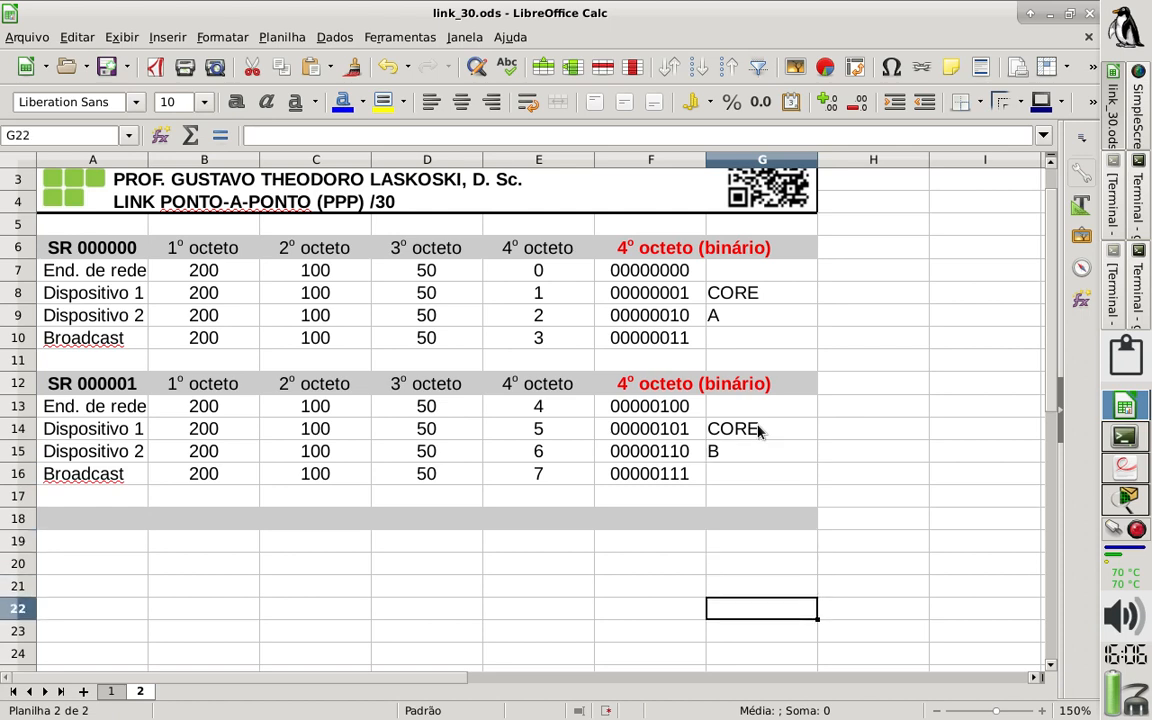
key("Down")
key("Down")
key("Down")
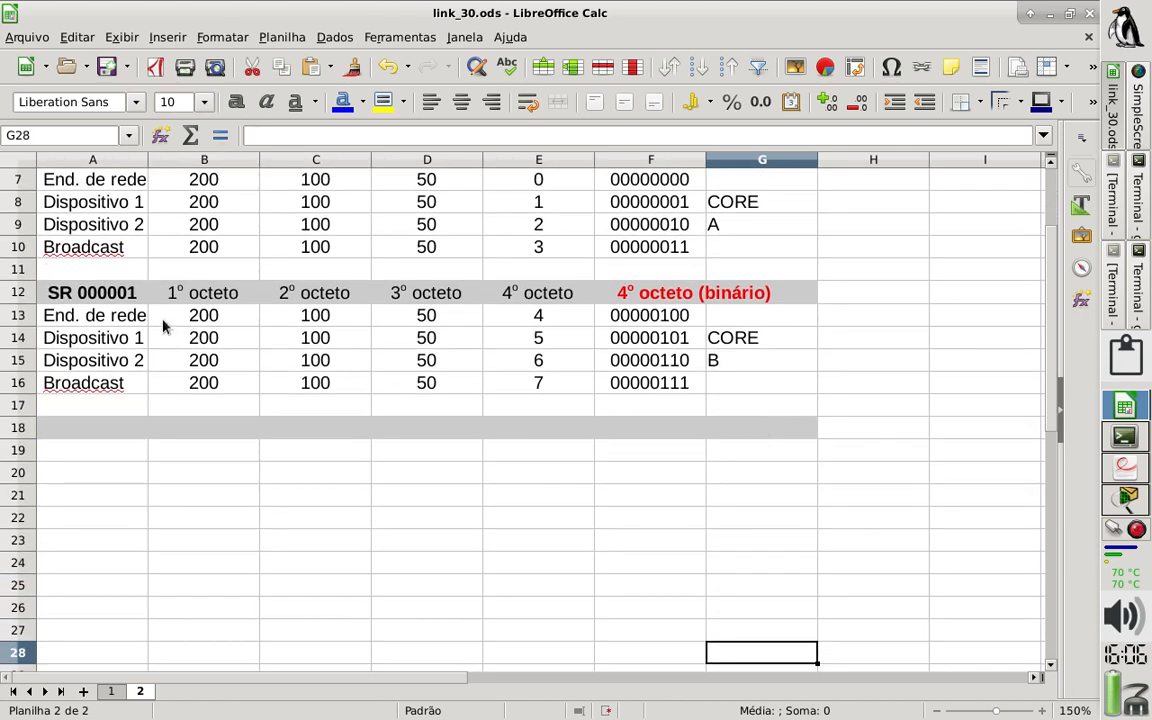
left_click_drag(121, 295, 240, 320)
left_click_drag(621, 392, 680, 390)
key("ctrl+c")
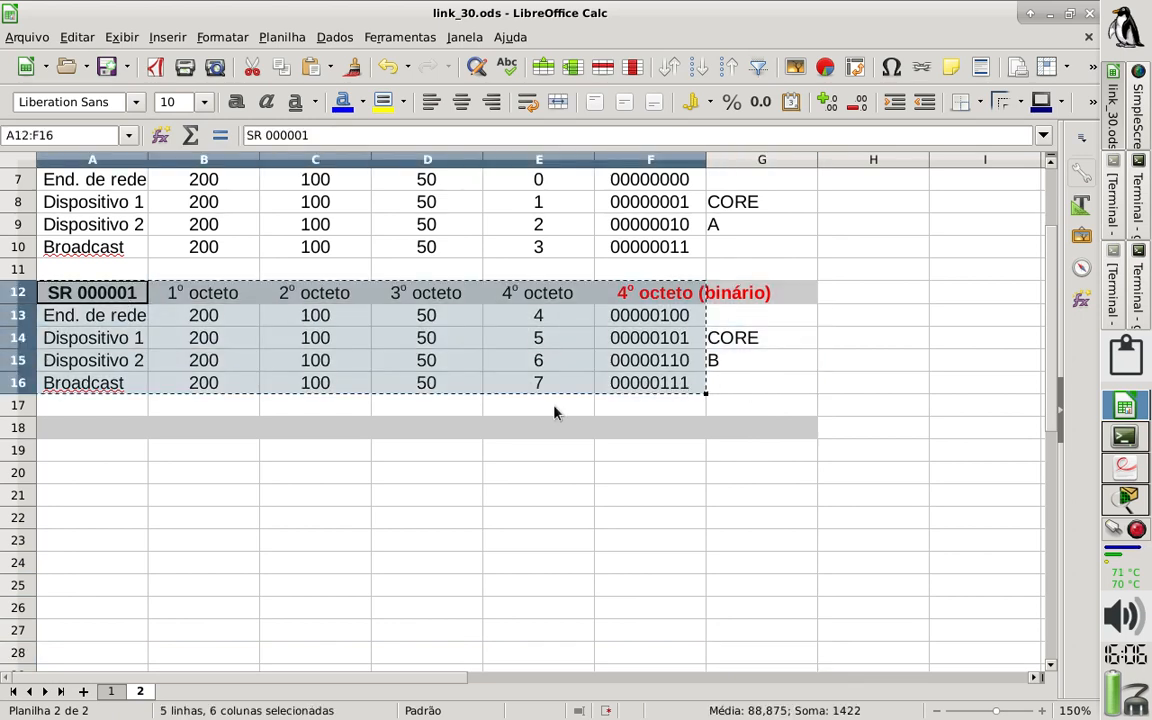
left_click(96, 430)
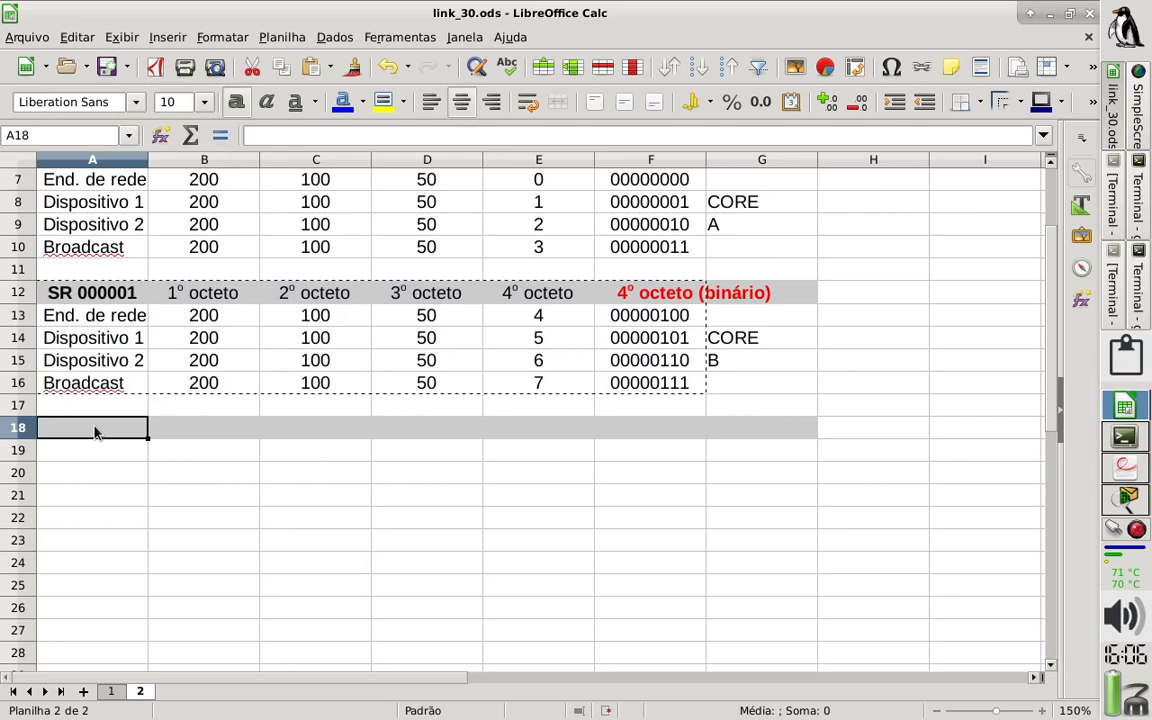
key("ctrl+v")
left_click(401, 550)
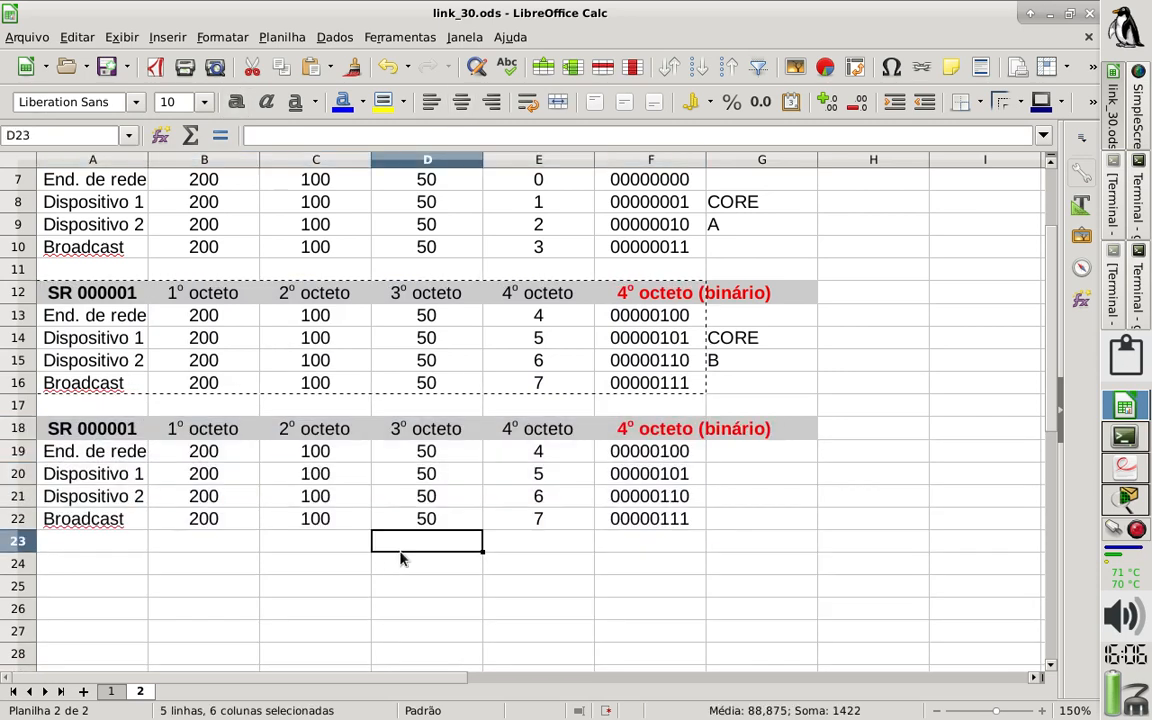
Rename the pasted block's header in A18 as SR 000010.
left_click(88, 430)
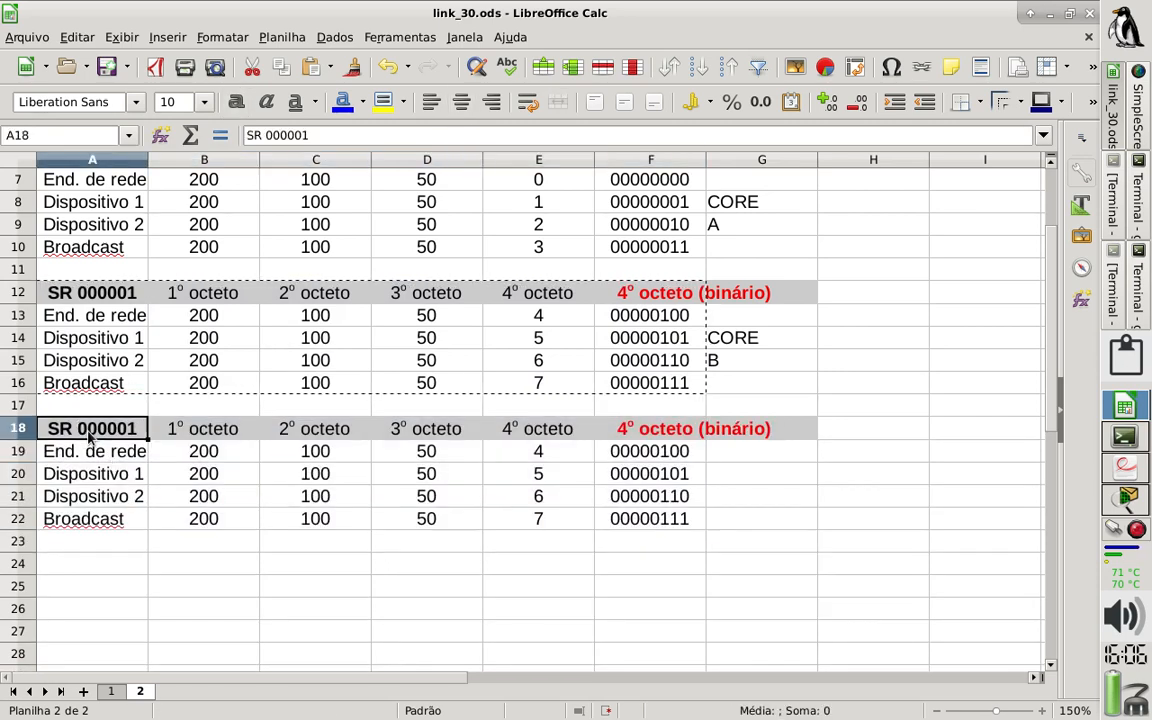
left_click(304, 135)
key("BackSpace")
key("BackSpace")
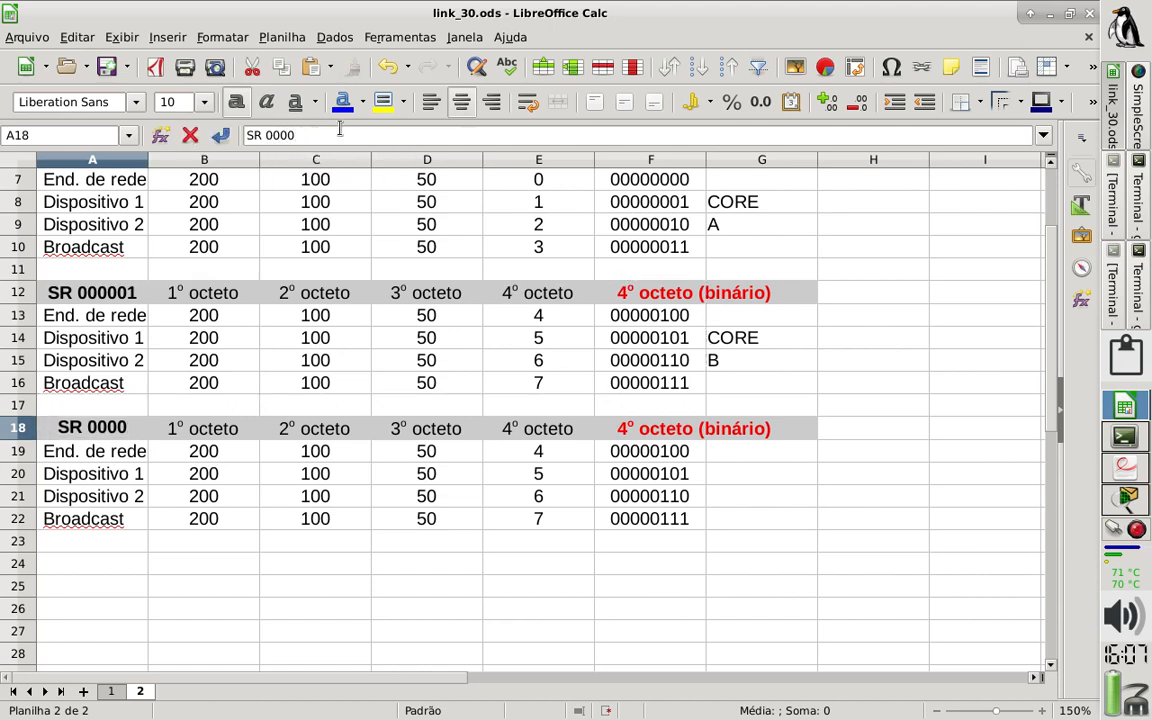
type("10")
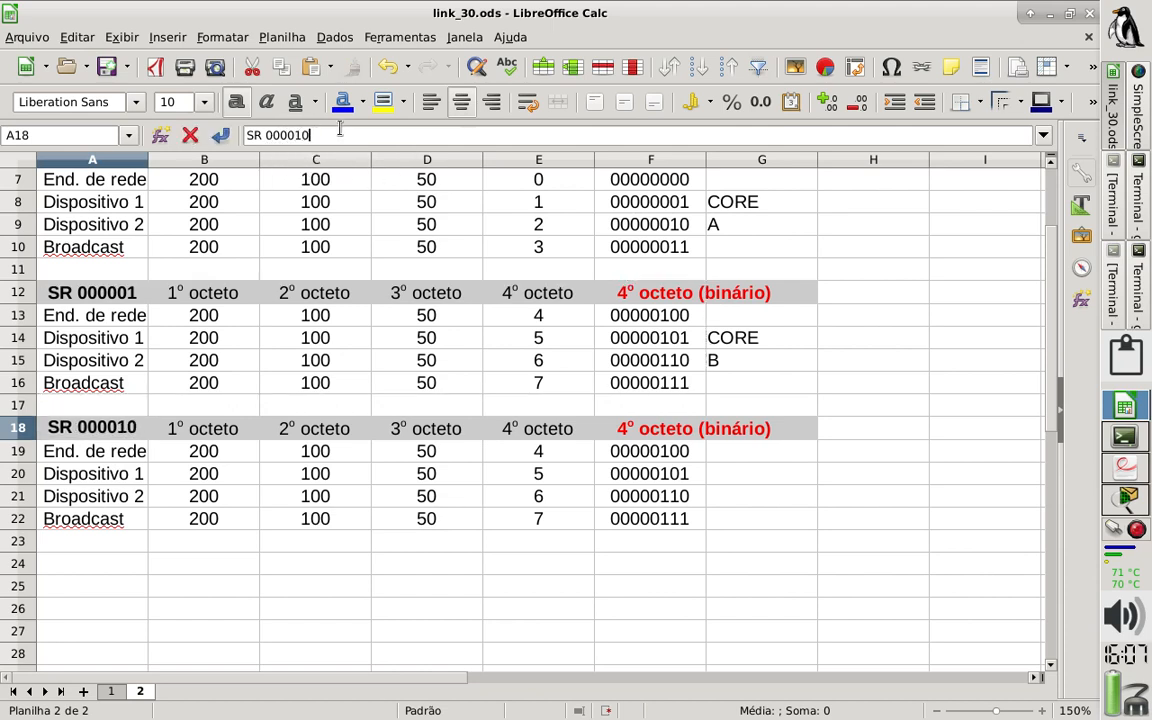
key("Return")
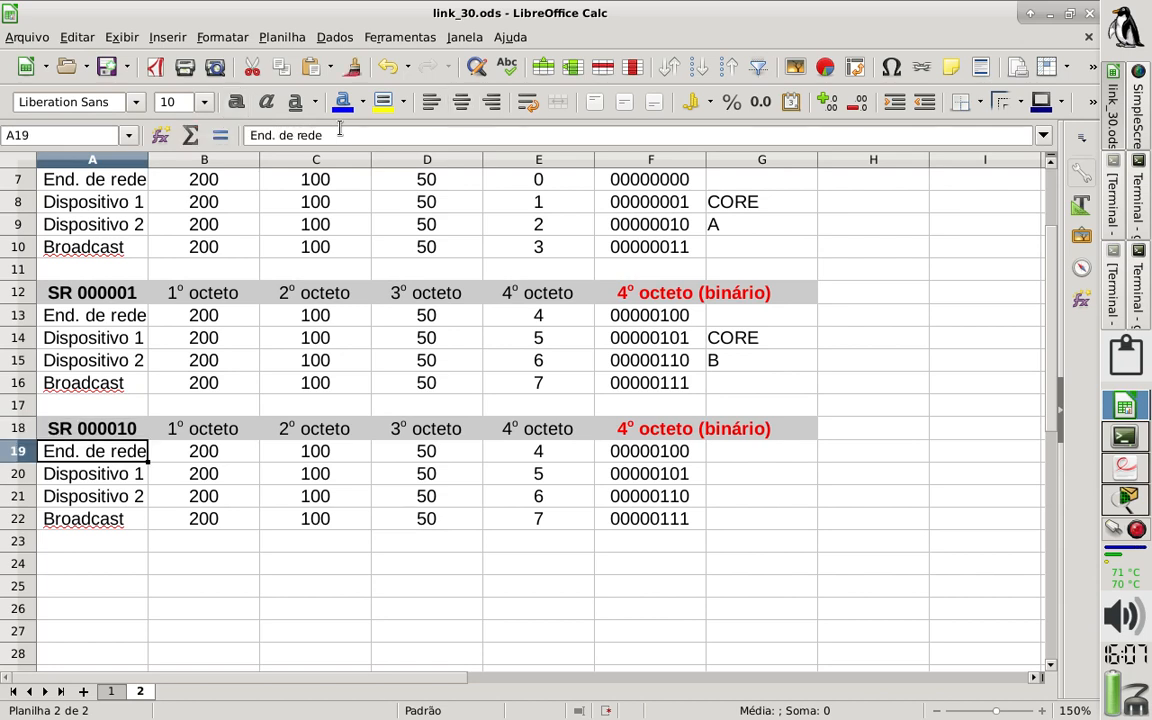
Set the fourth octets in block SR 000010, from End. de rede to Broadcast (E19:E22), to 8, 9, 10 and 11.
key("Down")
key("Down")
key("Up")
key("Up")
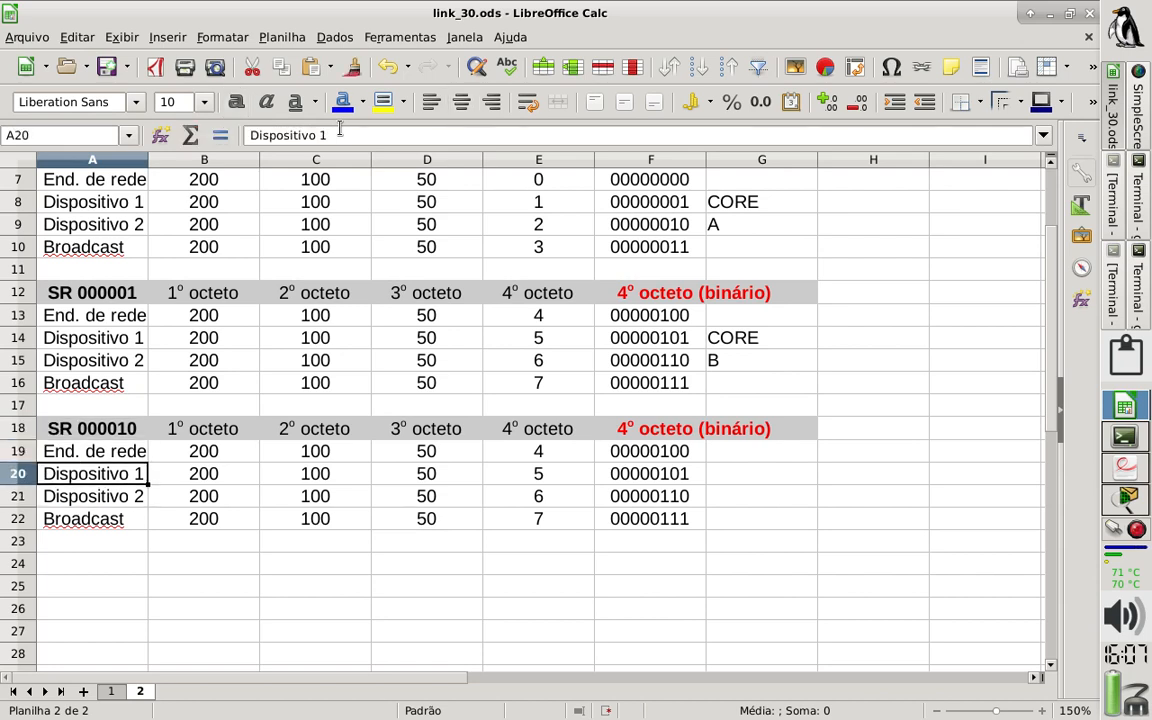
key("Right")
key("Right")
key("Right")
key("Right")
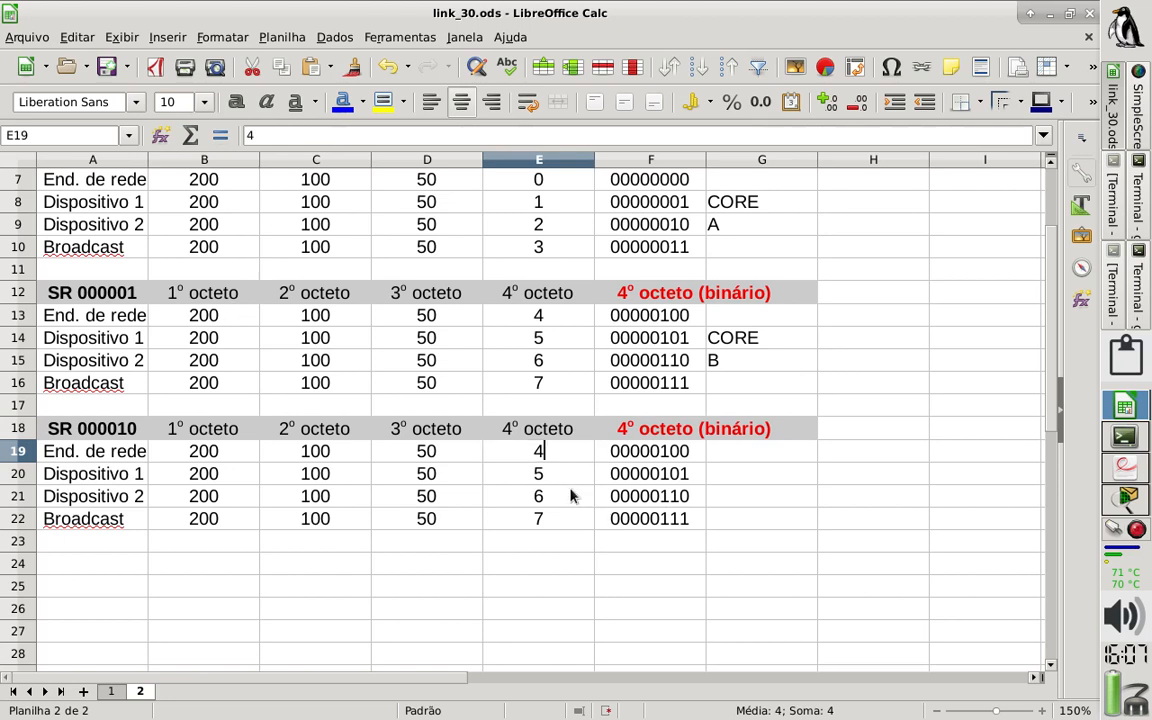
type("8")
key("Return")
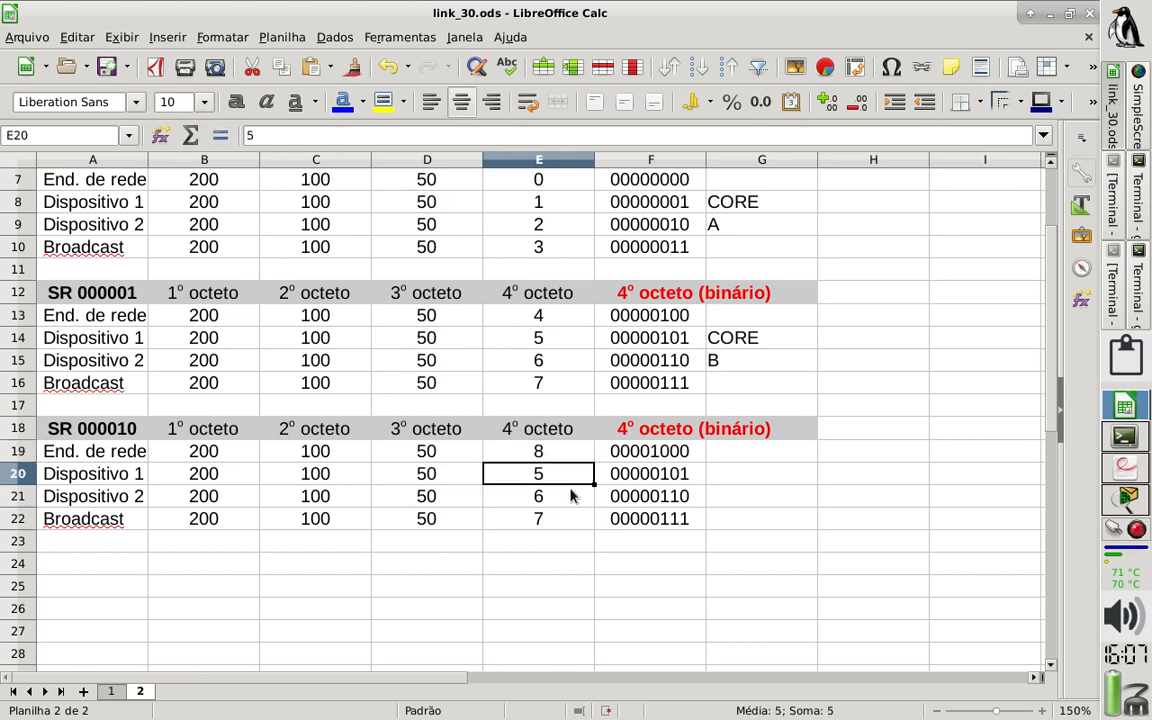
type("9")
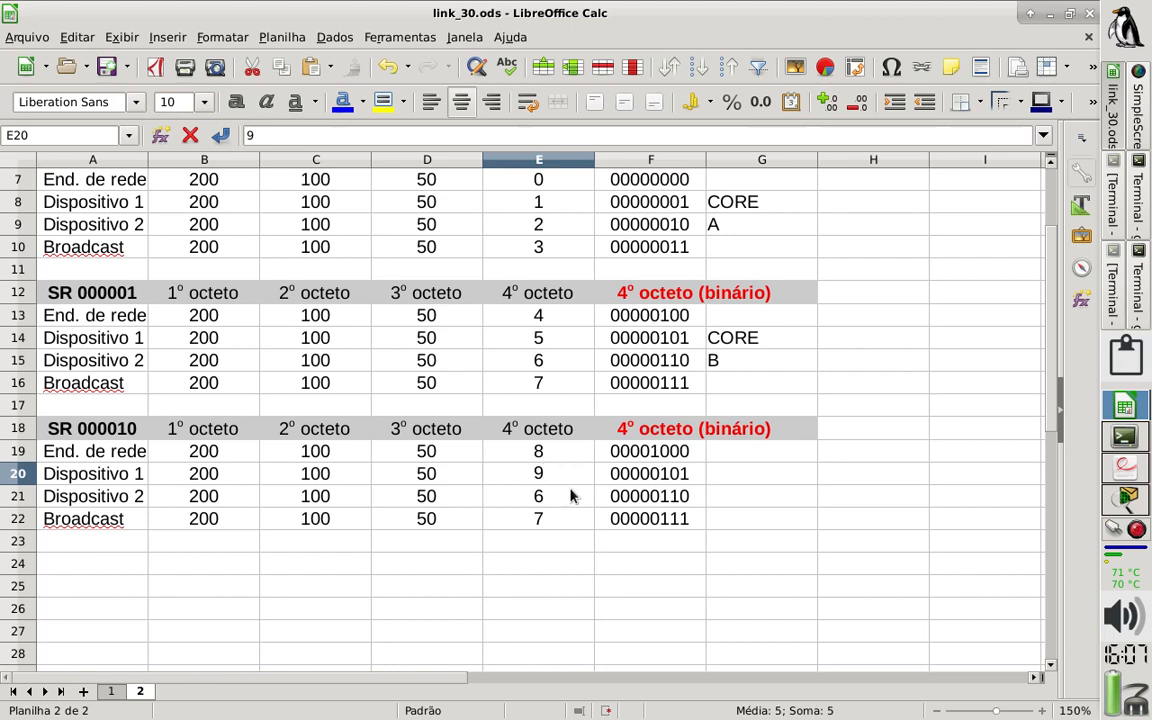
key("Return")
type("10")
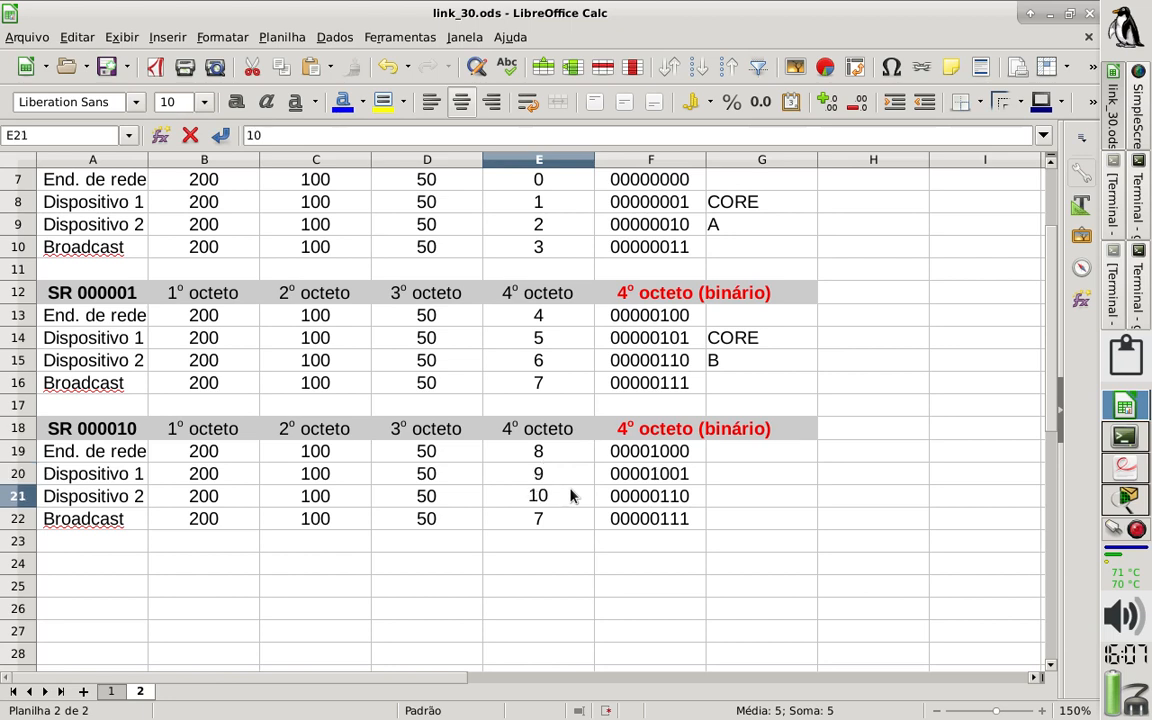
key("Return")
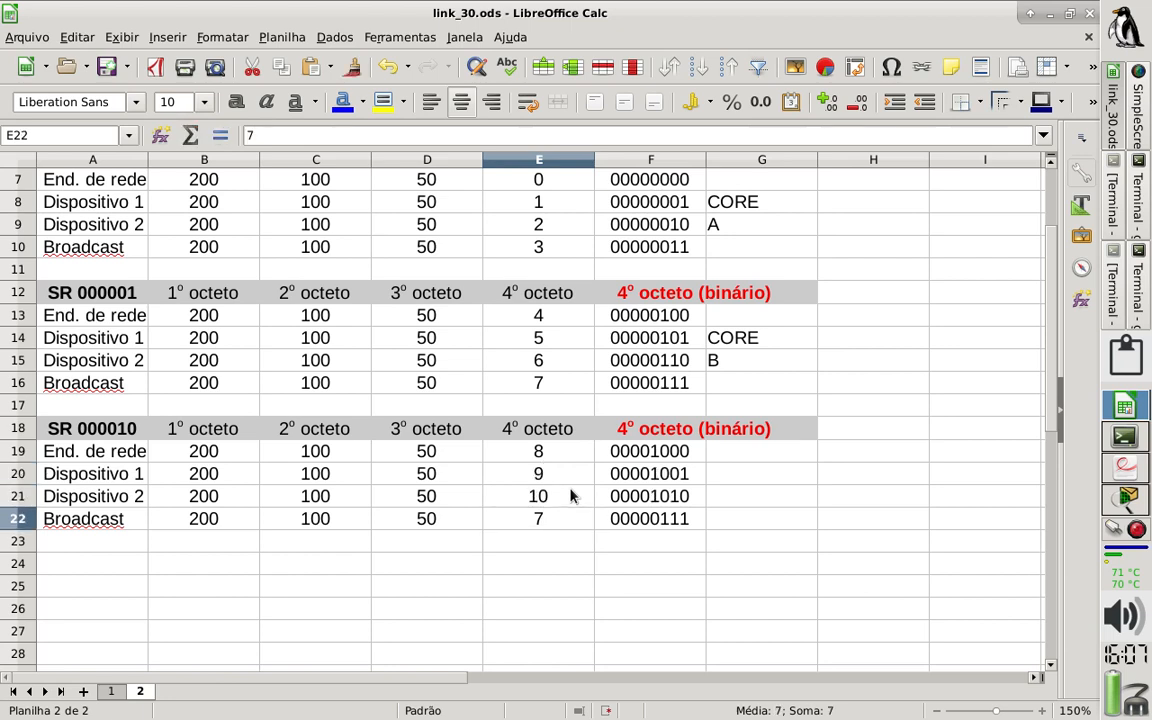
type("11")
key("Return")
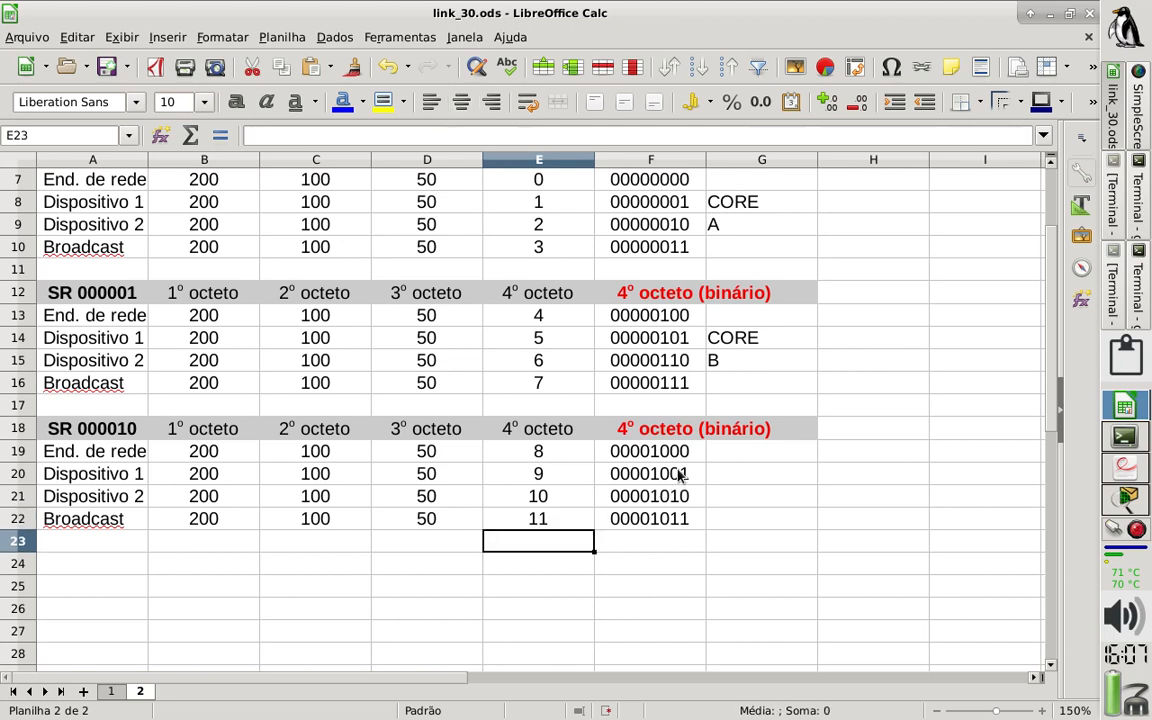
Label Dispositivo 1 as CORE in G20 and Dispositivo 2 as C in G21 for block SR 000010.
left_click(617, 455)
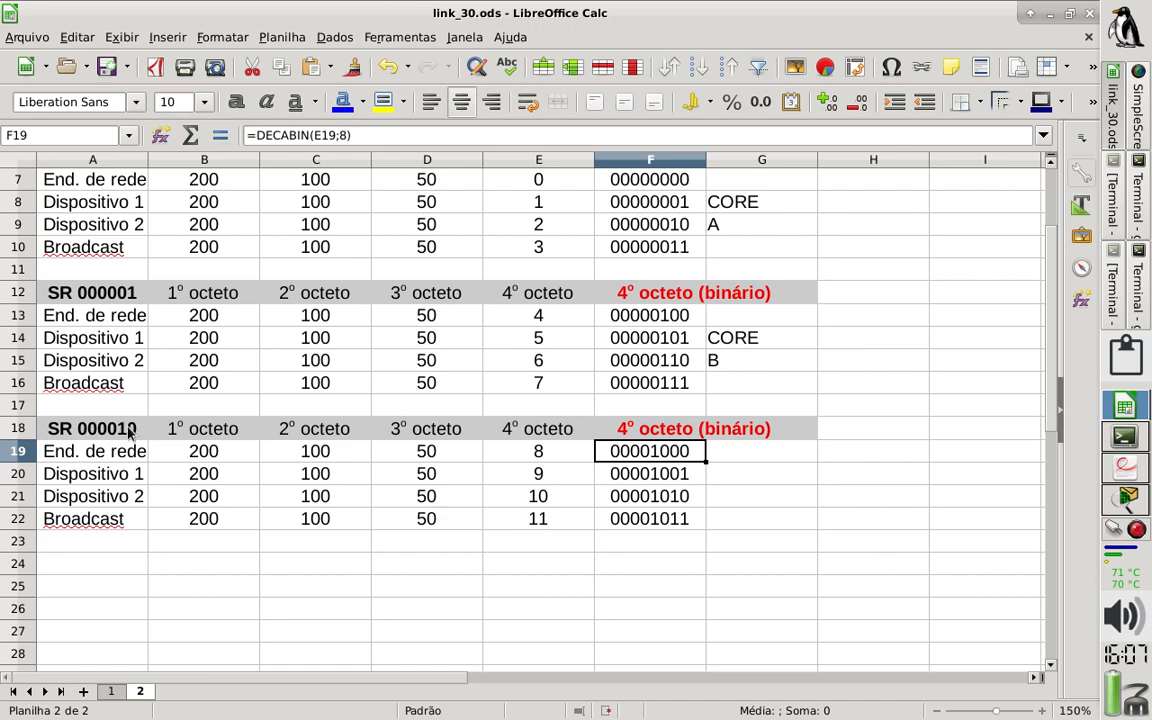
left_click(697, 514)
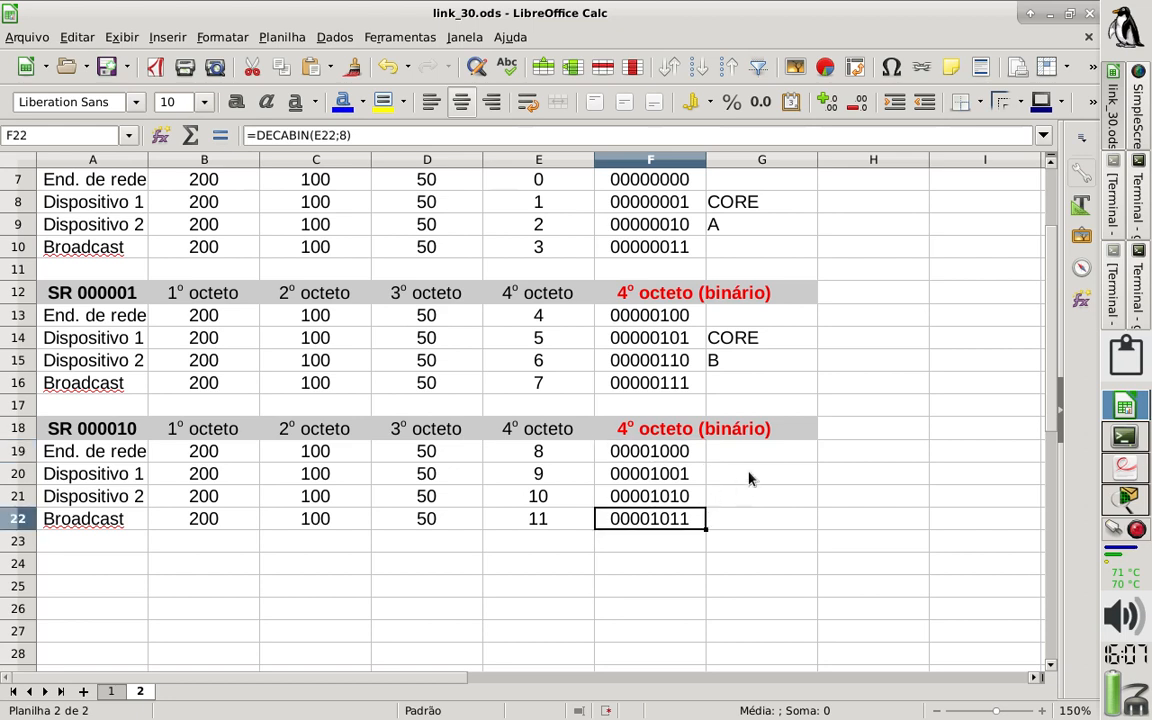
left_click(746, 477)
type("CORE")
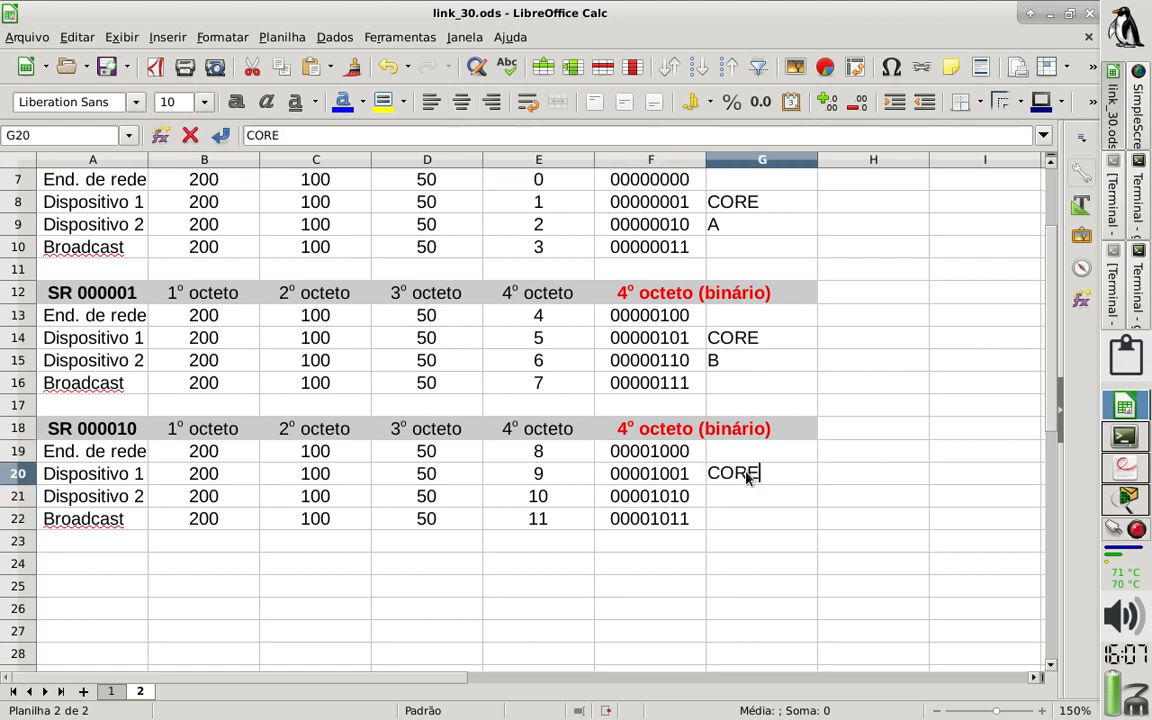
key("Return")
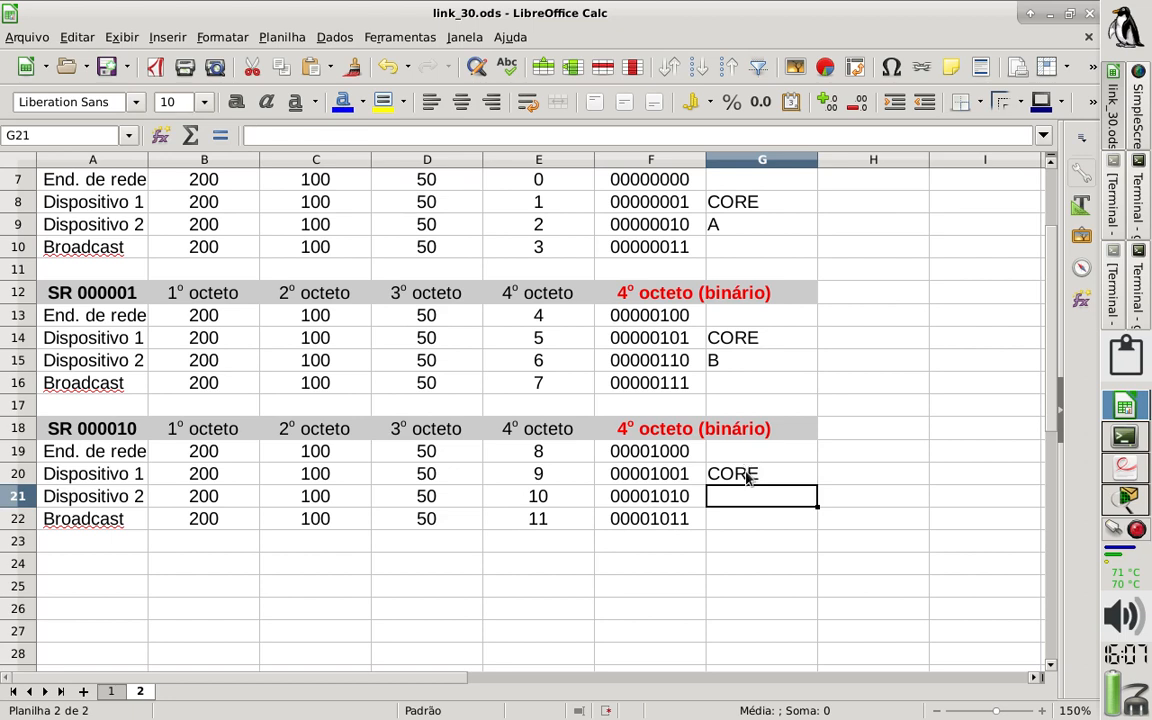
type("C")
key("BackSpace")
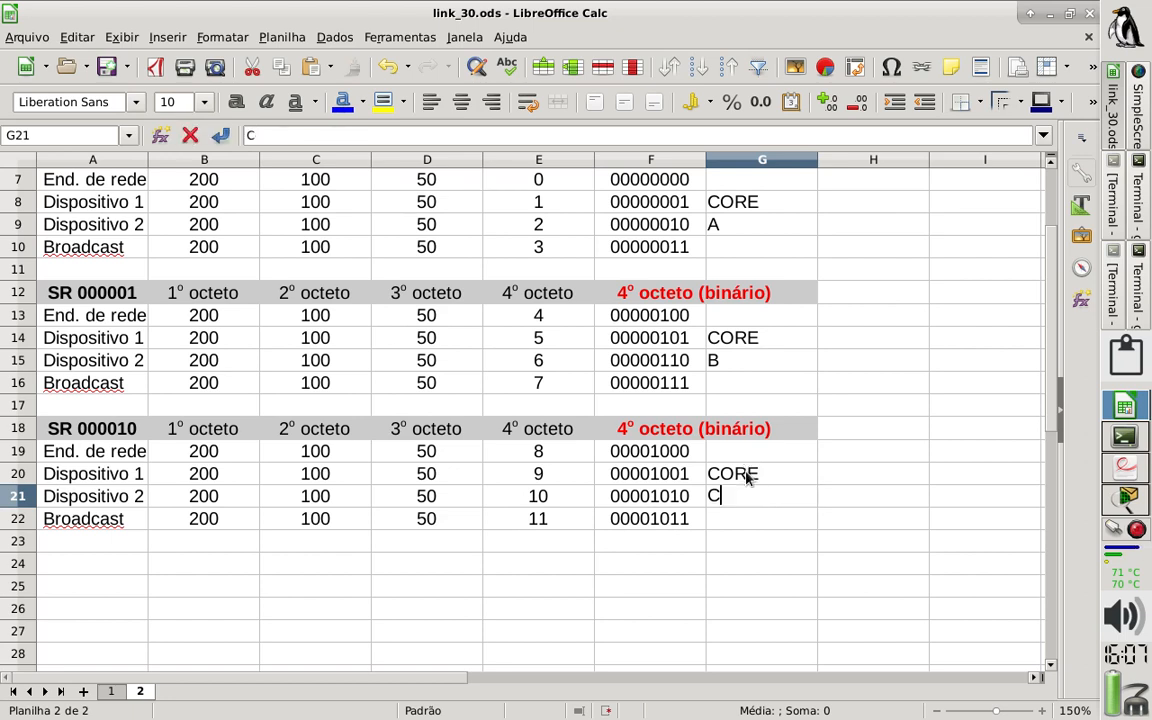
key("Return")
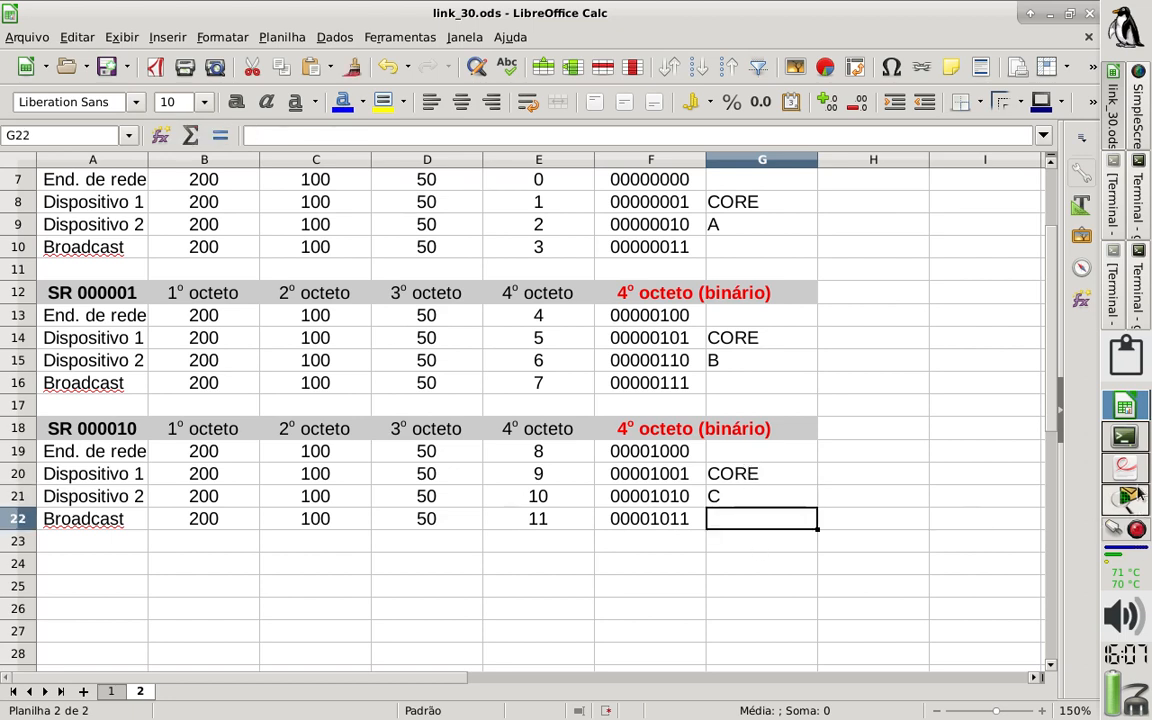
Compare router C's link to the core in the lab diagram PDF with the CORE and C entries of block SR 000010.
left_click(1127, 470)
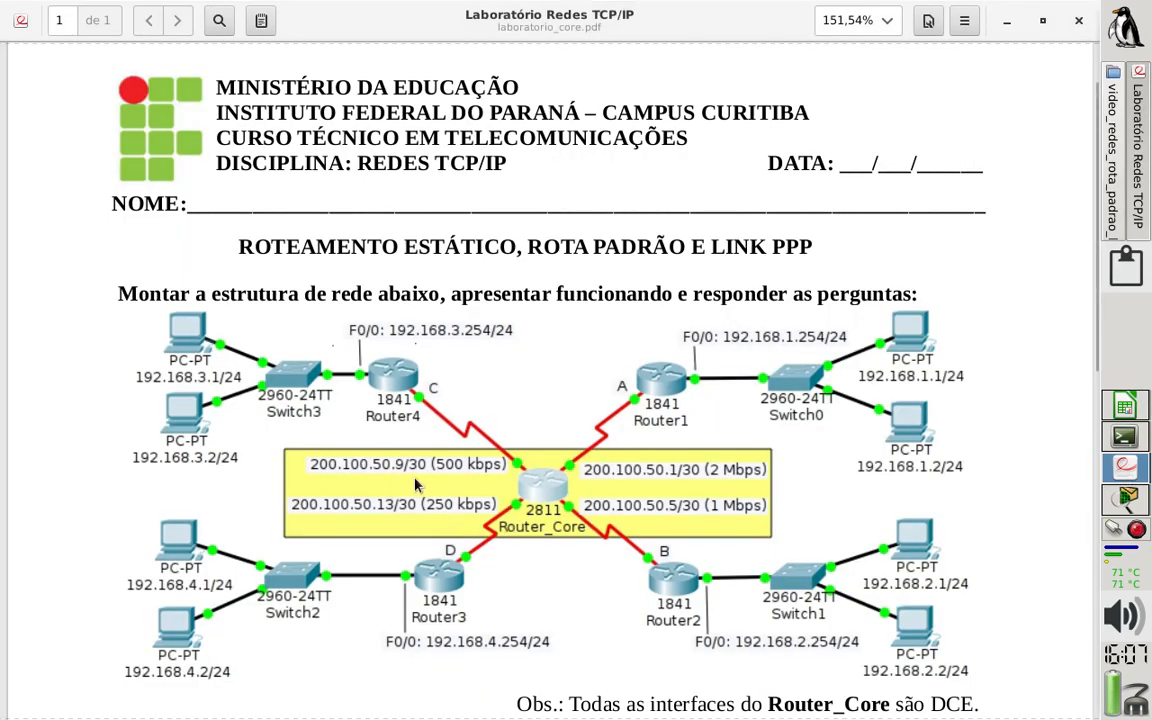
left_click(1124, 408)
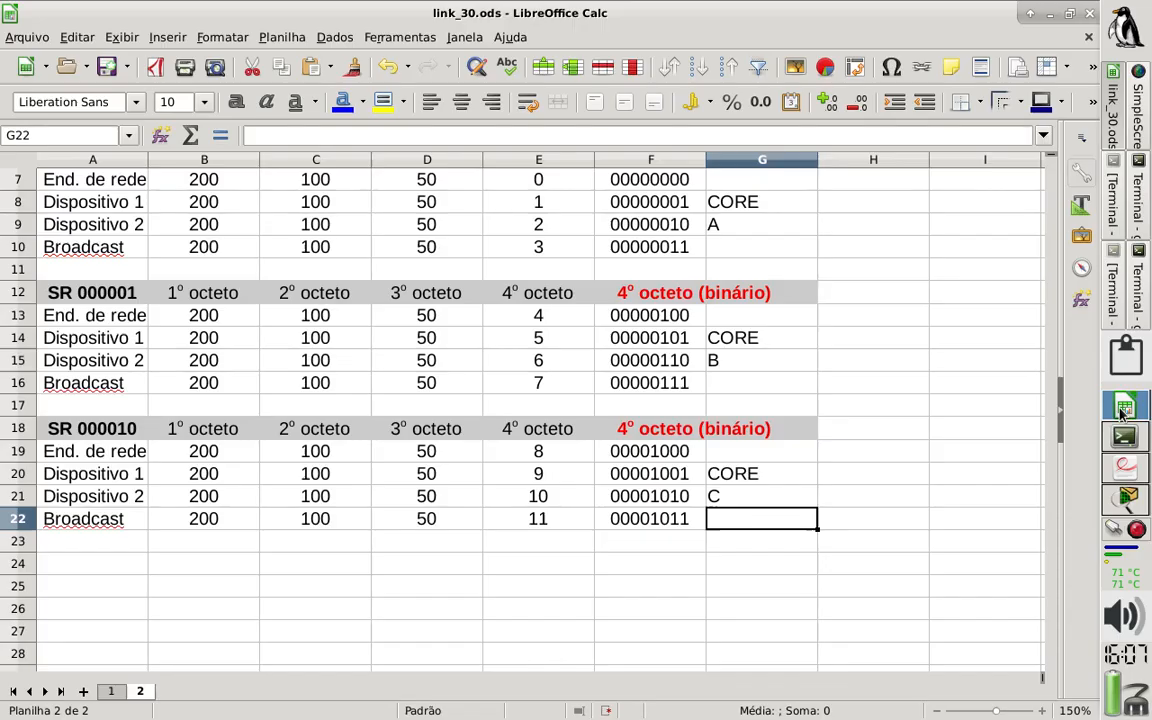
left_click(755, 480)
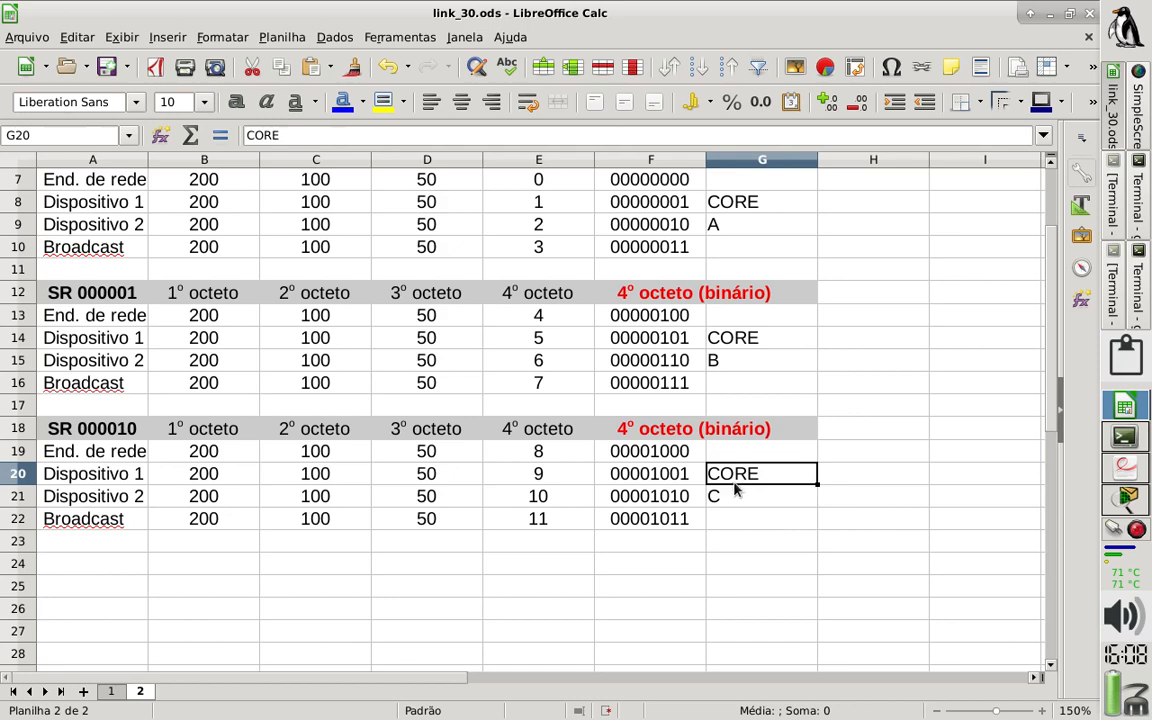
left_click(1122, 468)
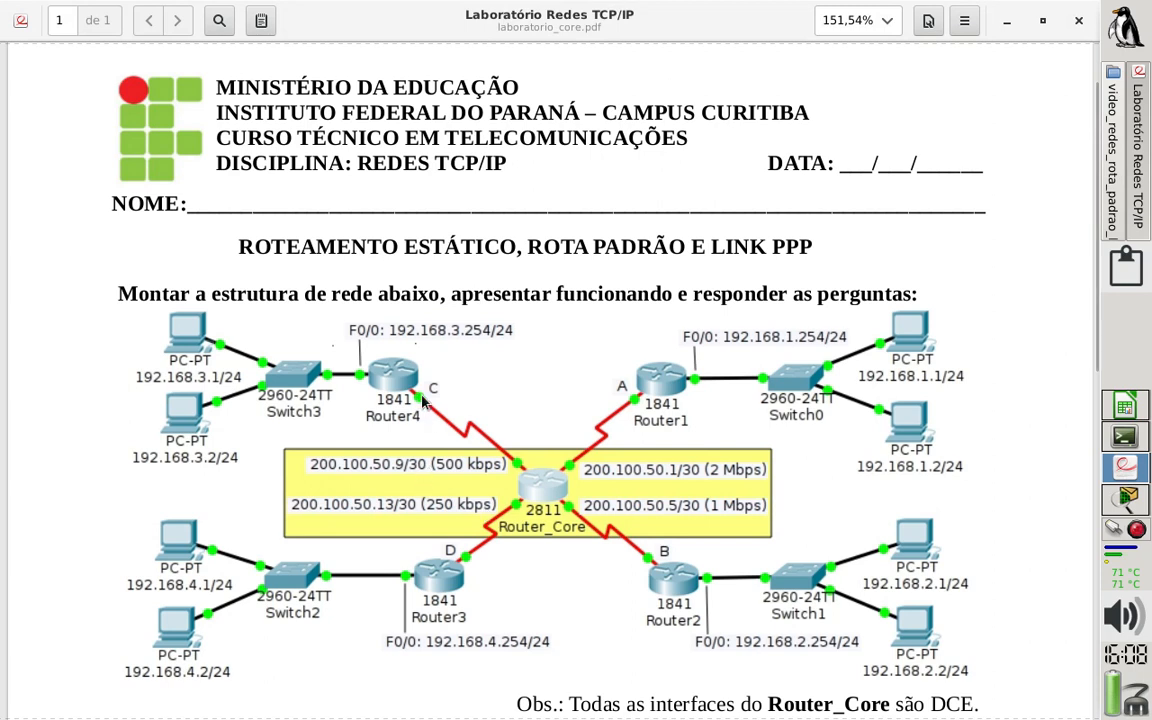
left_click(1124, 405)
left_click_drag(499, 498, 239, 506)
left_click(262, 629)
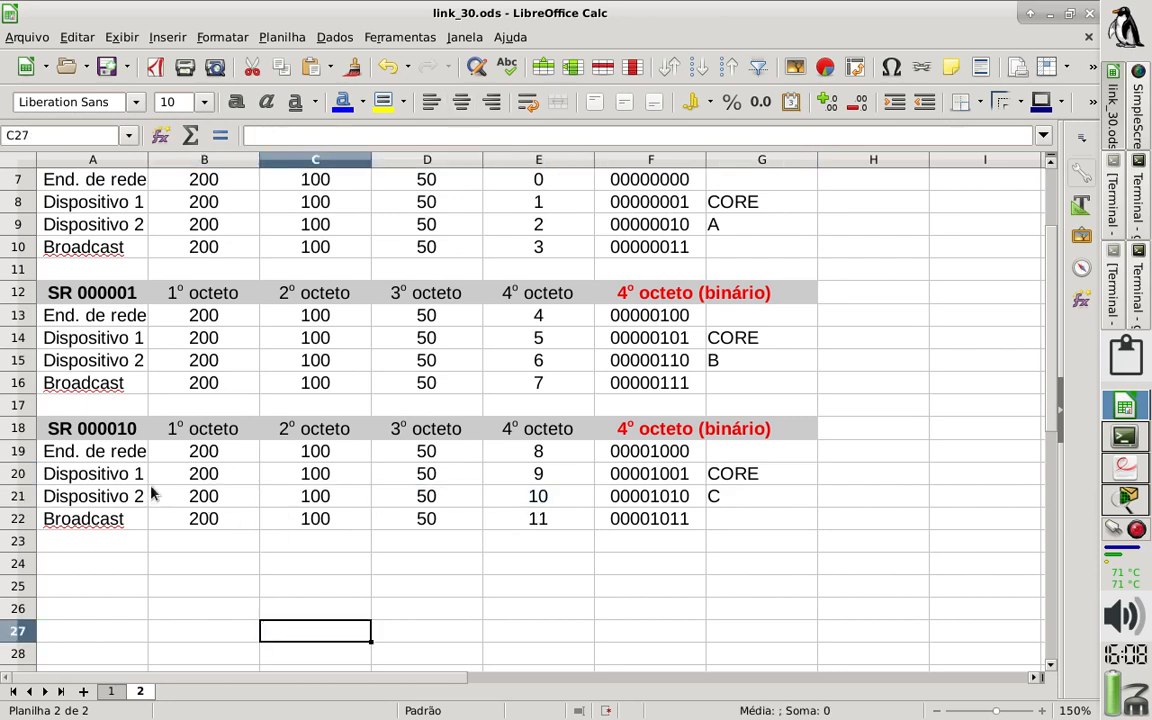
Copy the SR 000010 block A18:G22 and paste it starting at A24.
left_click_drag(95, 430, 737, 530)
key("ctrl+c")
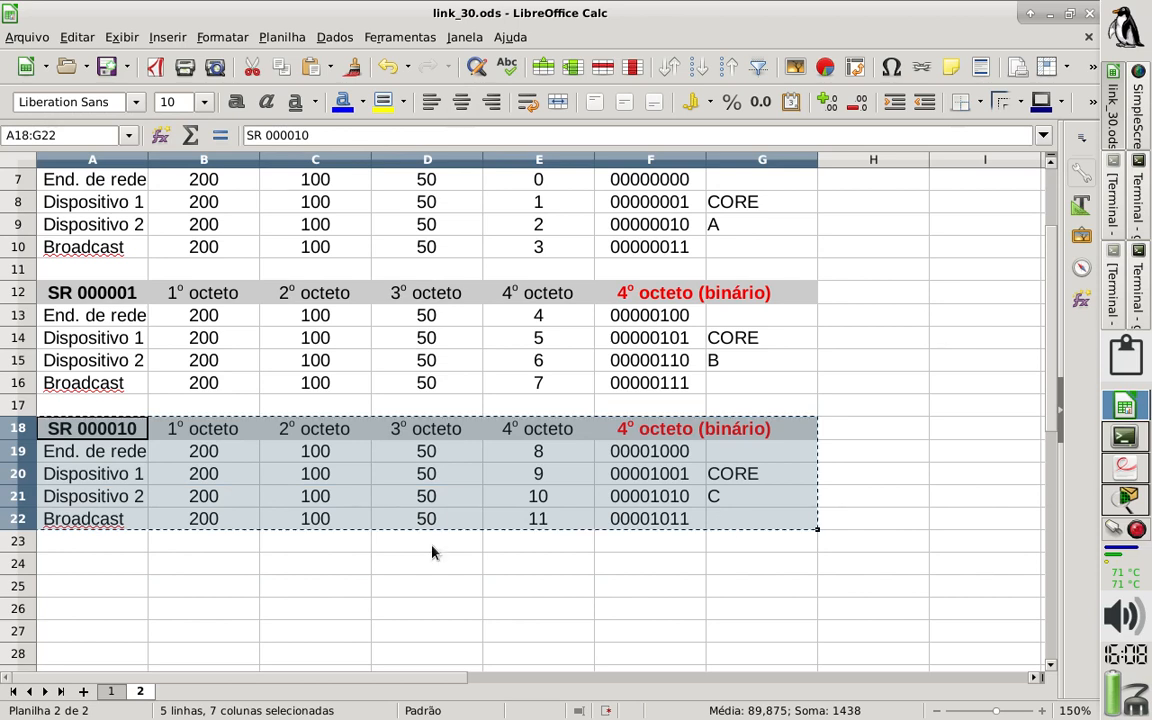
left_click(92, 566)
key("ctrl+v")
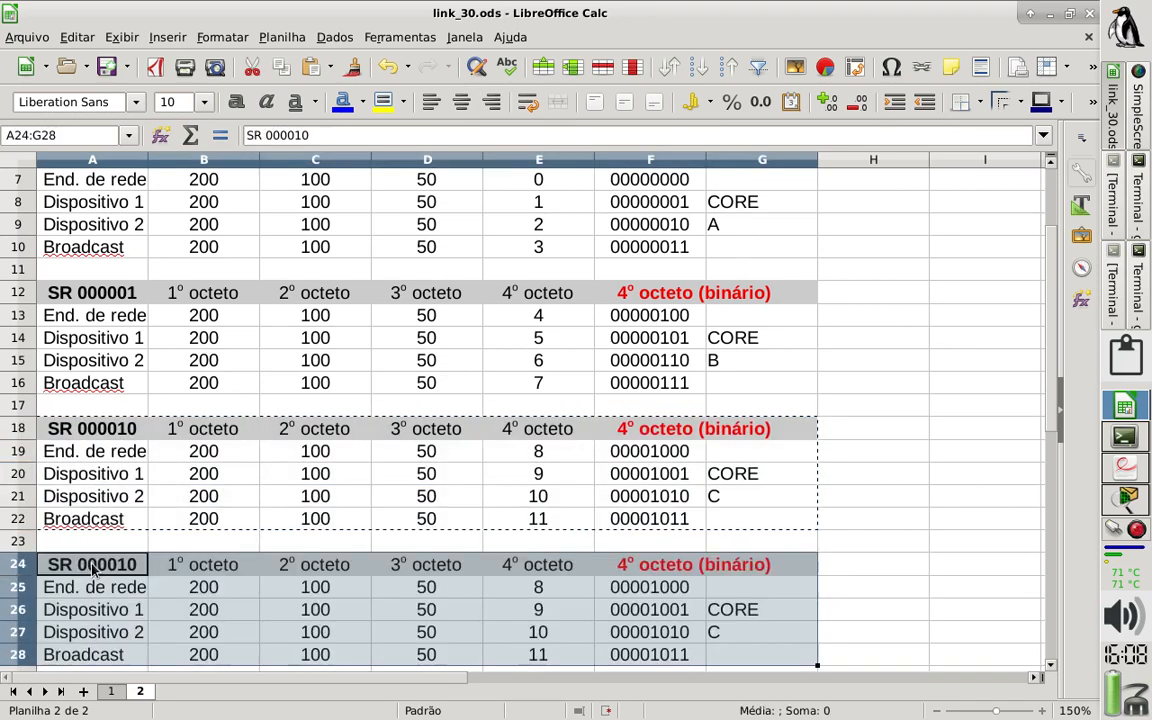
scroll(700, 600, "down", 1)
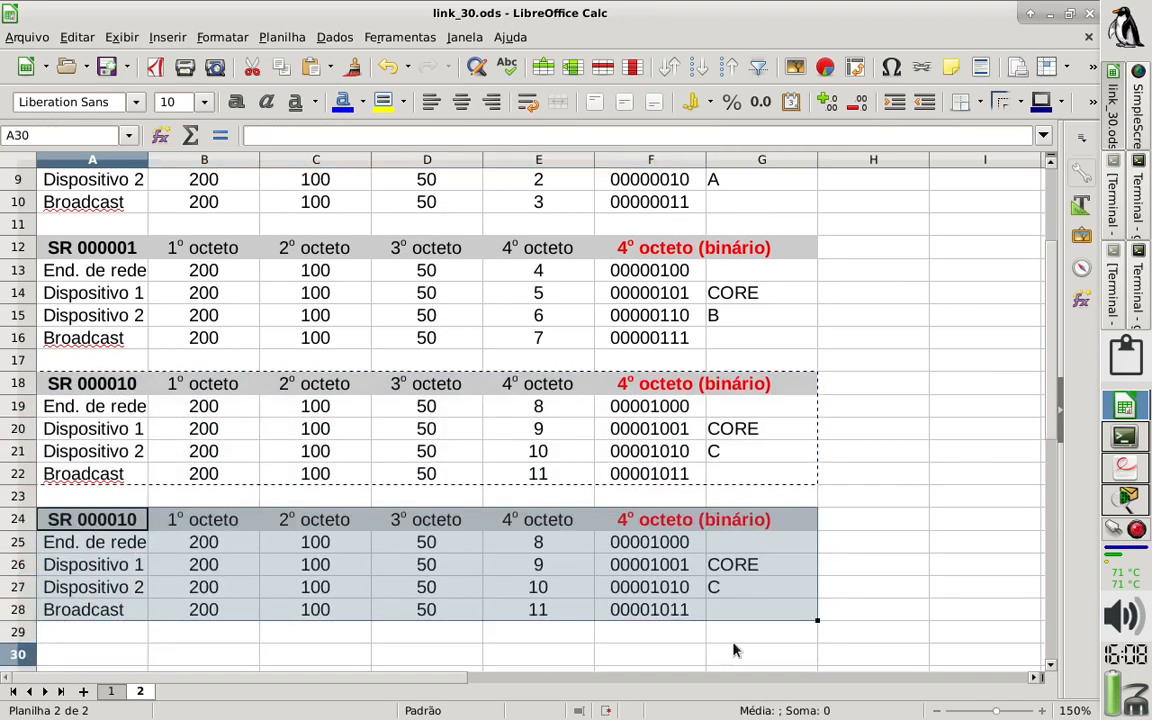
left_click(538, 565)
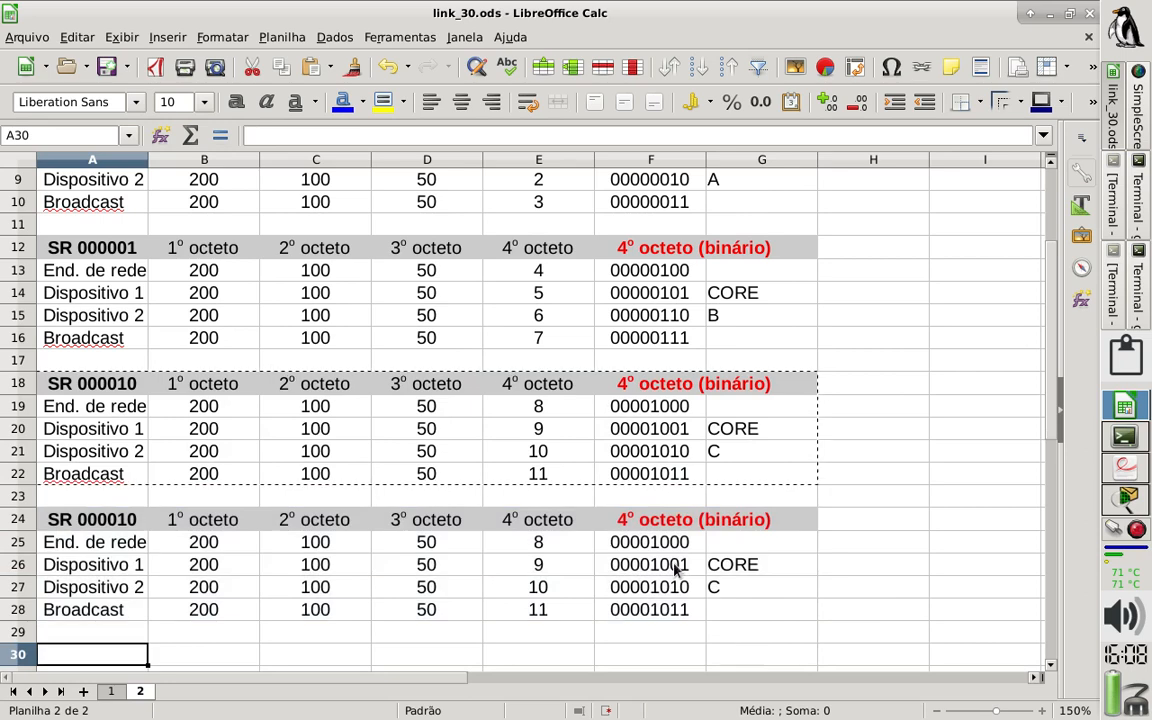
Rename the pasted block's header in A24 as SR 000011.
left_click(122, 519)
left_click(330, 137)
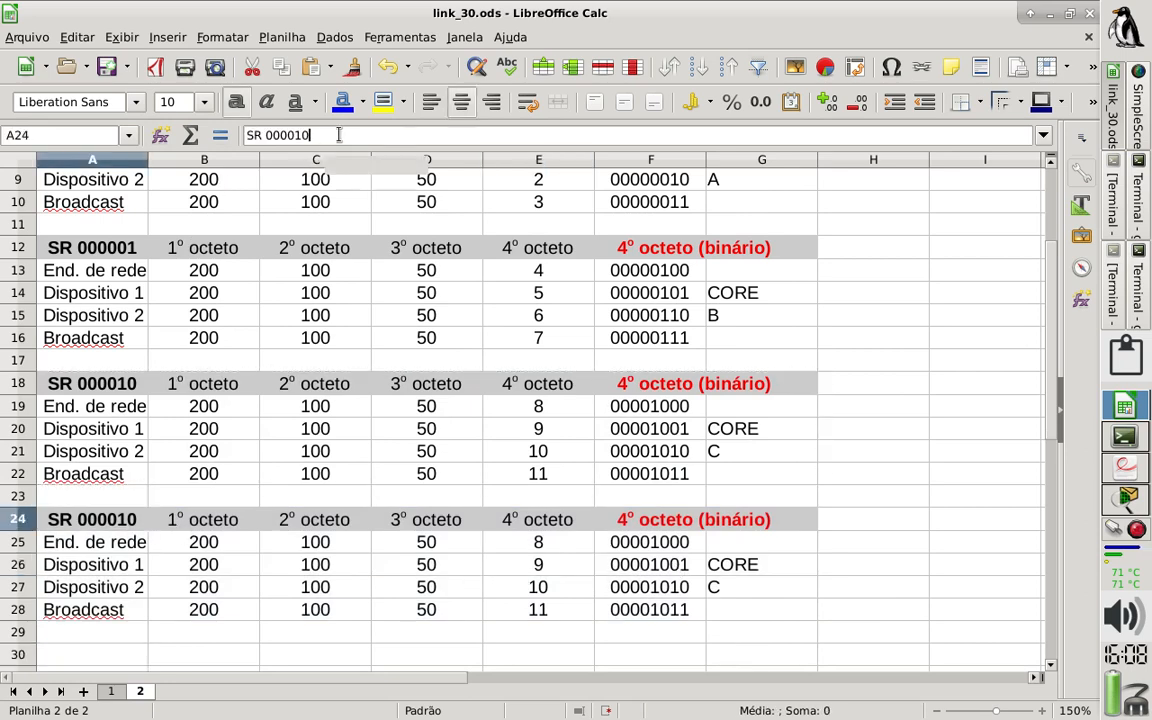
key("BackSpace")
type("1")
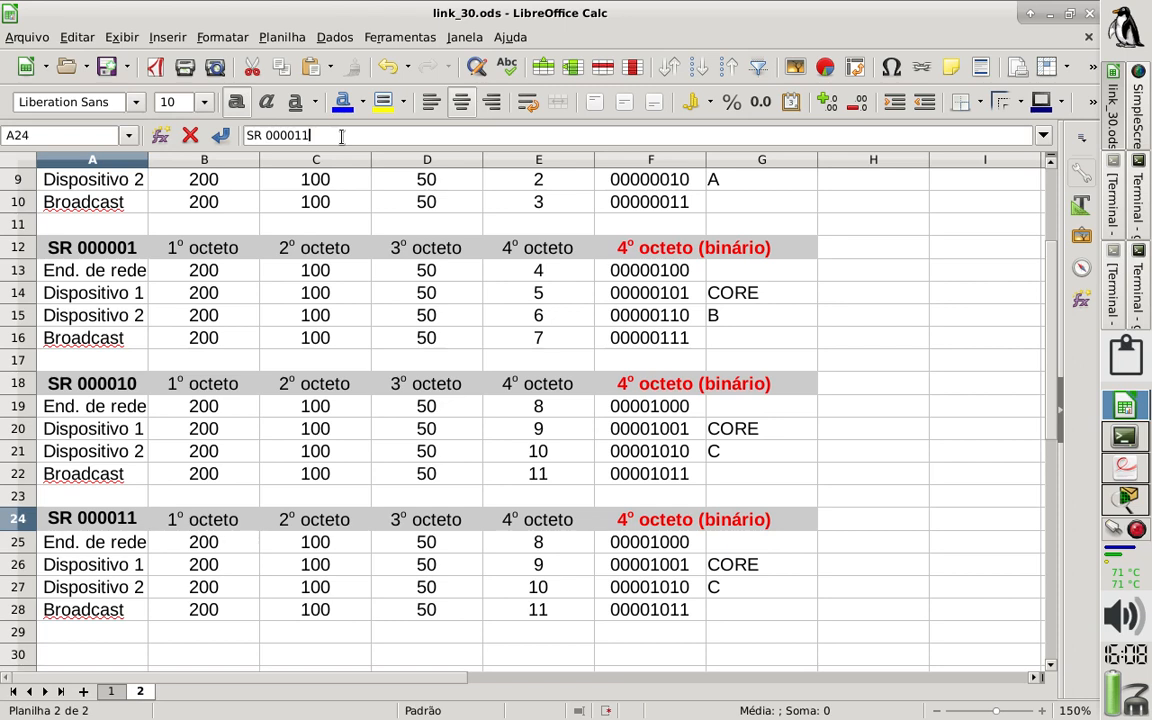
key("Return")
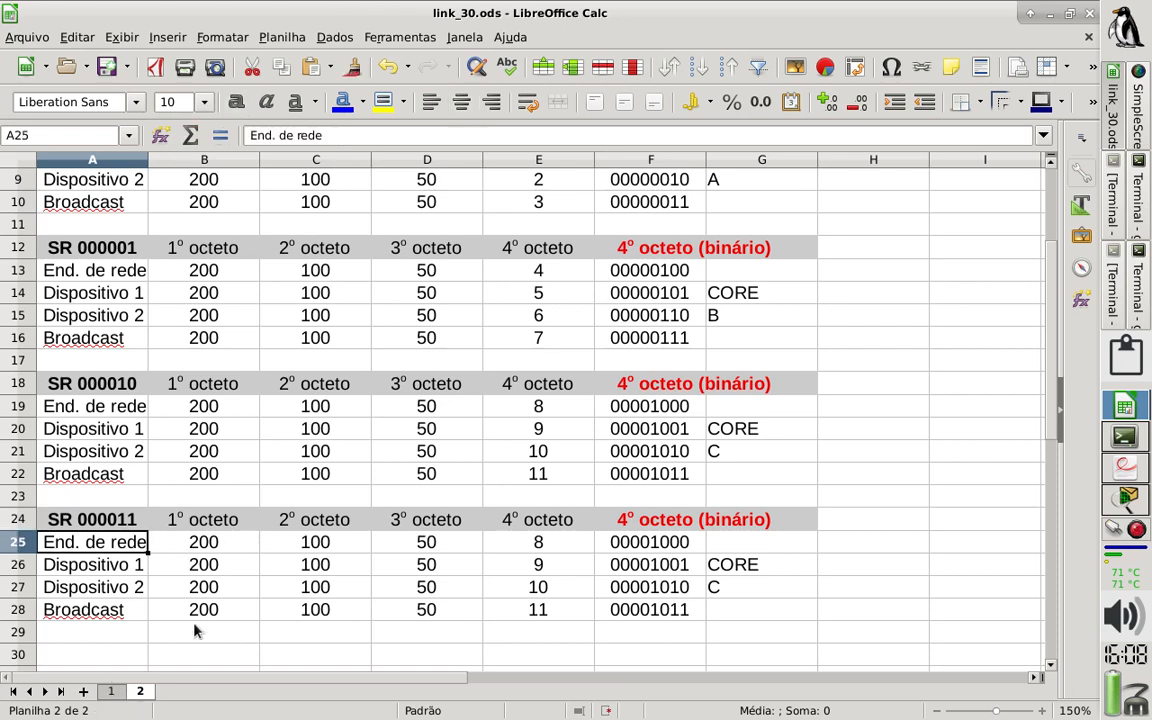
Set the fourth octets in block SR 000011, from End. de rede to Broadcast (E25:E28), to 12, 13, 14 and 15.
left_click(532, 546)
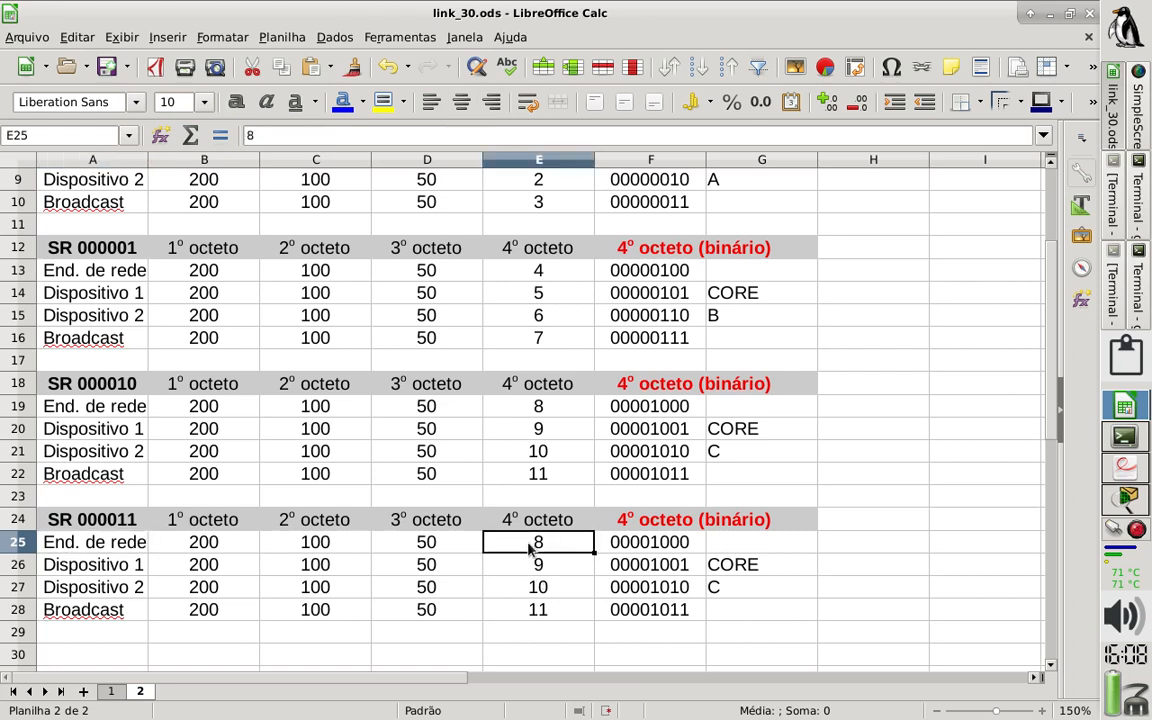
double_click(530, 546)
key("BackSpace")
type("12")
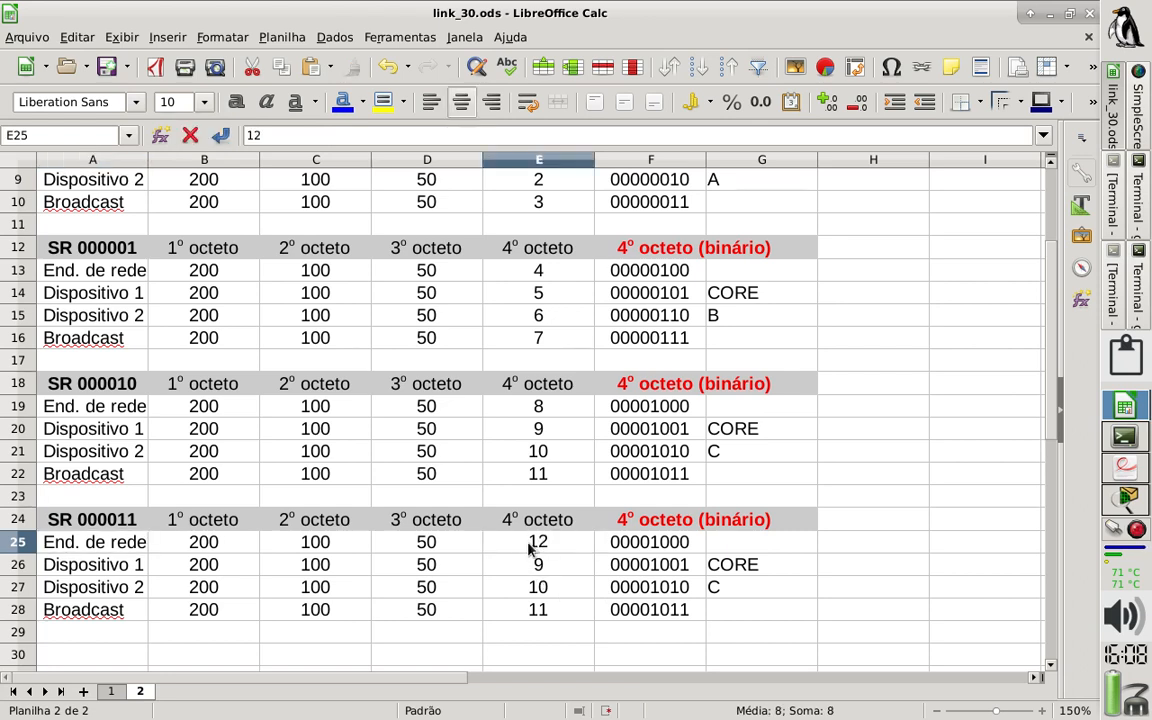
key("Return")
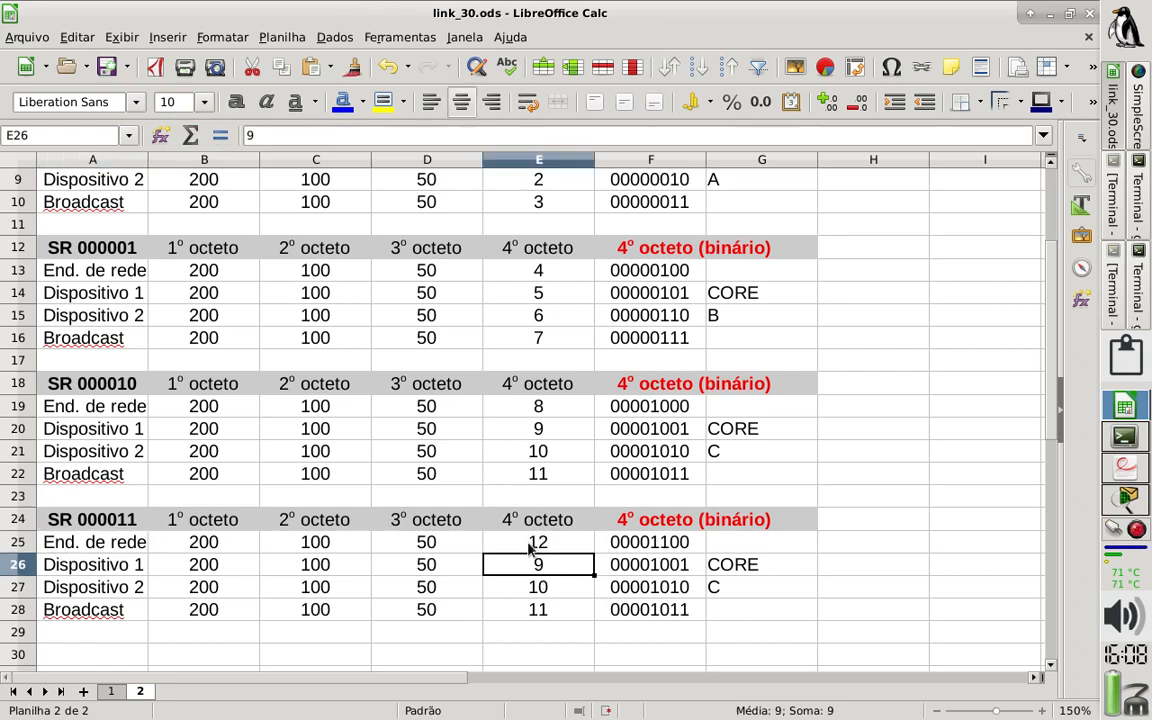
type("13")
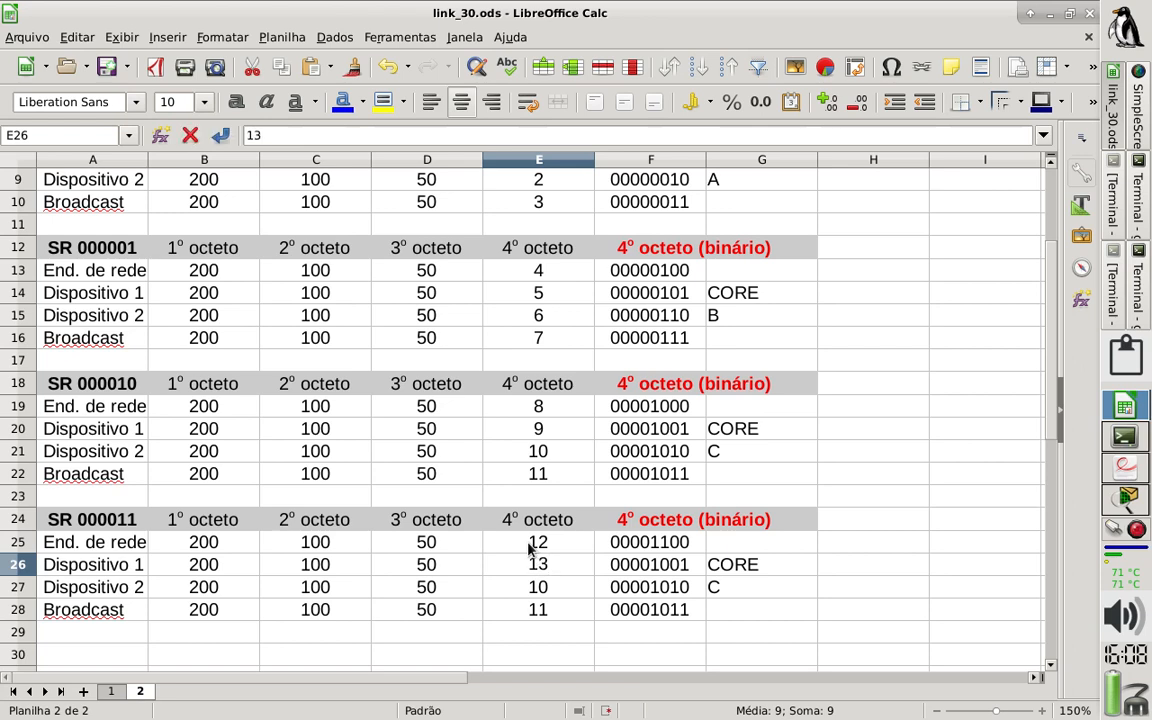
key("Return")
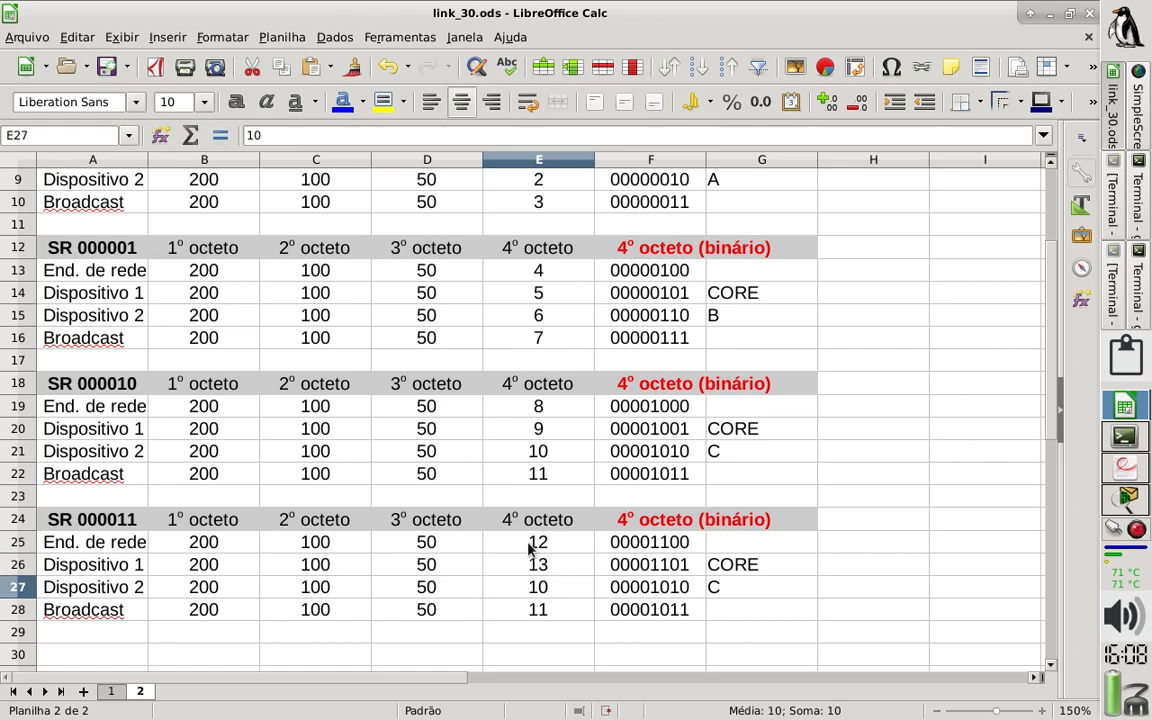
type("14")
key("Return")
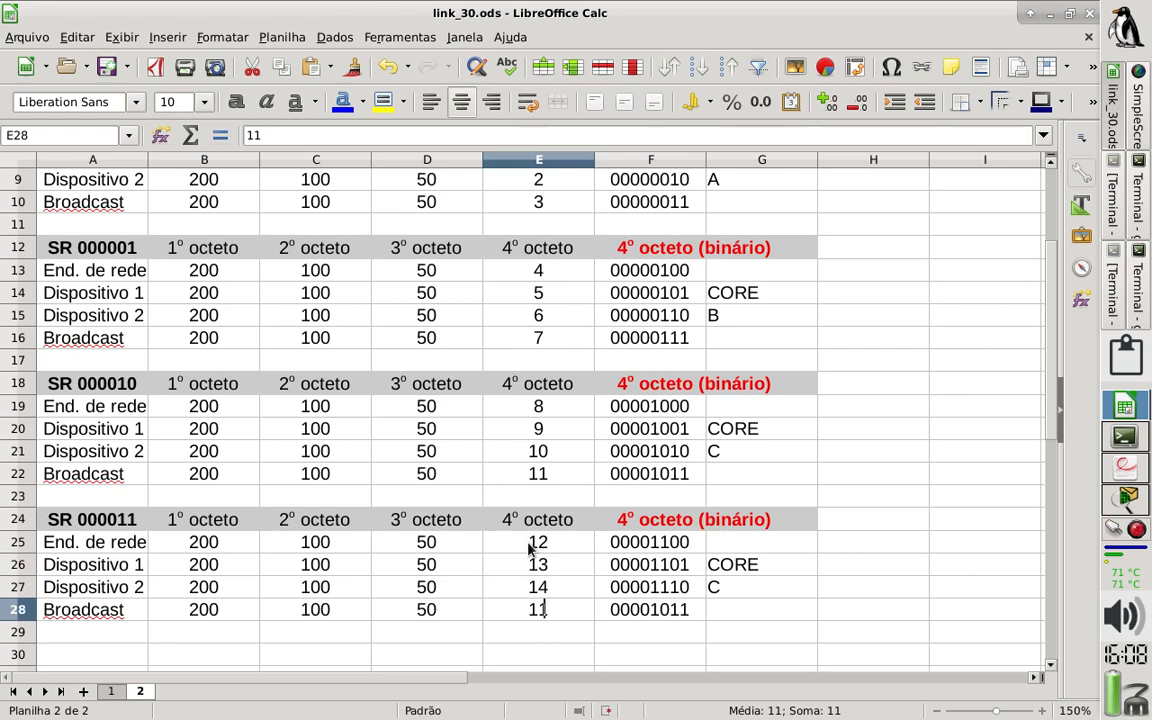
type("15")
key("Tab")
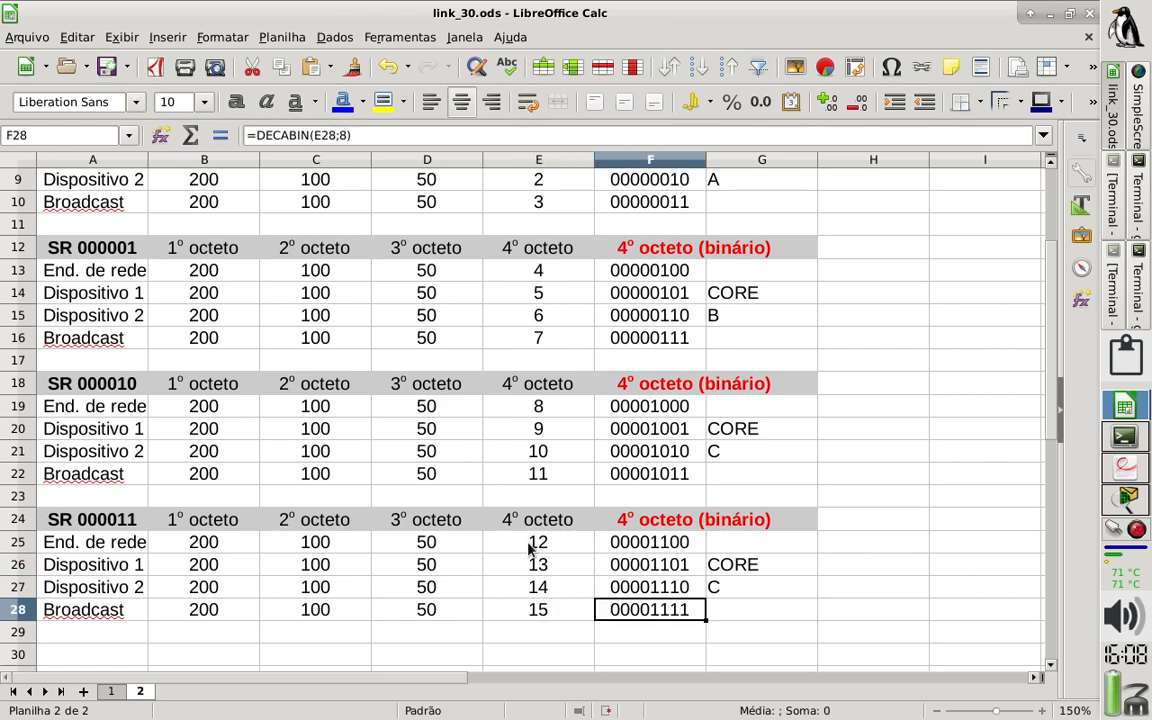
key("Tab")
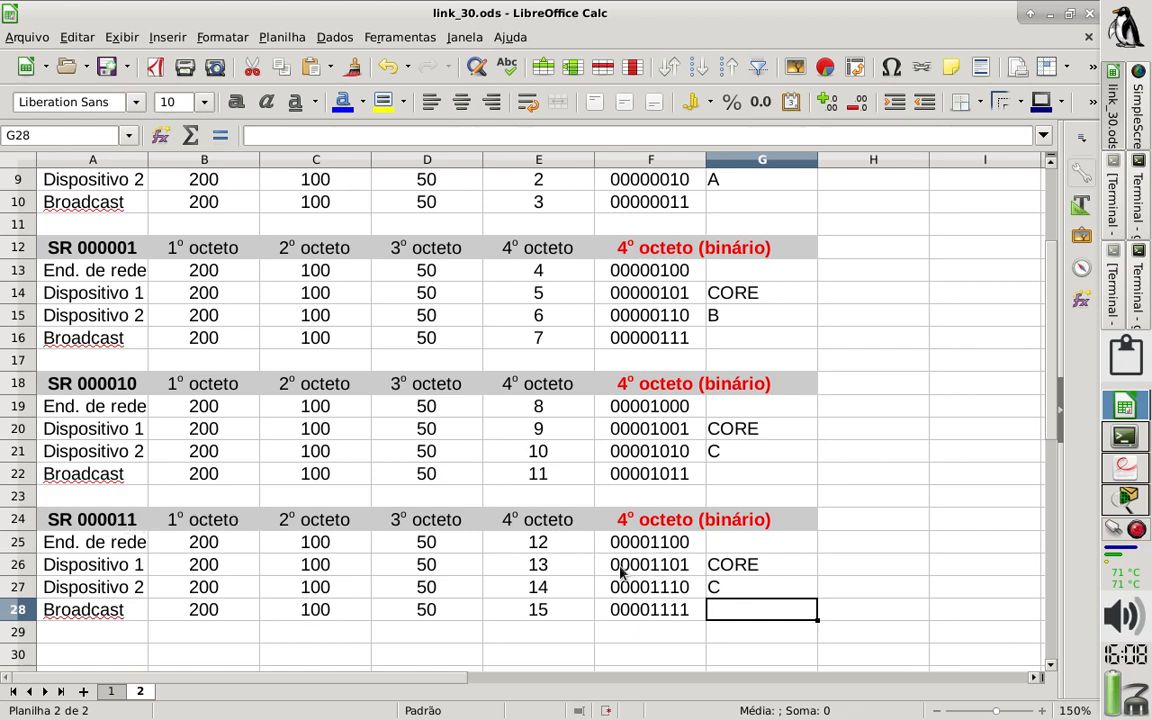
Change the Dispositivo 2 label in G27 of block SR 000011 to D.
left_click(540, 572)
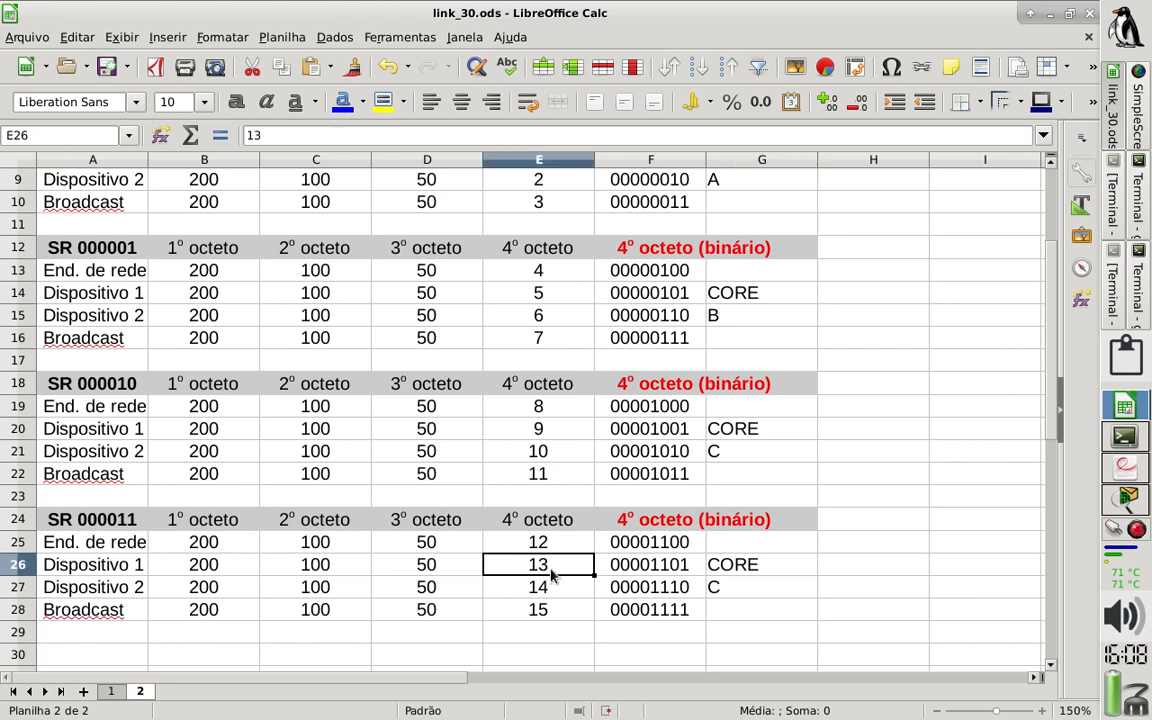
left_click(720, 569)
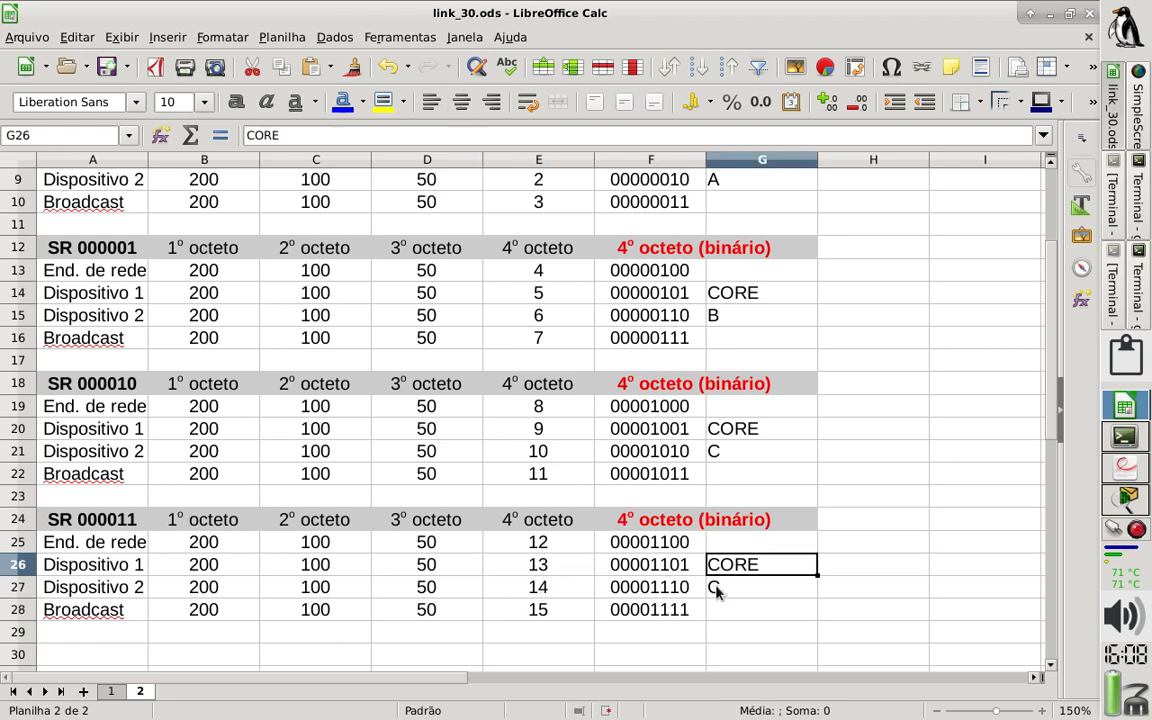
left_click(719, 588)
type("D")
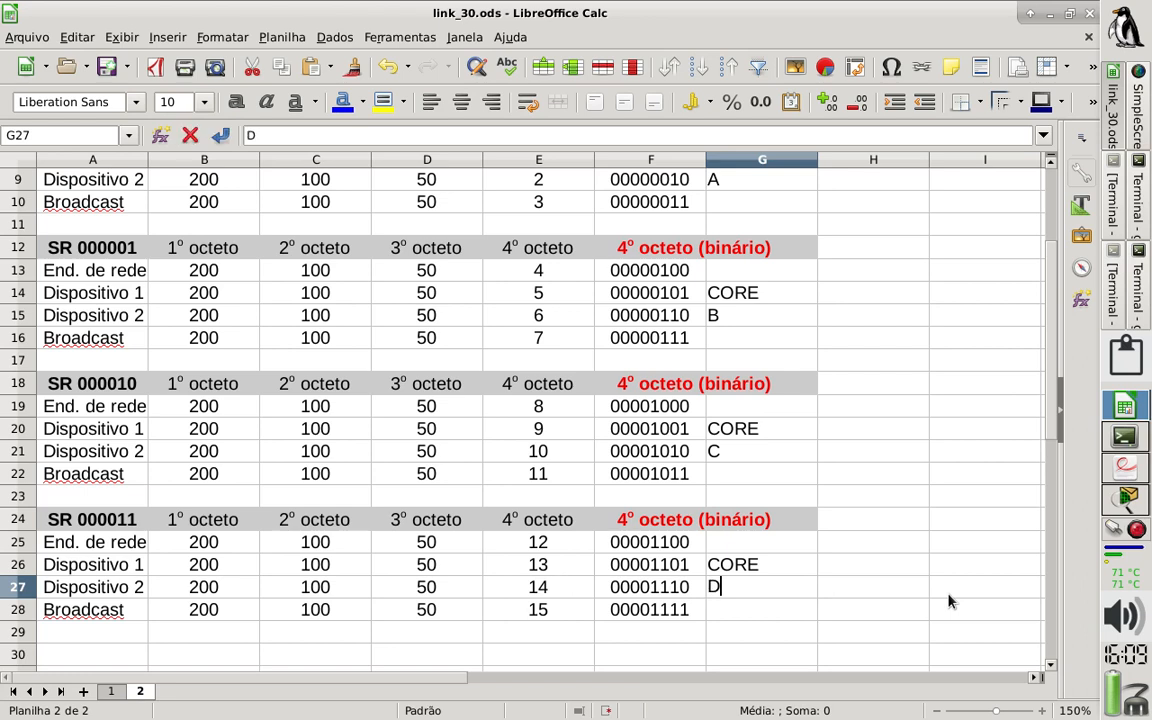
key("Return")
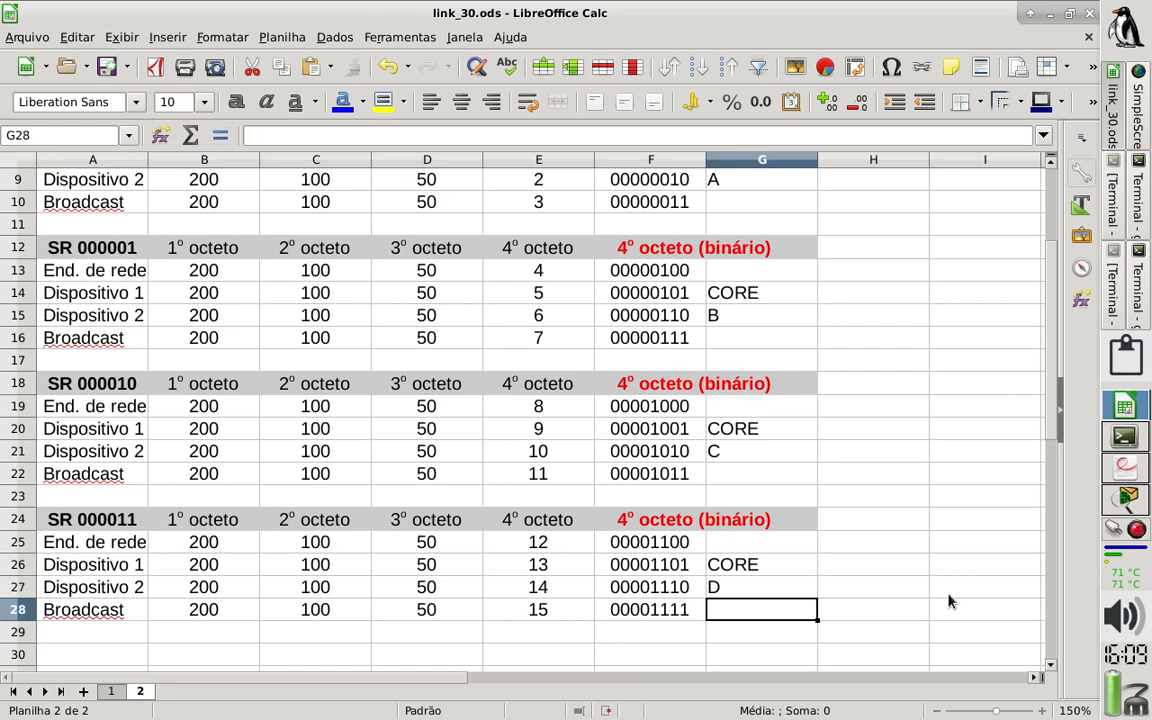
Review the four SR blocks against the lab diagram PDF and the list of available /30 sub-networks on sheet 1.
left_click_drag(1049, 393, 1046, 378)
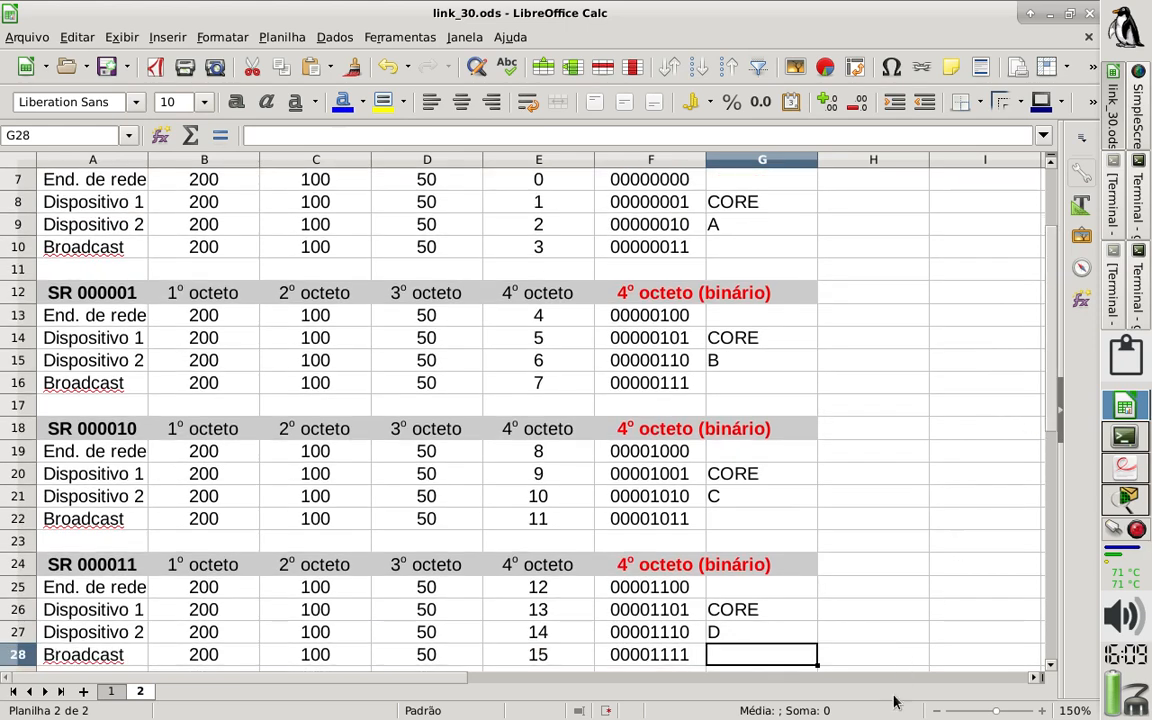
left_click(931, 428)
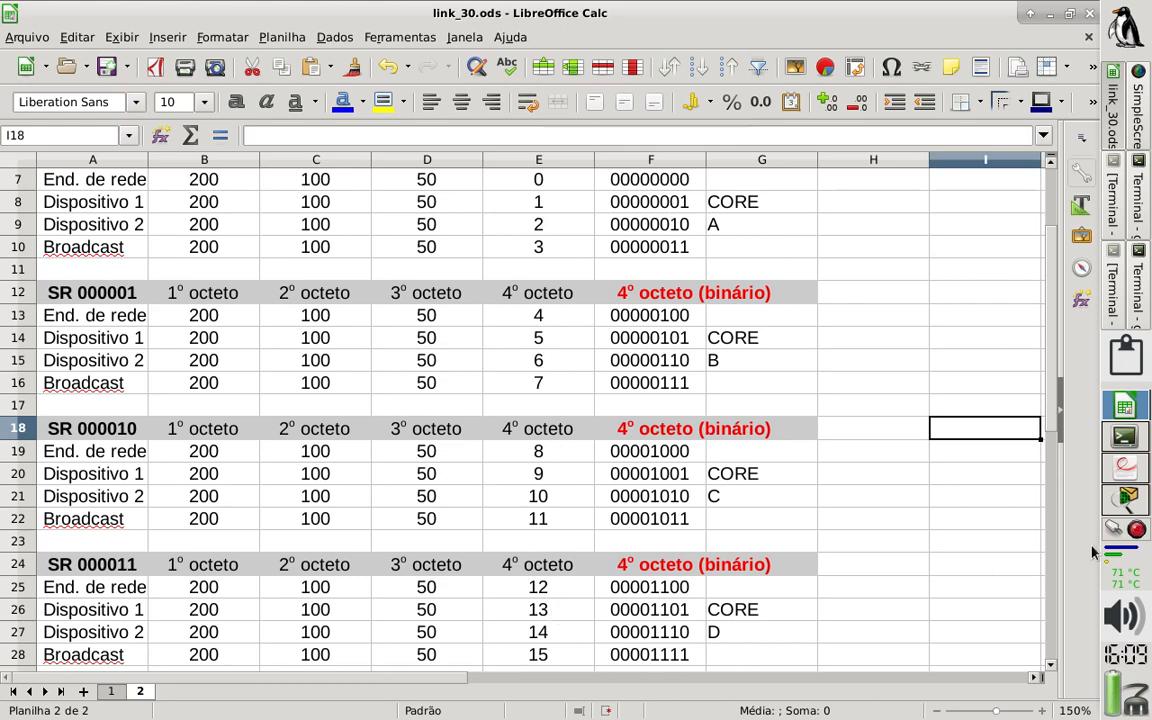
left_click(1132, 474)
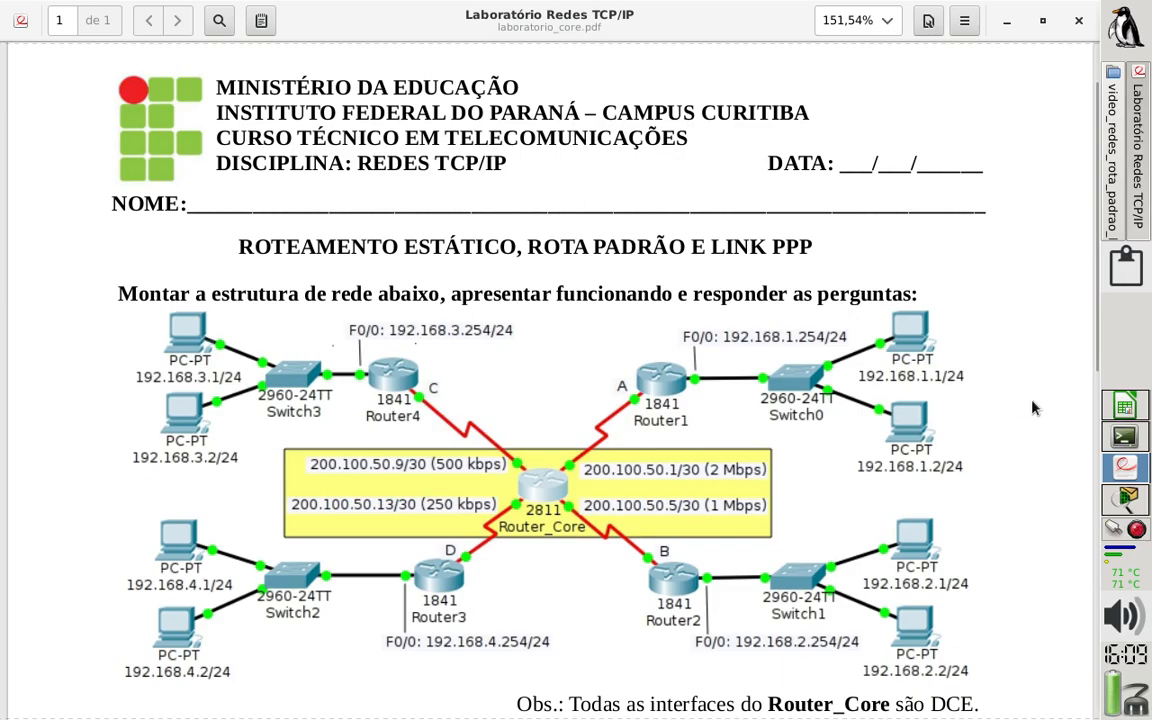
left_click(1125, 405)
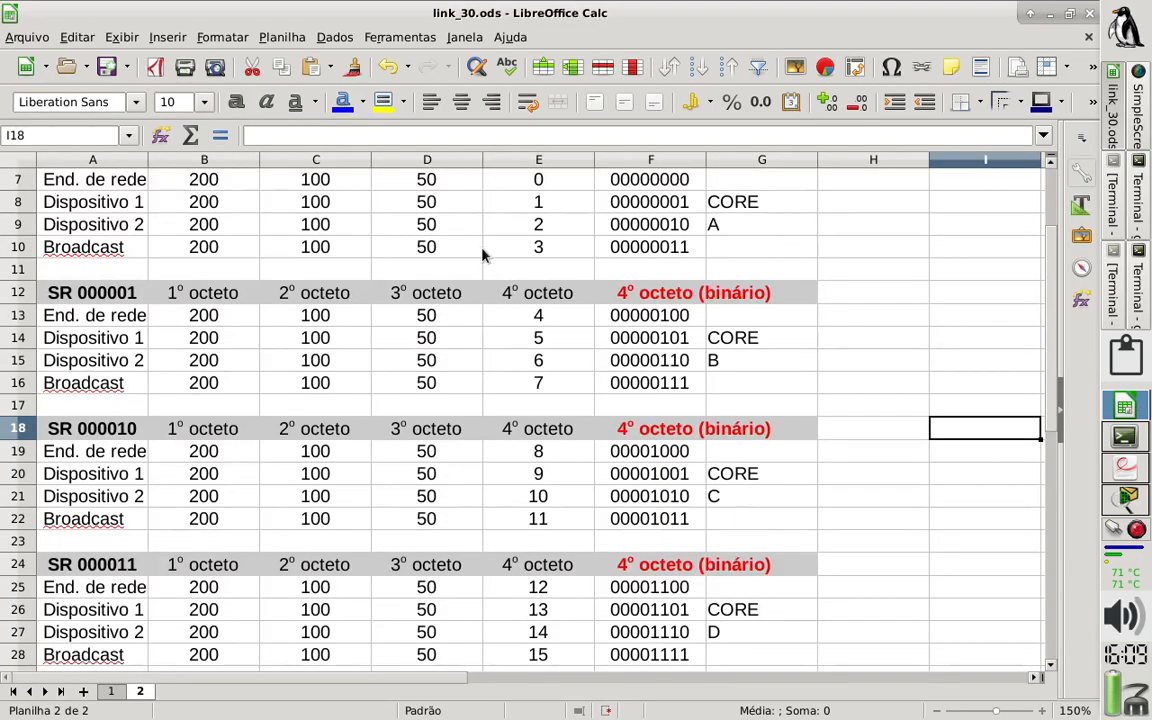
left_click(111, 691)
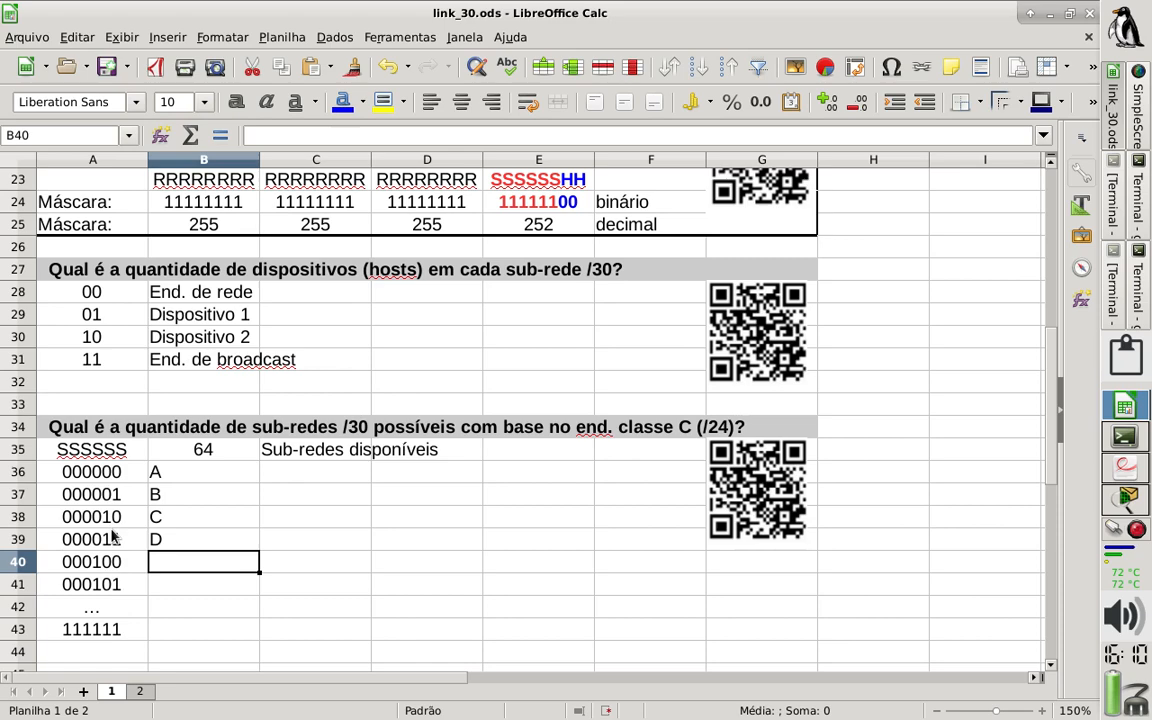
left_click(139, 691)
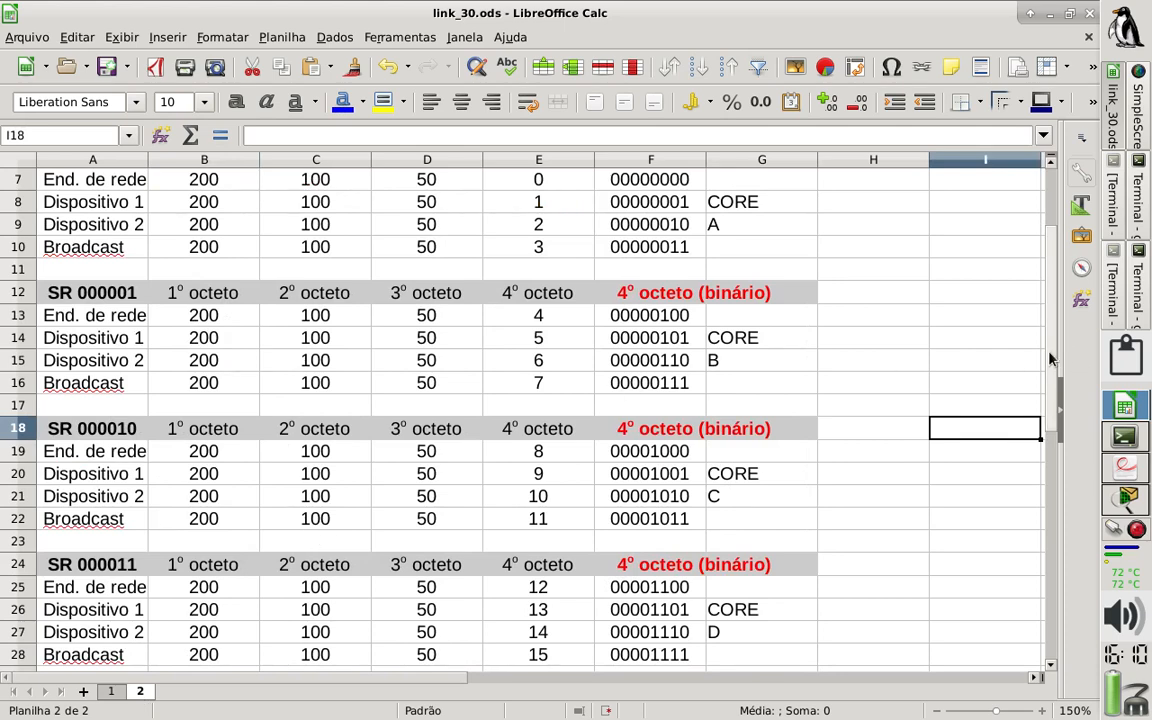
left_click_drag(1052, 358, 1054, 342)
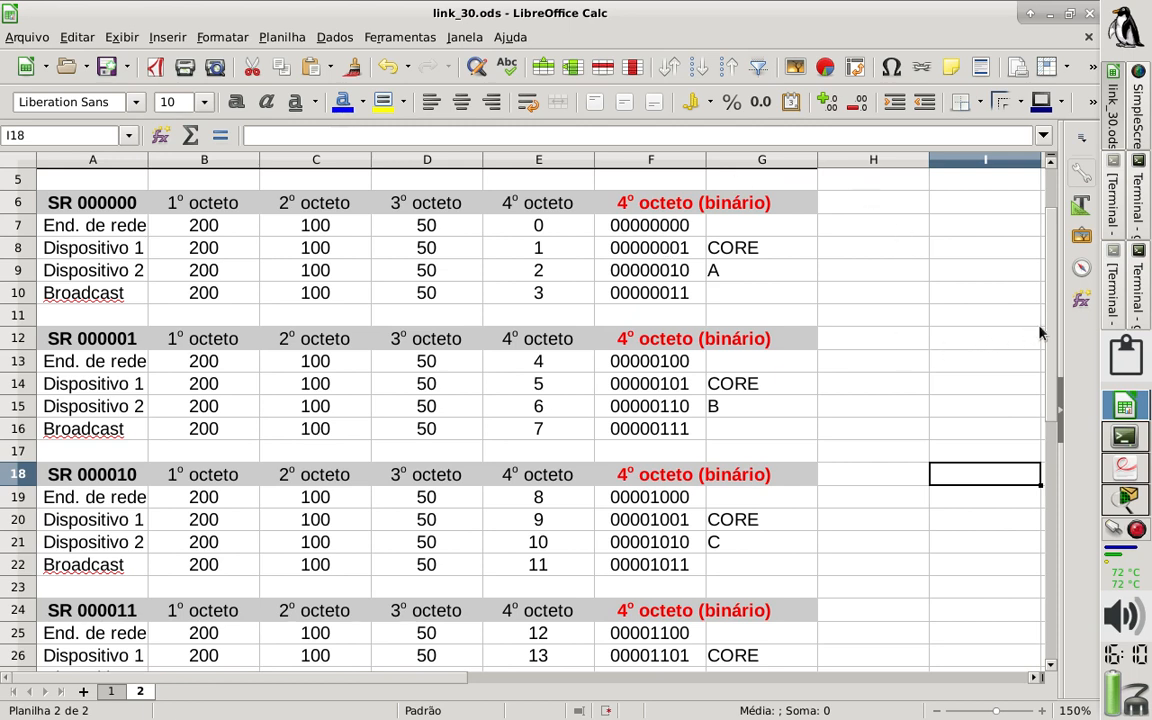
Examine question 1 of the lab PDF, which asks for the IP addresses of routers A, B, C and D.
left_click(1124, 470)
scroll(520, 462, "down", 1)
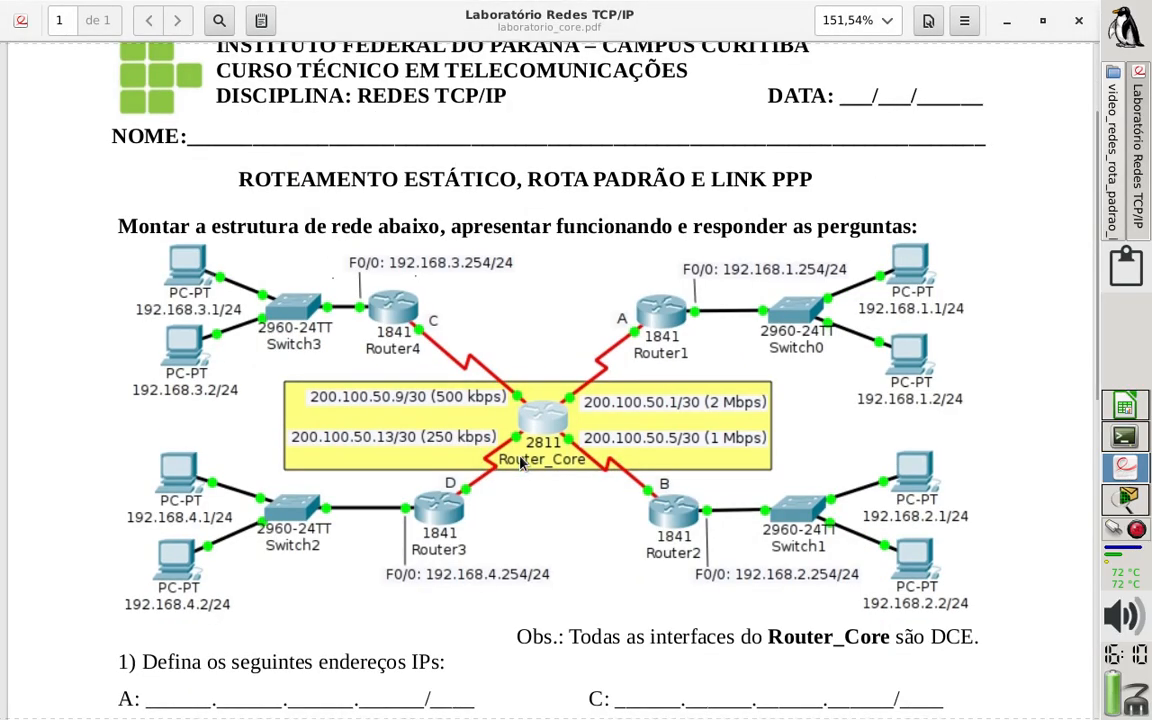
scroll(520, 462, "down", 4)
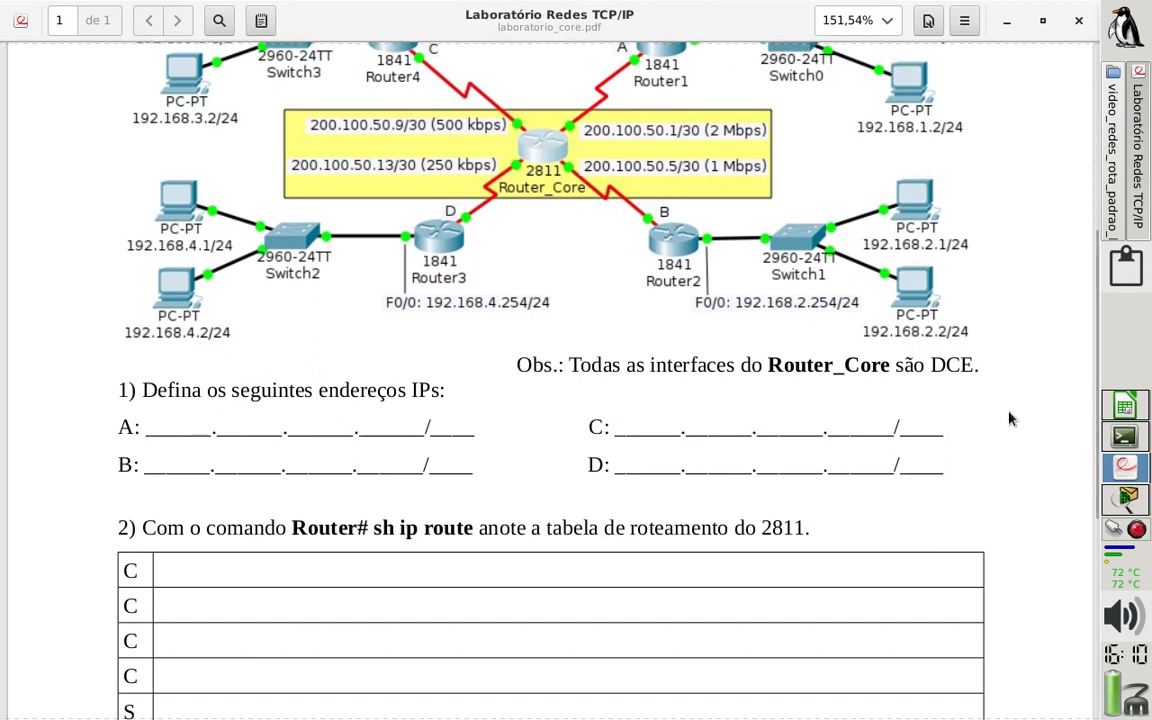
Switch to notes.txt in the terminal and insert blank lines below the PONTO MULTIPONTO diagram.
left_click(1124, 436)
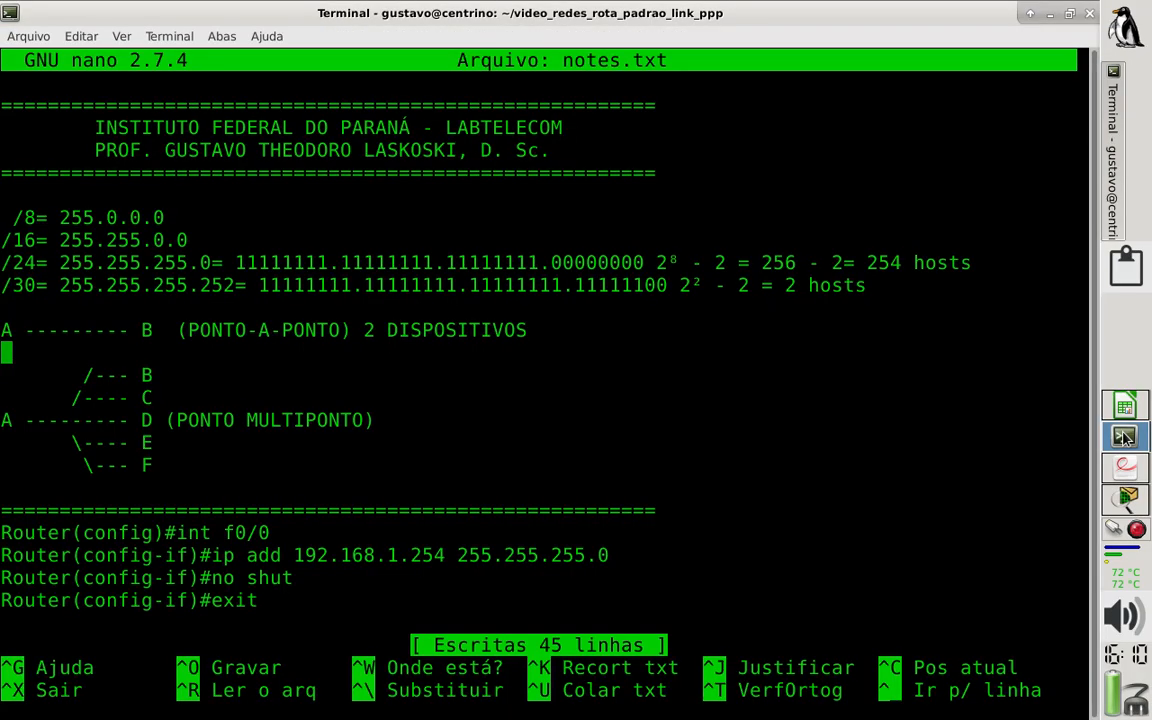
key("Down")
key("End")
key("Down")
key("Down")
key("Down")
key("Down")
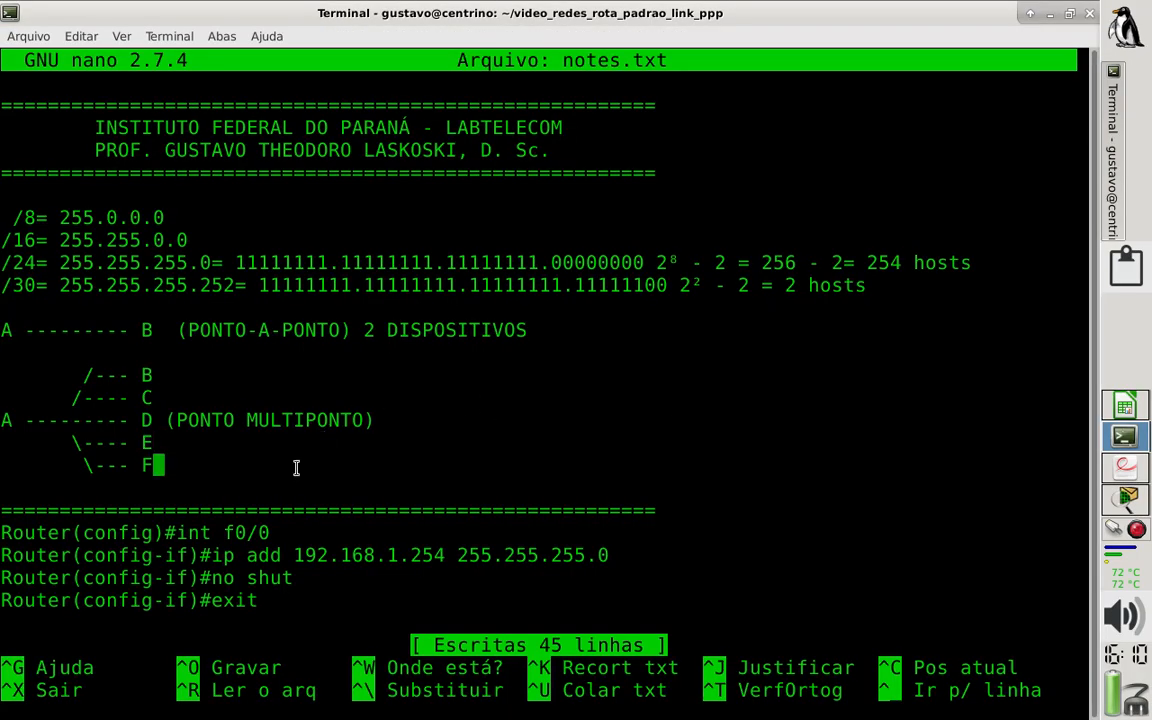
key("Down")
key("Return")
key("Return")
key("Up")
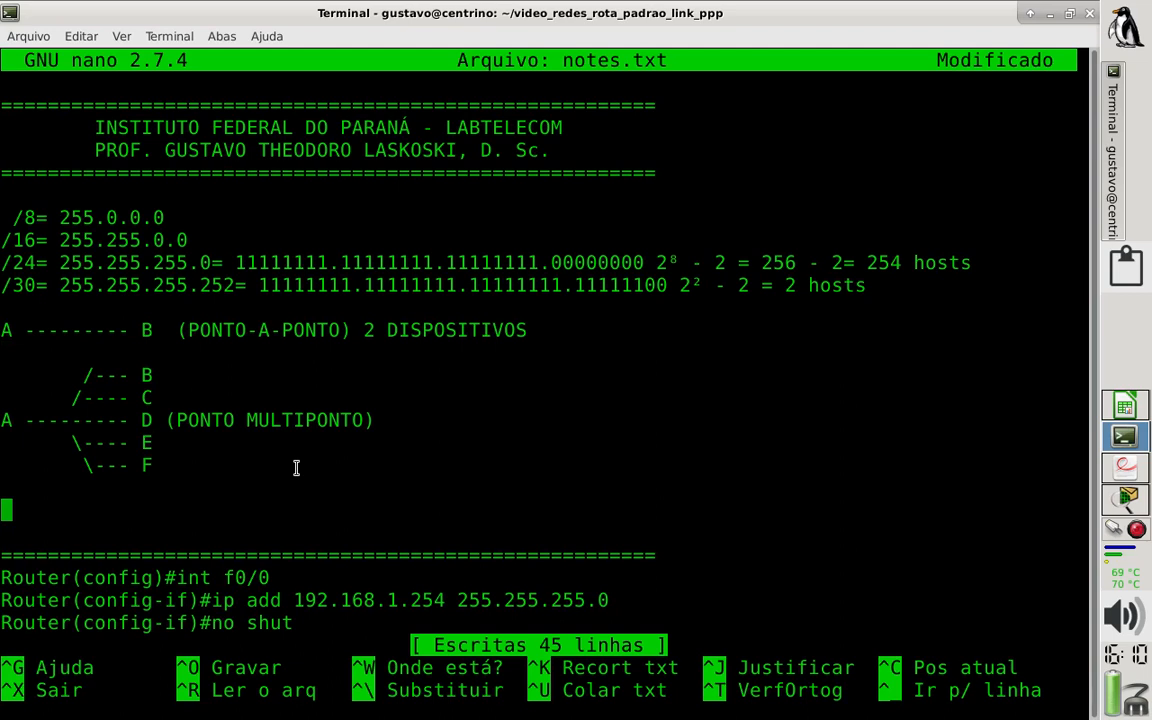
Add the line "A= 200.100.50.2/30" below the multipoint diagram in the notes.
type("A")
type("=")
key("BackSpace")
type("= 200")
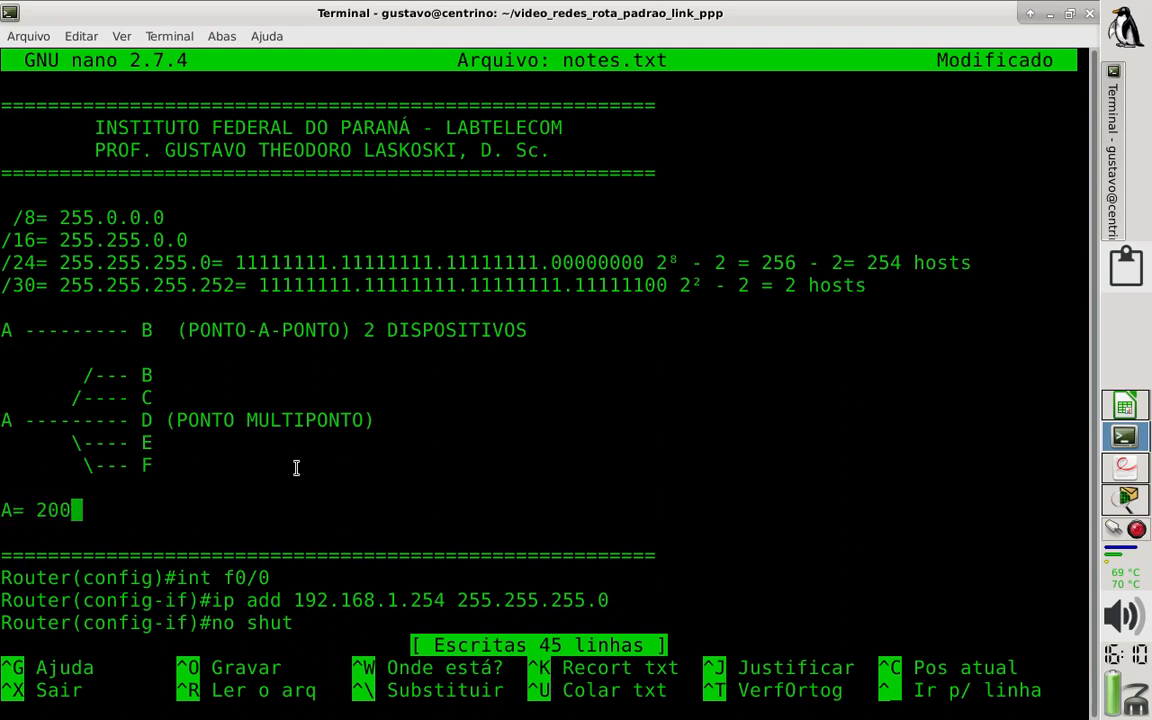
type(".100.50.1")
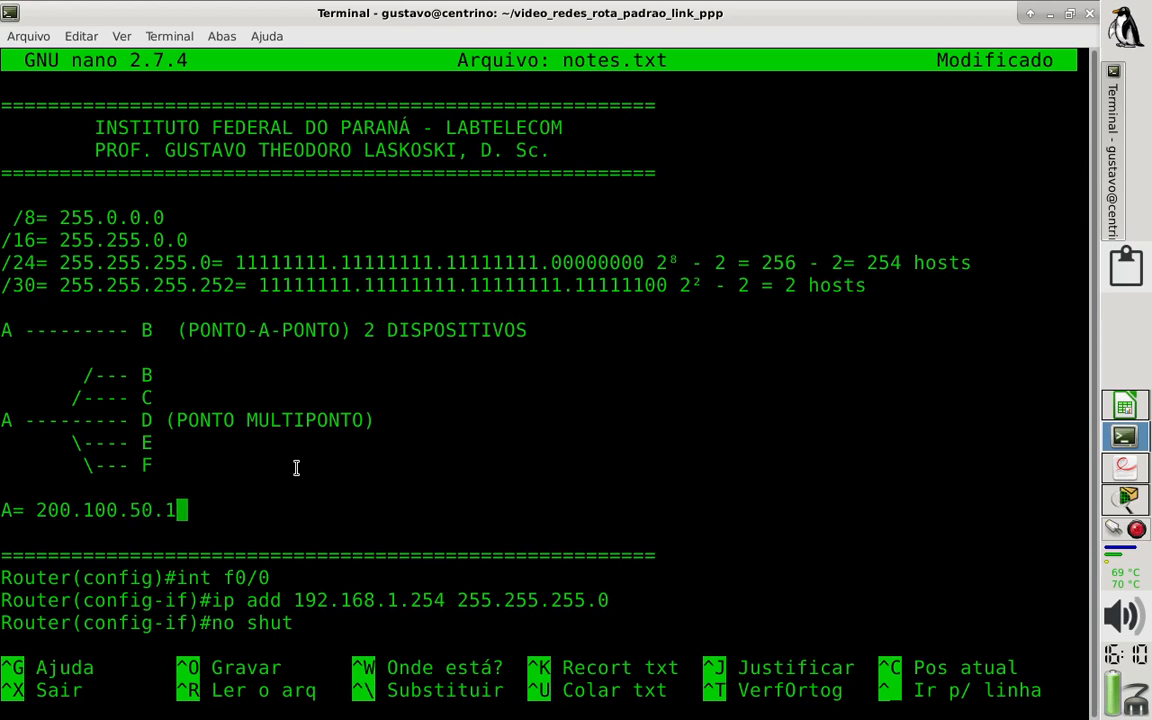
key("BackSpace")
type("2/")
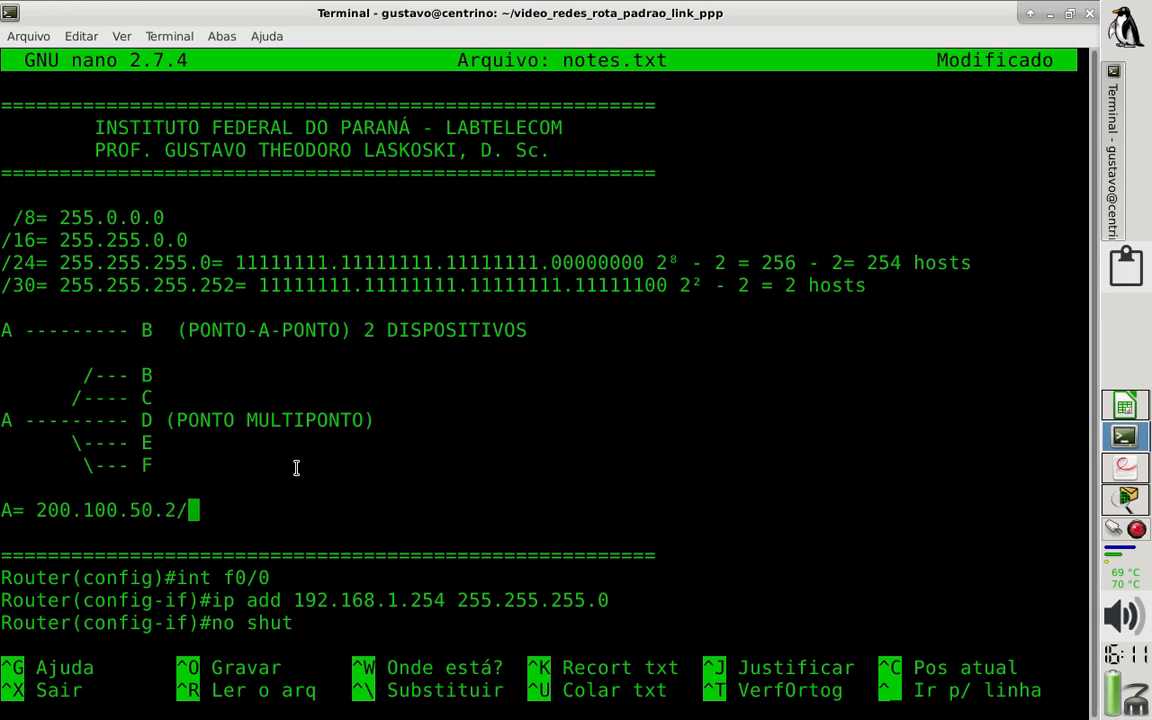
type("30")
Add the line "B= 200.100.50.6/30" under the entry for A.
key("Return")
type("B")
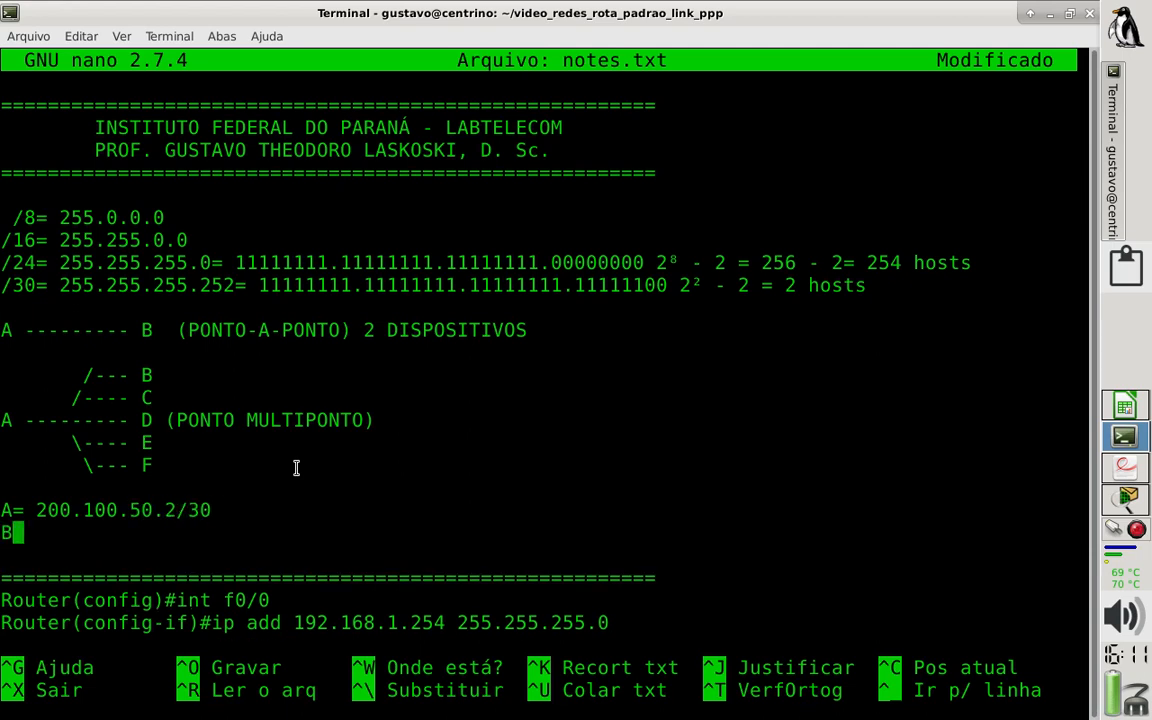
type("= 200.1")
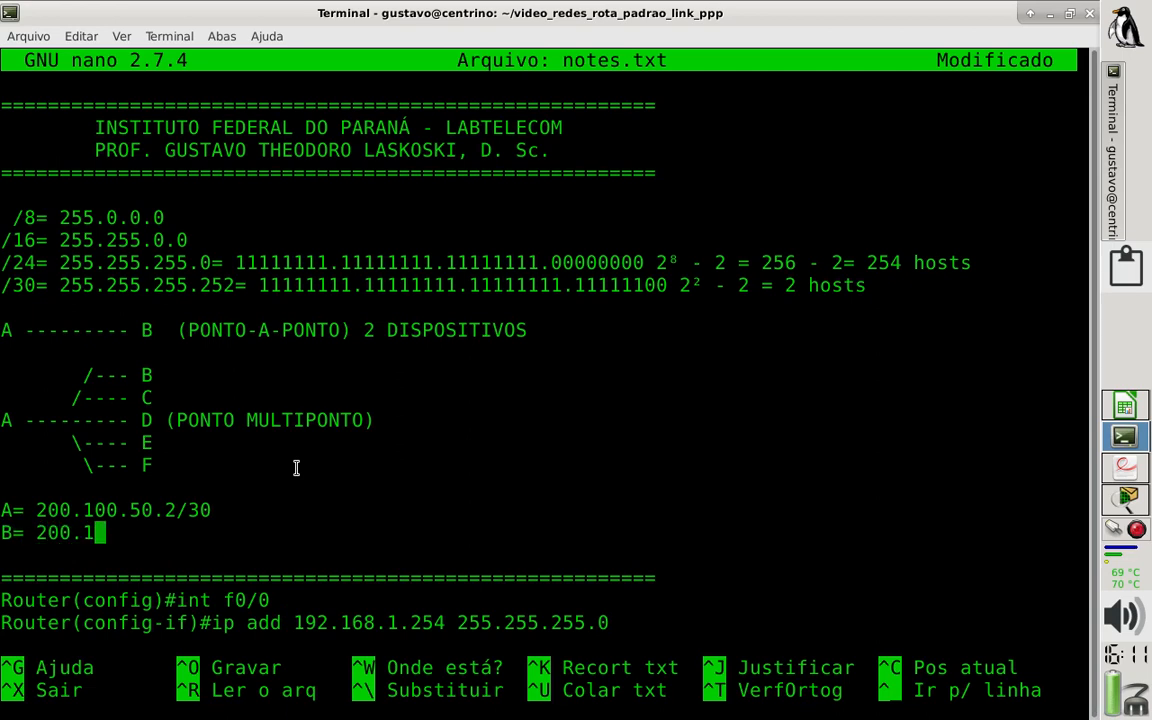
type("00.50.3")
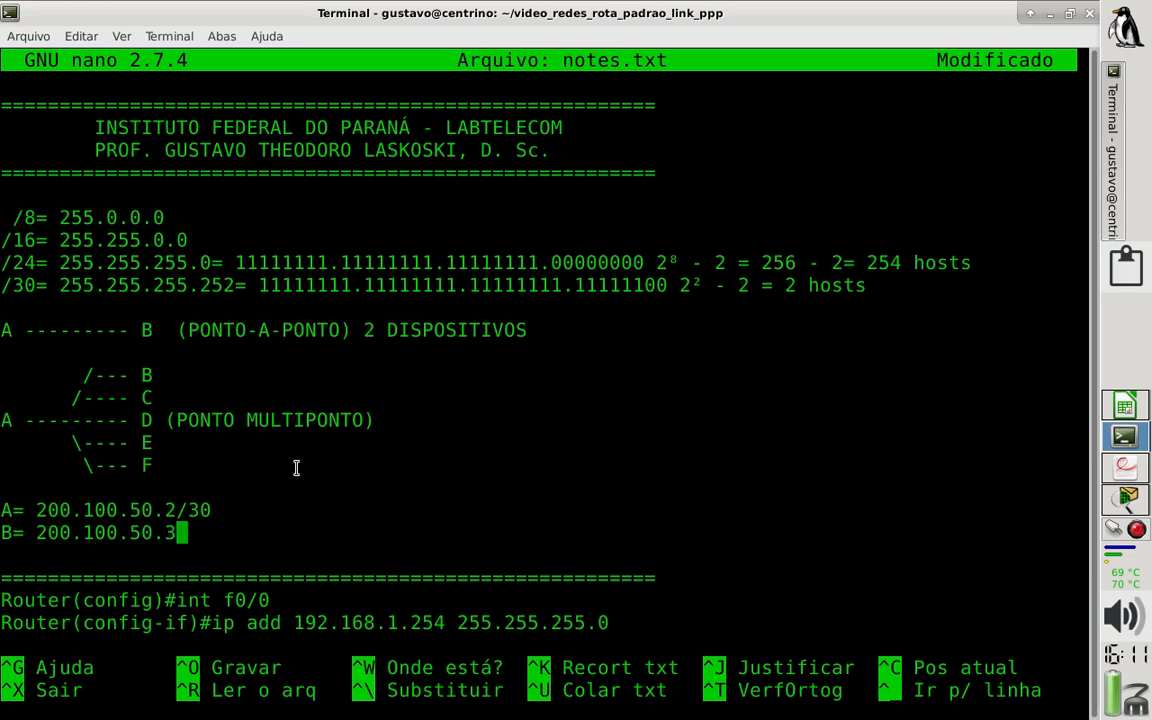
type("/")
key("BackSpace")
key("BackSpace")
type("6/30")
Add the line "C= 200.100.50.10/30" under the entry for B.
key("Return")
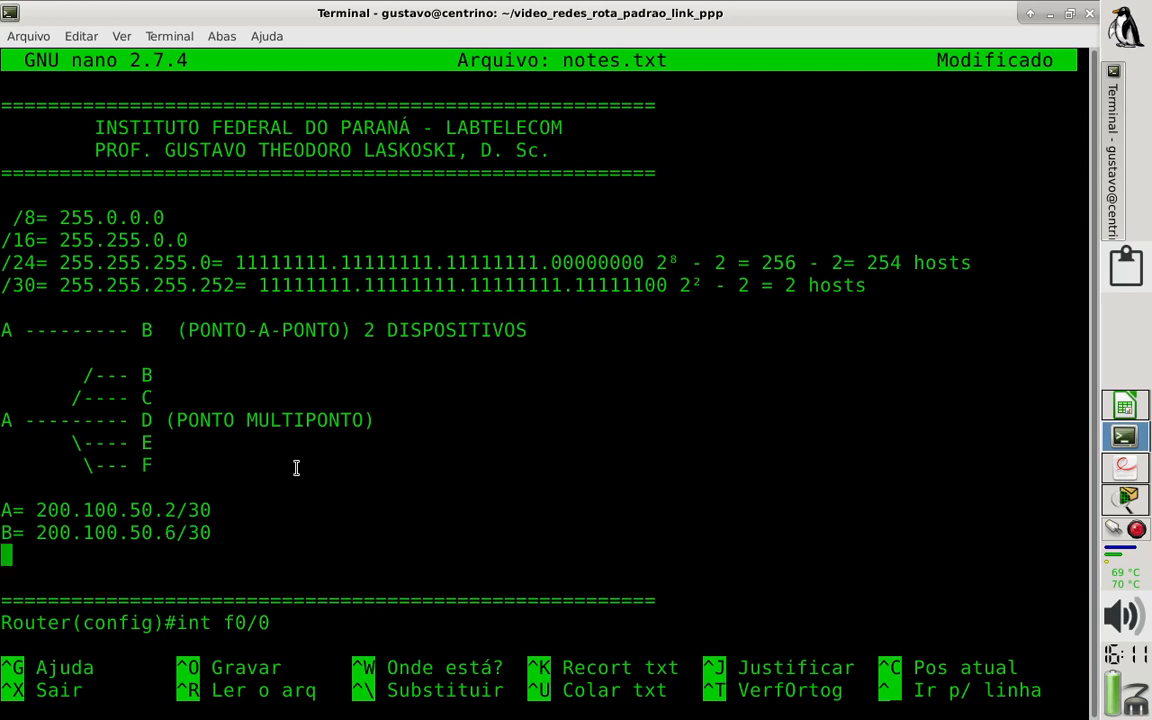
type("C= 20")
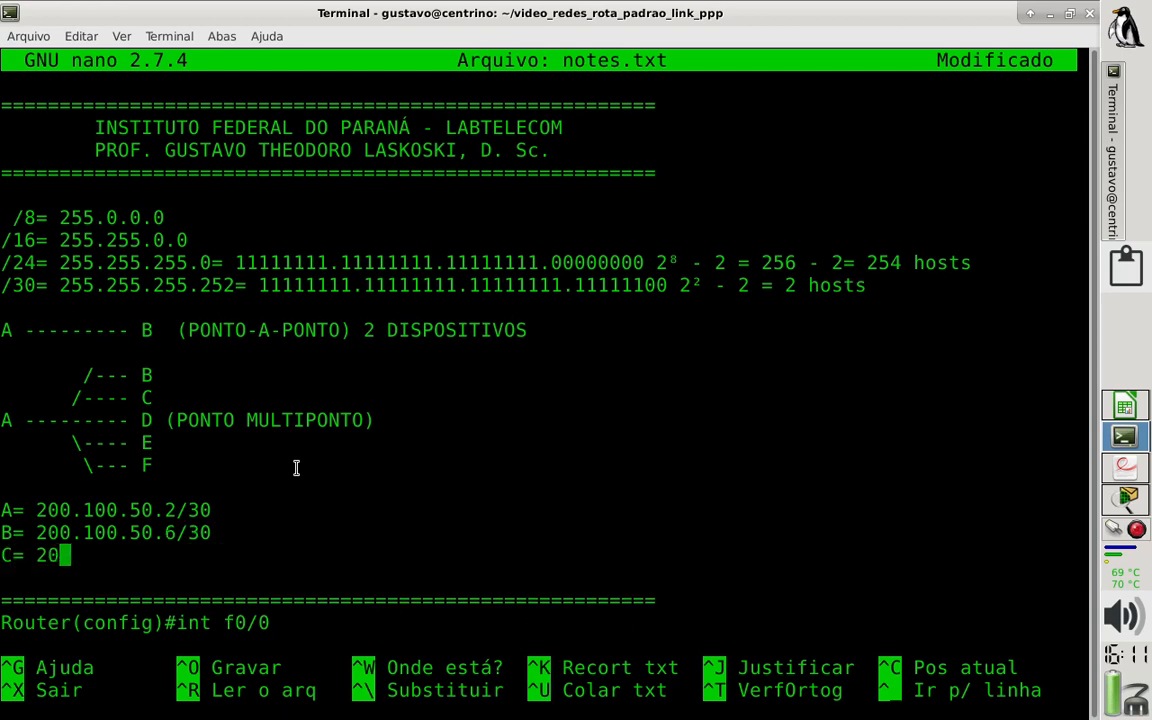
type("0.100.50")
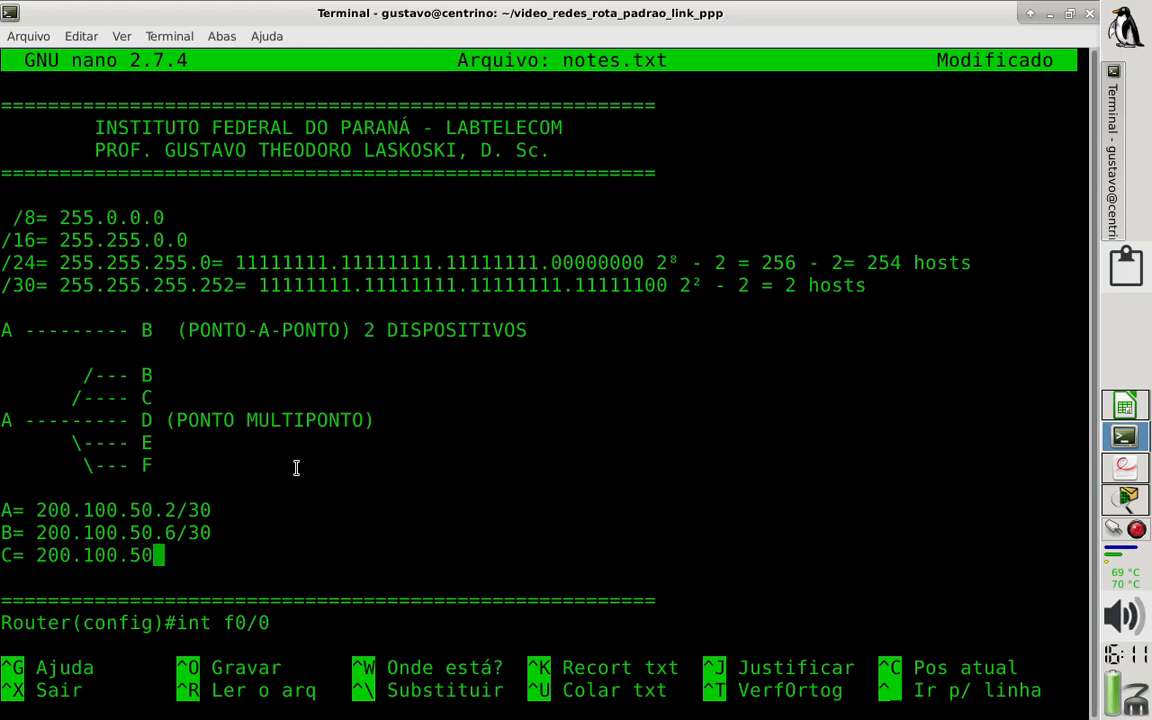
type(".10/30")
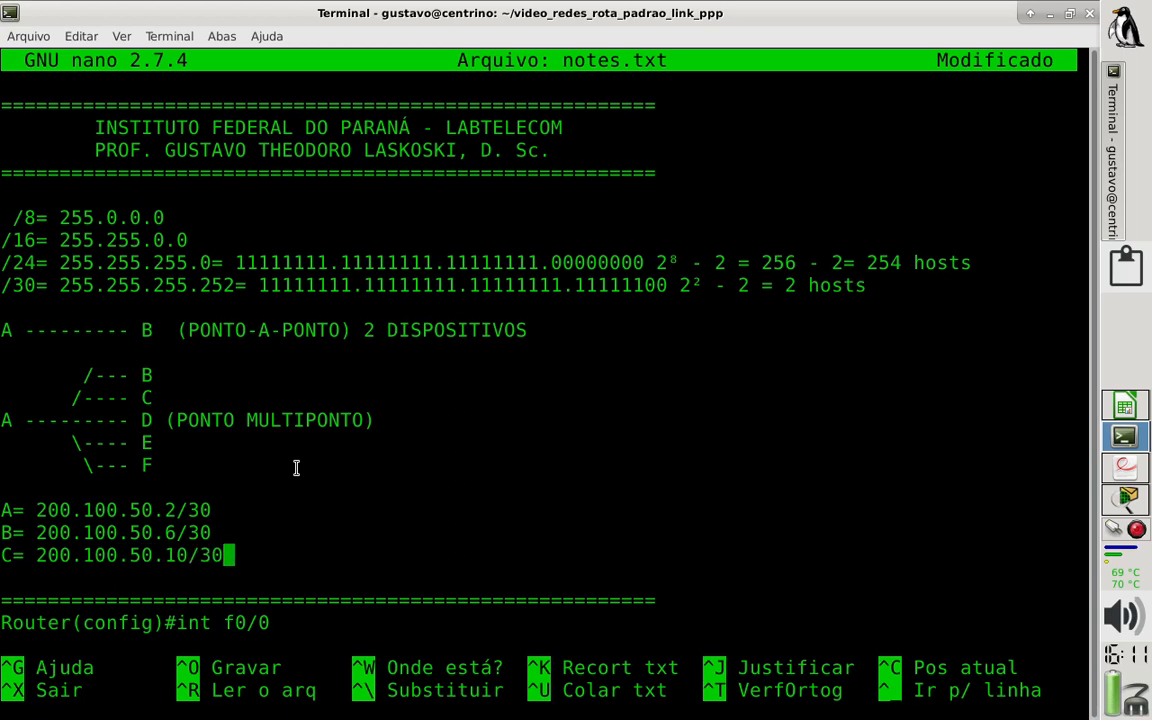
Add the line "D= 200.100.50.14/30" under the entry for C and save notes.txt.
key("Return")
type("D=")
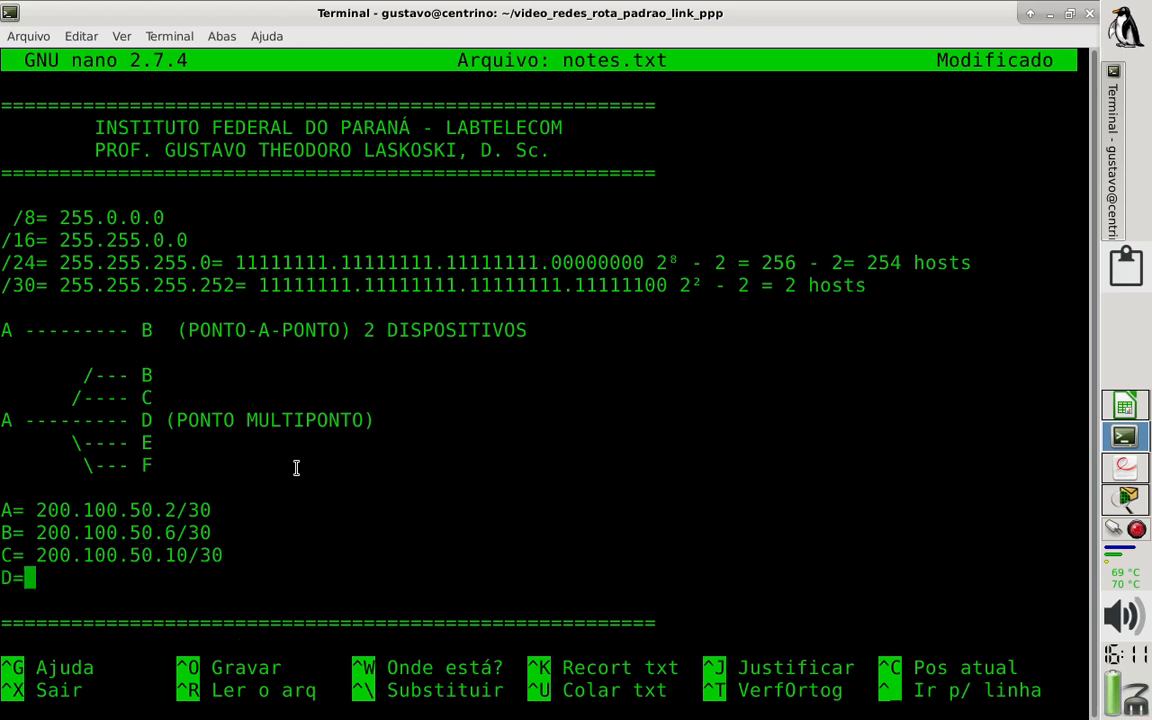
type(" 200.100.")
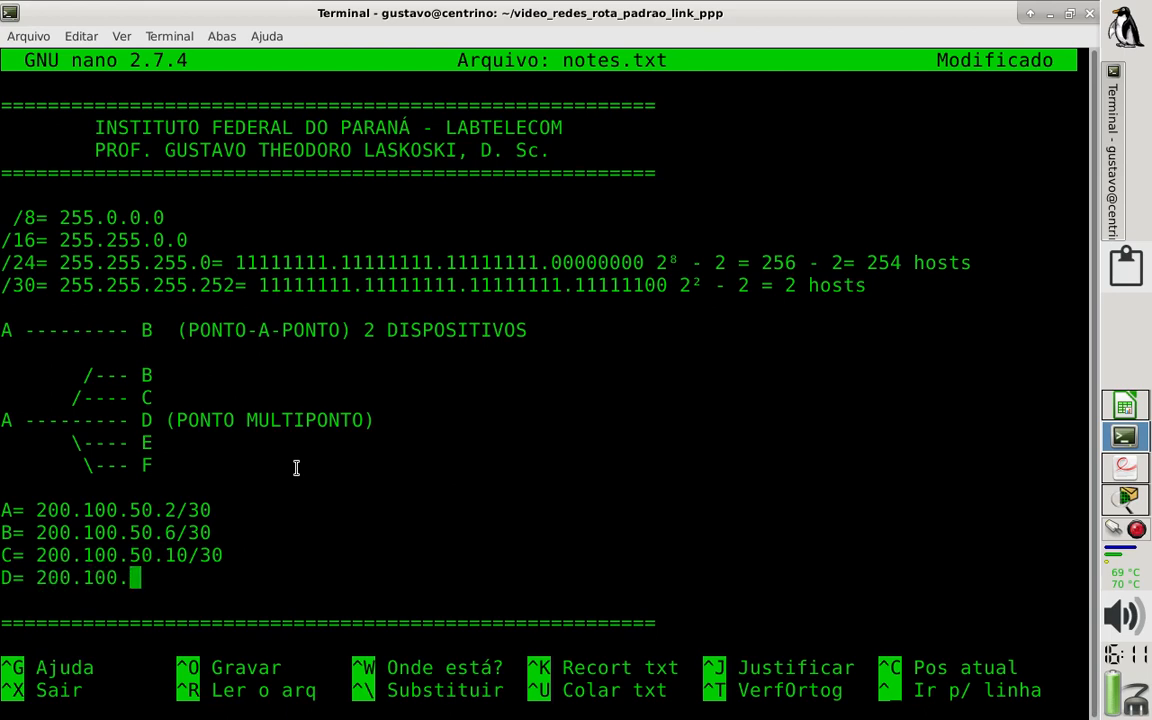
type("50.14/")
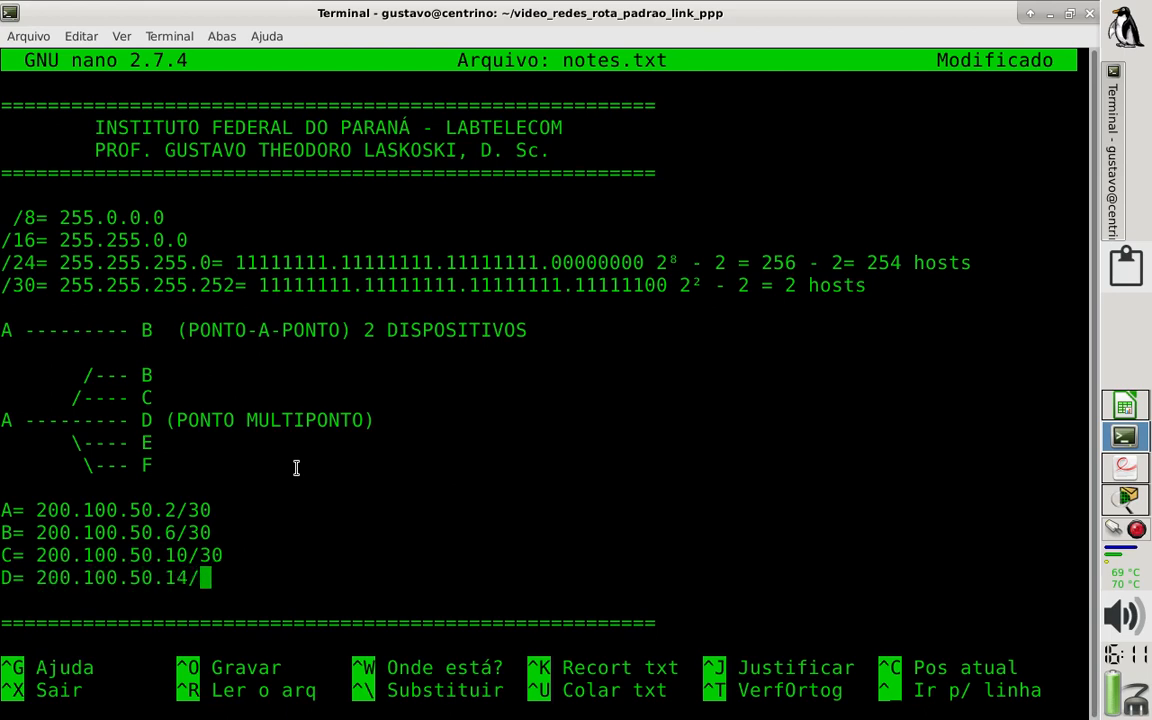
type("30")
key("ctrl+o")
key("Return")
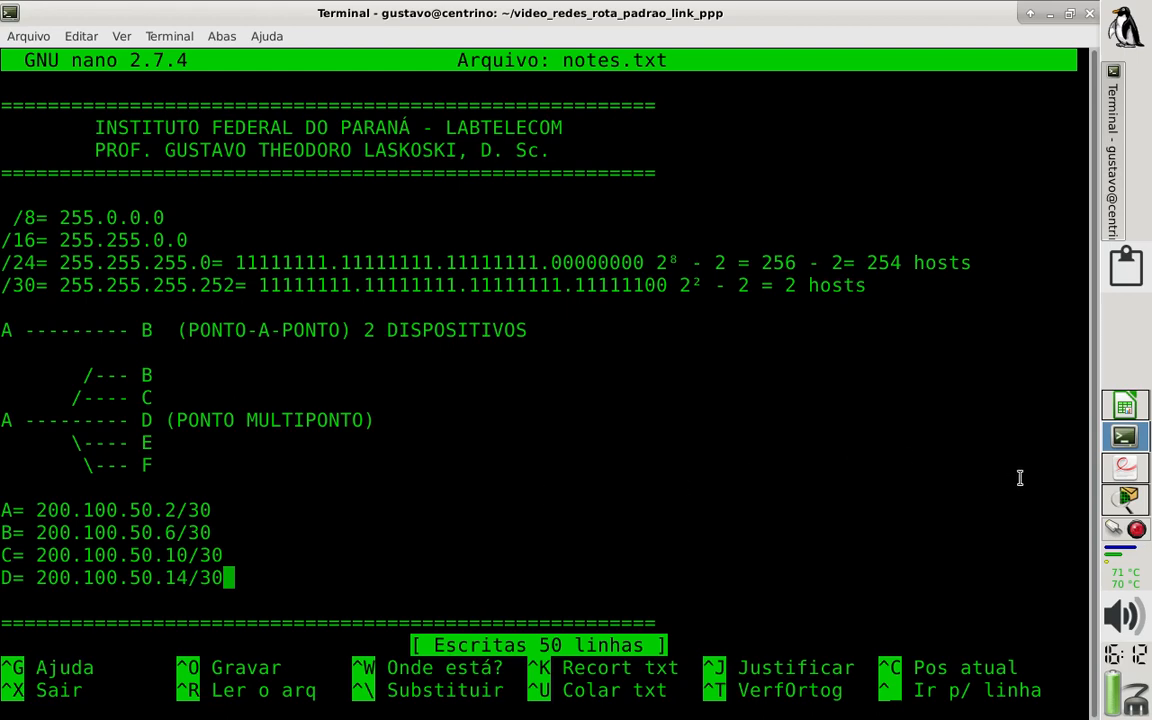
Switch to the lab PDF and review the network diagram and the remark about Router_Core's DCE interfaces.
left_click(1123, 467)
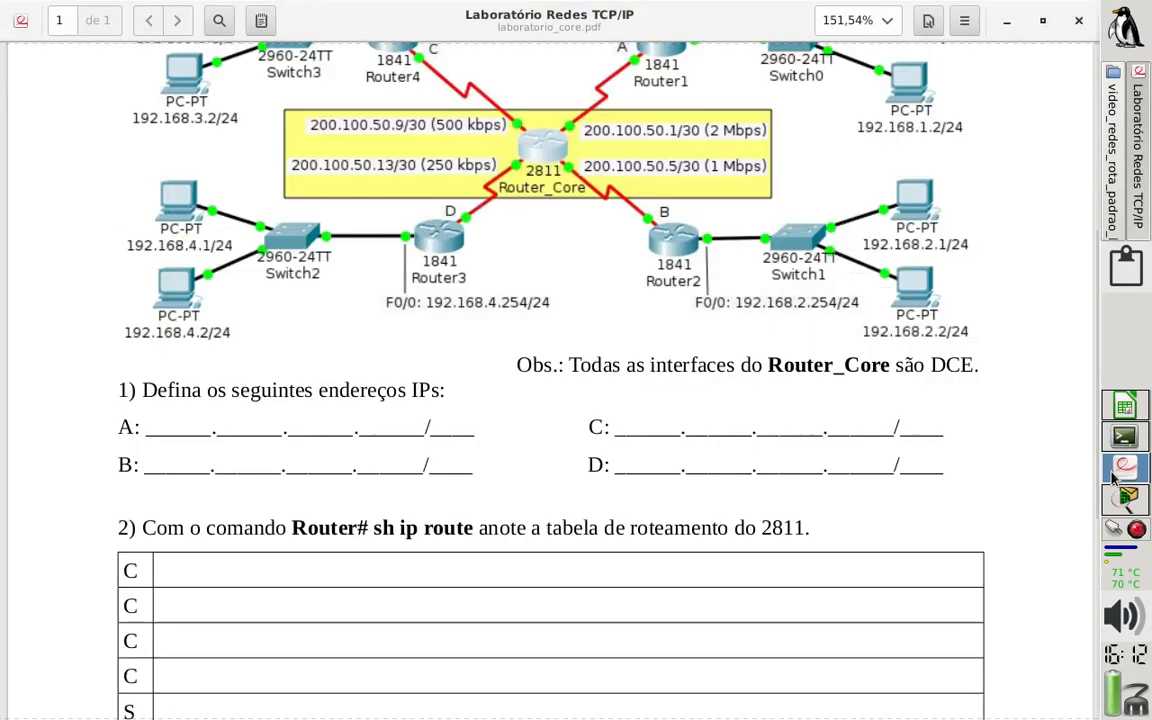
scroll(764, 445, "up", 6)
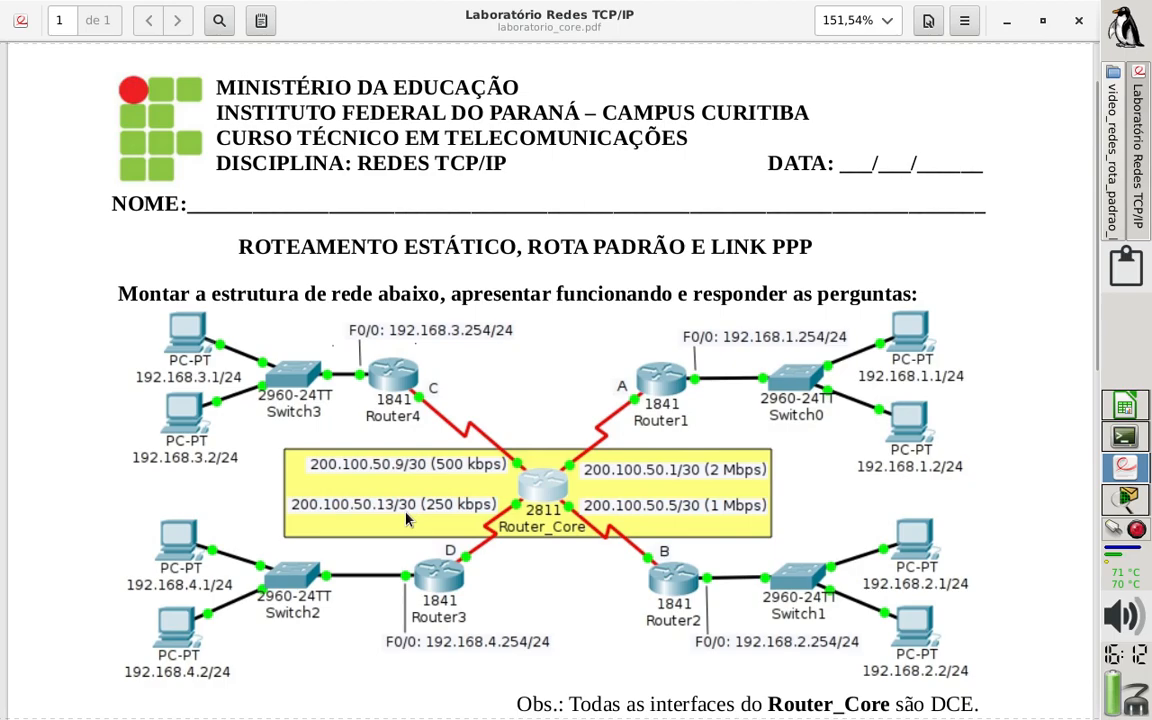
scroll(406, 518, "down", 8)
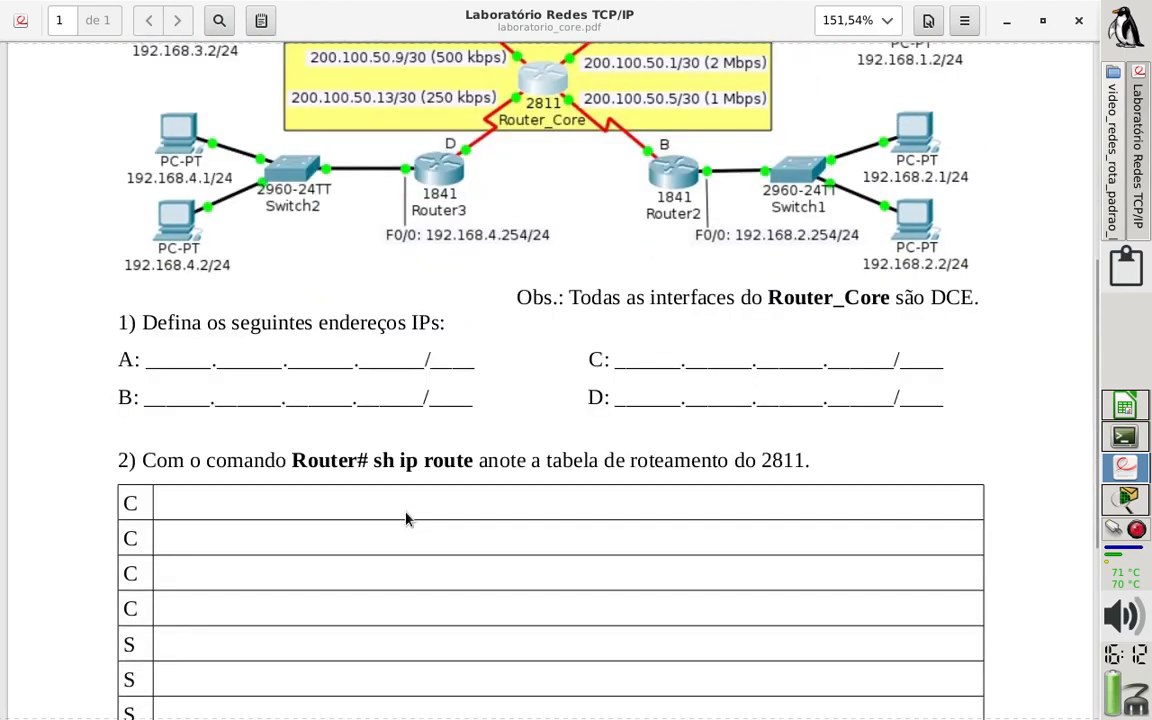
scroll(406, 518, "up", 7)
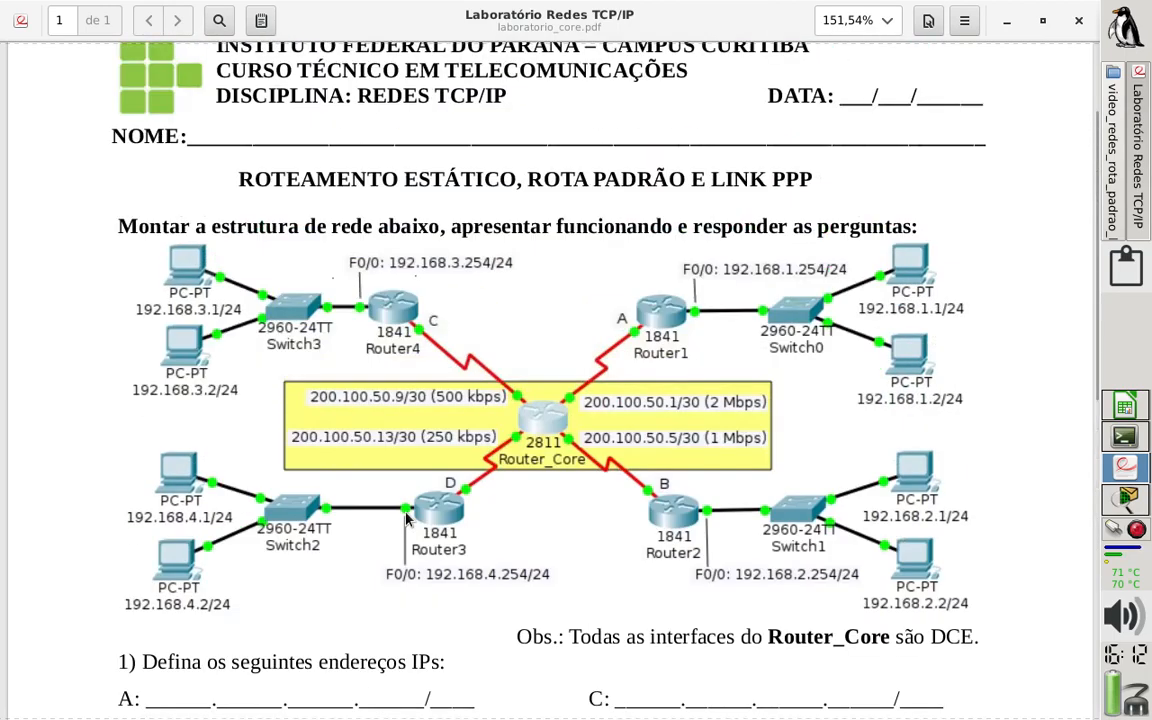
scroll(406, 518, "up", 2)
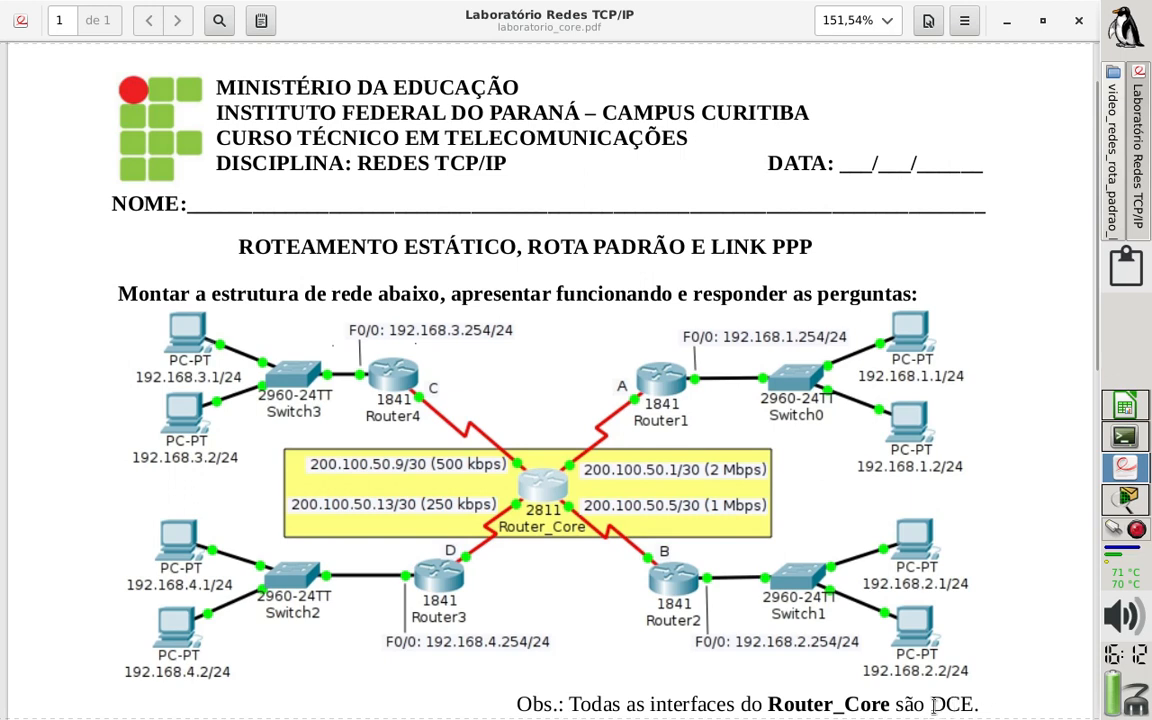
left_click_drag(945, 704, 983, 704)
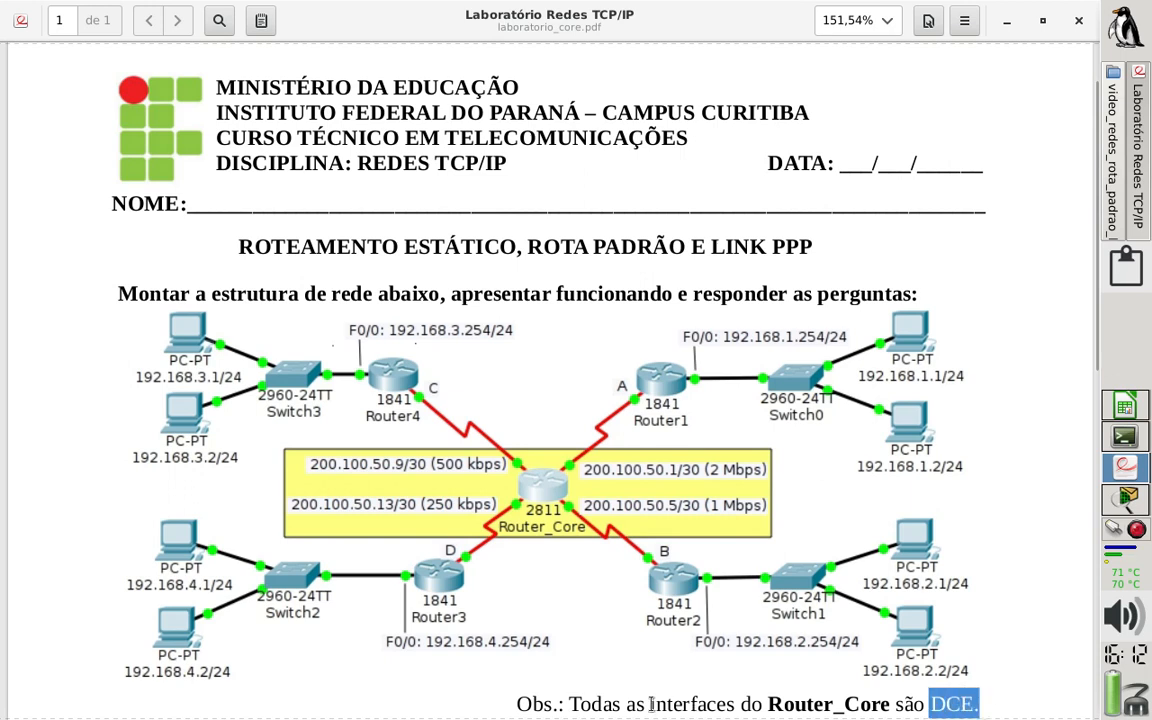
left_click_drag(571, 704, 985, 712)
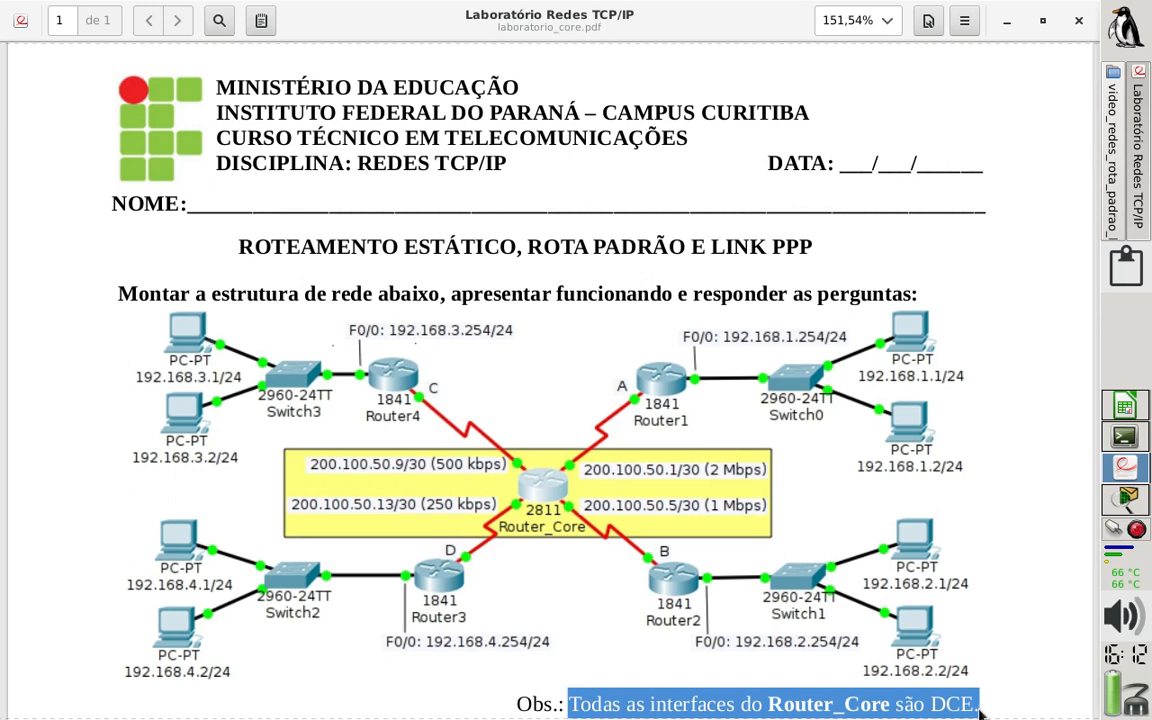
left_click(712, 482)
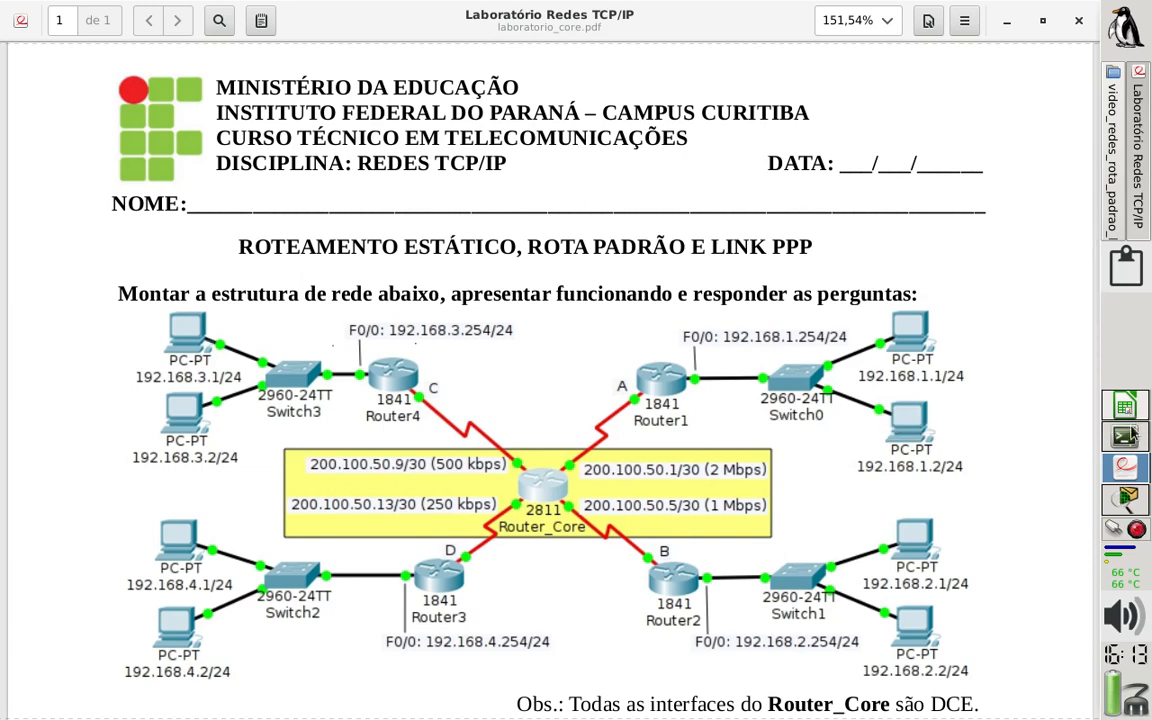
Switch to Cisco Packet Tracer and connect Router_core's Serial0/0/0 to a serial port on Router1 with a Serial DCE cable.
left_click(1127, 497)
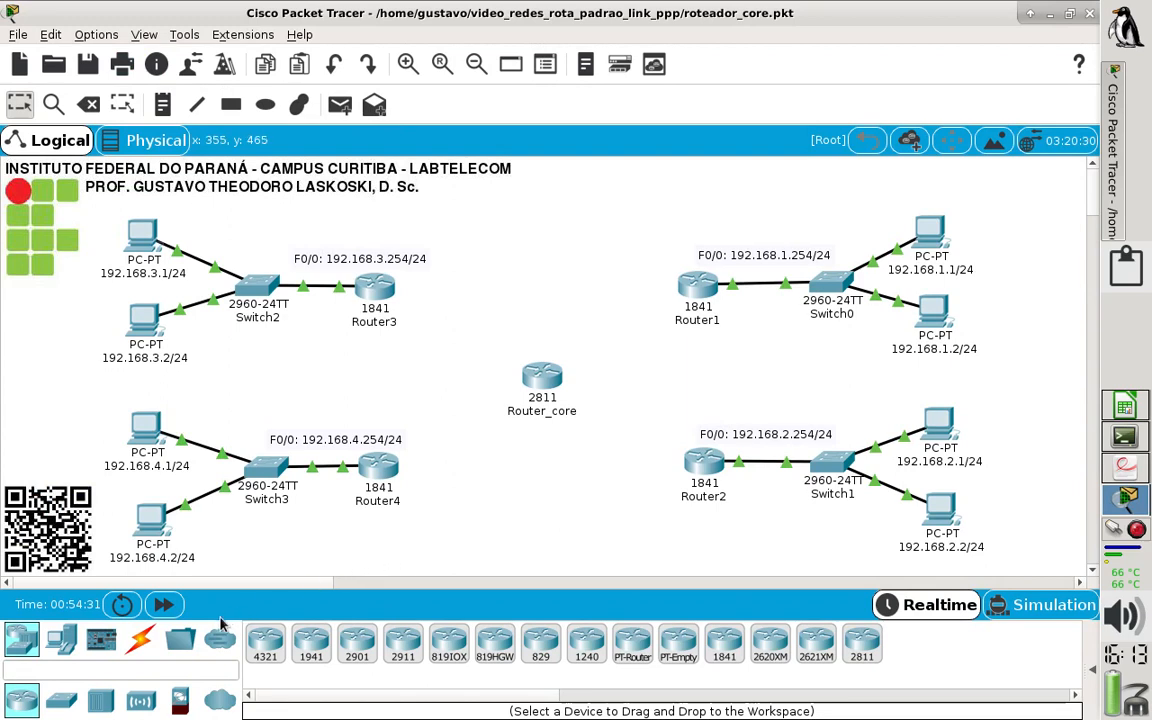
left_click(142, 641)
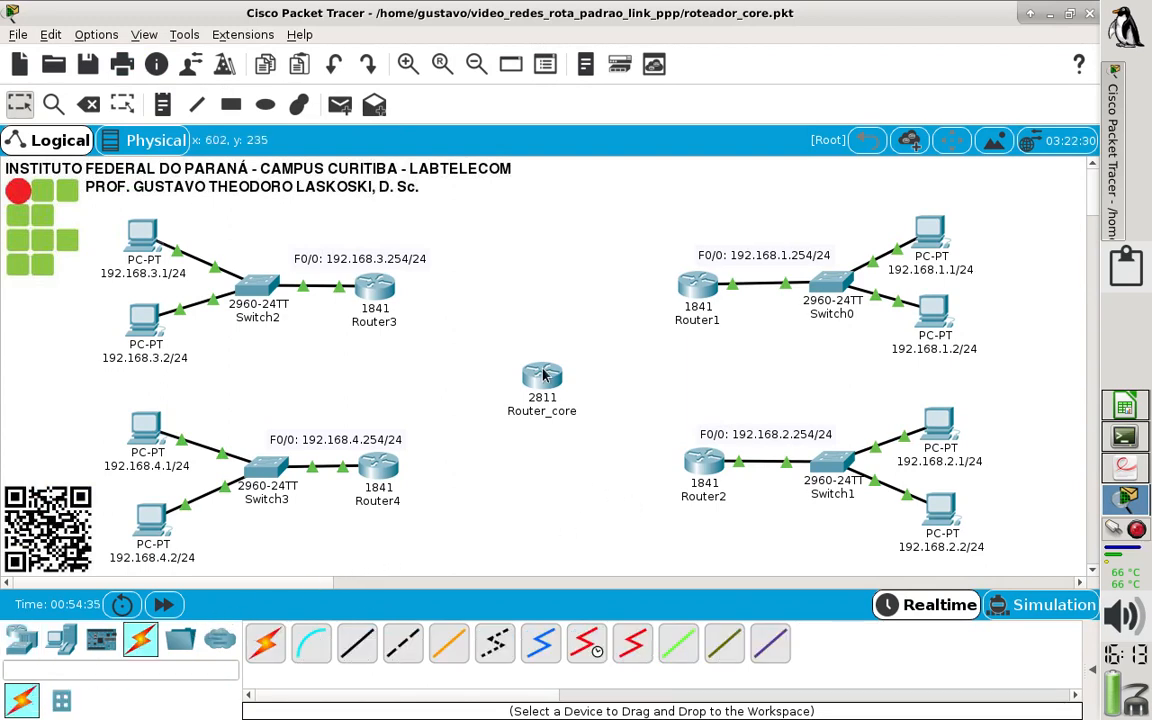
mouse_move(543, 374)
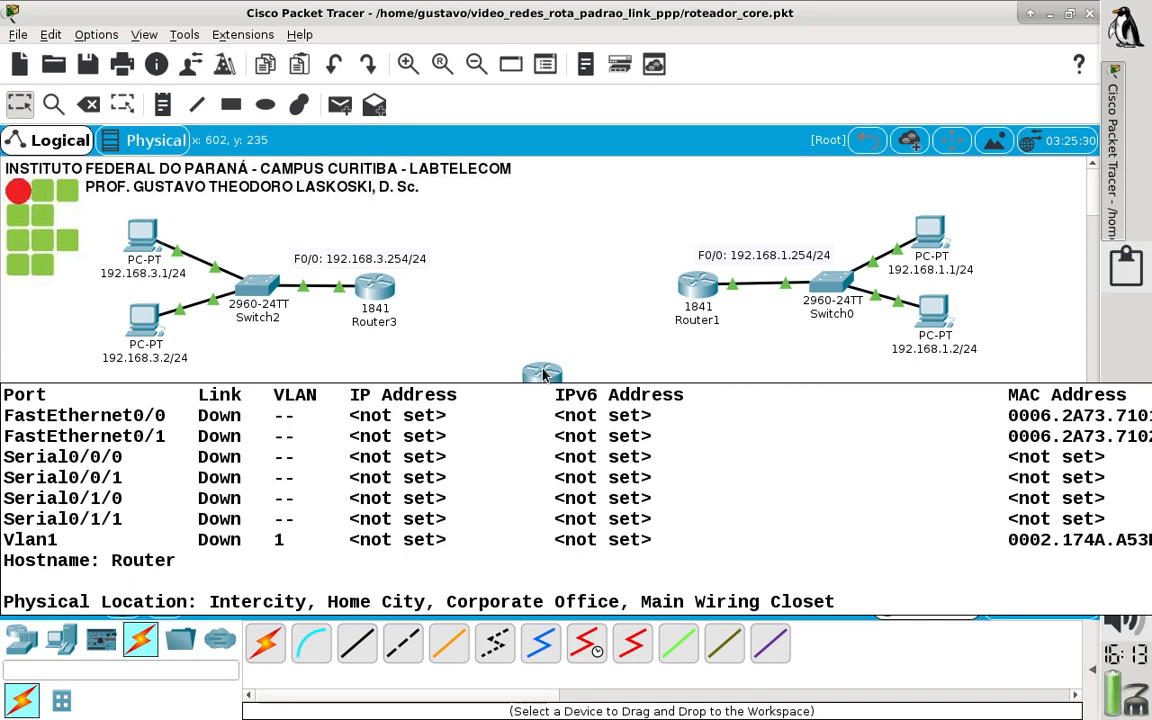
mouse_move(696, 288)
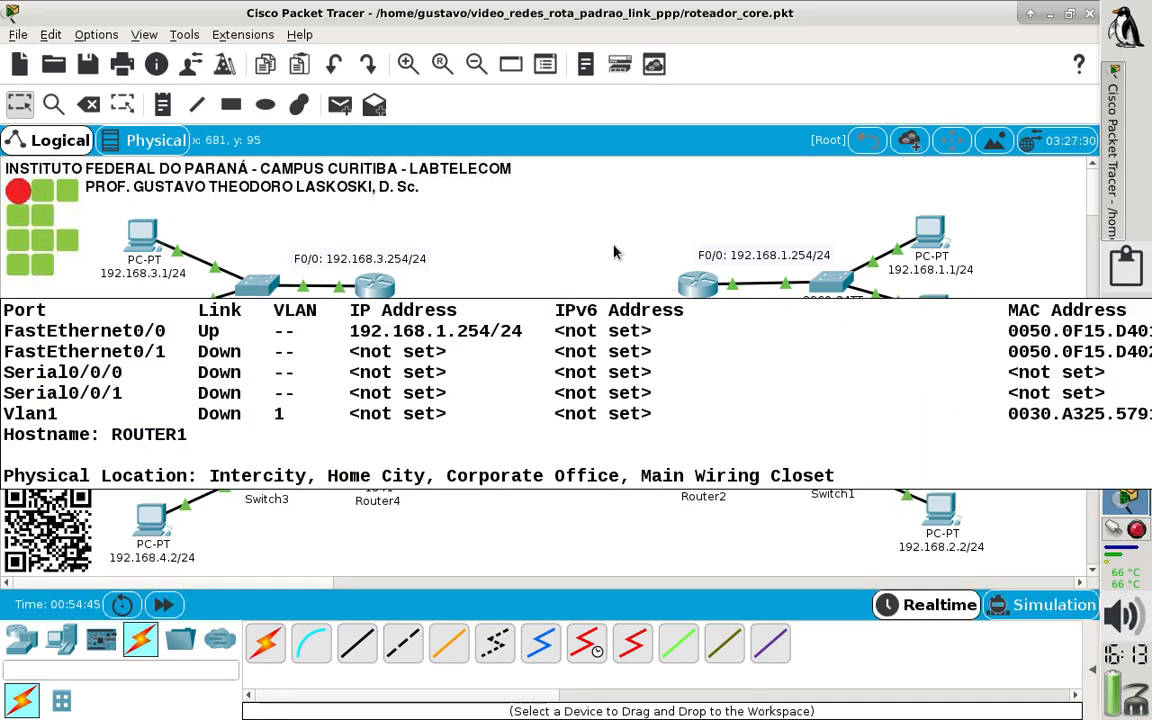
left_click(596, 660)
left_click(556, 381)
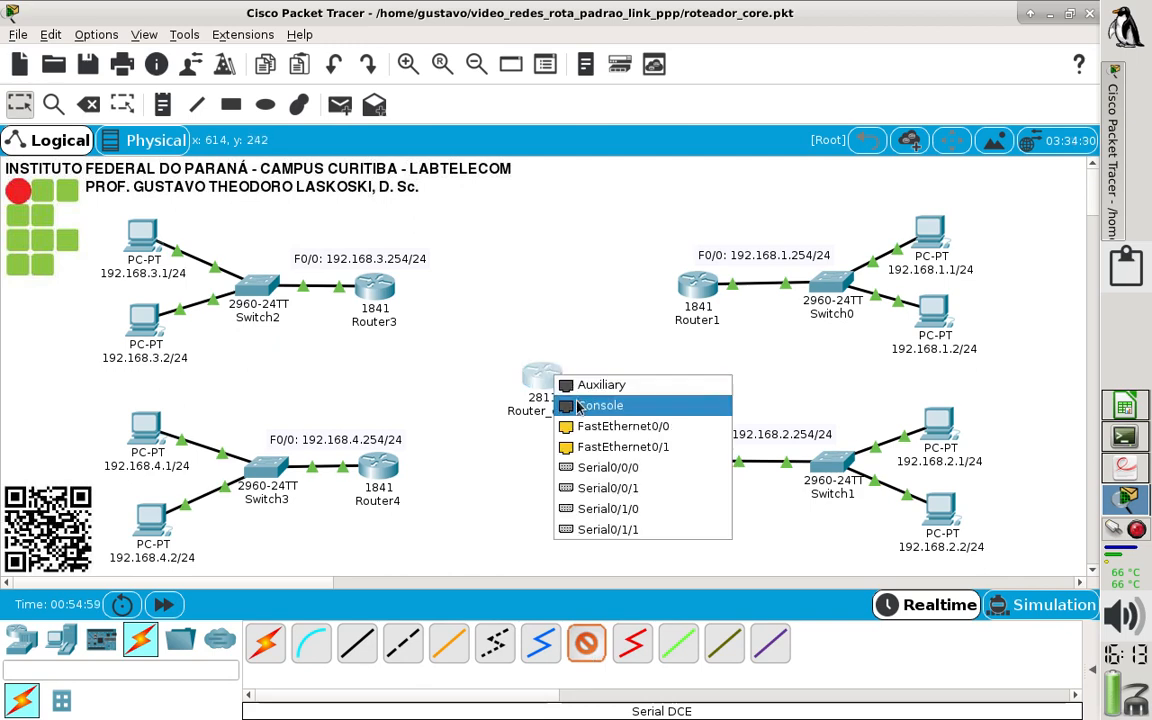
left_click(628, 474)
left_click(697, 290)
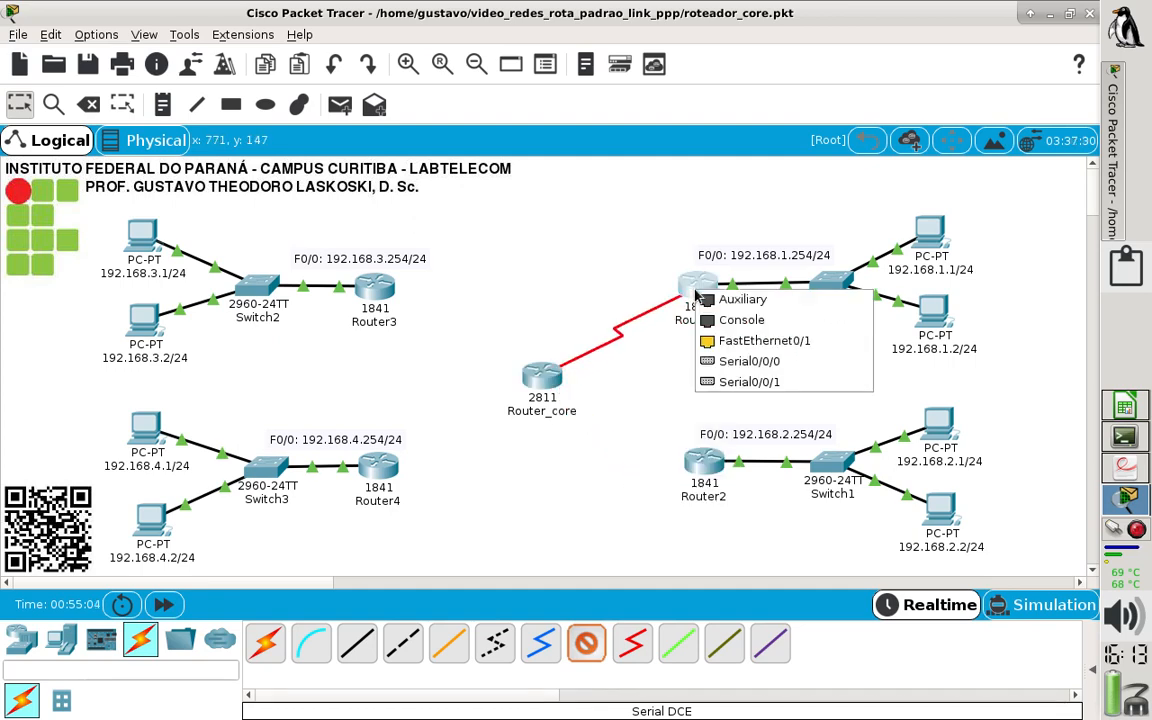
left_click(758, 372)
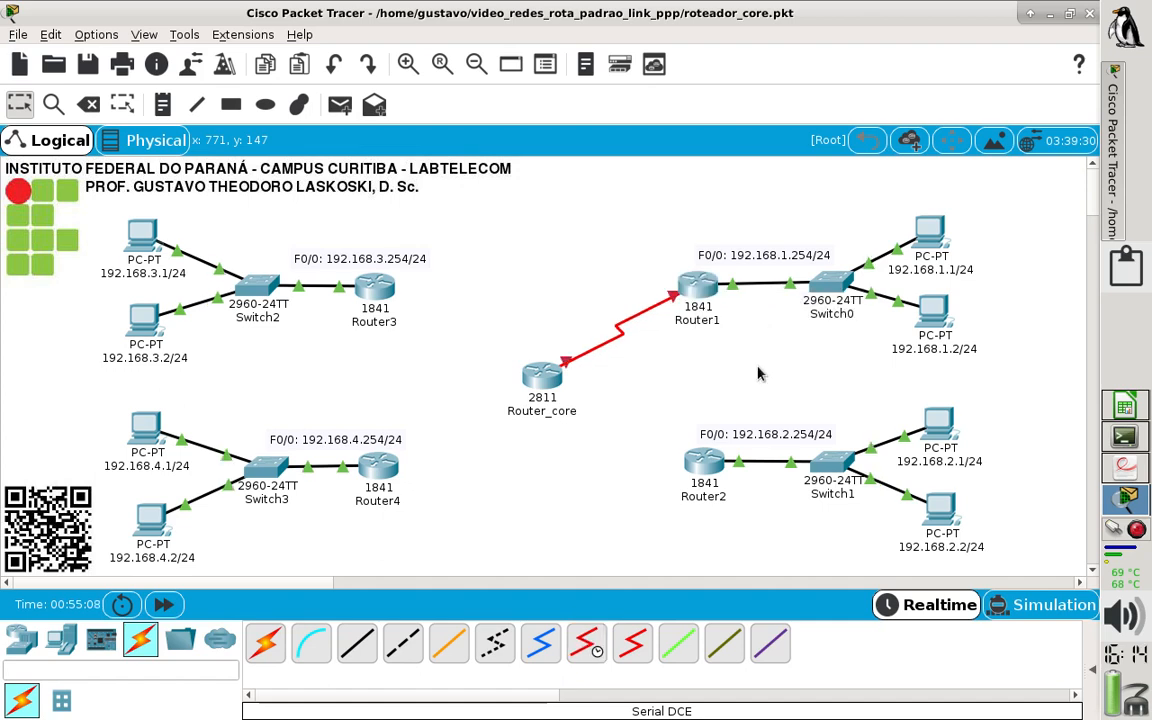
Add the note "S0/0/0: 200.100.50.1/30" beside Router_core and position it just under the link to Router1.
left_click(166, 110)
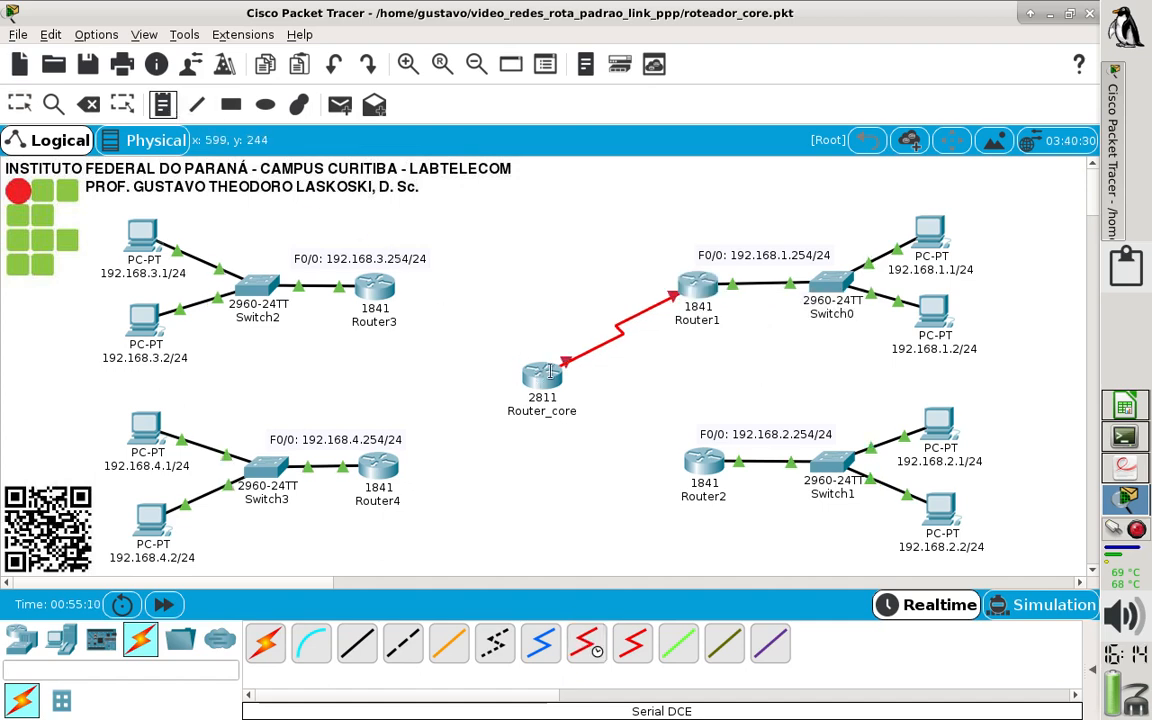
left_click(594, 366)
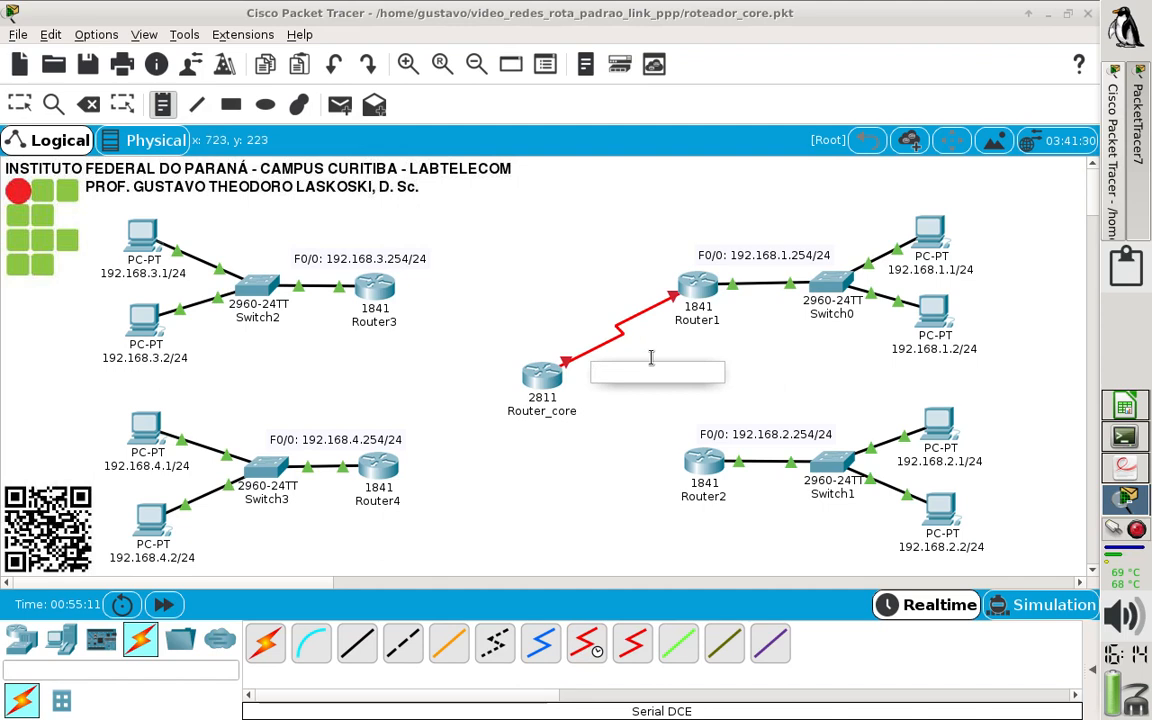
type("S0/0/0")
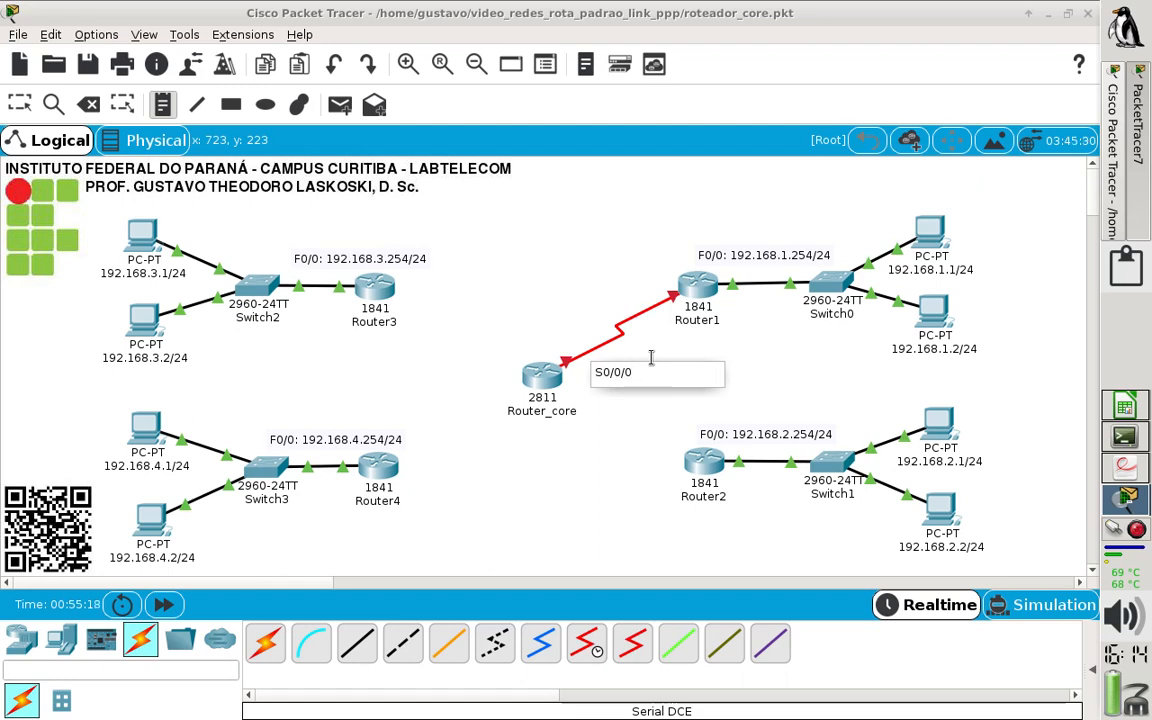
type(": 200.100.")
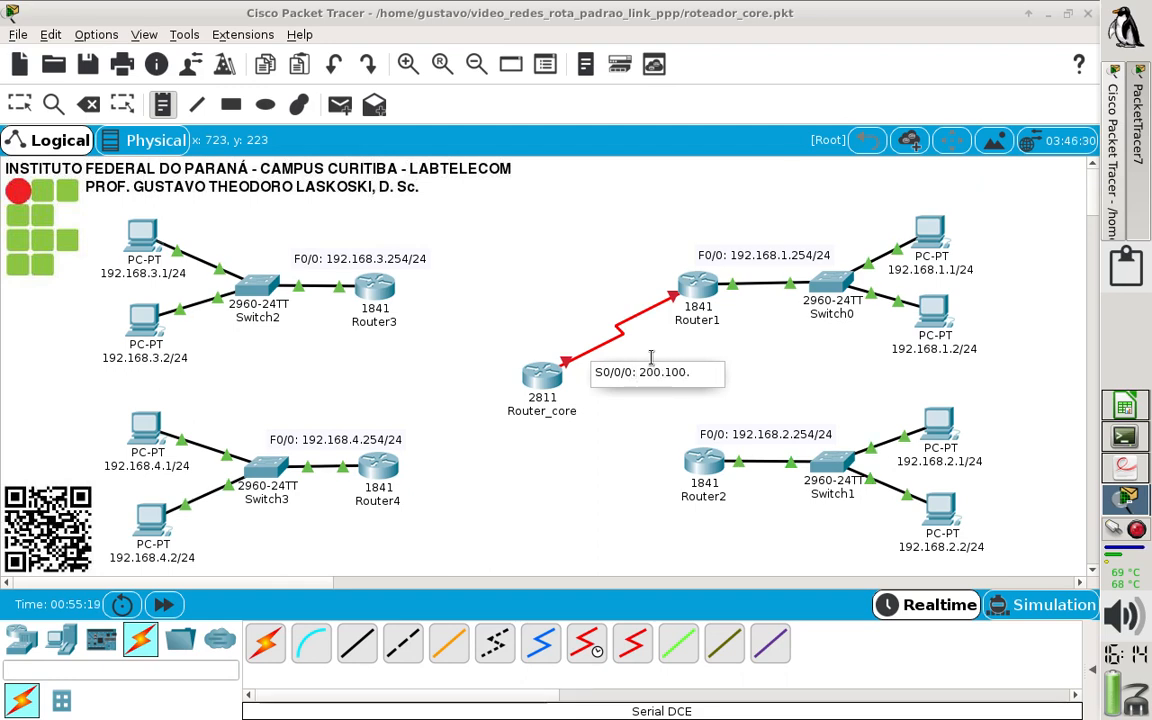
type("50.1/30")
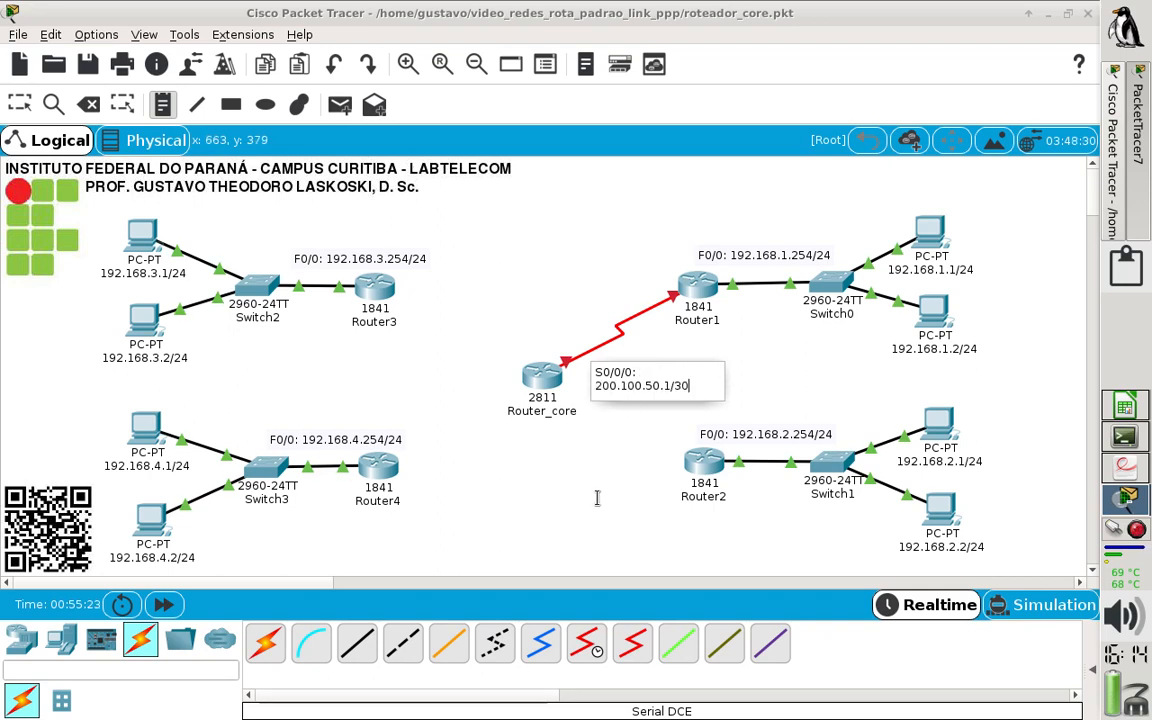
left_click(597, 497)
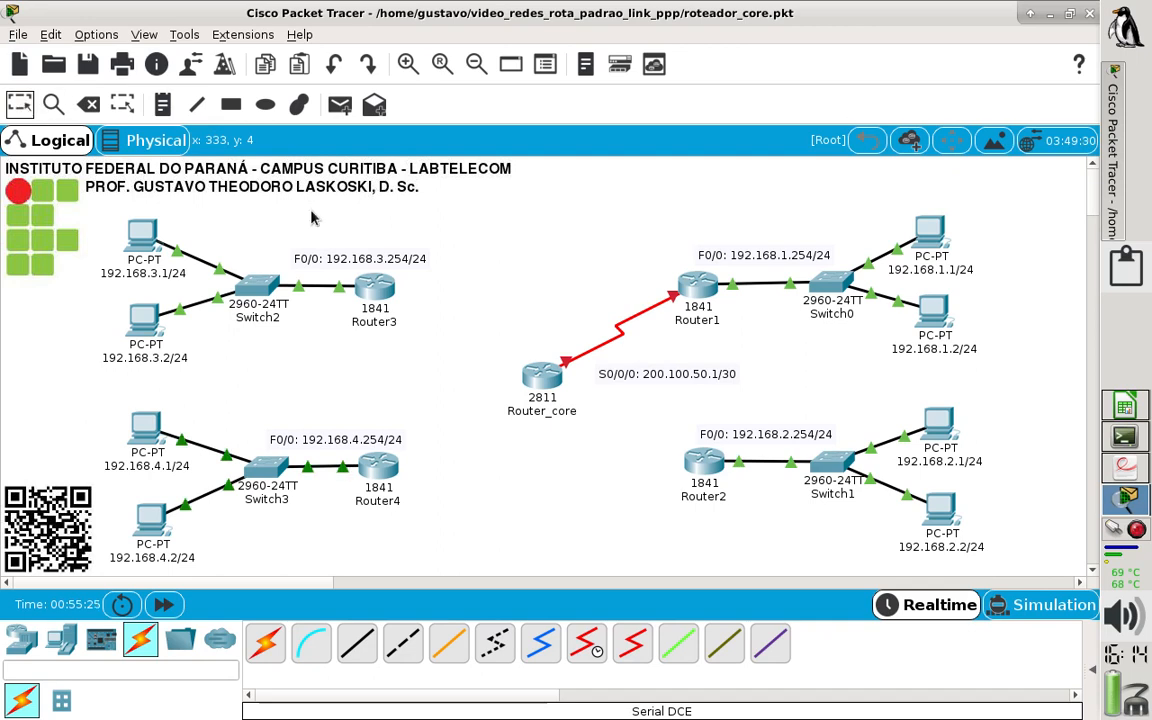
left_click_drag(625, 377, 612, 368)
left_click(616, 393)
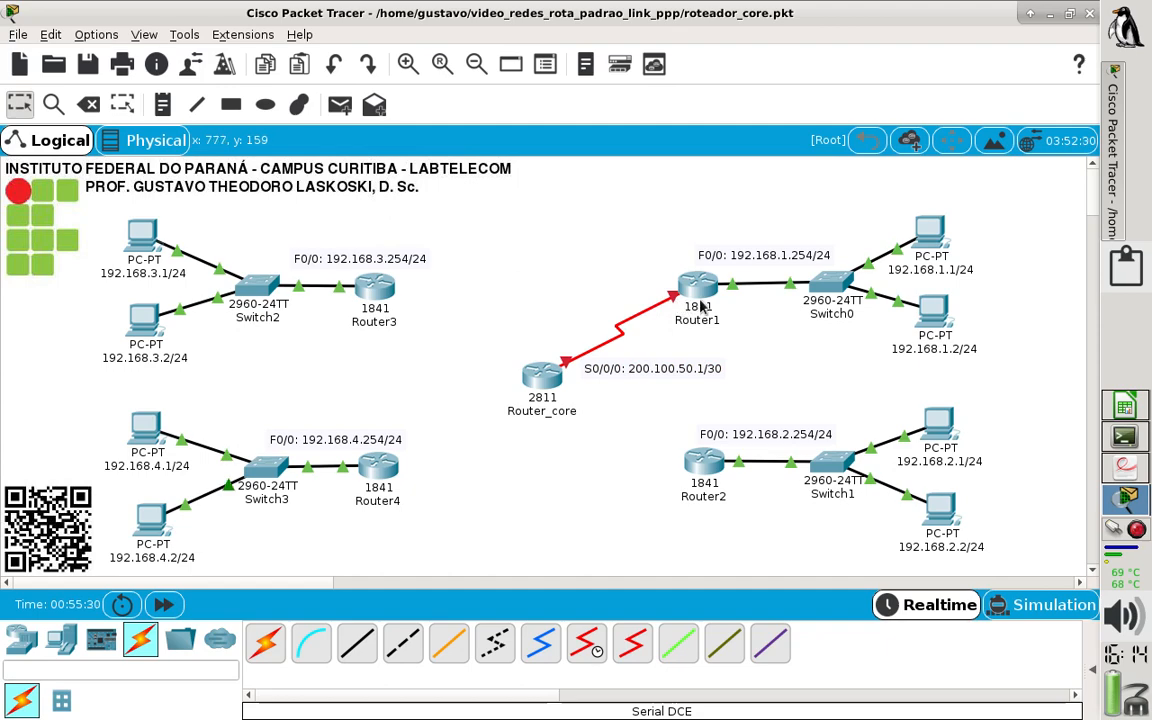
Connect Router_core's Serial0/0/1 to Router2's Serial0/0/0 with a Serial DCE cable.
mouse_move(701, 305)
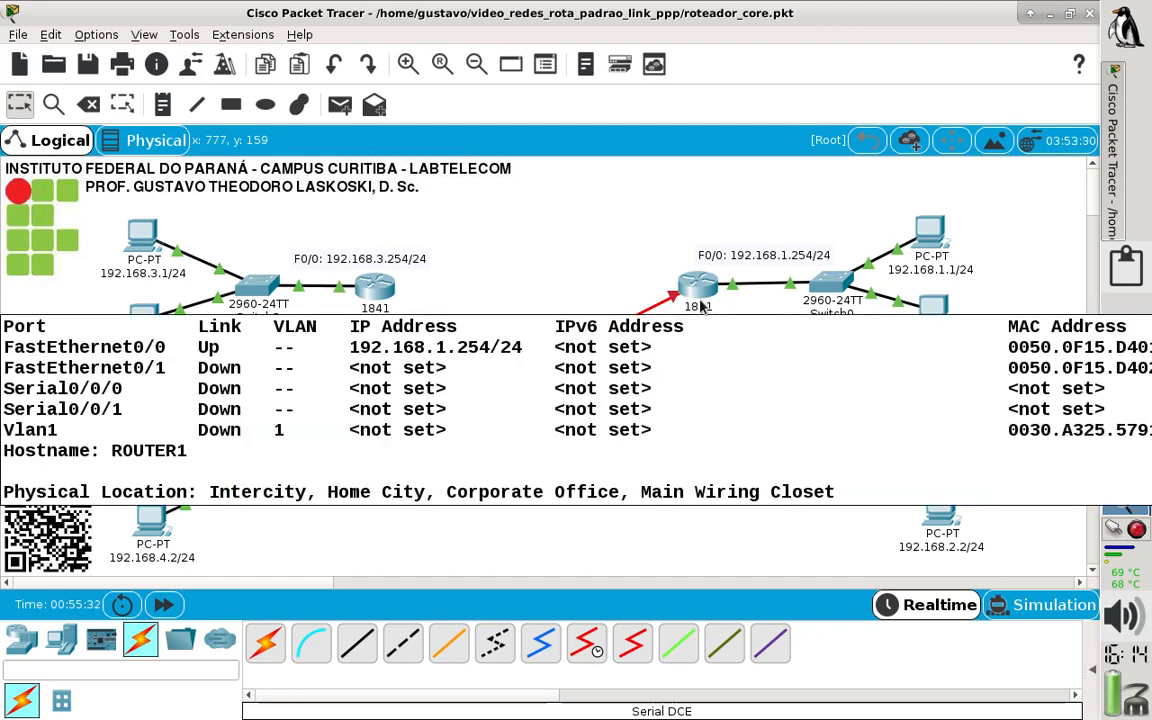
left_click(580, 652)
left_click(549, 379)
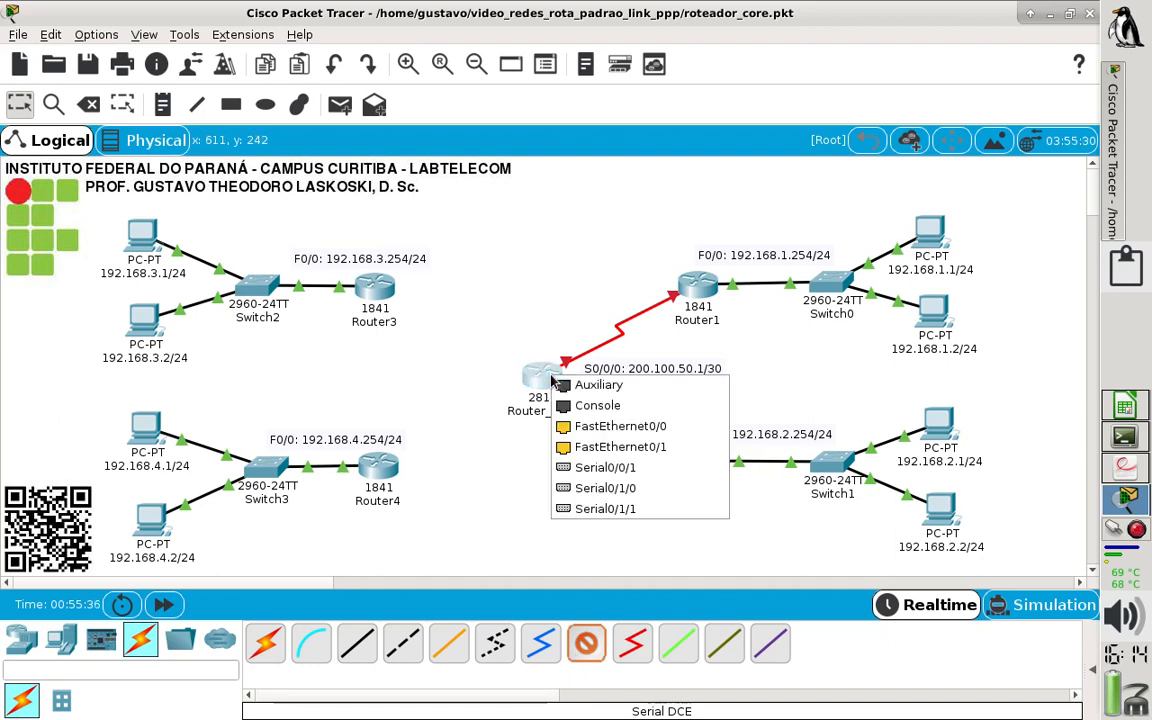
left_click(634, 470)
left_click(703, 463)
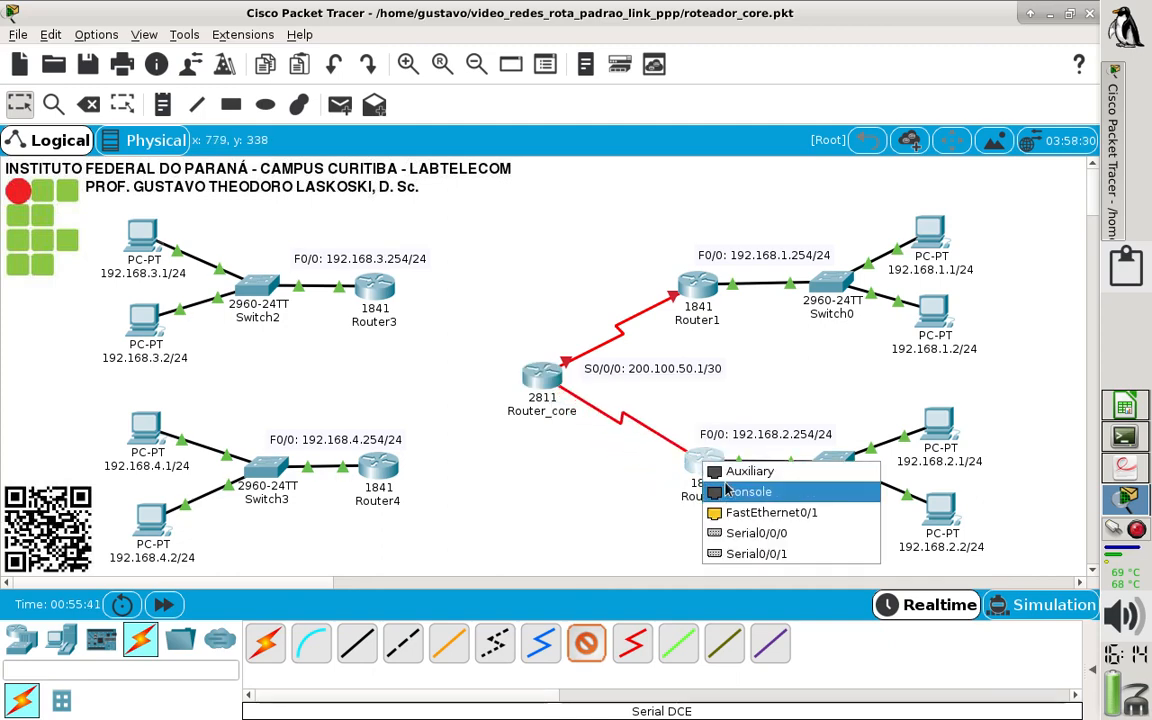
left_click(758, 533)
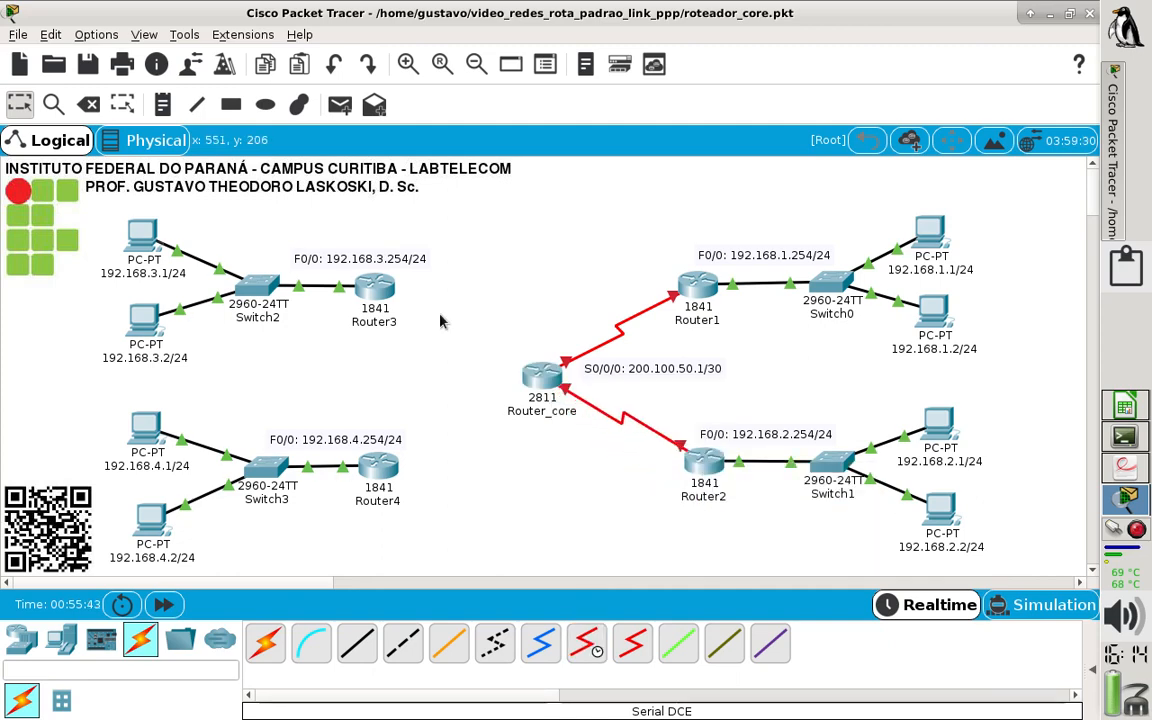
Add the note "S0/0/1: 200.100.50.5/30" beside Router_core and arrange both address notes between the Router1 and Router2 links.
left_click(162, 104)
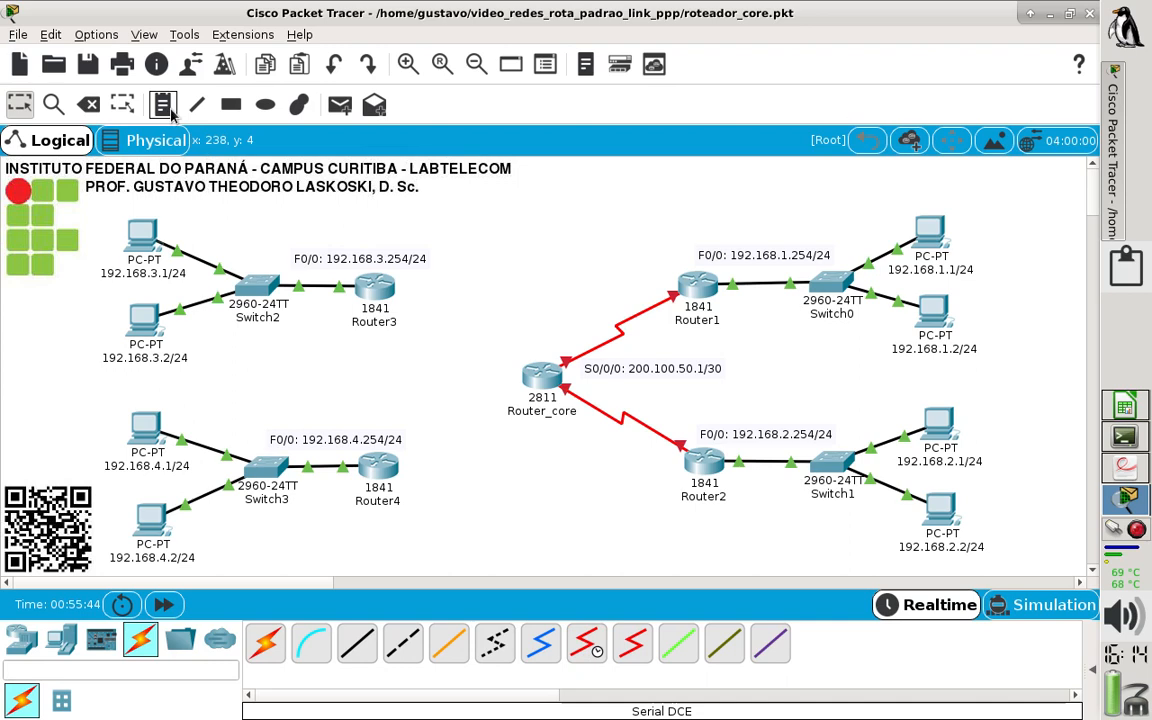
left_click(585, 387)
type("S0")
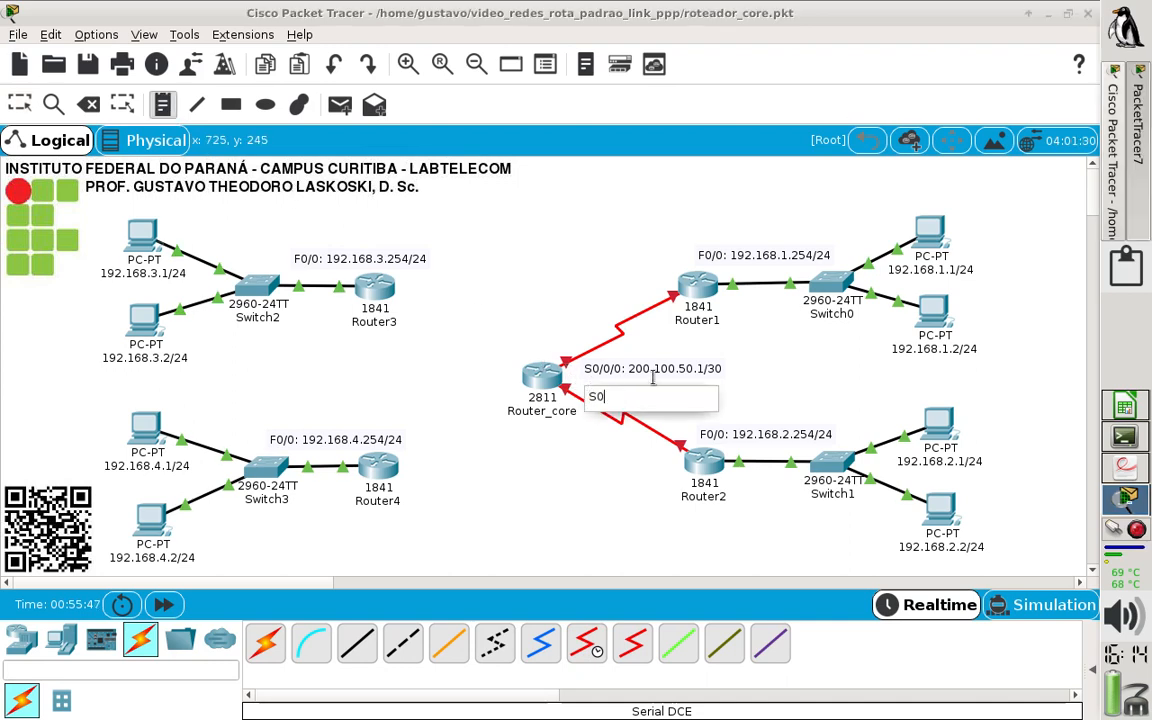
type("/")
type("0/1: 200.100.50")
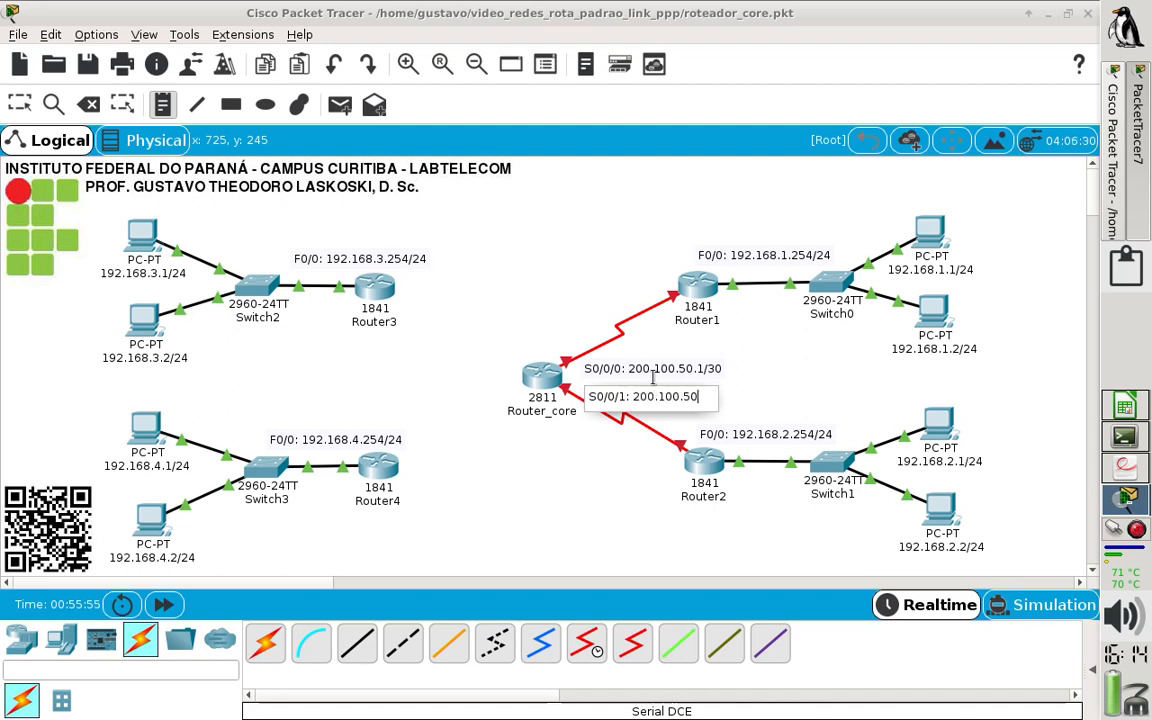
type(".5/30")
left_click(417, 334)
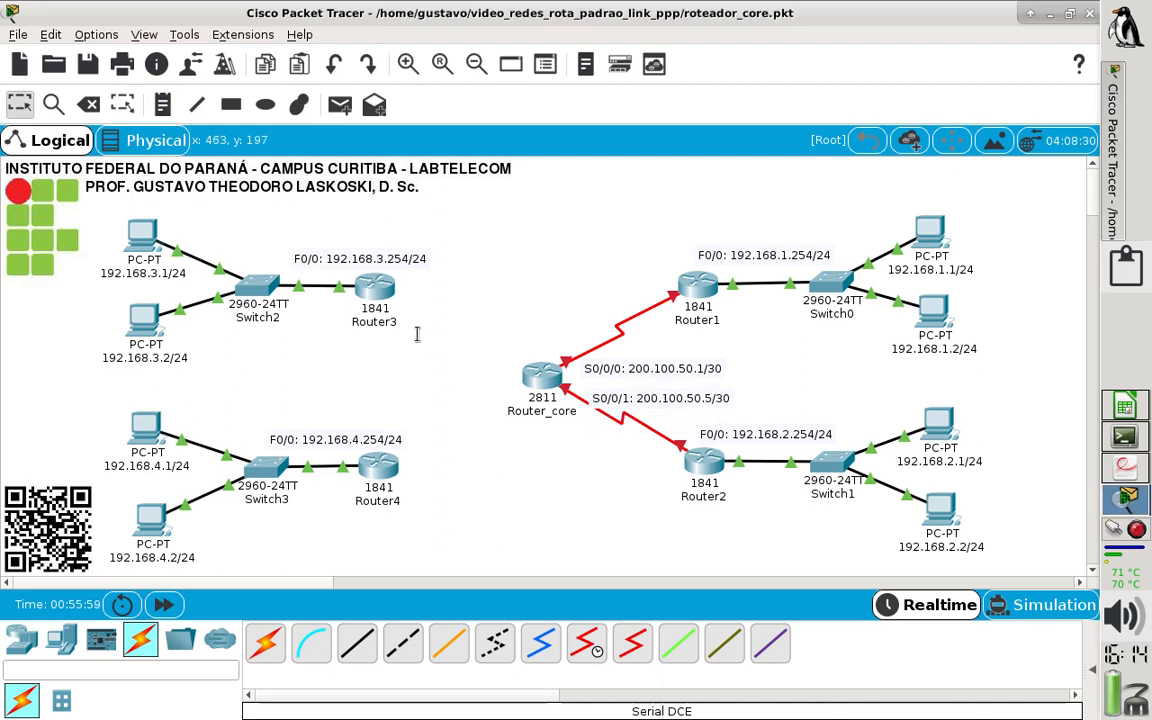
left_click(29, 100)
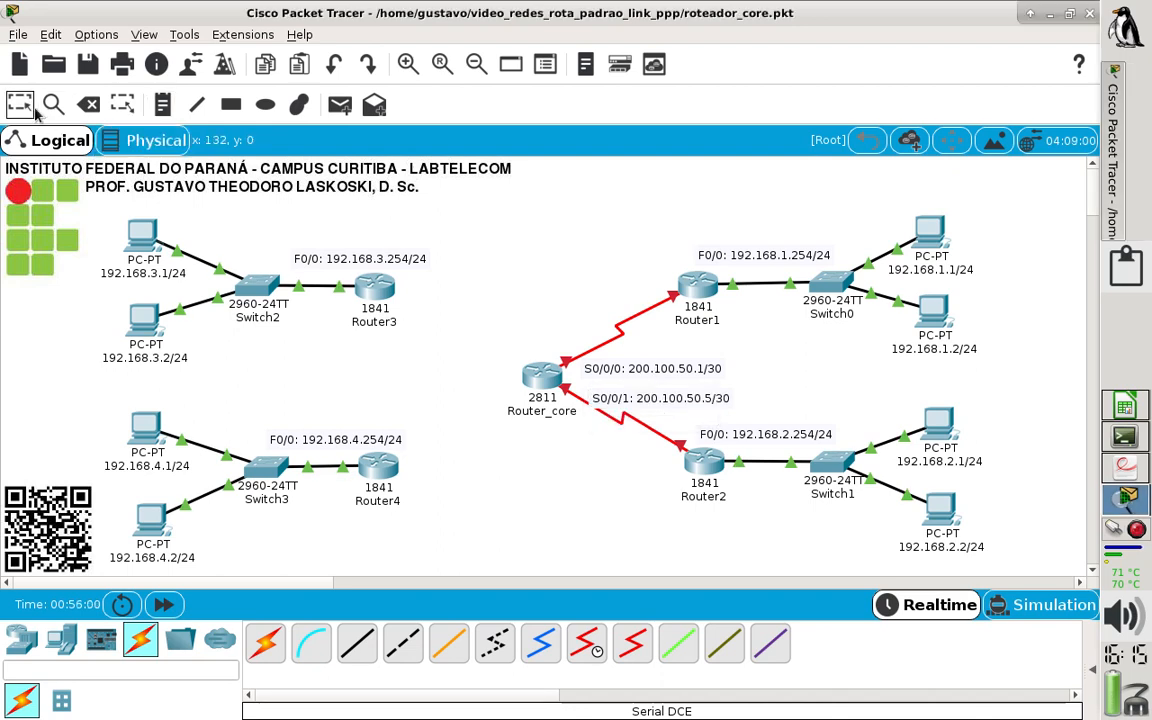
mouse_move(618, 399)
left_mouse_down()
mouse_move(612, 366)
mouse_move(625, 395)
left_mouse_up()
left_click(618, 392)
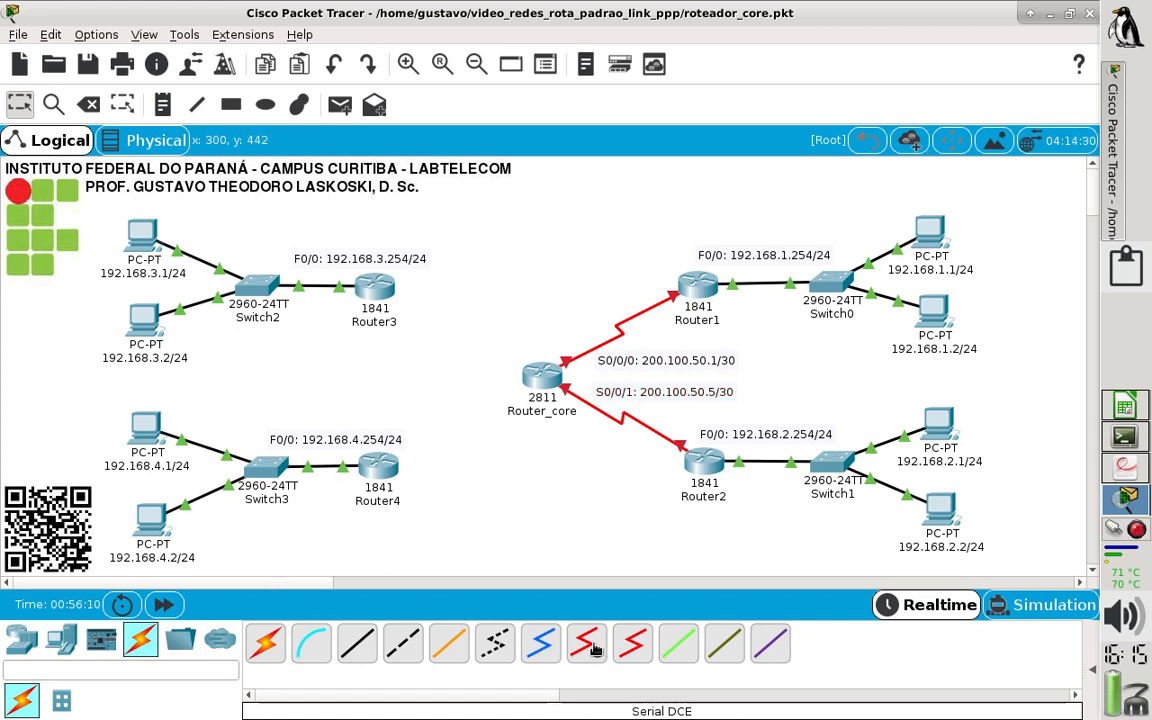
Connect Router_core's Serial0/1/0 to Router3's Serial0/0/0 with a Serial DCE cable.
left_click(589, 649)
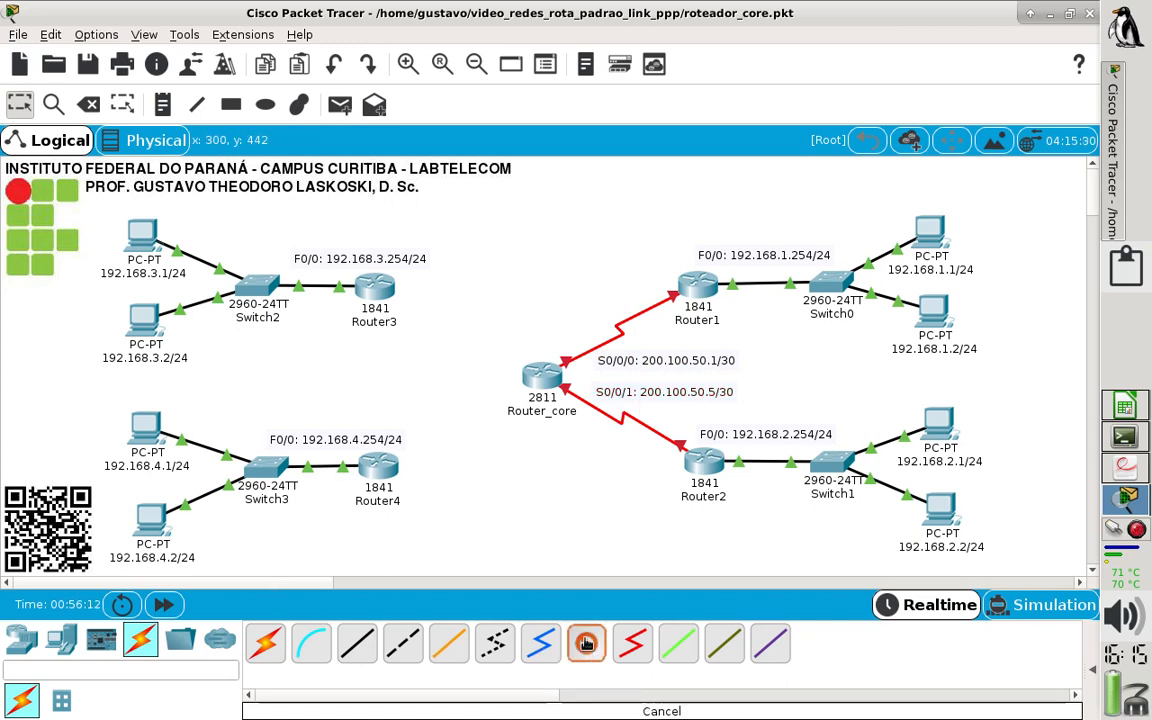
left_click(538, 378)
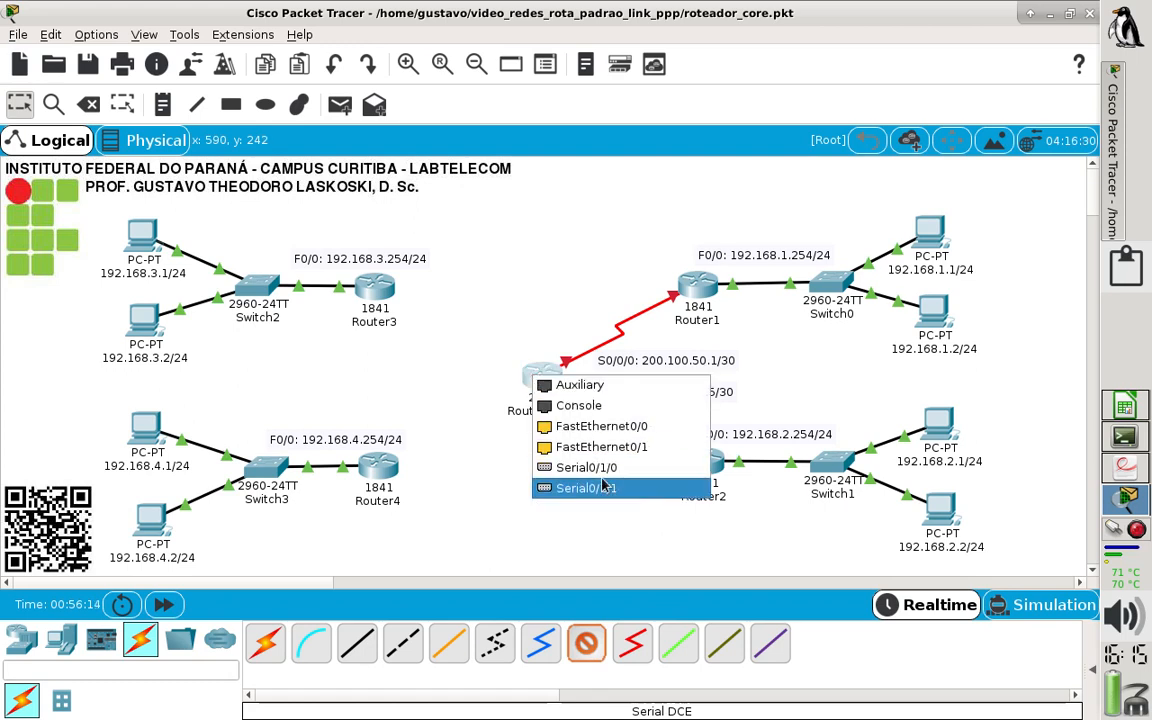
left_click(602, 474)
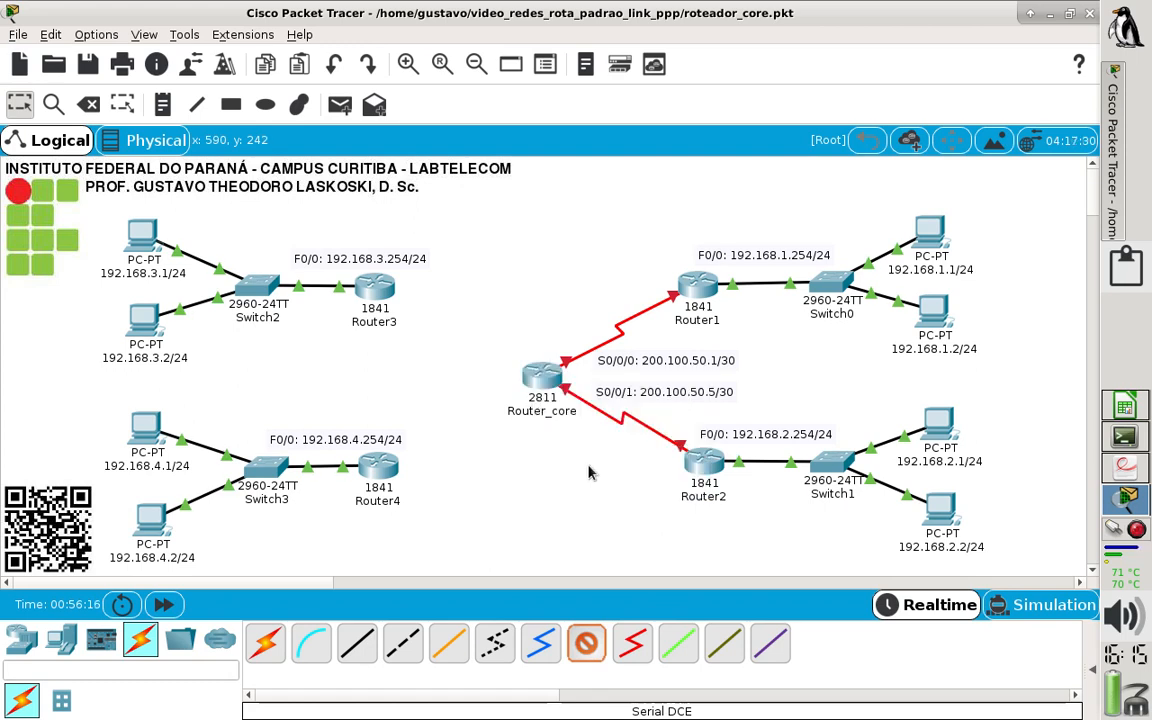
left_click(380, 297)
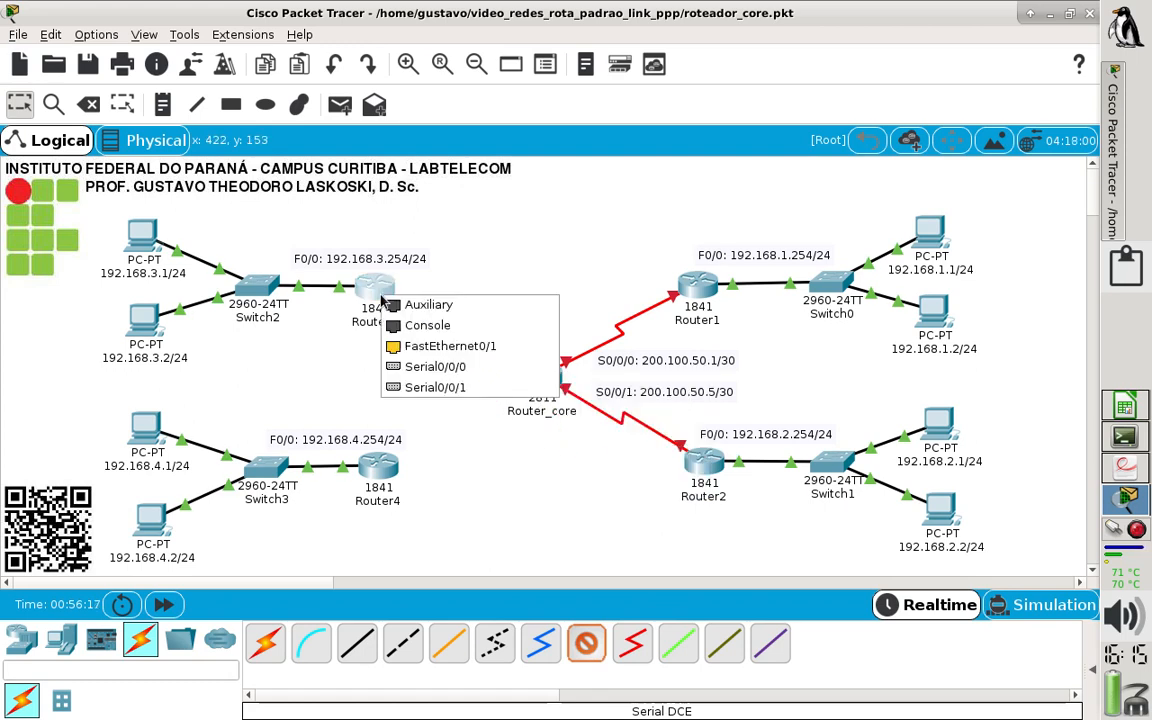
left_click(450, 367)
Add the note "S0/1/0: 200.100.50.9/30" beside Router_core and position it under the link to Router3.
left_click(162, 104)
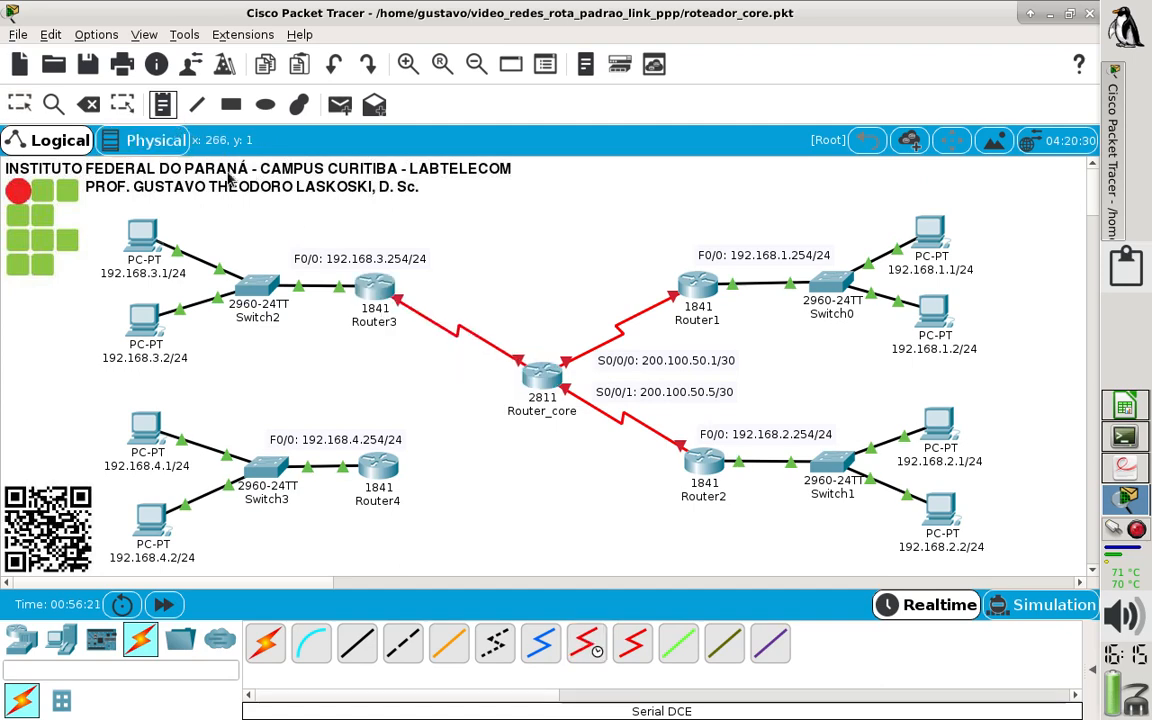
left_click(345, 356)
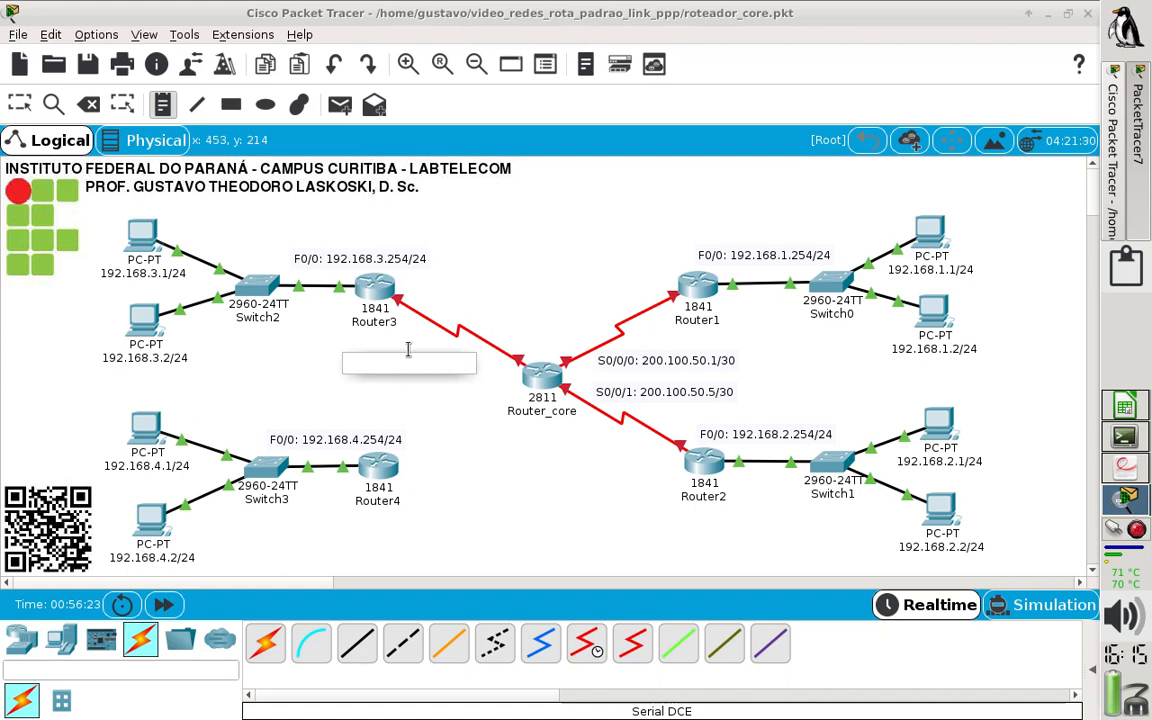
type("S")
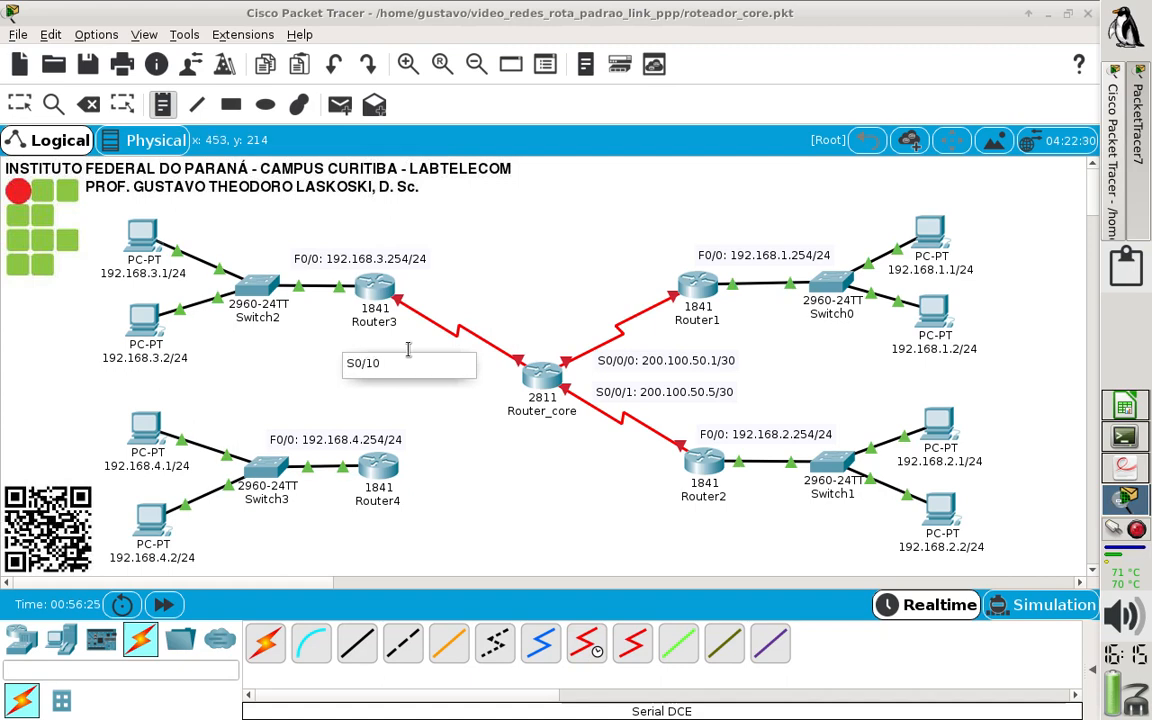
type("0/1/0: 200.100.50.9/3")
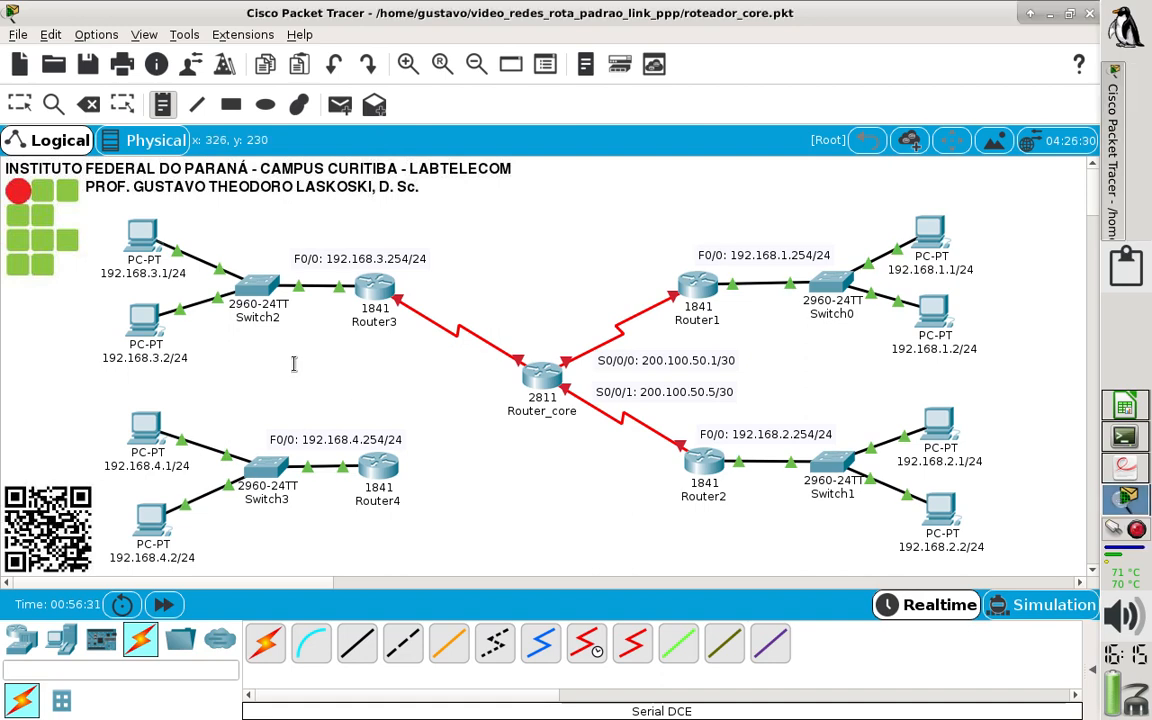
key("Escape")
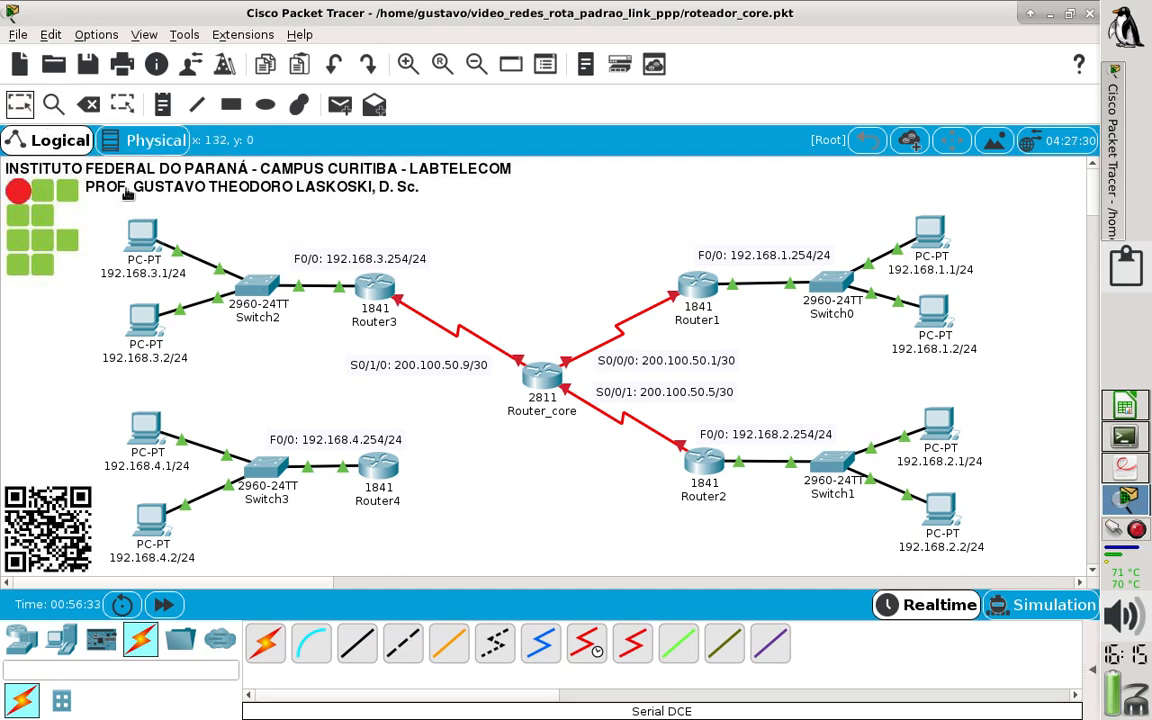
mouse_move(406, 368)
left_mouse_down()
mouse_move(427, 370)
mouse_move(410, 363)
left_mouse_up()
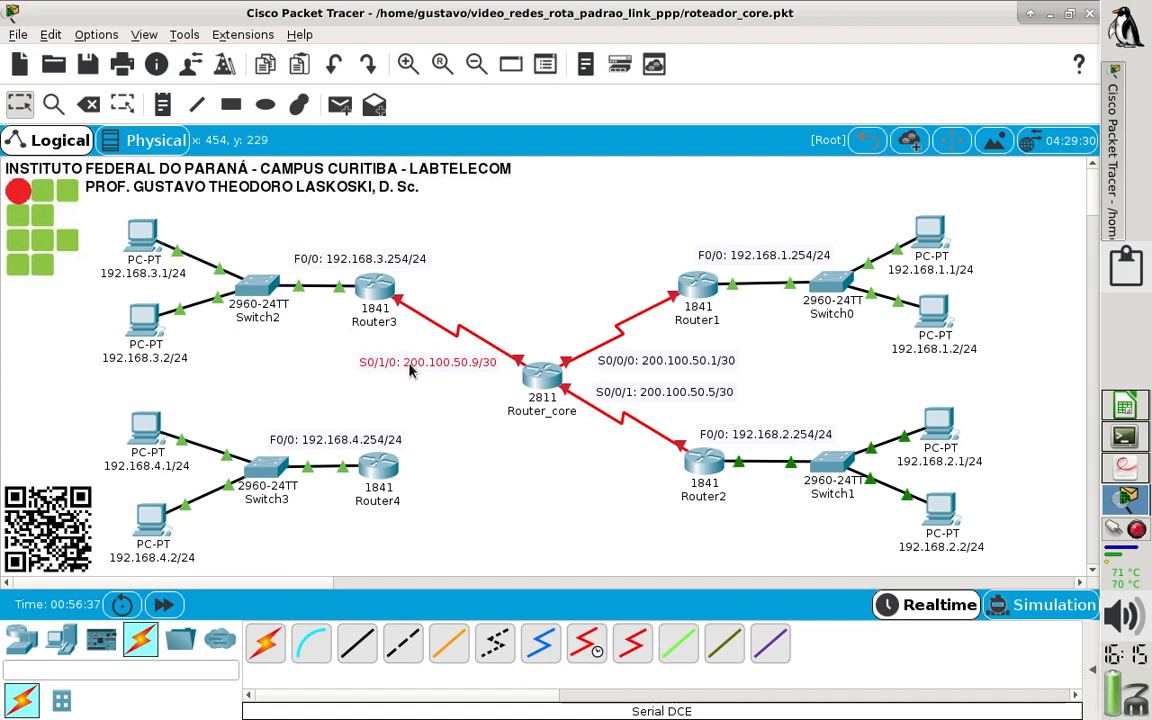
left_click(429, 392)
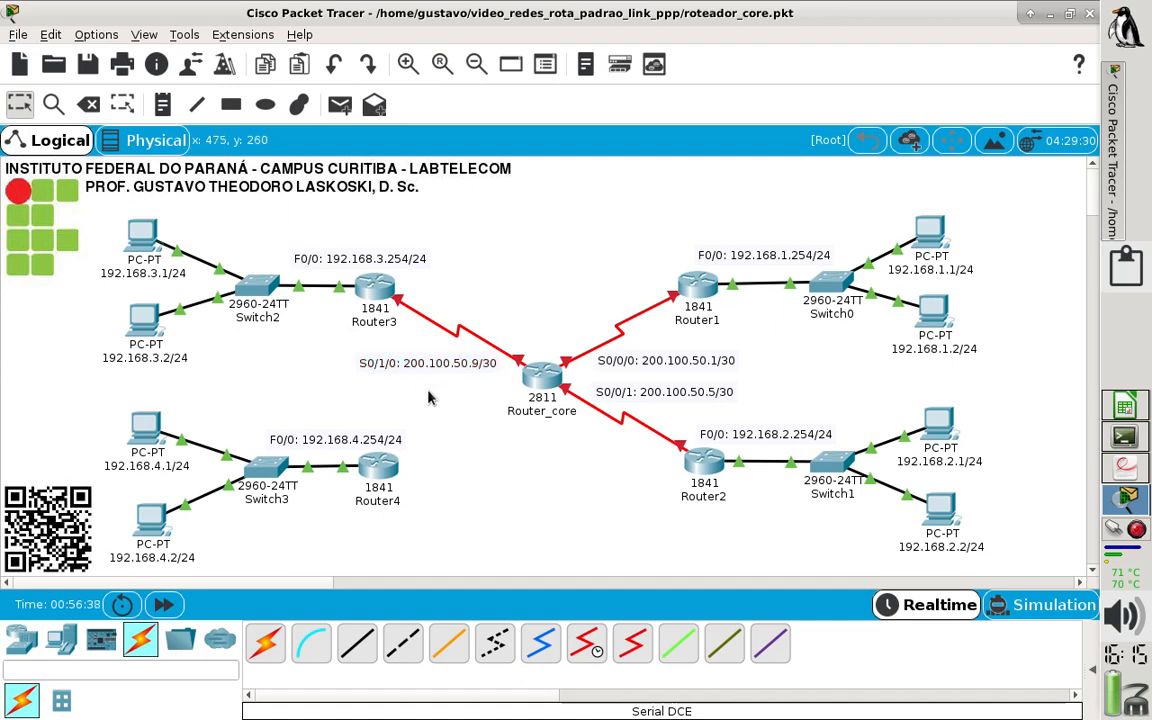
Connect Router_core's Serial0/1/1 to Router4's Serial0/0/0 with a Serial DCE cable.
left_click(591, 648)
left_click(539, 382)
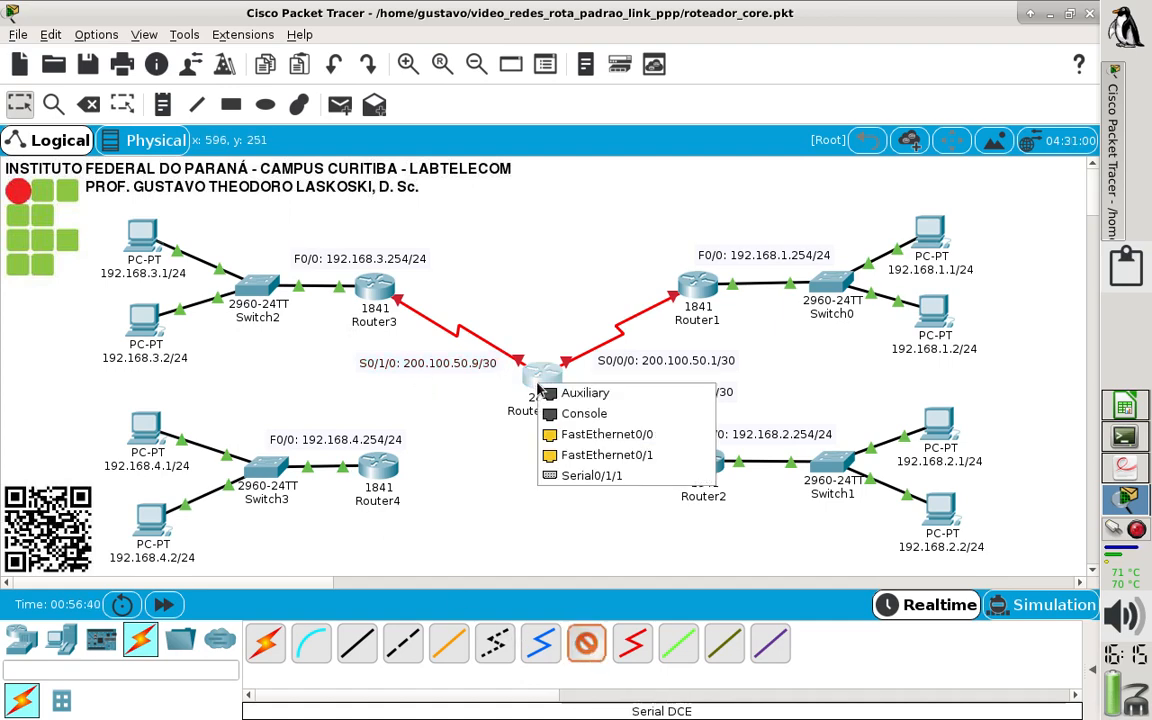
left_click(607, 486)
left_click(386, 471)
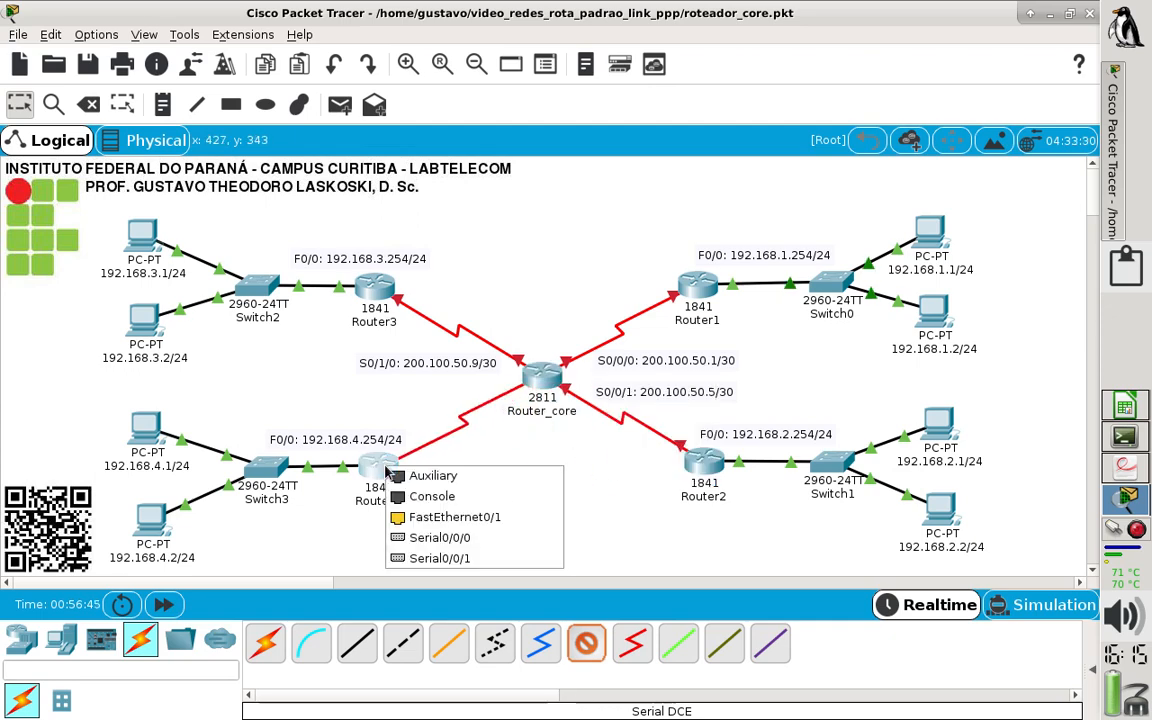
left_click(461, 540)
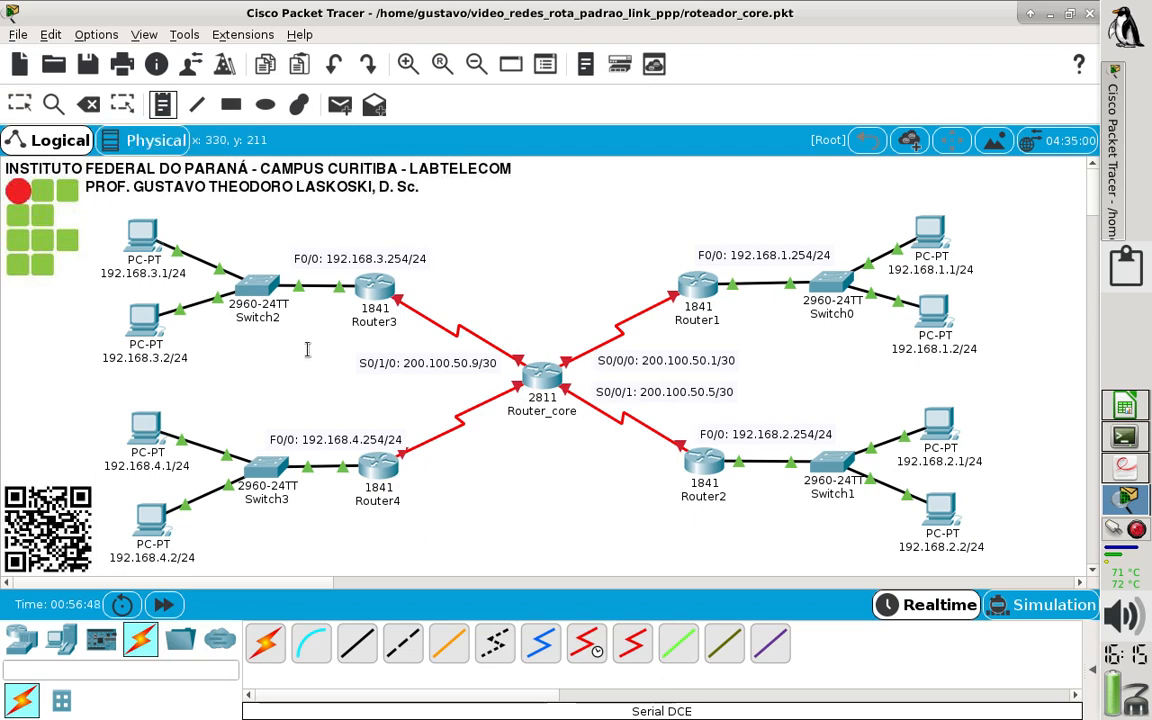
Add the note "S0/1/1: 200.100.50.13/30" beside Router_core and arrange it with the S0/1/0 note between the Router3 and Router4 links.
left_click(348, 398)
type("S0")
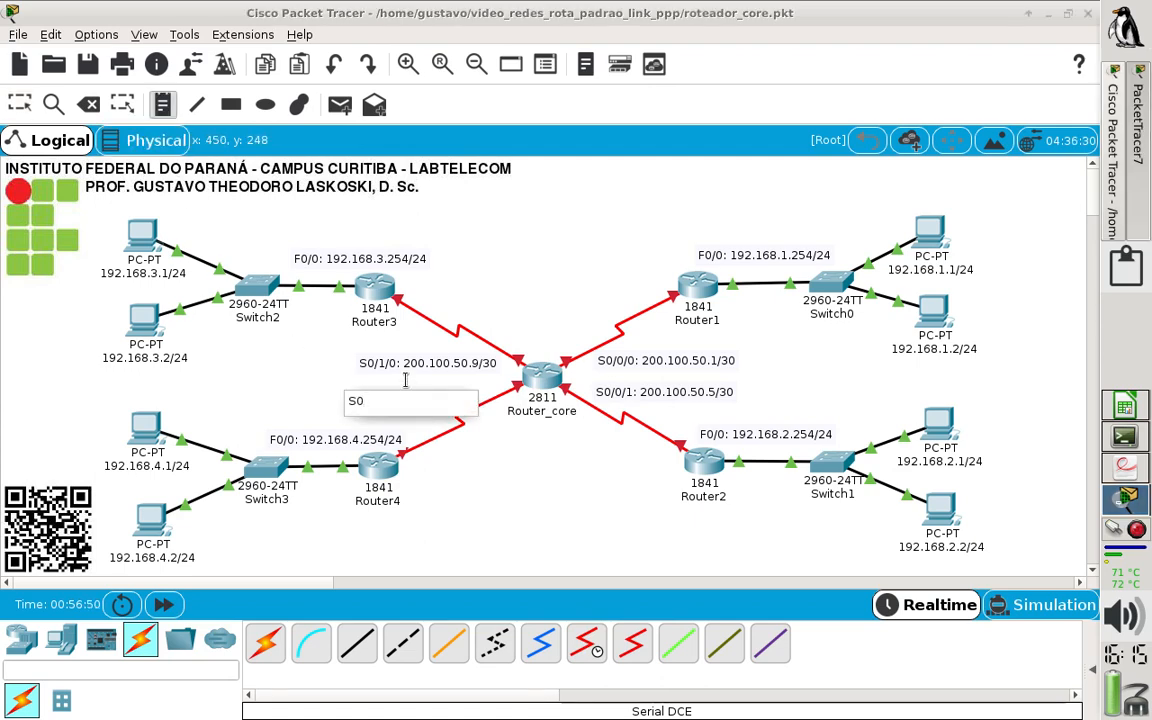
type("/1")
key("BackSpace")
type("/1/1: 200.100.50.13/30")
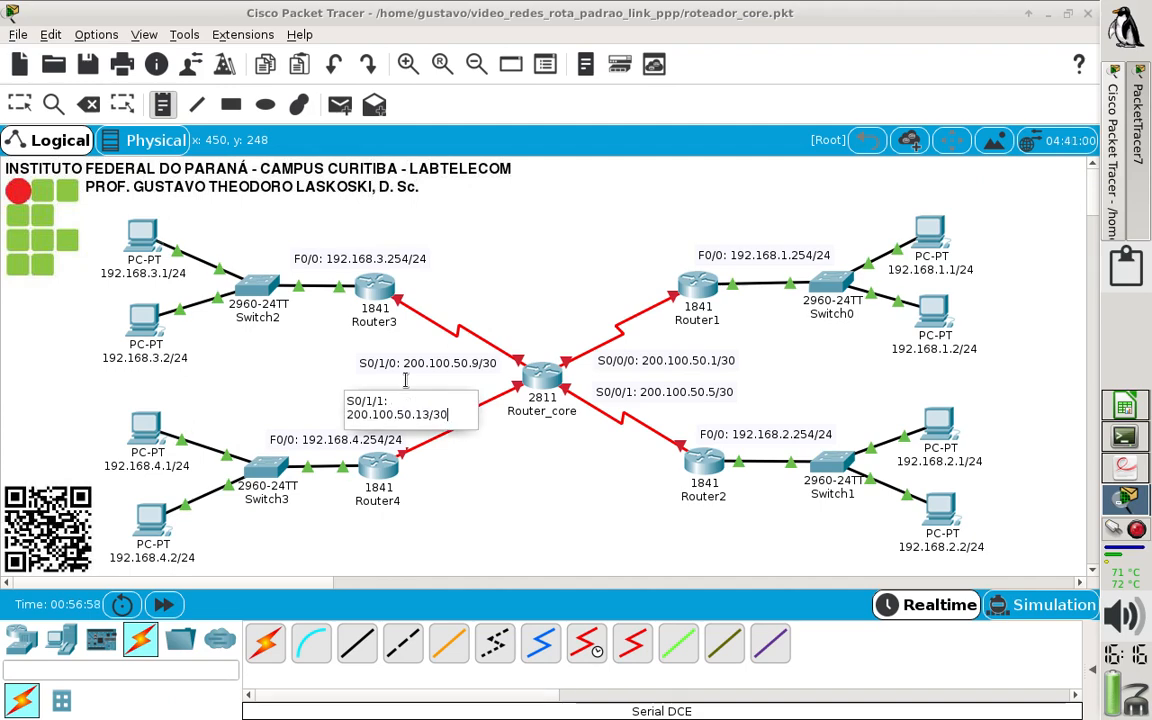
left_click(309, 378)
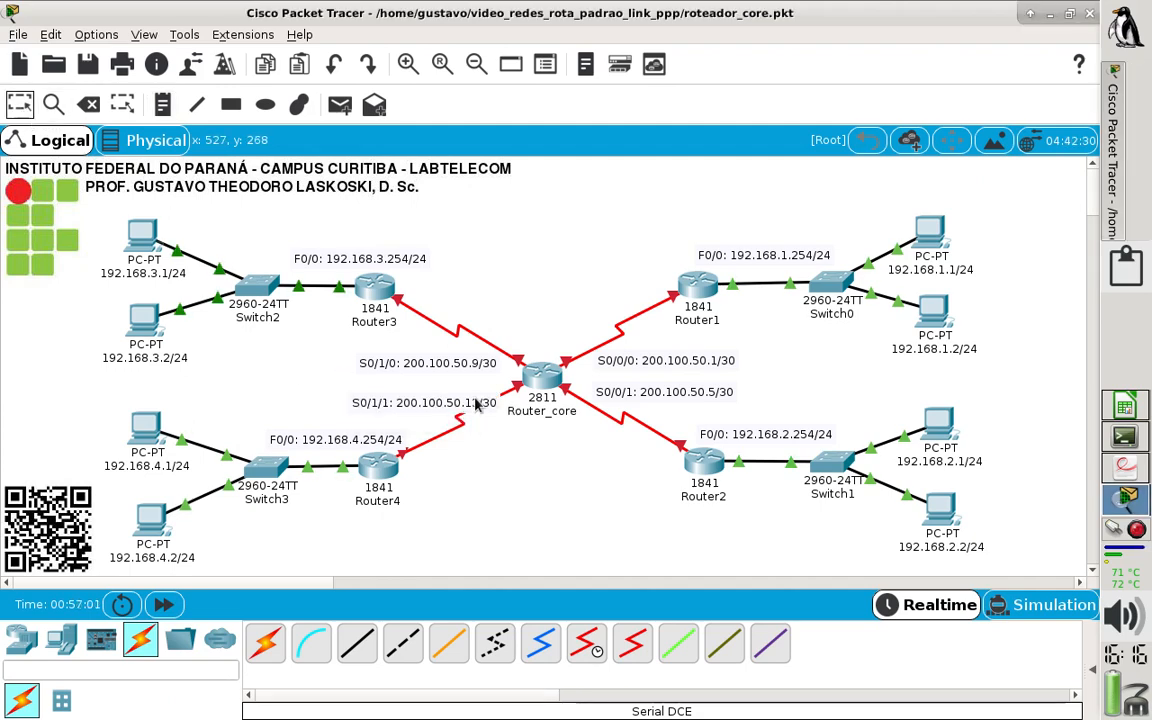
left_click_drag(474, 404, 456, 368)
left_click(540, 464)
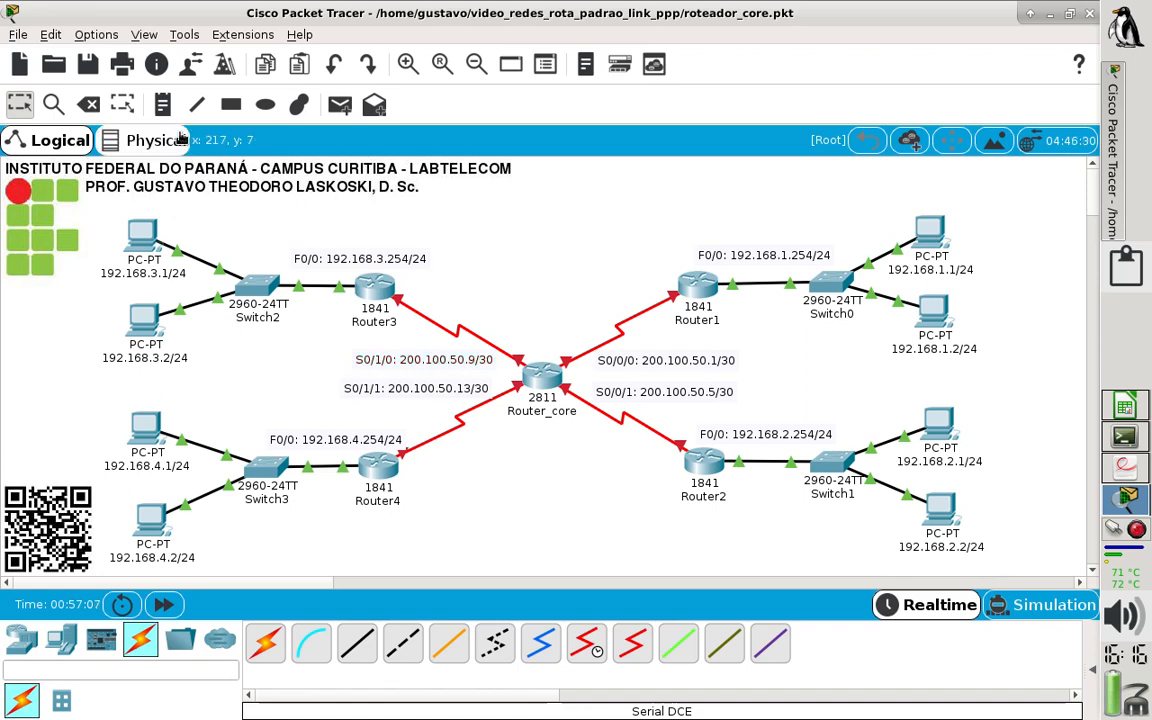
Save the roteador_core.pkt topology.
left_click(18, 34)
left_click(77, 165)
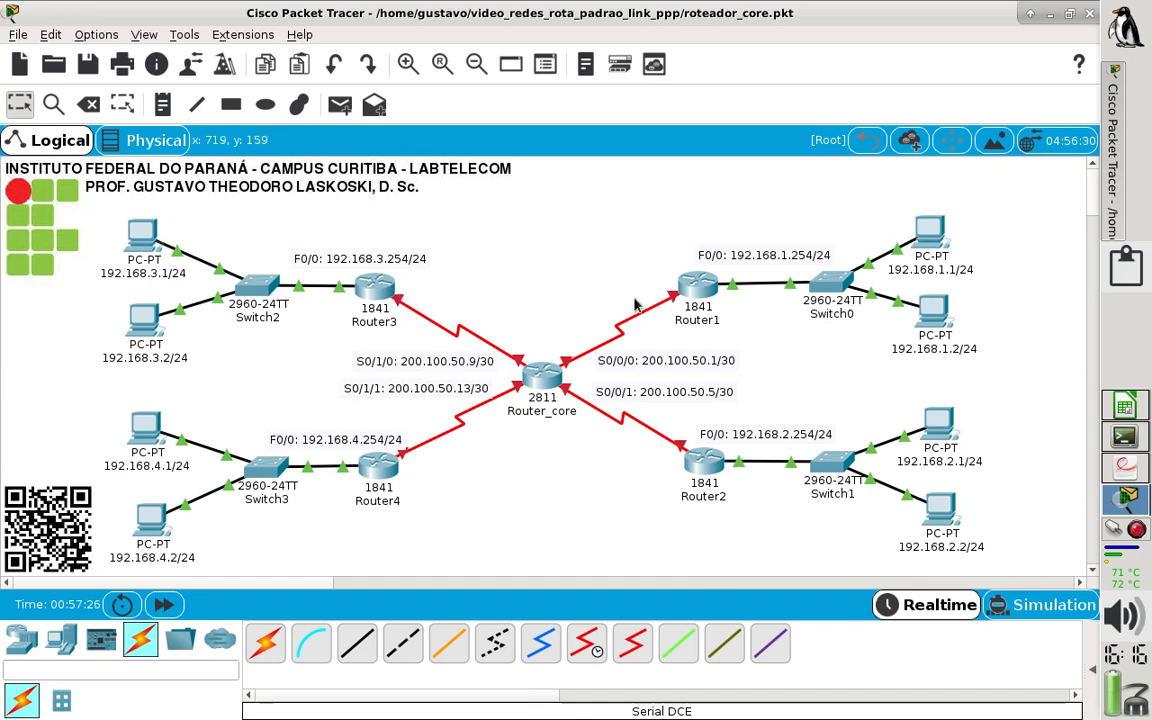
left_click(164, 106)
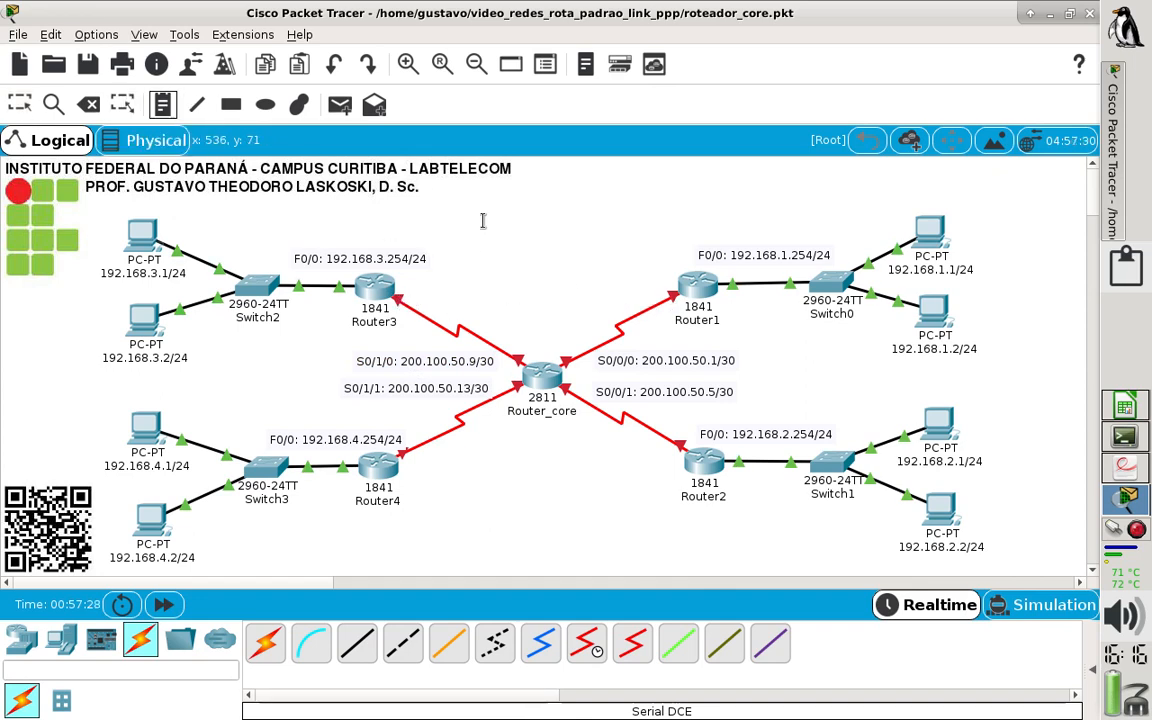
left_click(566, 285)
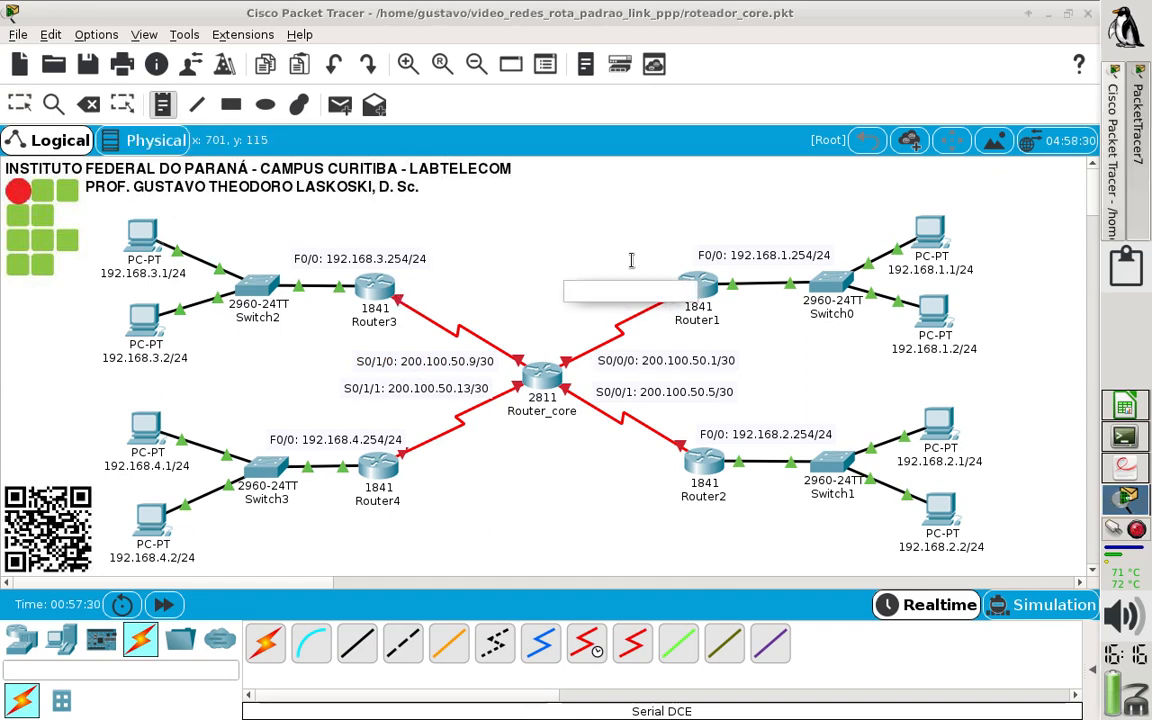
type("S")
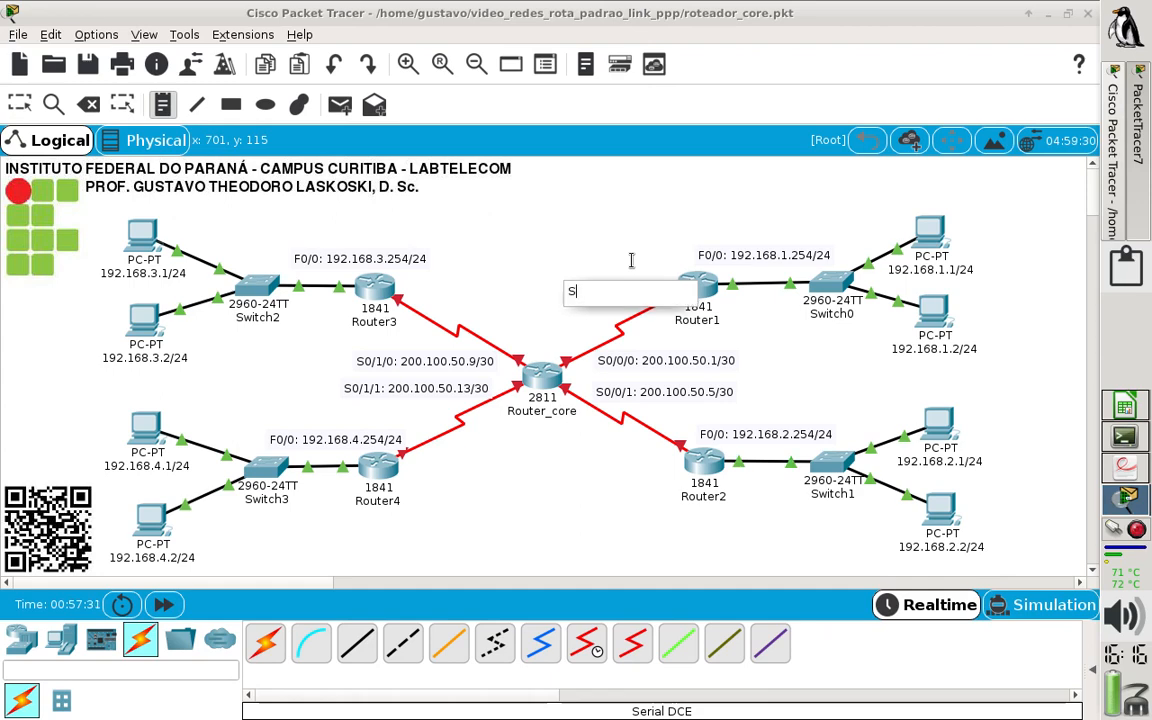
type("0/0/")
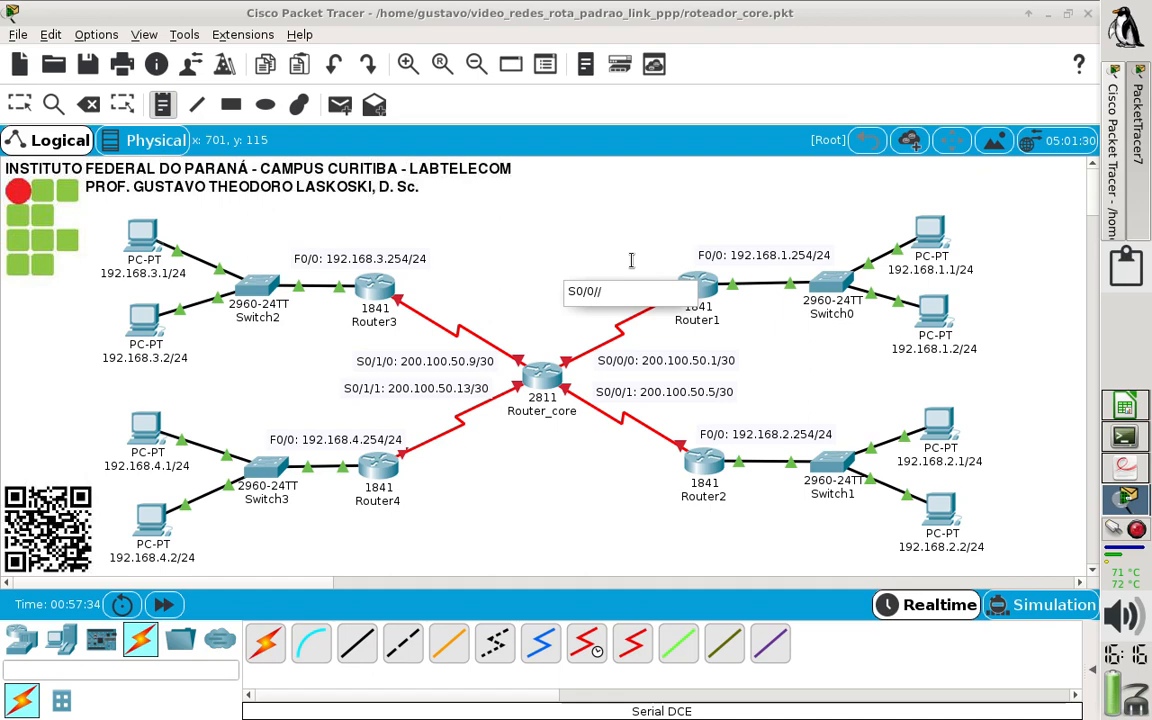
type("0")
left_click(632, 260)
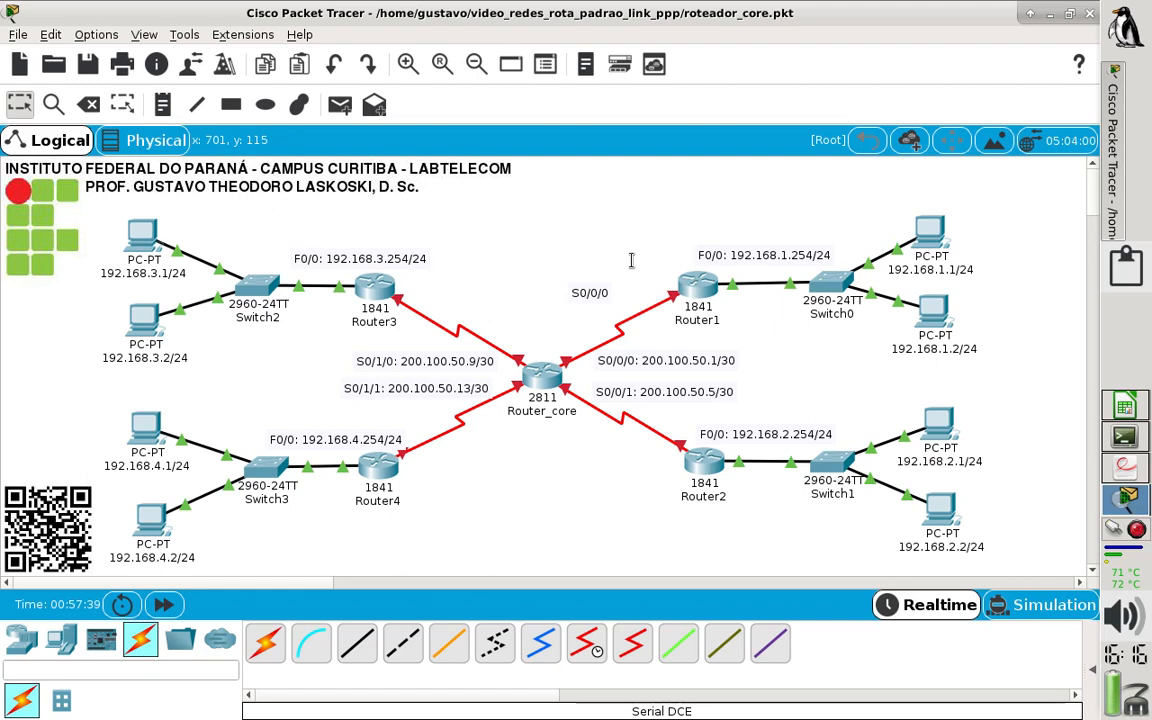
left_click(88, 106)
left_click(583, 295)
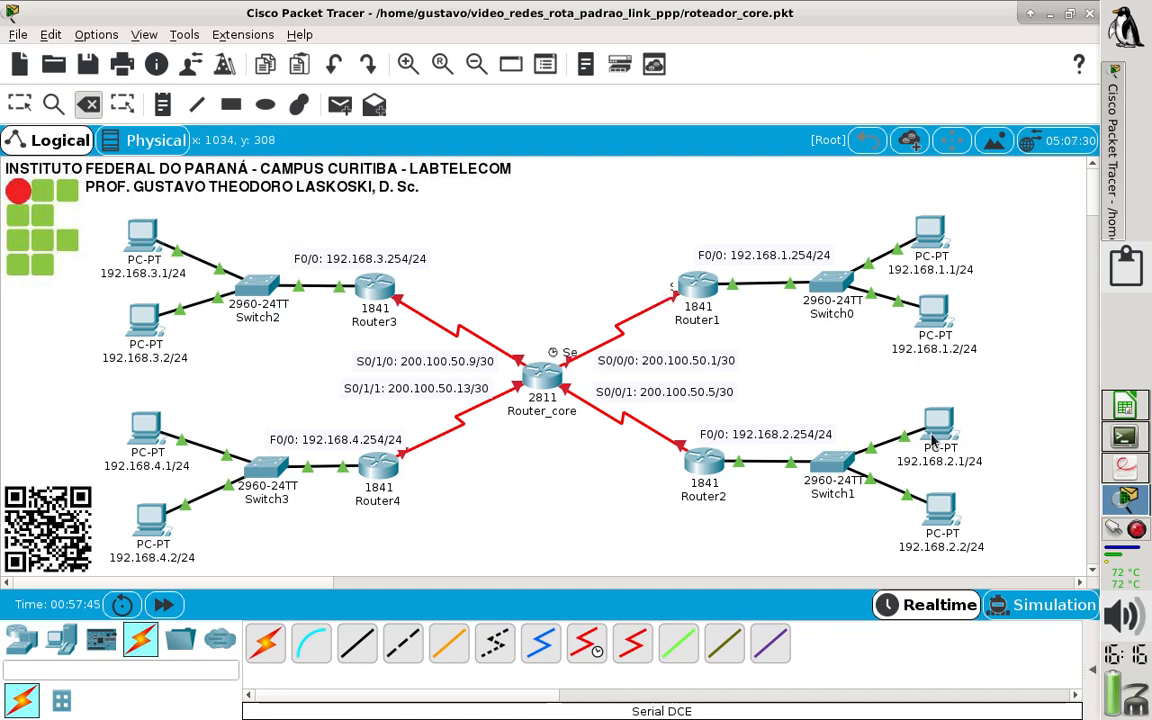
Check the addresses in notes.txt and the laboratorio_core.pdf diagram, and place the note "A" just below Router1's end of its serial link.
left_click(1122, 439)
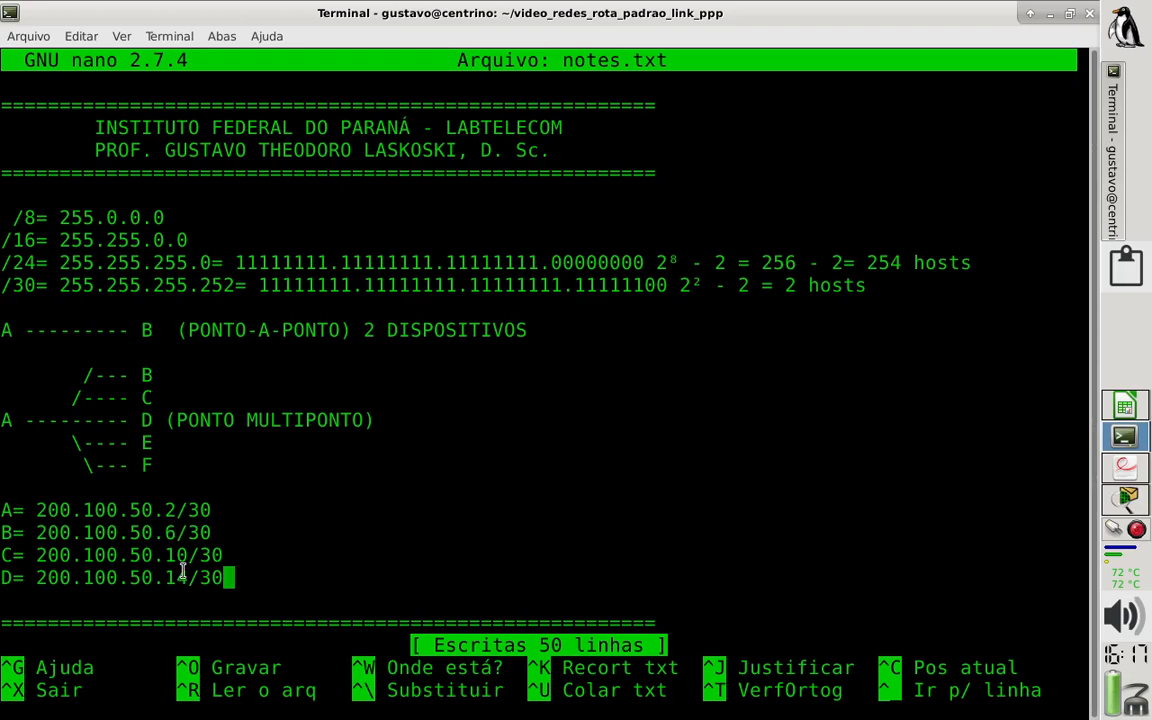
left_click(1122, 470)
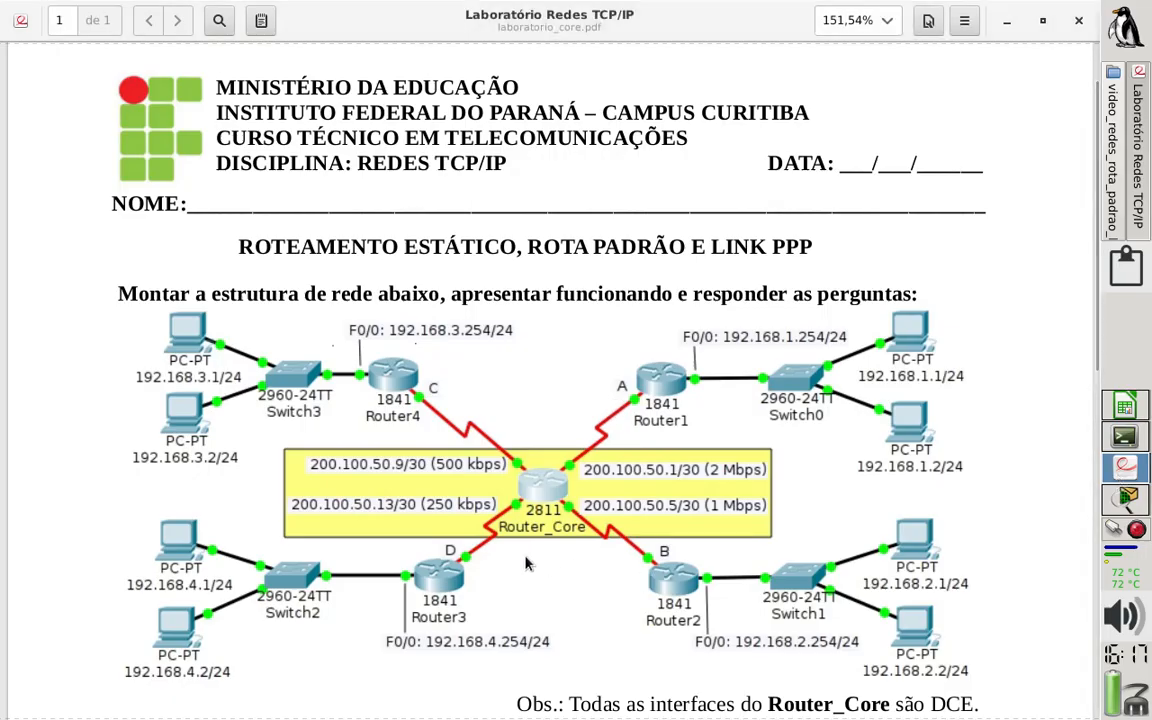
left_click(1124, 497)
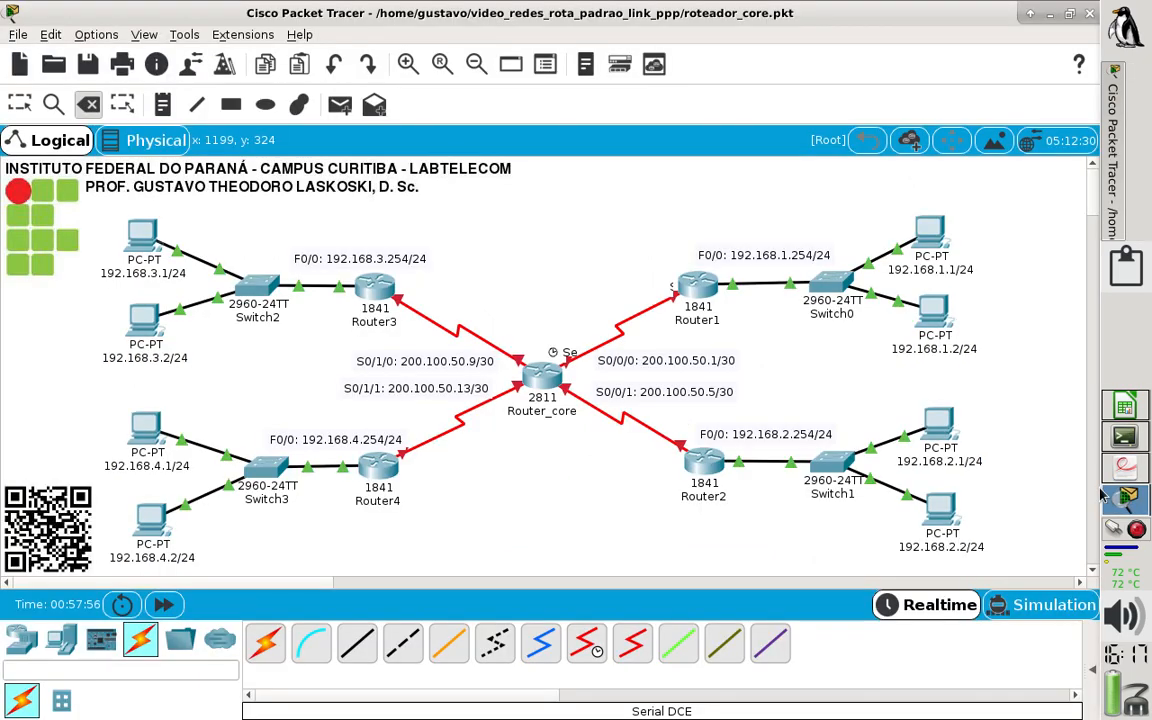
left_click(162, 104)
left_click(650, 287)
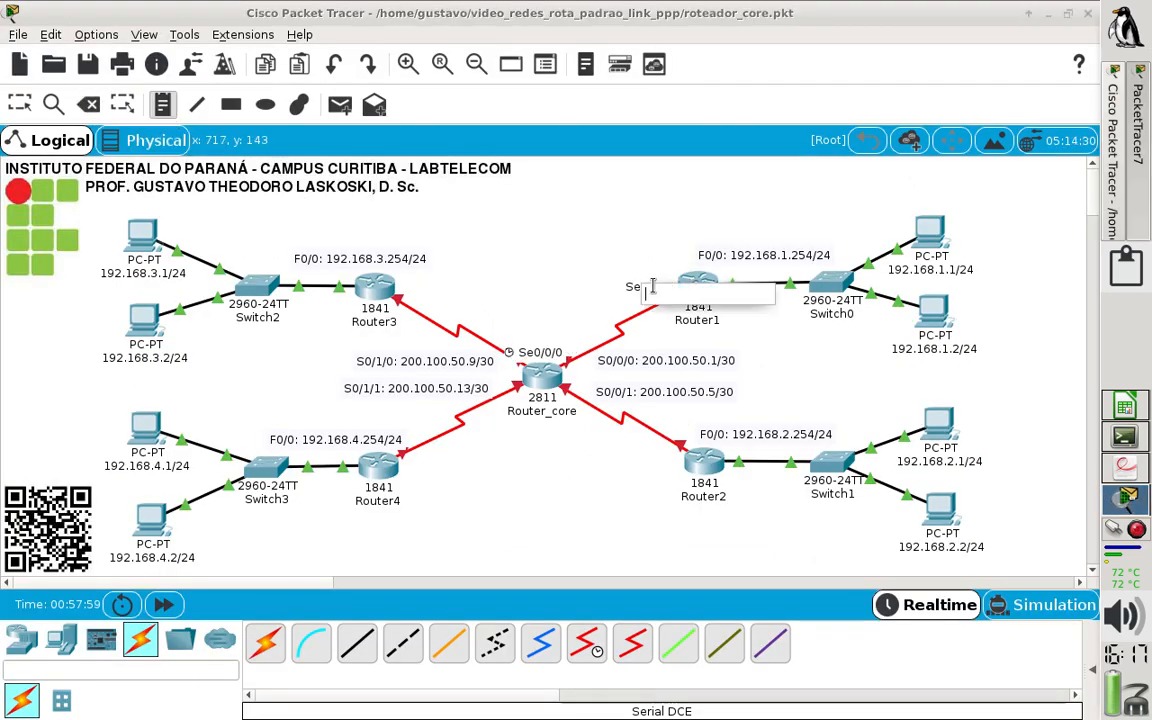
type("A")
left_click(549, 283)
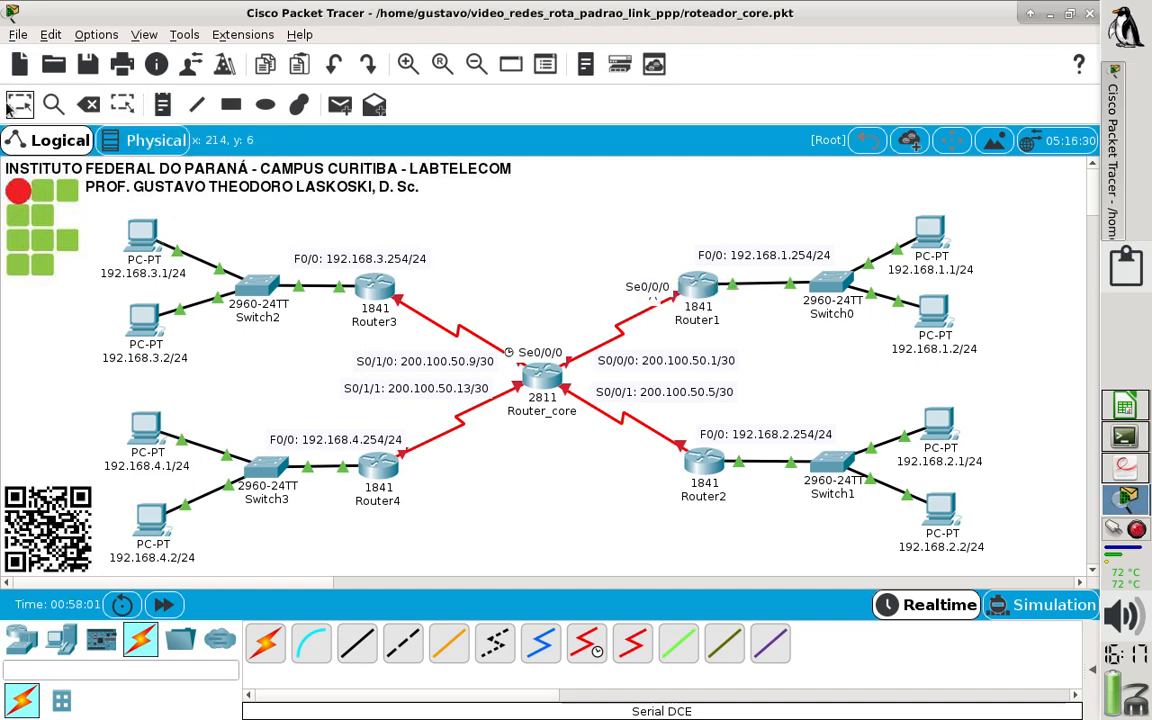
left_click_drag(653, 299, 658, 326)
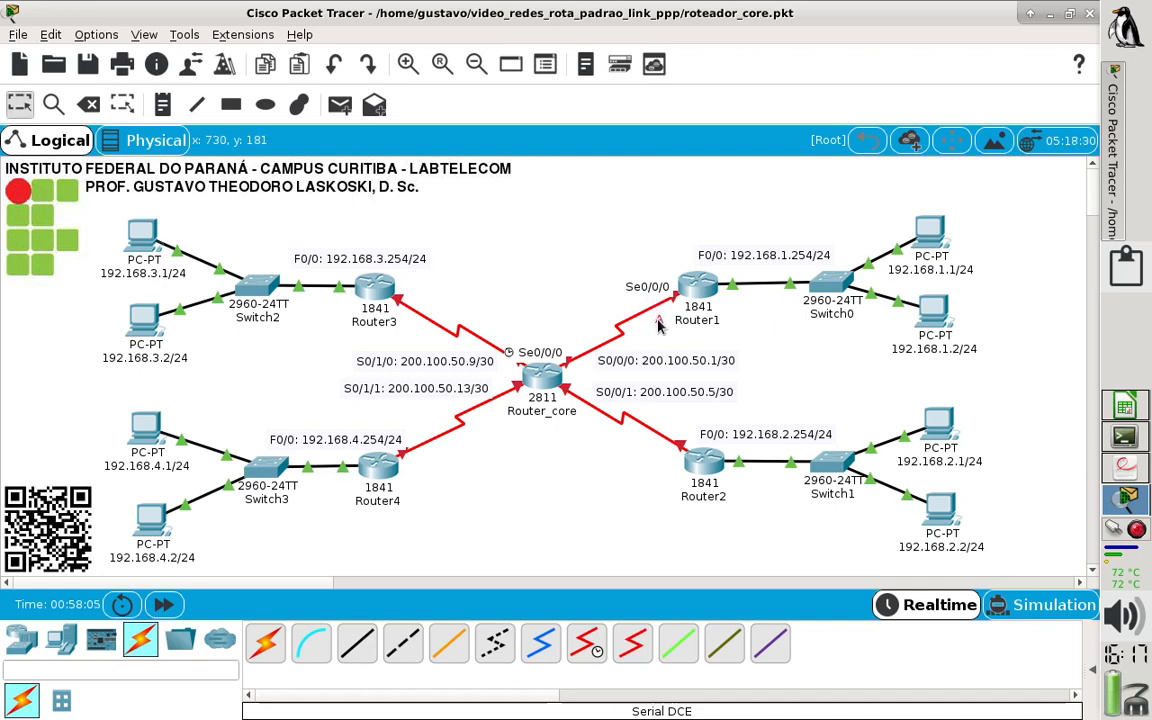
Add the note "B" beside Router2, next to its serial link to Router_core.
left_click(164, 108)
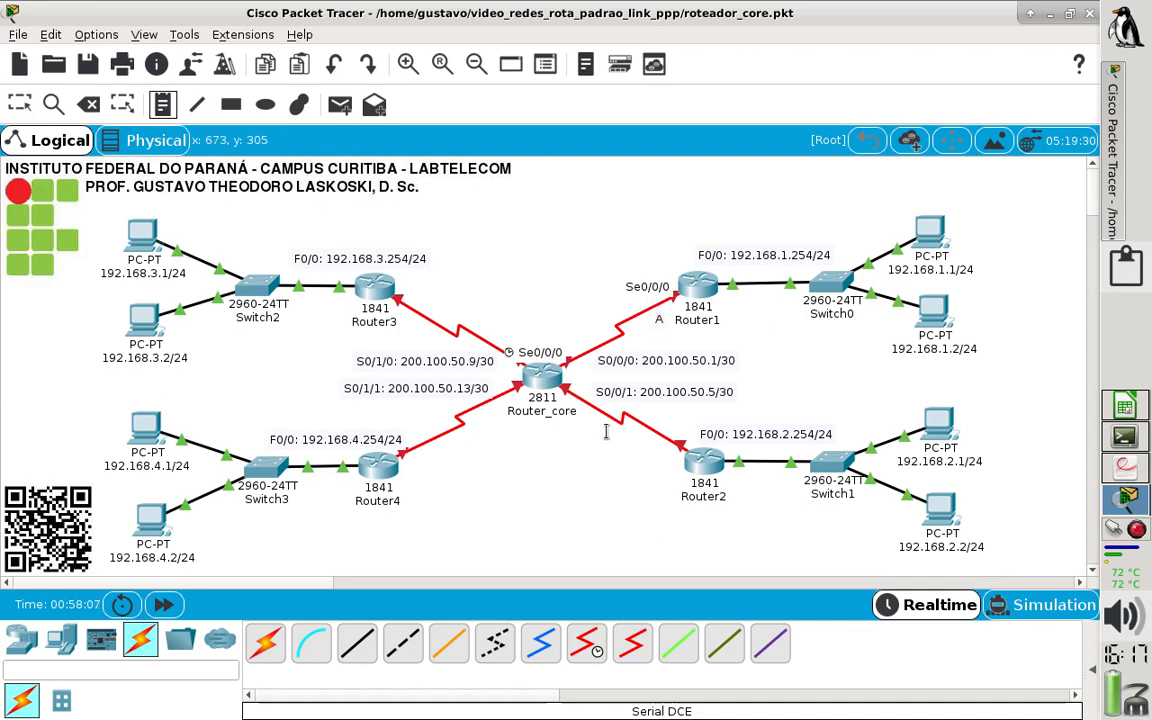
left_click(659, 455)
type("B")
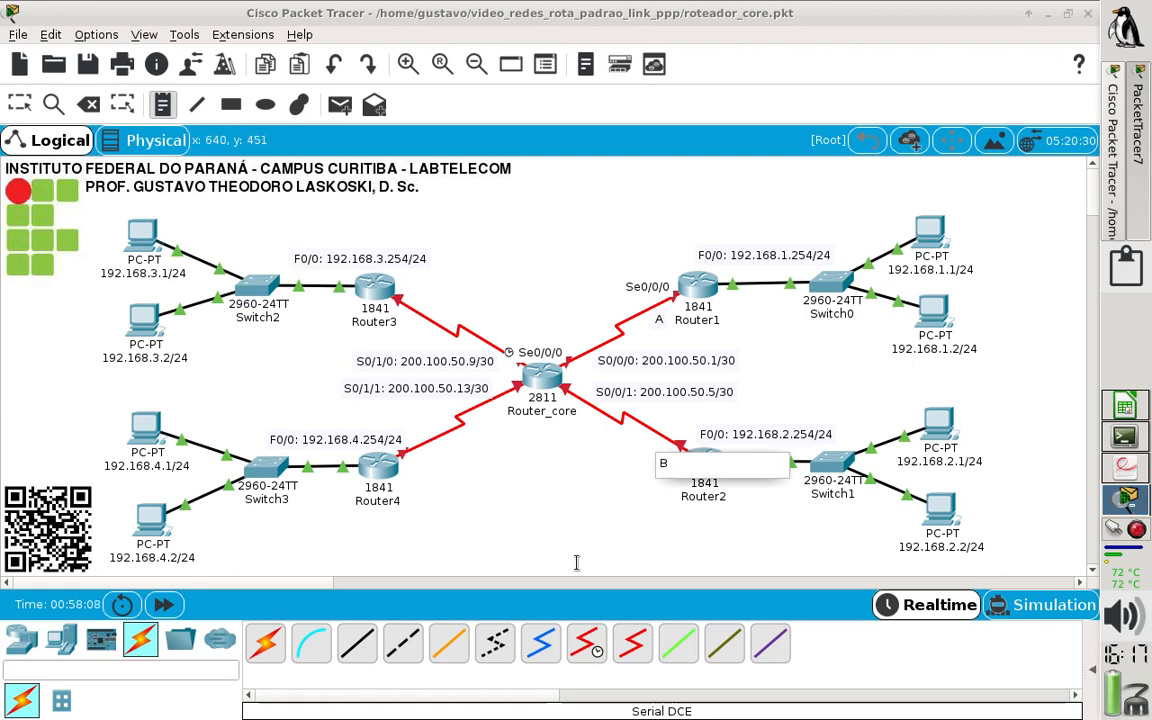
left_click(518, 508)
Add the note "C" beside Router3 and move it close to the router, above its serial link.
left_click(164, 108)
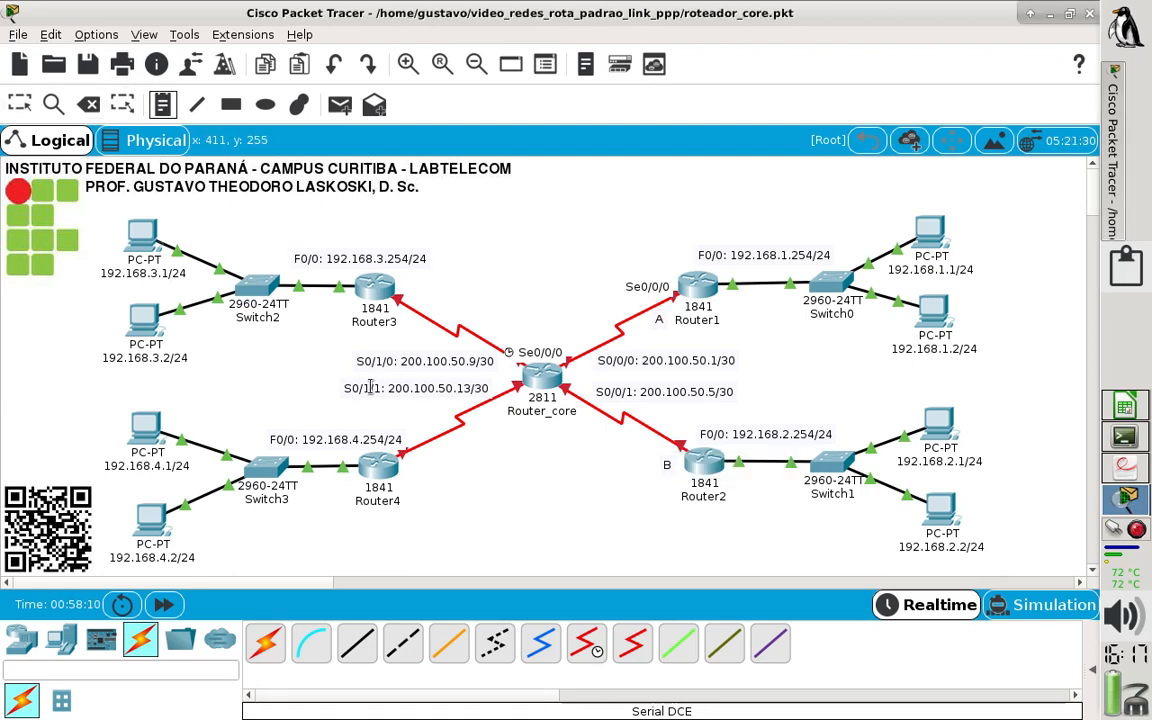
left_click(428, 289)
type("C")
left_click(441, 198)
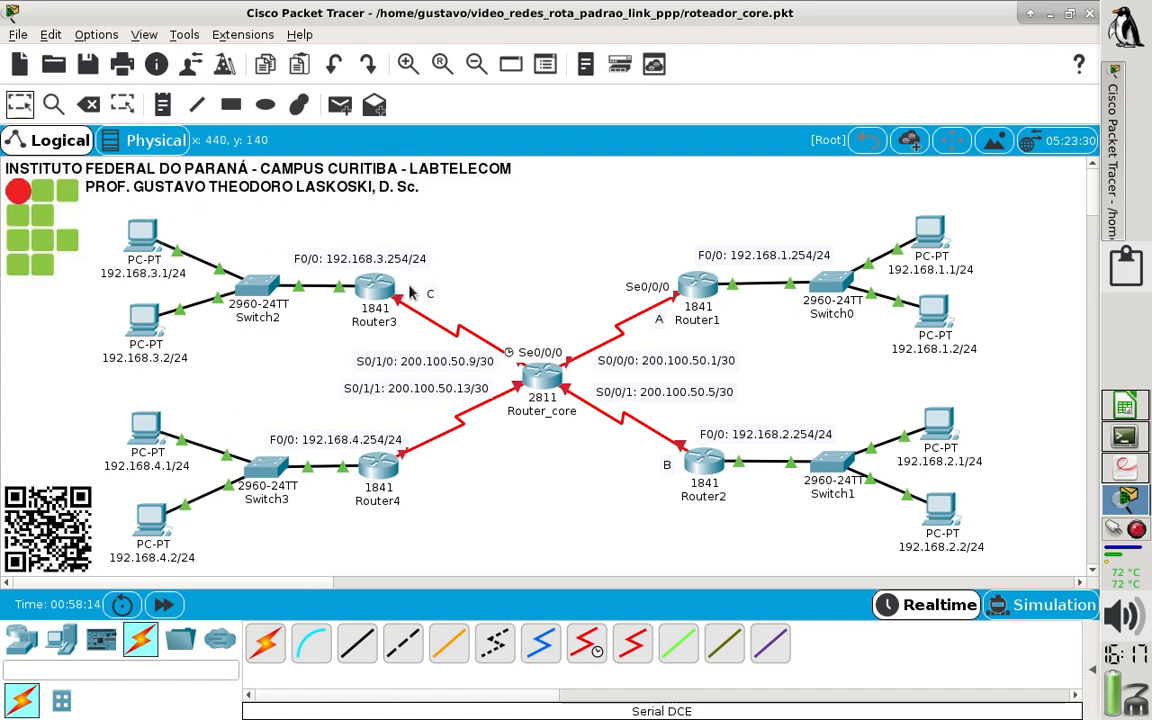
left_click_drag(429, 295, 413, 288)
left_click(466, 285)
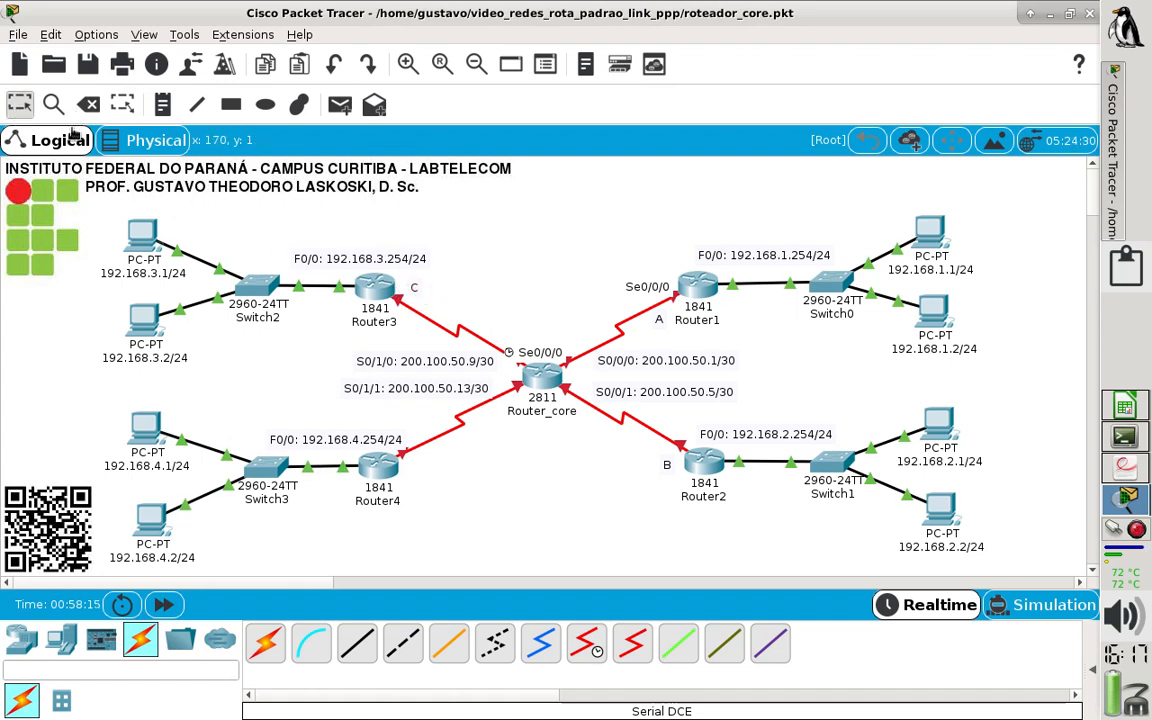
Add the note "D" beside Router4 and move it close to the router, below its serial link.
left_click(161, 112)
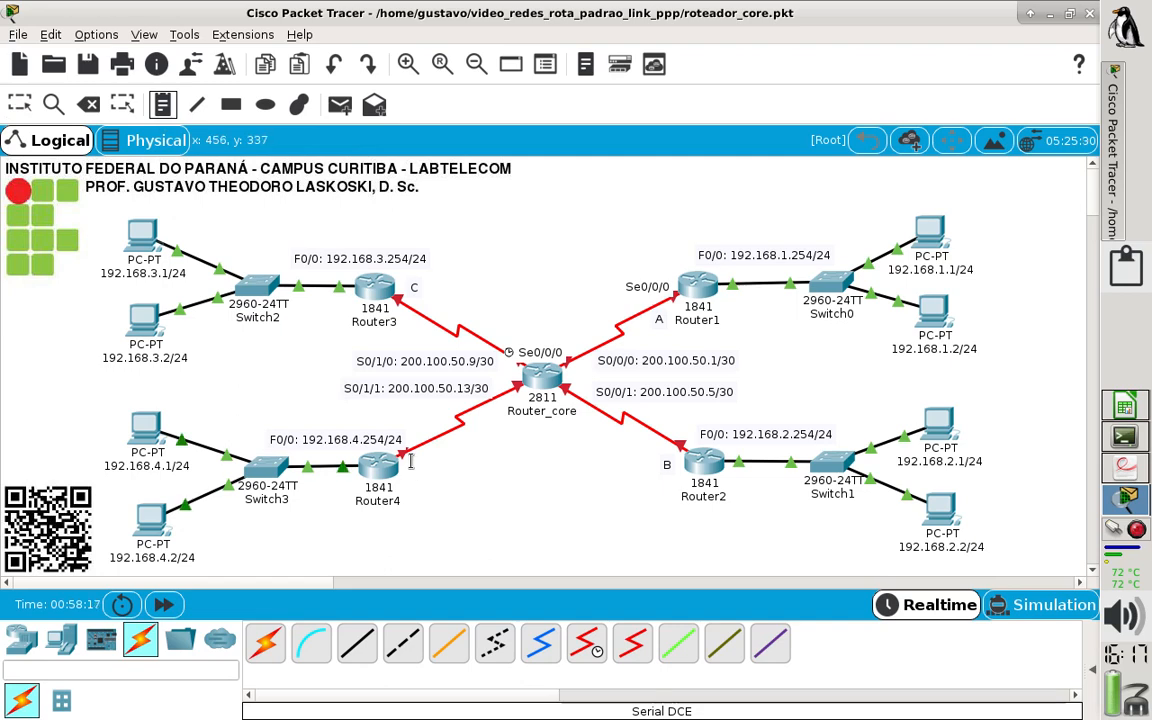
left_click(411, 463)
type("D")
left_click(488, 535)
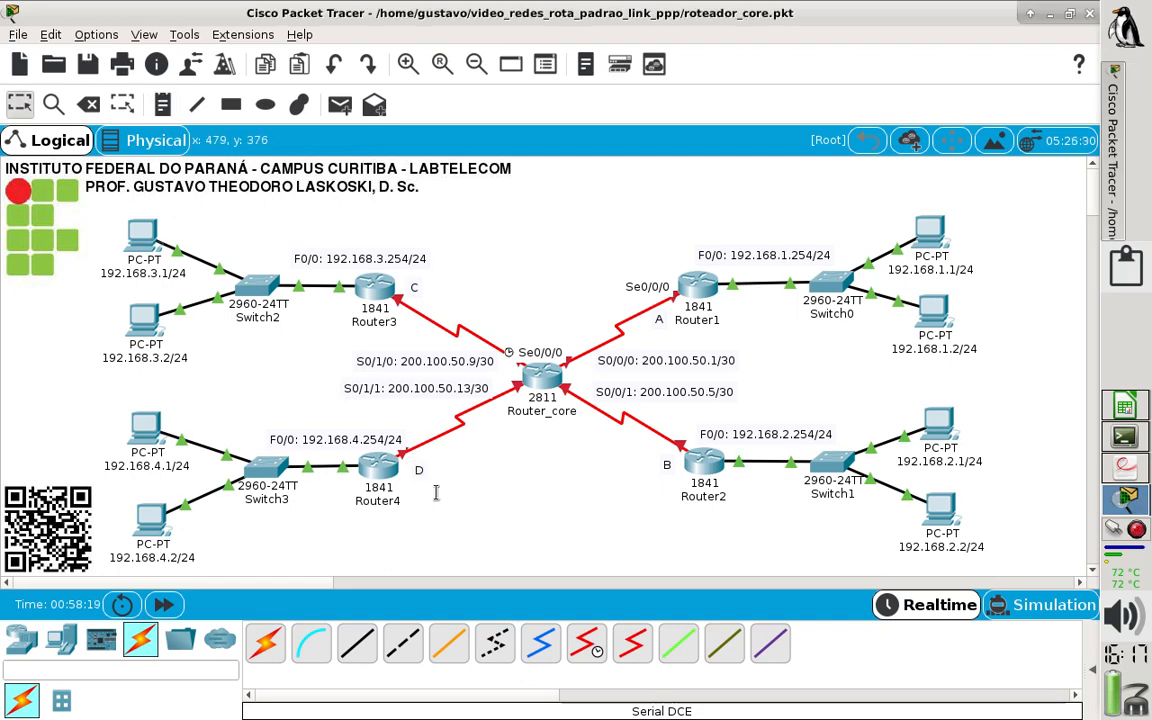
left_click(28, 108)
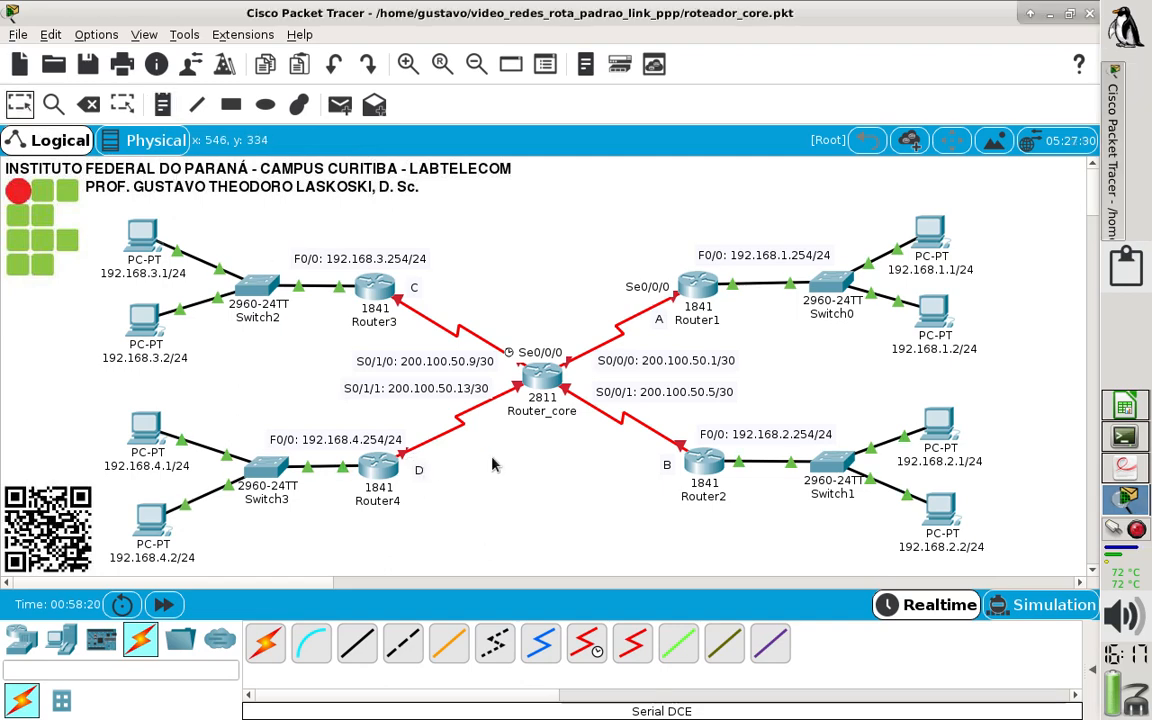
left_click(413, 472)
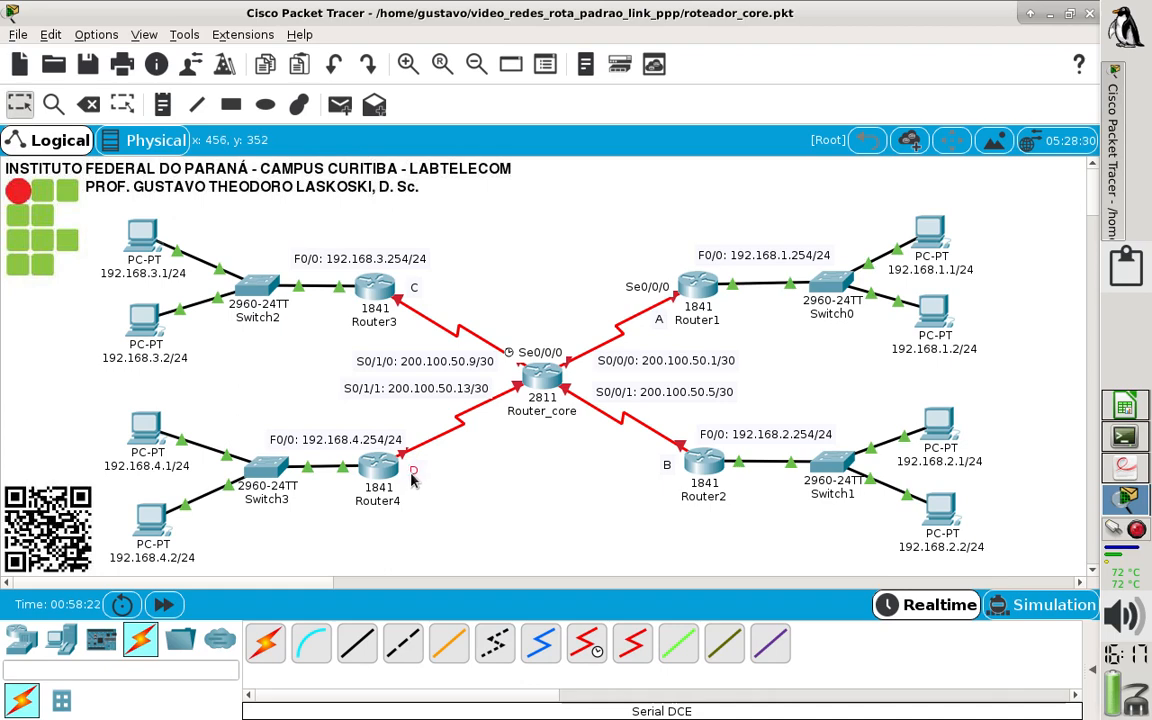
left_click_drag(411, 473, 409, 471)
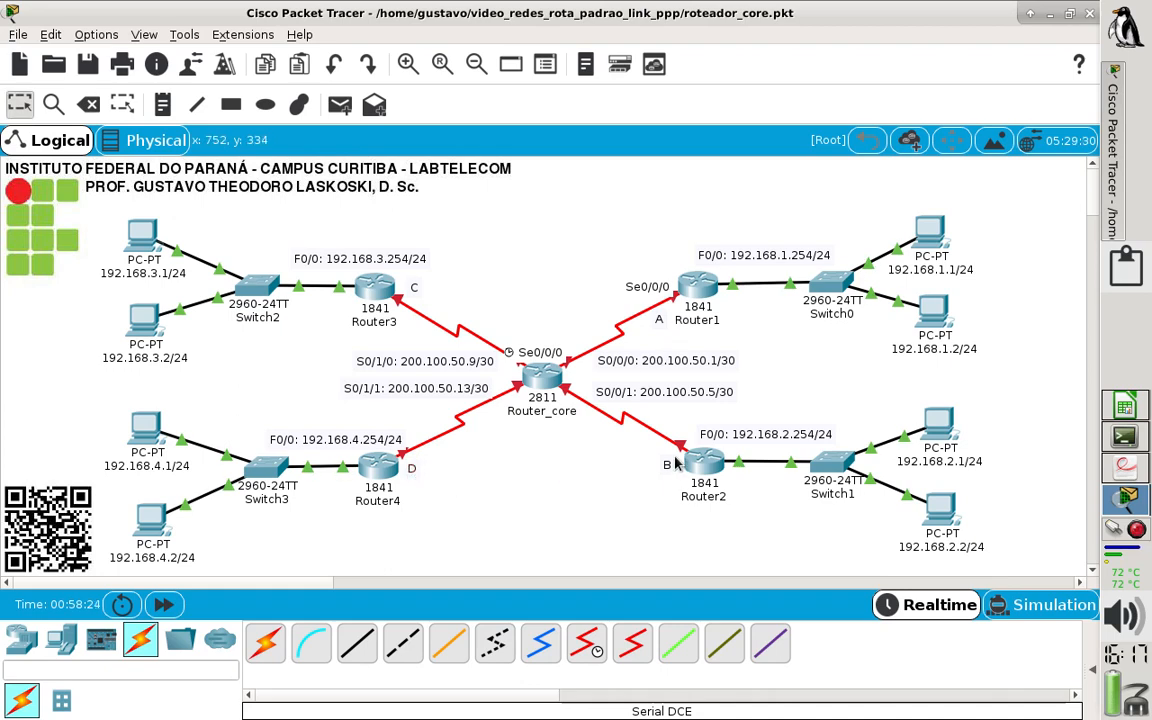
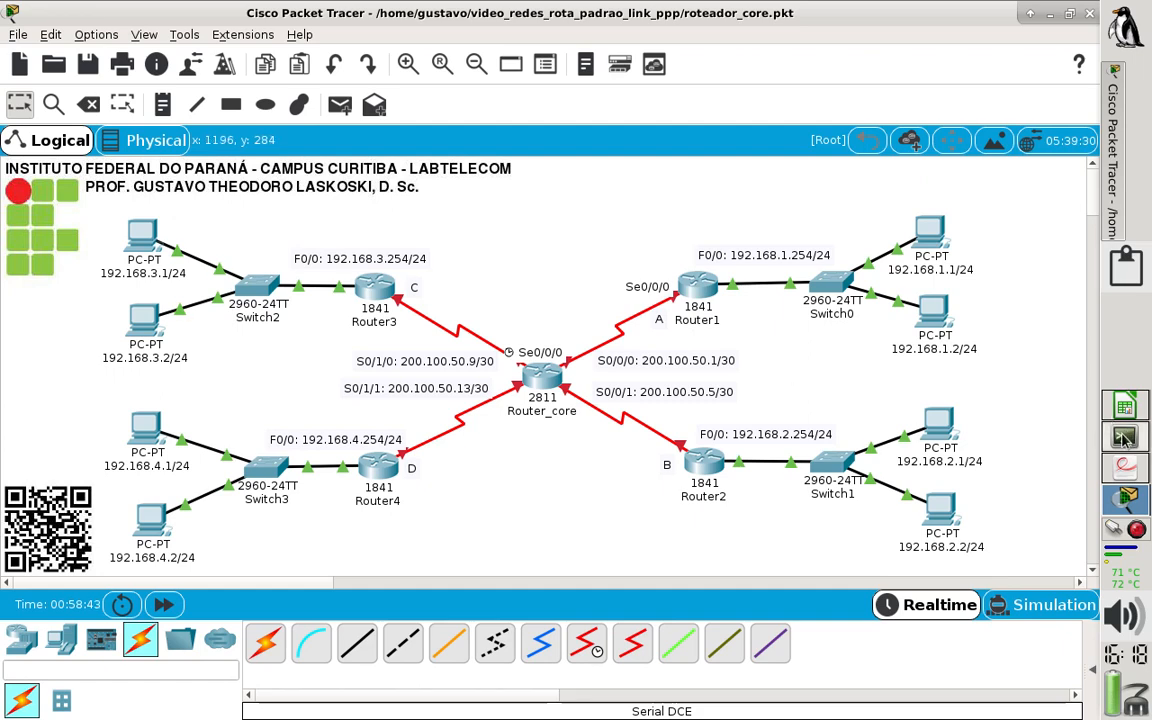
Open Router1's command line interface in a maximized window and start the console session.
left_click(700, 287)
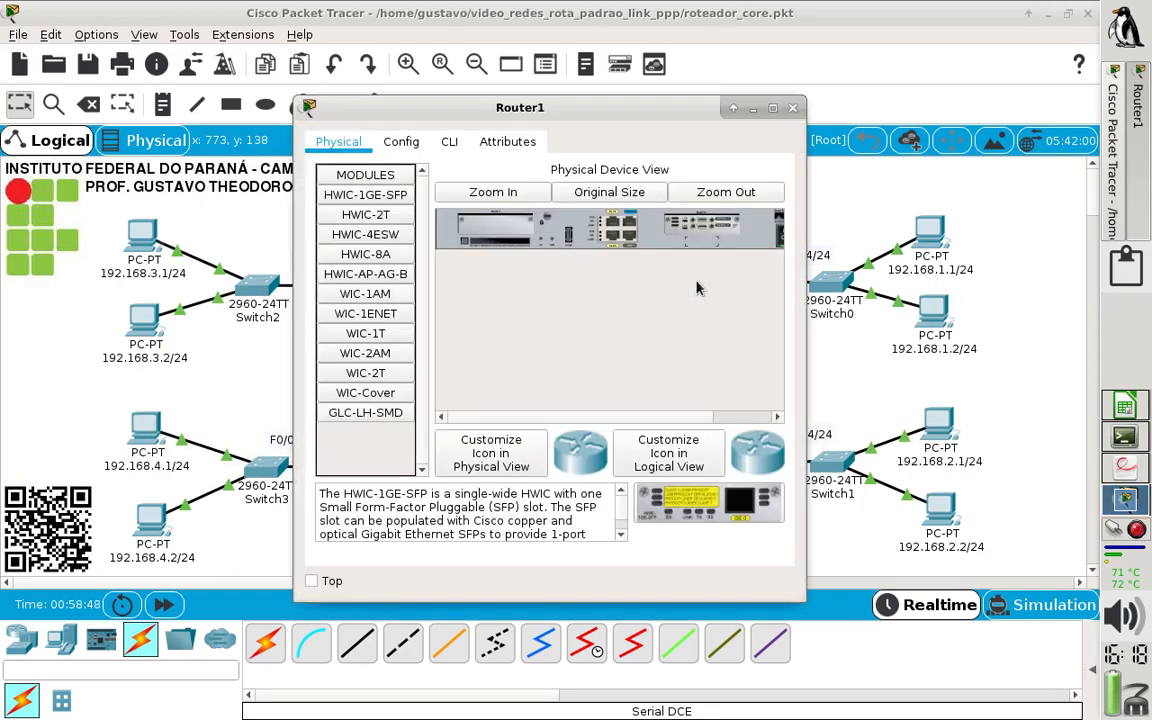
left_click(449, 143)
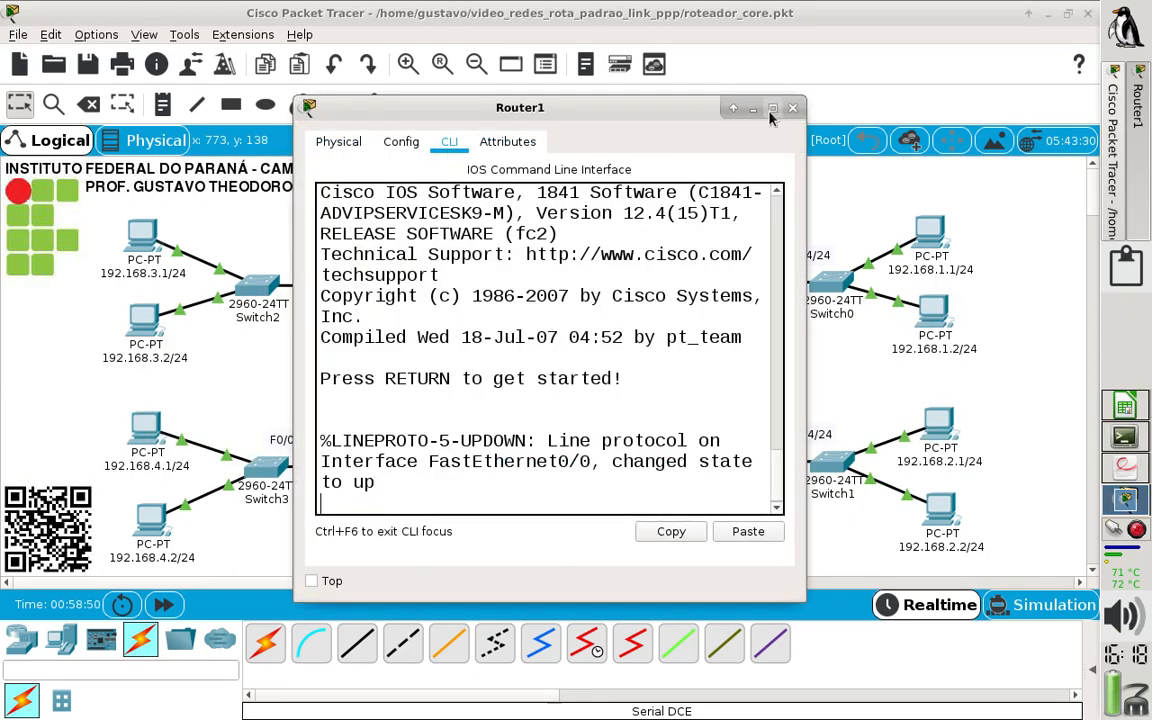
double_click(694, 104)
key("Return")
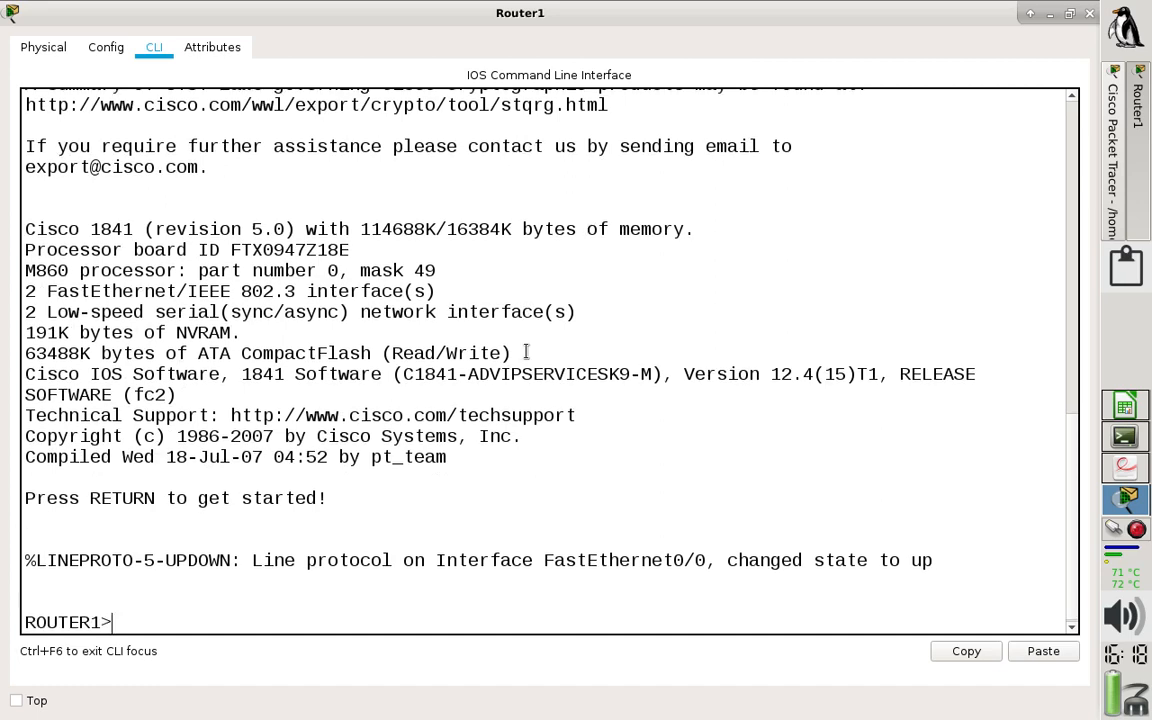
Enter interface configuration for Router1's s0/0/0 using the commands en, conf t and int s0/0/0.
type("en")
key("Return")
type("co")
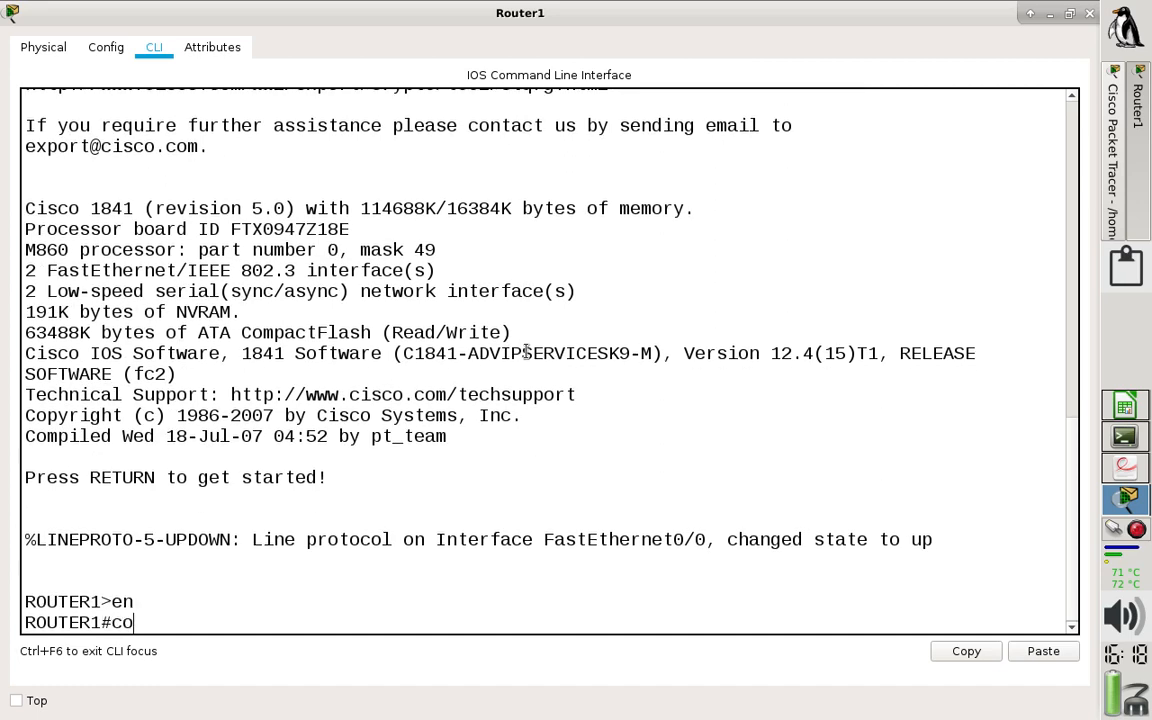
type("nf t")
key("Return")
type("int s")
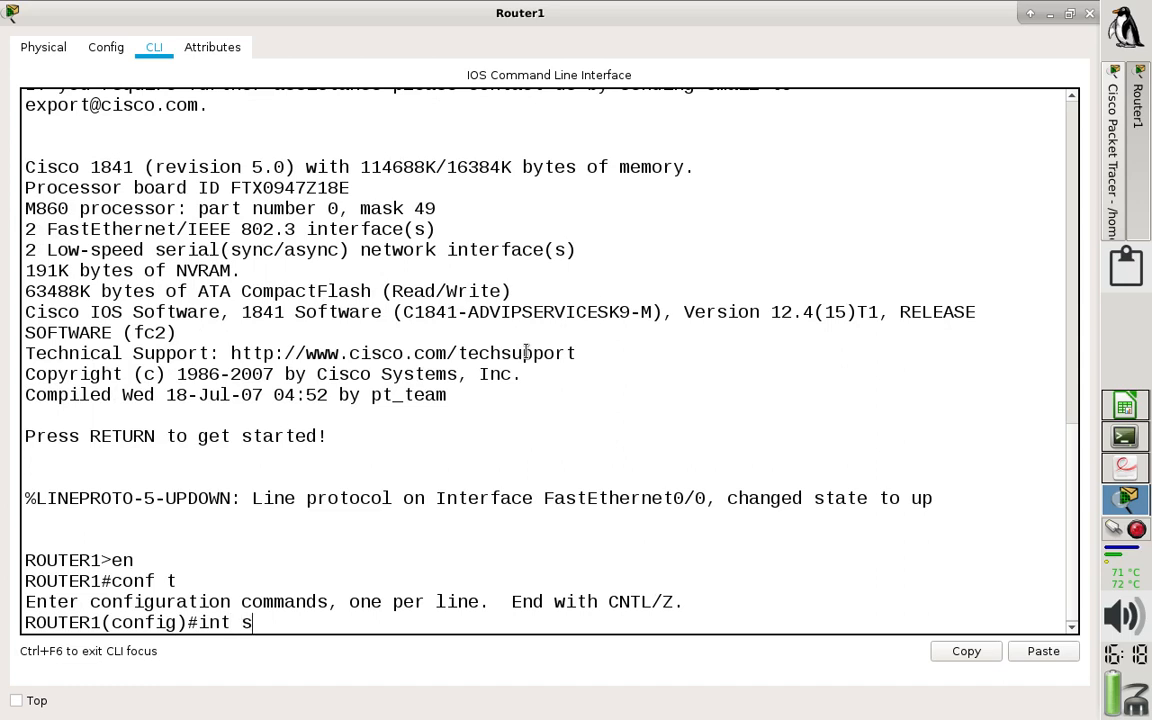
type("0/0/0")
key("Return")
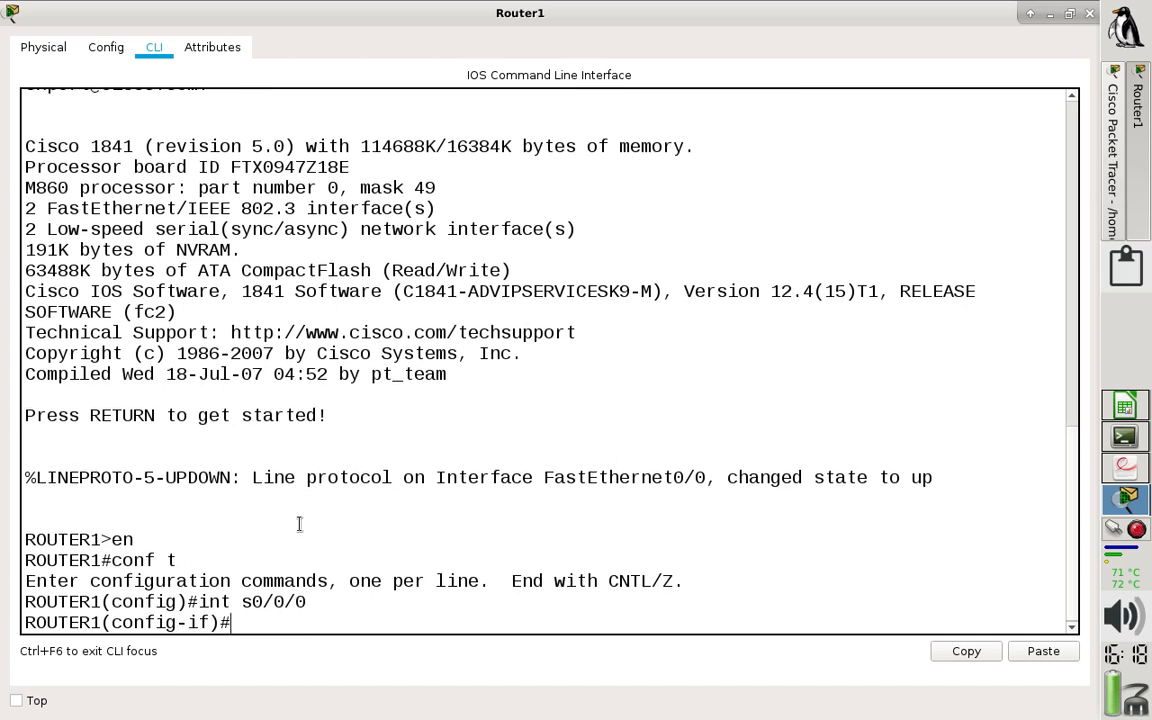
Assign 200.100.50.2 with mask 255.255.255.252 to Router1's s0/0/0, checking address A and the /30 mask in the terminal's notes.txt.
left_click_drag(285, 601, 318, 605)
left_click(279, 621)
type("ip add")
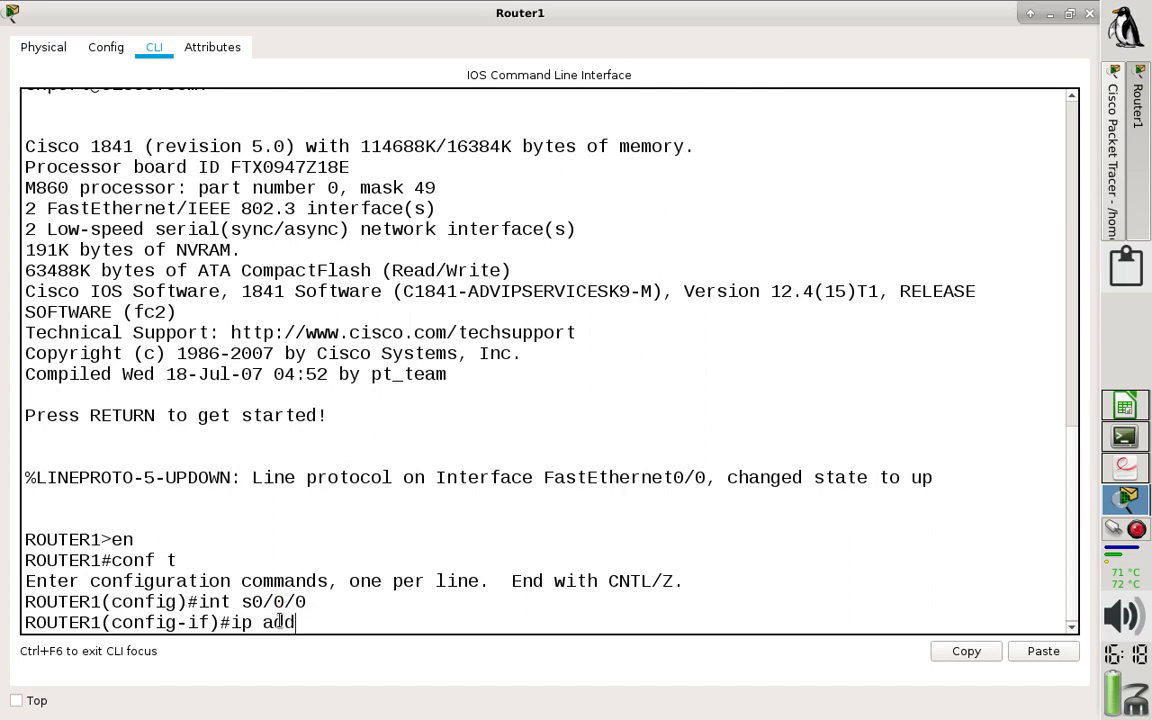
type(" 200.100.50.")
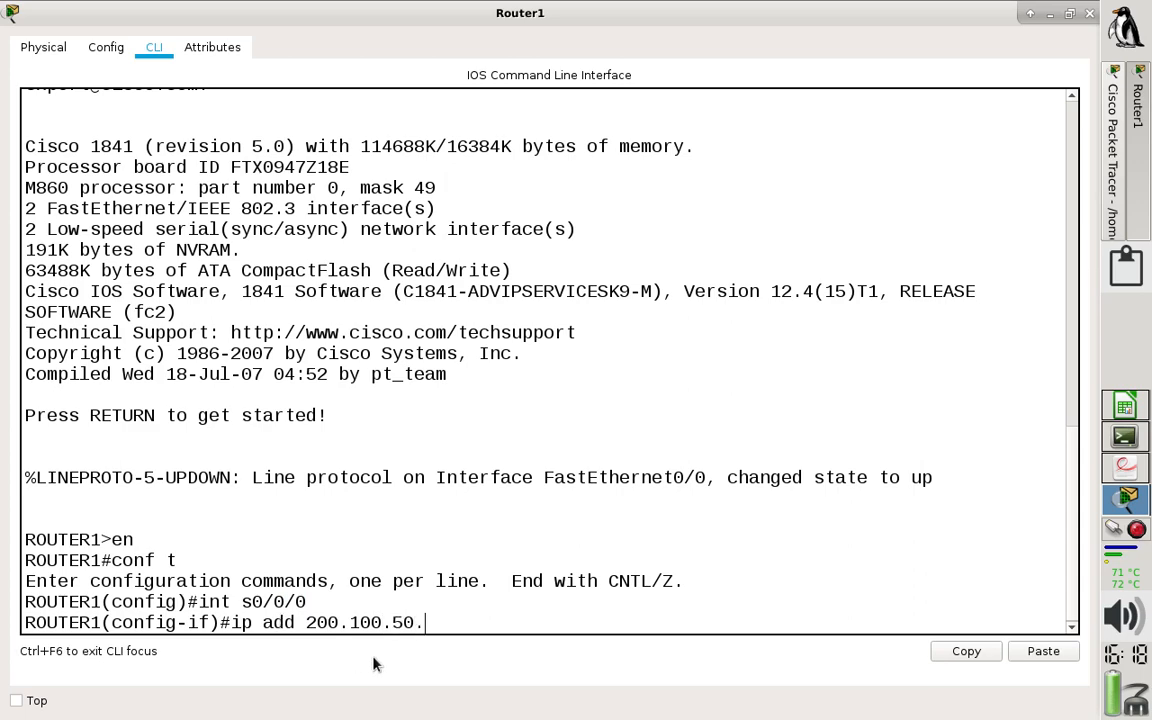
left_click(1122, 440)
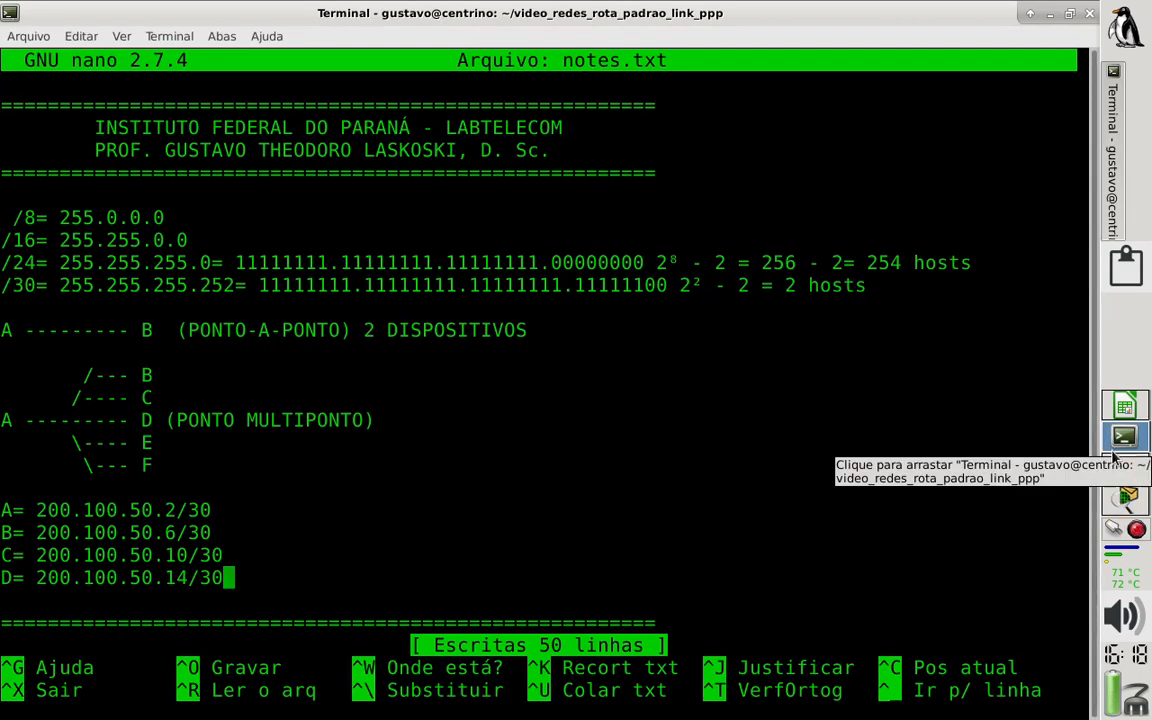
left_click_drag(180, 516, 217, 511)
left_click(194, 513)
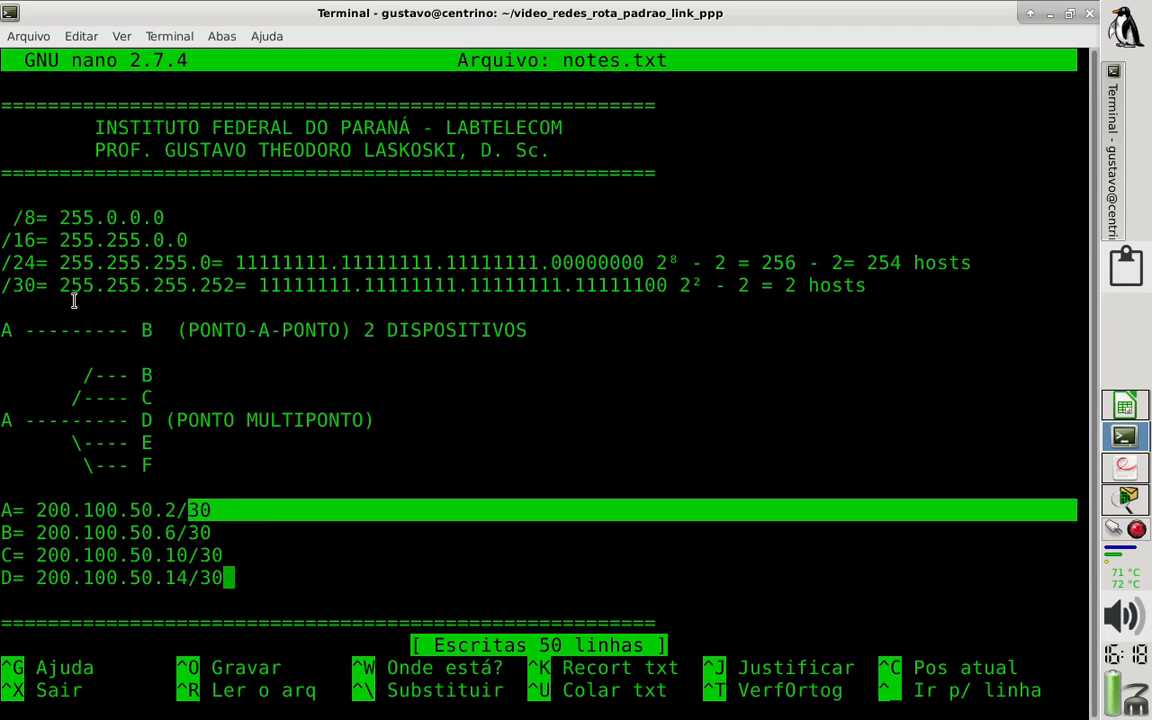
left_click_drag(59, 285, 229, 290)
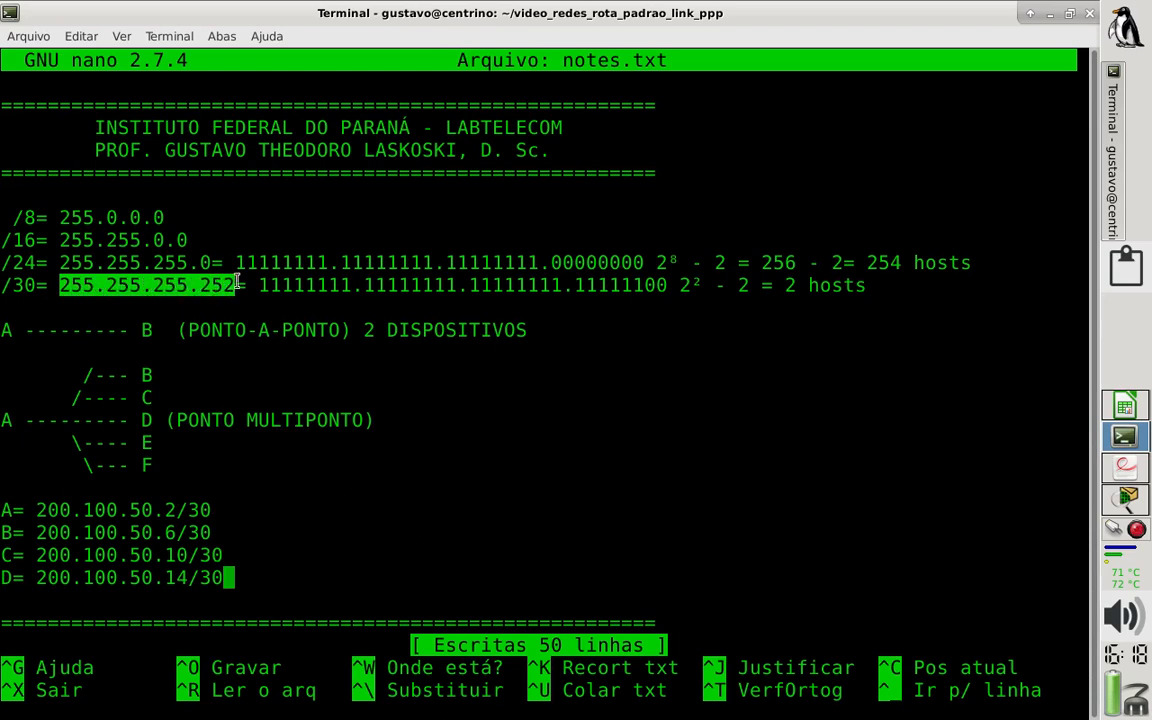
left_click(1118, 501)
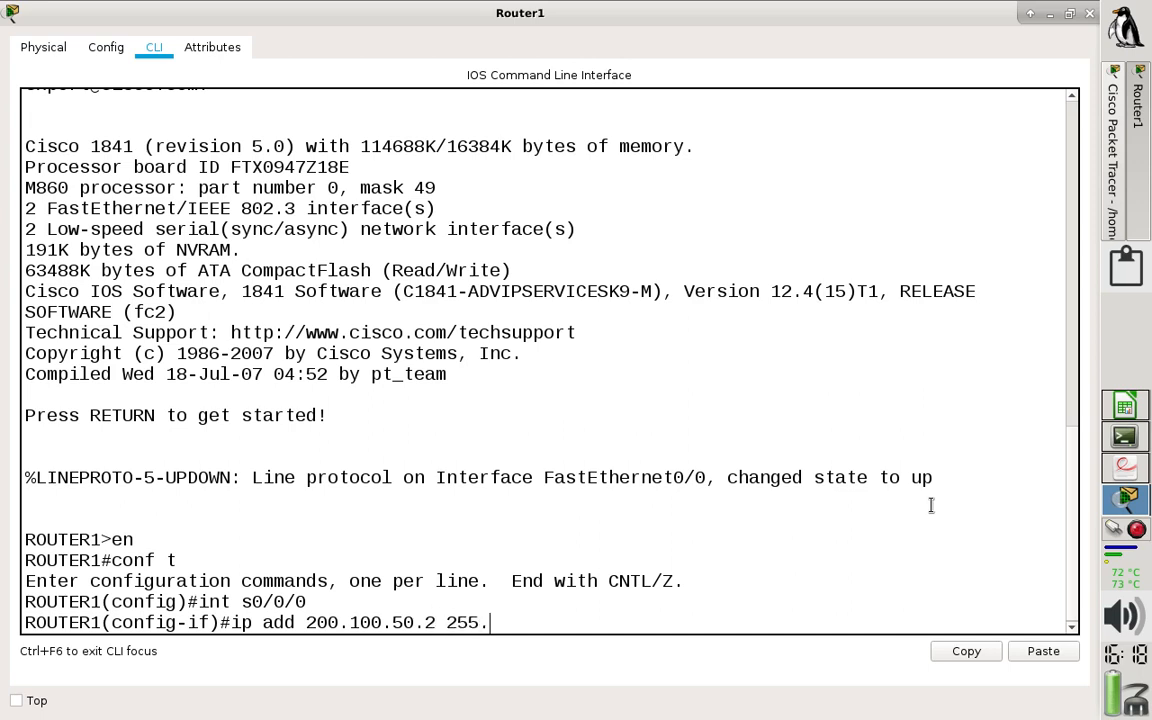
type("55.255.")
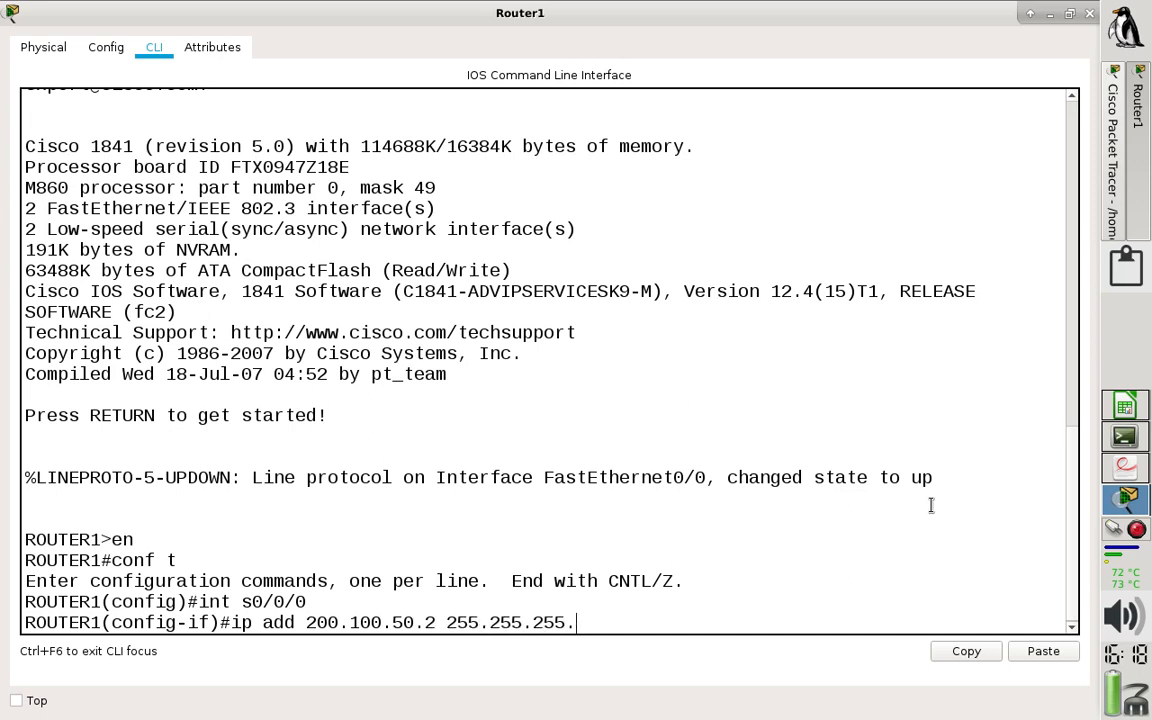
type("252")
key("Return")
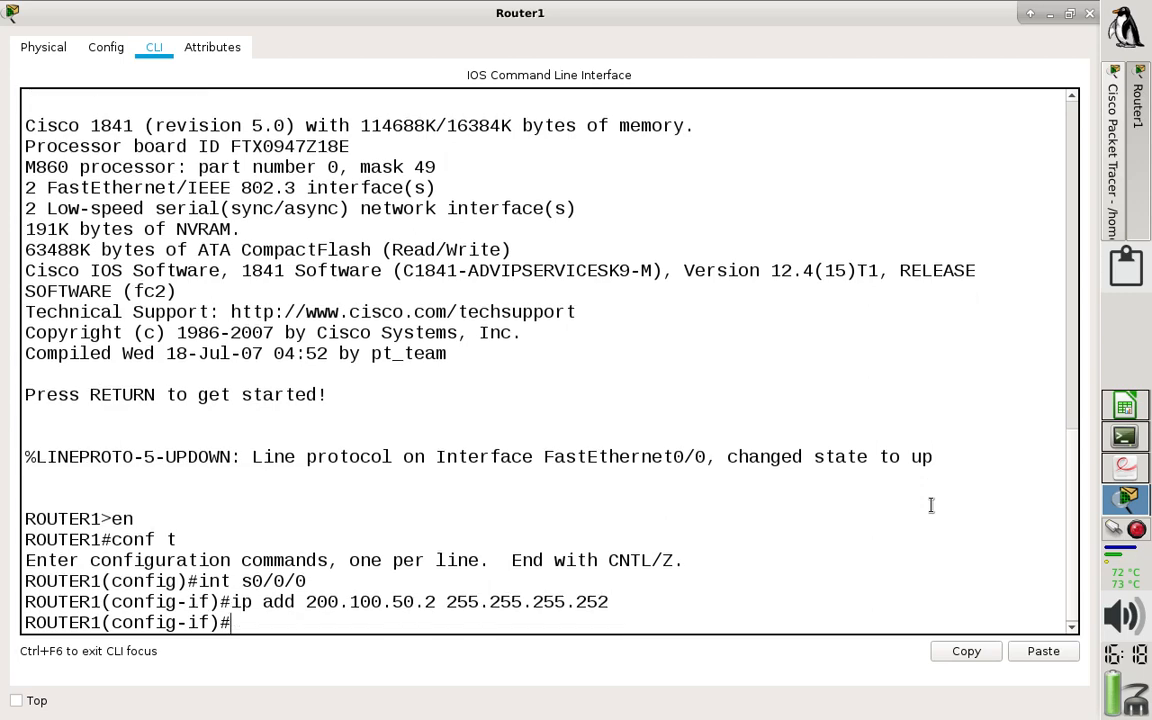
Enable Router1's s0/0/0 interface with the no shut command and review the link status message.
type("no shut")
key("Return")
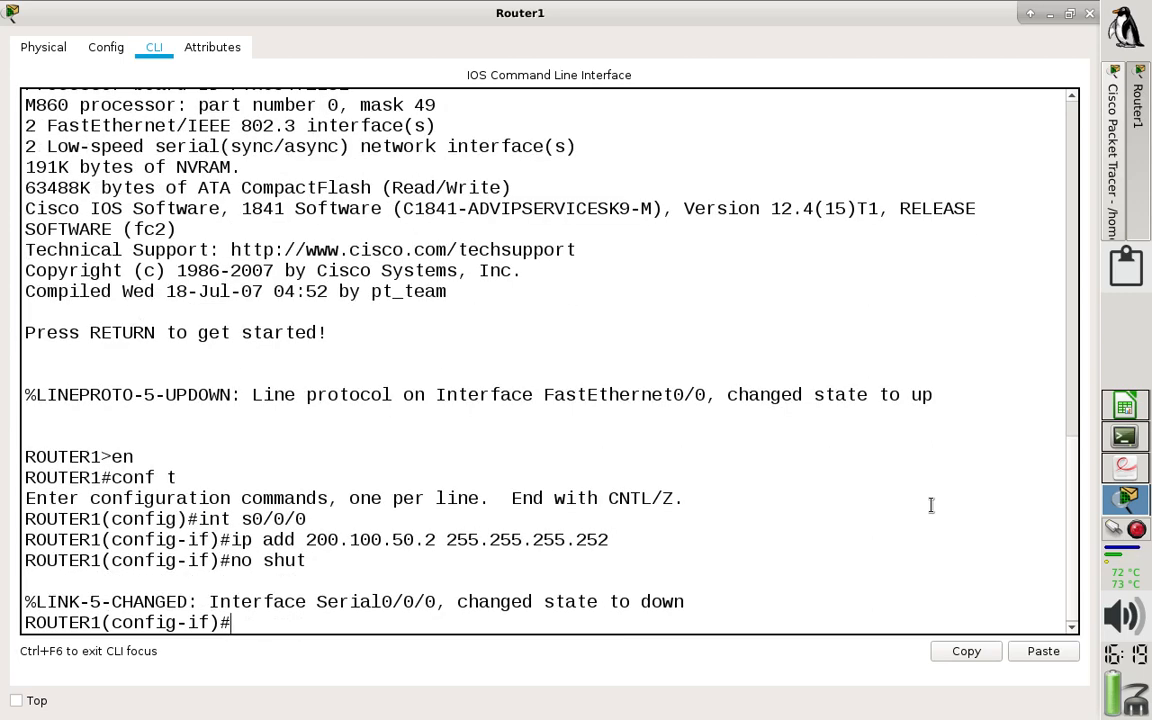
left_click_drag(686, 601, 25, 602)
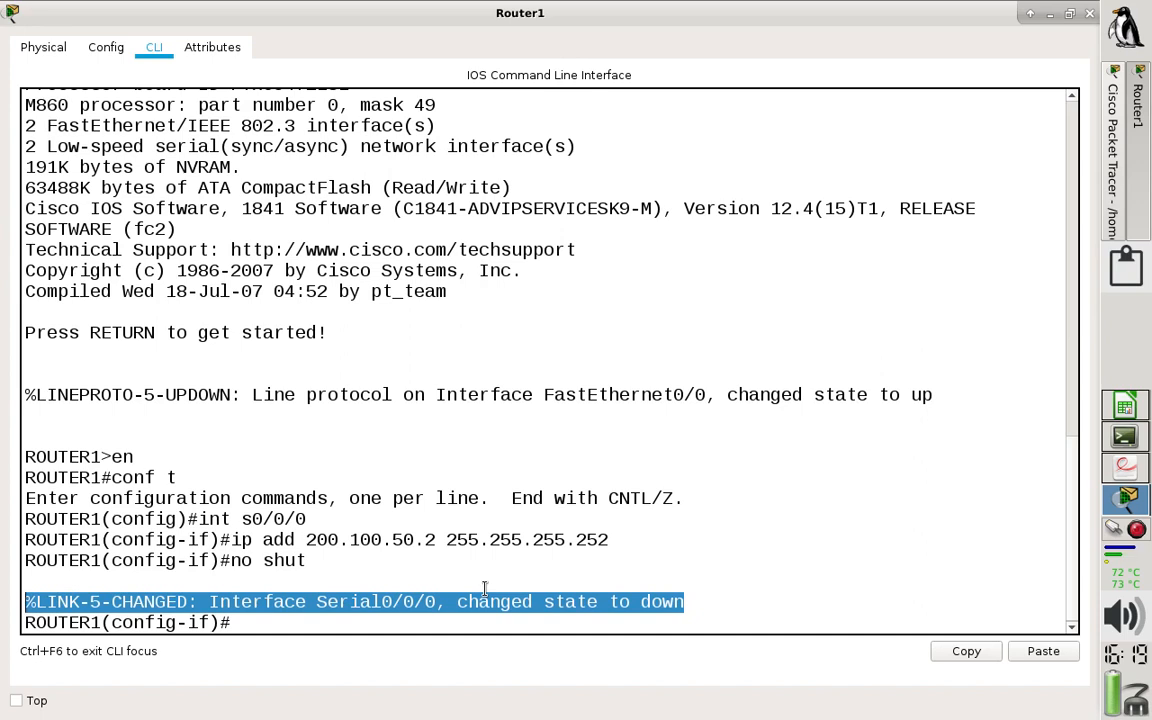
left_click(308, 627)
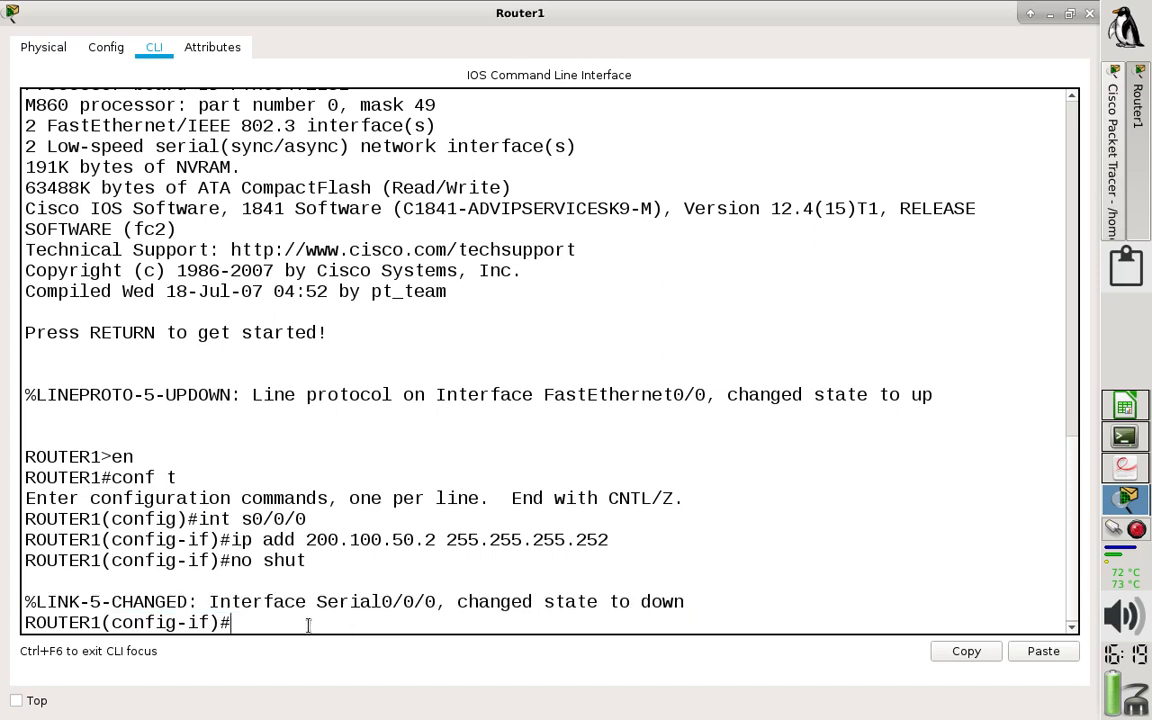
Try to set the clock rate of Router1's s0/0/0 to 2000000 and read the router's response.
type("clock ra")
key("Tab")
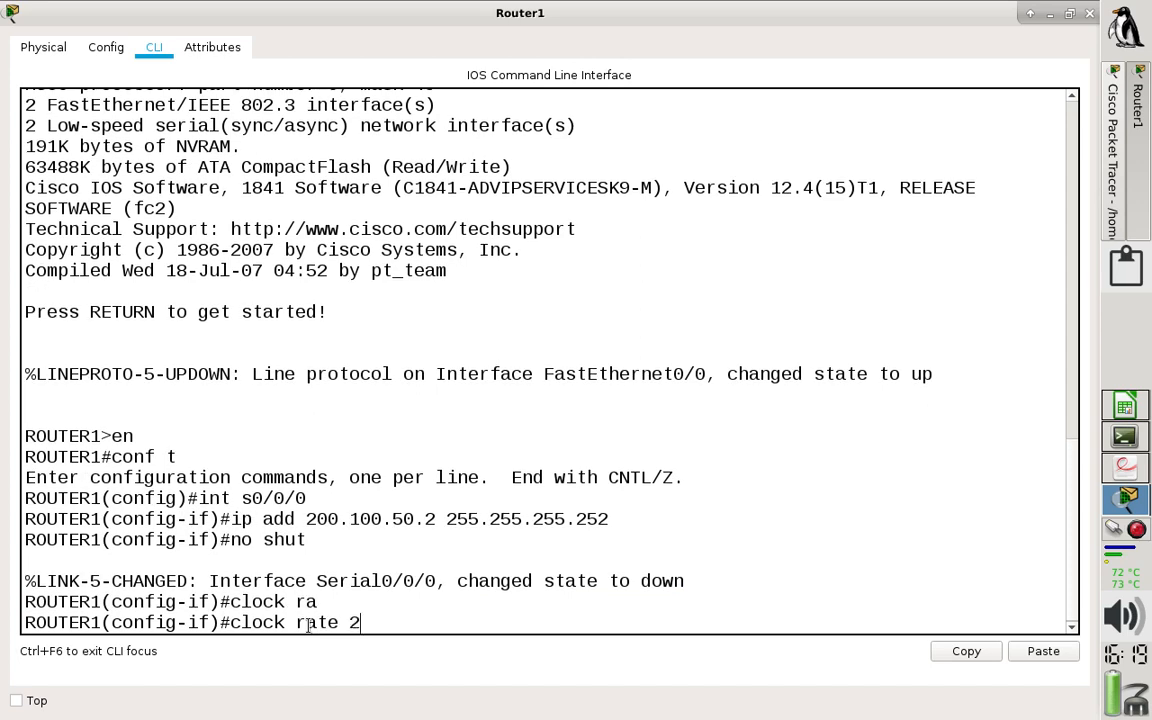
type("2000000")
key("Return")
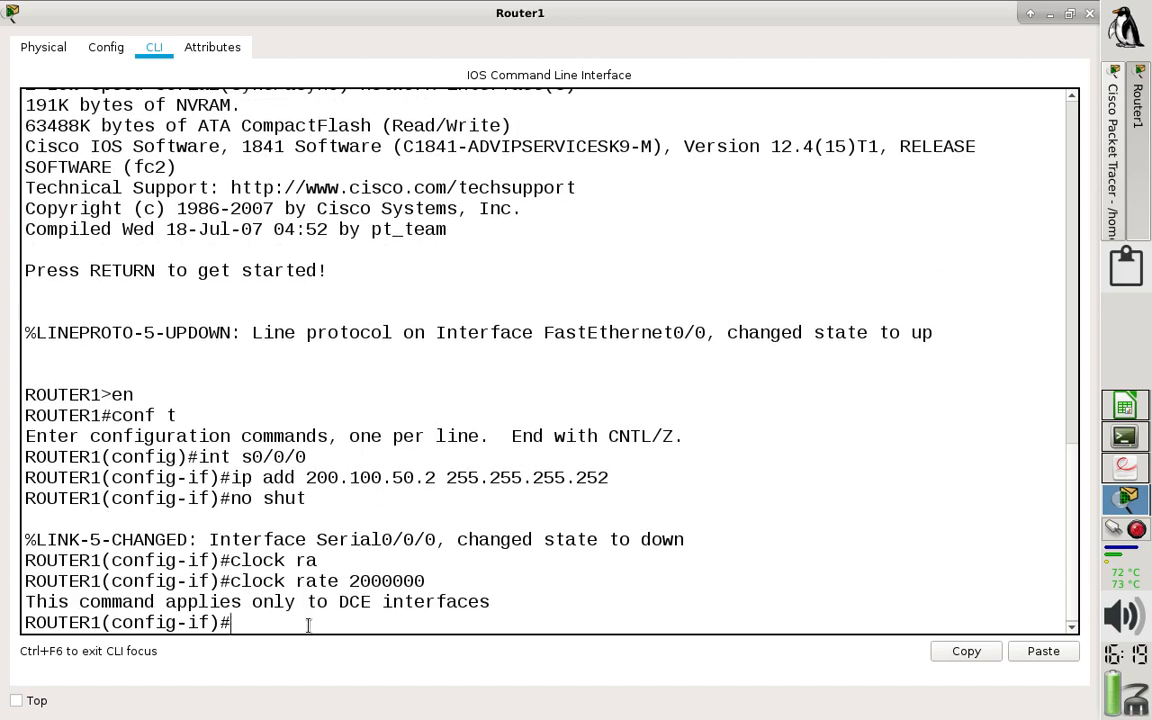
left_click_drag(489, 602, 3, 603)
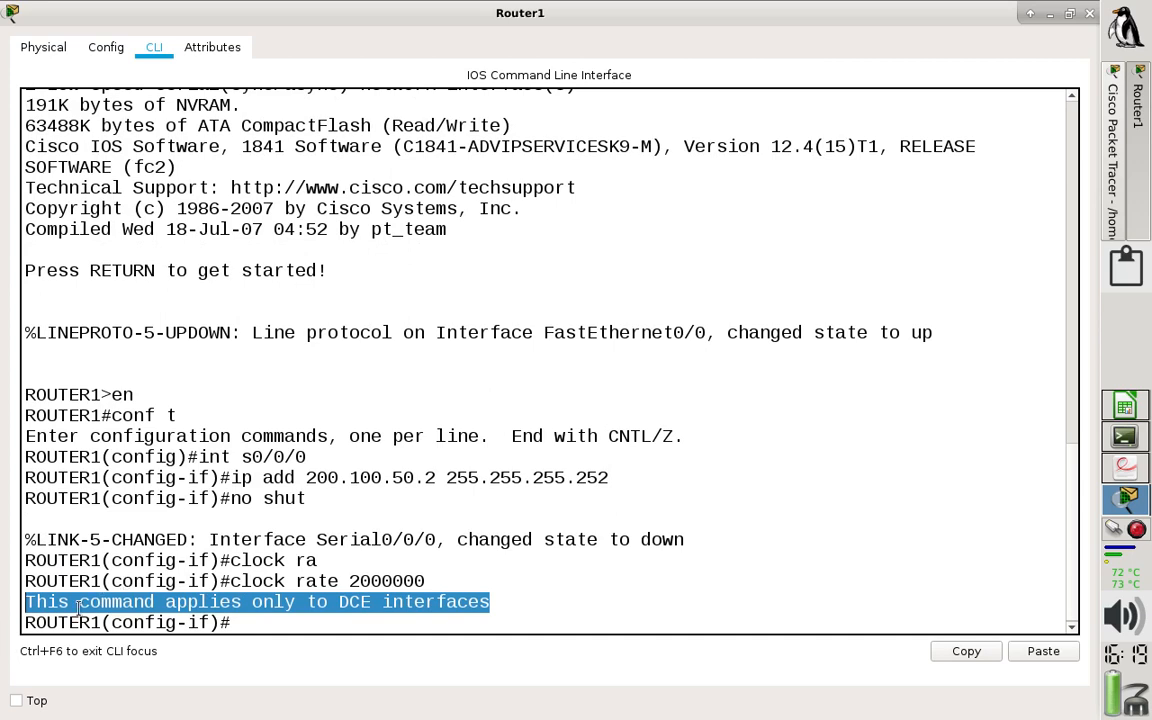
left_click(288, 621)
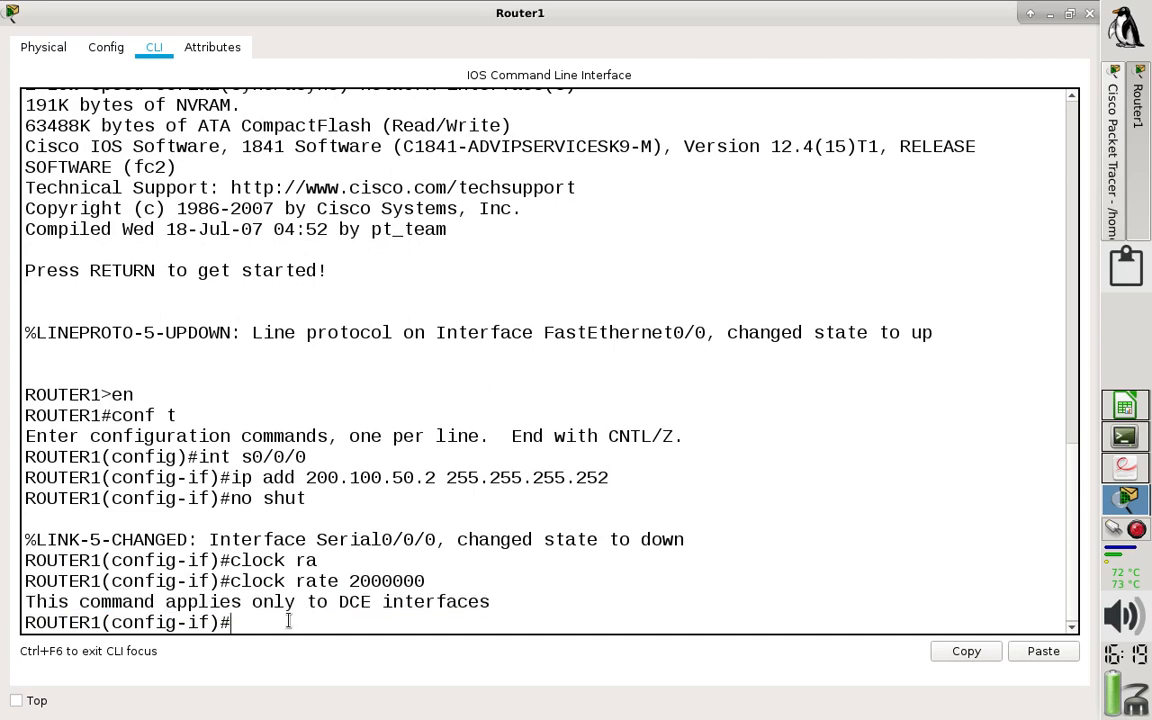
Save Router1's configuration with the do wr command and close its window.
type("do wr")
key("Return")
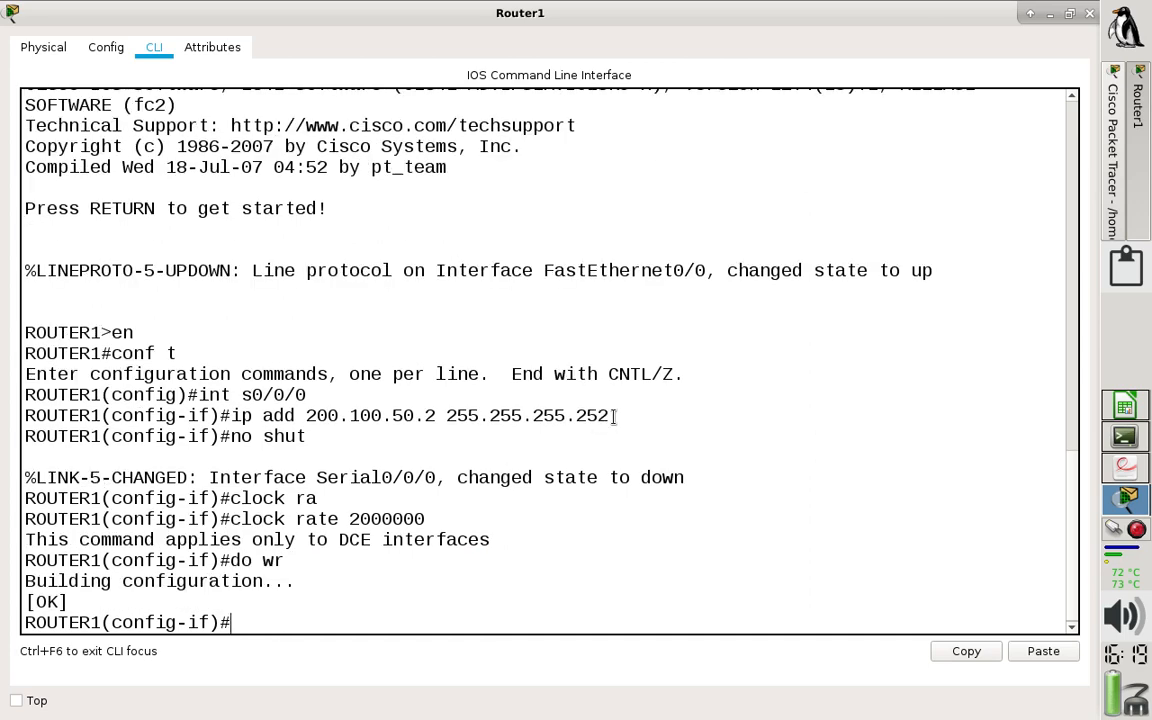
left_click(1091, 15)
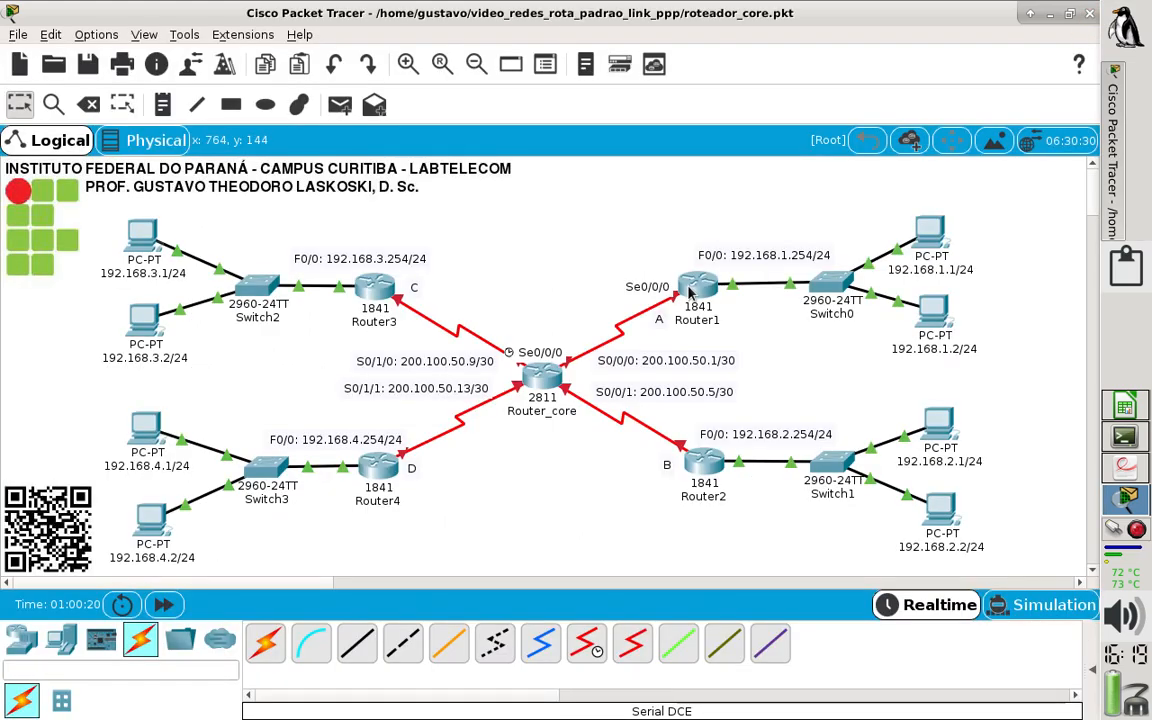
Check address B in the terminal's notes.txt, and start a console session in Router2's maximized command line interface back in Packet Tracer.
mouse_move(689, 291)
mouse_move(705, 466)
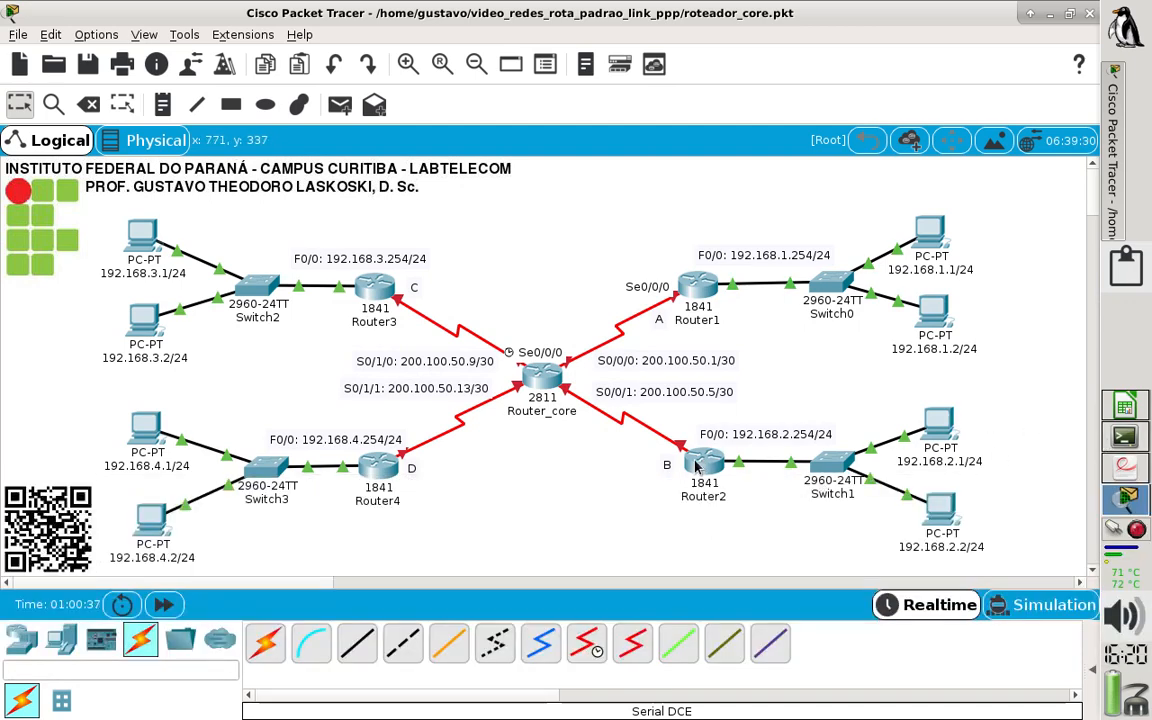
key("alt+Tab")
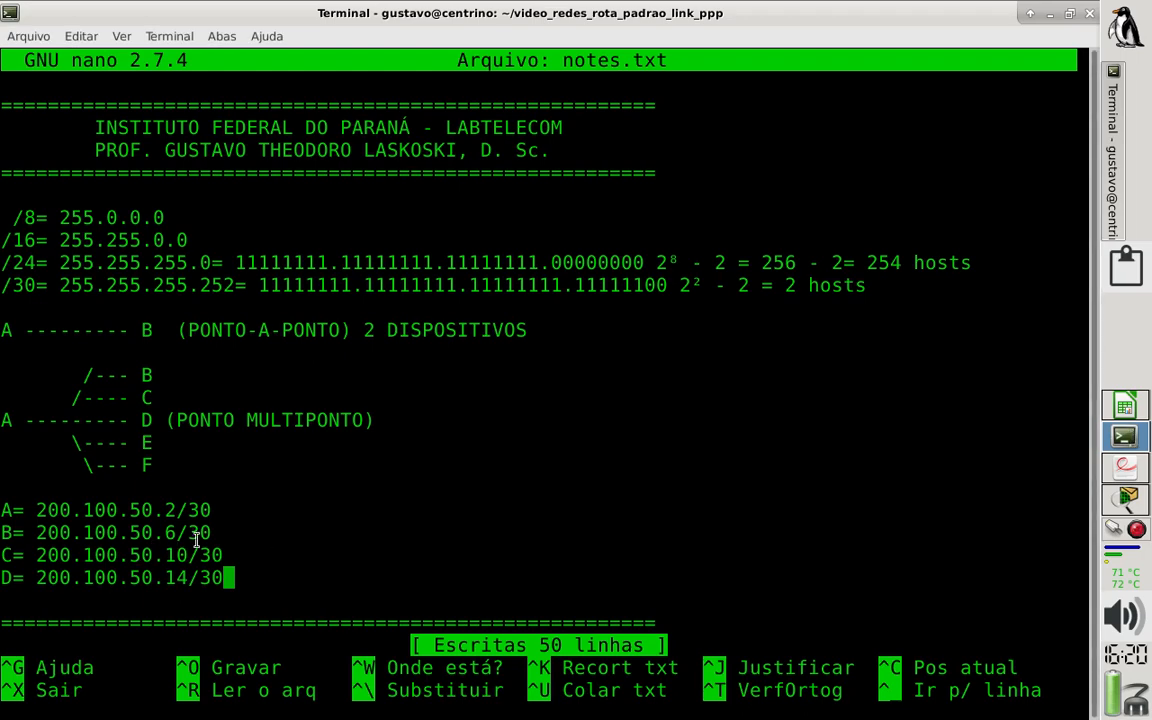
left_click_drag(197, 540, 3, 535)
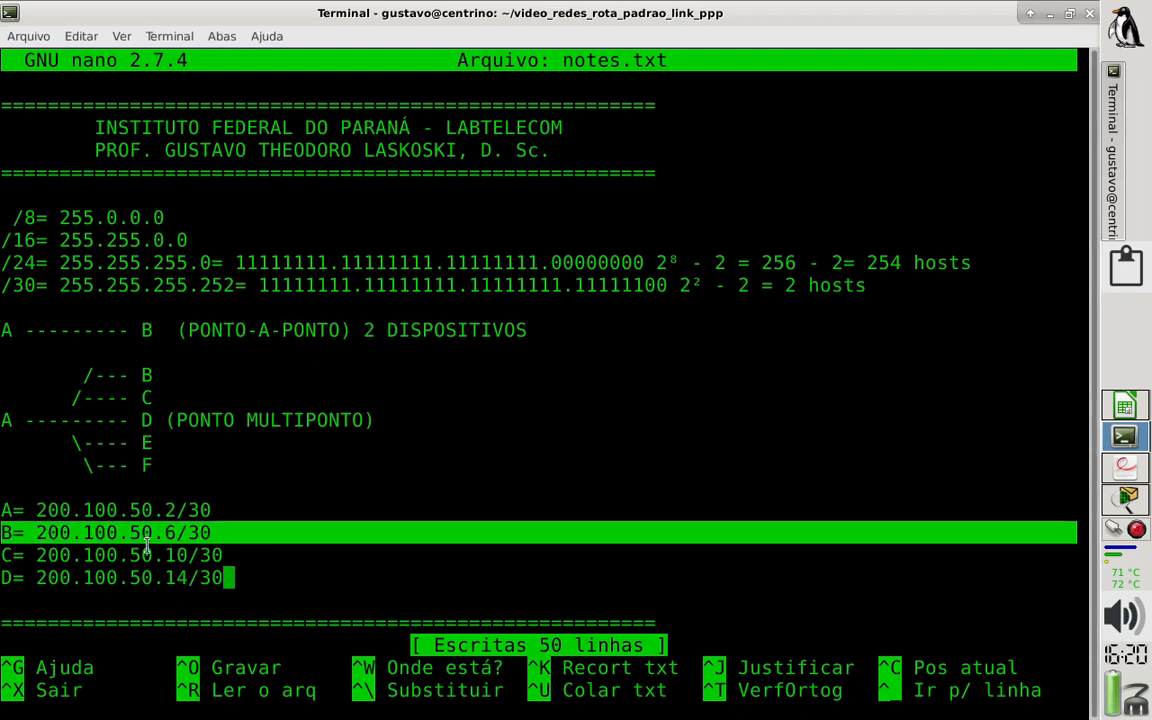
left_click(1130, 500)
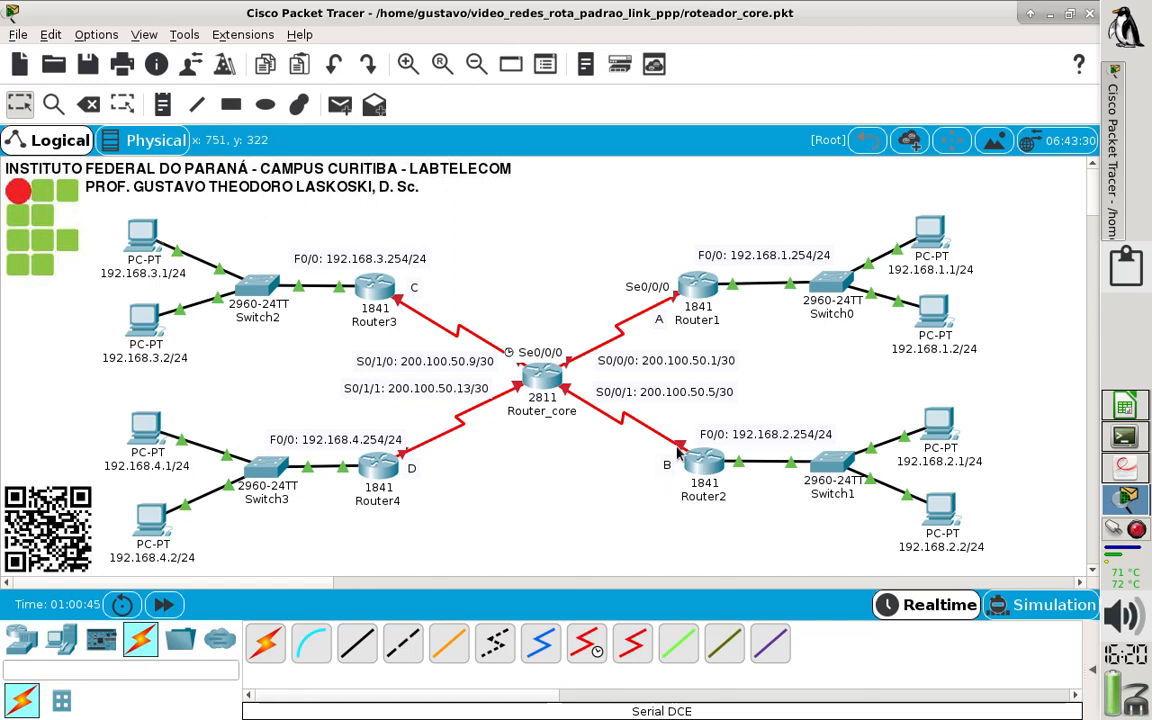
left_click(703, 466)
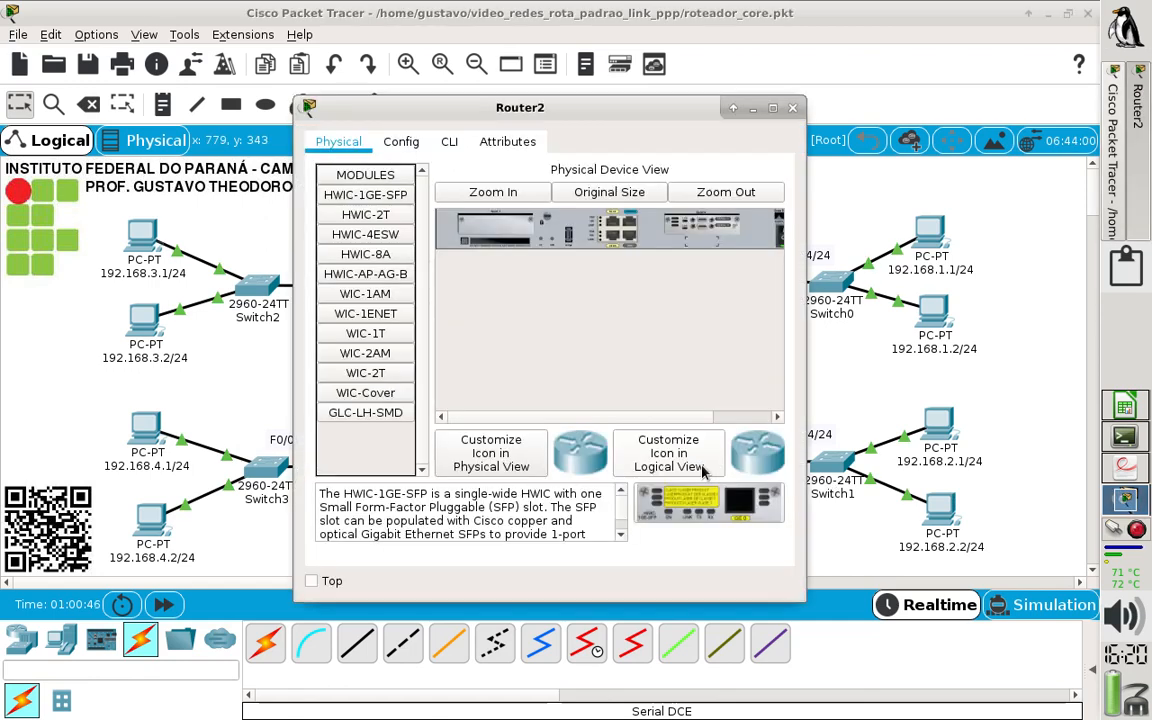
left_click(449, 141)
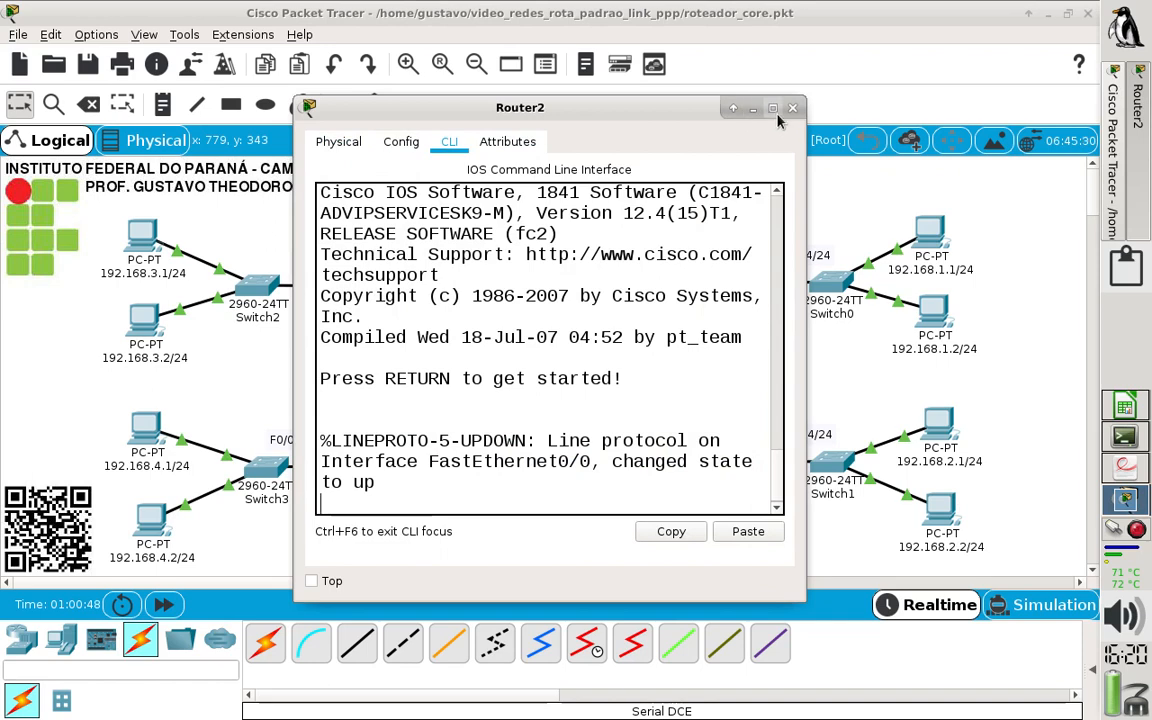
double_click(699, 103)
key("Return")
Enter interface configuration for Router2's s0/0/0 using the commands en, conf t and int s0/0/0.
type("en")
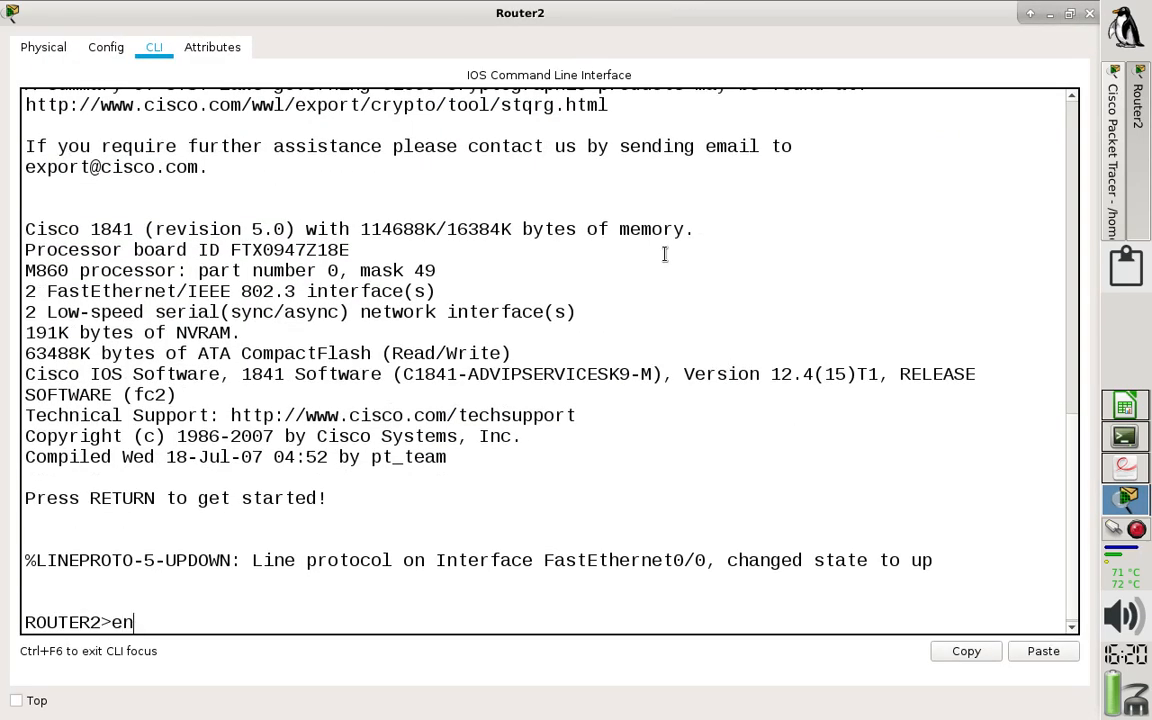
key("Return")
type("conf")
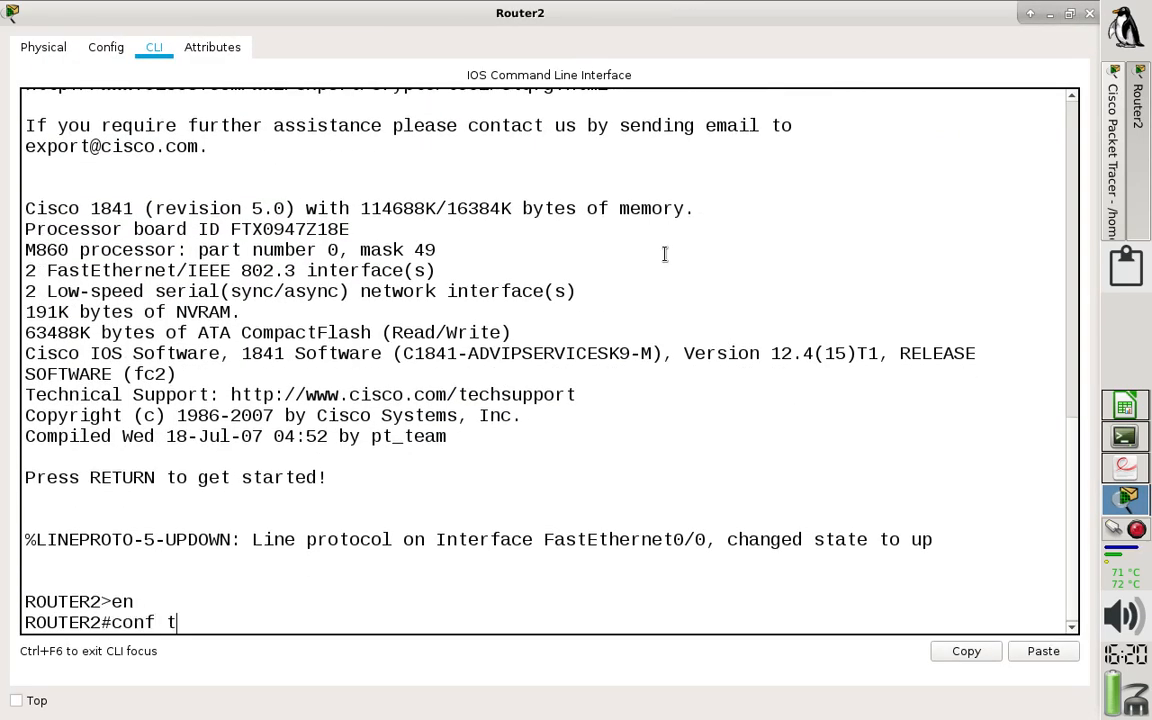
type(" t")
key("Return")
type("int s")
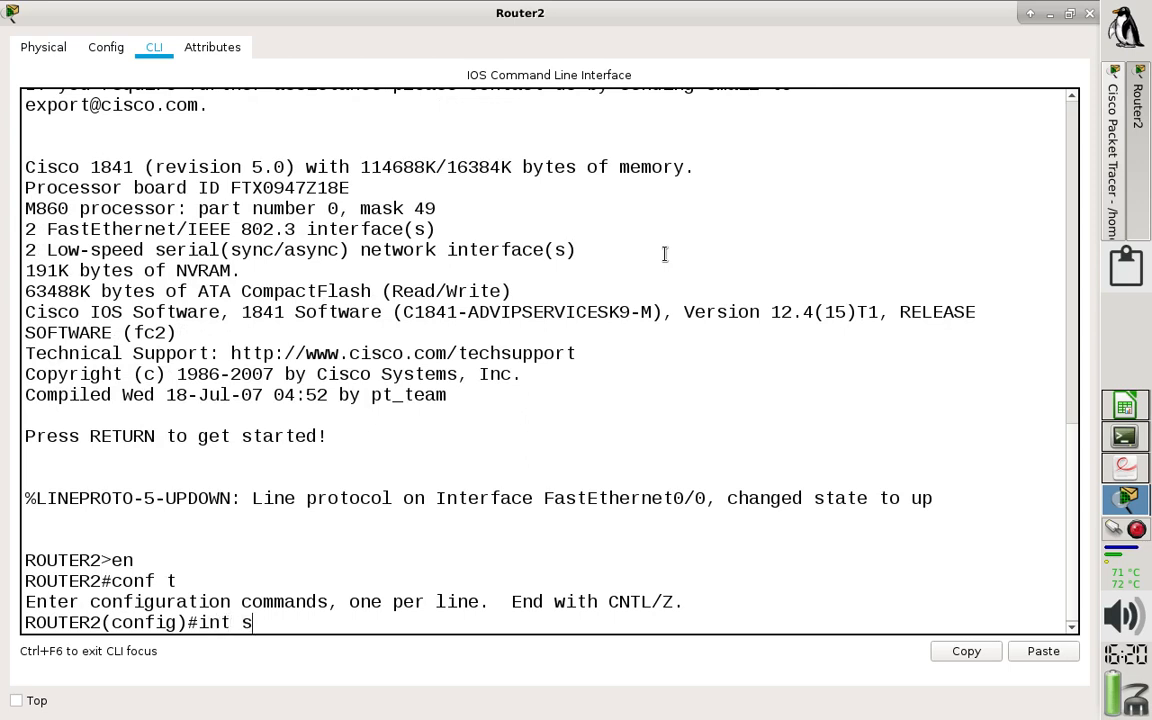
type("0/0/0")
key("Return")
Assign the IP address 200.100.50.6 with mask 255.255.255.252 to Router2's s0/0/0 interface.
type("ig-if)#i")
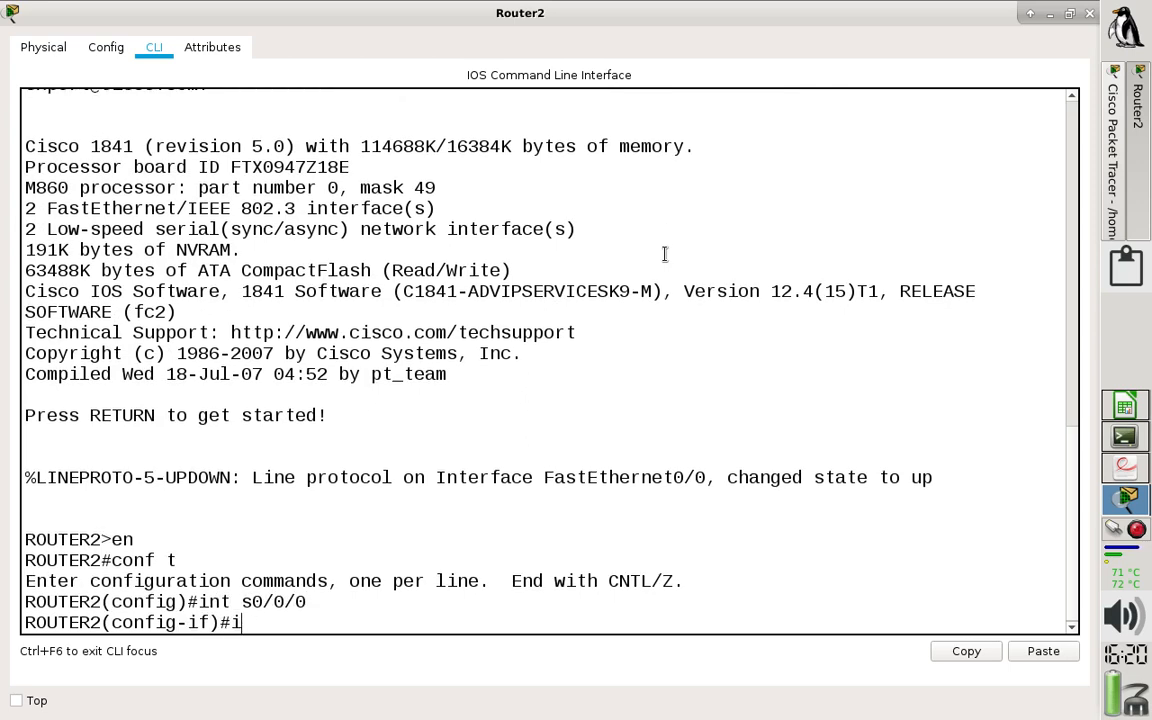
type("p add 20")
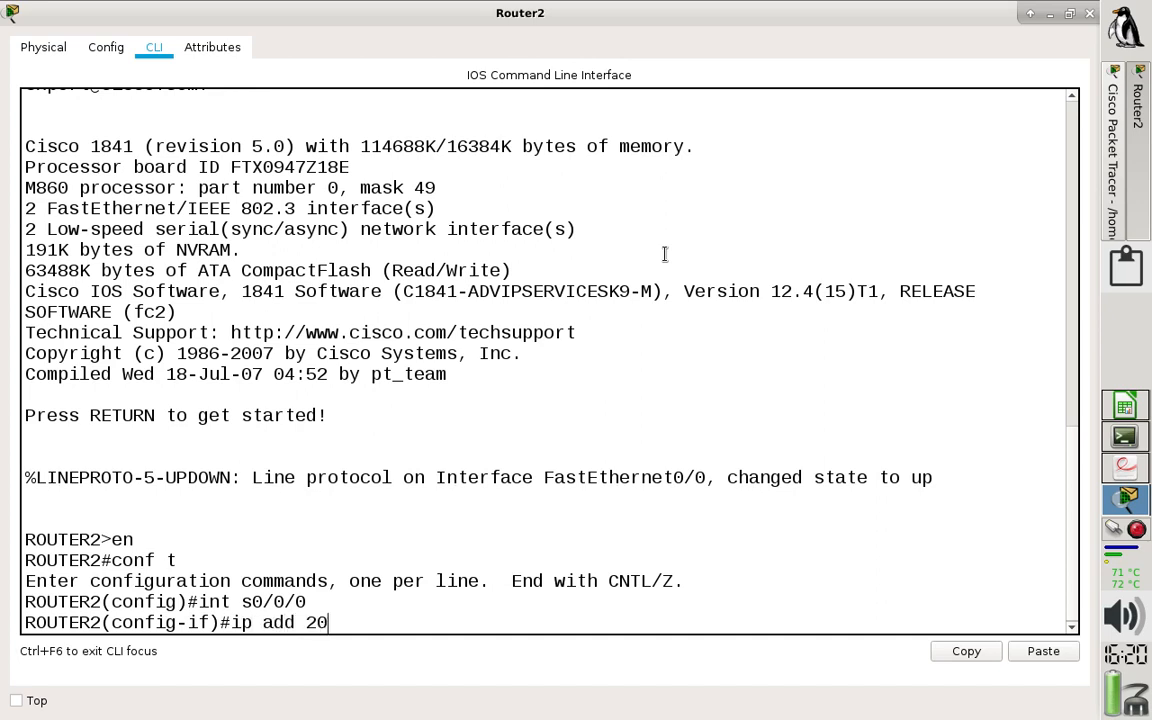
type("0.100.50")
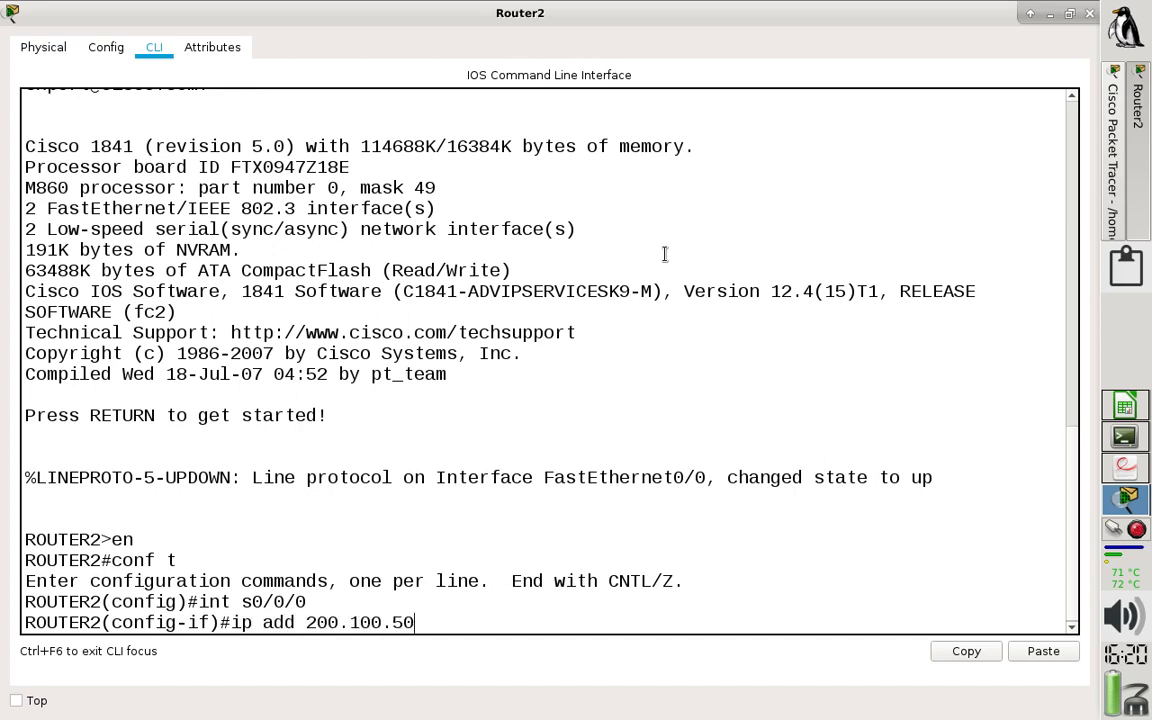
type(".6 255.255.255.25")
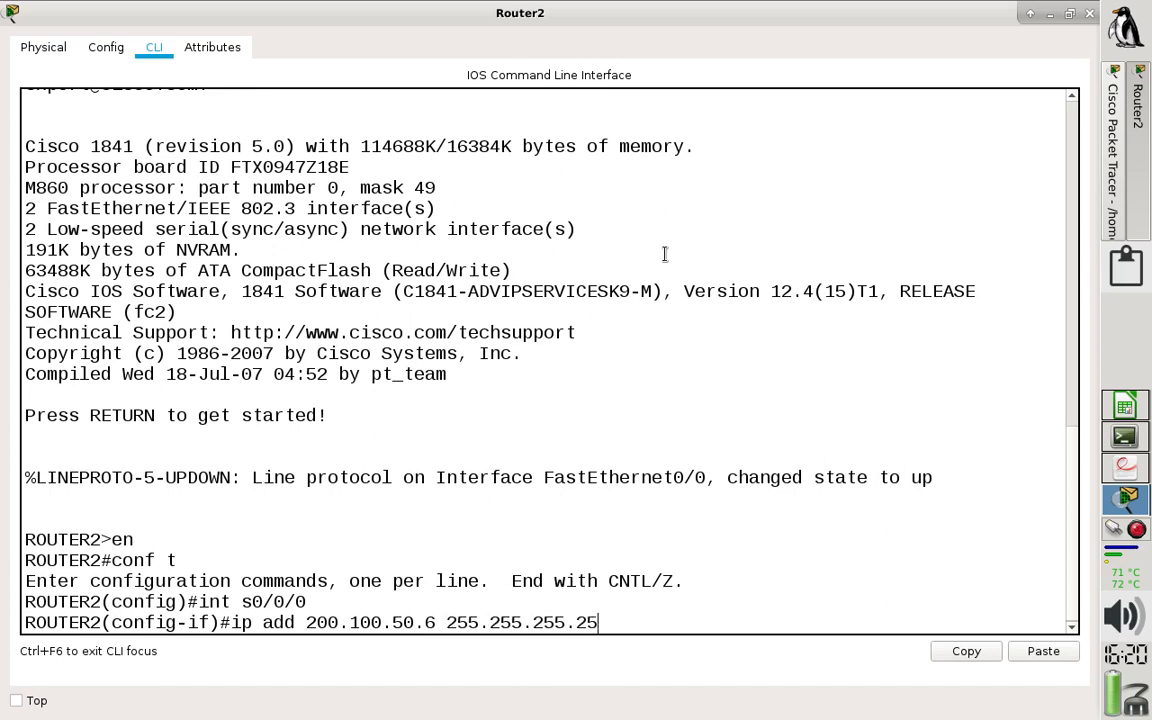
type("2")
left_click_drag(575, 622, 612, 625)
left_click(625, 625)
key("Return")
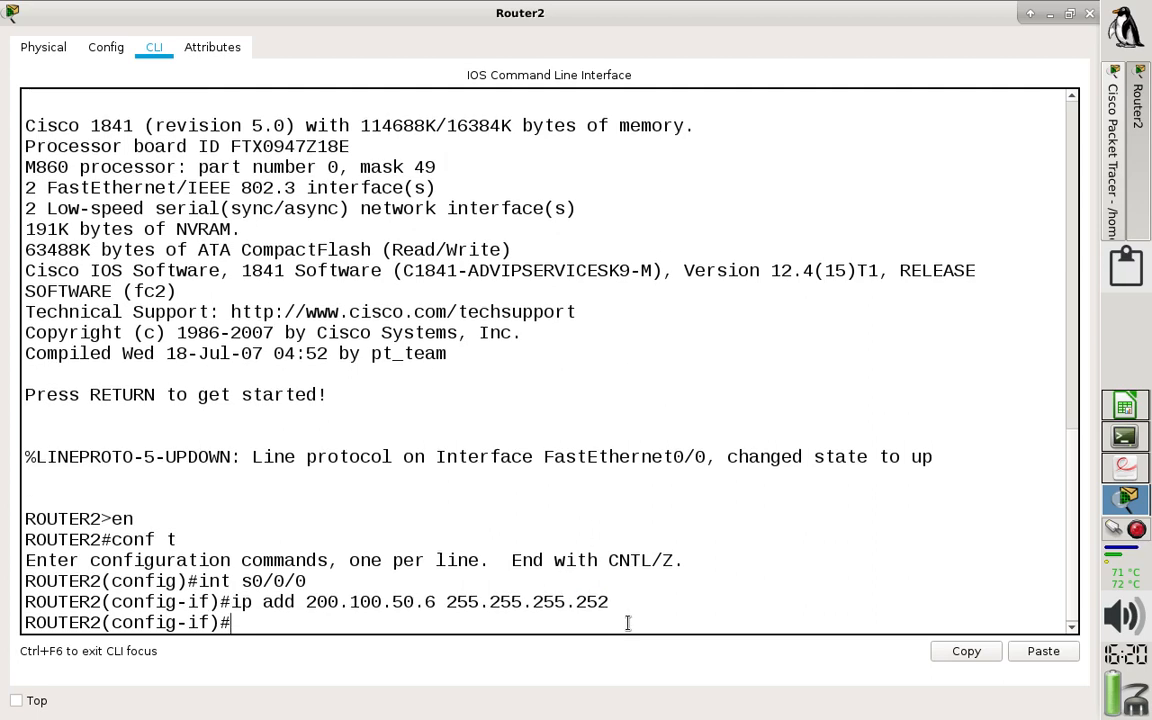
Enable Router2's s0/0/0 with no shut and save the configuration with do wr, closing the router window.
type("no shut")
key("Return")
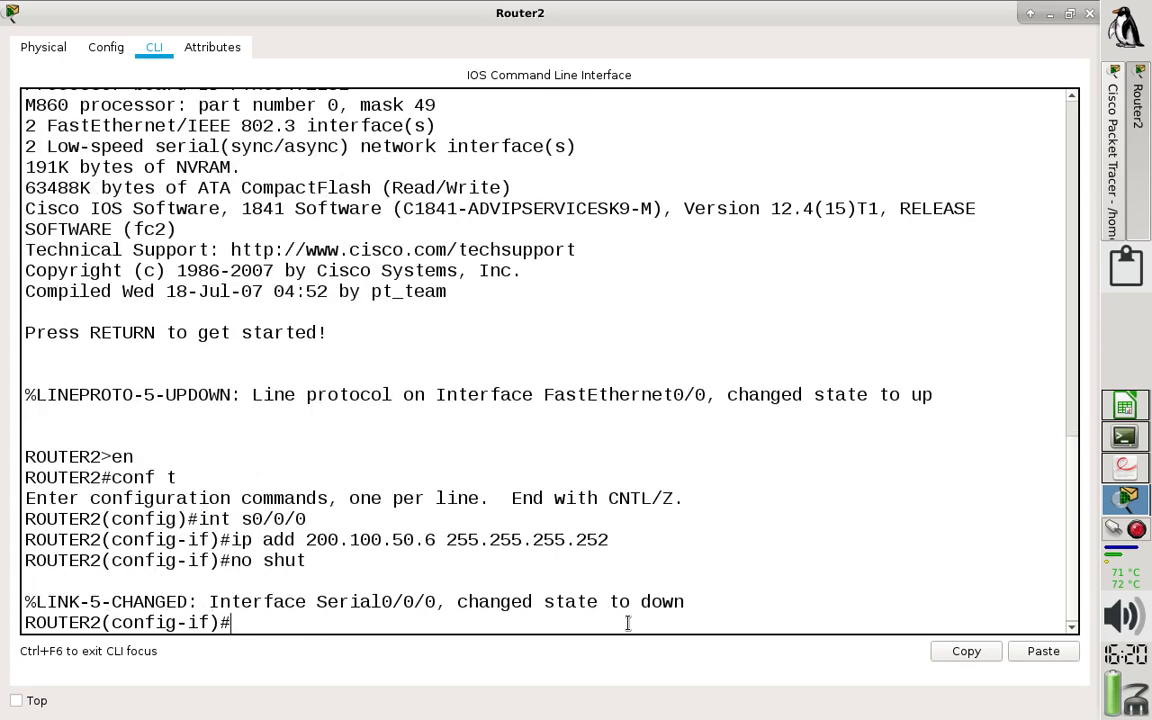
type("do wr")
key("Return")
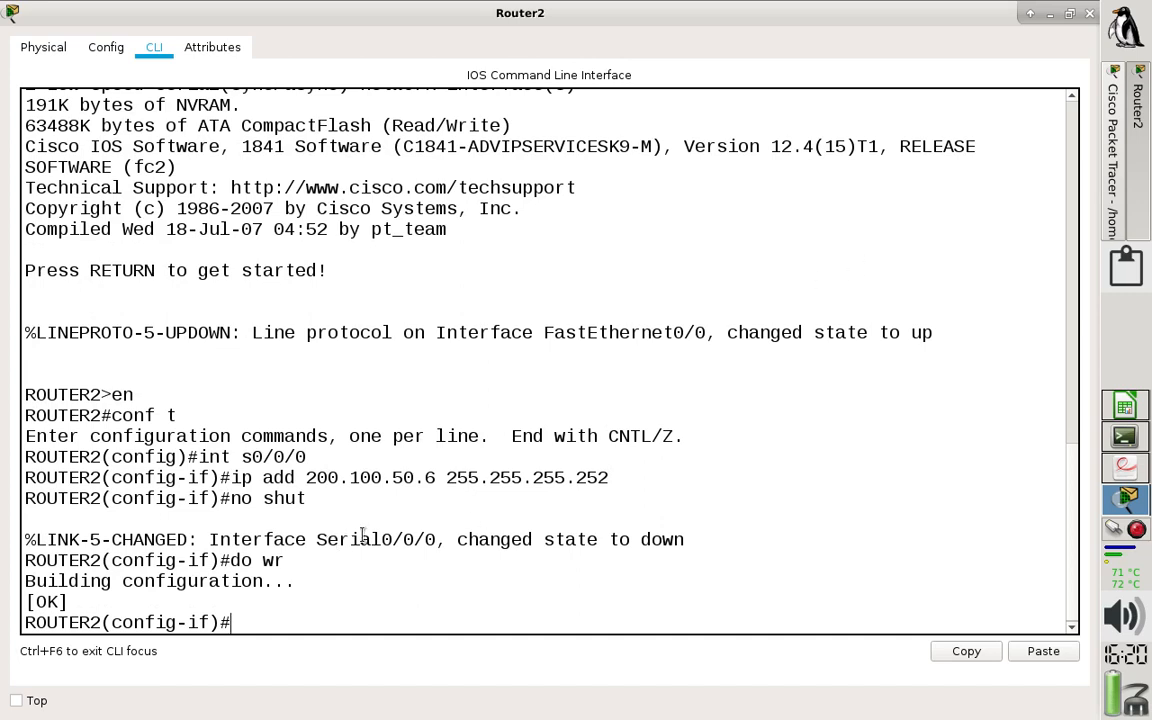
left_click(1090, 19)
scroll(490, 400, "down", 3)
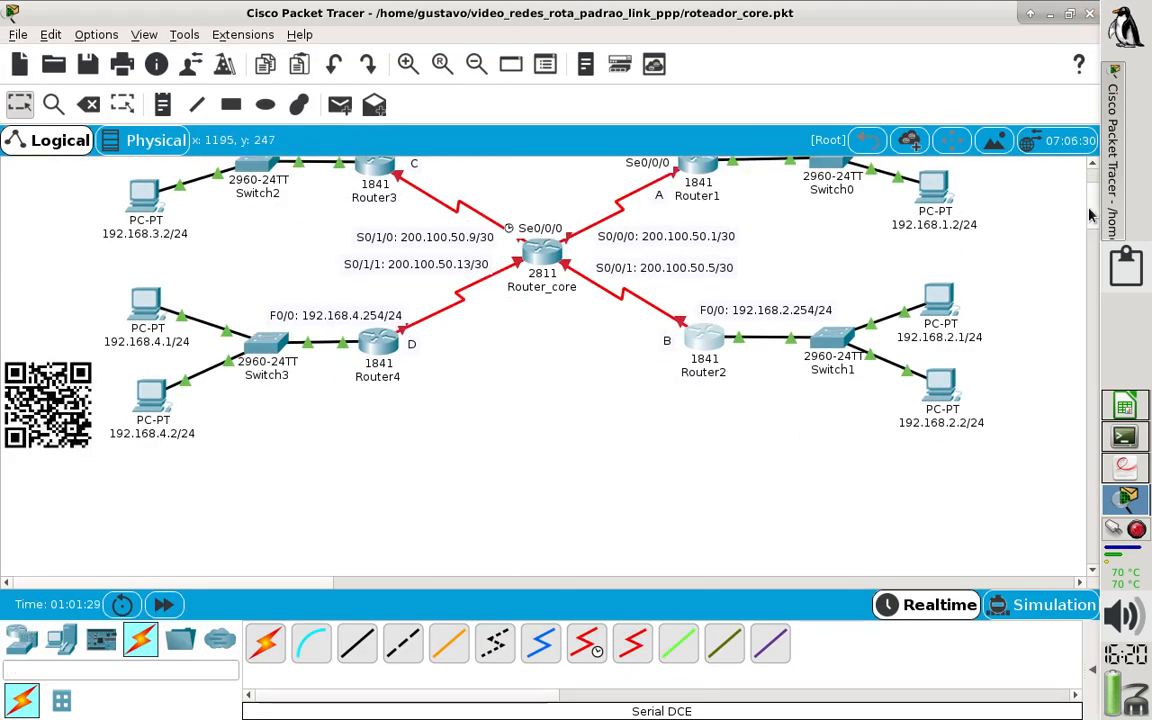
scroll(1092, 215, "up", 3)
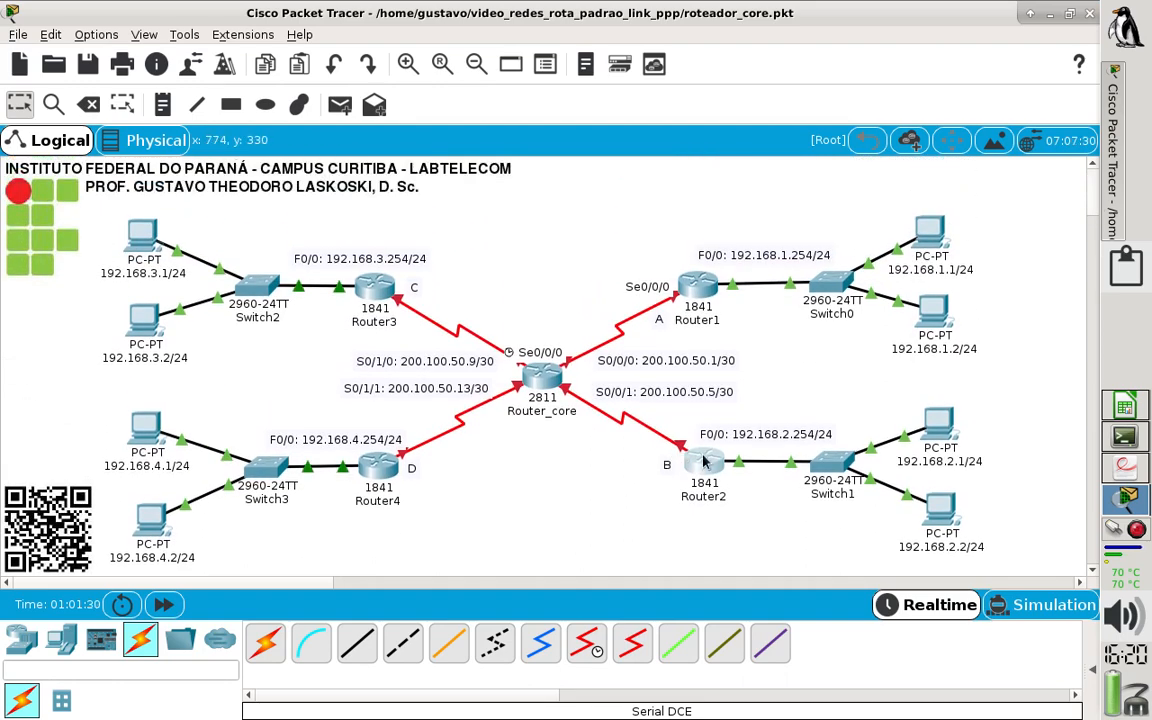
Open Router3's command line interface in a maximized window and start its console session.
mouse_move(704, 462)
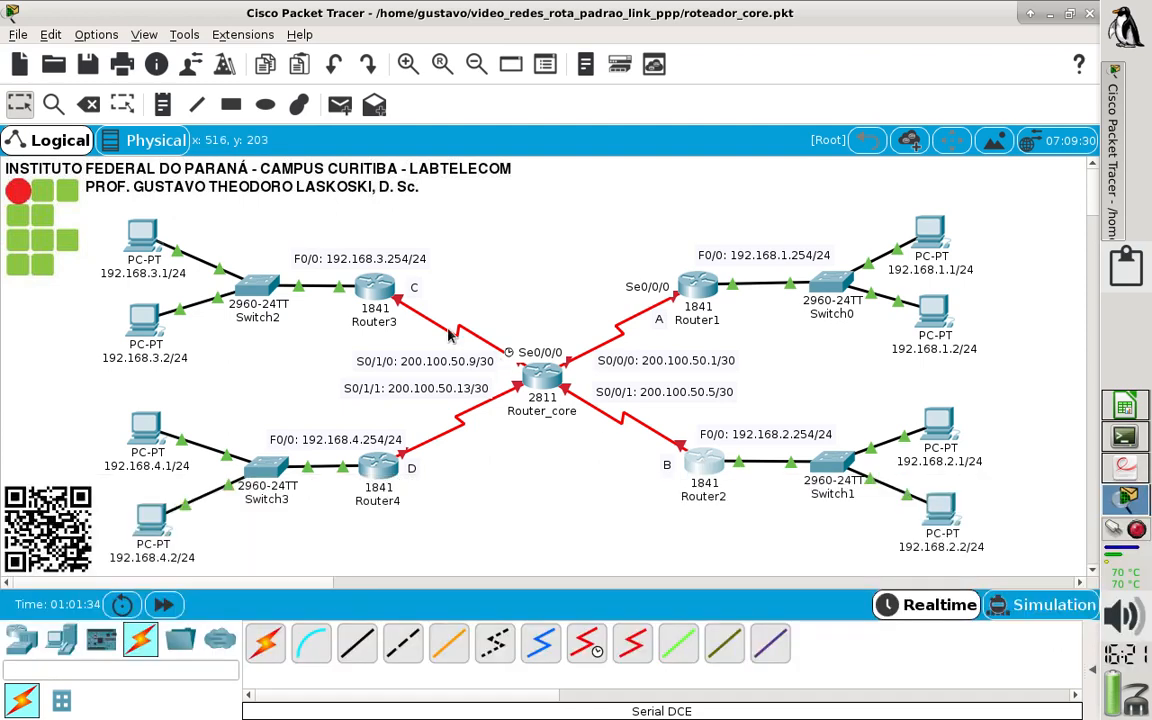
mouse_move(384, 289)
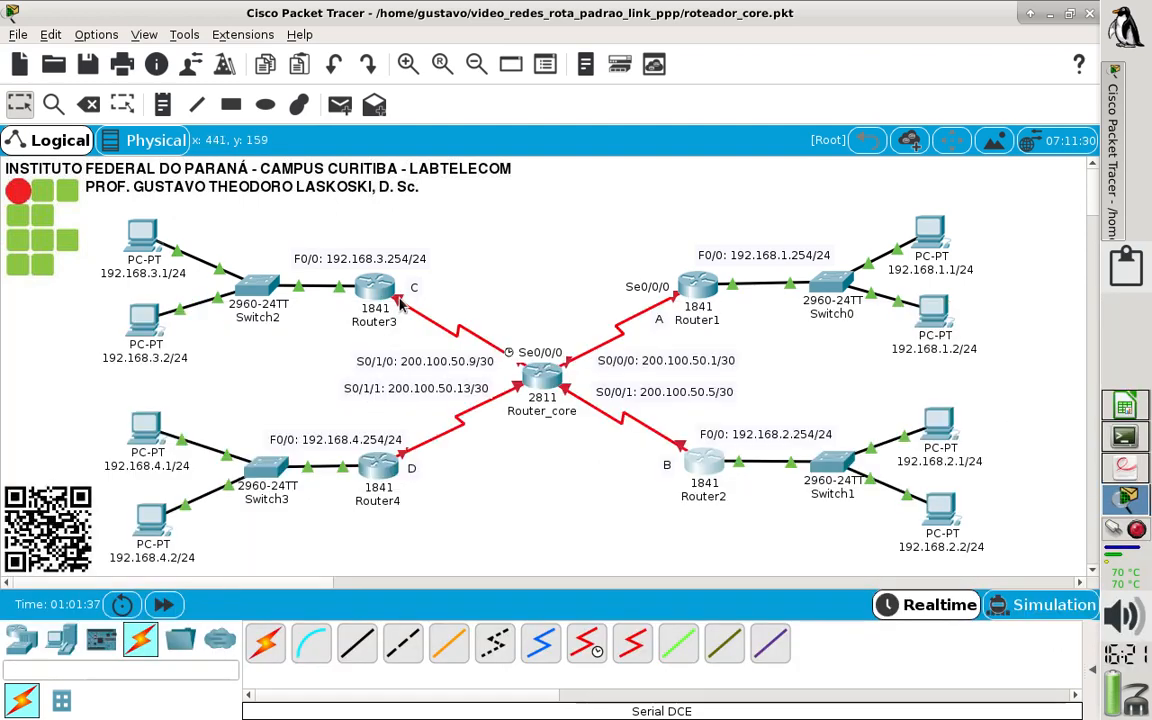
left_click(372, 283)
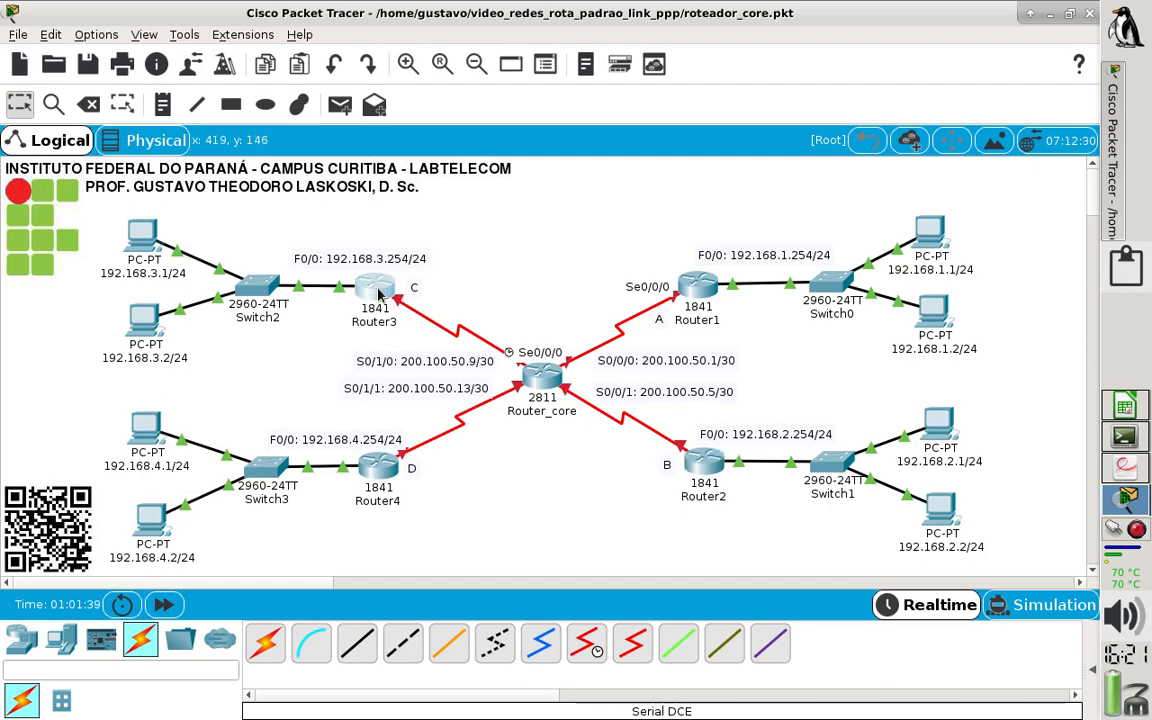
left_click(449, 141)
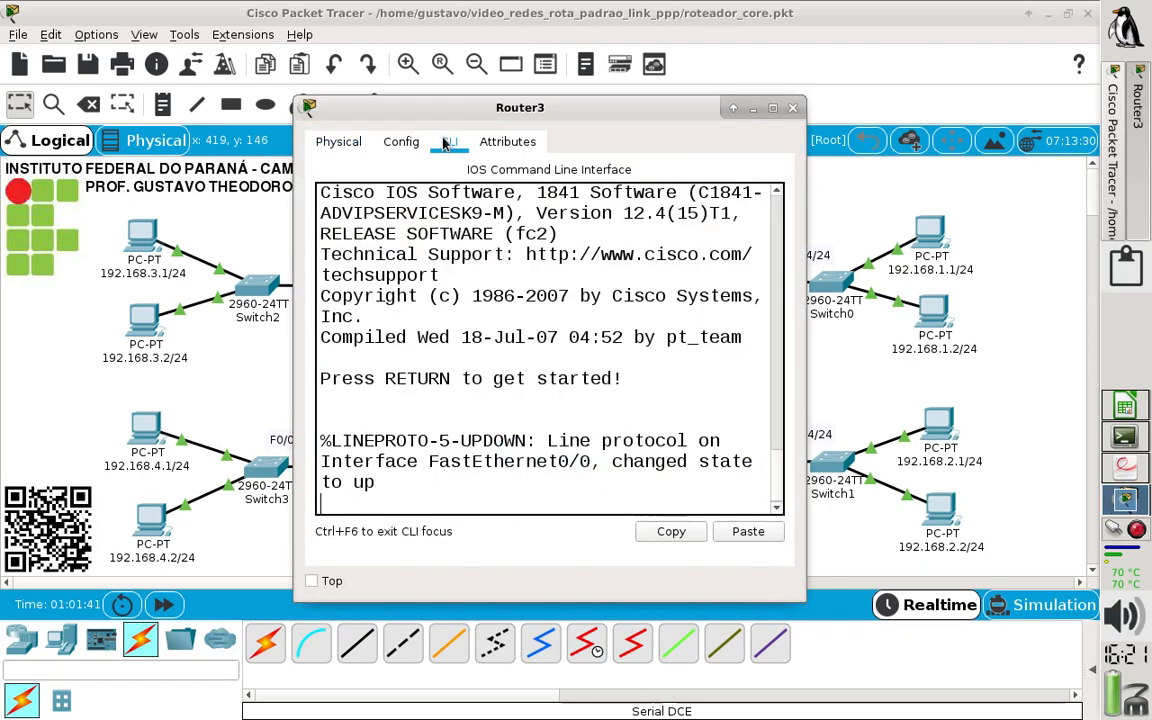
left_click(772, 108)
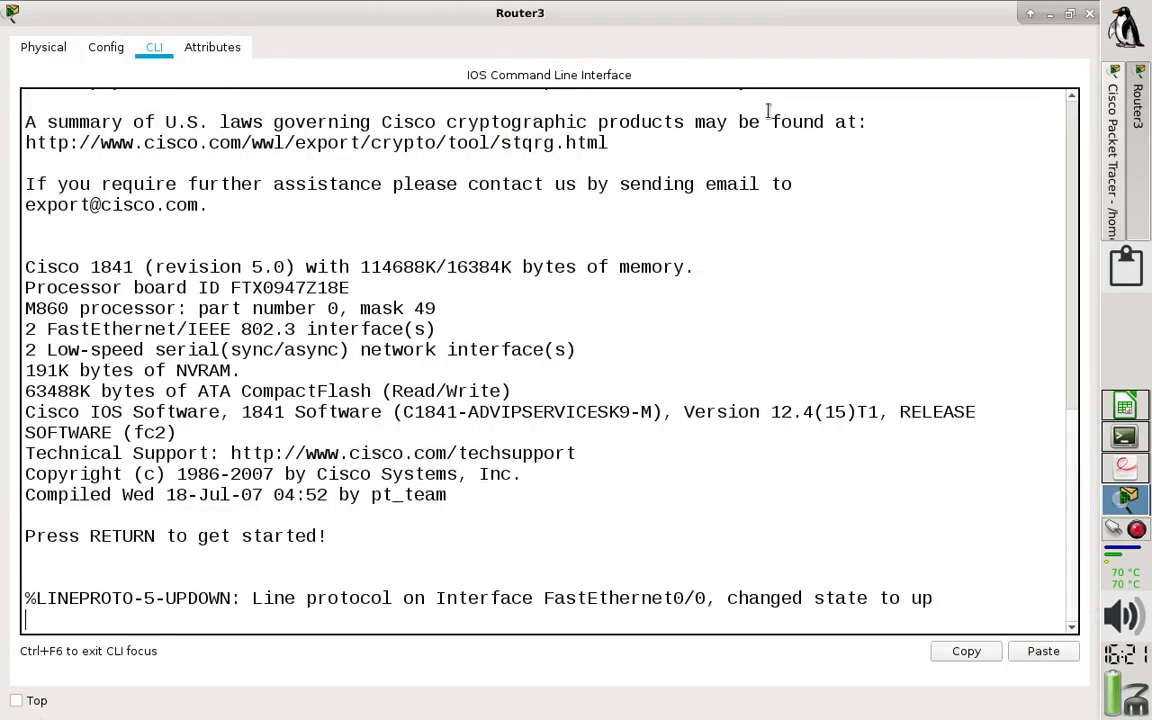
key("Return")
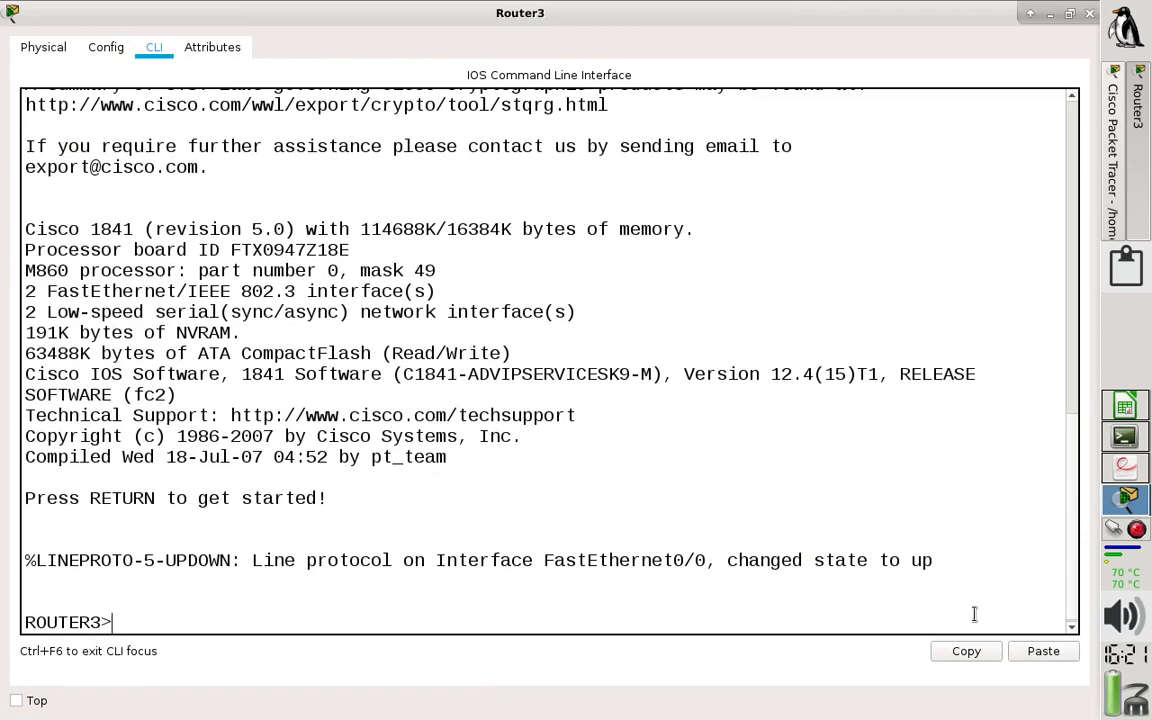
Check address C in the terminal's notes.txt and return to Router3's command line in Packet Tracer.
left_click(1123, 446)
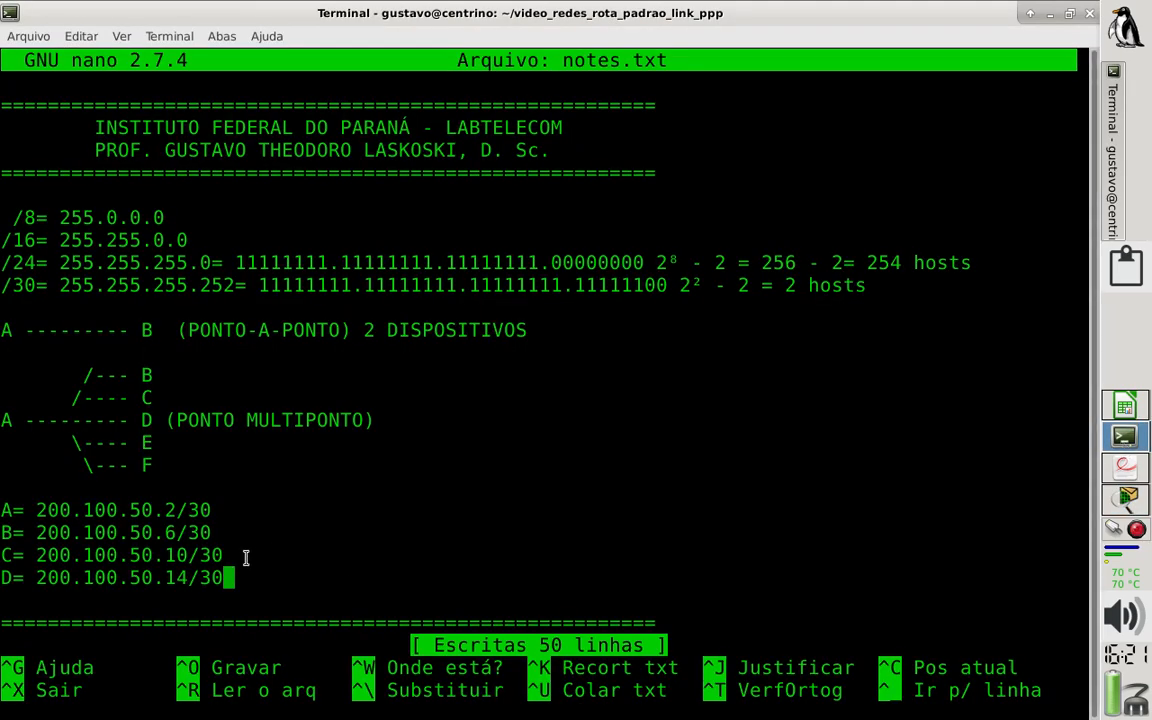
triple_click(5, 558)
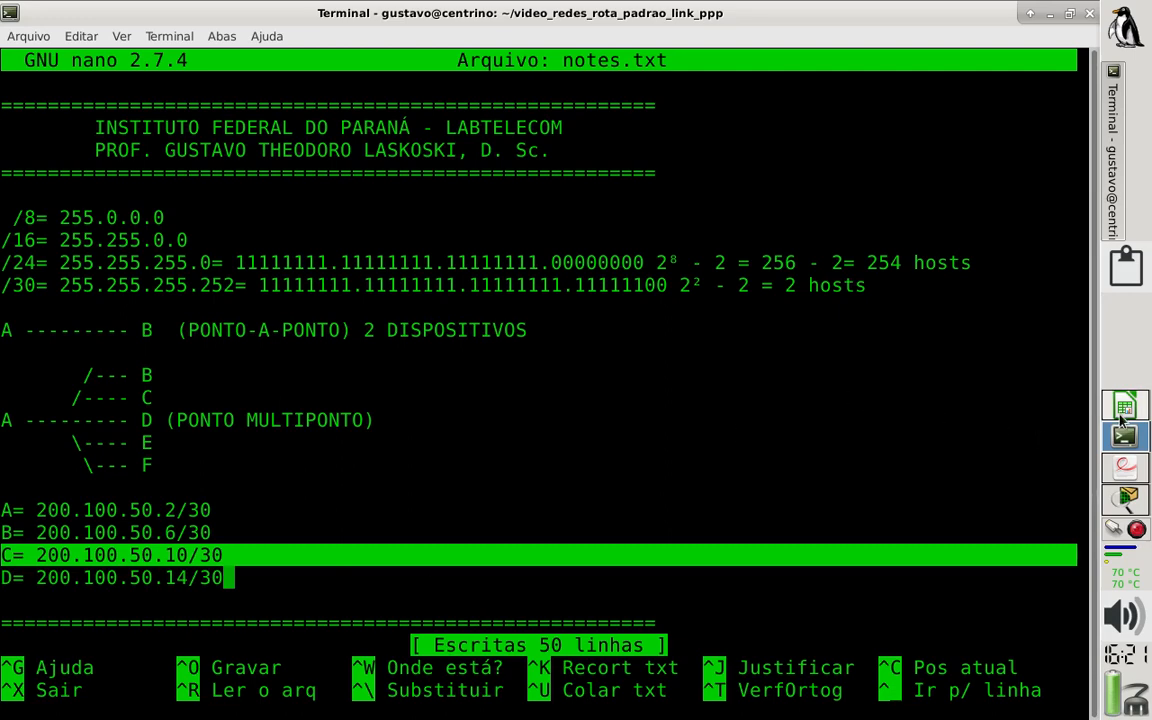
left_click(1126, 497)
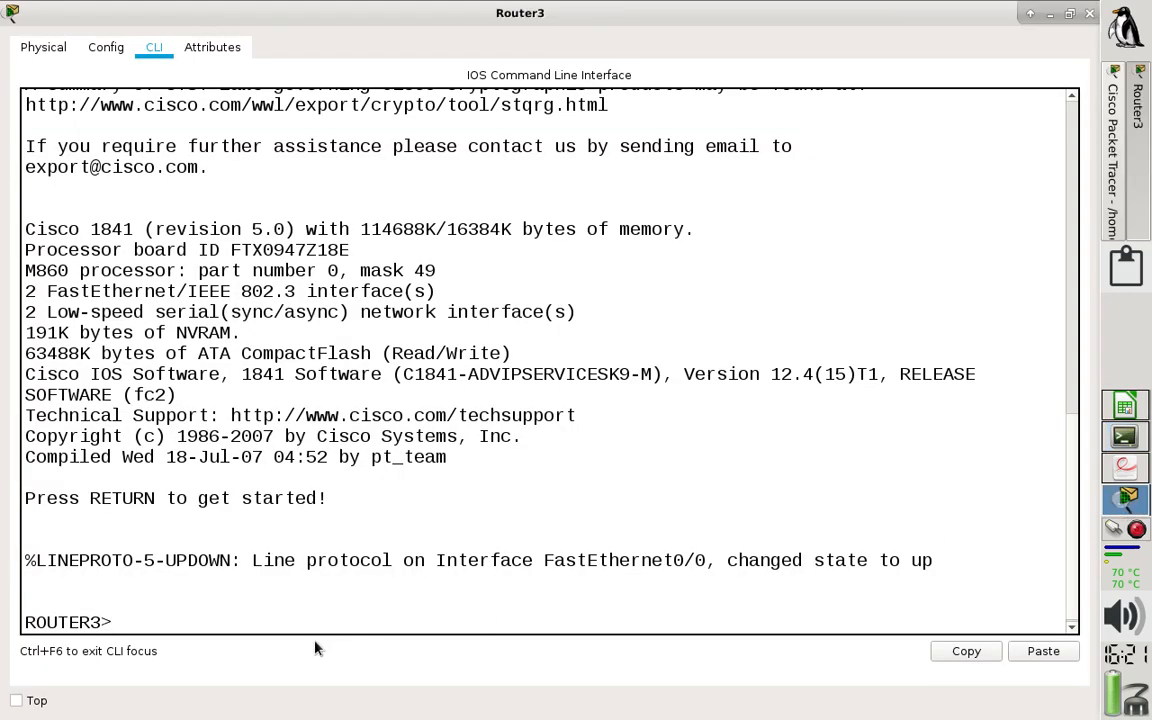
Enter interface configuration for Router3's serial 0/0/0 using the commands en, conf t and interface serial 0/0/0.
type("en")
key("Return")
type("c")
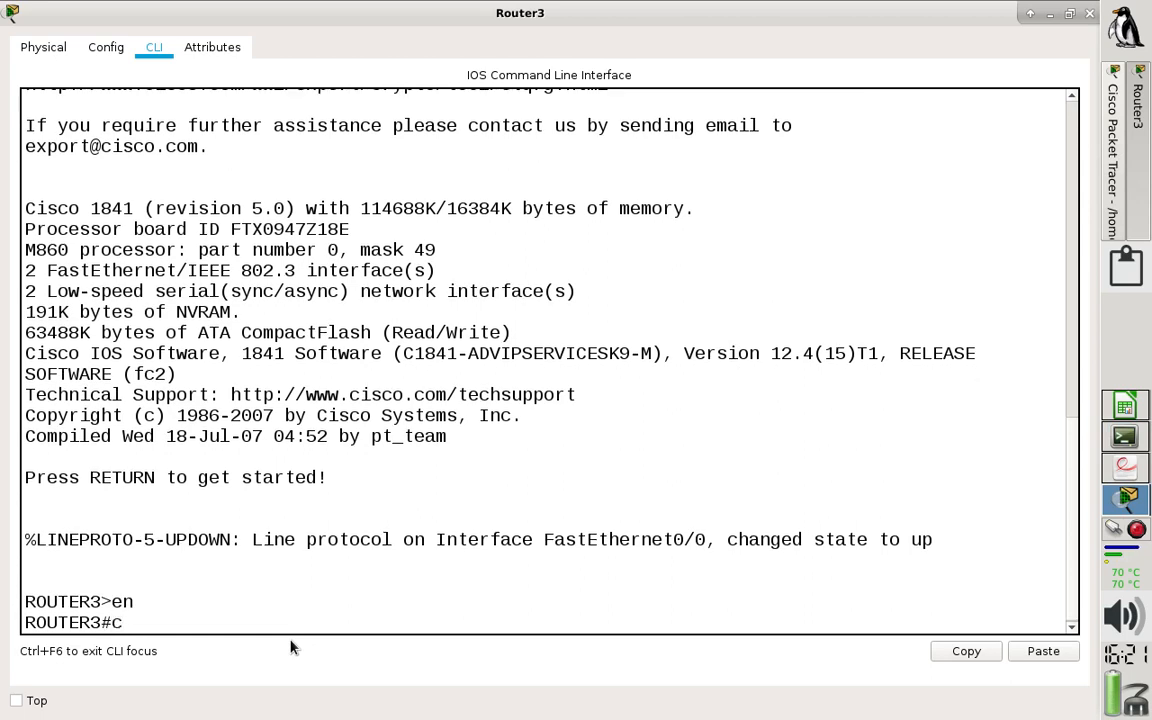
type("onf t")
key("Return")
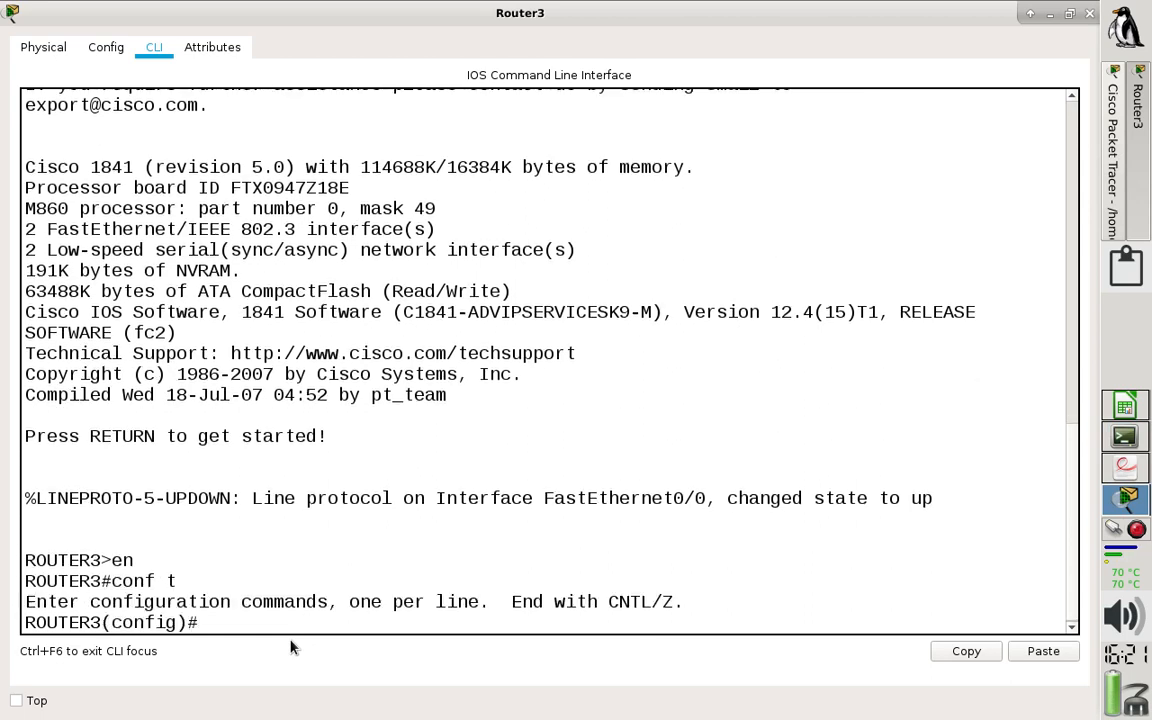
type("int")
key("Tab")
type("se")
key("Tab")
type("0")
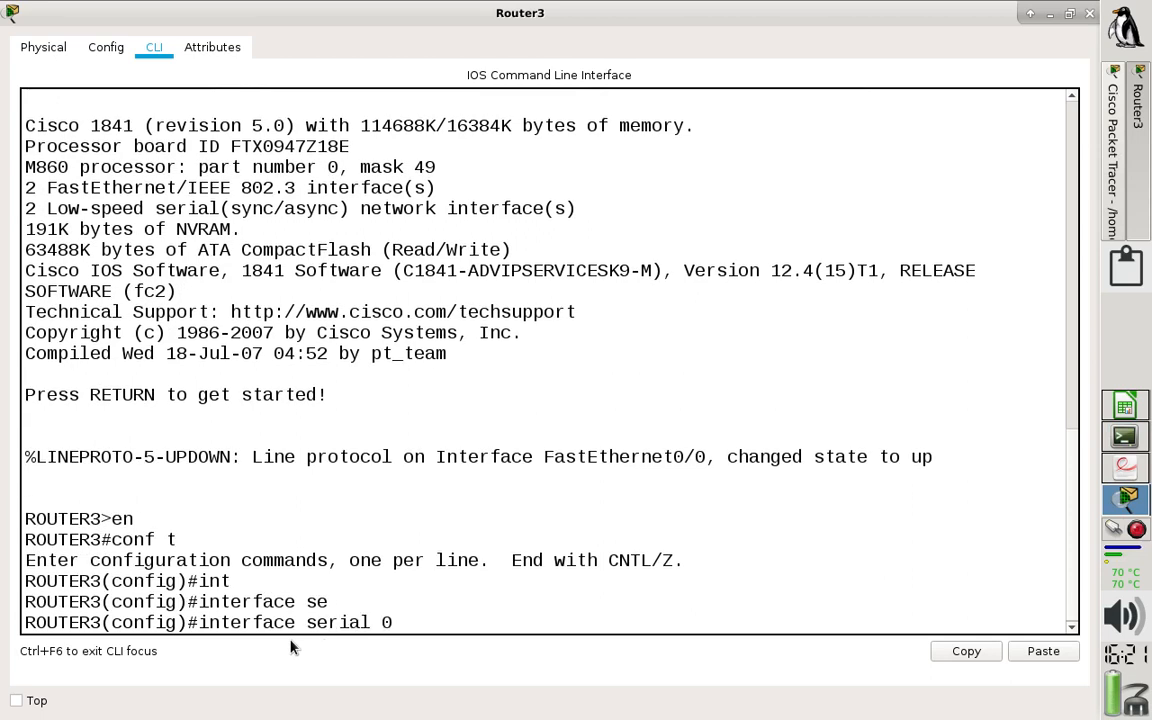
type("/0/0")
key("Return")
Assign the IP address 200.100.50.10 with mask 255.255.255.252 to Router3's serial 0/0/0 interface.
type("onfig-if)#o")
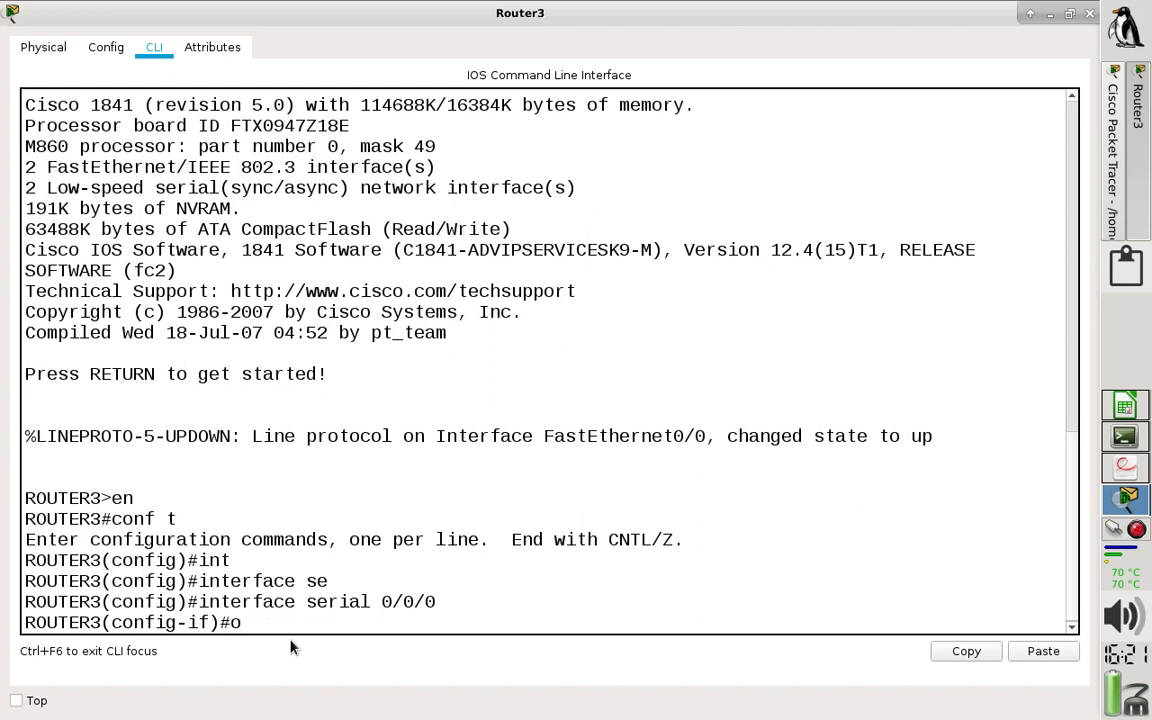
key("BackSpace")
type("ip add 200.100.5")
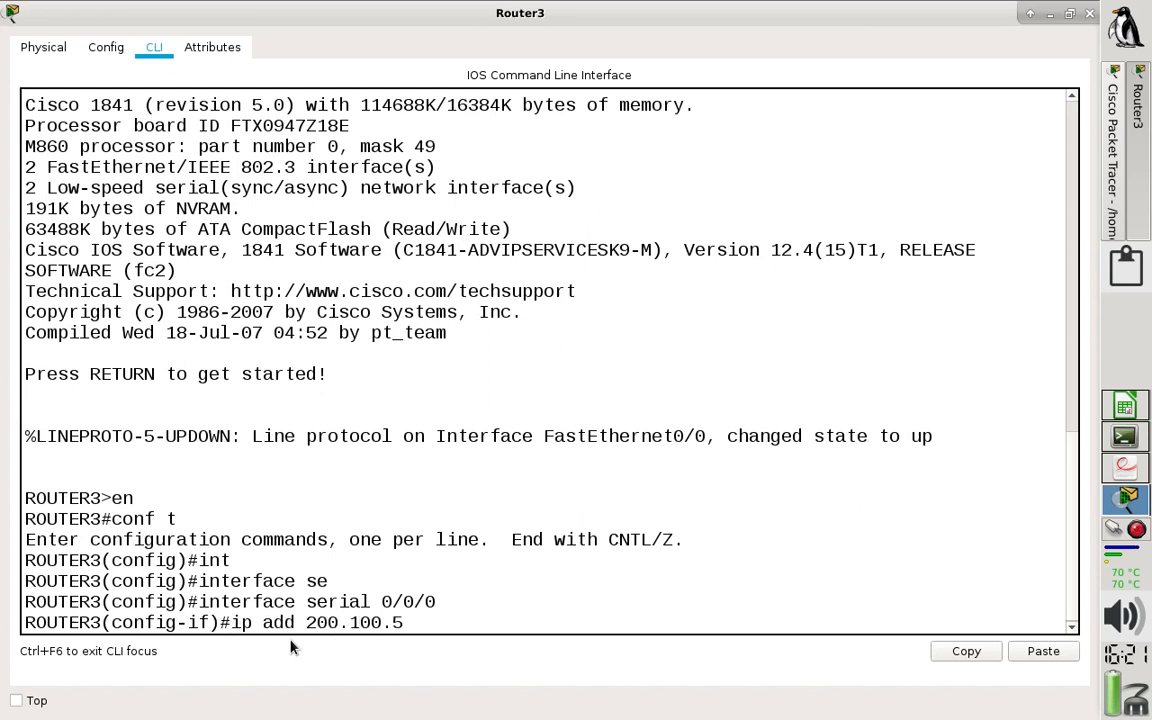
type("0.10 255.255")
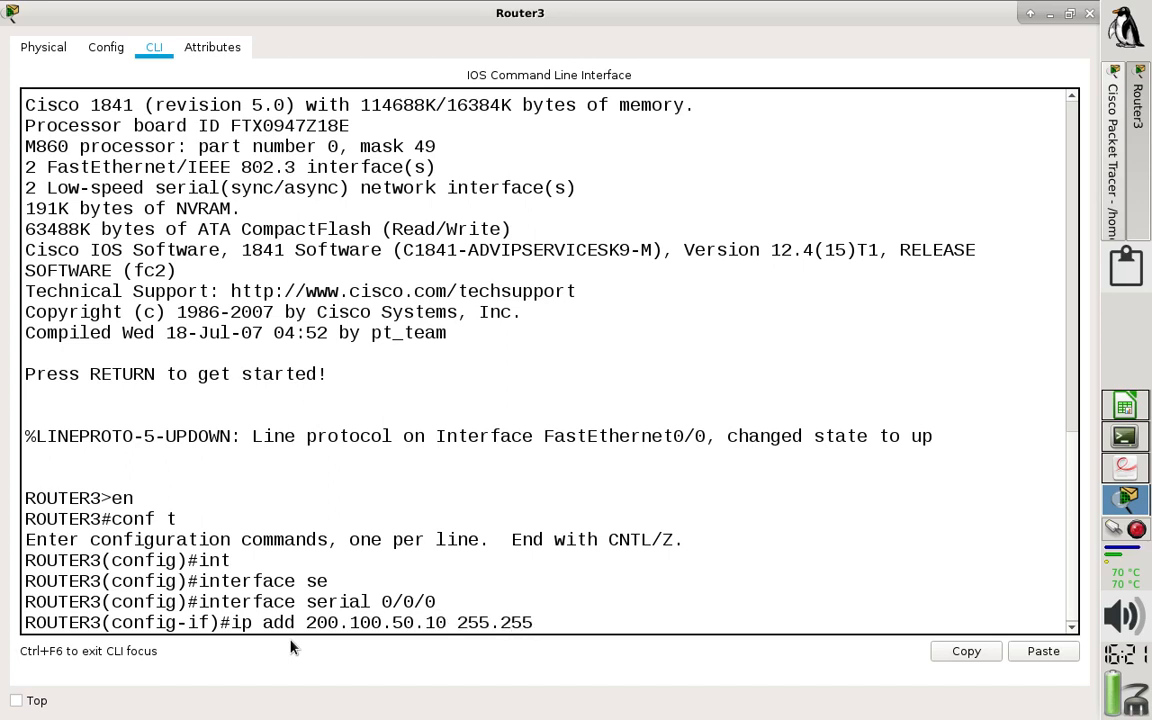
type(".255.252")
key("Return")
Enable Router3's serial 0/0/0 with no shut and save the configuration with do wr, closing the router window.
type("no")
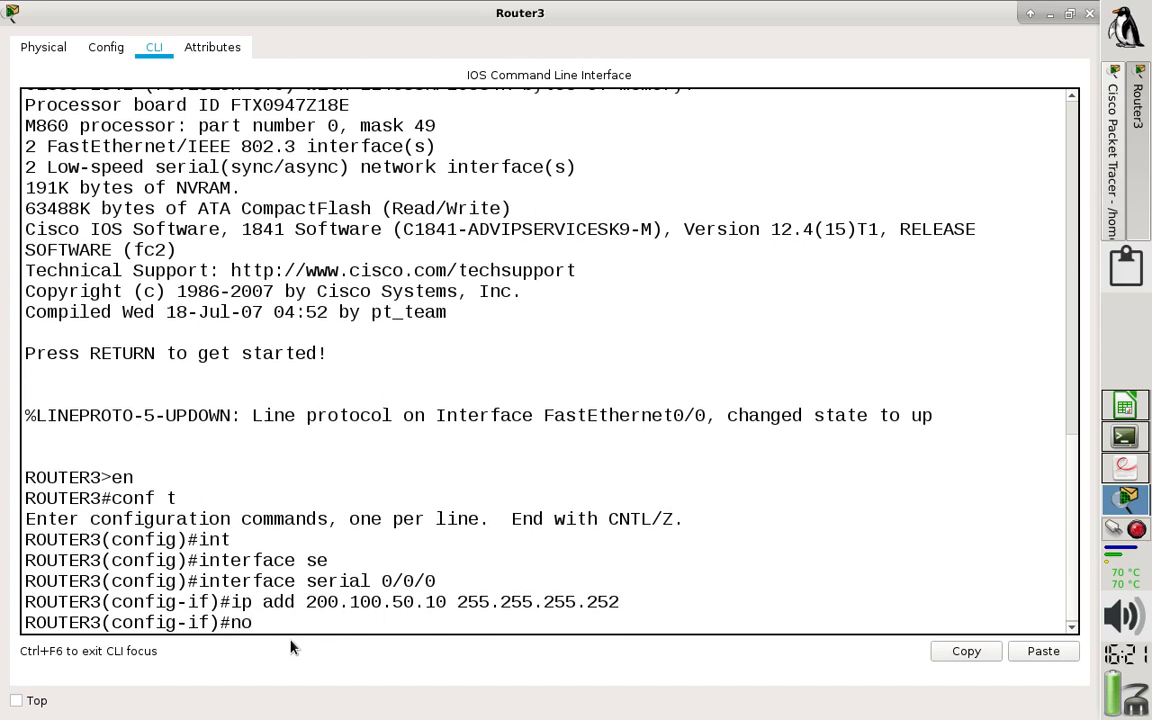
type(" shut")
key("Return")
type("do")
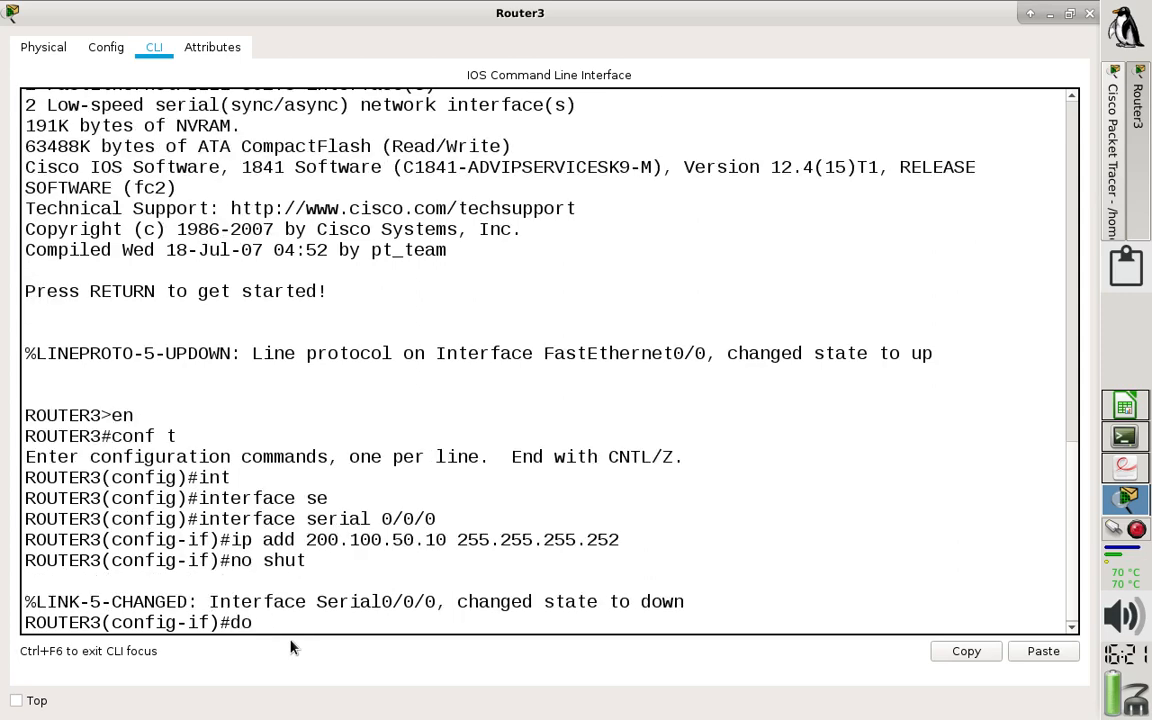
type(" wr")
key("Return")
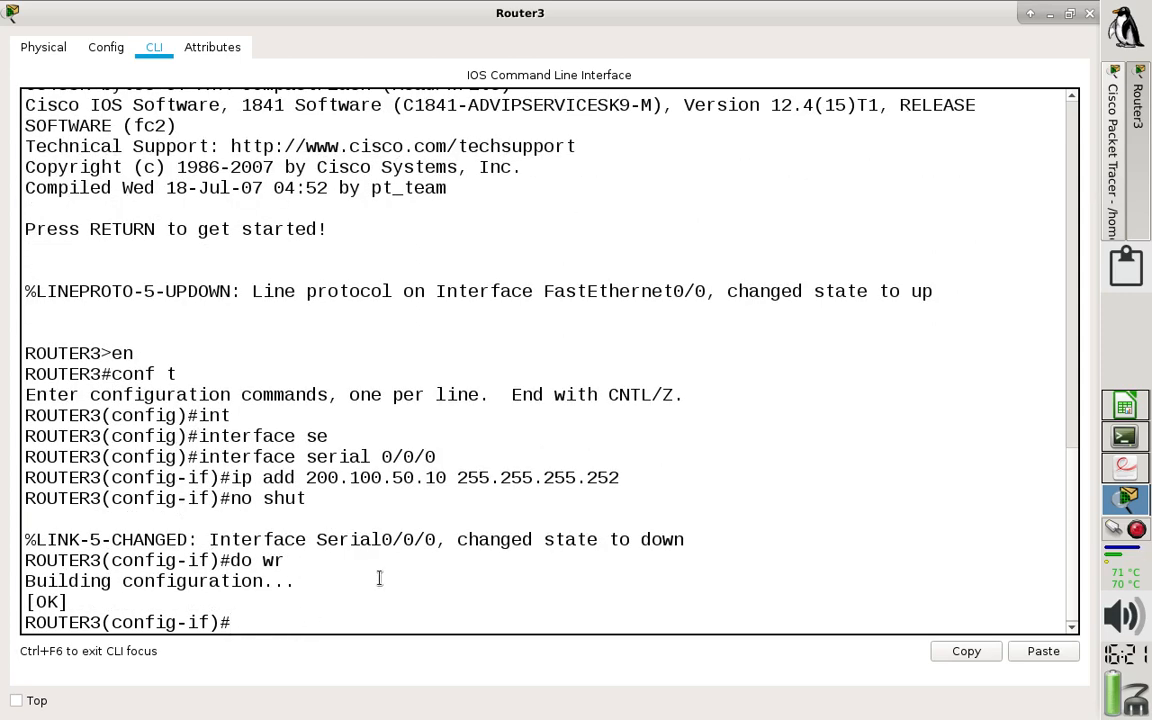
left_click_drag(322, 500, 22, 438)
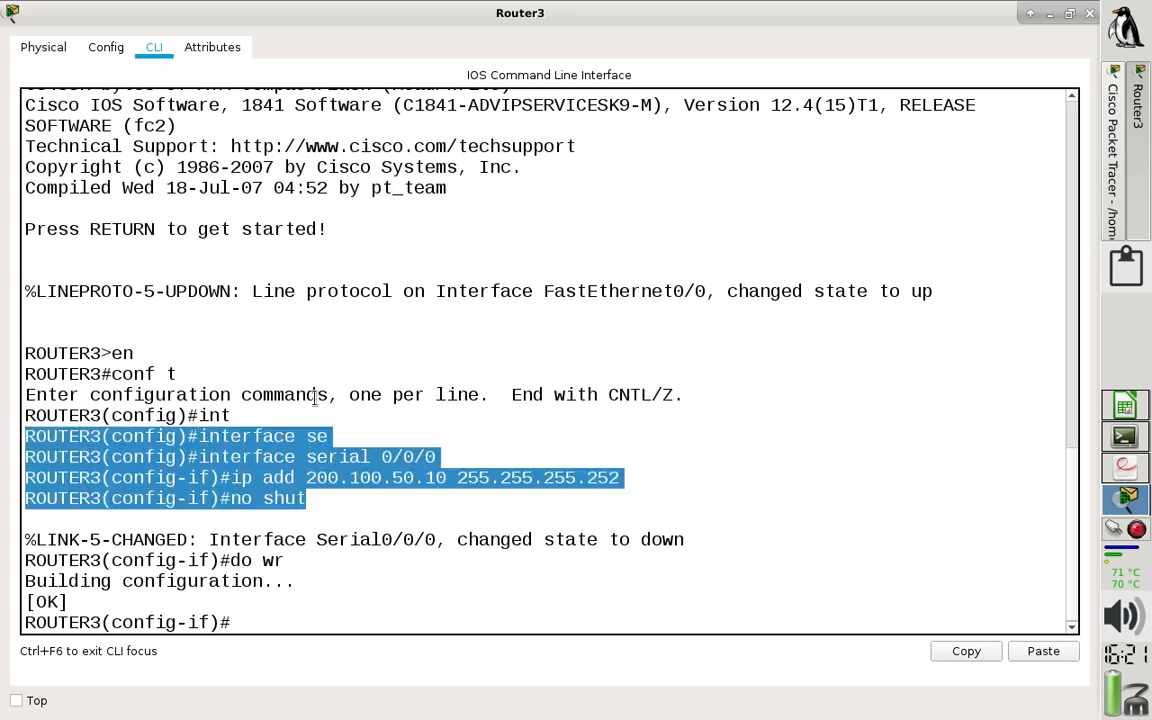
left_click(1089, 14)
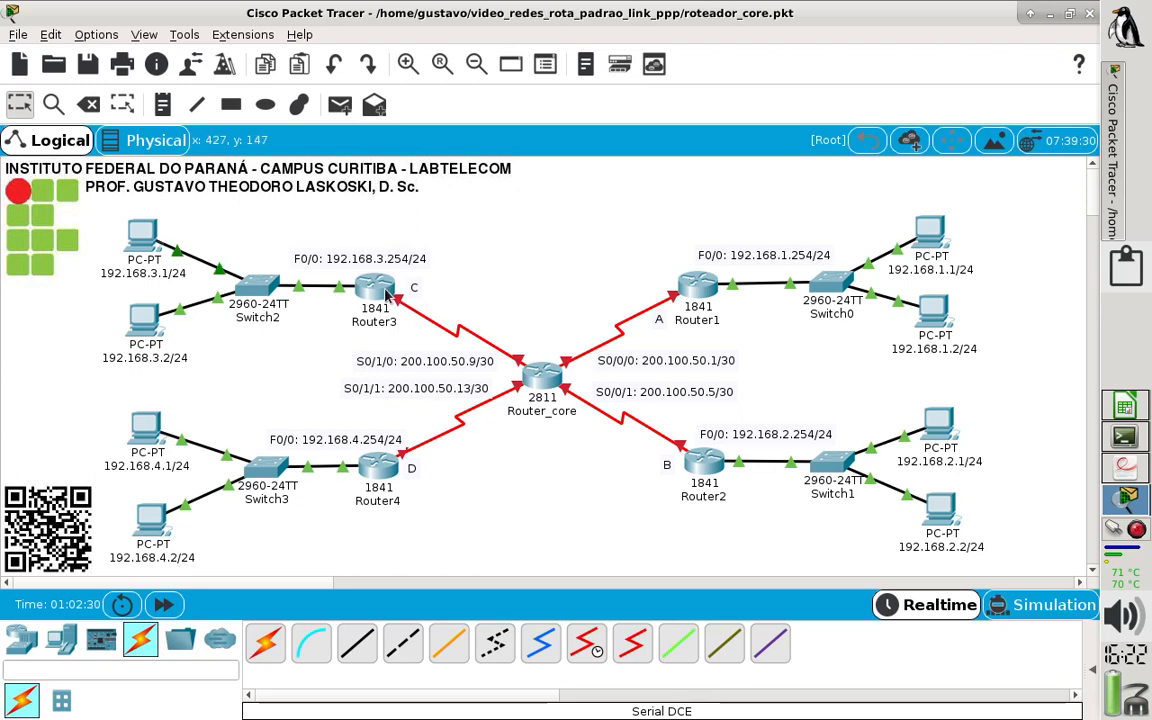
Inspect Router4's port summary, check address D in the terminal's notes.txt, and return to Packet Tracer.
mouse_move(385, 293)
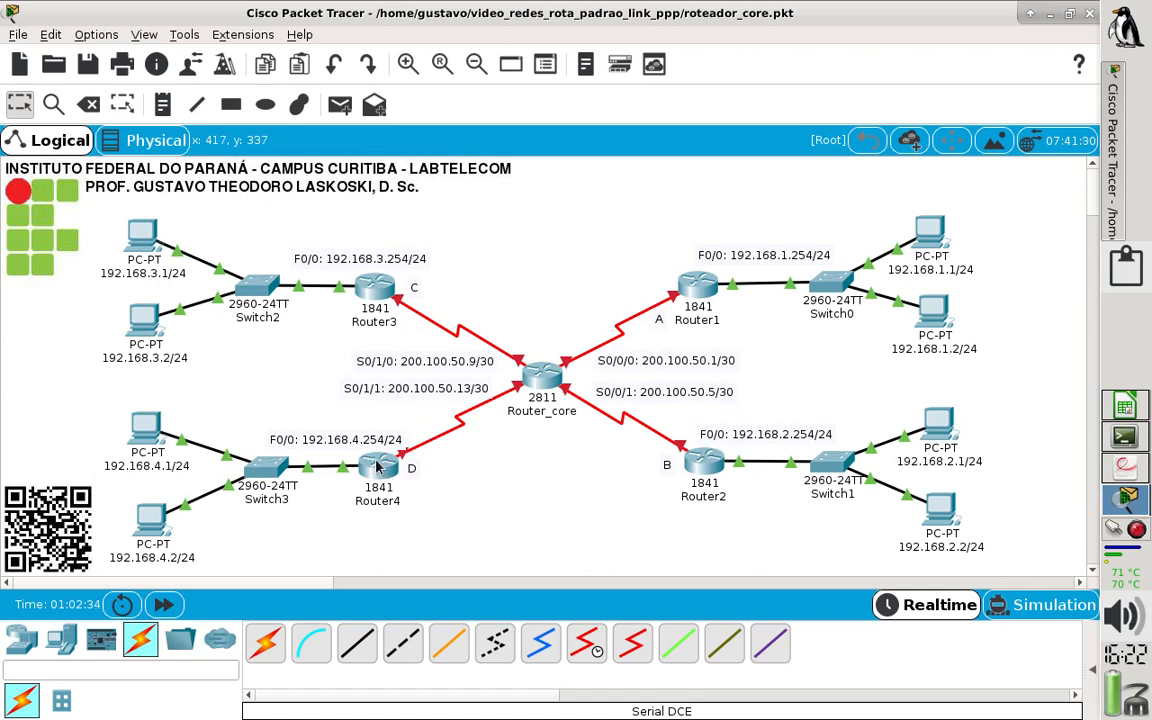
mouse_move(379, 466)
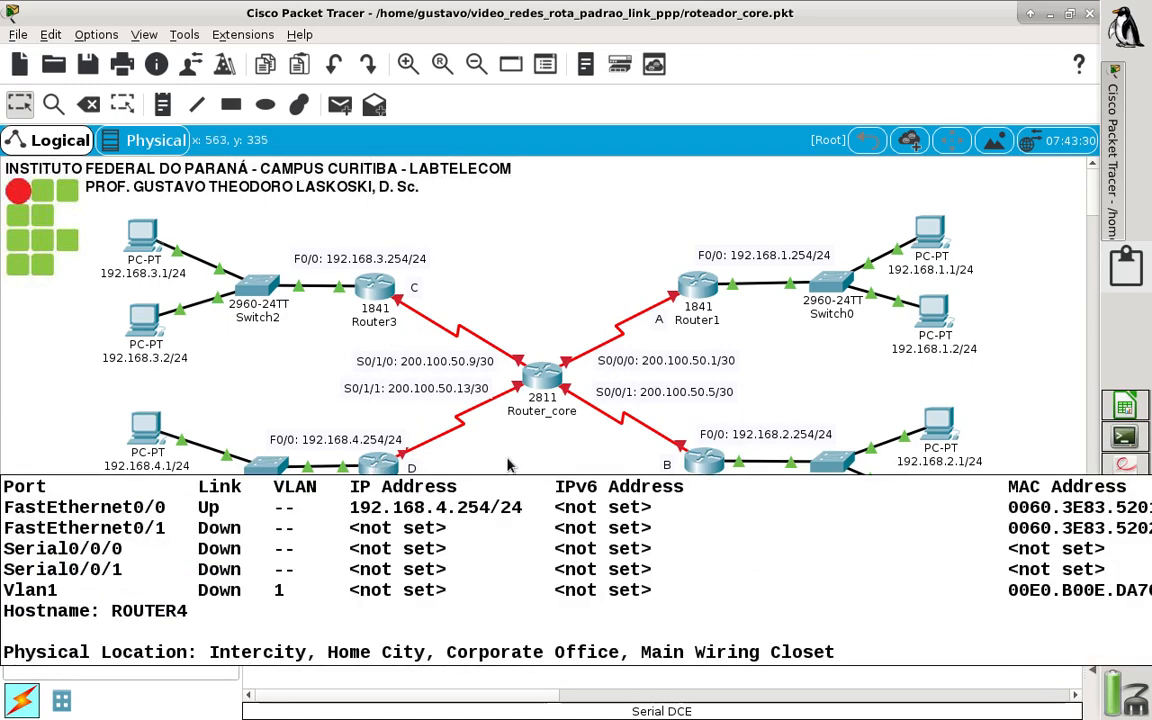
left_click(1123, 410)
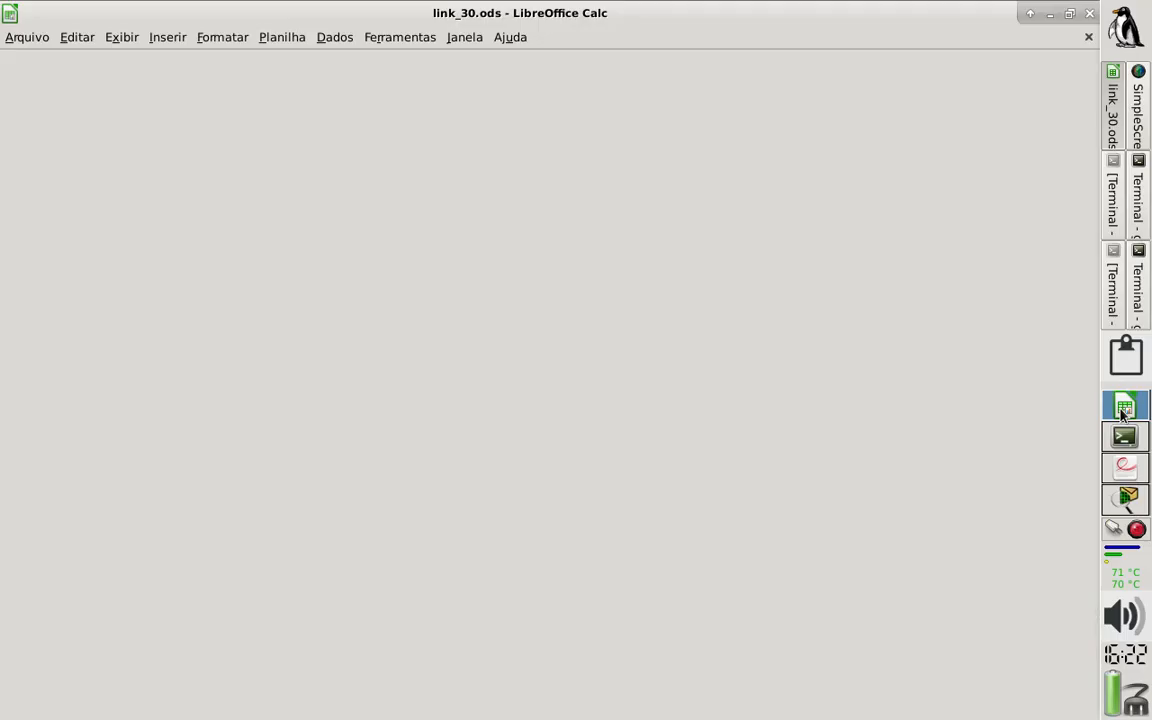
left_click(1124, 436)
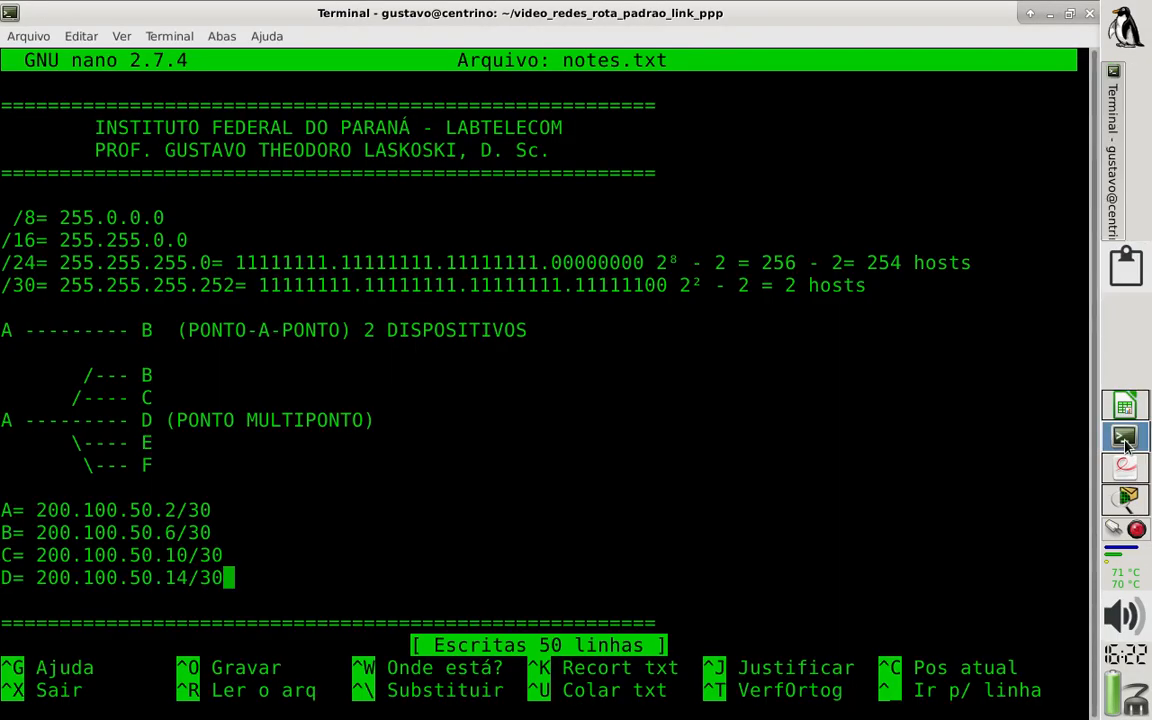
left_click_drag(260, 571, 2, 577)
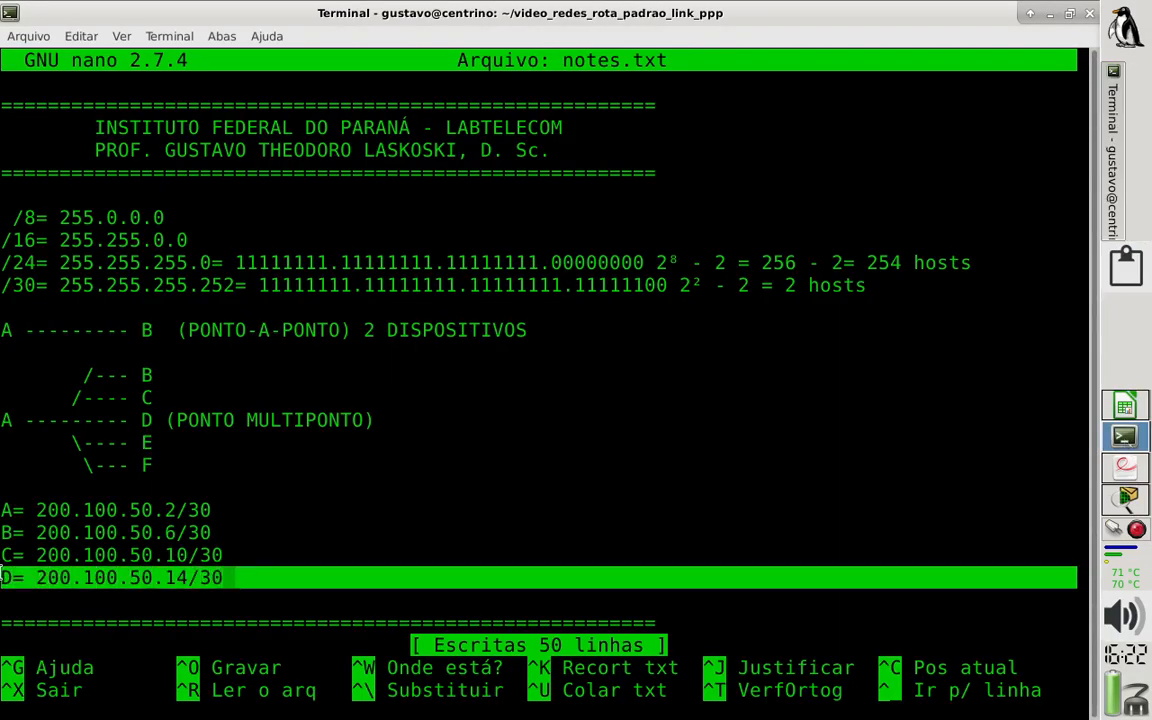
left_click(1124, 497)
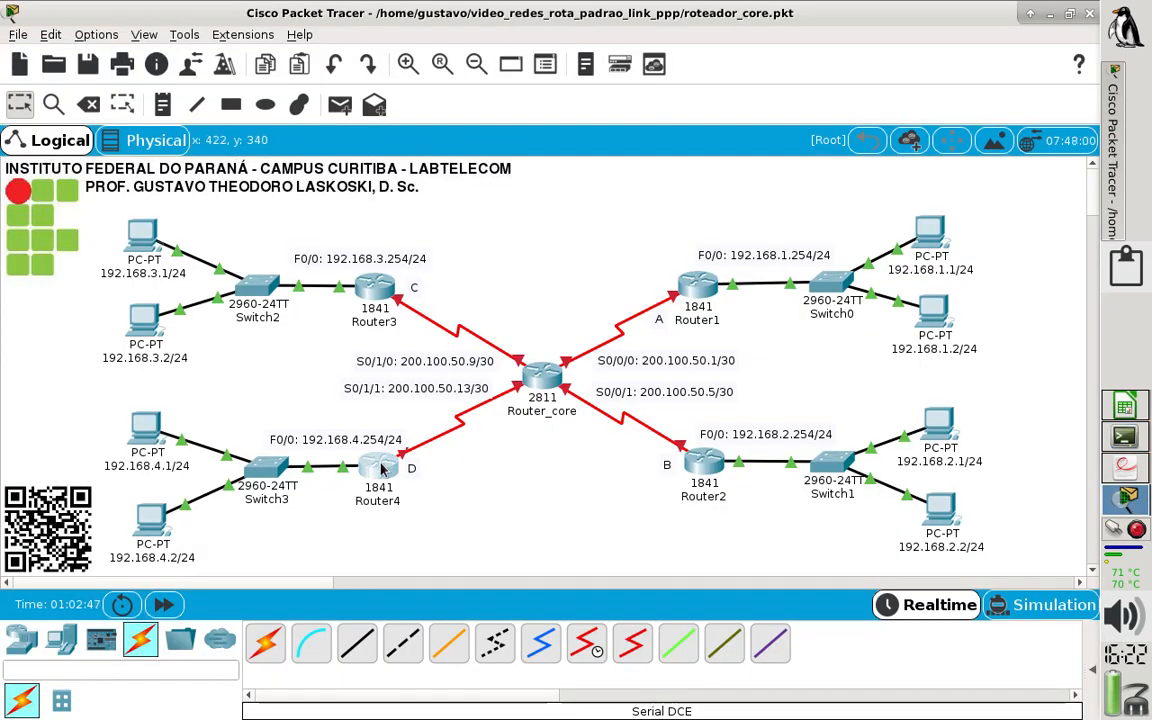
Open Router4's command line interface in a maximized window and start its console session.
left_click(366, 466)
double_click(695, 106)
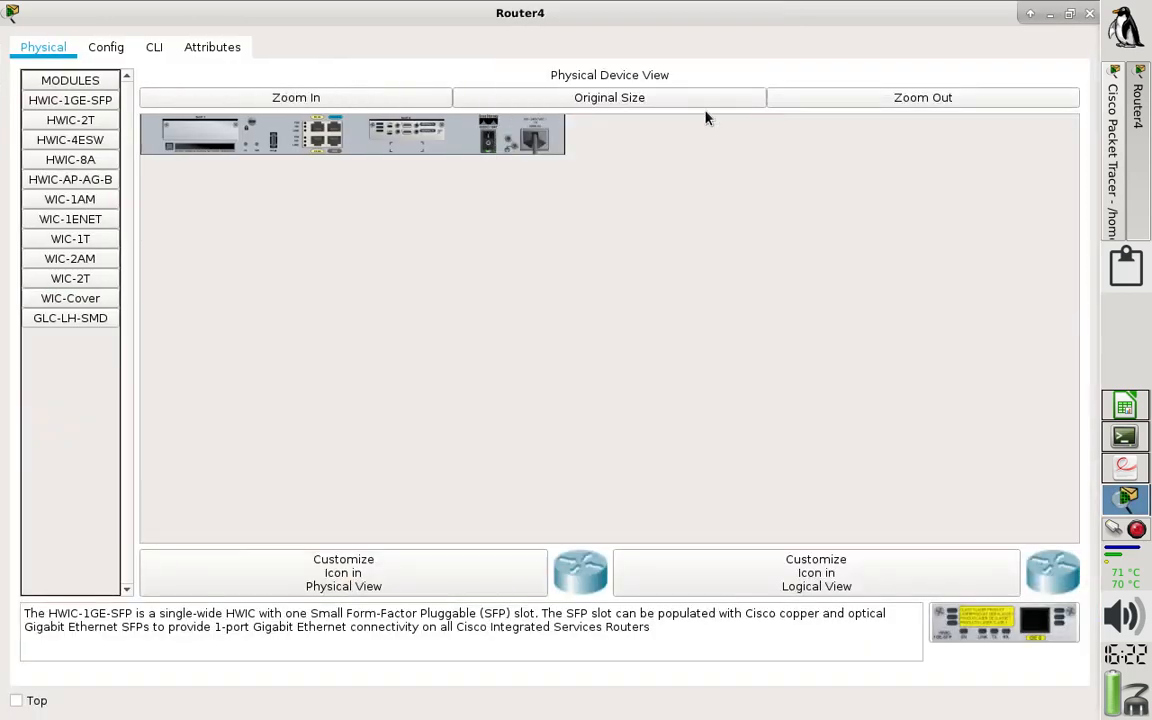
left_click(152, 48)
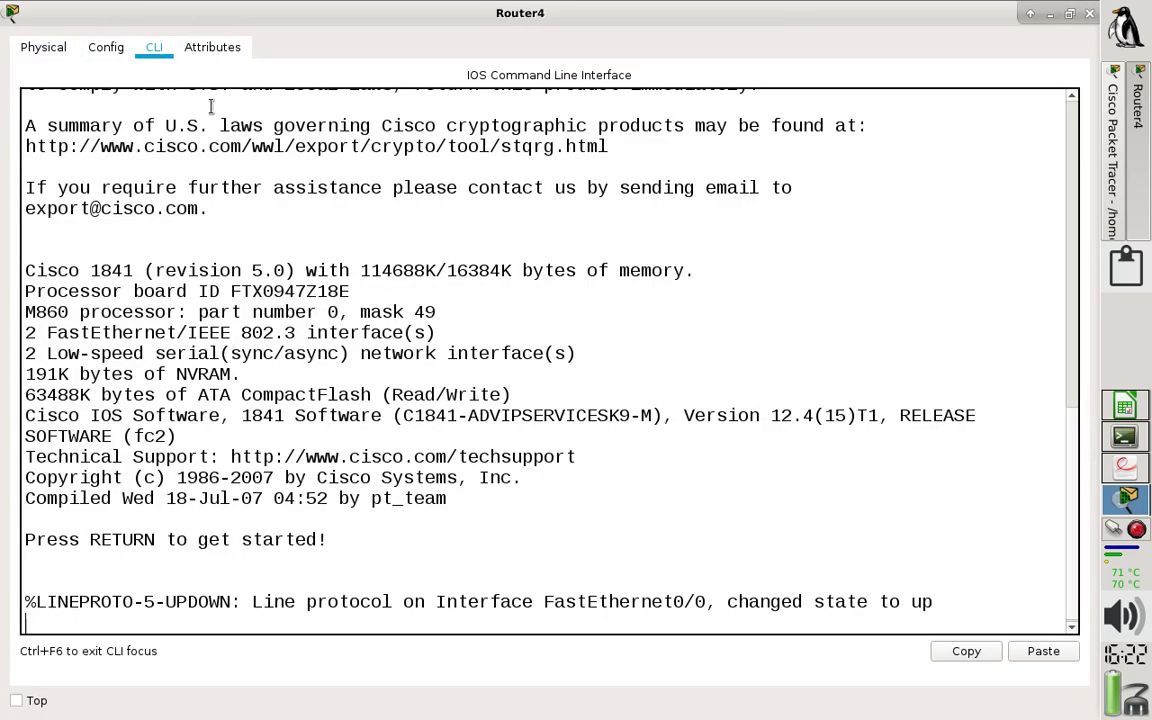
key("Return")
Enter interface configuration for Router4's serial 0/0/0 using the commands en, conf t and interface serial 0/0/0.
type("en")
key("Return")
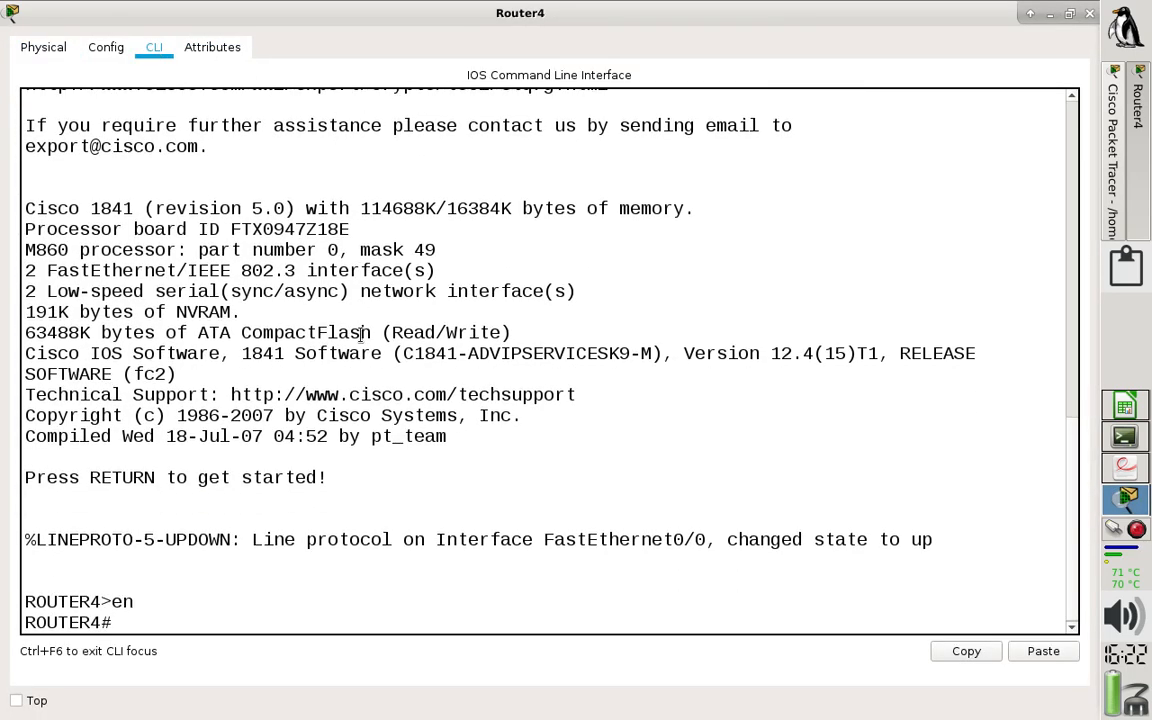
type("conf t")
key("Return")
type("int")
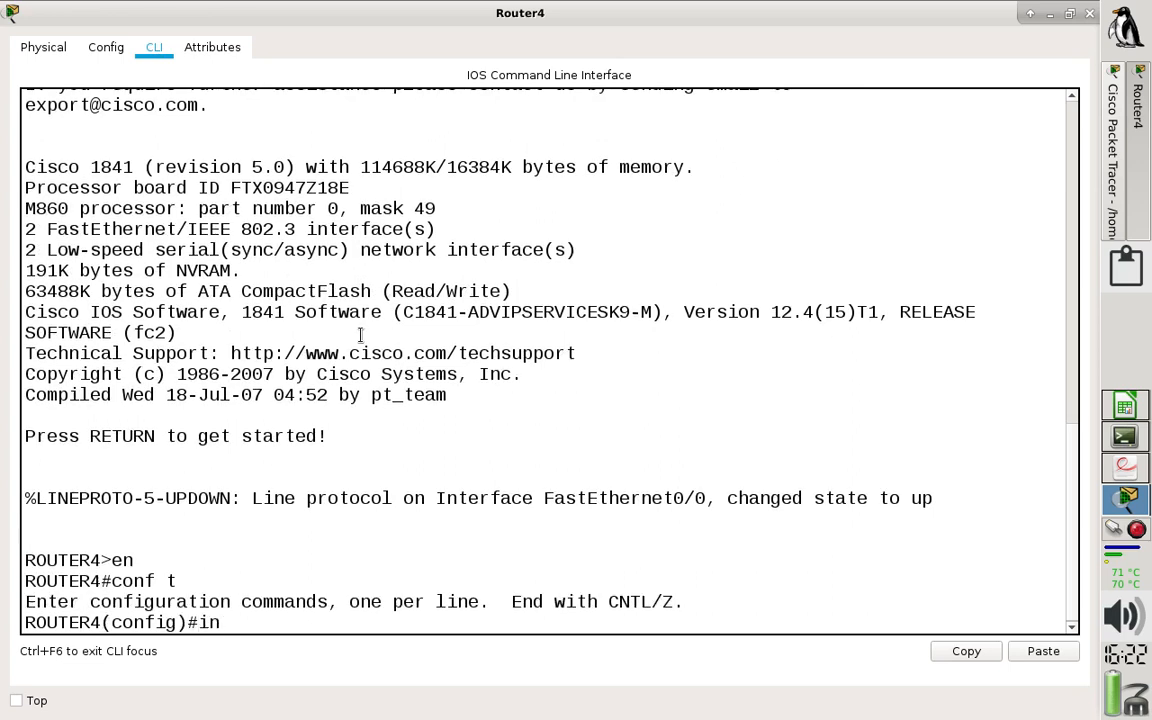
key("Tab")
type("ser")
key("Tab")
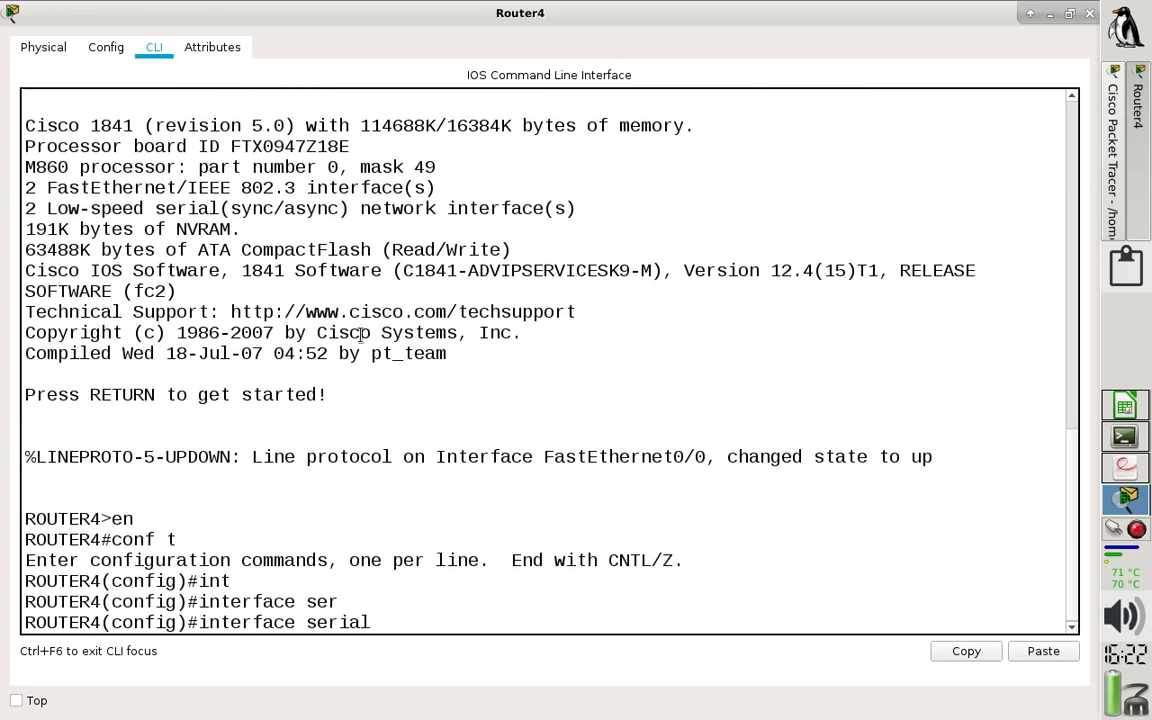
type("0/0/0")
left_click_drag(207, 622, 494, 622)
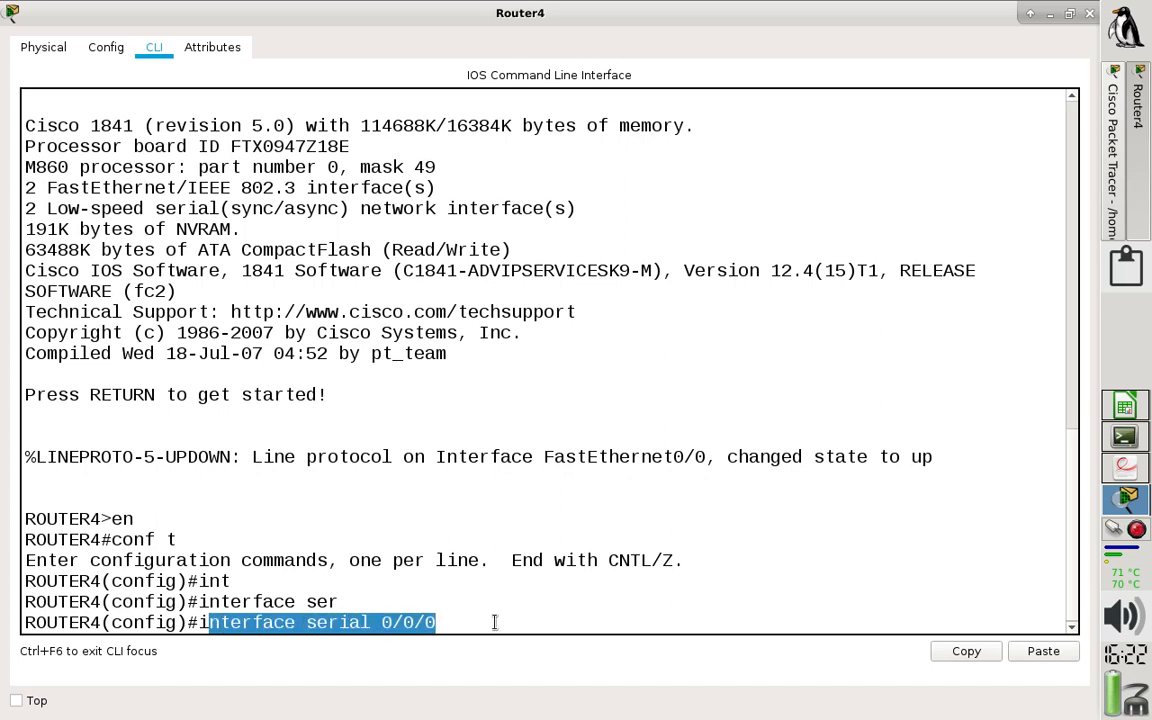
key("Return")
Assign Router4's serial 0/0/0 the address 200.100.50.14 with mask 255.255.255.252.
type("ip")
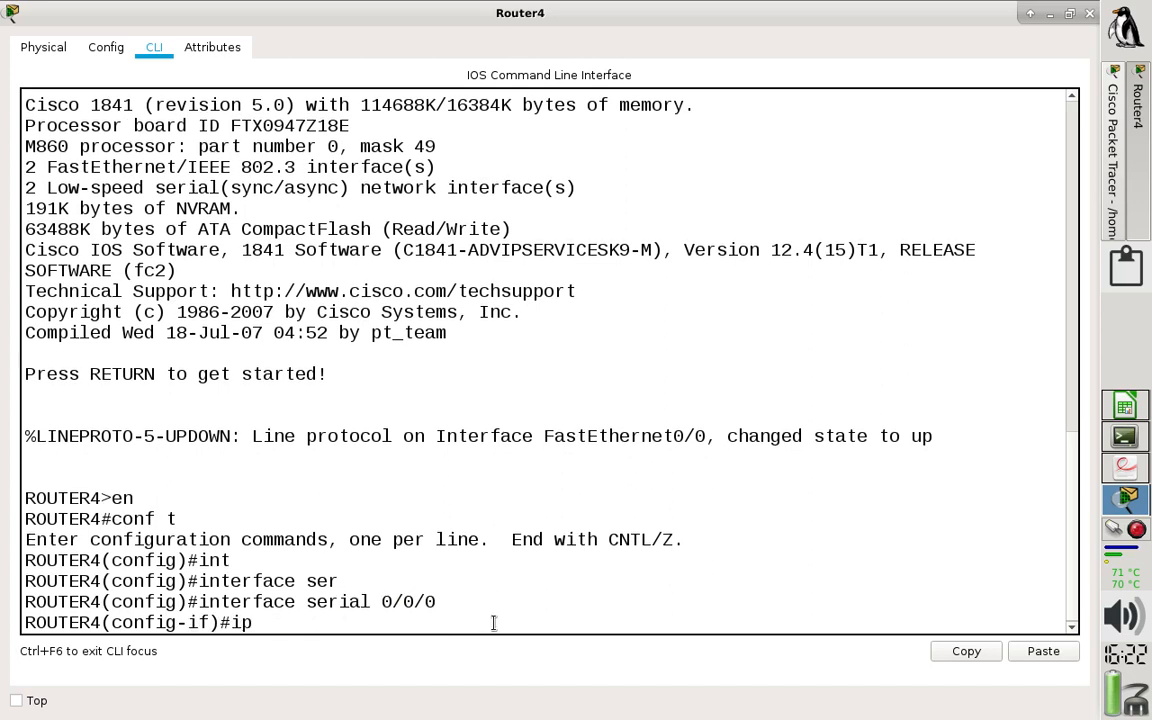
type(" add 200.1")
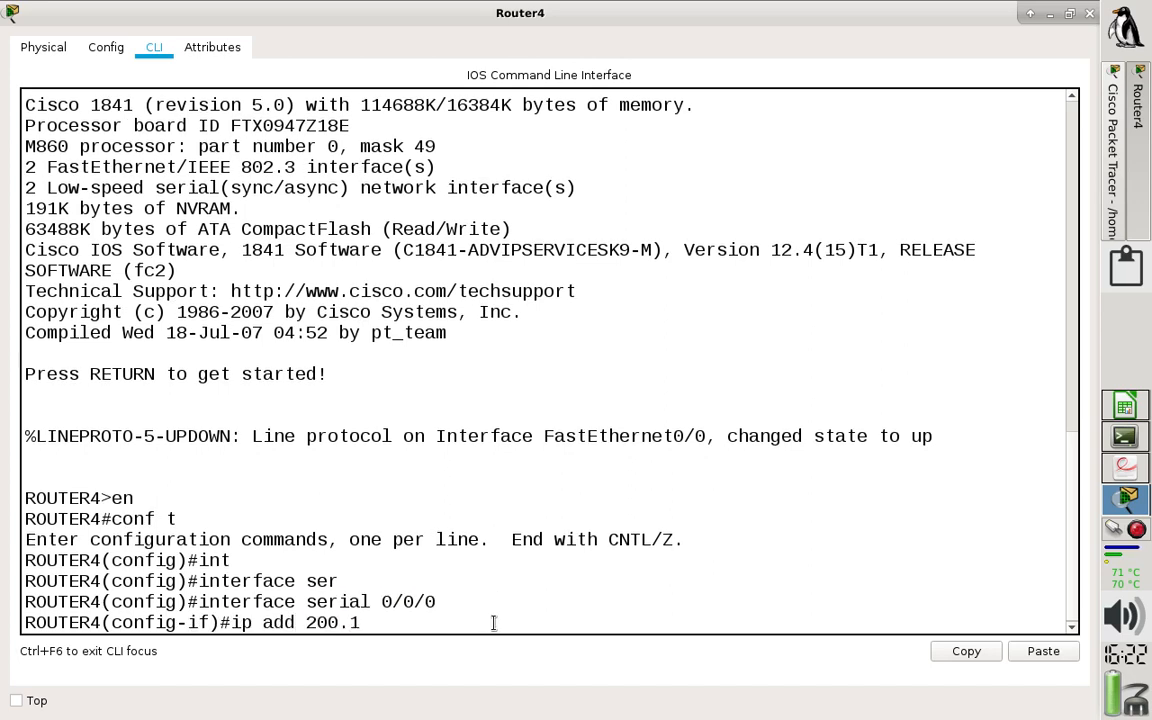
type("00.50.14 255")
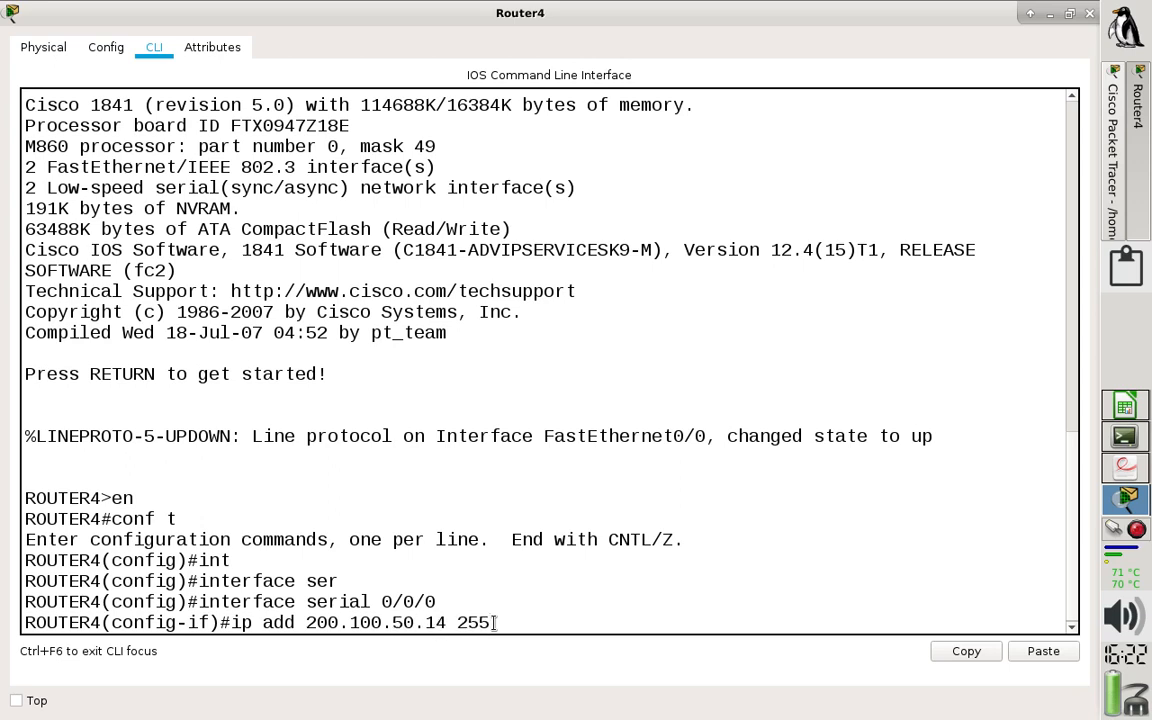
type(".255.255.252")
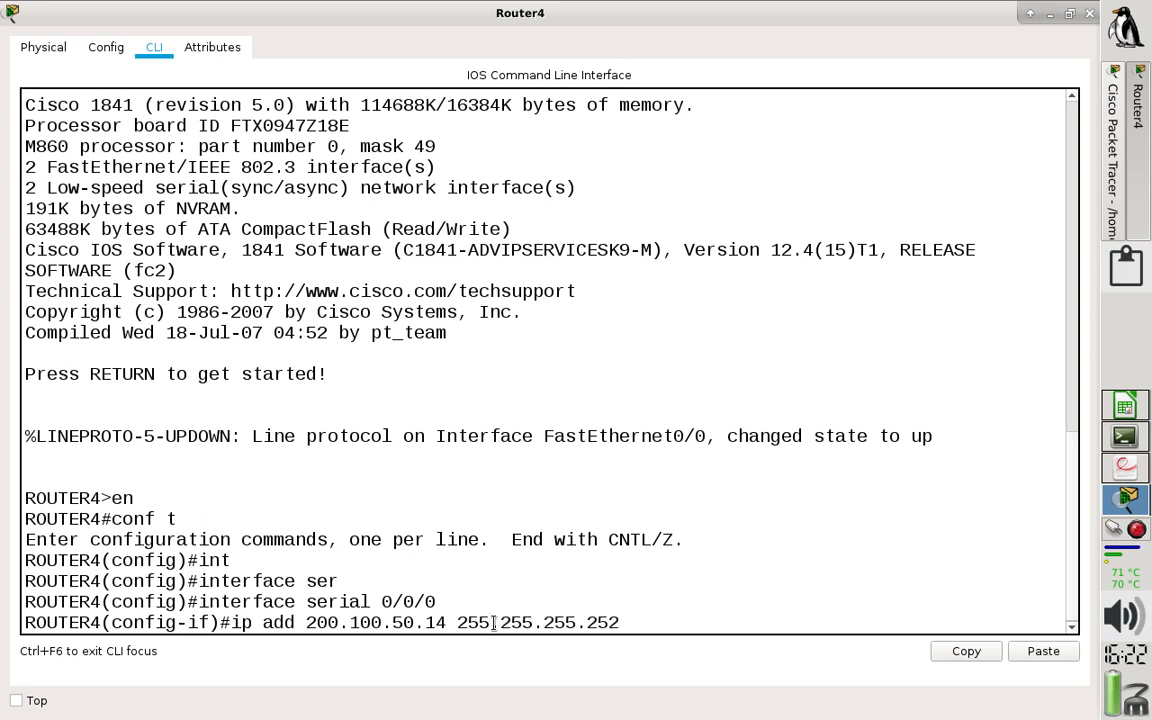
key("Return")
Enable Router4's serial 0/0/0 with no shut and save the configuration with do wr, closing the router window.
type("no")
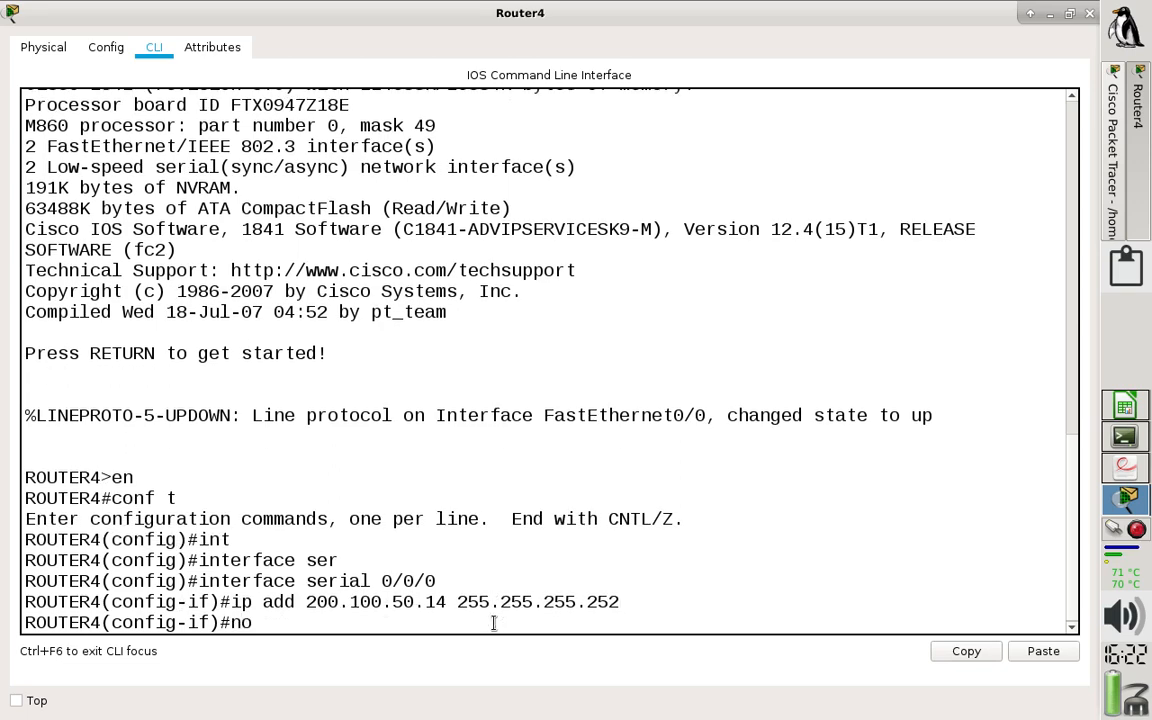
type(" shut")
key("Return")
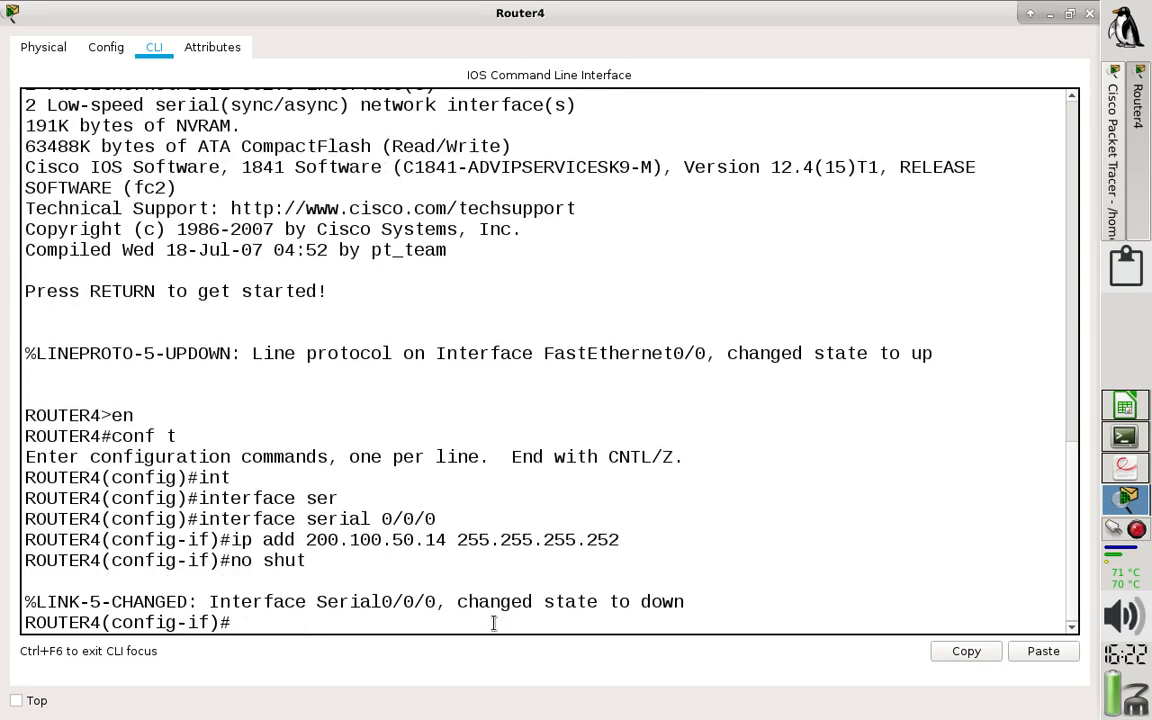
type("do wr")
key("Return")
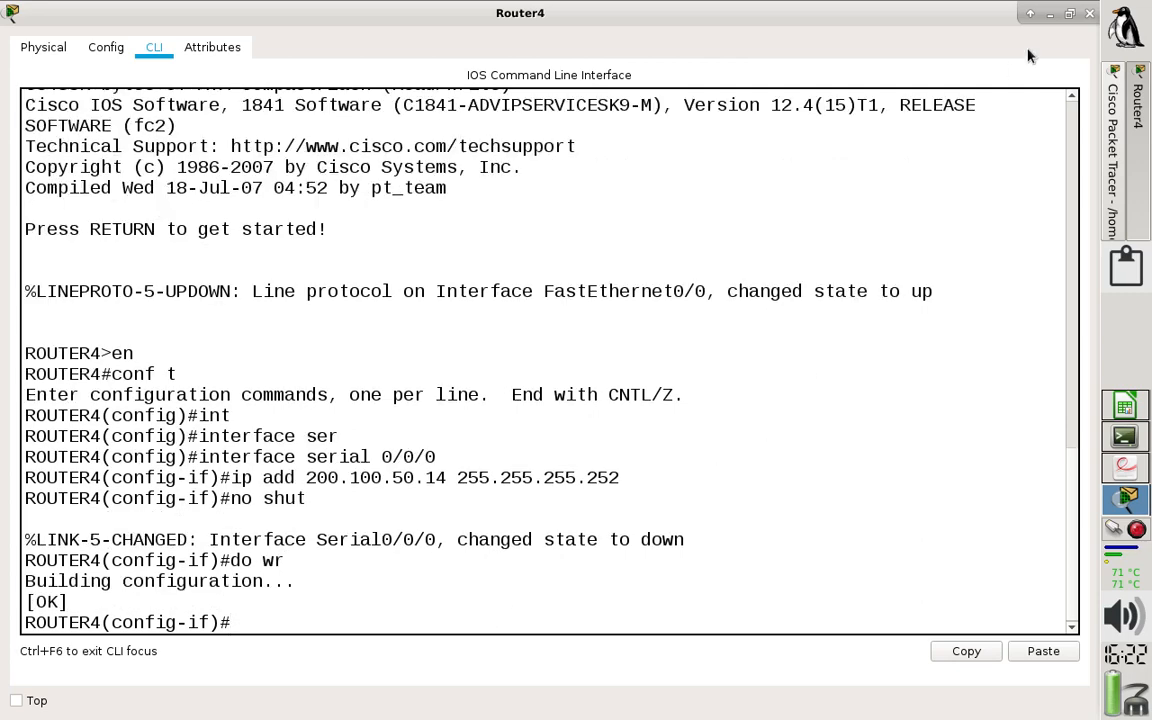
left_click(1089, 13)
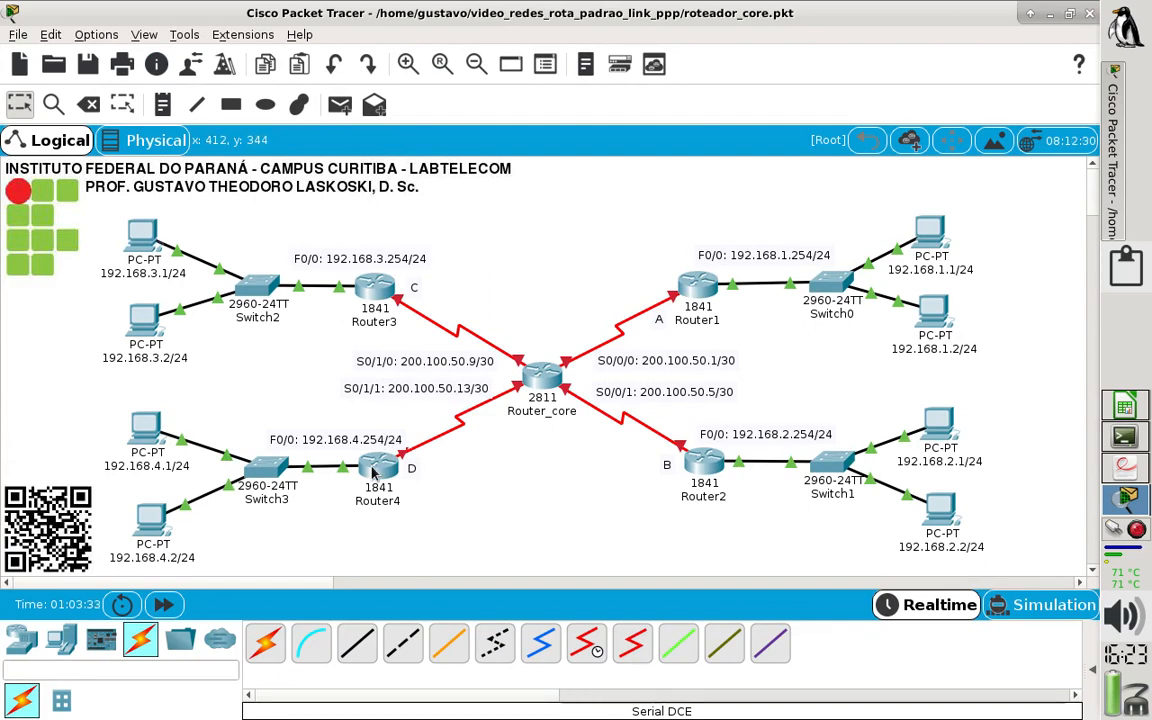
Check the addresses and speeds of the Router_Core links in the lab PDF and return to Packet Tracer.
mouse_move(374, 472)
left_click(1134, 477)
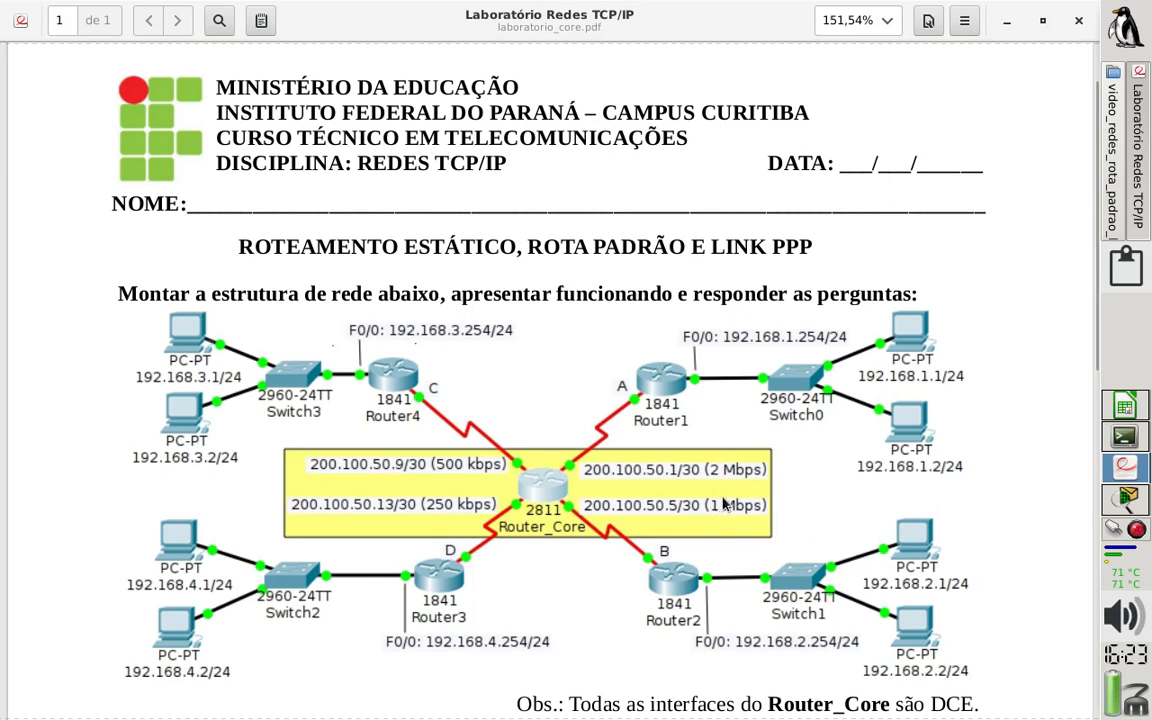
left_click(1125, 497)
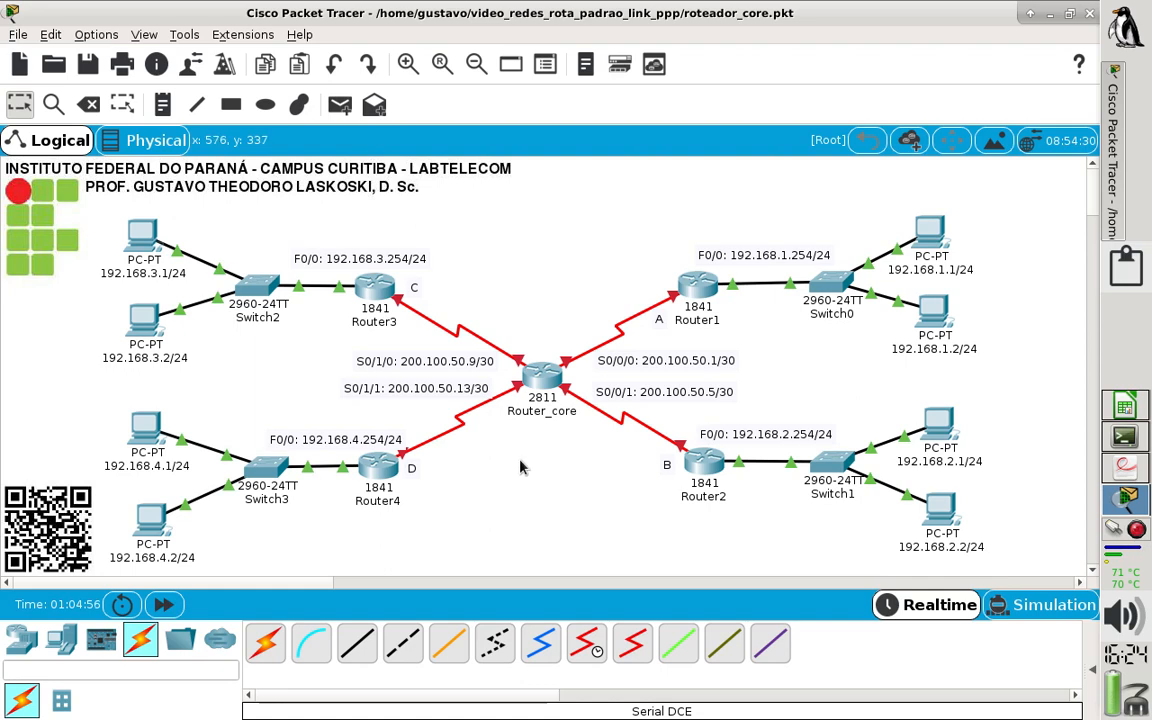
Open Router_core's command line interface in a maximized window and start its console session.
left_click(544, 381)
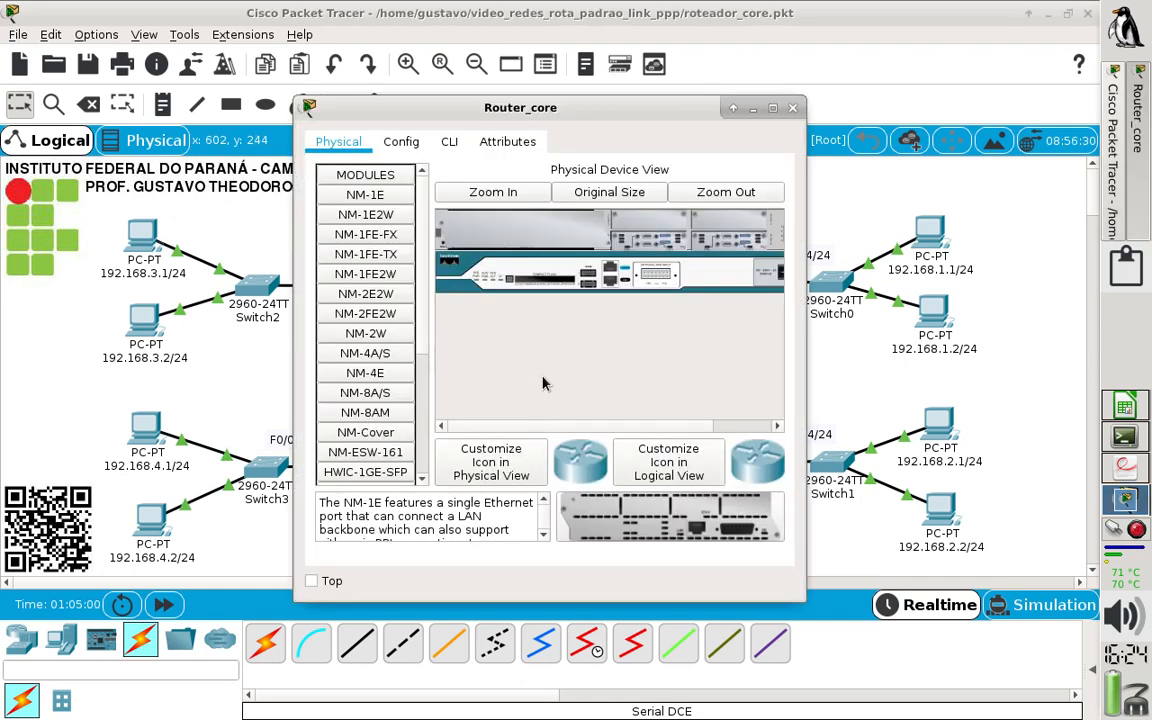
left_click(449, 142)
double_click(692, 108)
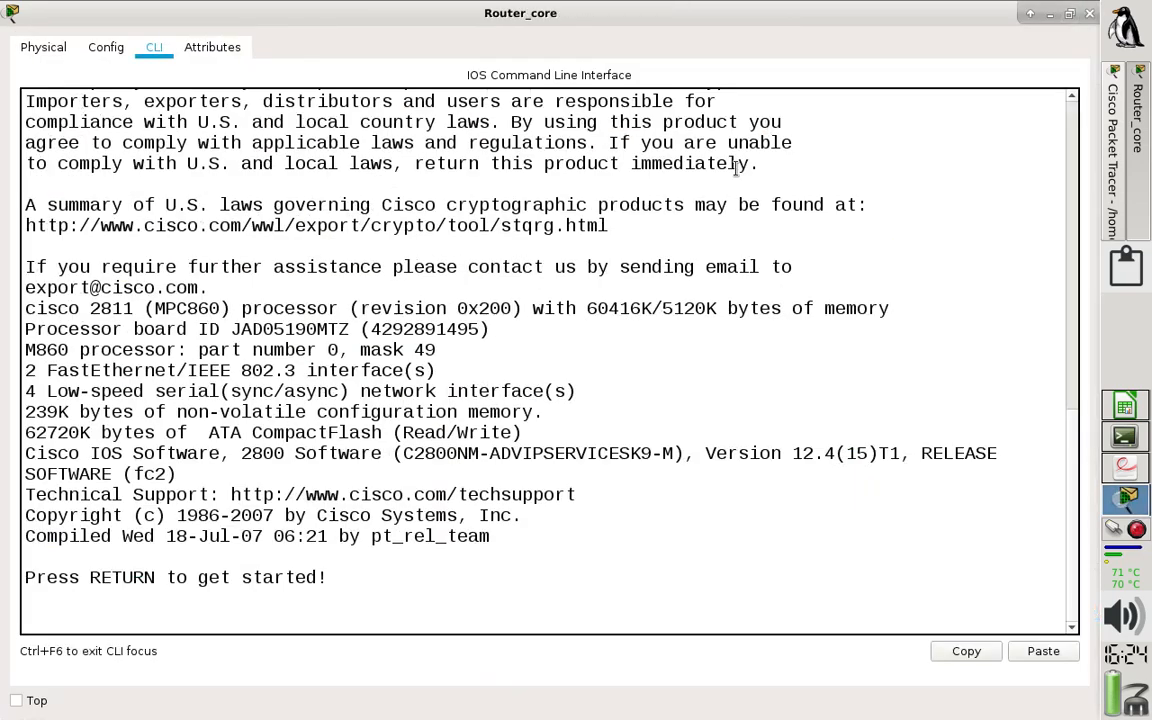
key("Return")
Enter global configuration on Router_core with en and conf t, and set its hostname to CORE.
type("en")
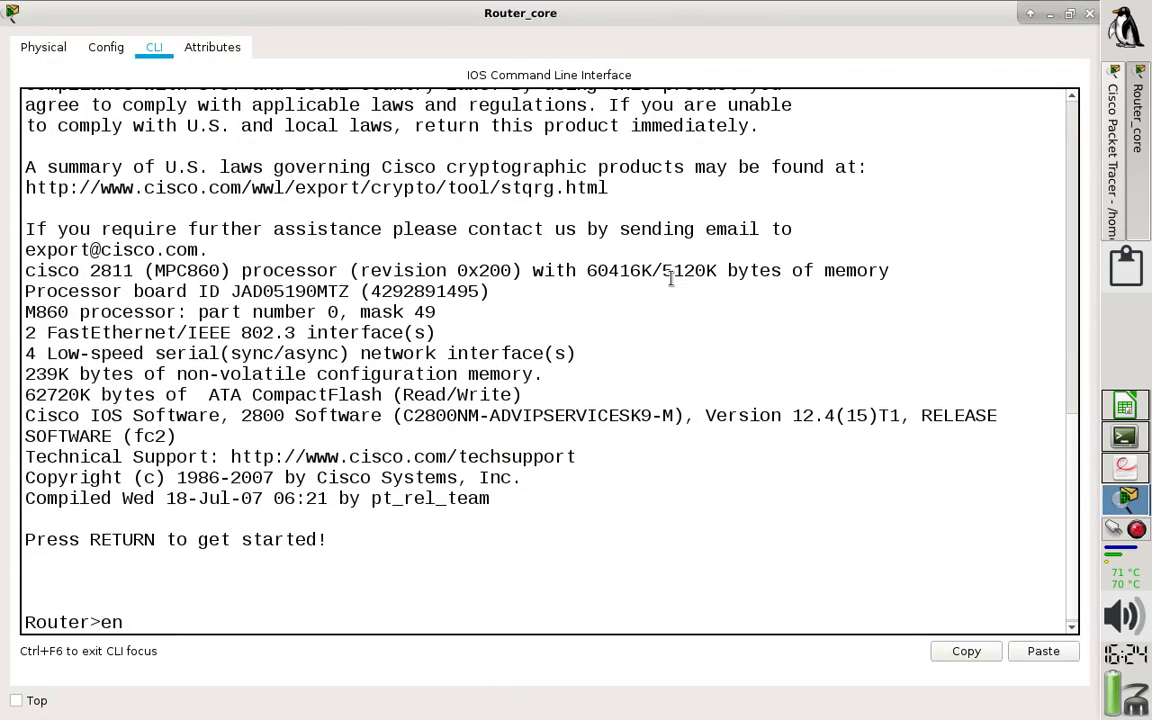
key("Return")
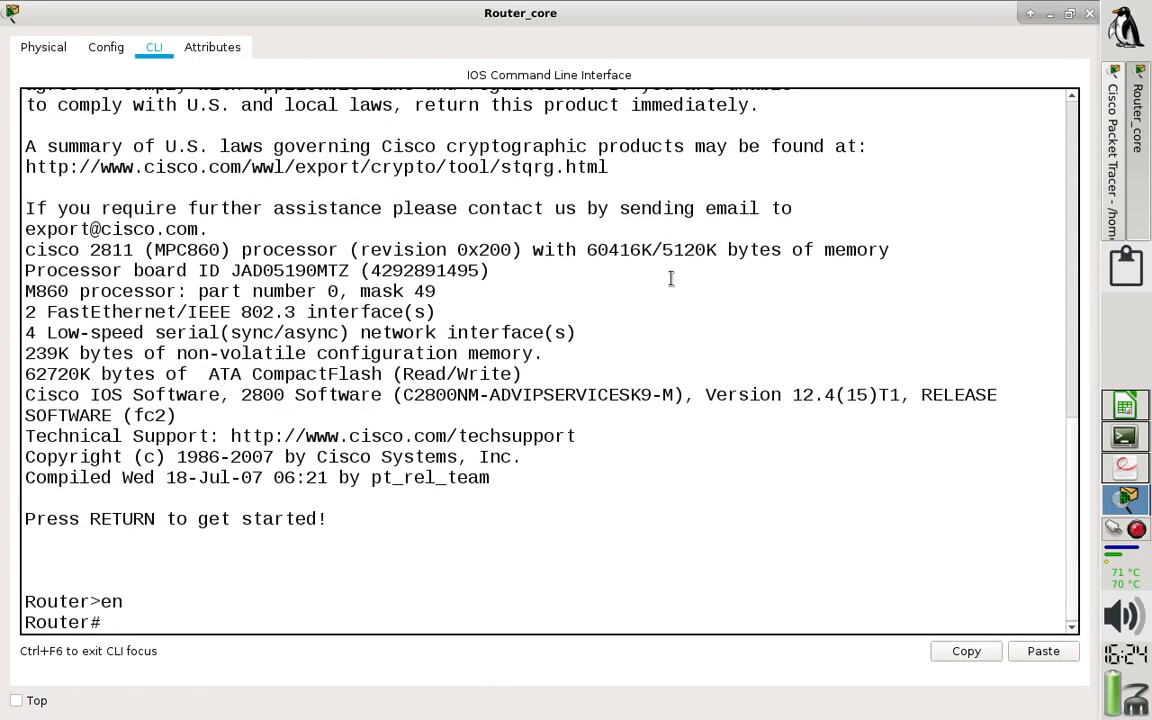
type("conf t")
key("Return")
type("h")
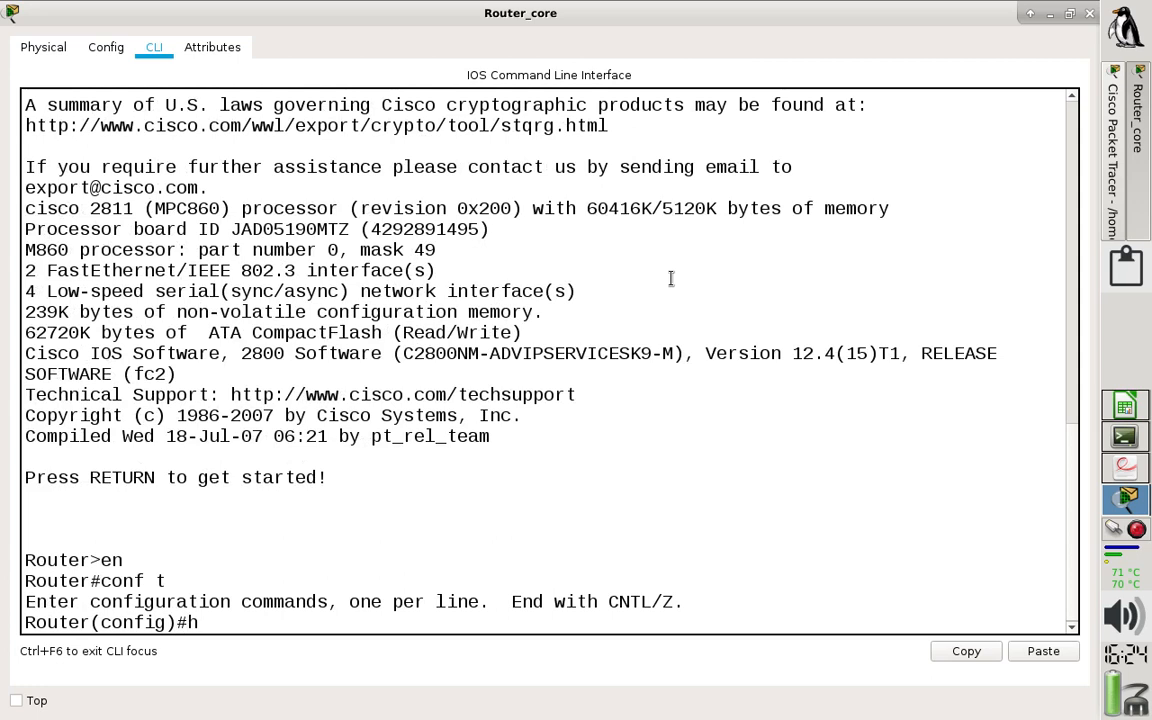
type("os")
key("Tab")
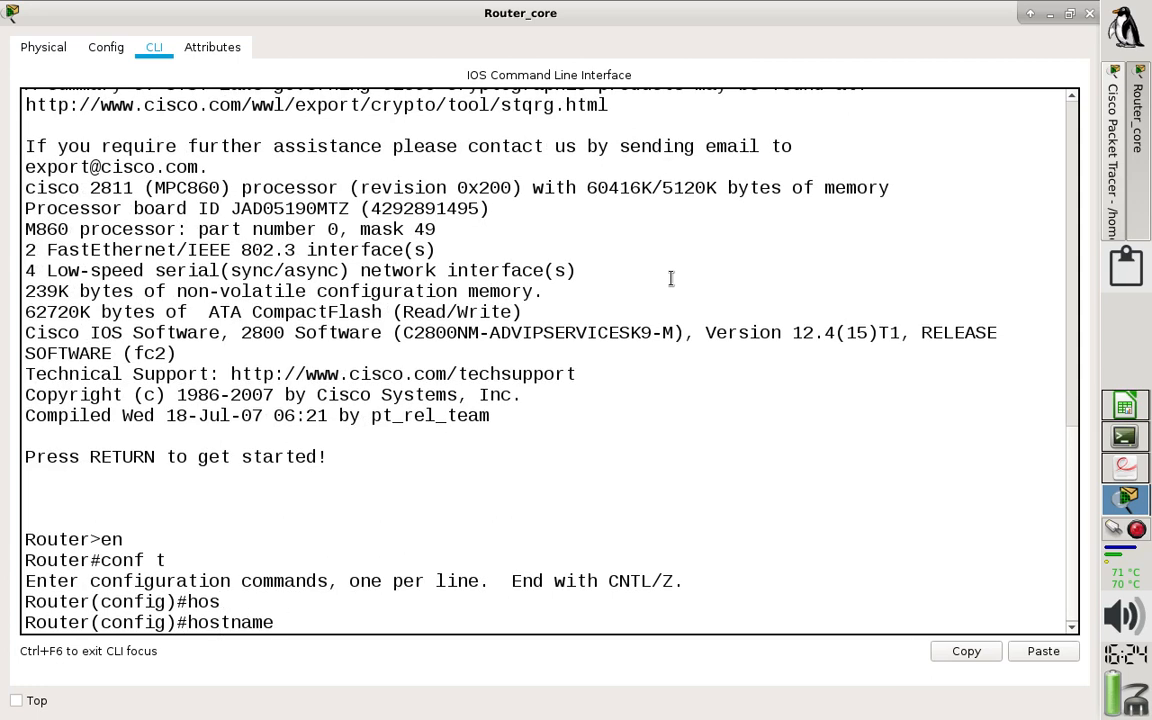
type("CORE")
key("Return")
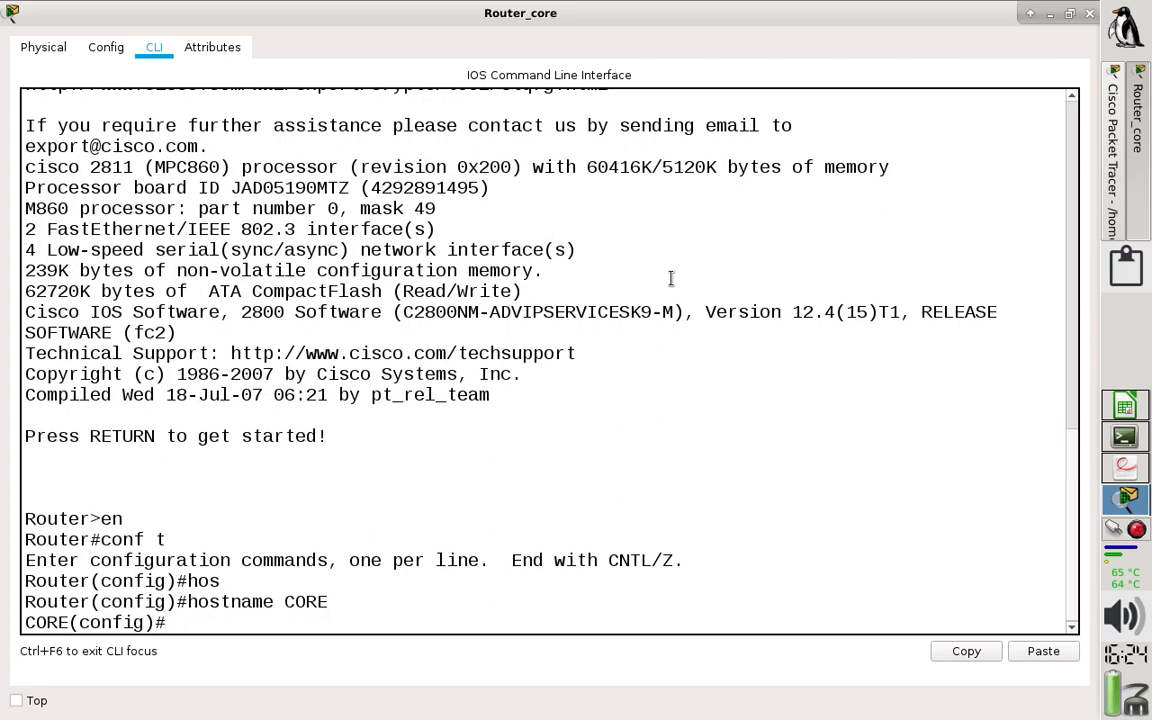
Select the core router's interface s0/0/0 and assign it 200.100.50.1 with mask 255.255.255.252.
type("int s0/0/0")
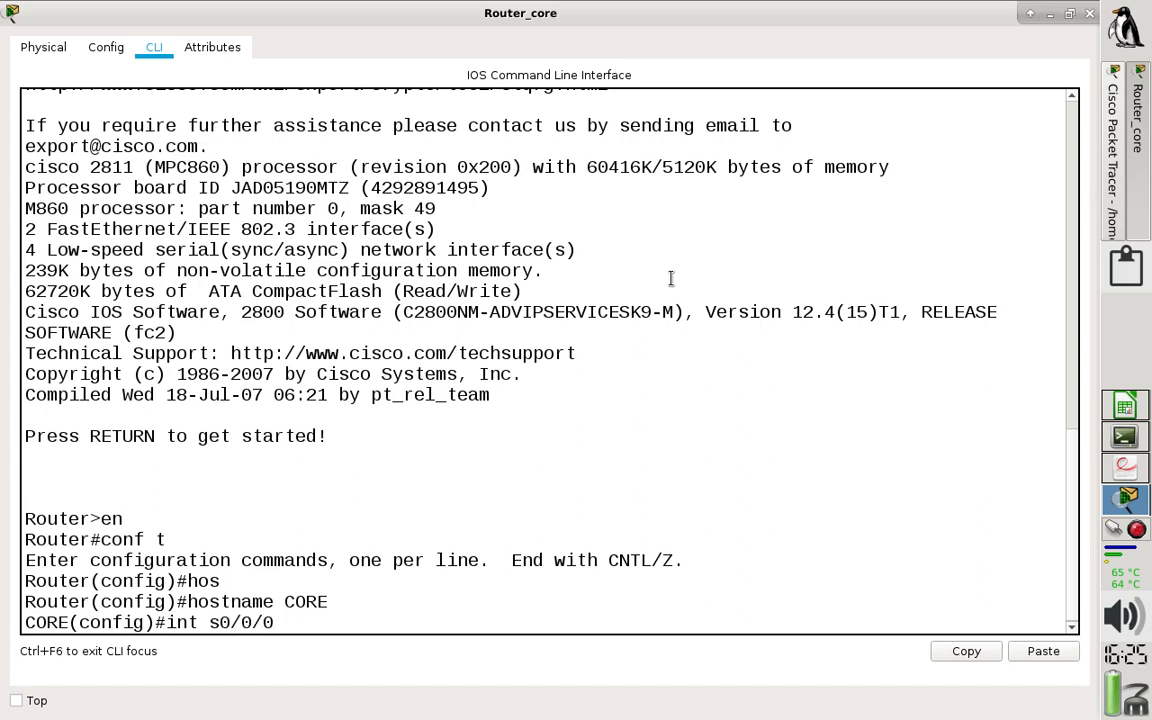
key("Return")
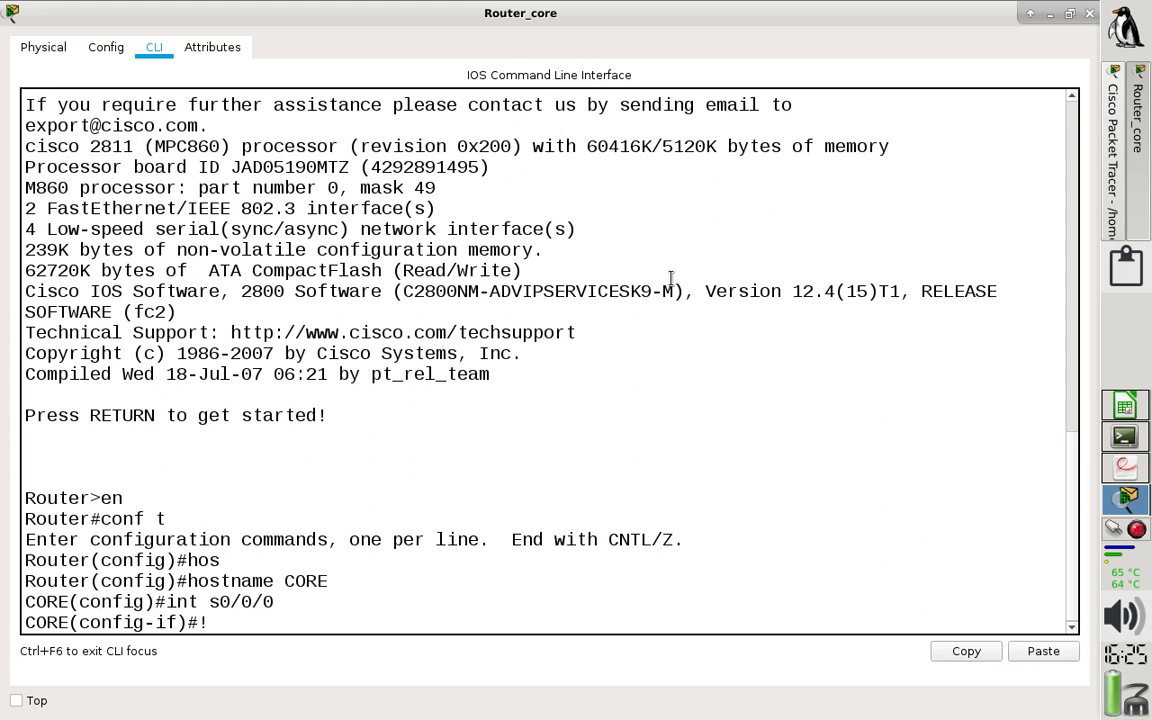
type("ip add 200.10")
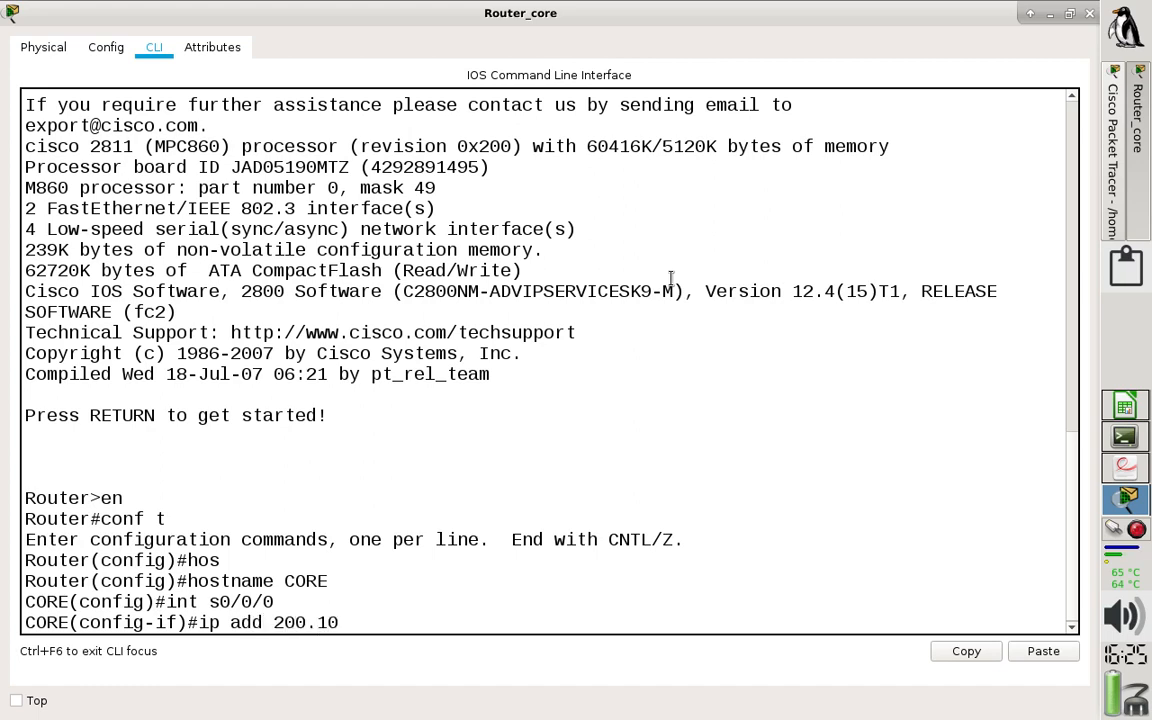
type("0.50.1 255.255.255.252")
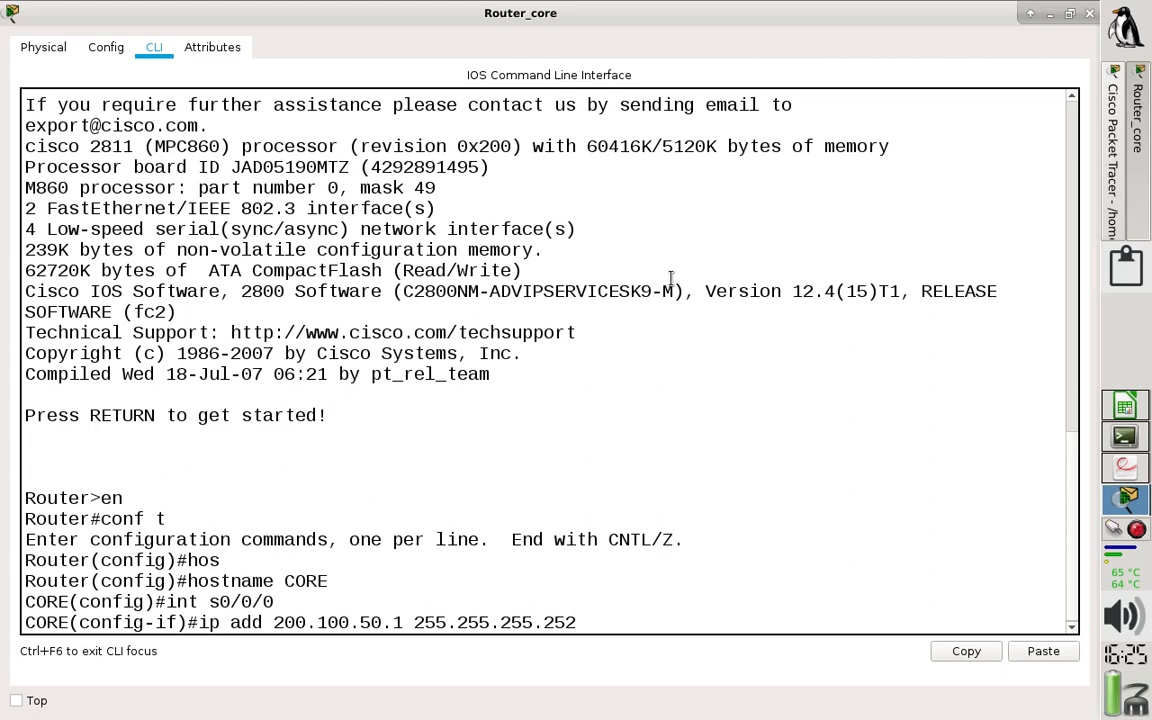
key("Return")
Set the clock rate of the core router's s0/0/0 to 2000000, checking the link speed in the lab PDF.
type("cl")
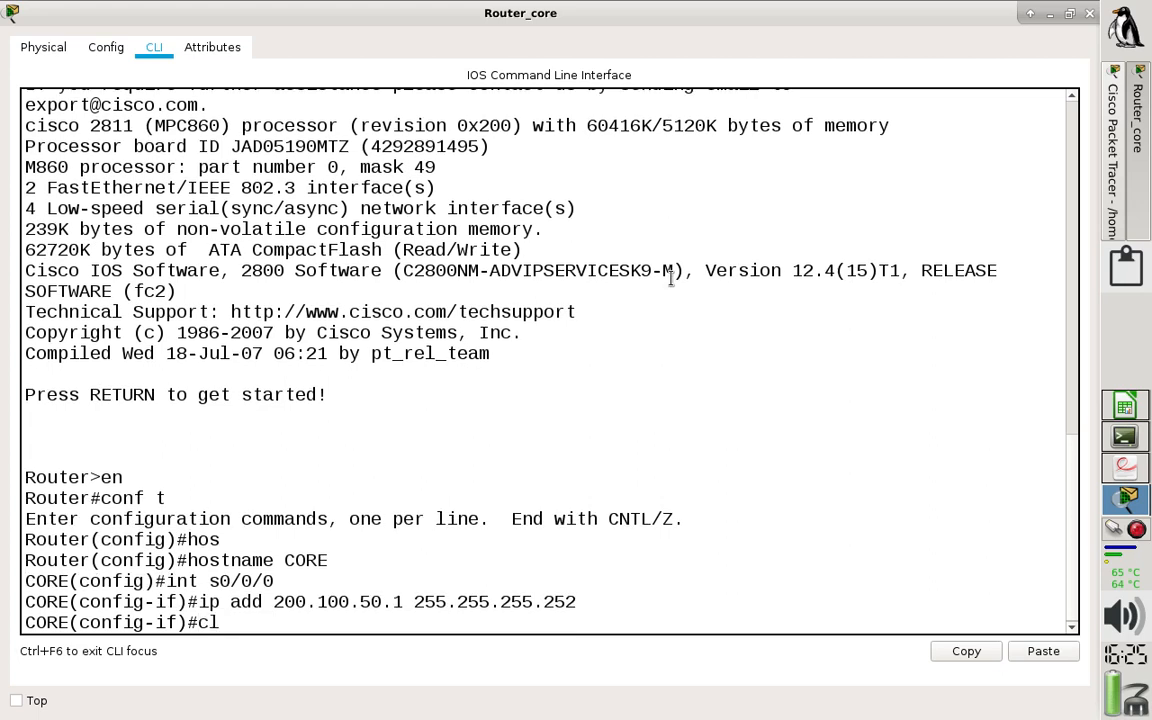
type("ock rate")
left_click(1124, 474)
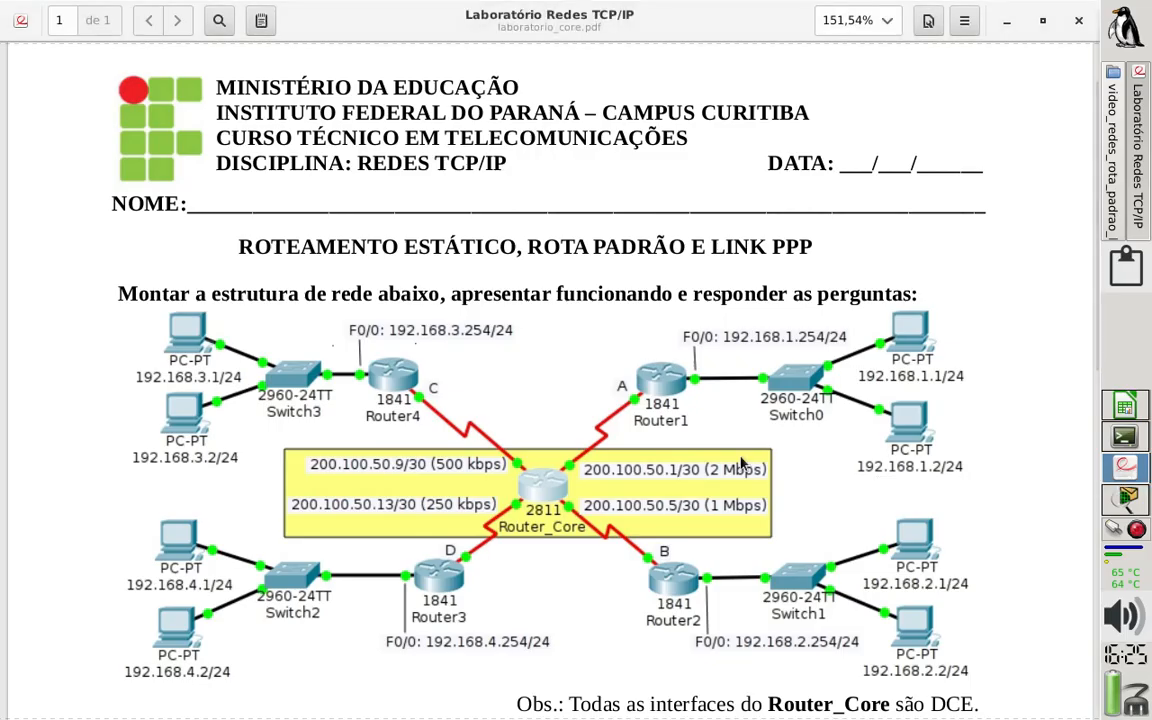
left_click(1134, 507)
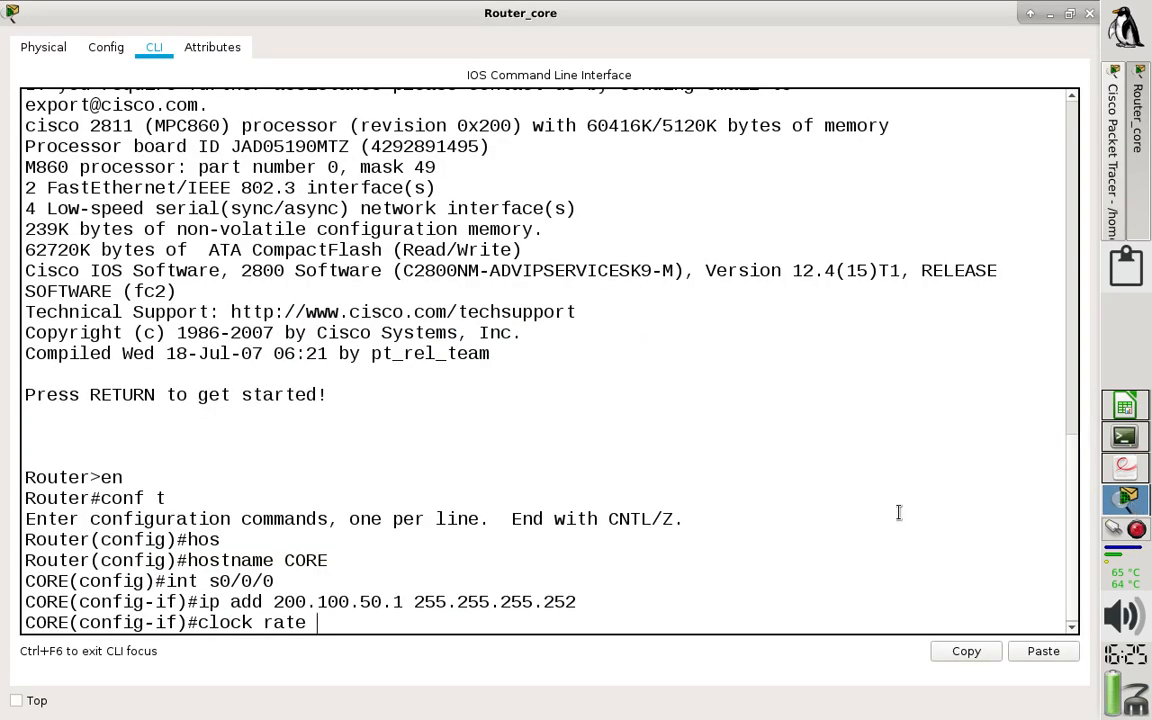
type("2000000")
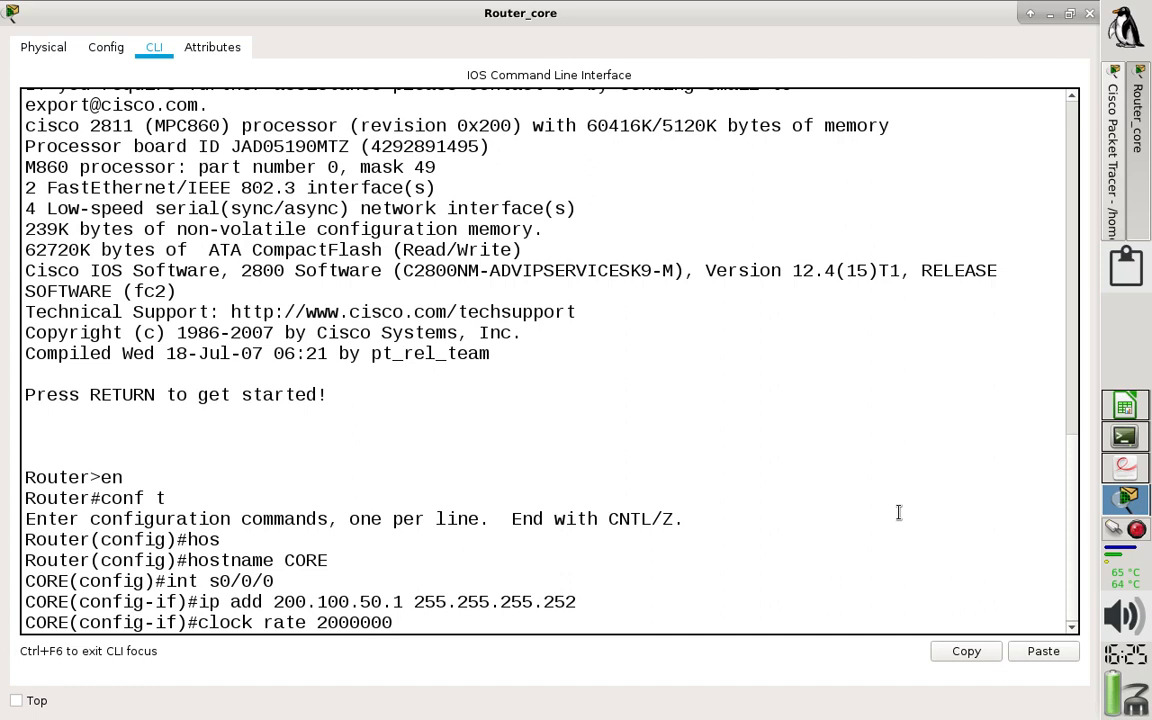
key("Return")
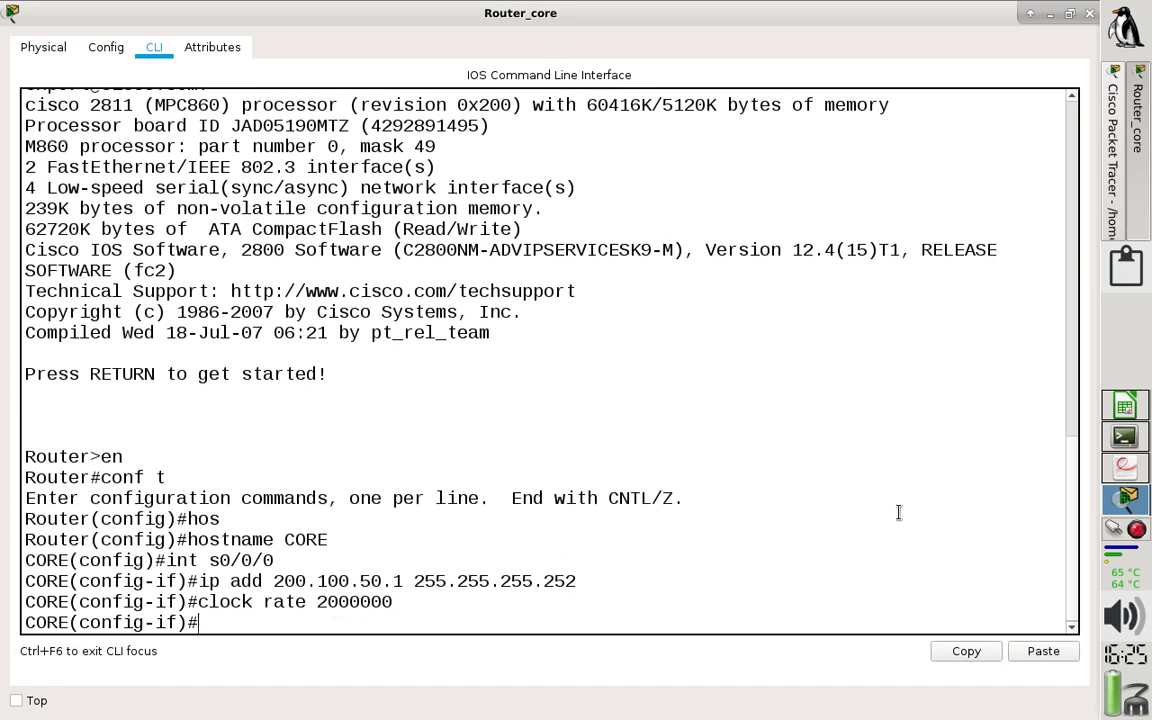
Enable the core router's s0/0/0 with no shut and exit to global configuration mode.
type("no shut")
key("Return")
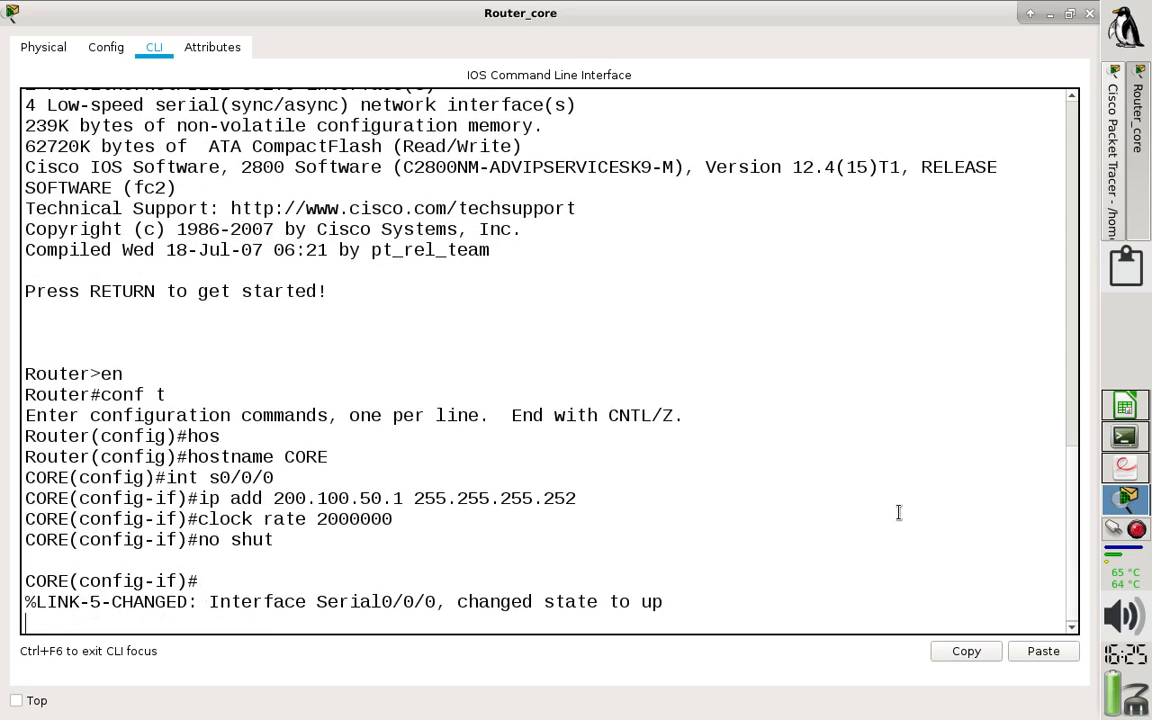
key("Return")
type("!!!!")
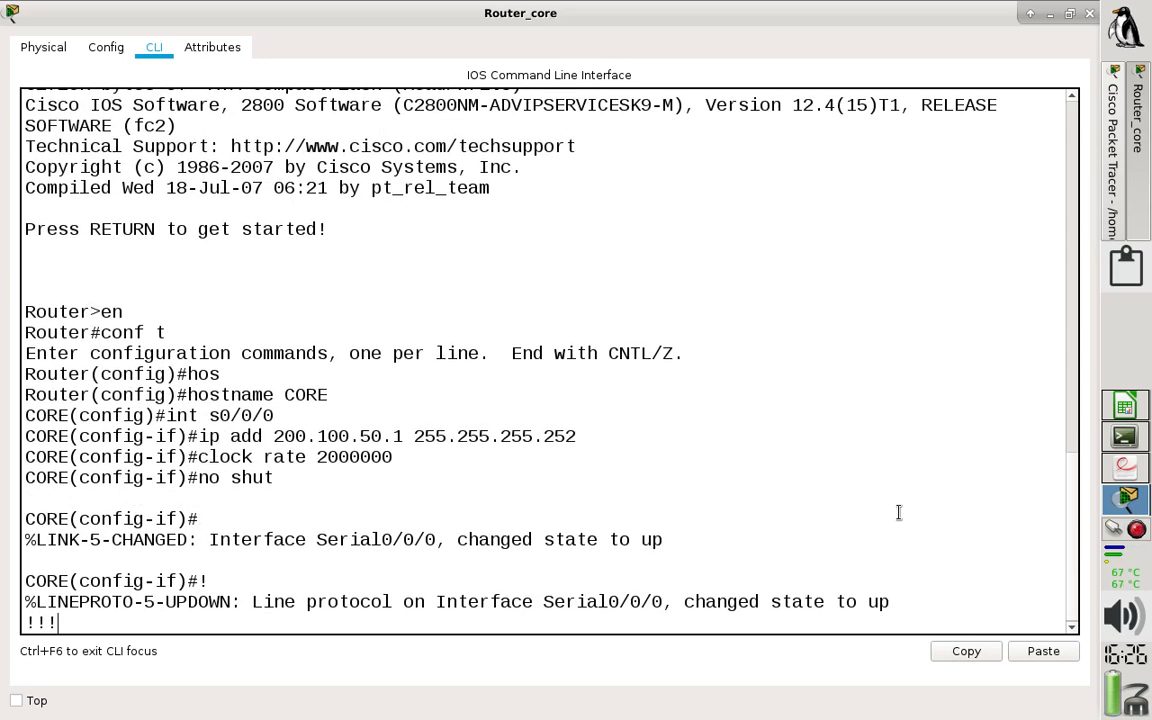
key("Return")
type("ex")
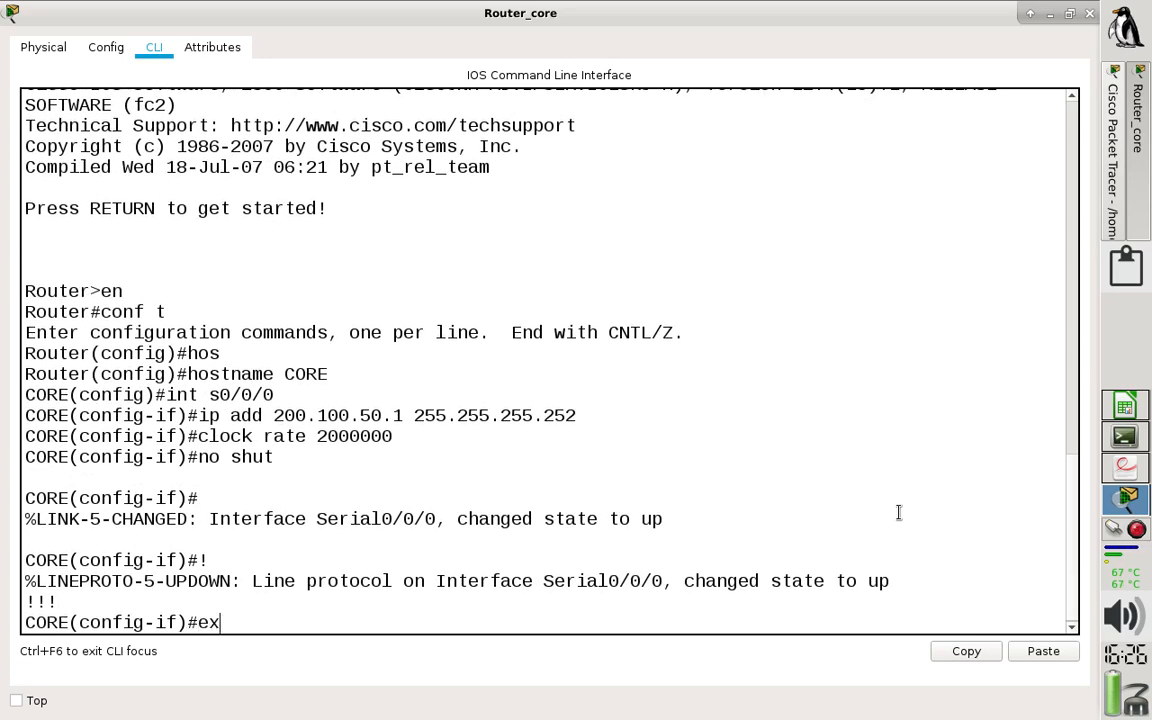
type("it")
key("Return")
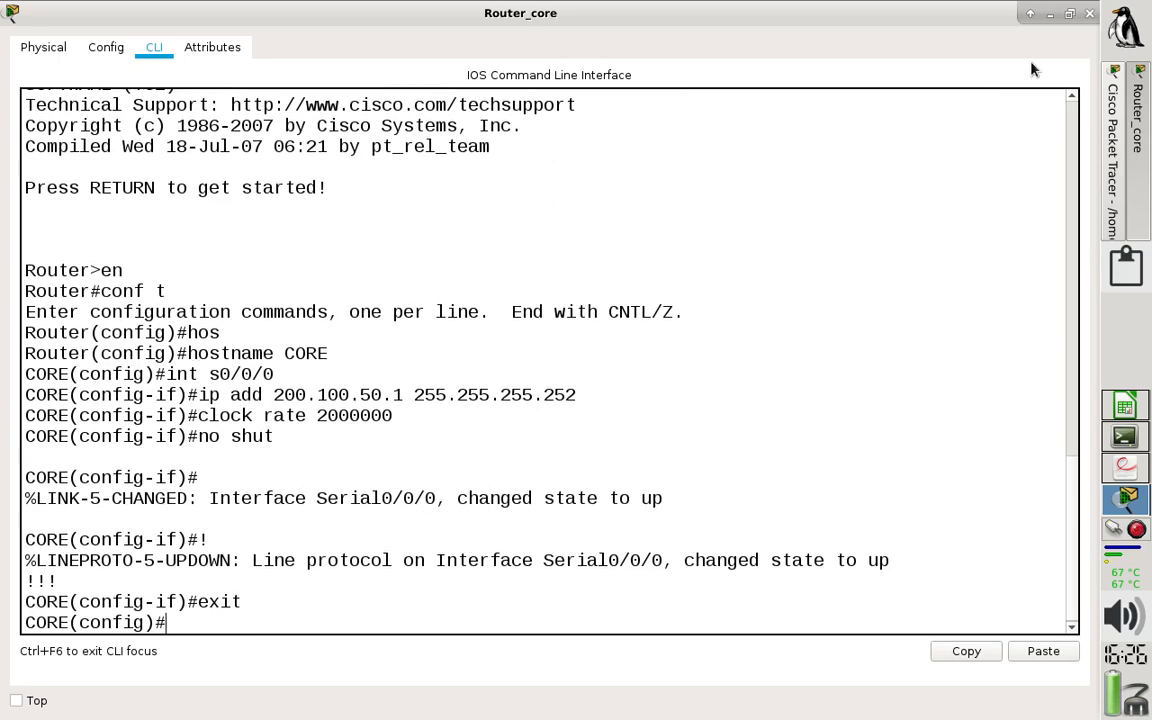
Check the link to Router1 in the topology and the core router's link data in the lab PDF, returning to the console.
left_click(1031, 16)
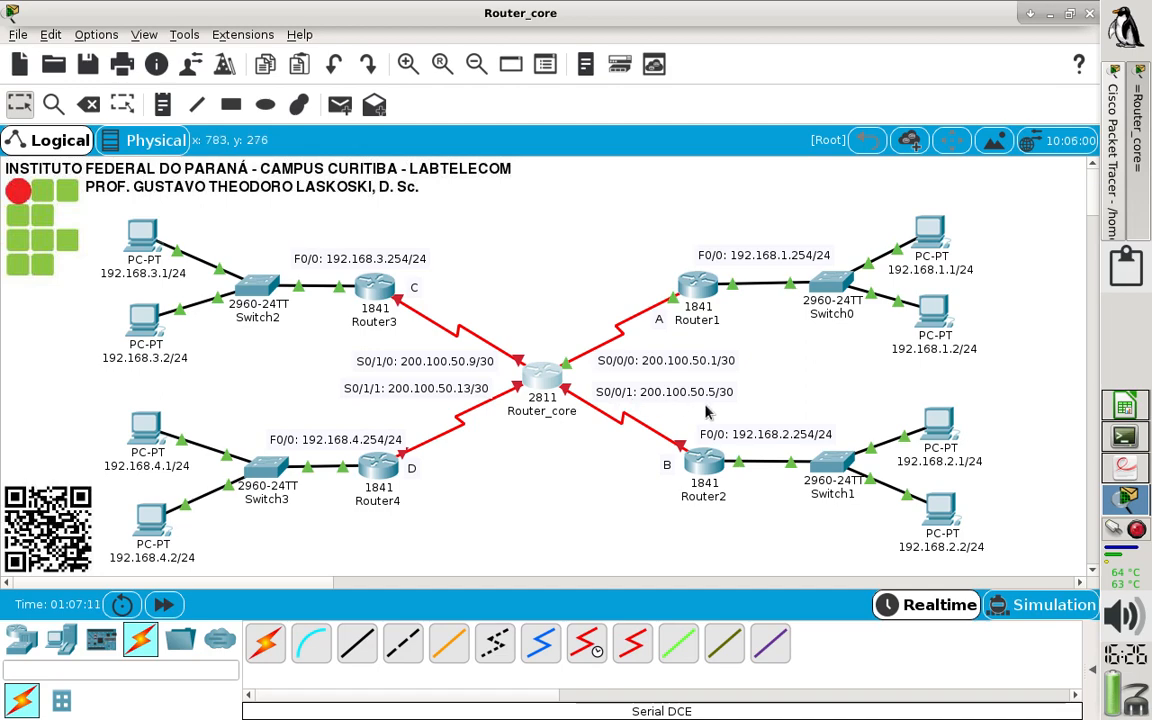
left_click(1114, 468)
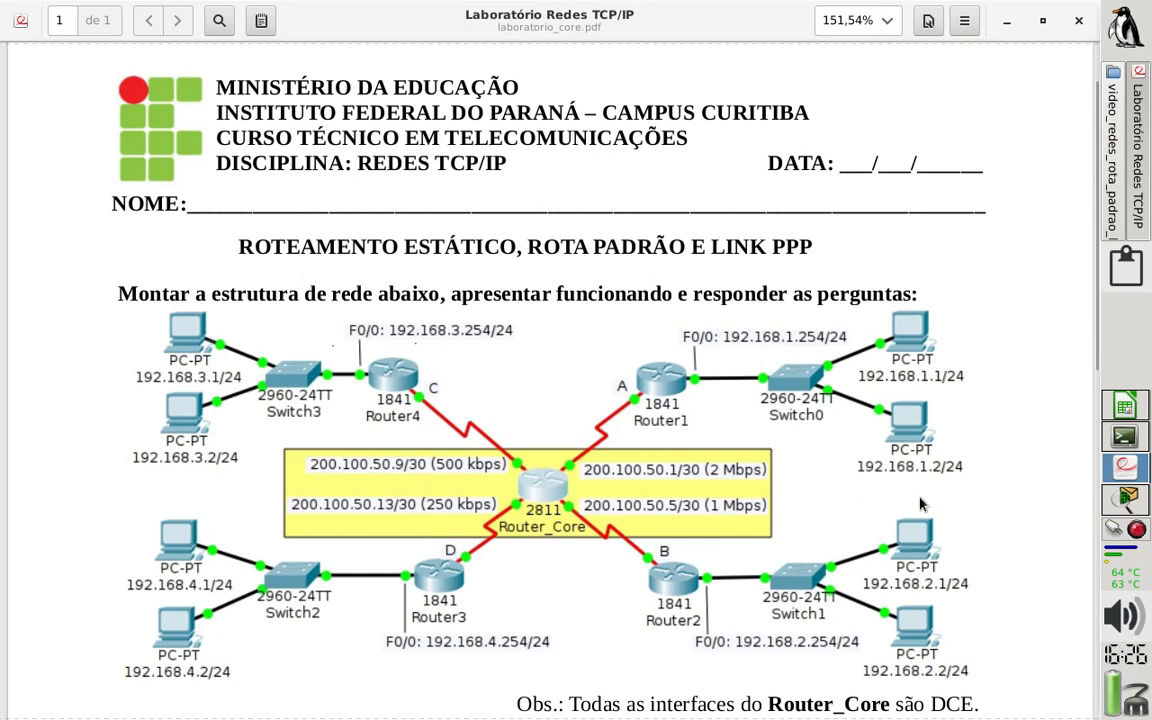
left_click(1125, 501)
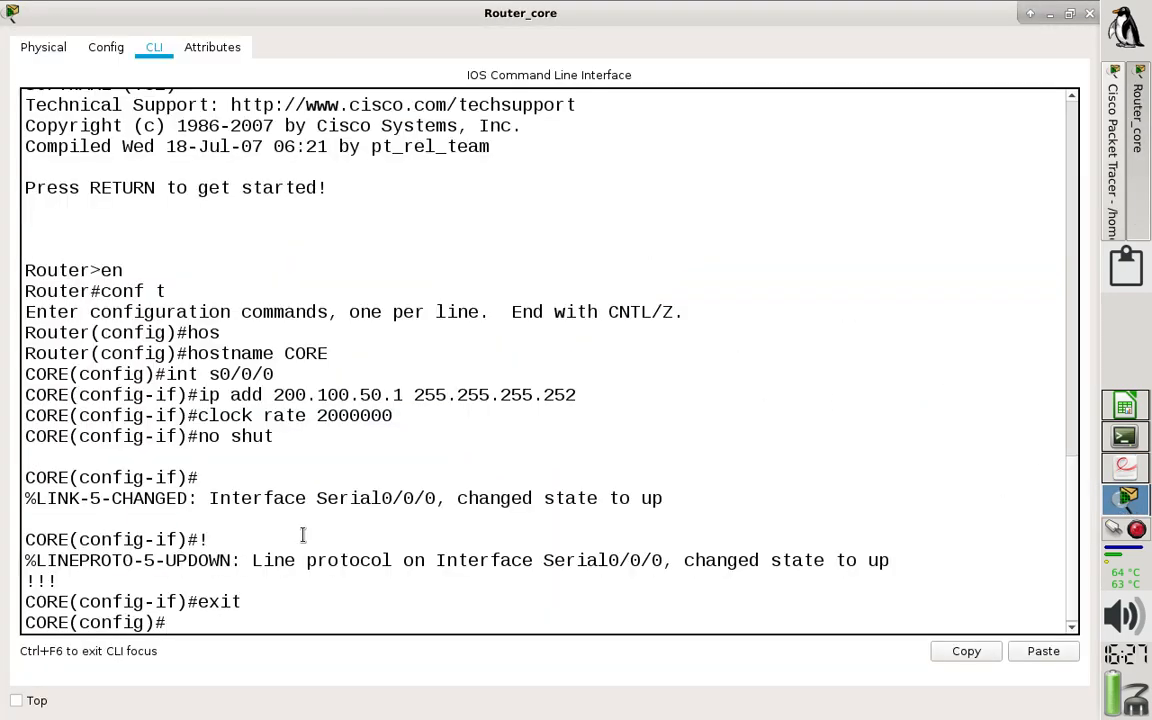
Select the core router's interface s0/0/1 and assign it 200.100.50.5 with mask 255.255.255.252.
type("nt s0")
type("/0/1")
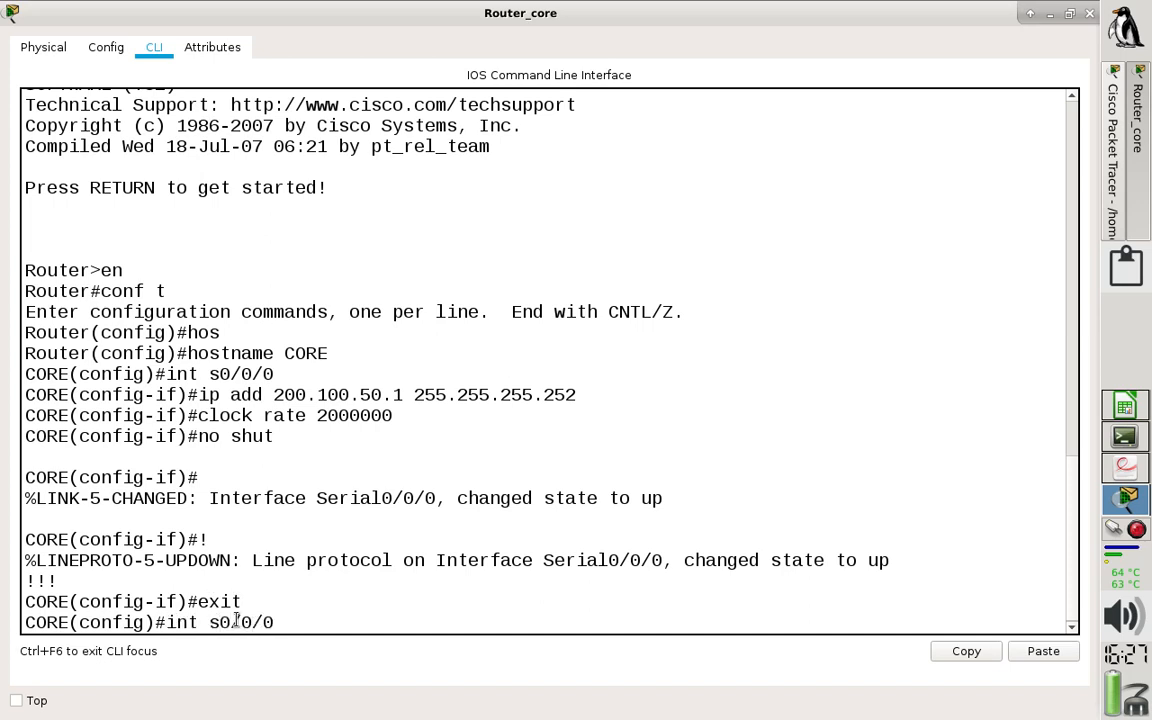
key("Return")
type("ip")
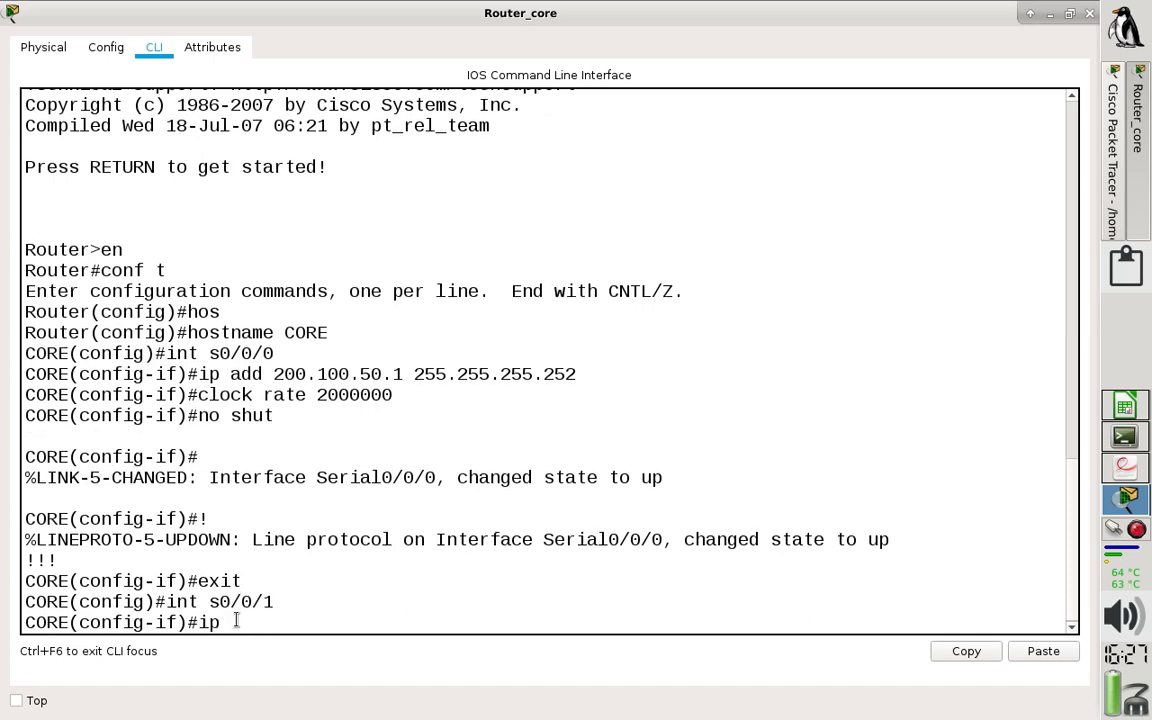
type(" add 200.100.50")
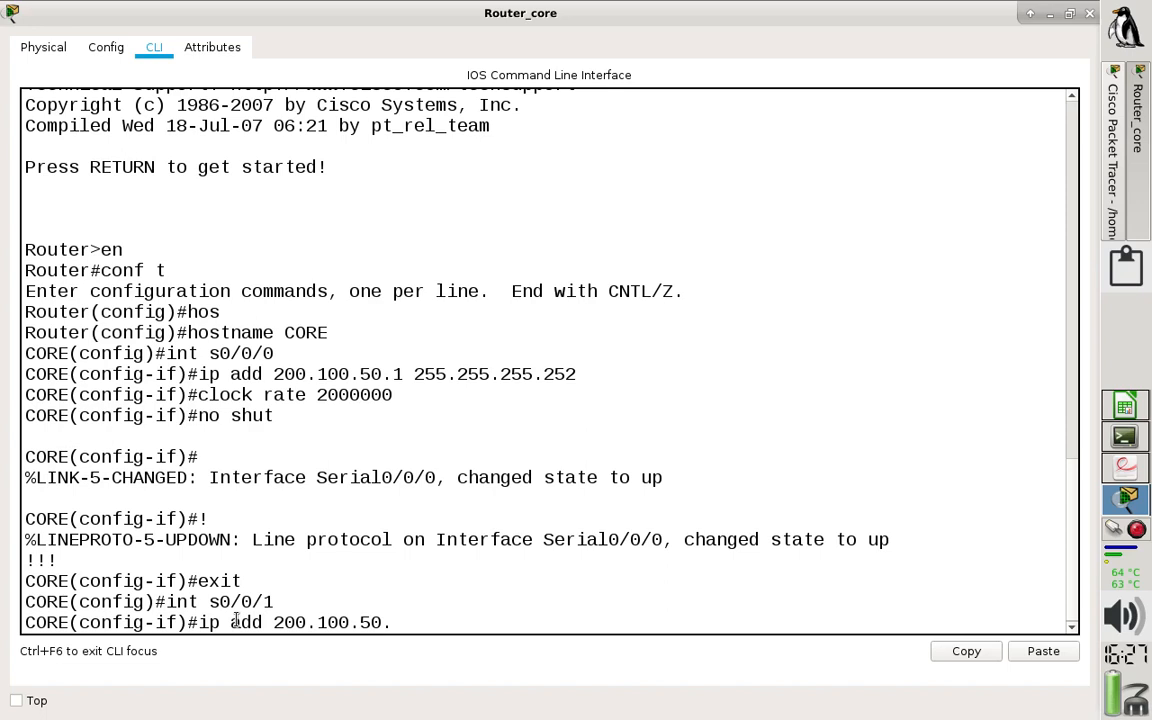
type(".5 255.255.255.252")
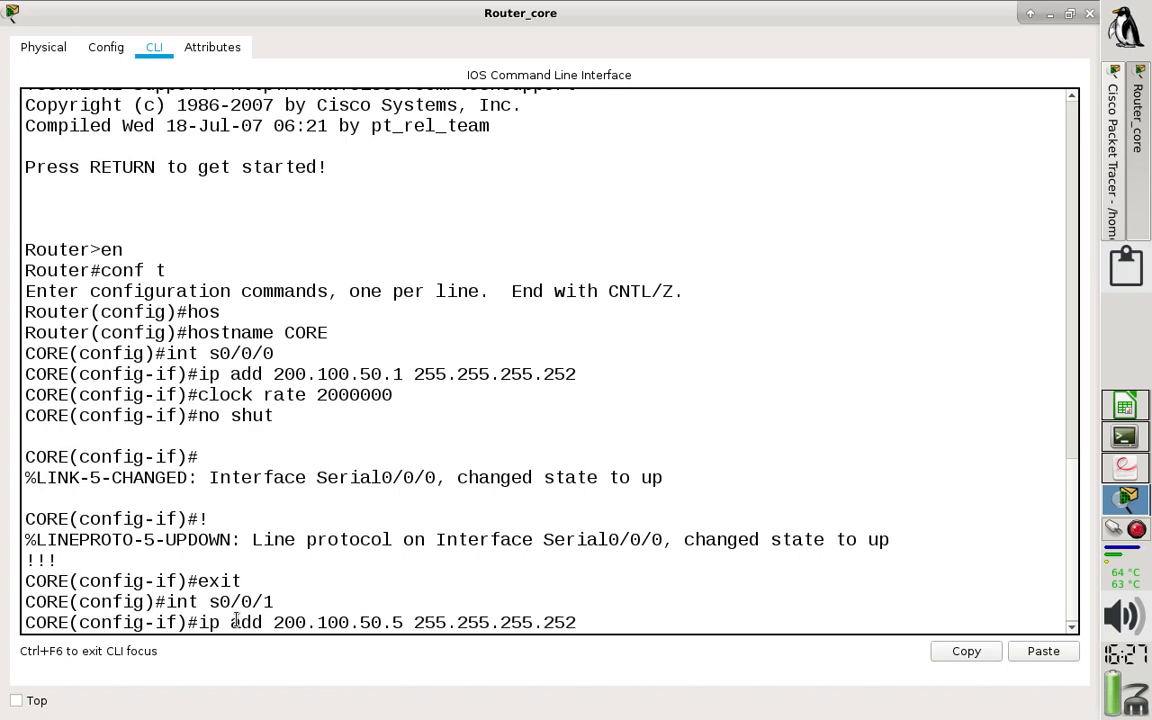
key("Return")
Set the clock rate of the core router's s0/0/1 to 1000000.
type("clo")
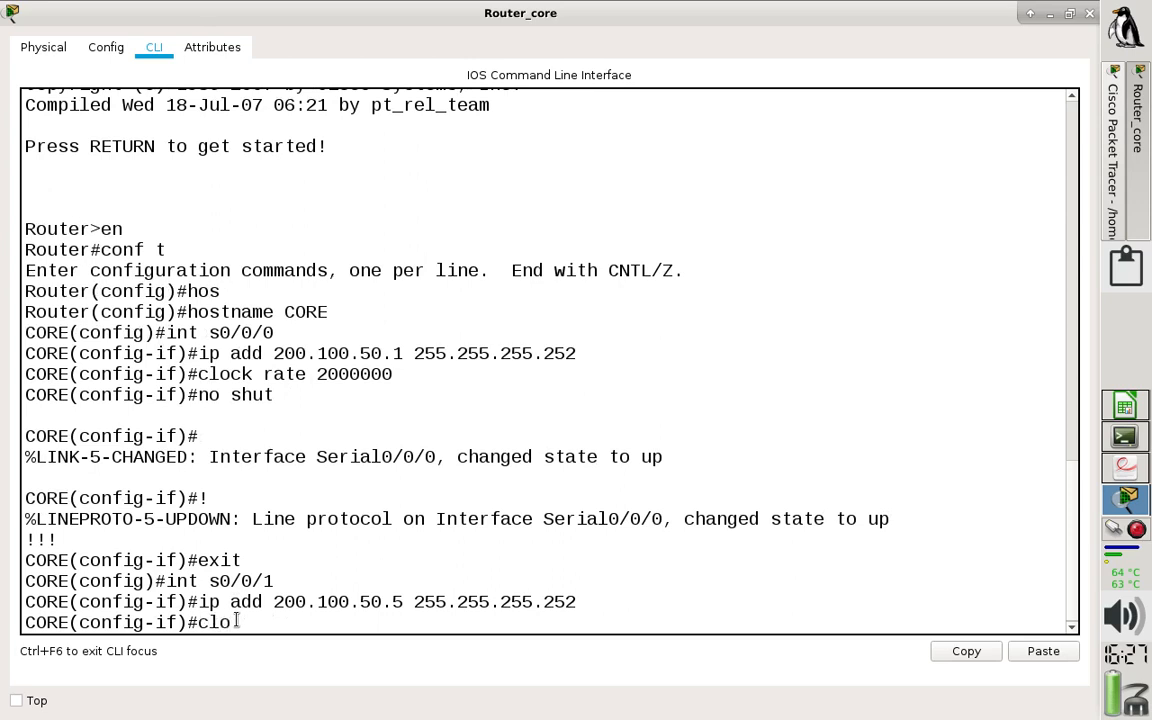
type("ck rate 1000000")
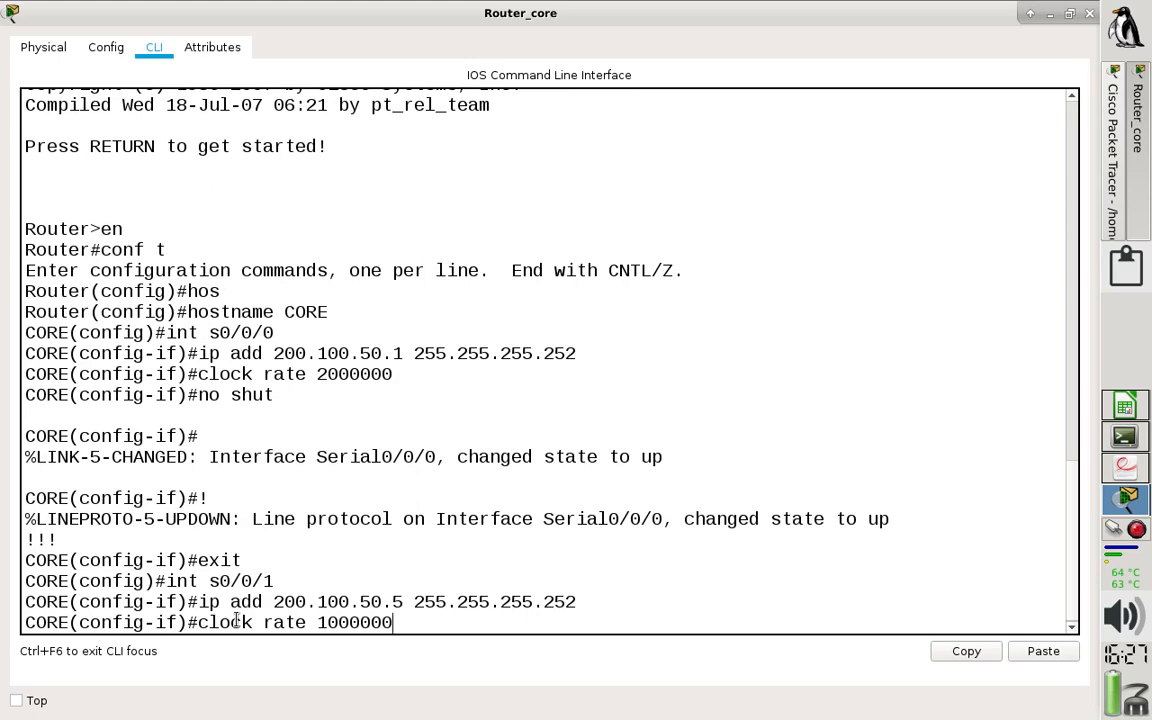
key("Return")
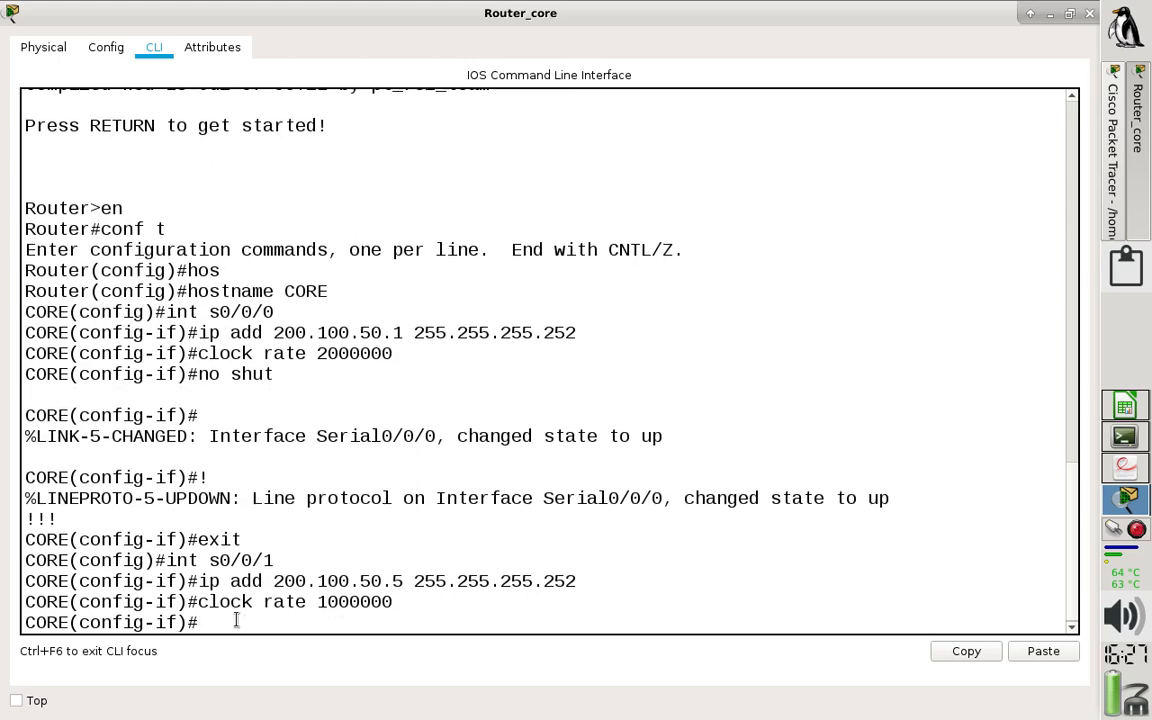
Enable the core router's s0/0/1 with no shut and exit to global configuration mode.
type("no shut")
key("Return")
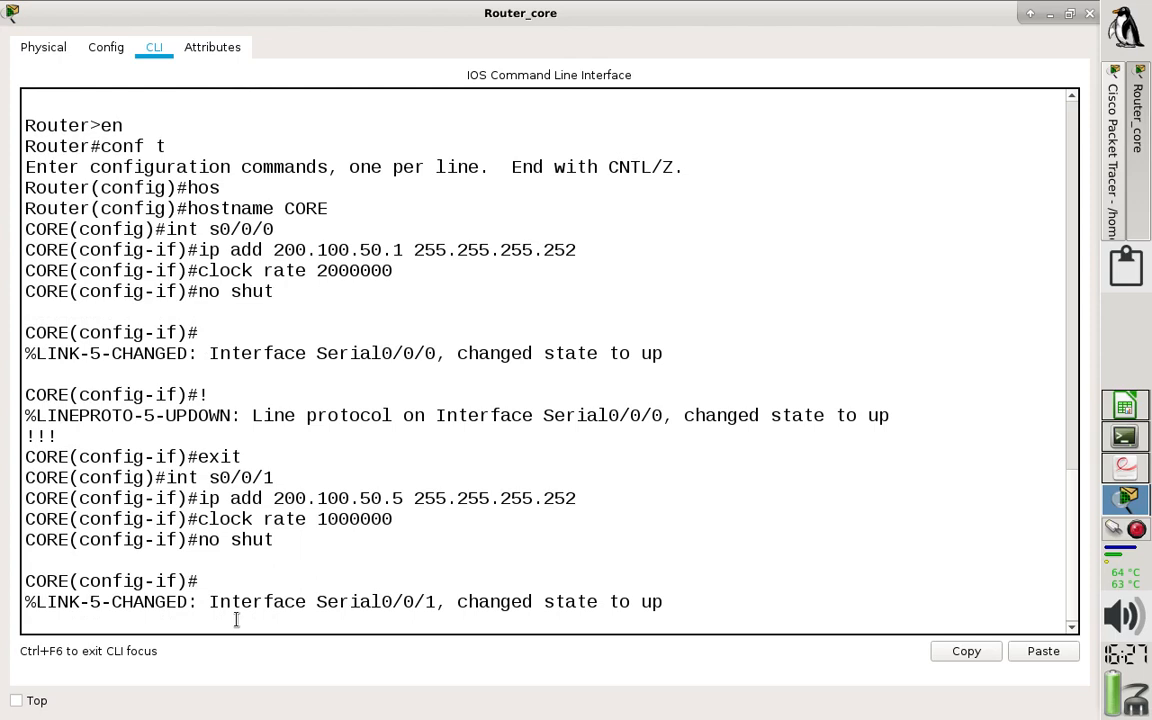
key("Return")
type("e")
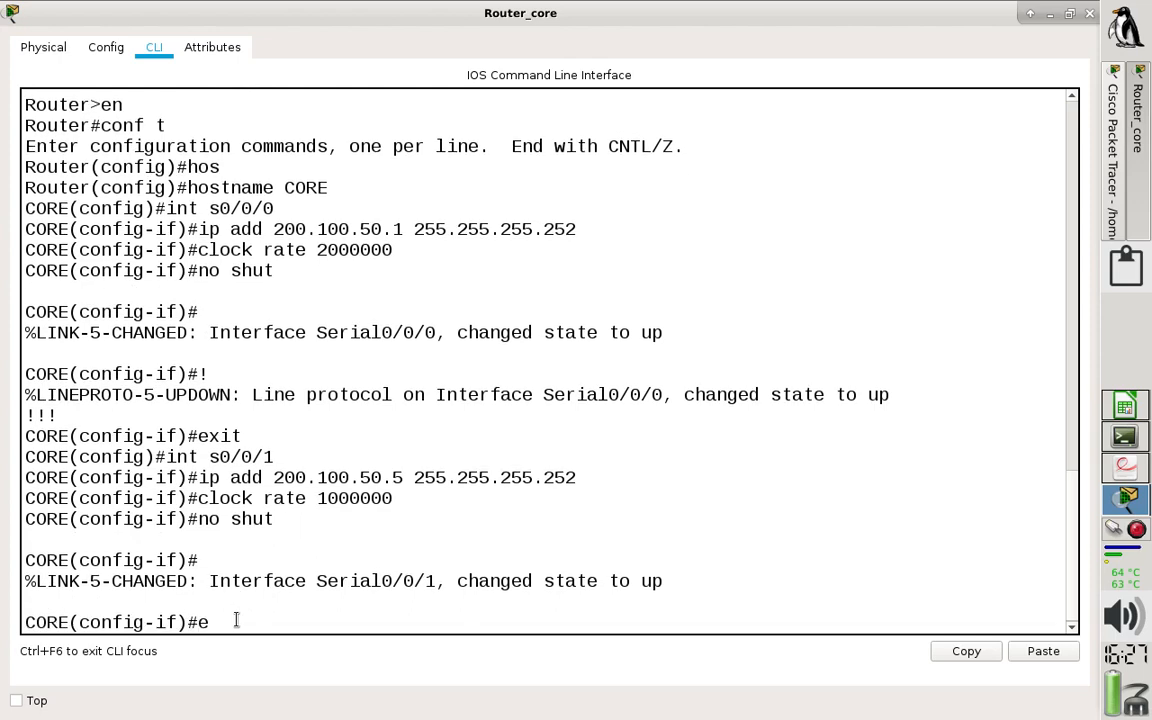
type("xit")
key("Return")
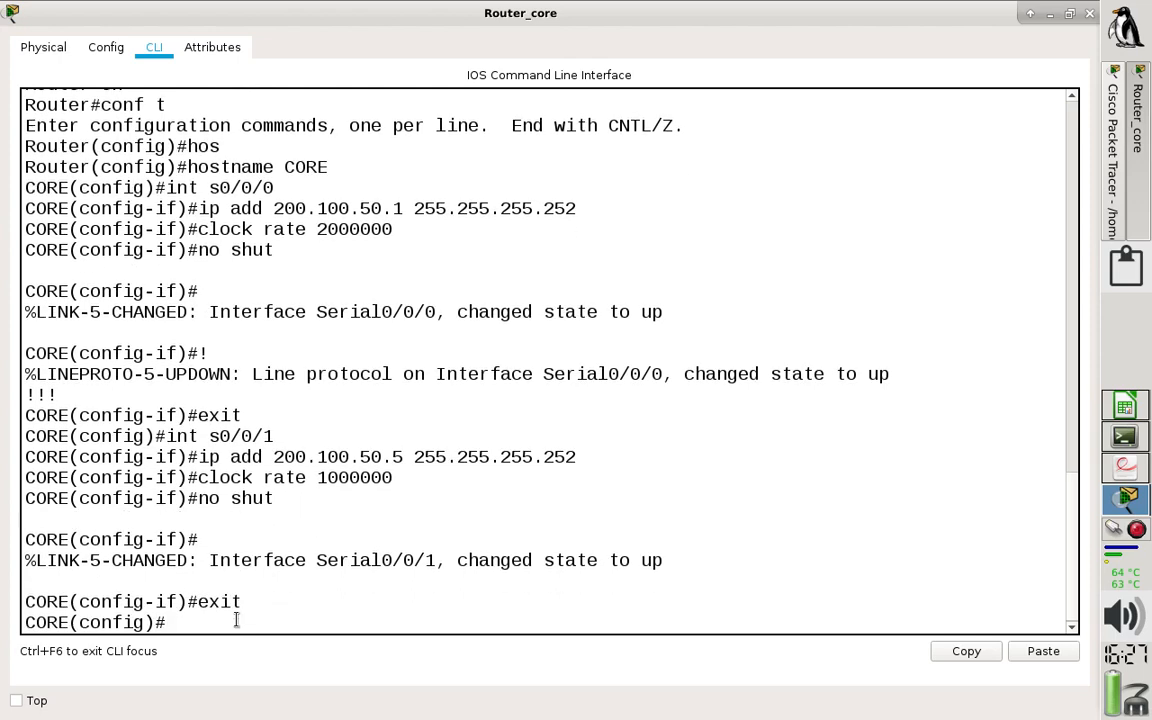
Check the core router's link to Router3 in the topology, the lab PDF and the link_30.ods subnet table, returning to the console.
left_click(1032, 16)
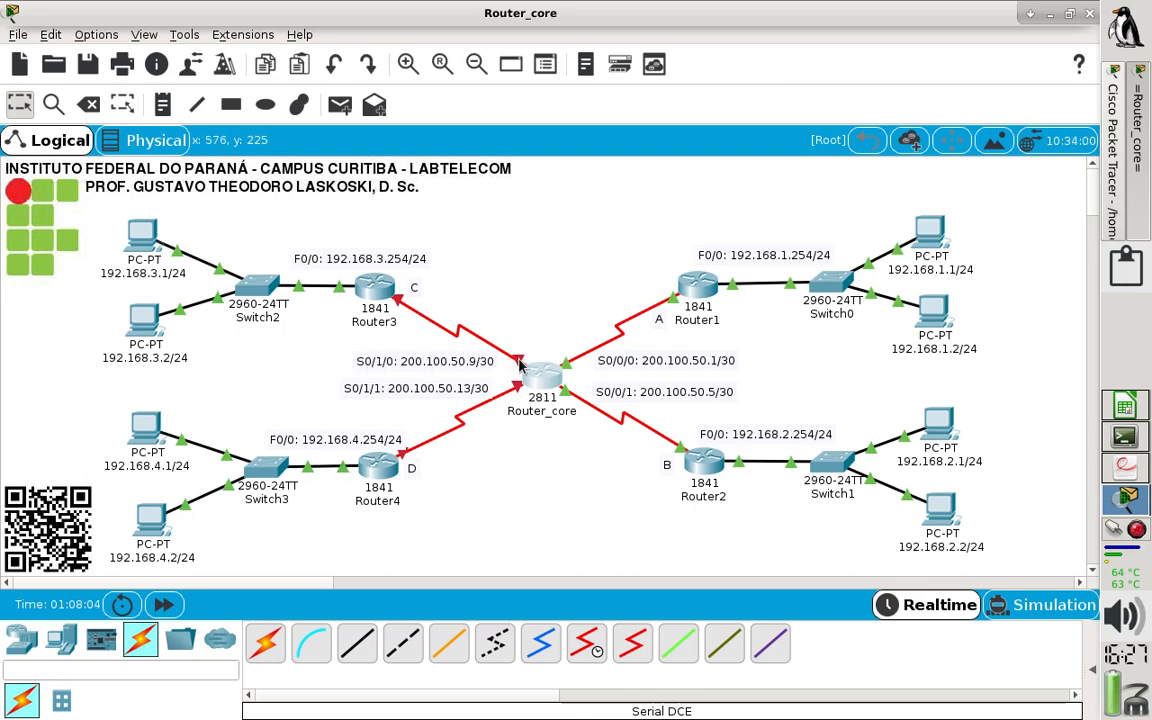
left_click(1124, 470)
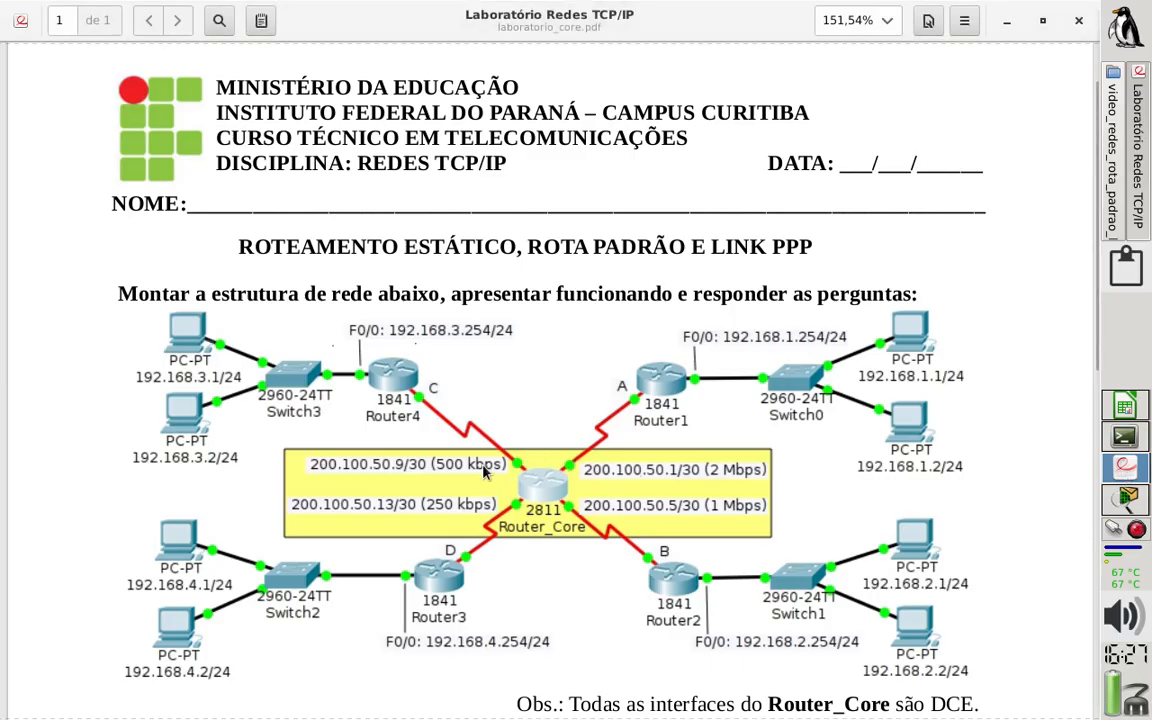
left_click(1130, 406)
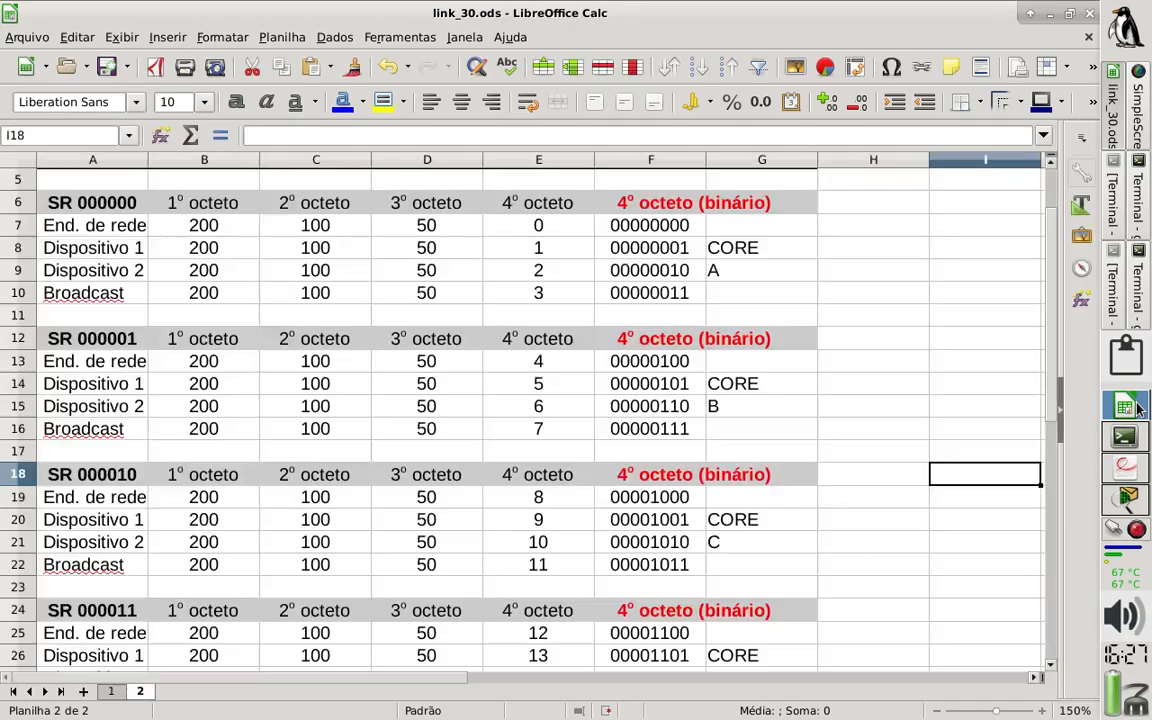
left_click(1126, 500)
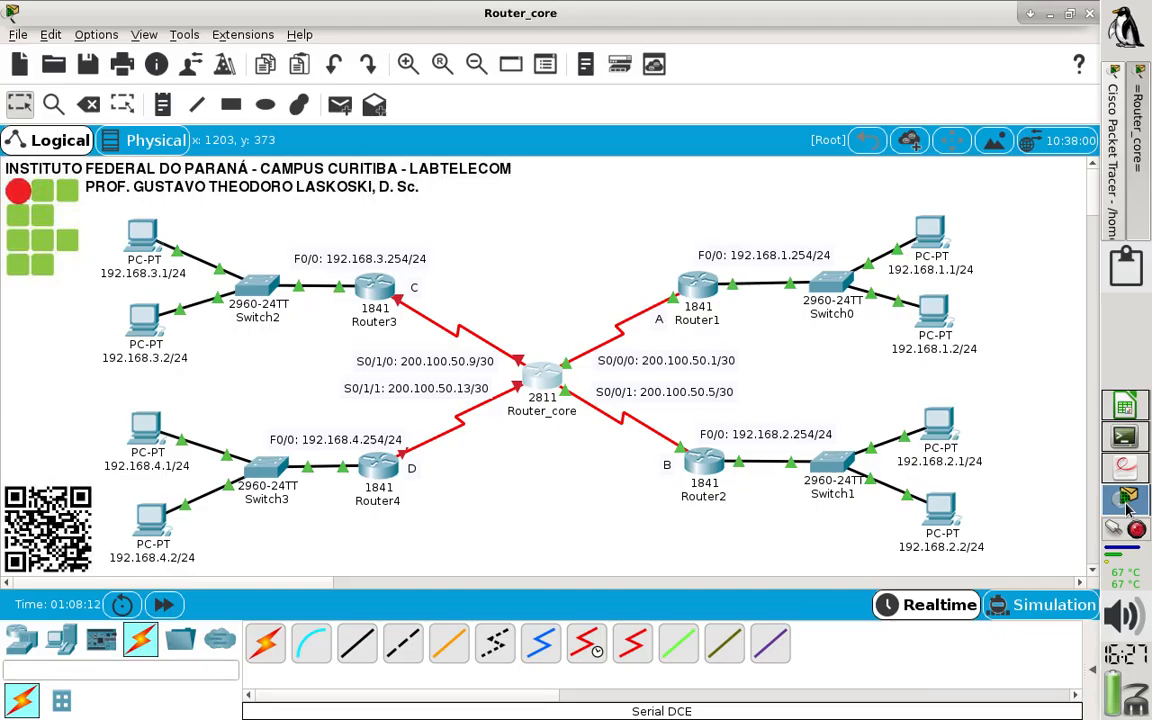
left_click(1026, 15)
key("Return")
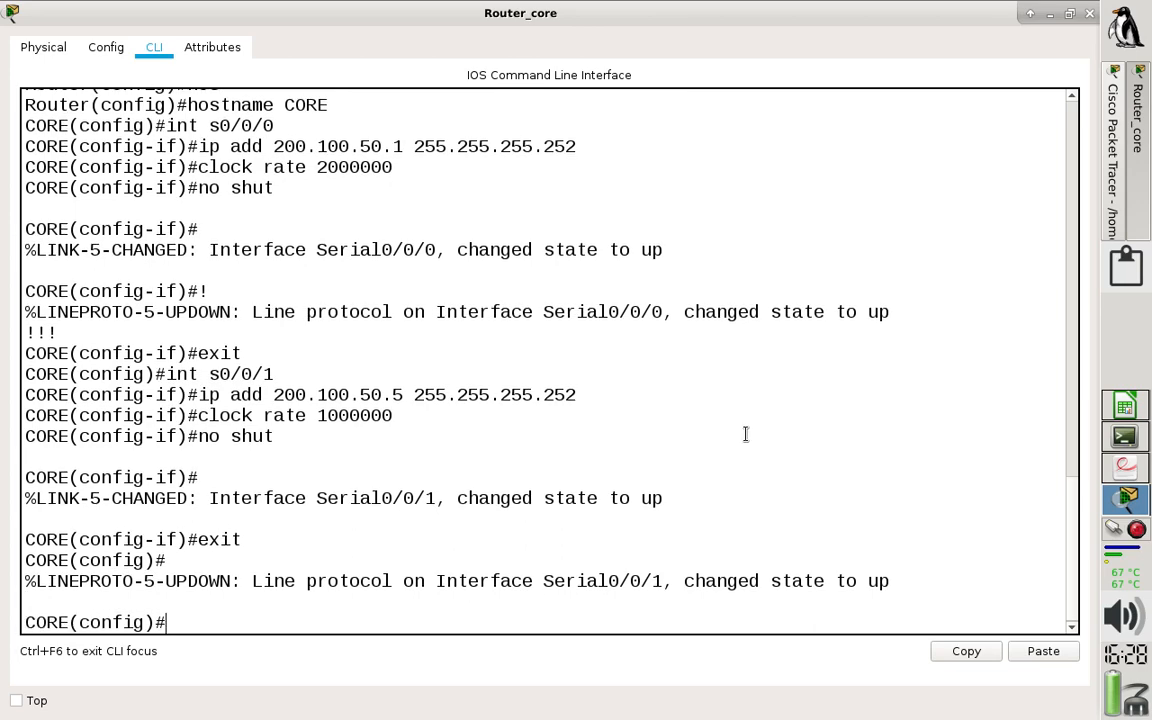
Exit to privileged mode on the core router and re-enter global configuration mode with conf t.
type("exit")
key("Return")
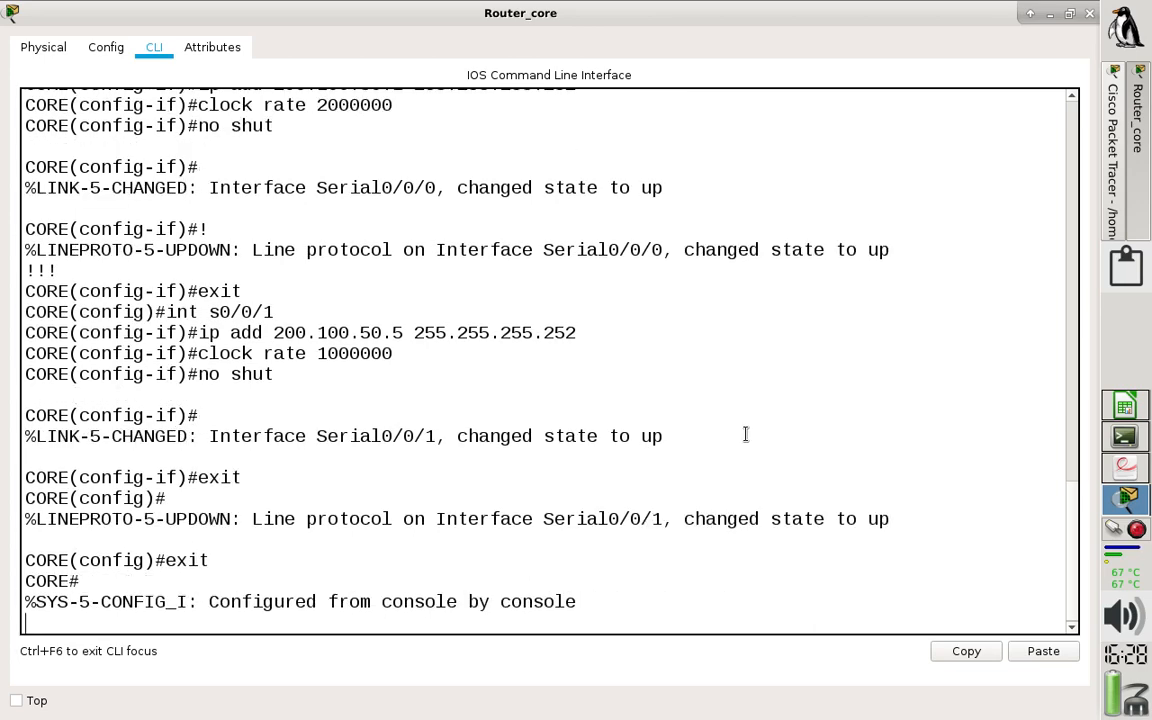
key("Return")
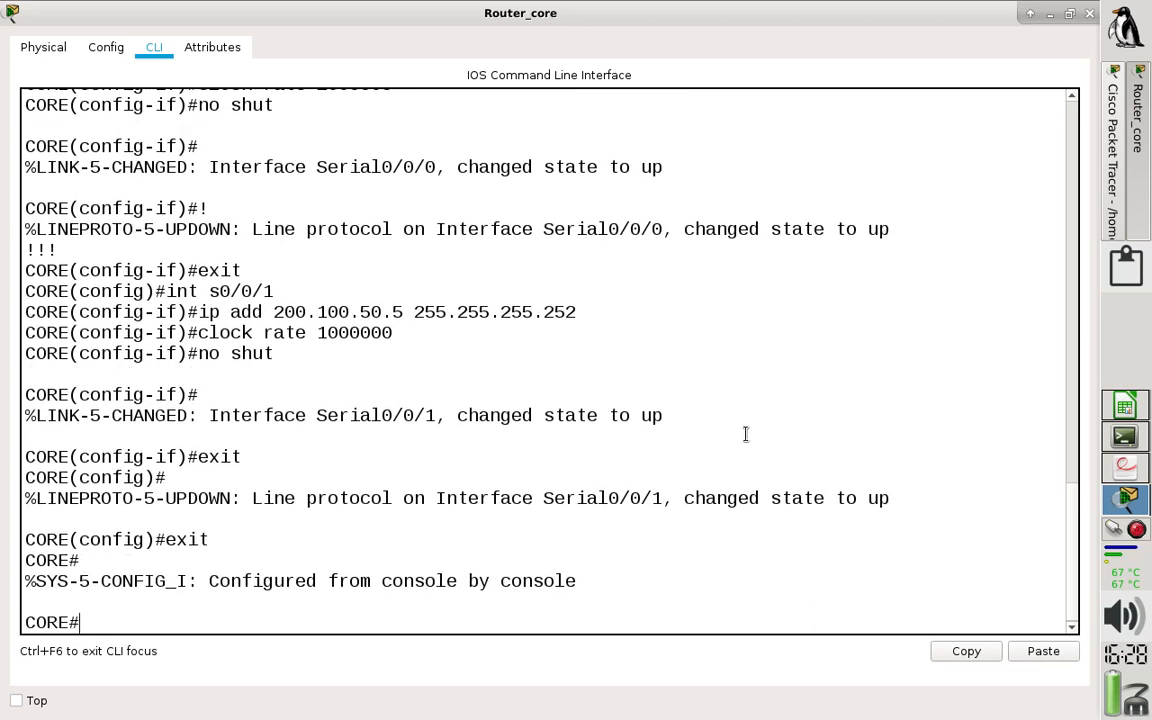
type("conf t")
key("Return")
Select the core router's interface s0/1/0 and assign it 200.100.50.9 with mask 255.255.255.252.
type("i")
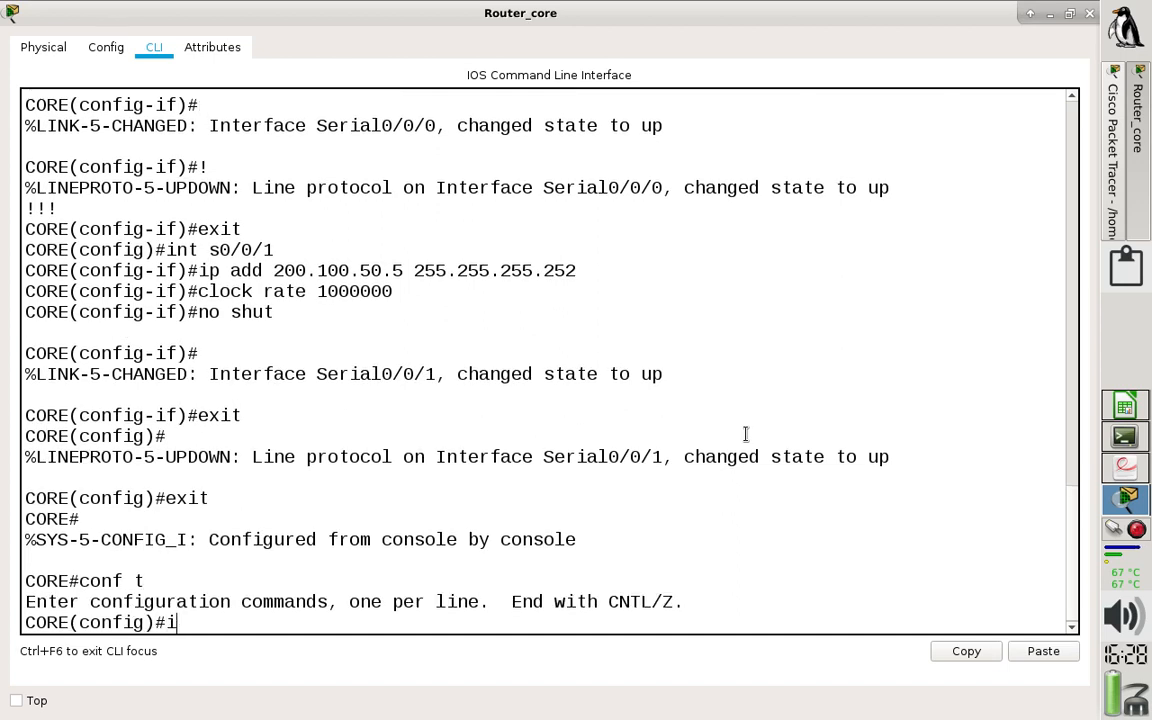
type("nt ser")
key("BackSpace")
type("0/1/0")
key("Return")
type("ip add 200.1")
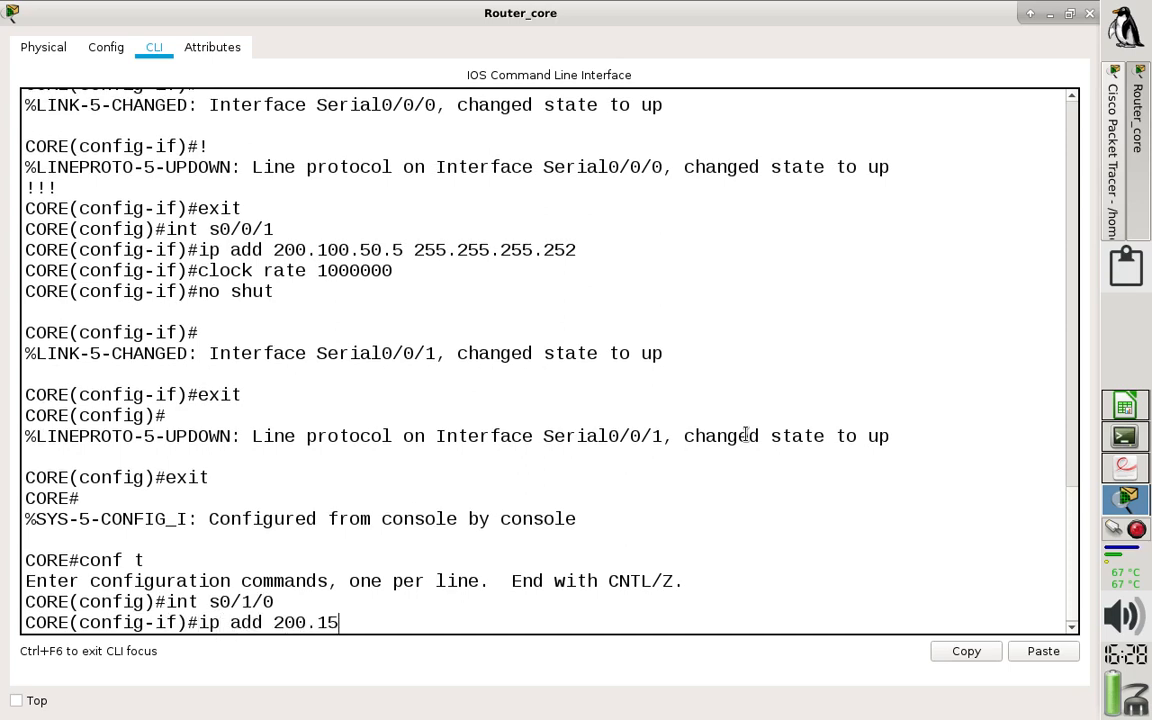
type("00.50.9 255.255.2")
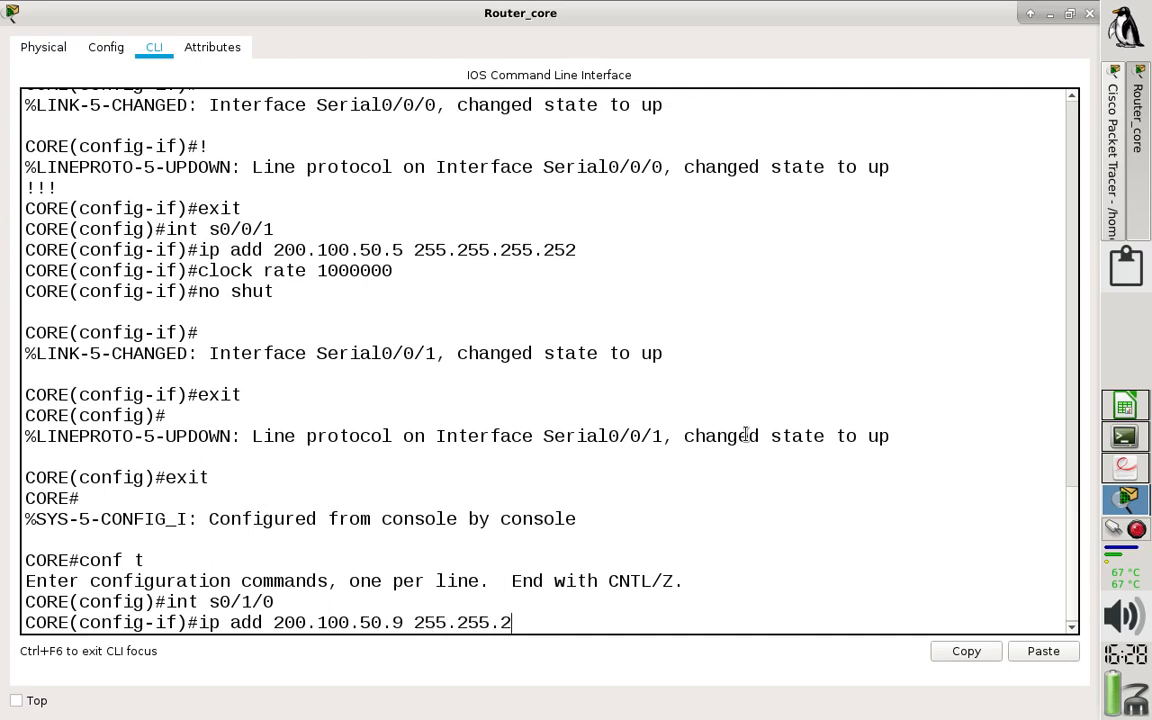
type("55.252")
key("Return")
Set the clock rate of the core router's s0/1/0 to 500000.
type("cl")
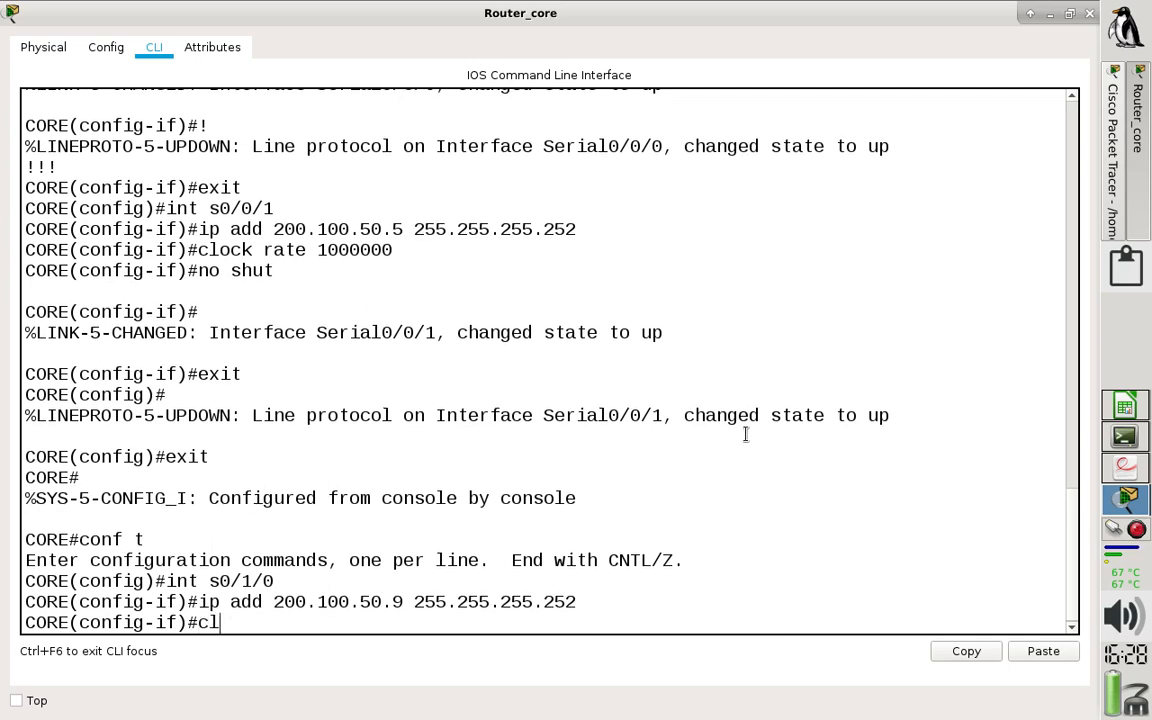
type("ock rate 500")
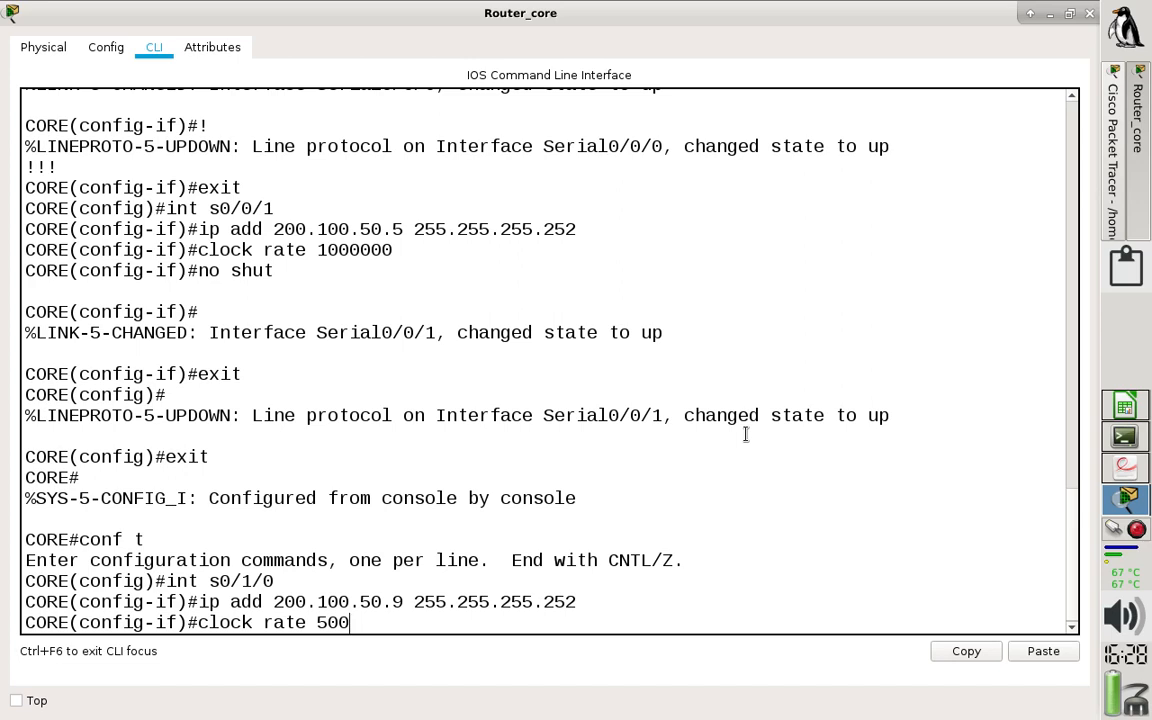
type("000")
key("Return")
Enable the core router's s0/1/0 with no shut and exit to global configuration mode.
type("no ")
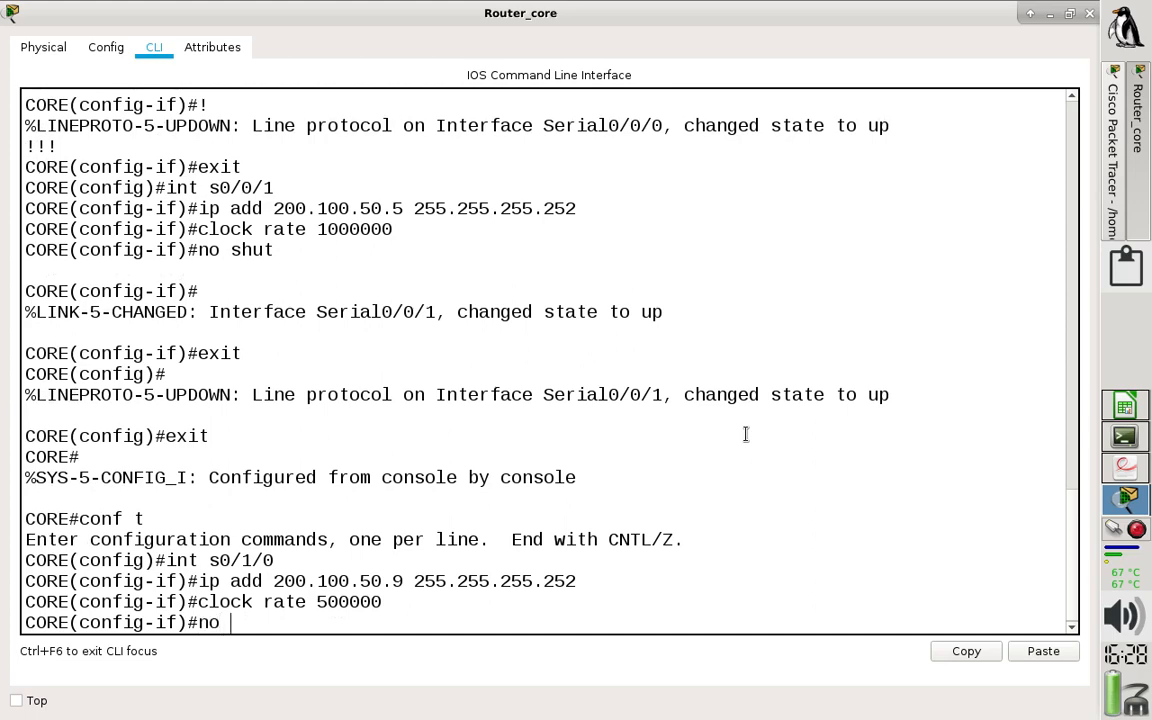
type("shut")
key("Return")
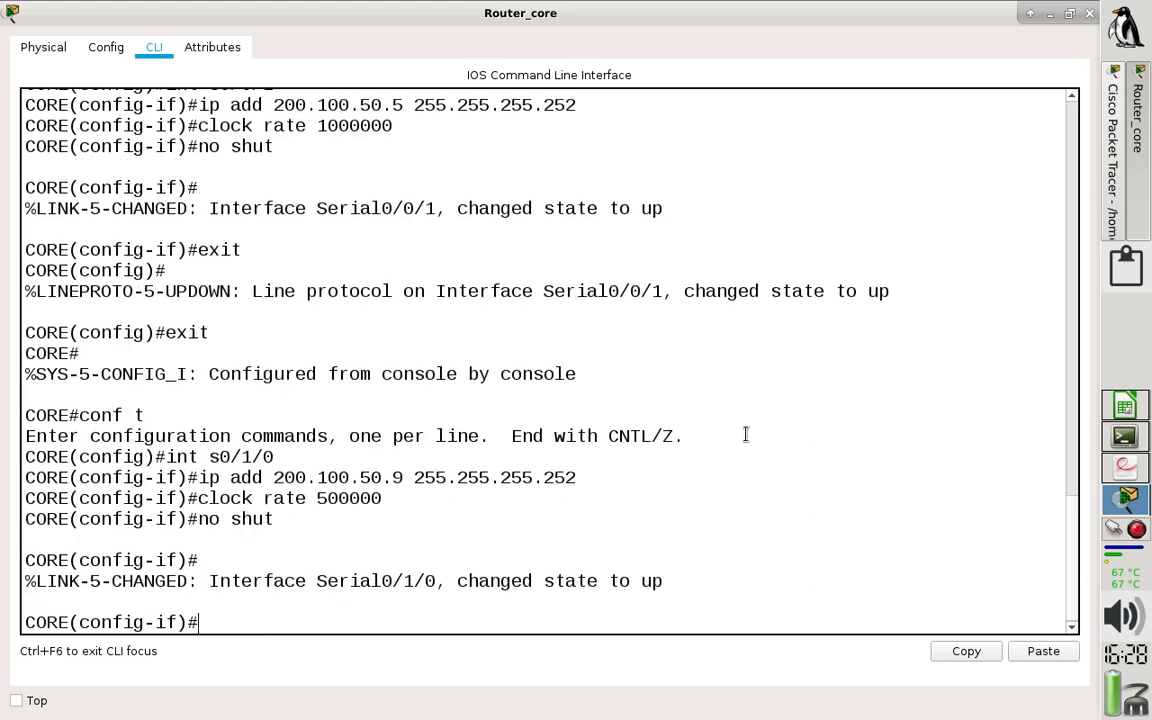
type("exit")
key("Return")
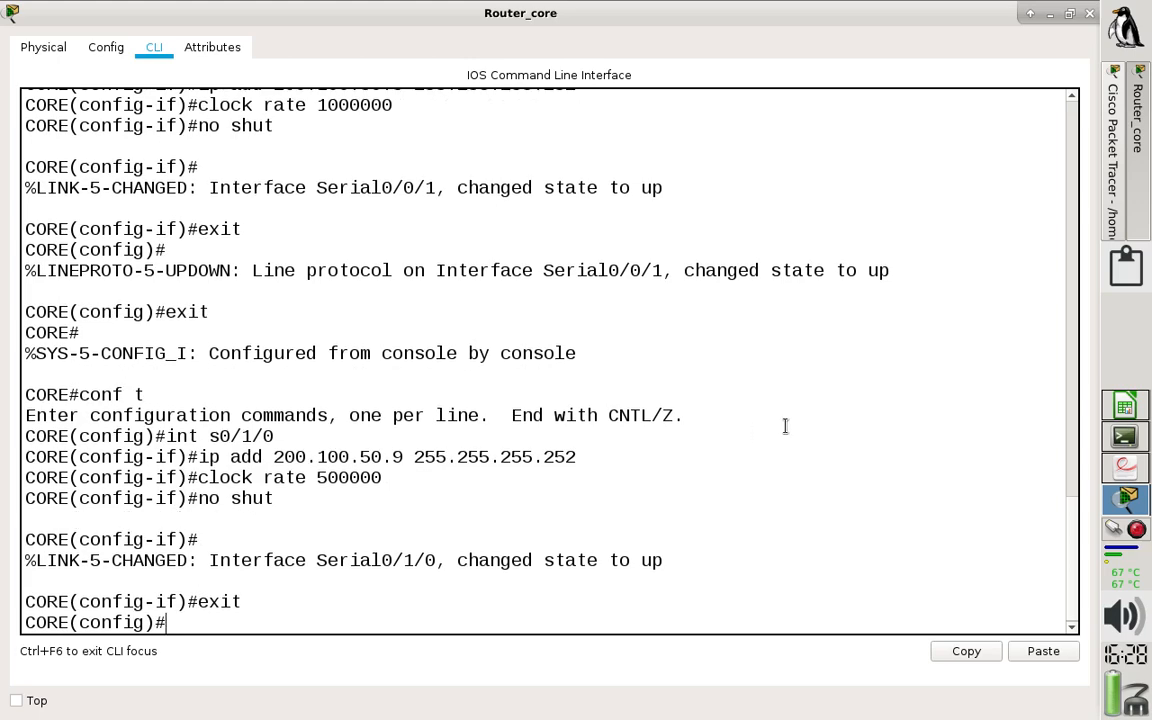
Check the core router's link to Router4 in the topology and select interface s0/1/1 in the console.
left_click(1030, 14)
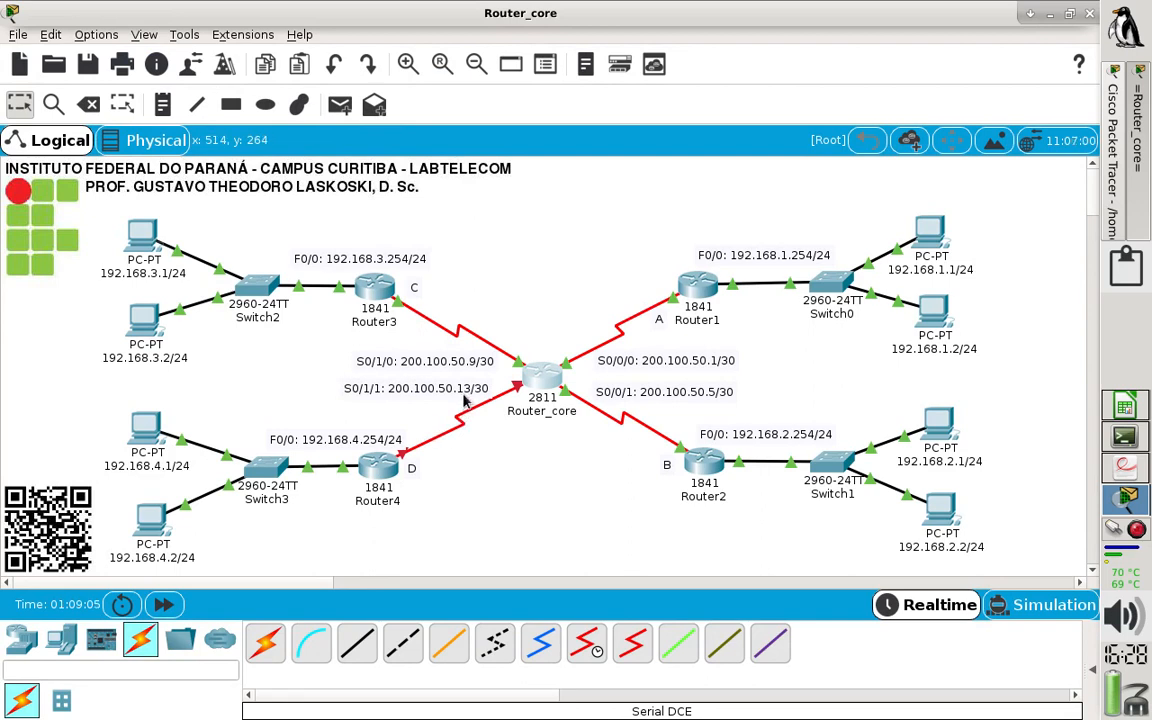
left_click(545, 382)
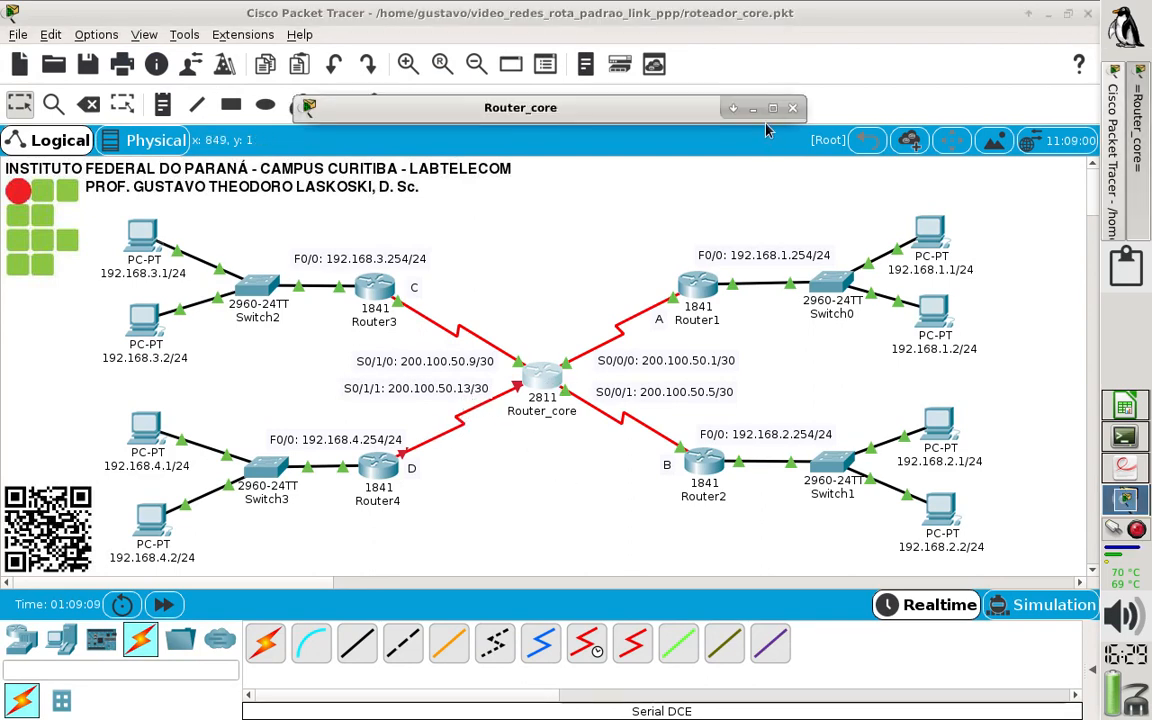
double_click(694, 108)
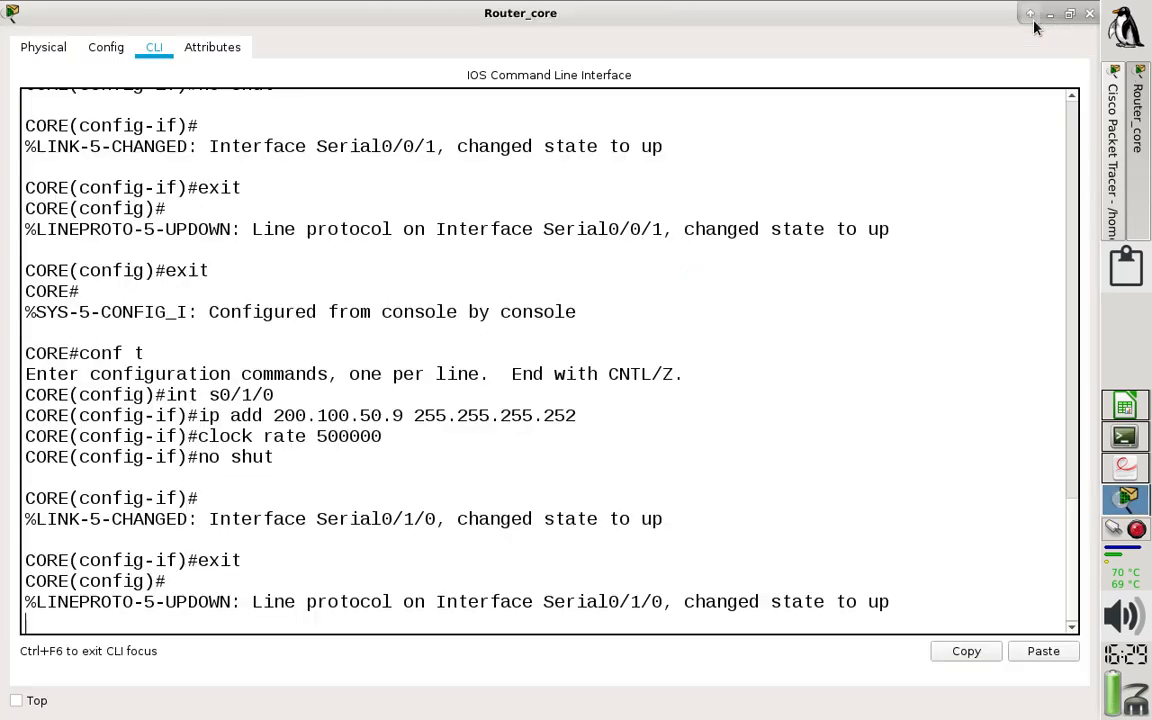
key("Return")
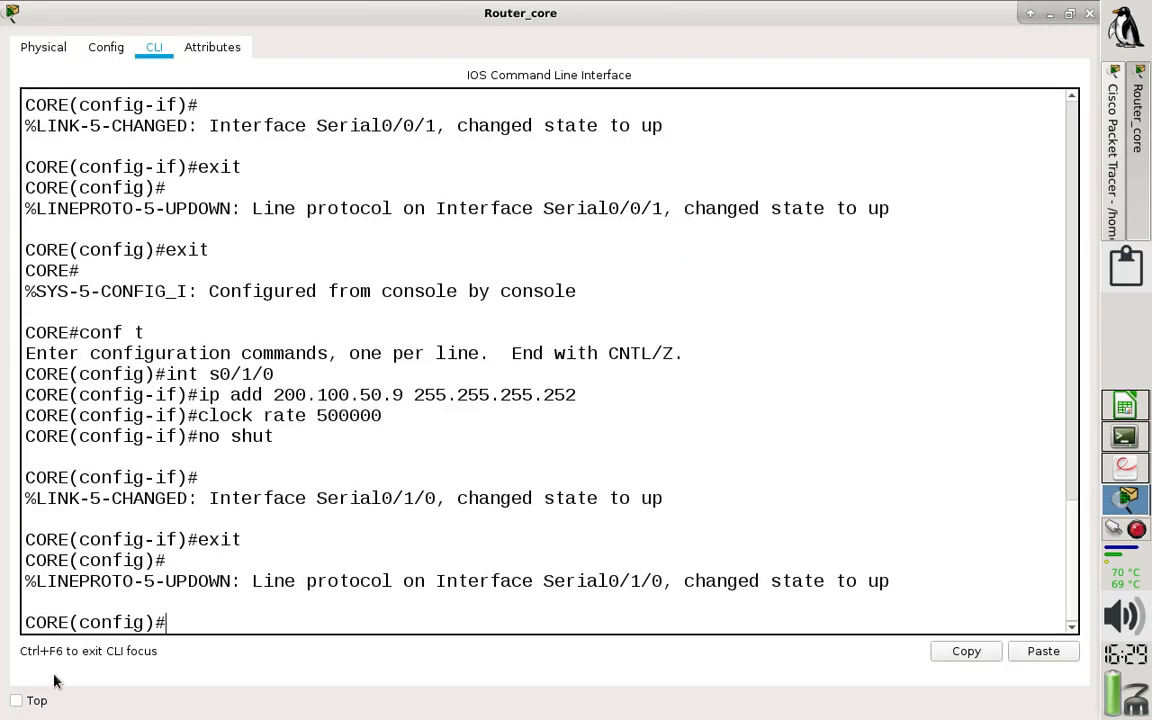
type("int s")
left_click(1033, 14)
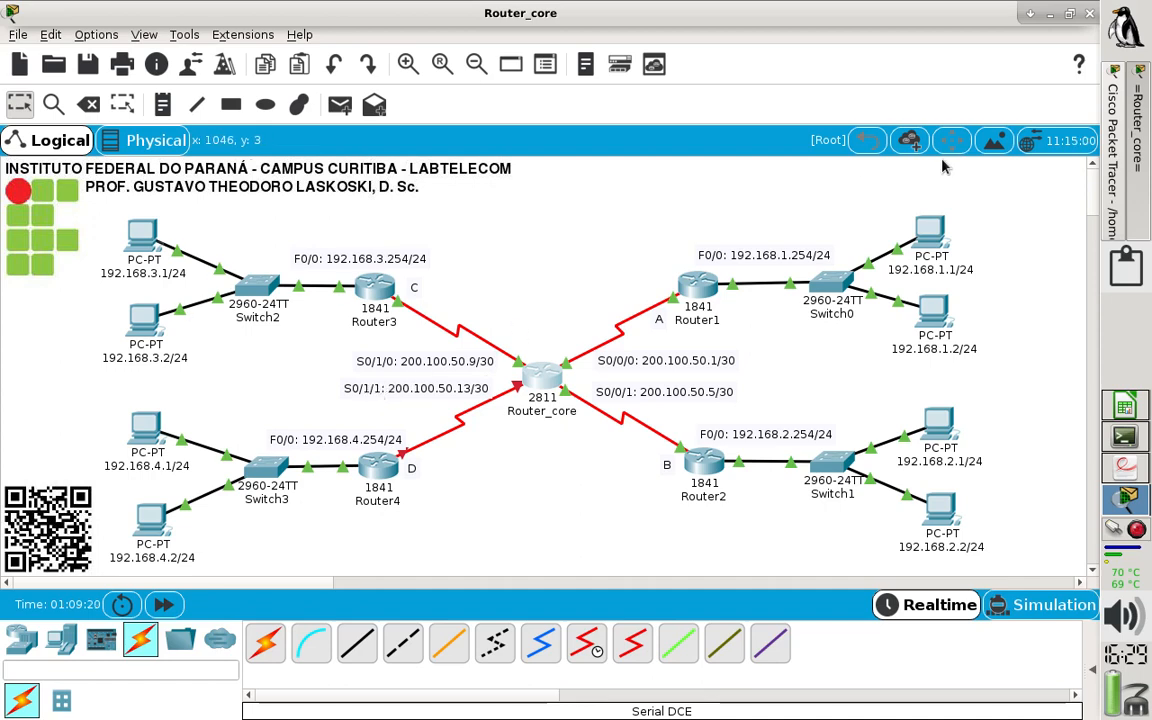
left_click(1031, 14)
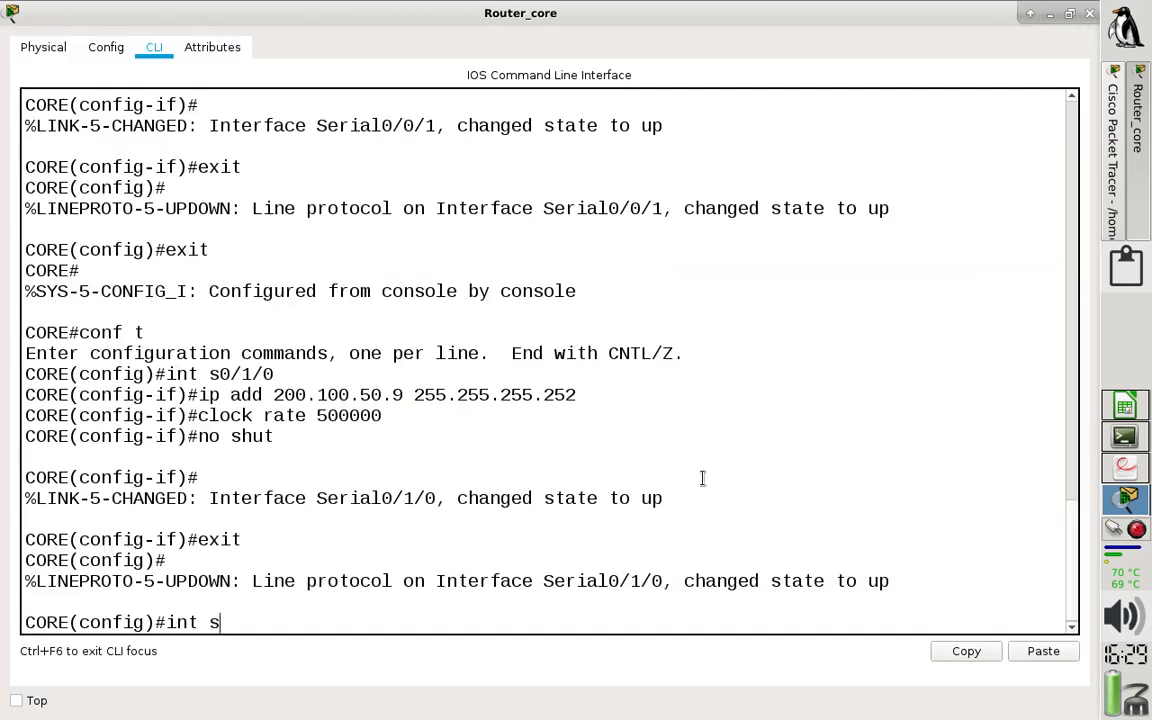
type("0/1/1")
key("Return")
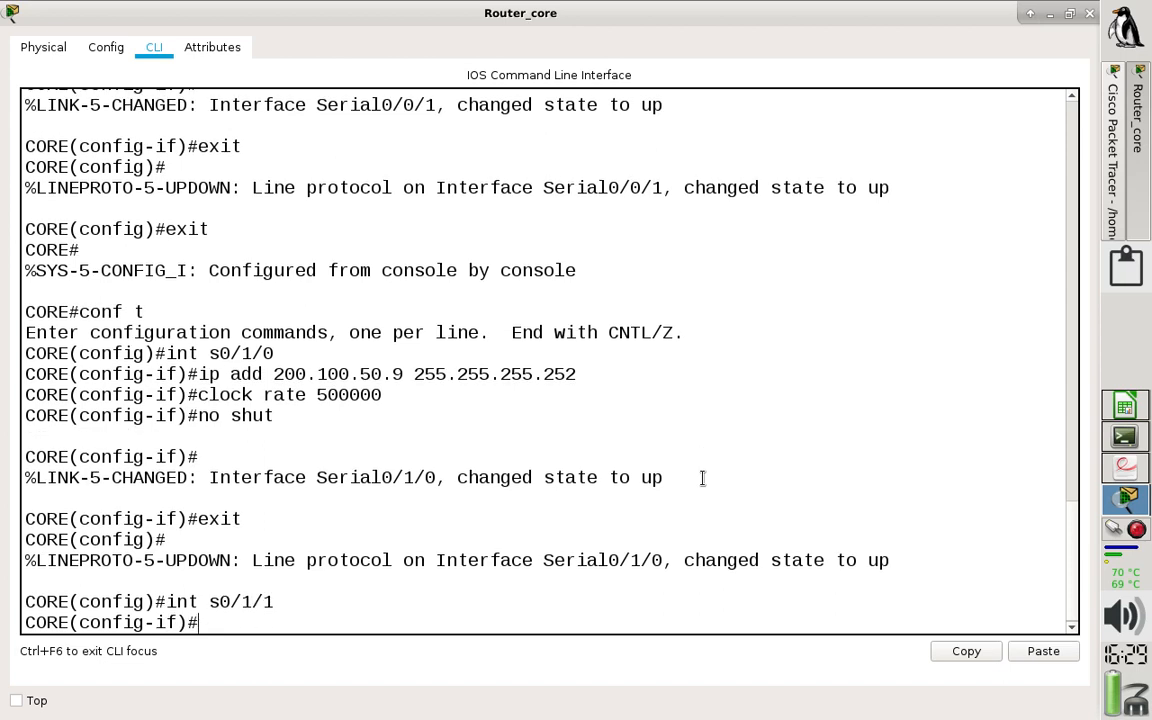
Assign 200.100.50.14 with mask 255.255.255.252 to the core router's interface s0/1/1.
type("ip add 2")
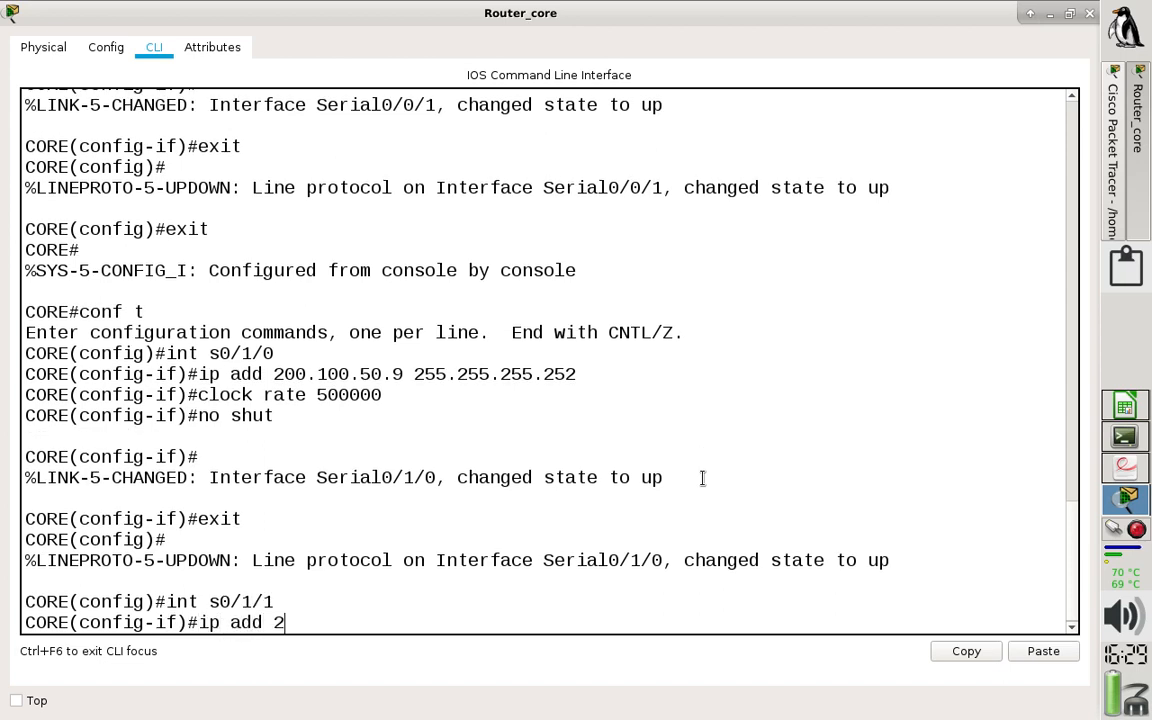
type("00.100.50.14")
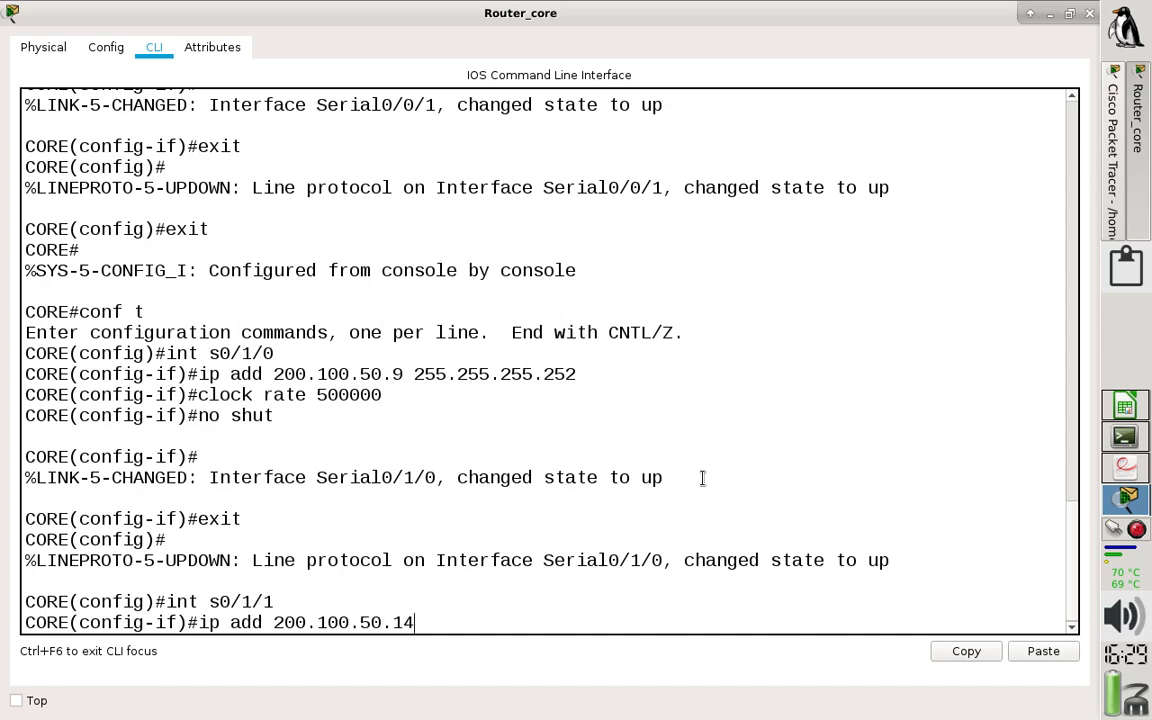
type(" 255.255.252")
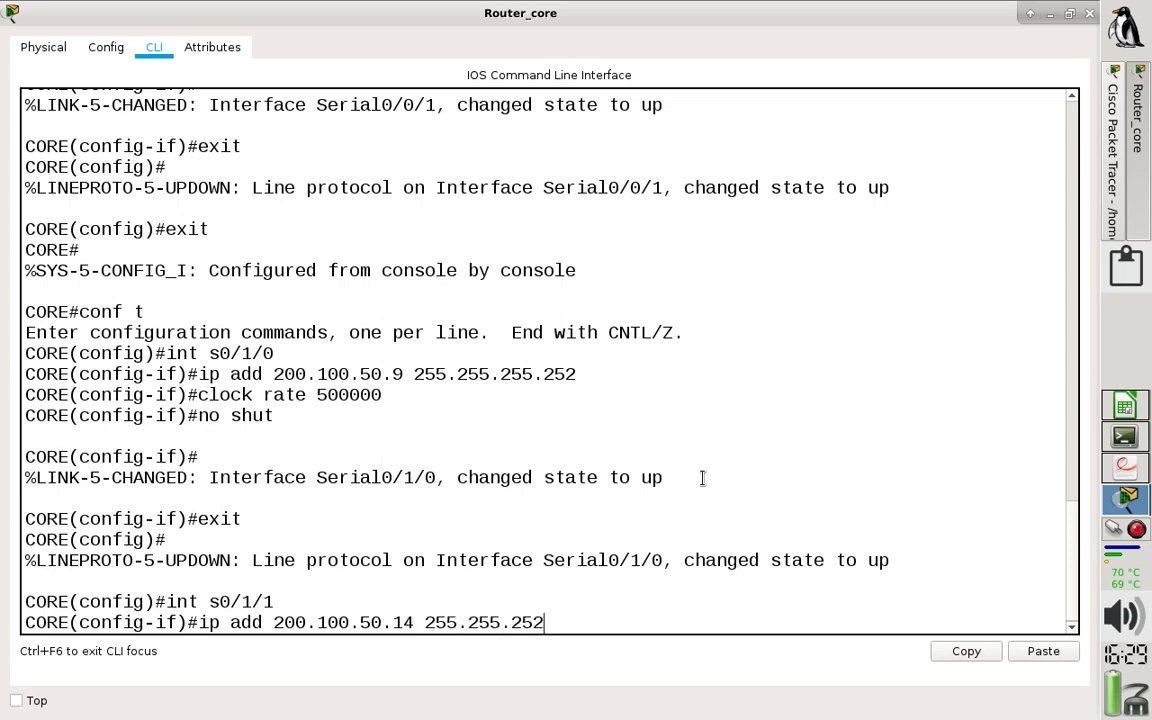
key("BackSpace")
type("5.252")
key("Return")
Look up the bandwidth of the link to router D in the lab sheet and set the clock rate of s0/1/1 to 250000.
type("clock")
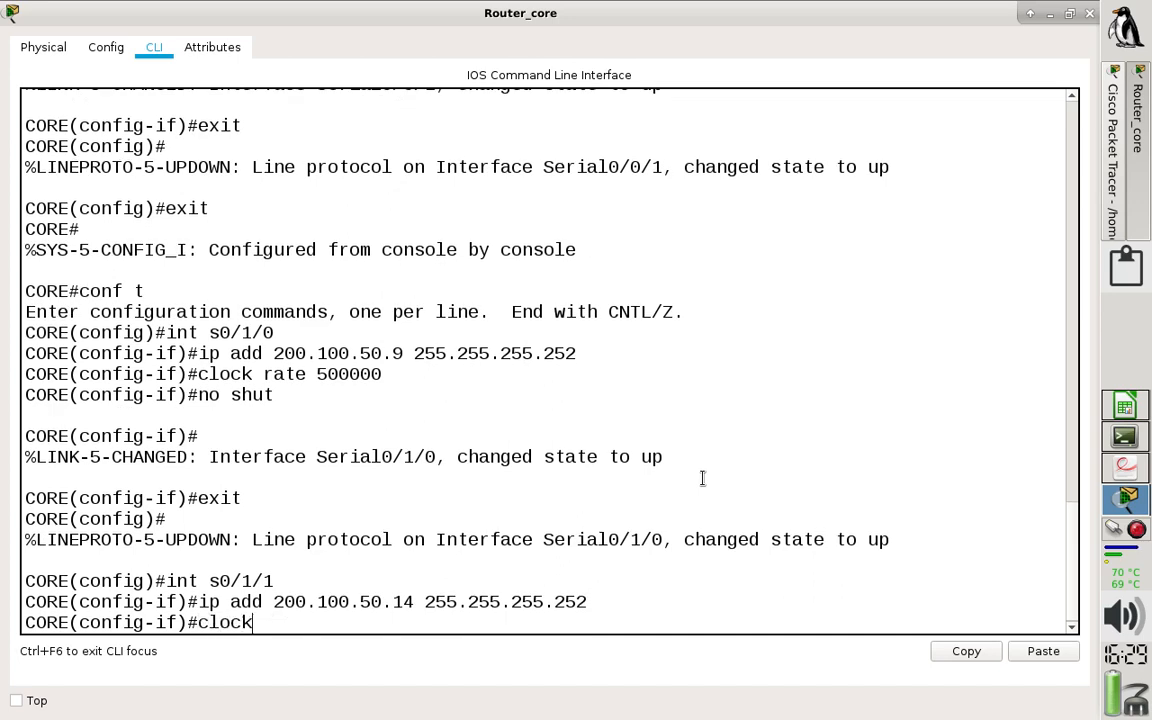
type(" rate")
left_click(1121, 468)
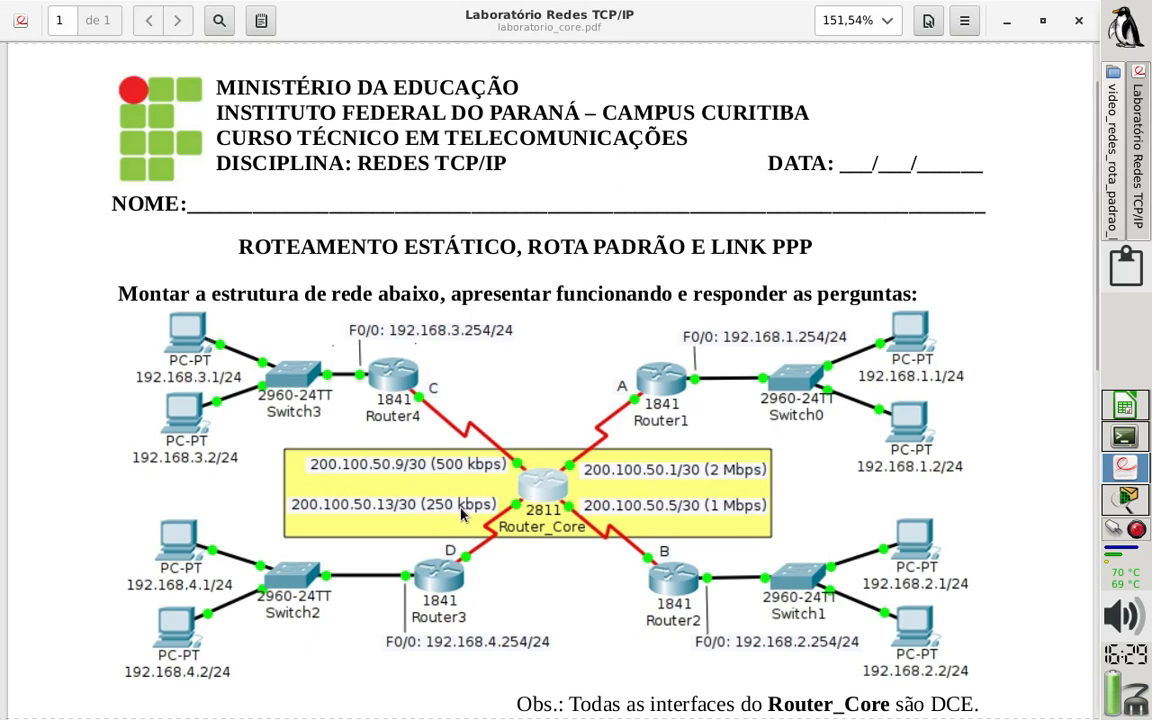
left_click(1127, 409)
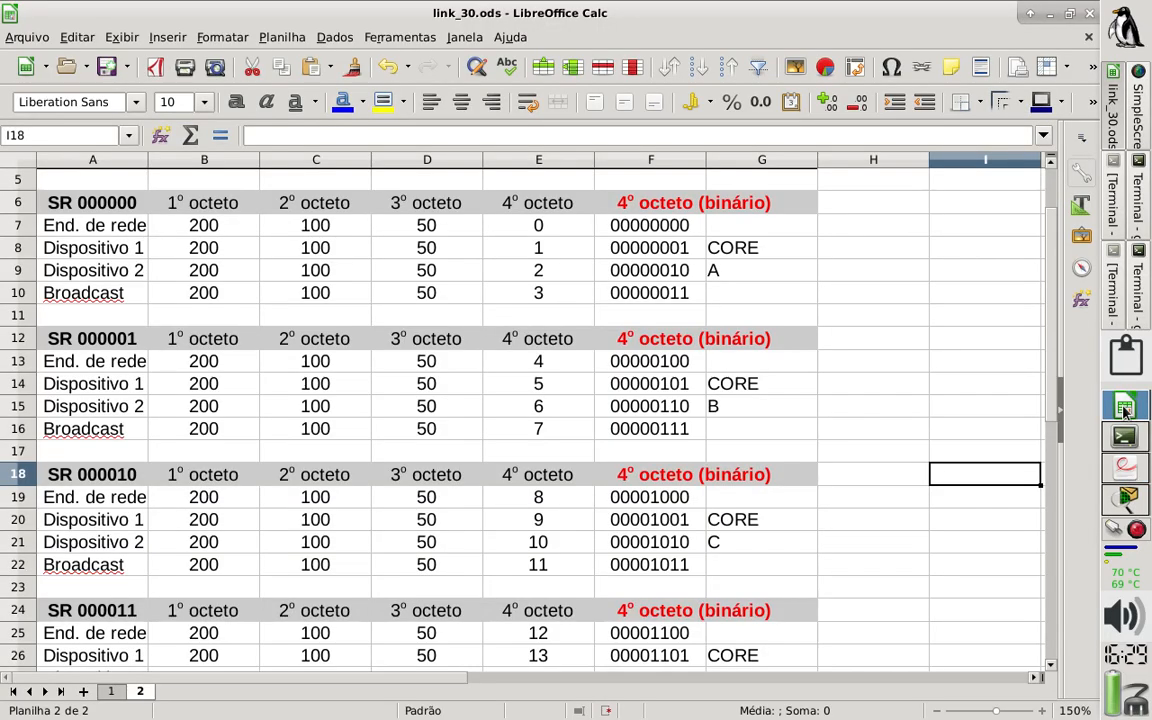
left_click(1124, 467)
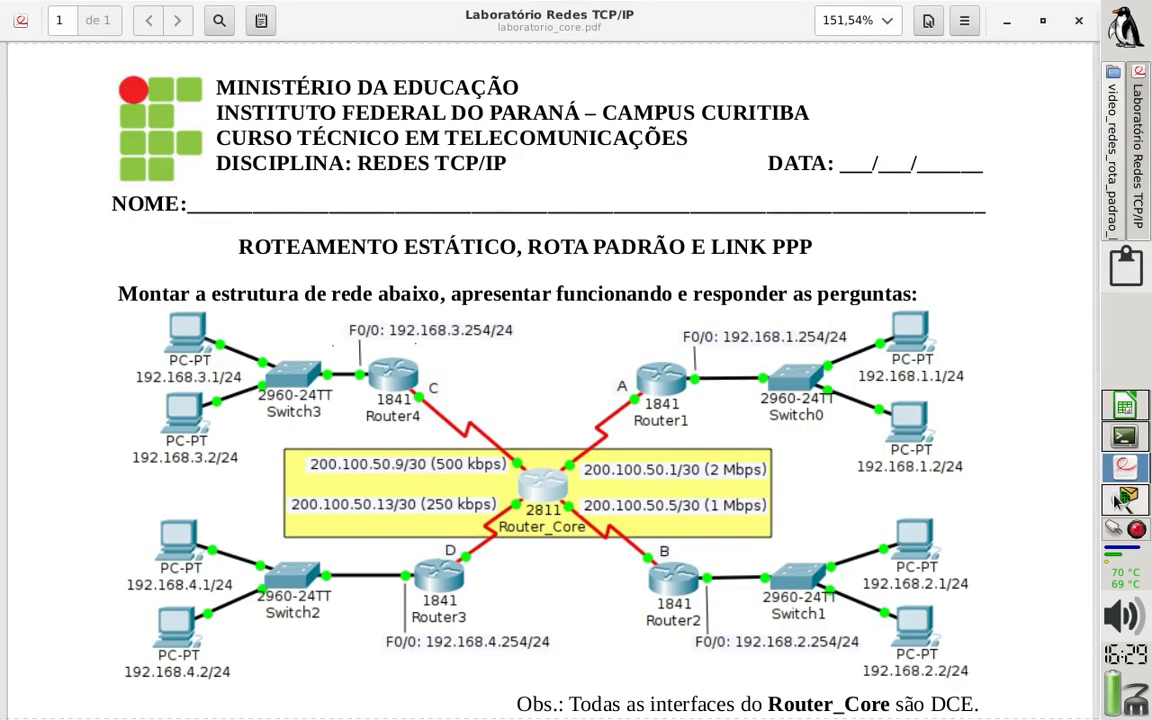
left_click(1110, 499)
type("250")
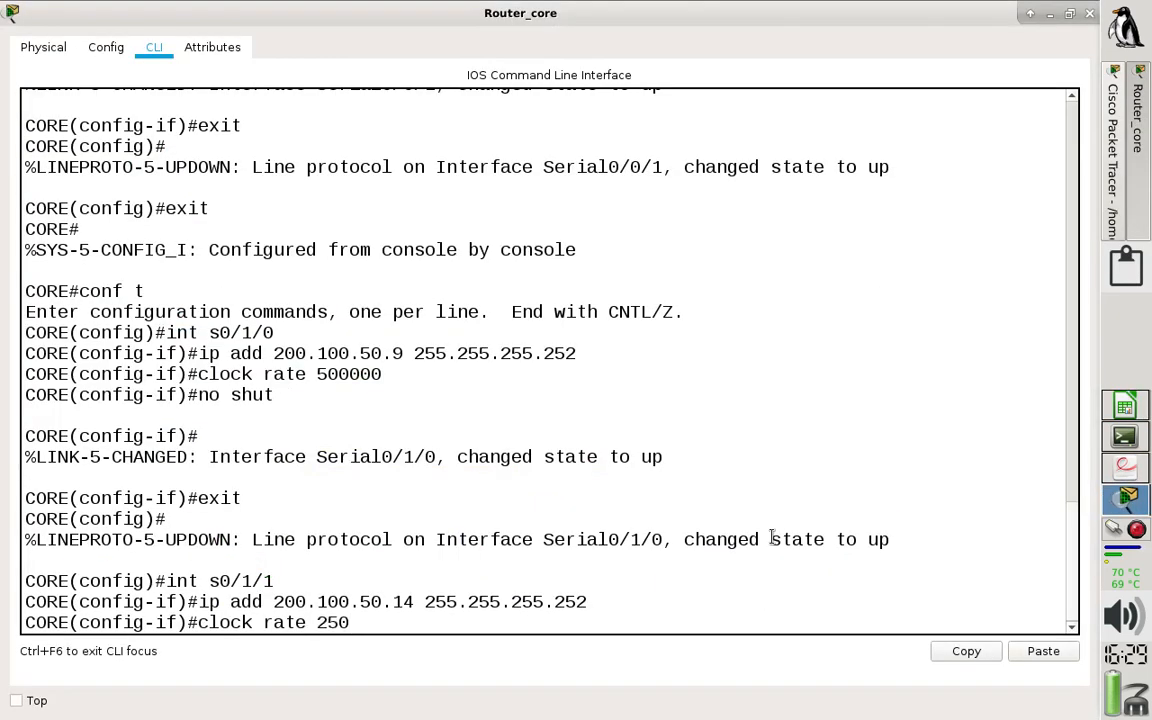
type("000")
key("Return")
Enable the core router's s0/1/1 with no shut and exit to global configuration mode.
type("no")
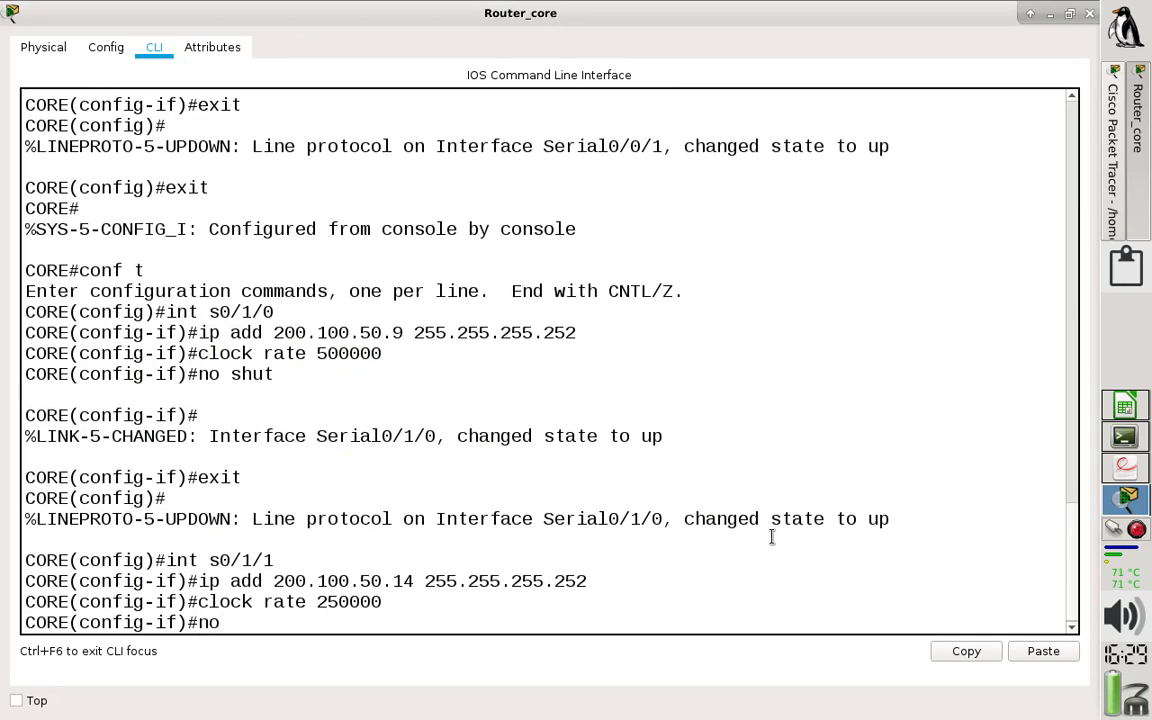
type(" shut")
key("Return")
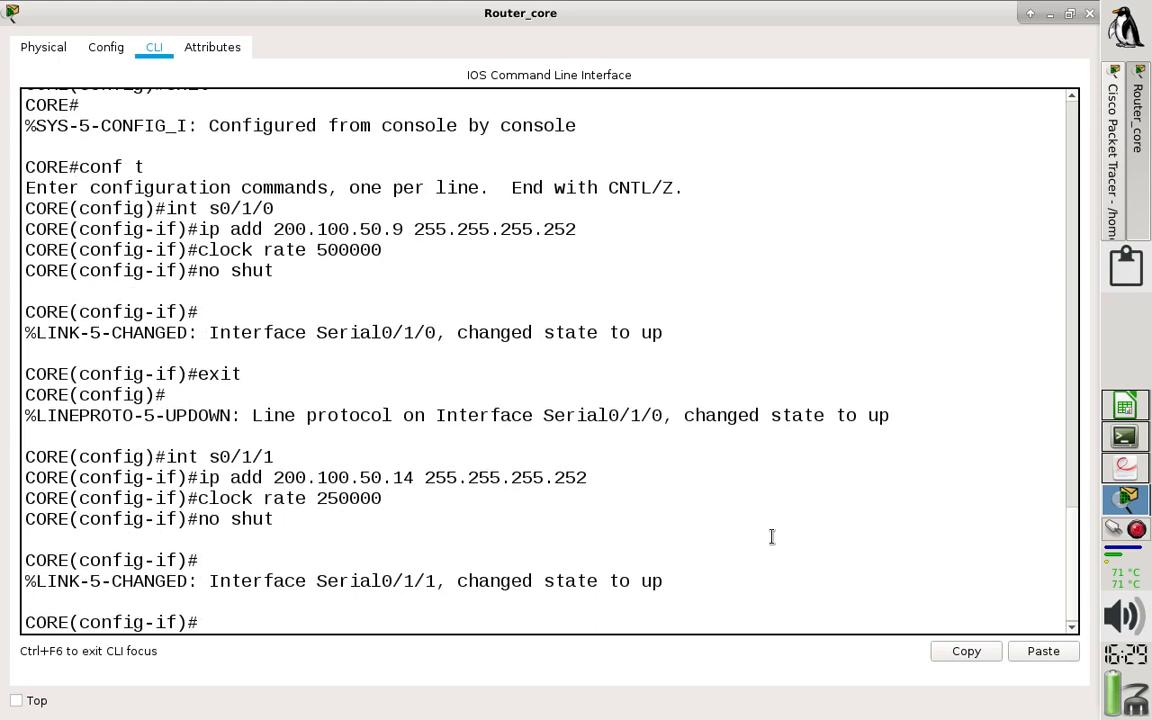
type("exit")
key("Return")
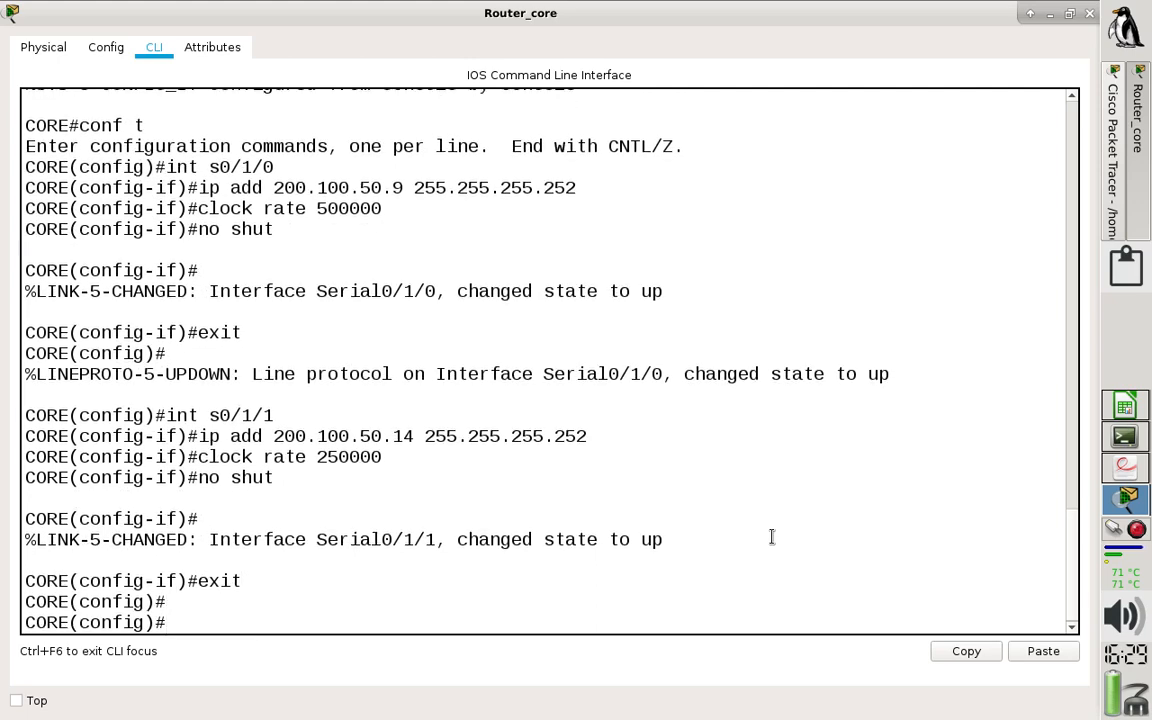
Save the core router's configuration with do wr and return to the network topology.
type("do wr")
key("Return")
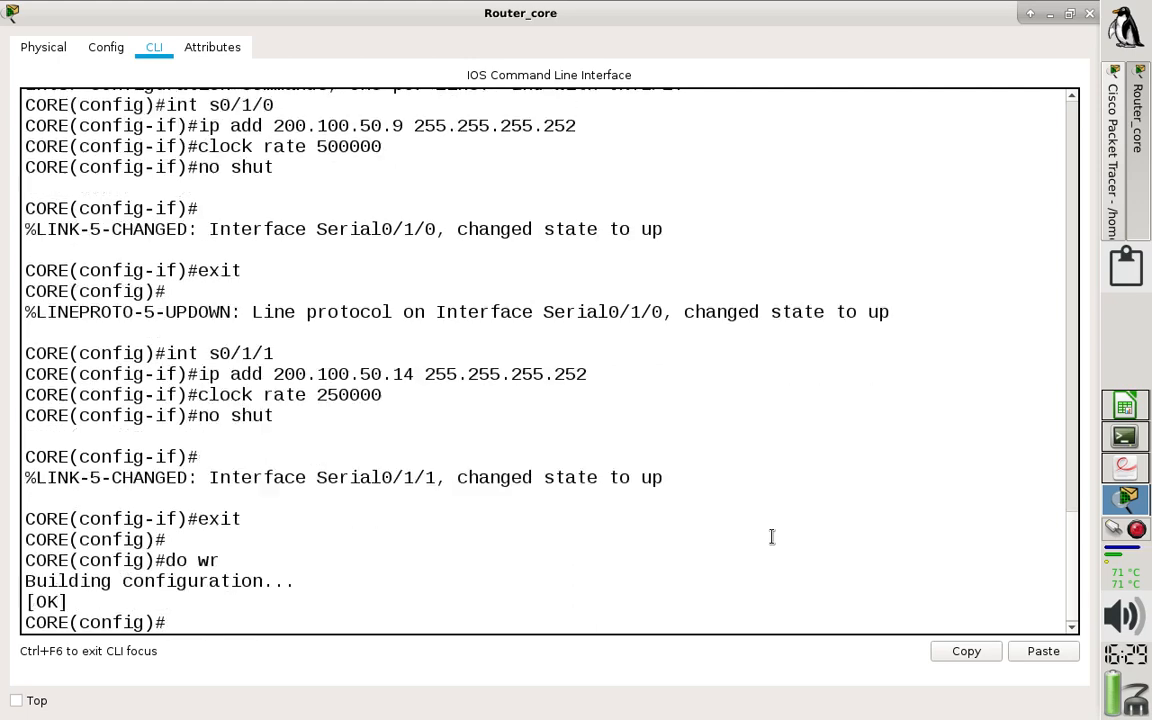
left_click(1050, 20)
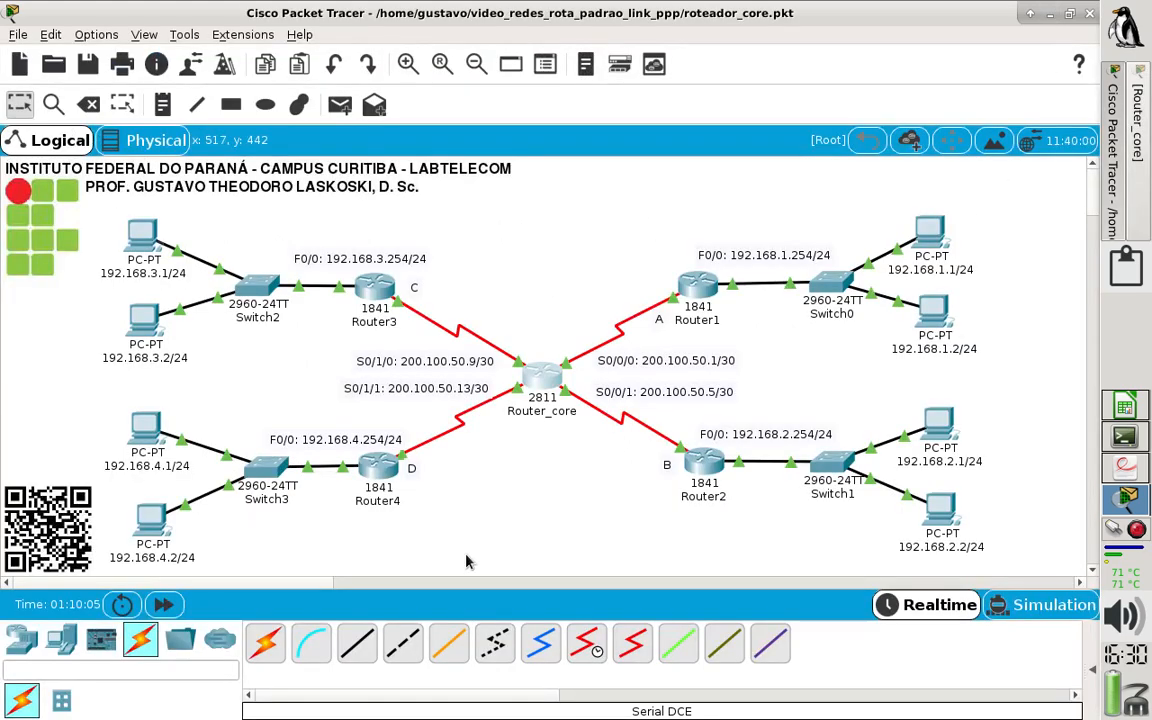
Reopen the core router's console and set the address of s0/1/1 to 200.100.50.13 with mask 255.255.255.252.
mouse_move(541, 381)
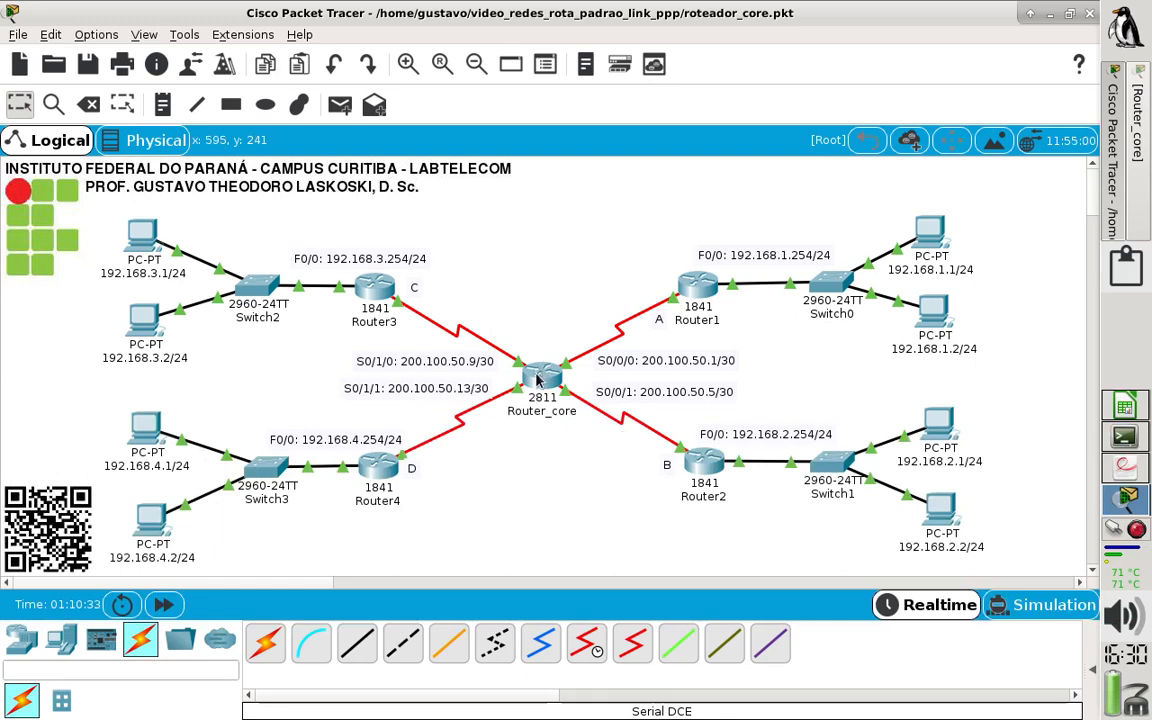
left_click(537, 380)
key("Return")
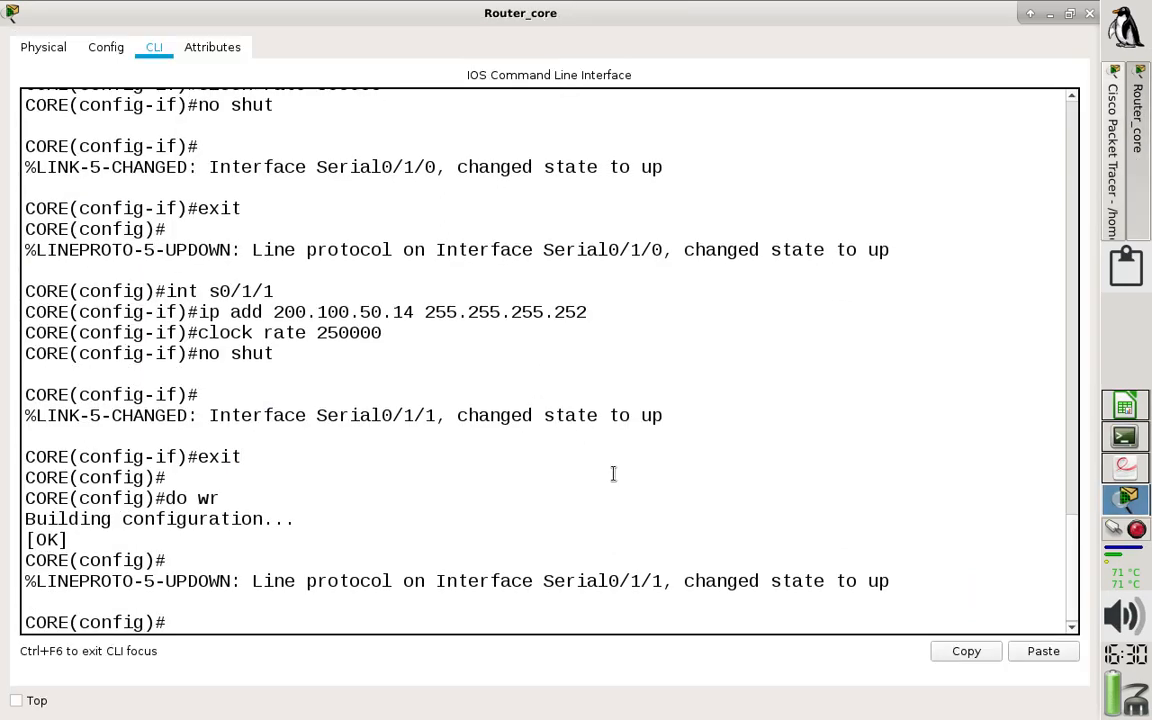
type("int s0/1/1")
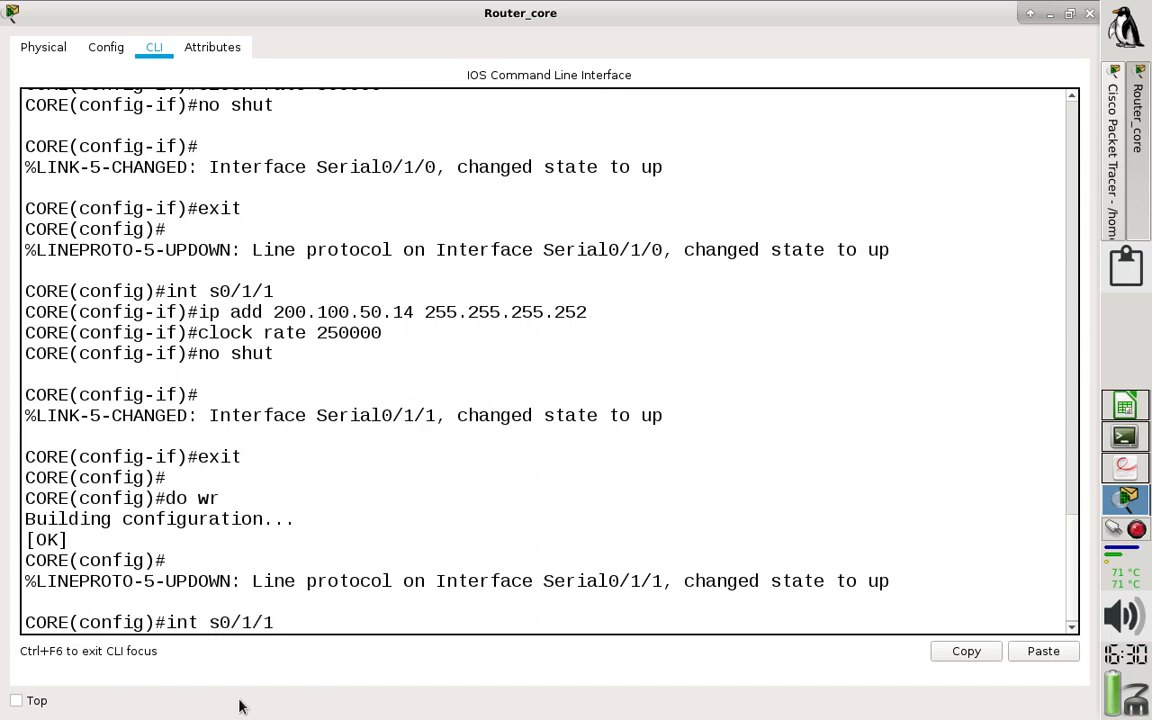
key("Return")
type("ip")
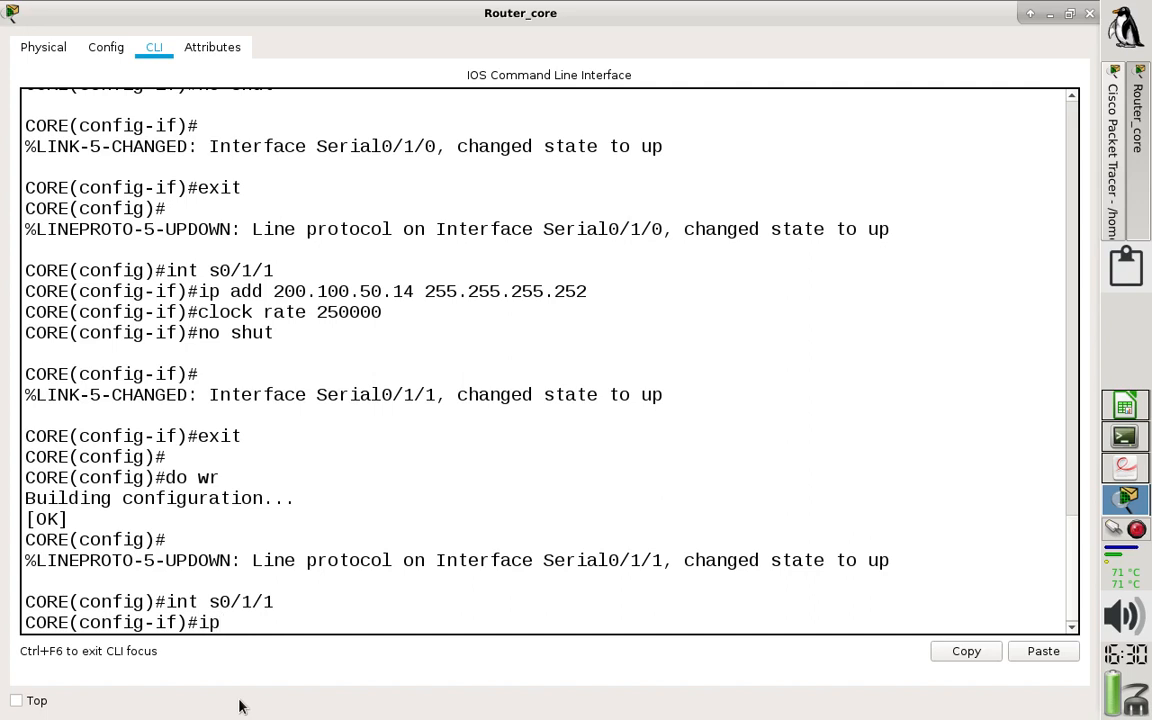
type(" add 200.100.50.13")
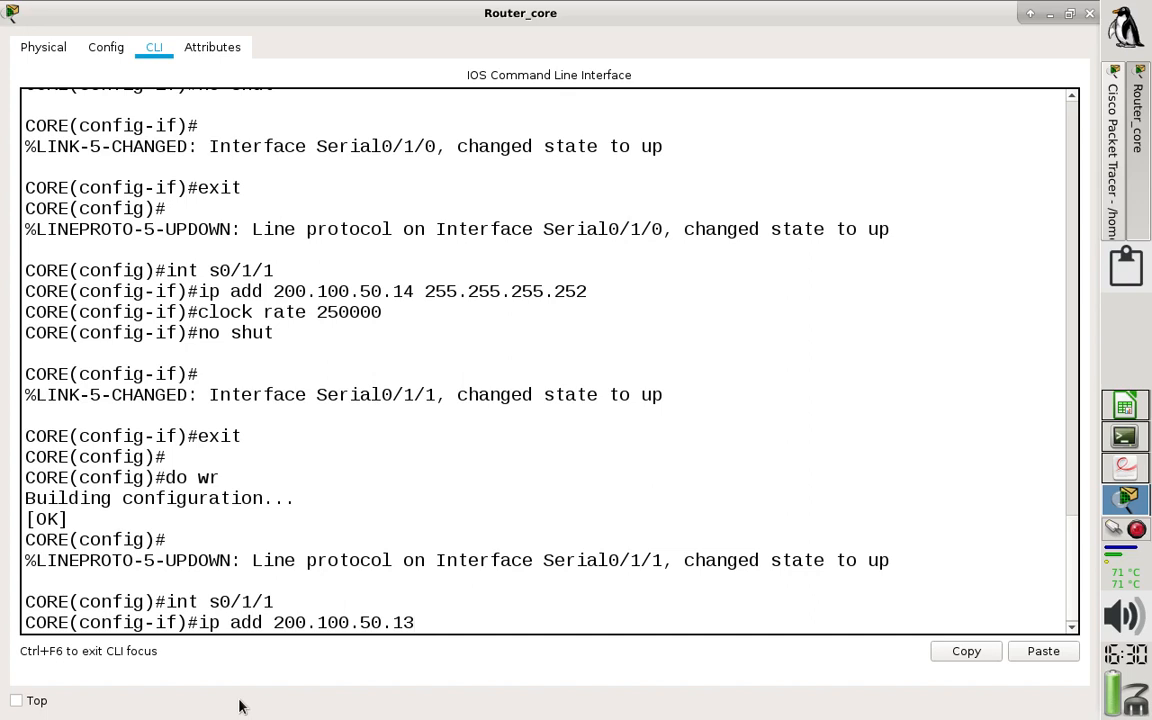
type(" 255.255.255.252")
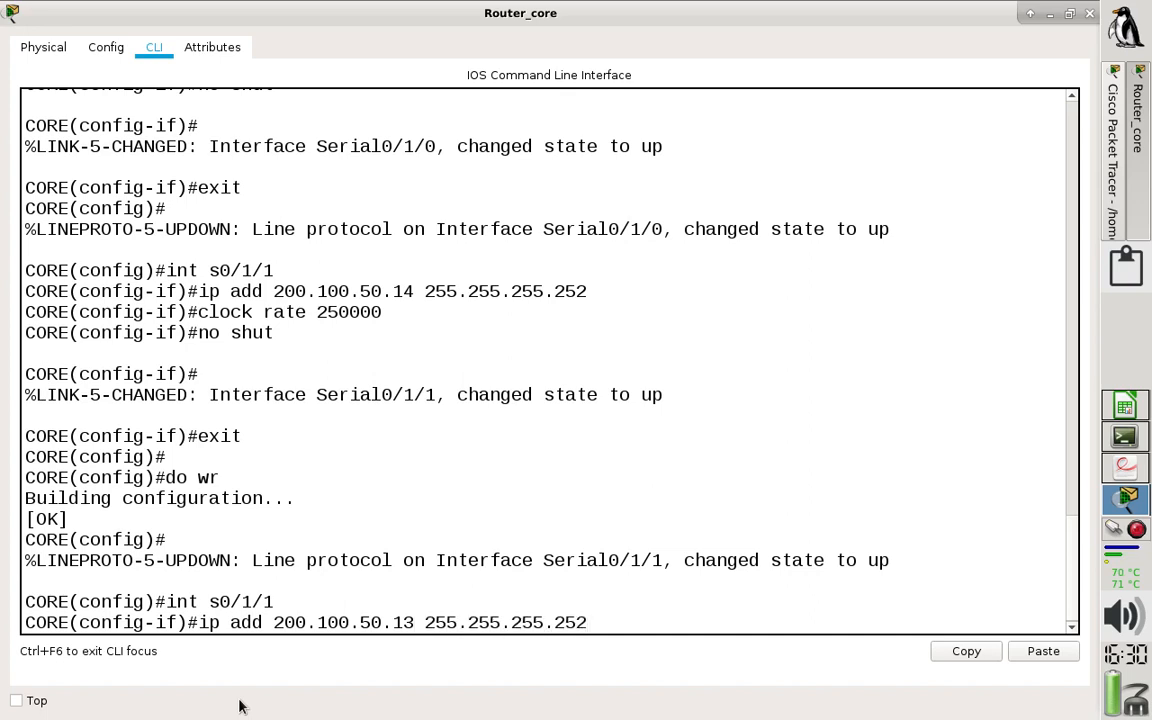
key("Return")
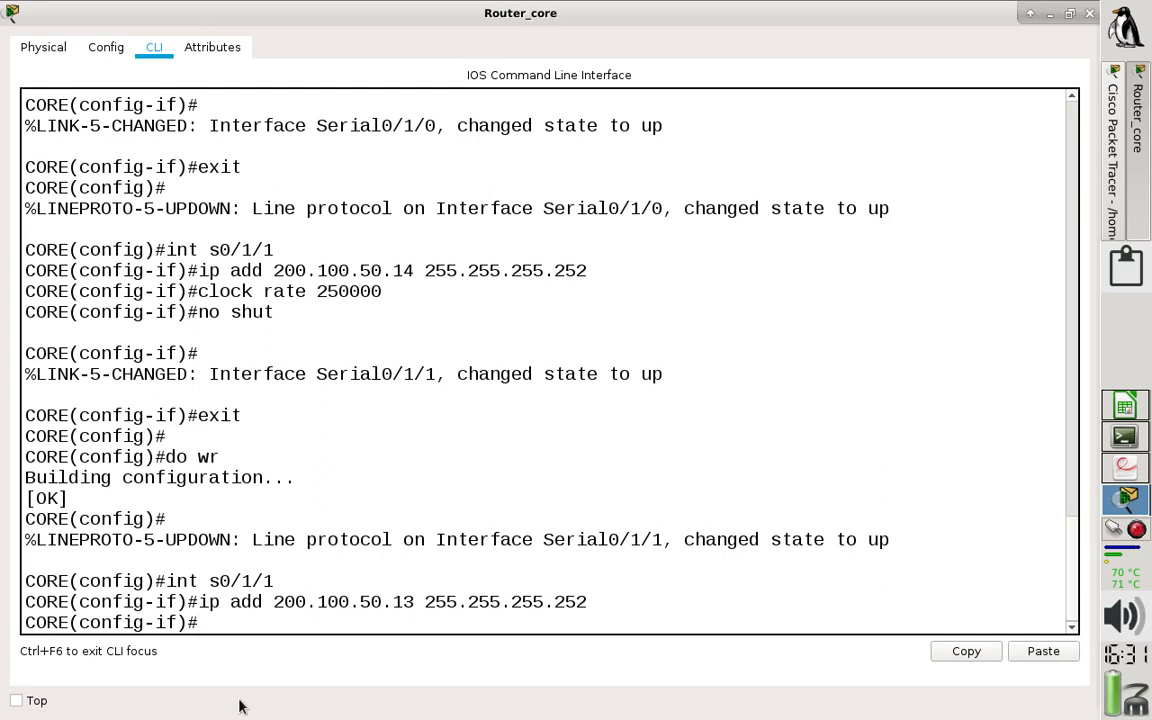
Enable s0/1/1 with no shut, then save the core router's configuration with do wr and close its window.
type("no shut")
key("Return")
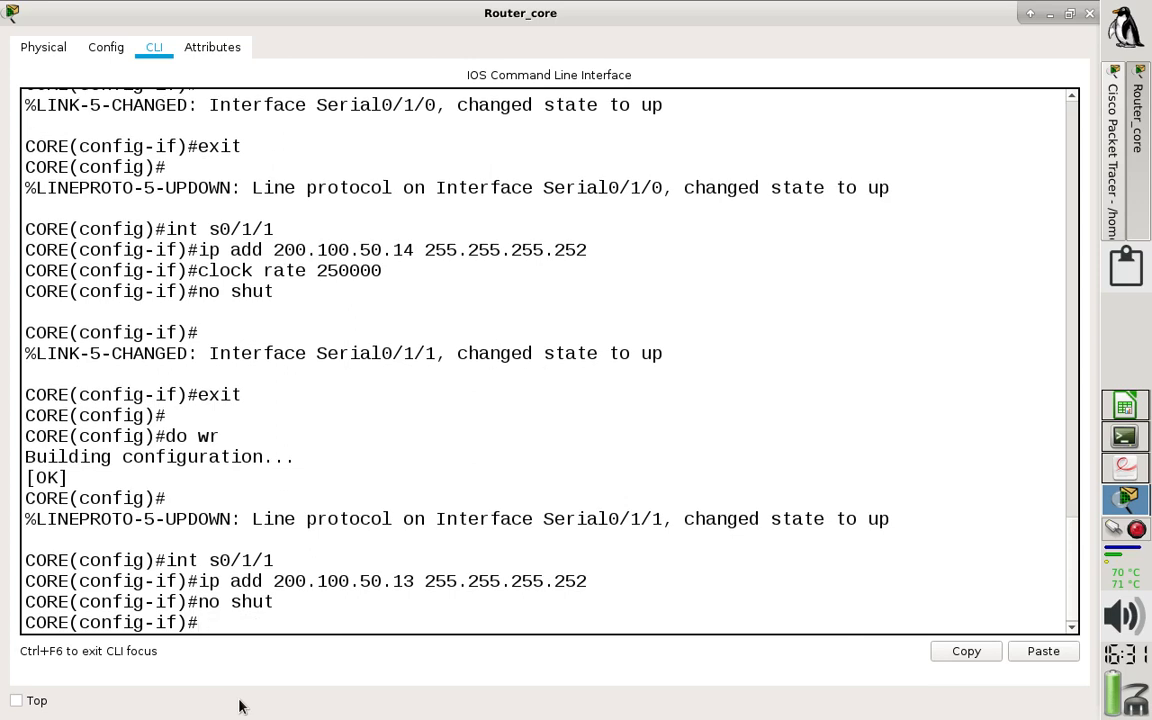
type("do wr")
key("Return")
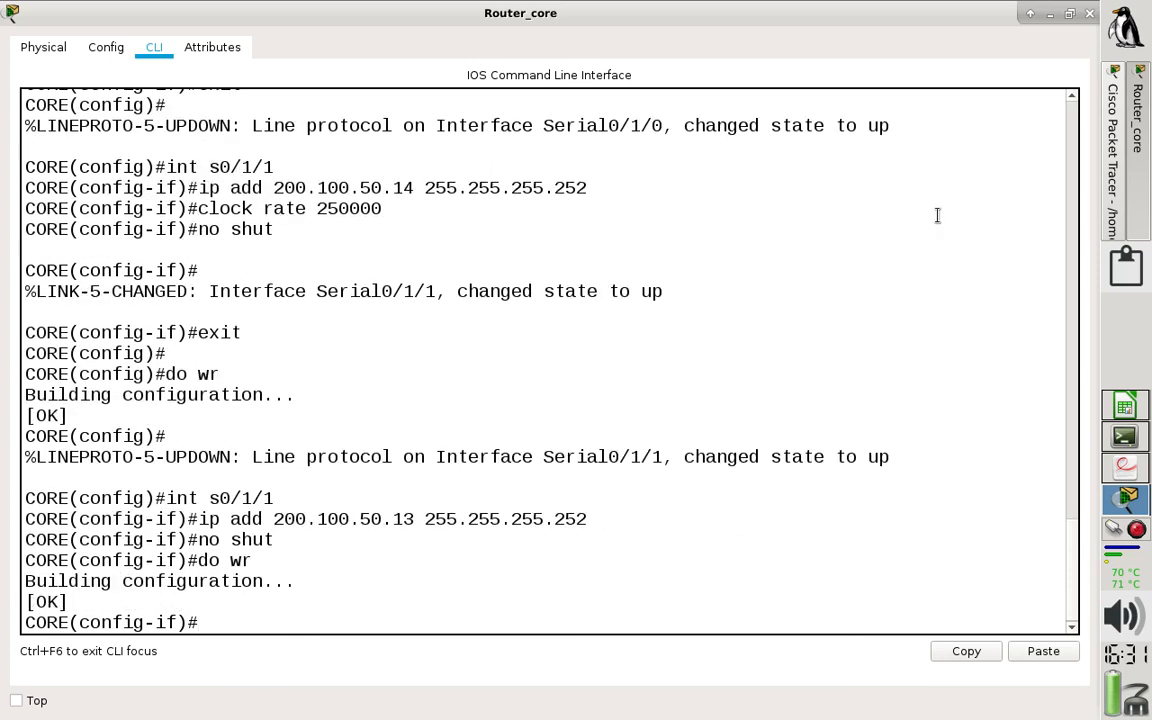
left_click(1089, 13)
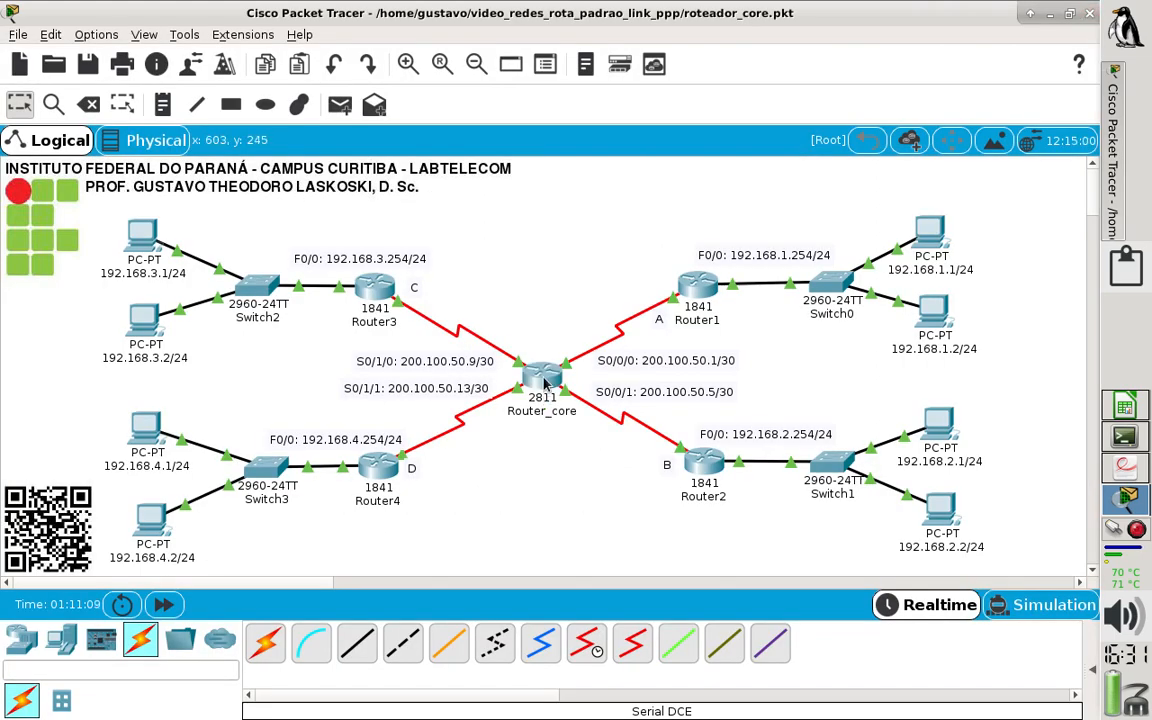
Open Router1's console in privileged mode and display its routing table with sh ip route.
mouse_move(545, 383)
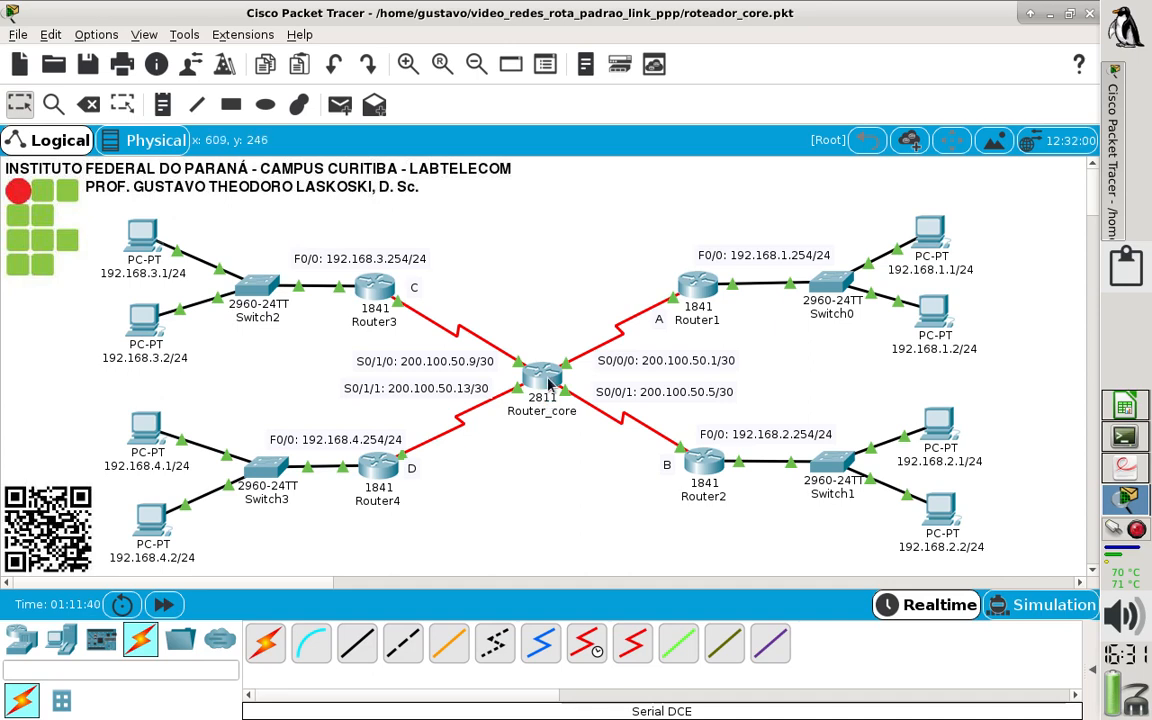
left_click(693, 288)
key("Return")
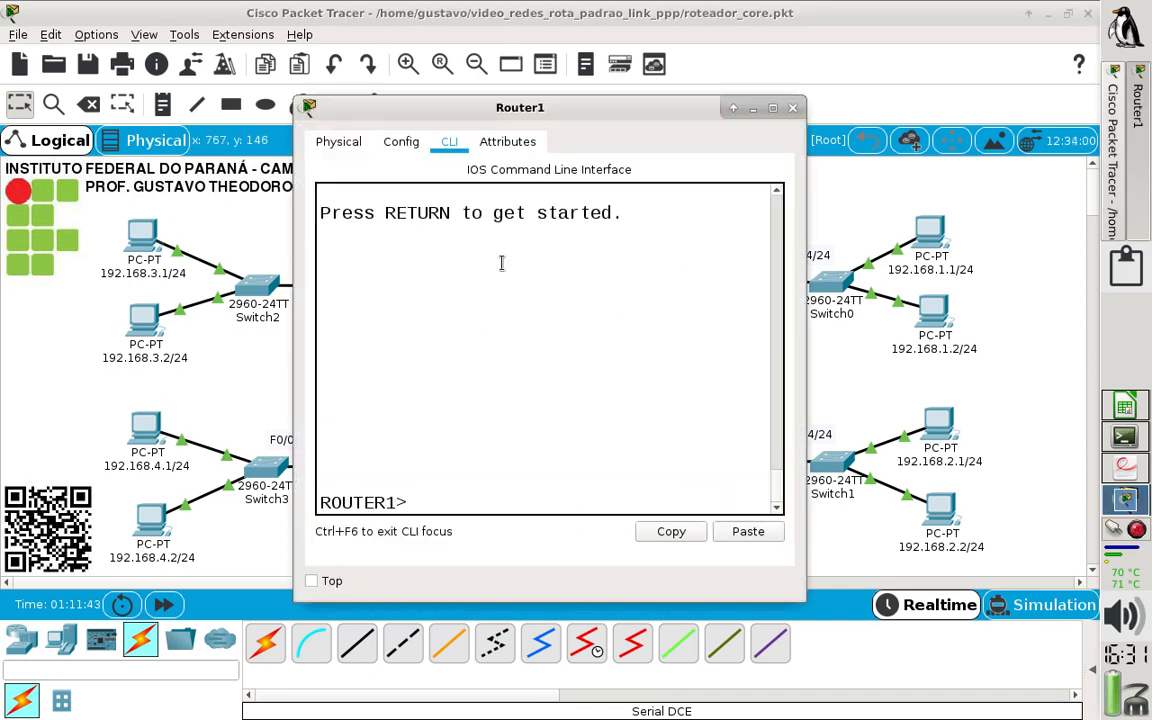
type("en")
key("Return")
type("sh")
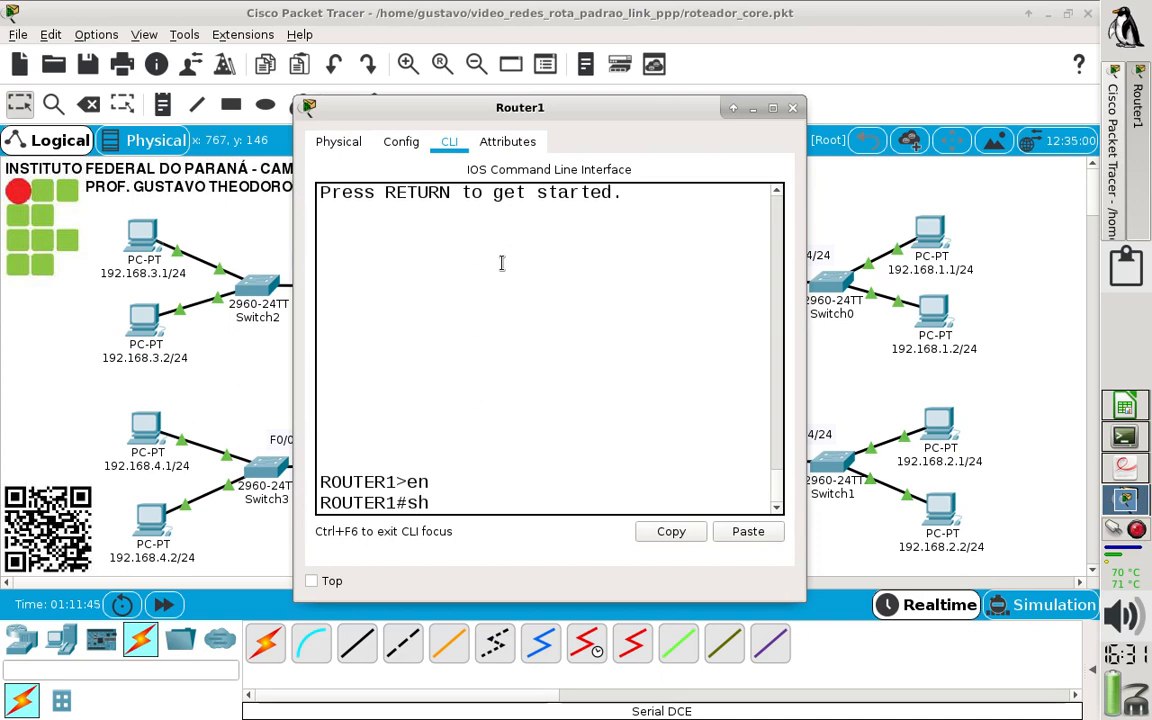
type(" ip route")
key("Return")
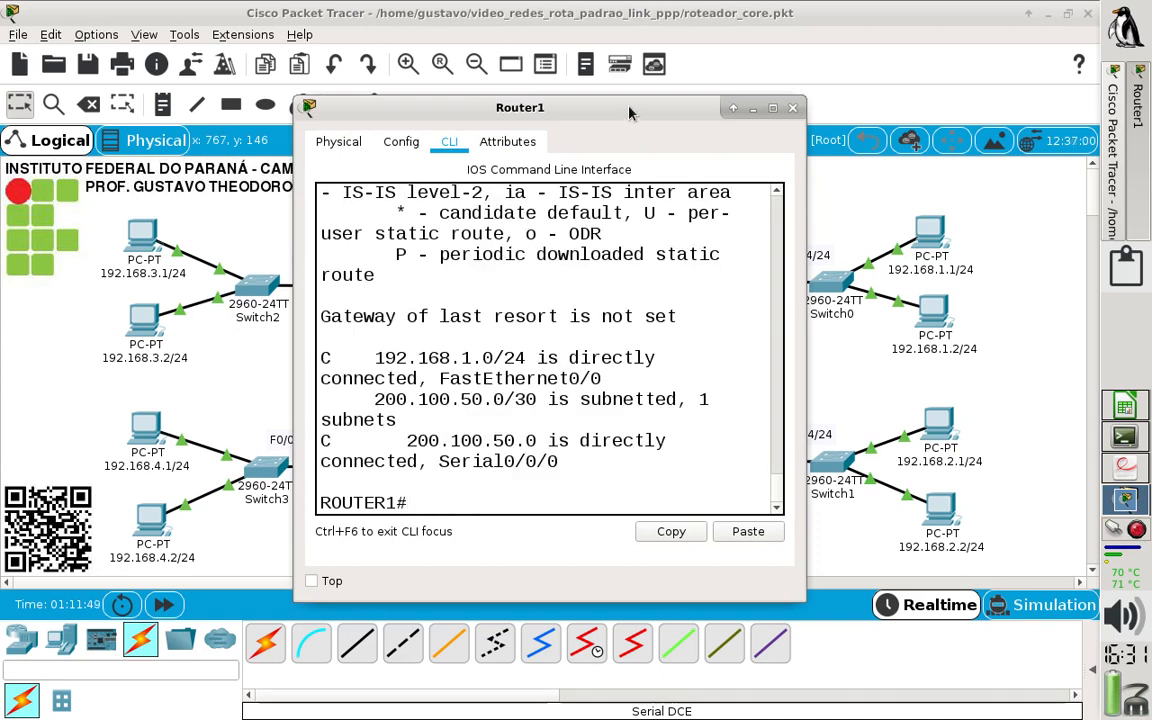
Widen Router1's console, examine the directly connected LAN and serial networks in its routing table, and close the window.
left_click_drag(560, 110, 272, 230)
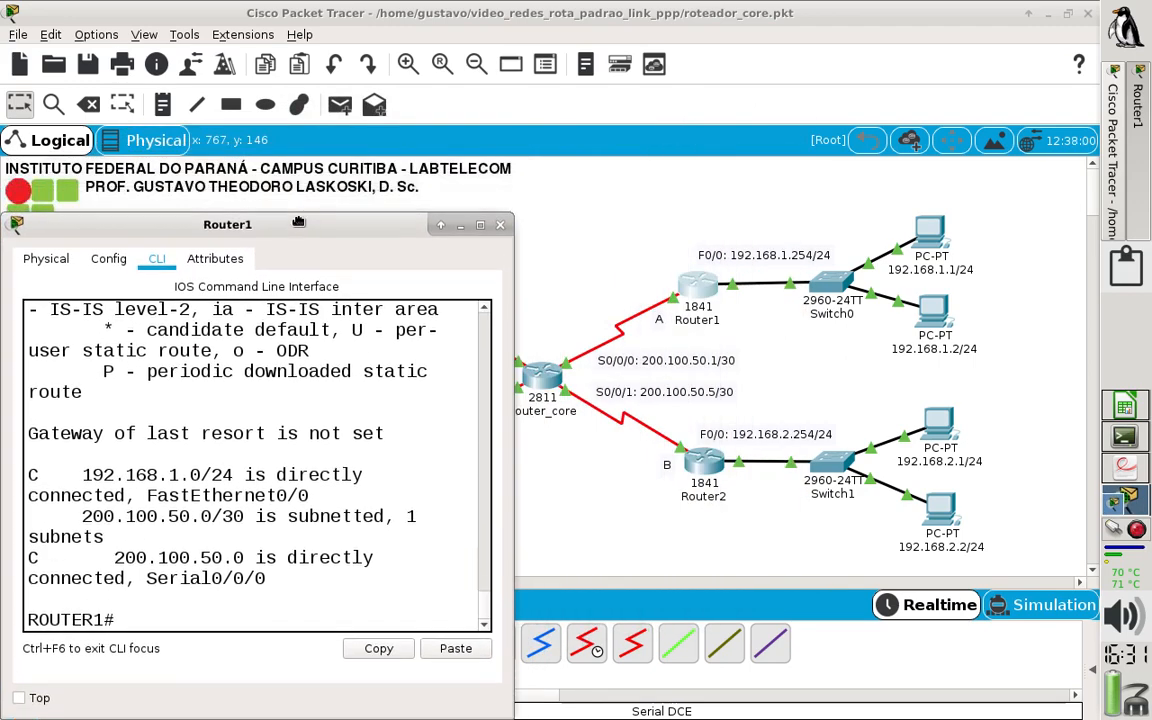
left_click_drag(513, 528, 748, 540)
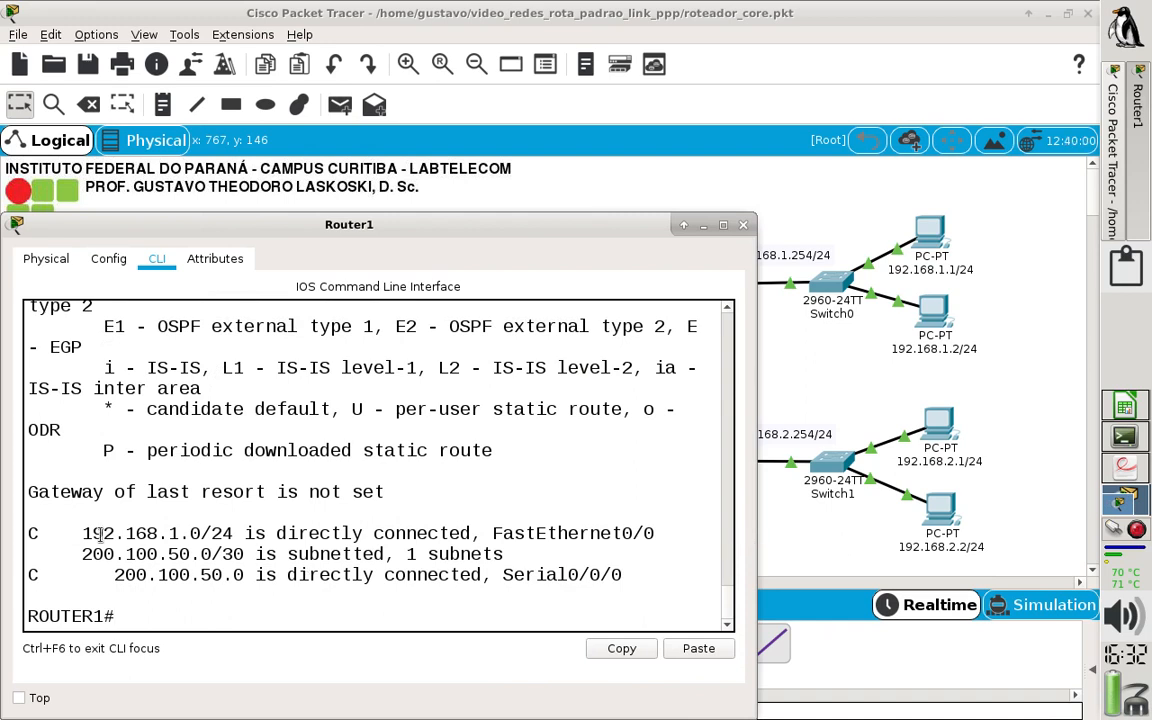
left_click_drag(38, 534, 102, 533)
left_click_drag(233, 533, 33, 540)
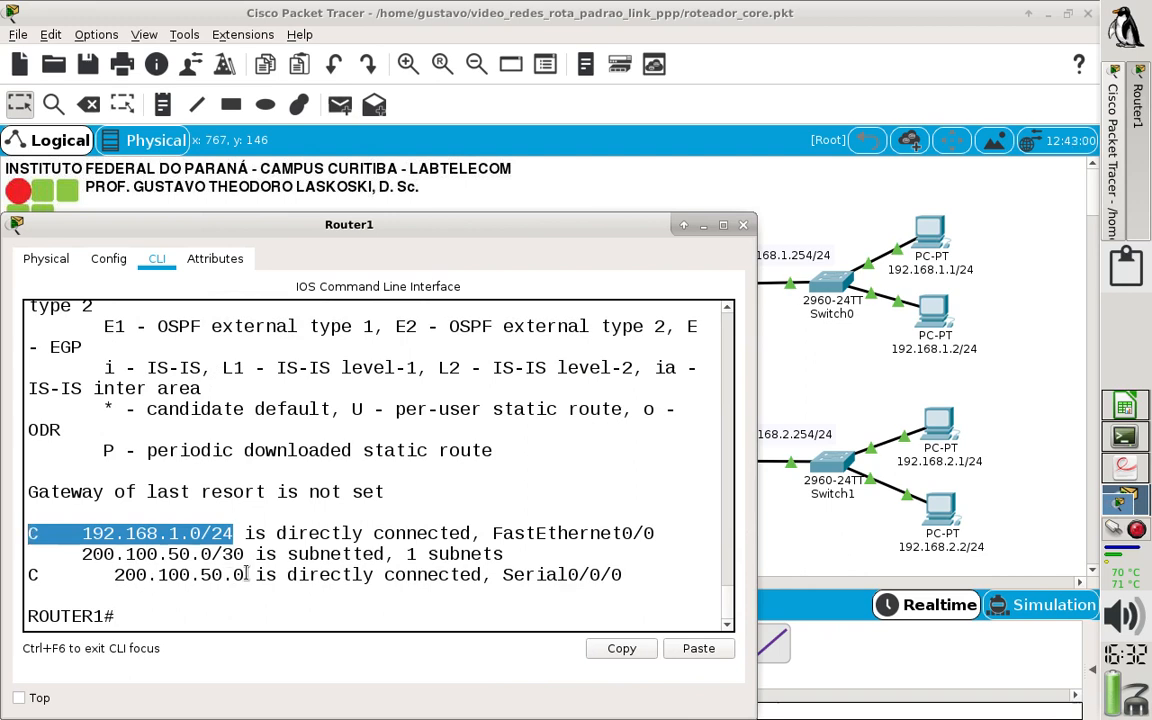
left_click(324, 515)
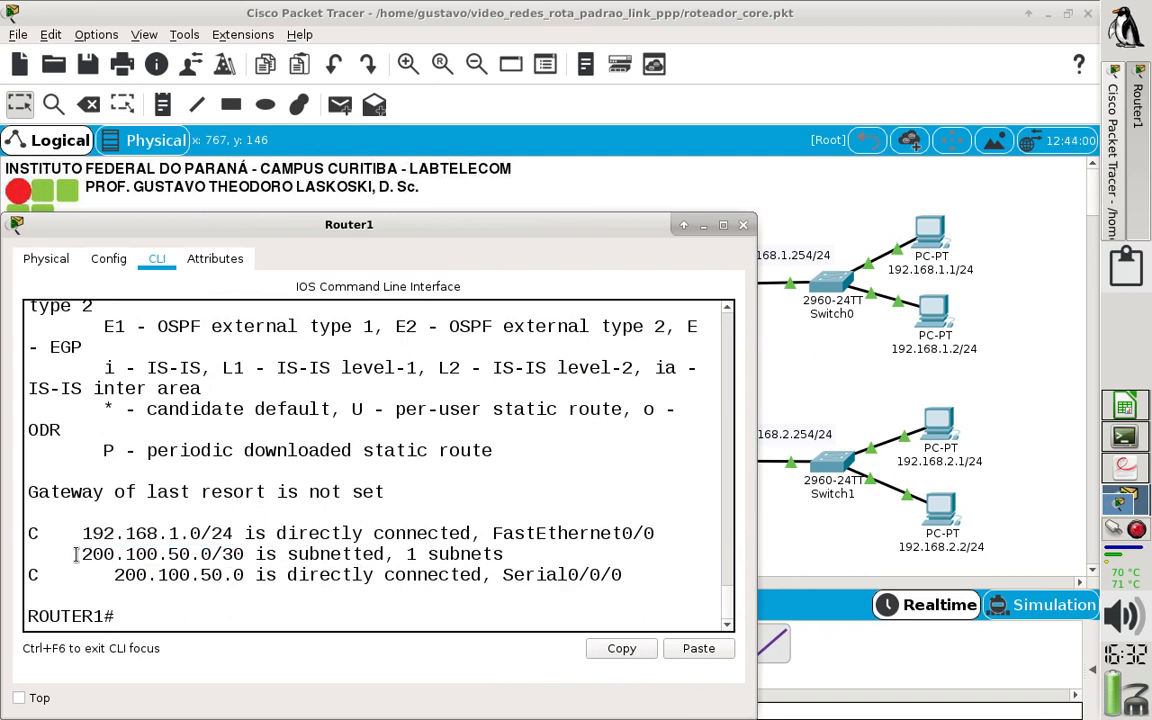
left_click_drag(82, 553, 640, 574)
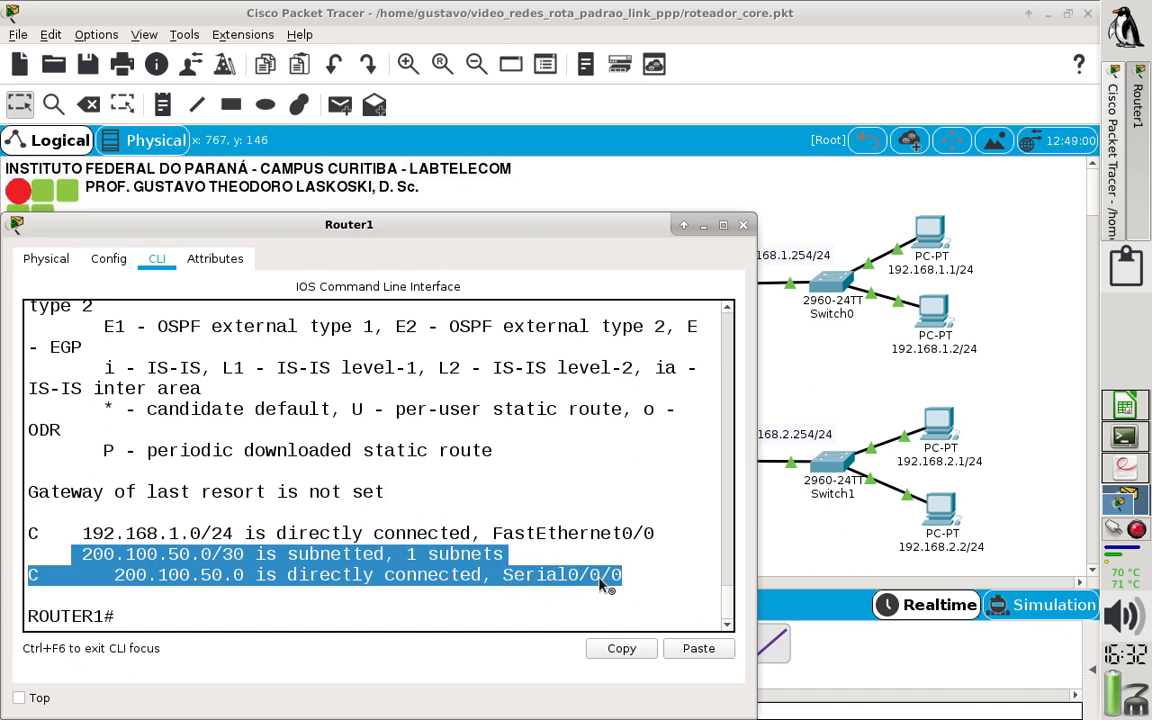
left_click(743, 225)
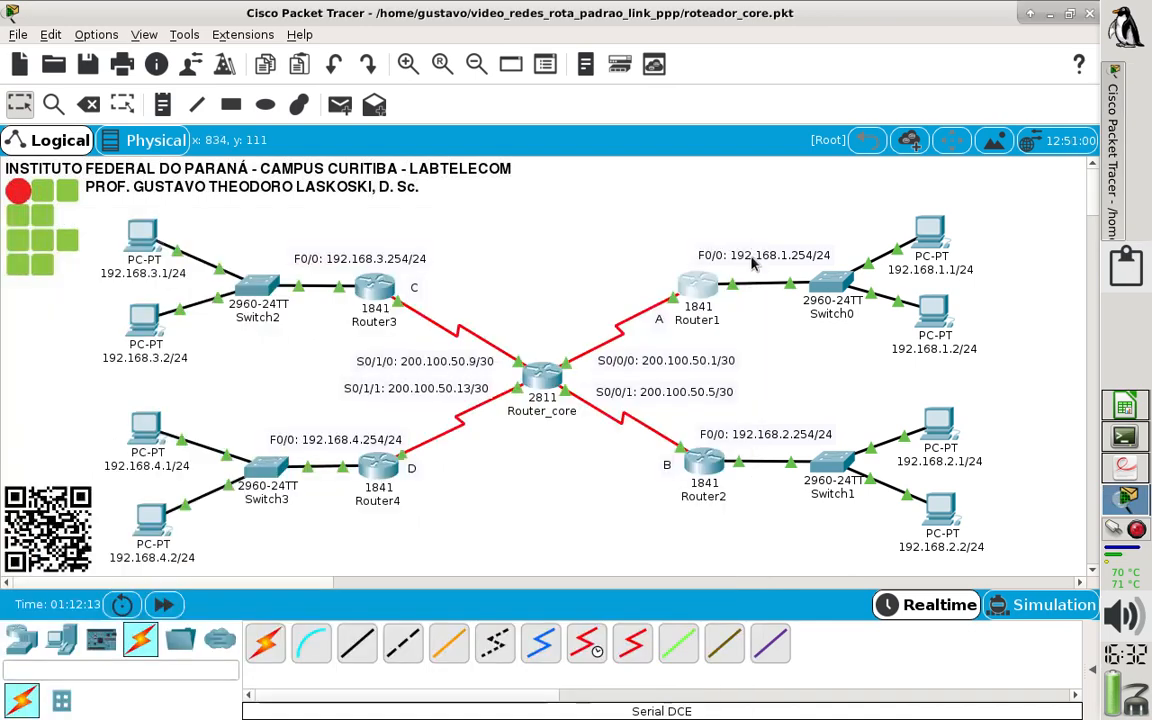
Display Router2's routing table with sh ip route in privileged mode, examine its serial network entry in the enlarged console, and close the window.
left_click(698, 465)
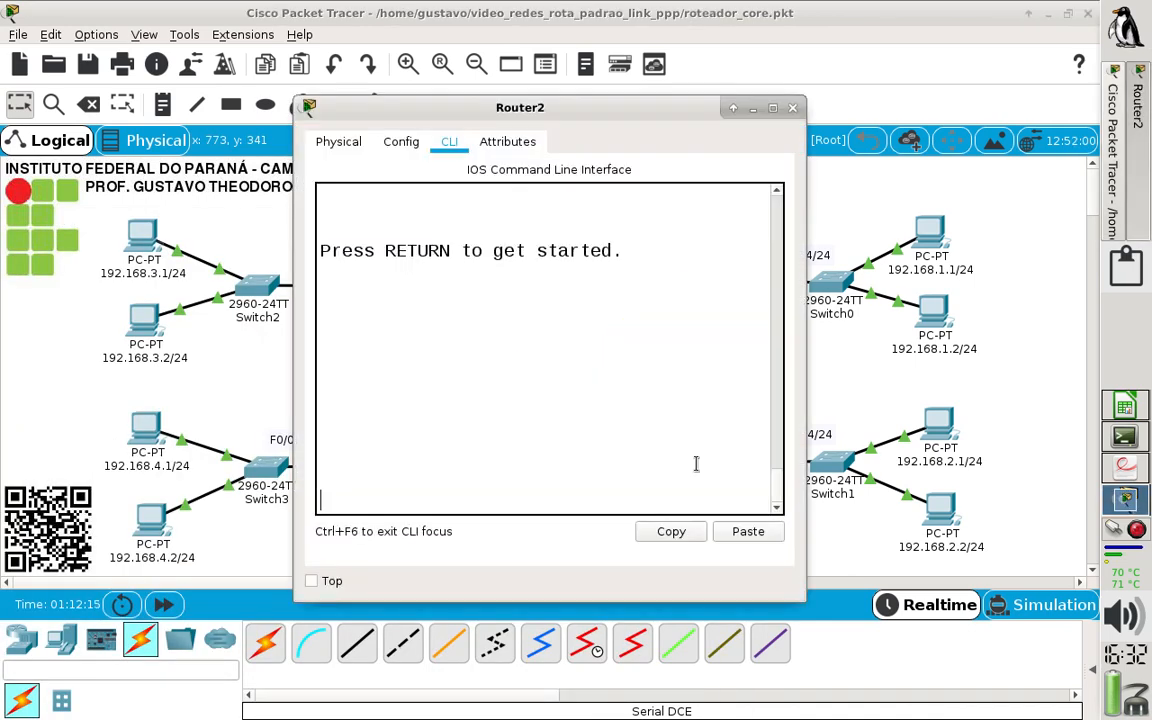
key("Return")
type("en")
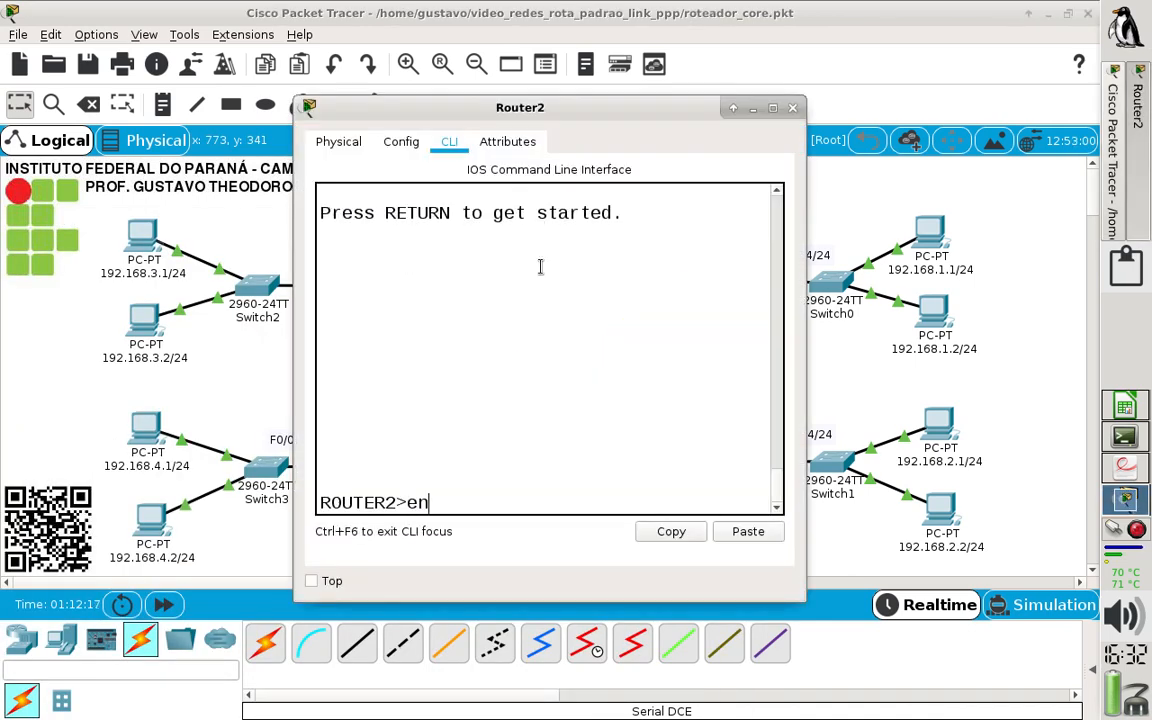
key("Return")
type("sh ip")
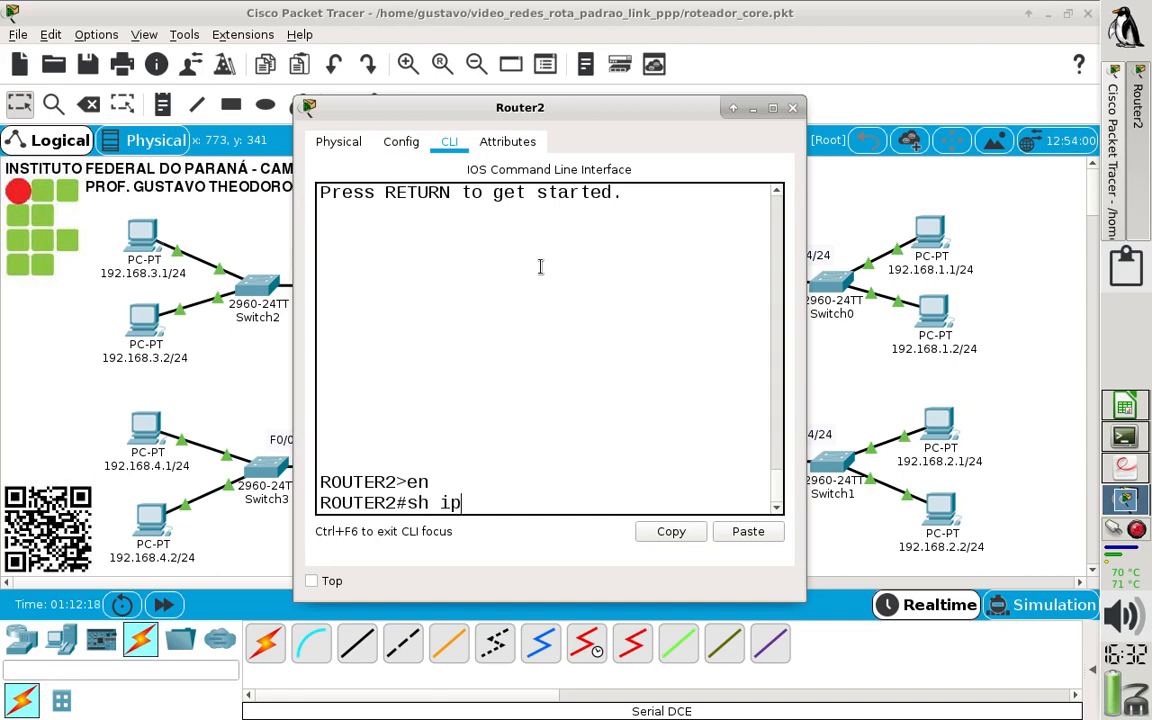
type(" route")
key("Return")
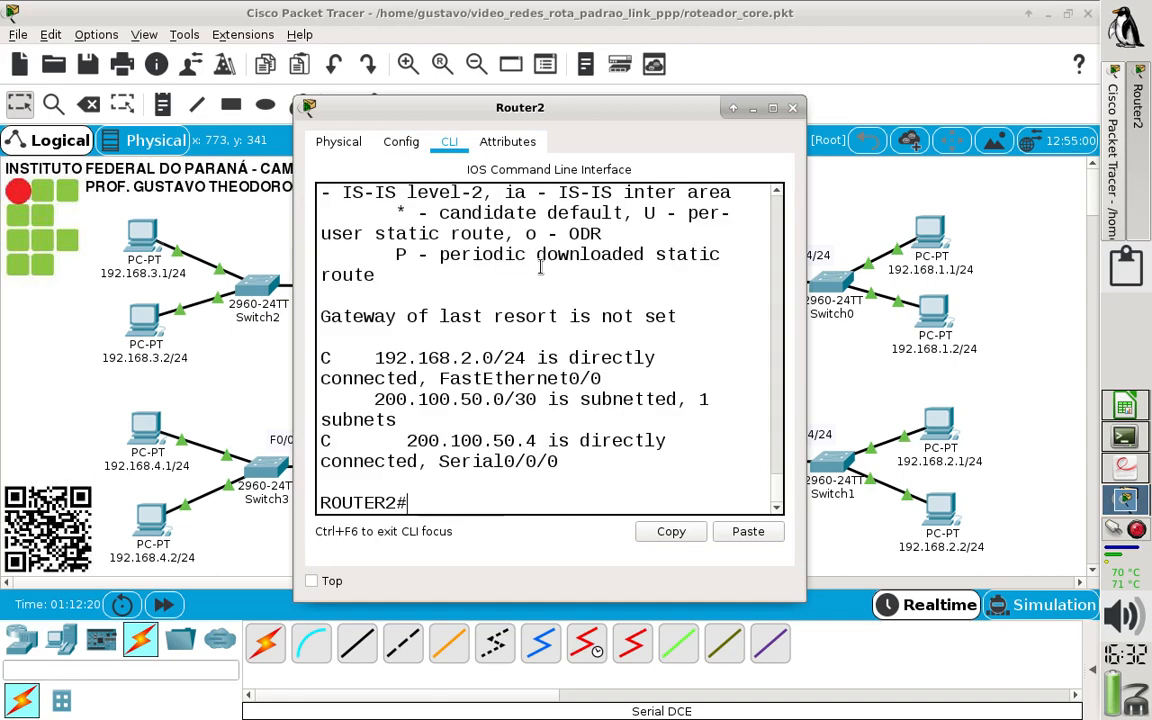
left_click(772, 108)
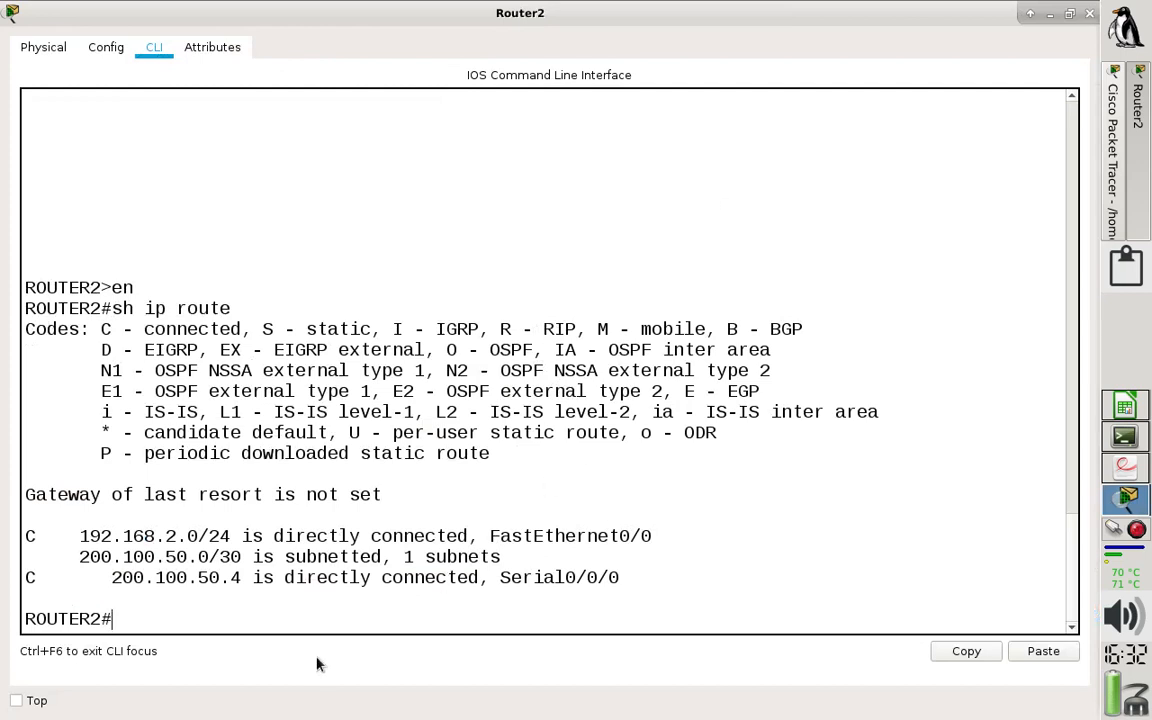
left_click_drag(251, 577, 24, 577)
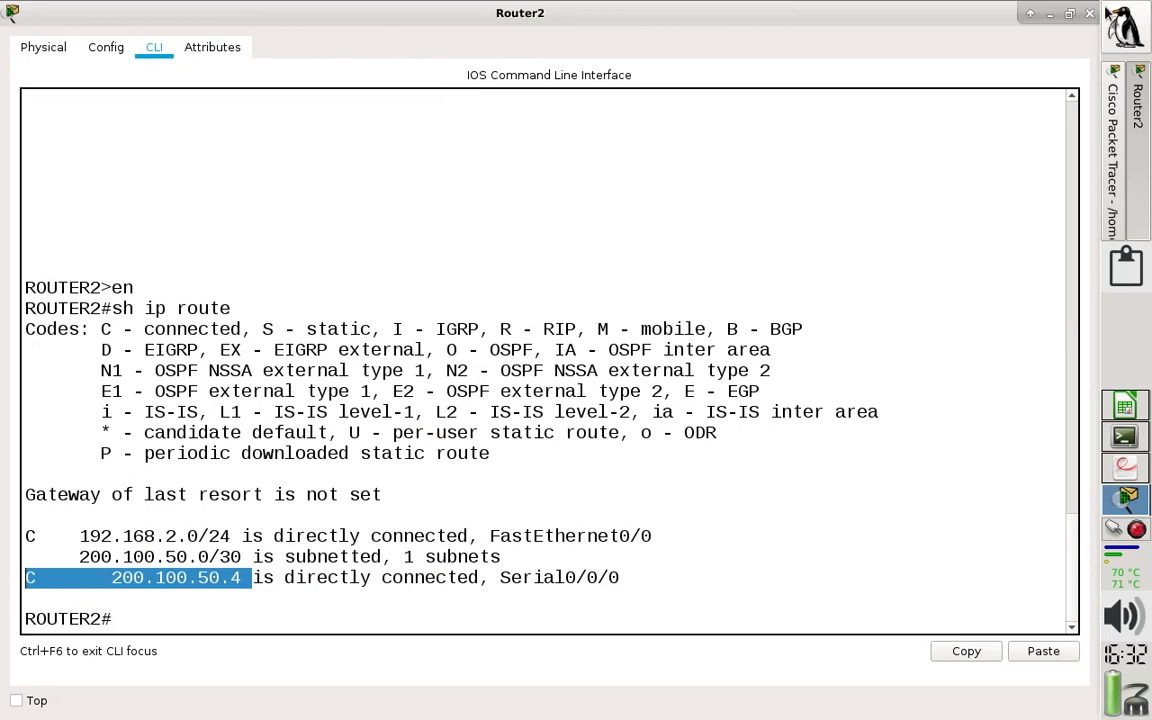
left_click(1090, 13)
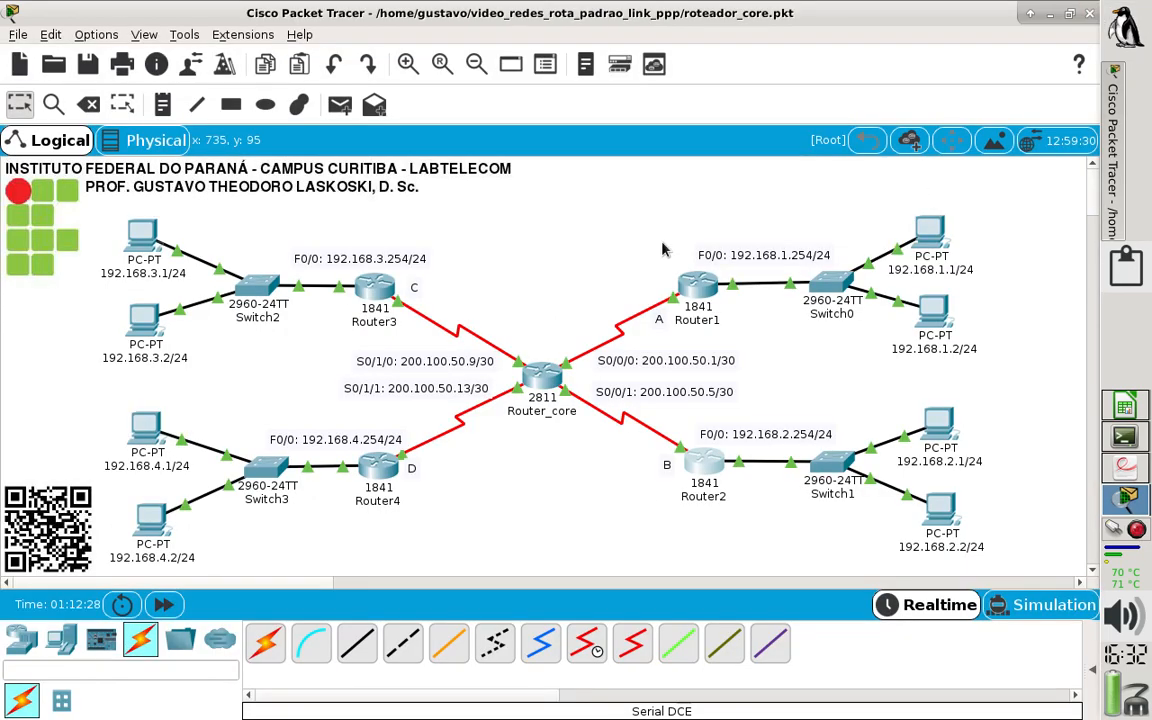
Open Router3's console enlarged, display its routing table with sh ip route in privileged mode, examine the serial network entry, and close it.
left_click(365, 300)
double_click(694, 102)
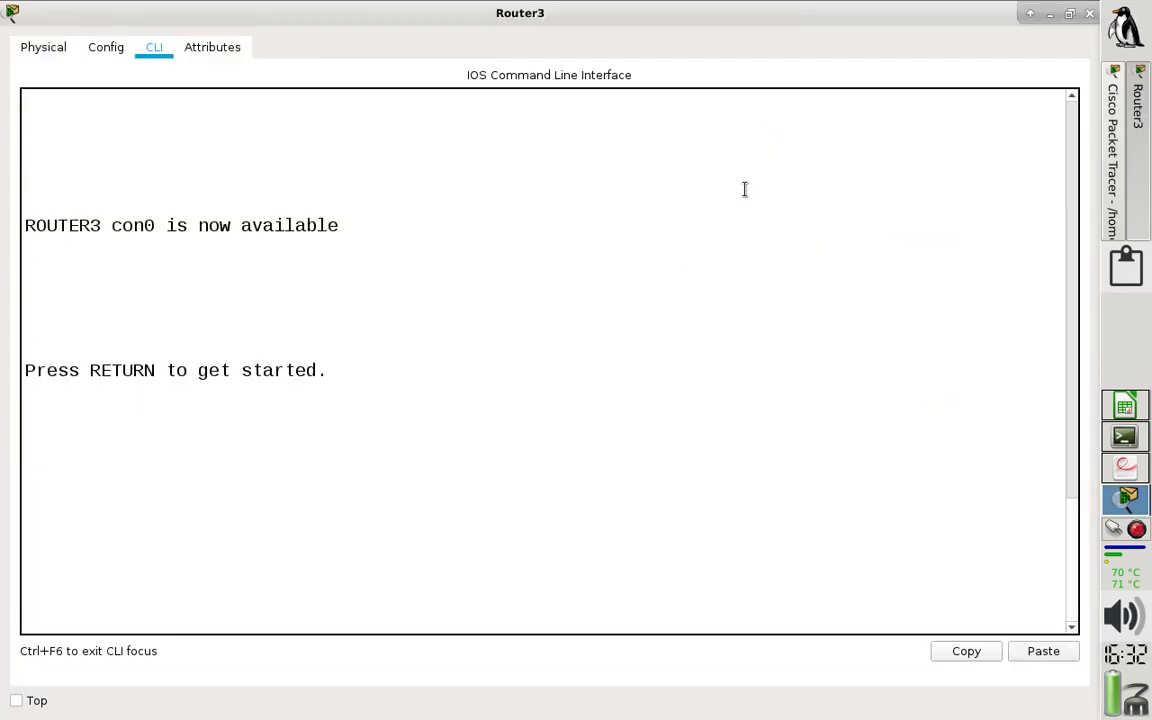
key("Return")
type("en")
key("Return")
type("sh")
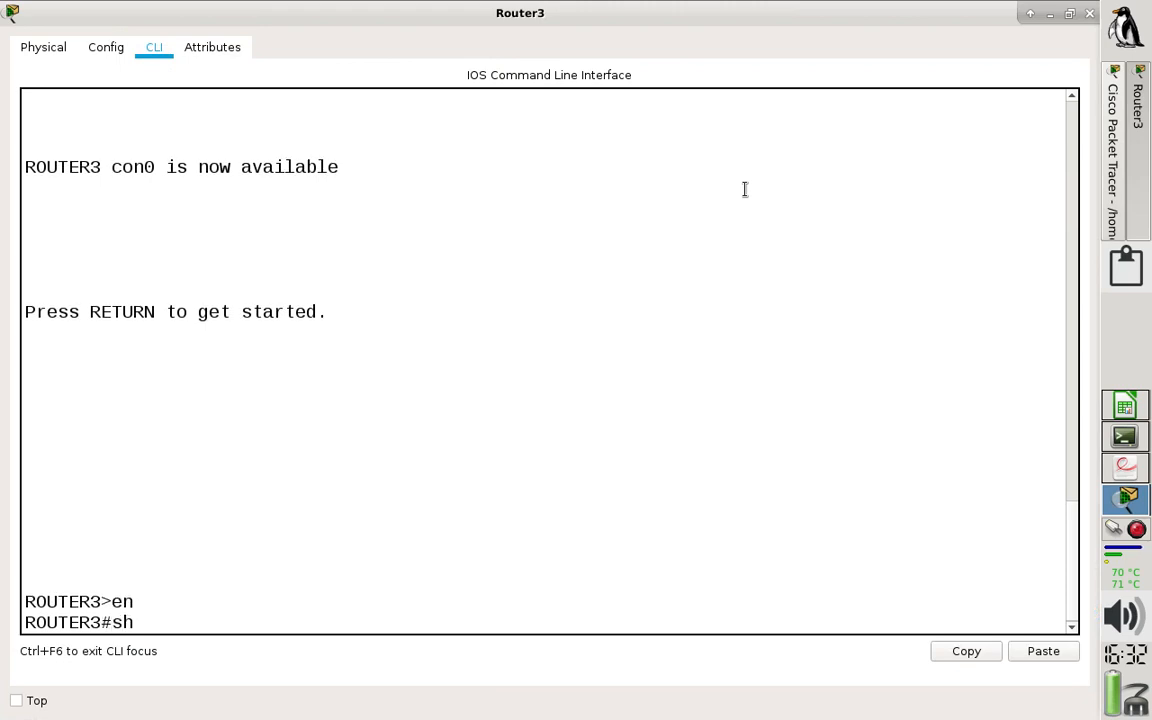
type(" ip route")
key("Return")
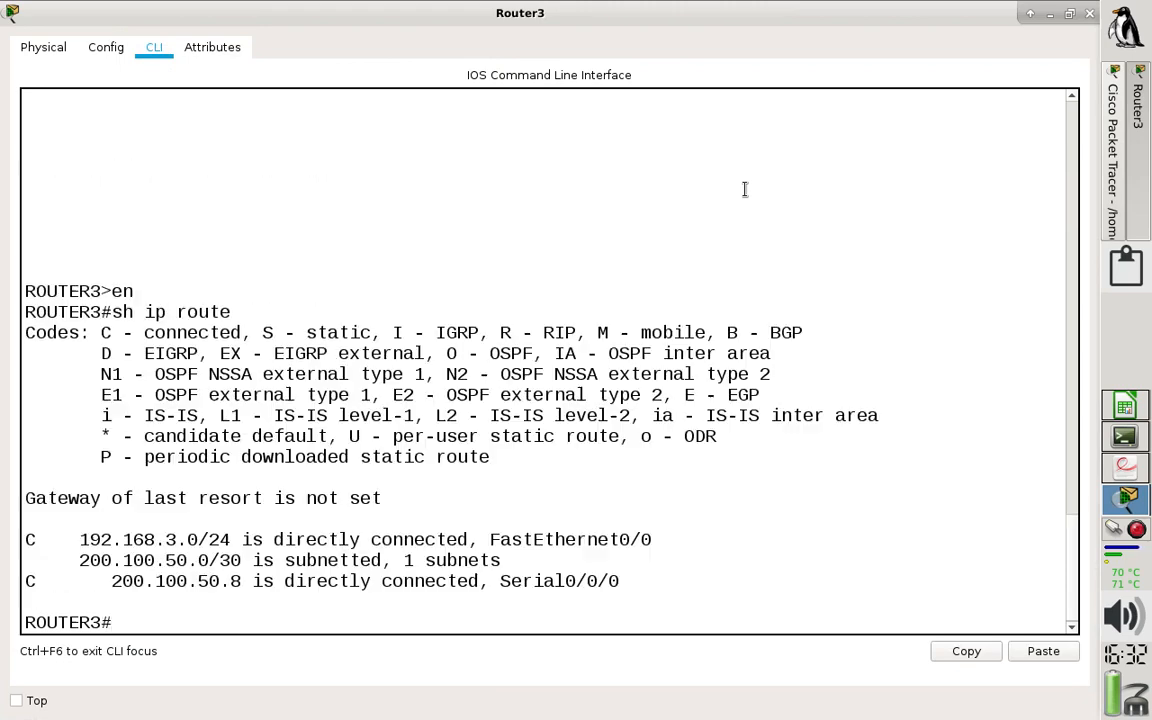
left_click_drag(241, 581, 13, 586)
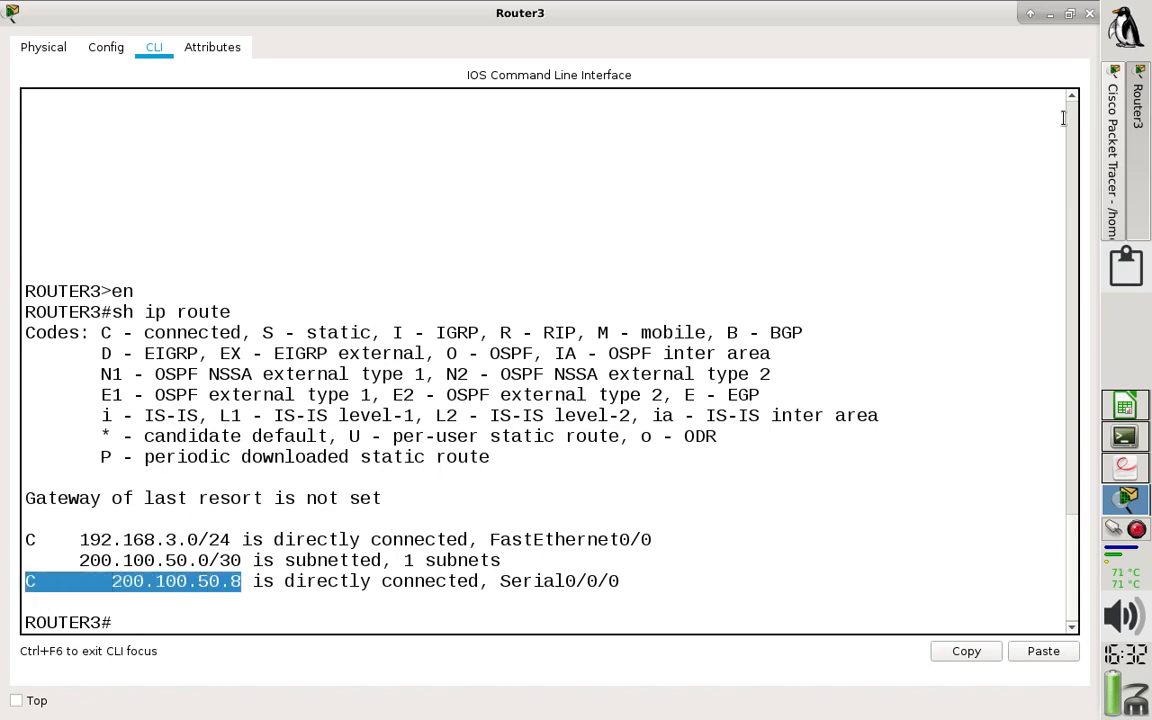
left_click(1090, 14)
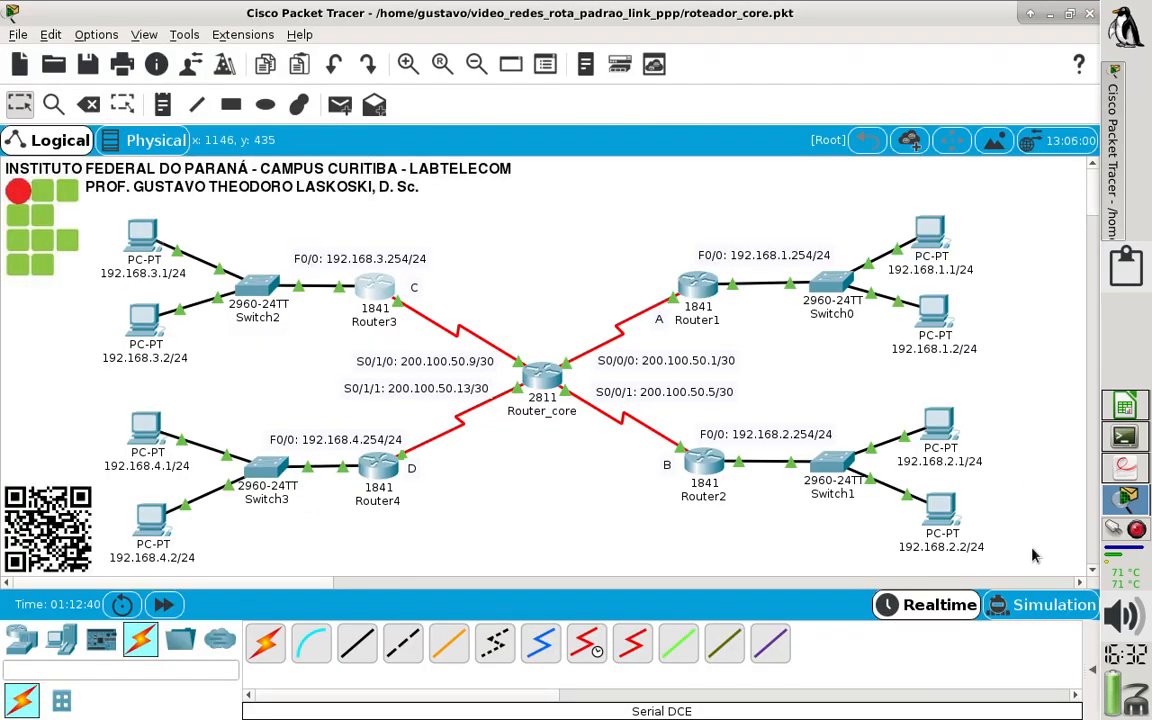
Switch to link_30.ods in LibreOffice Calc and review the fourth octet of the network address in each /30 subnet block.
left_click(1121, 408)
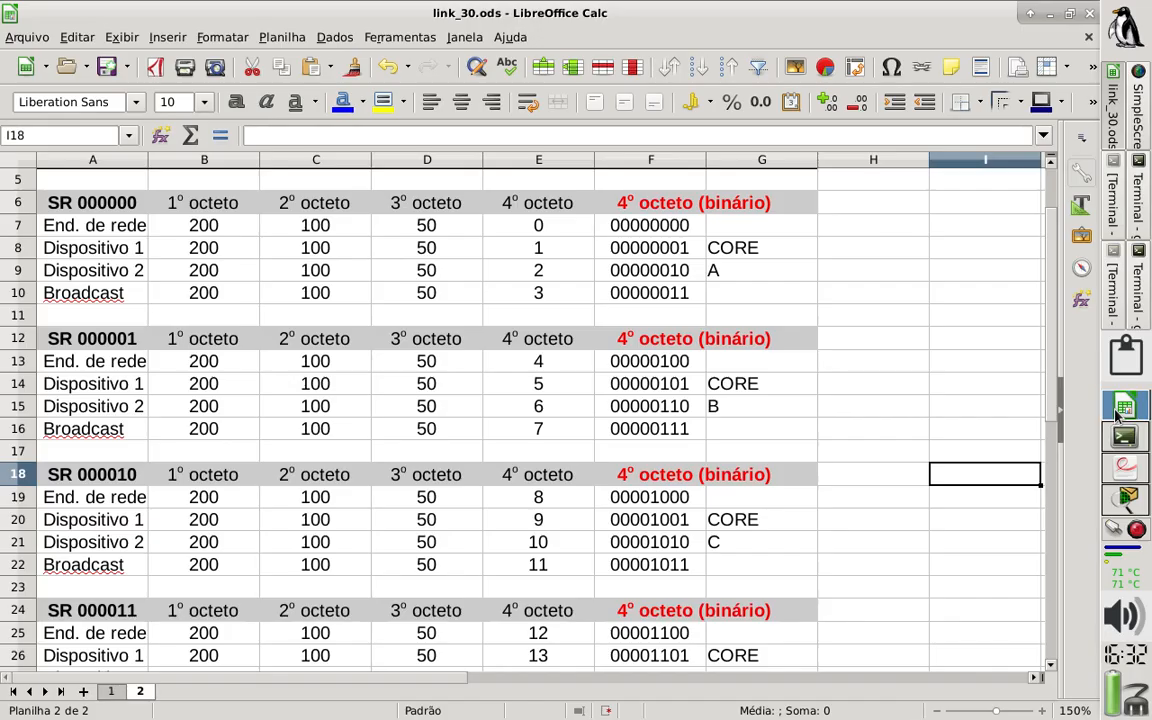
left_click(288, 296)
left_click(140, 226)
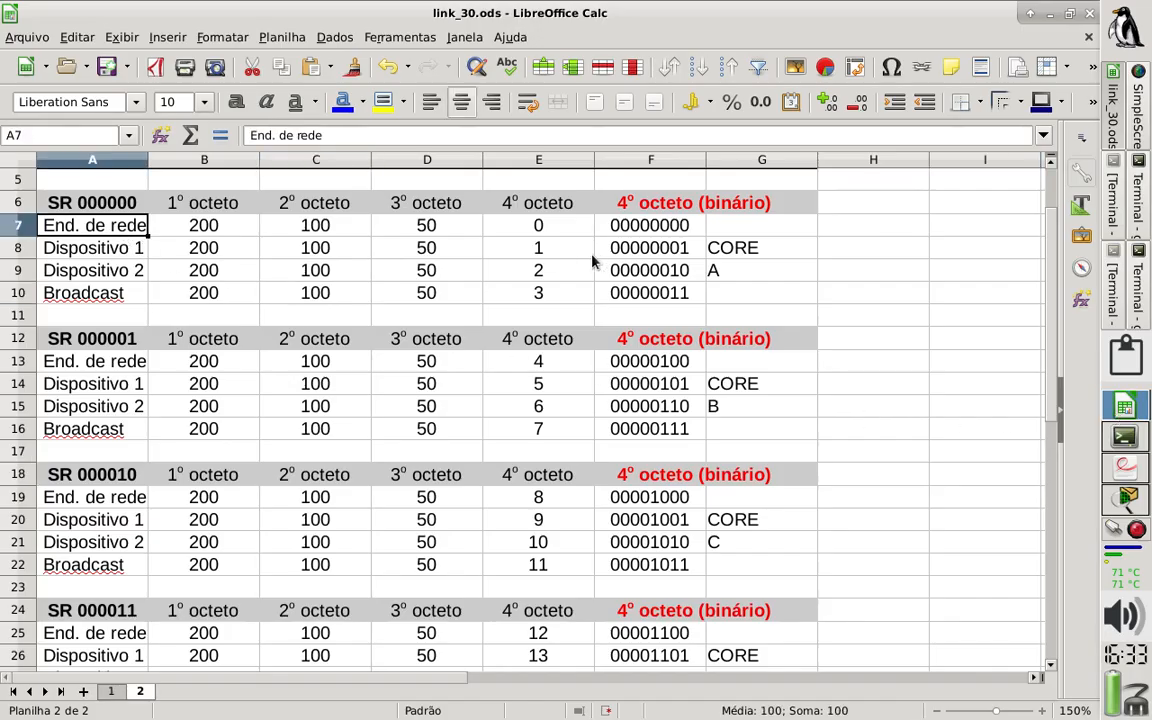
left_click(538, 227)
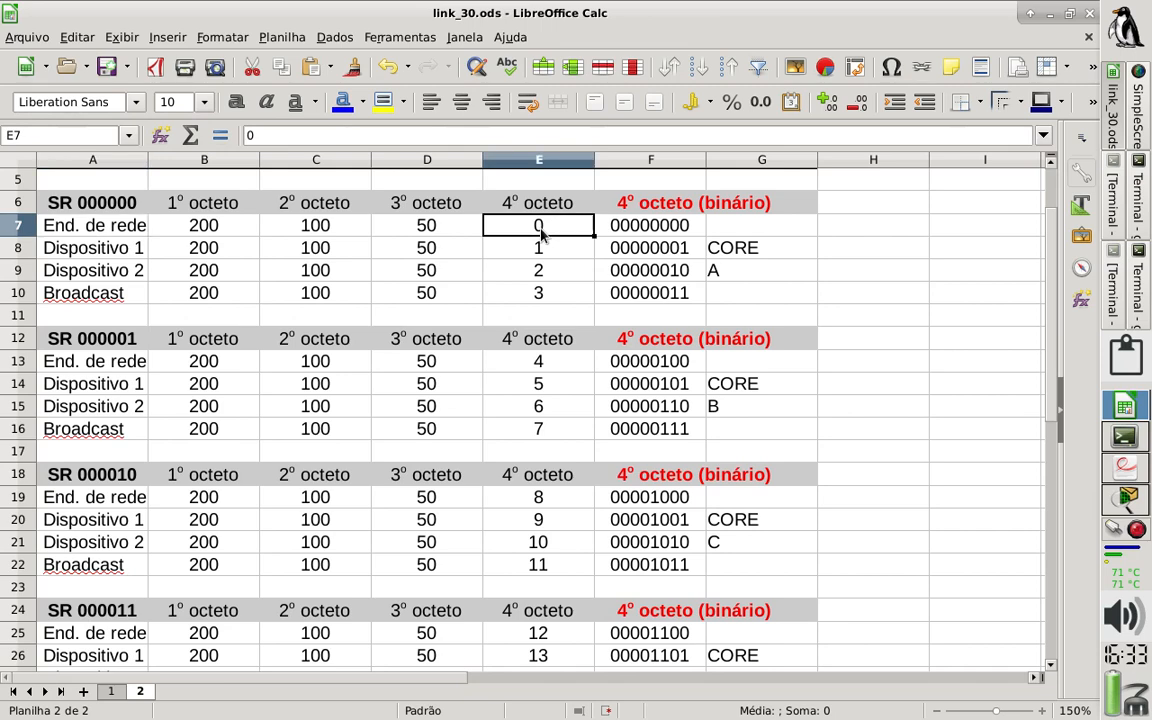
left_click(538, 364)
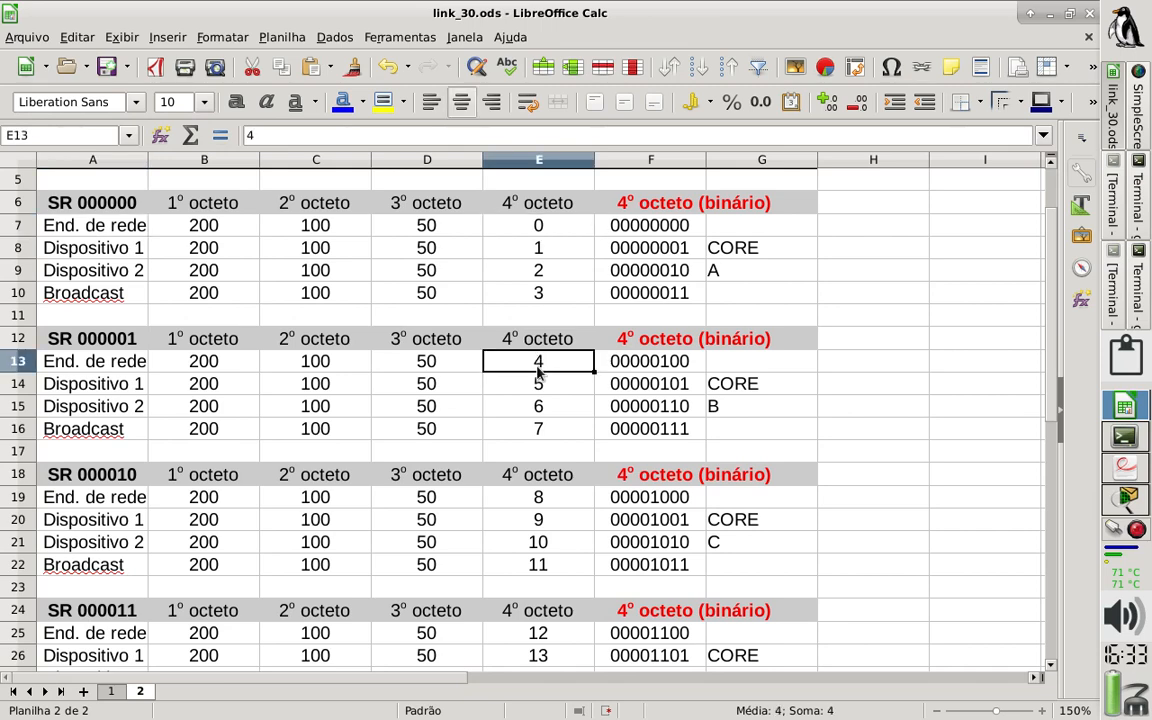
left_click(540, 500)
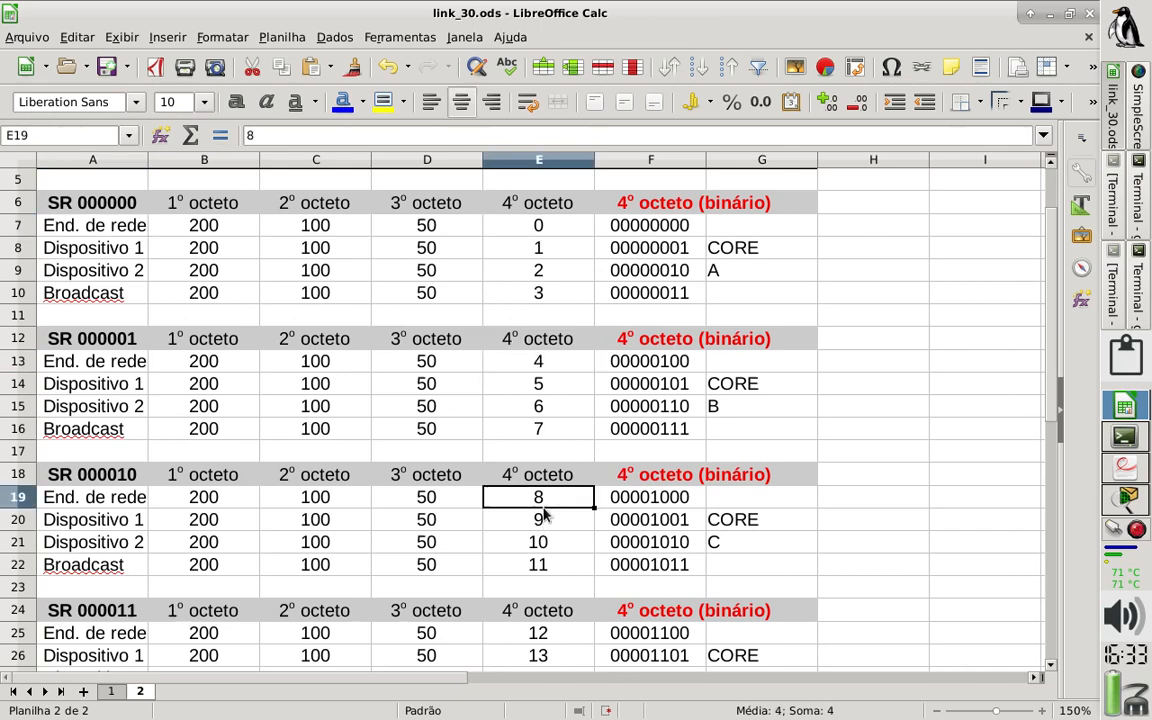
left_click(540, 632)
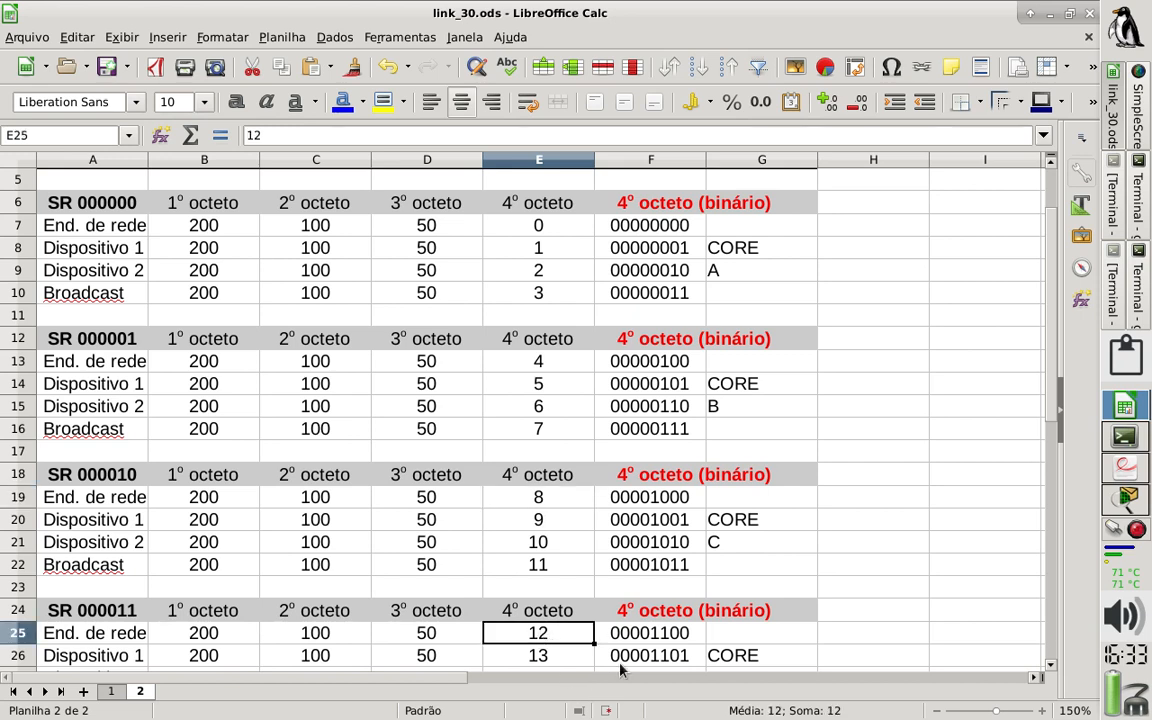
Return to Packet Tracer, leave configuration mode on Router_core with end, and examine the directly connected serial networks using sh ip route.
left_click(1123, 500)
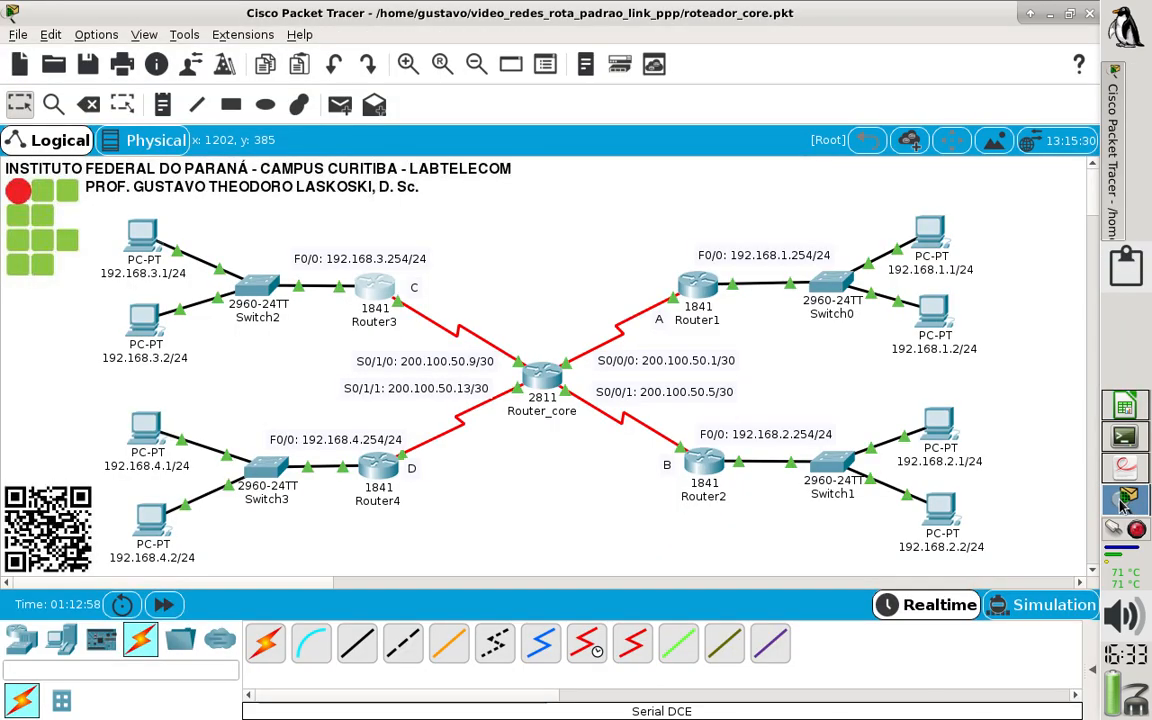
left_click(541, 378)
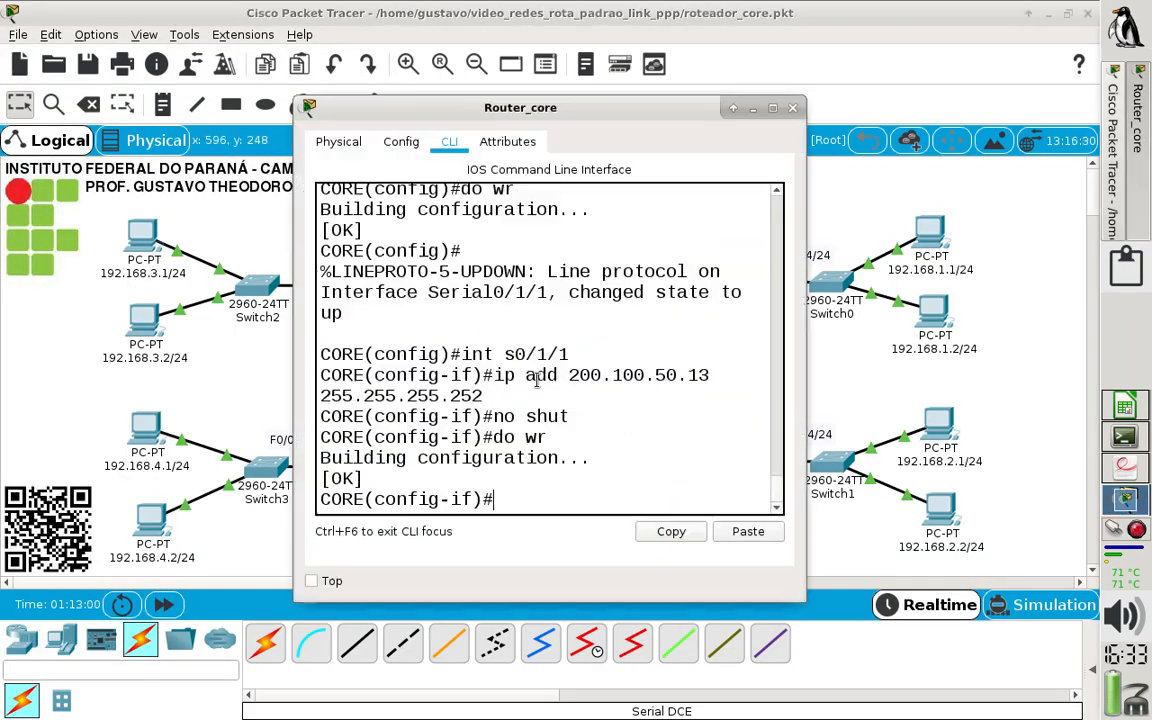
double_click(700, 104)
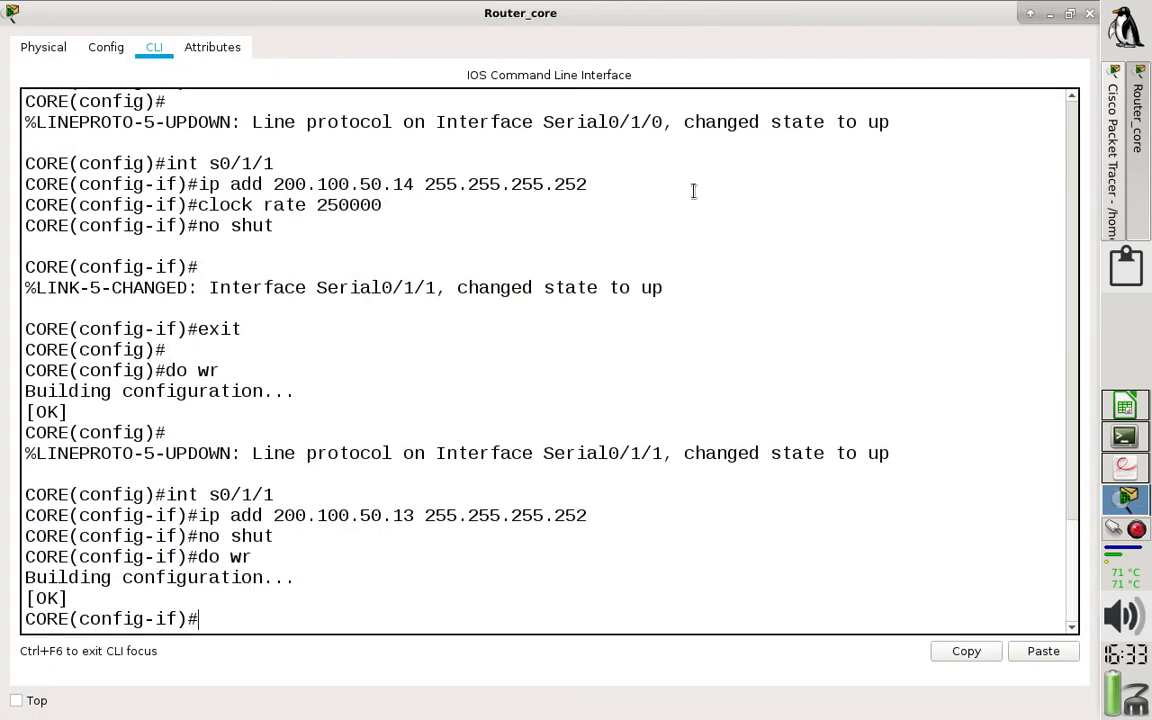
type("end")
key("Return")
key("Return")
type("sh")
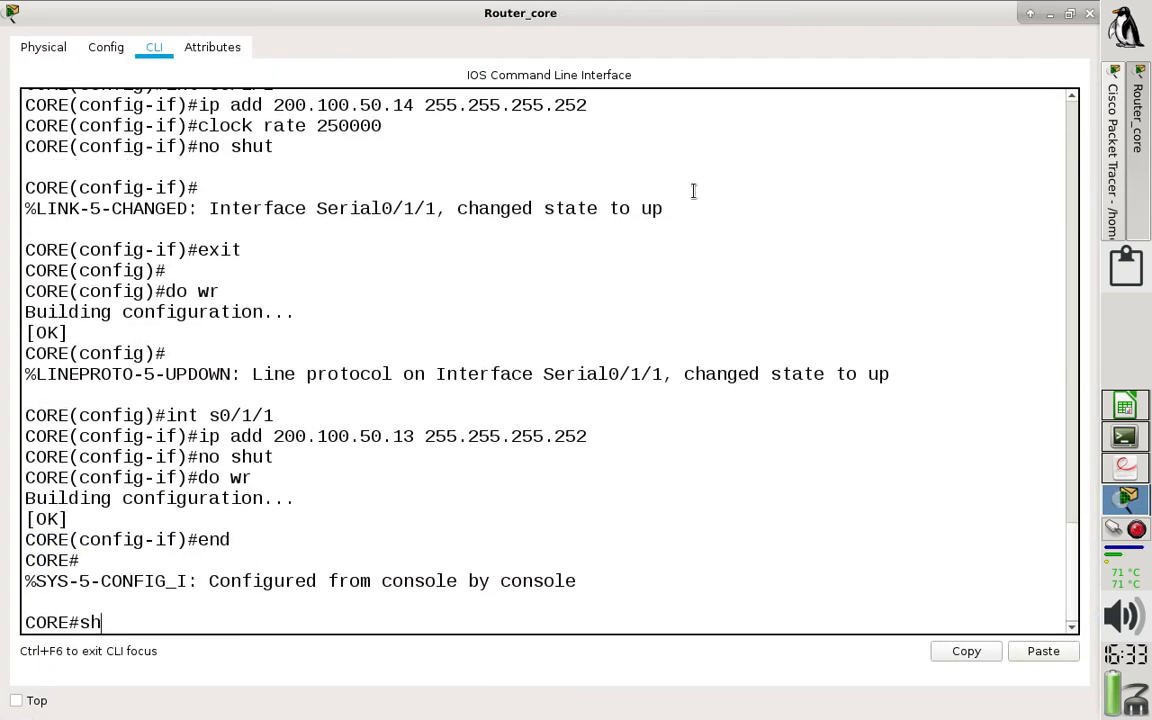
type(" ip route")
key("Return")
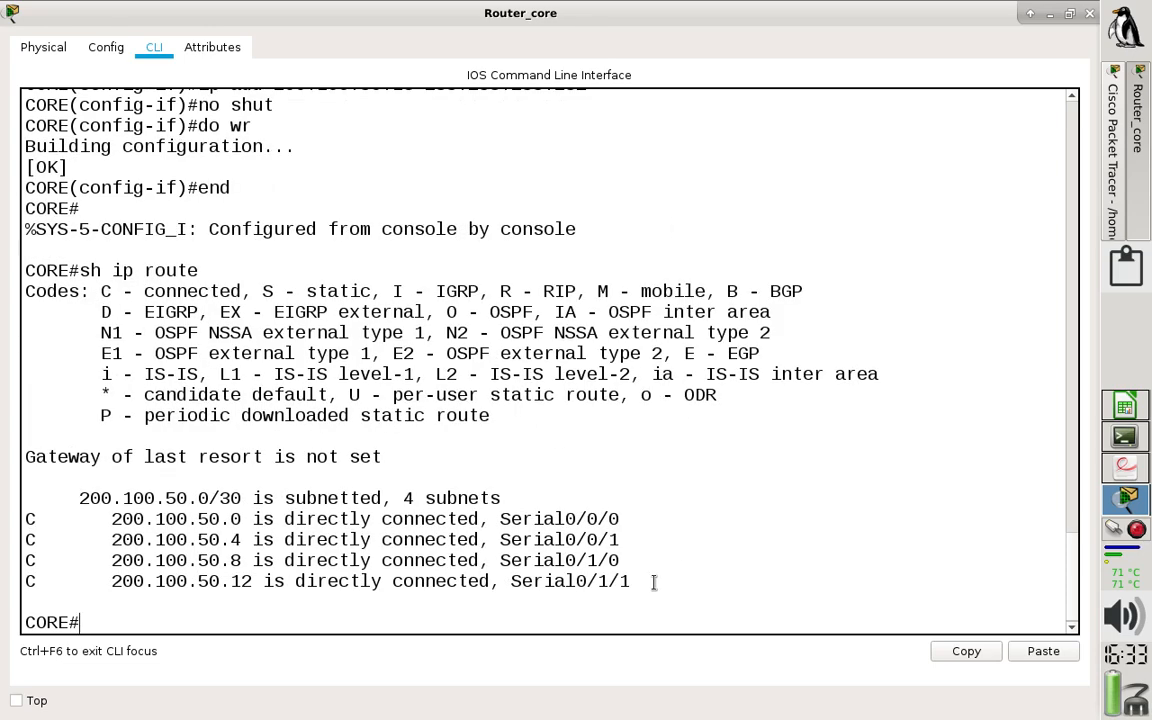
left_click_drag(656, 579, 20, 515)
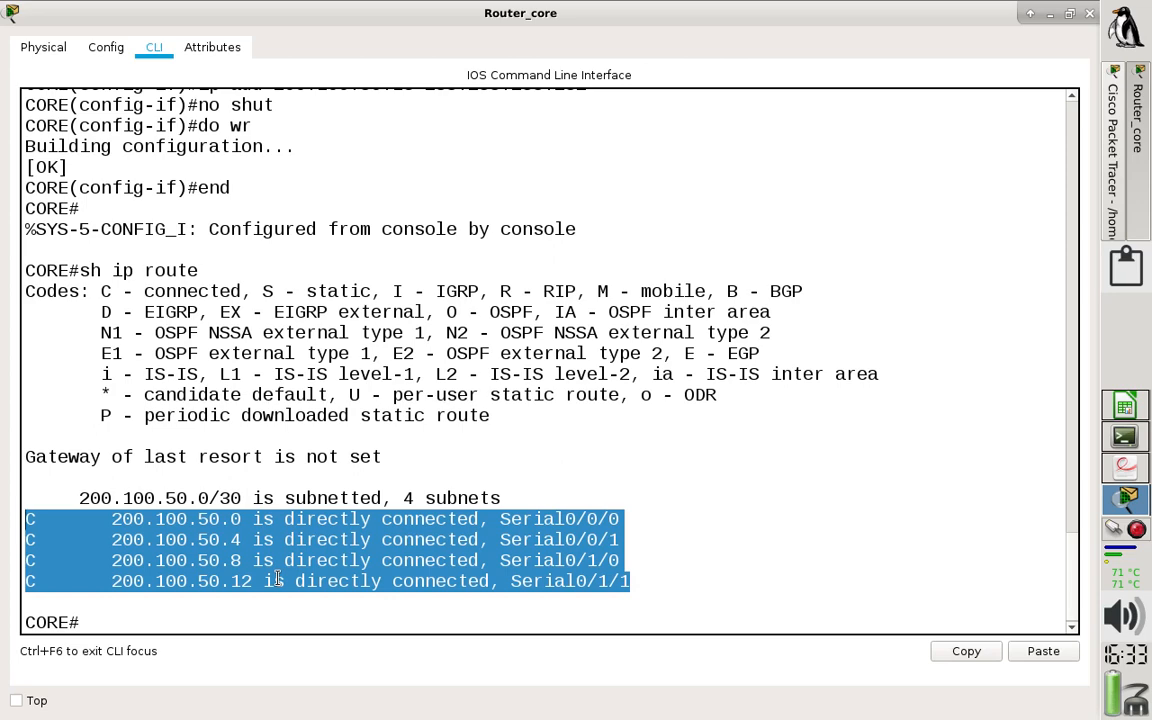
Save the core router's configuration with wr and close its console window.
left_click(137, 628)
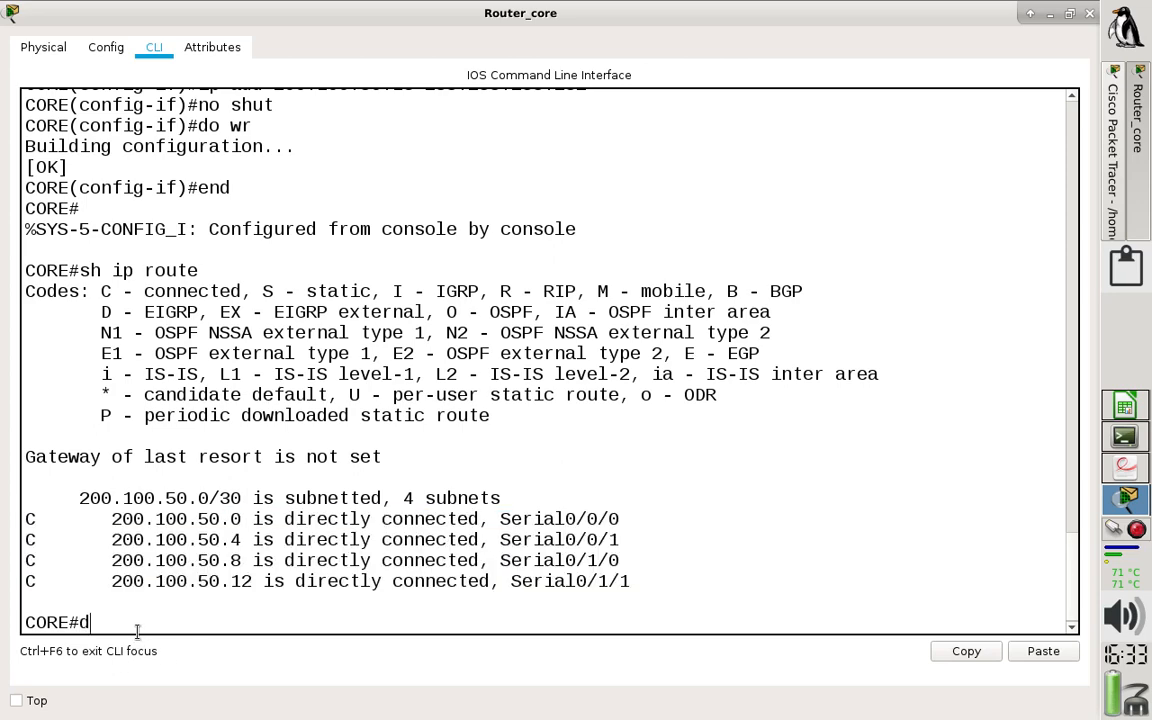
type("do")
key("BackSpace")
key("BackSpace")
type("wr")
key("Return")
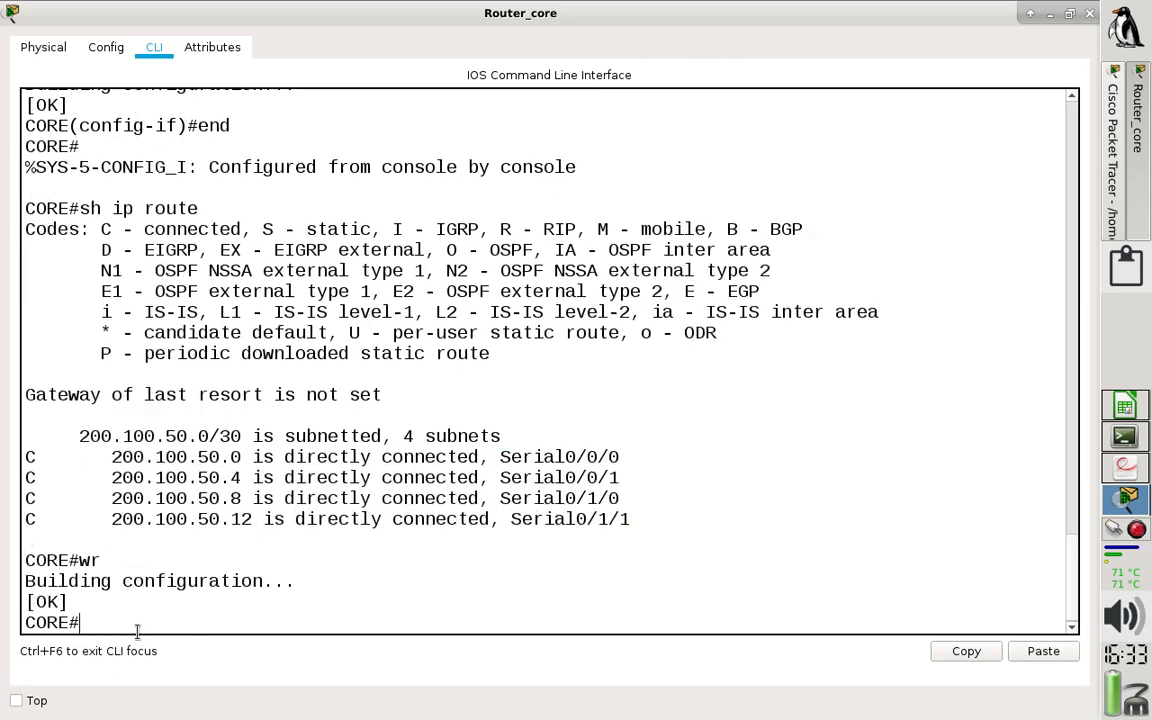
left_click(1090, 18)
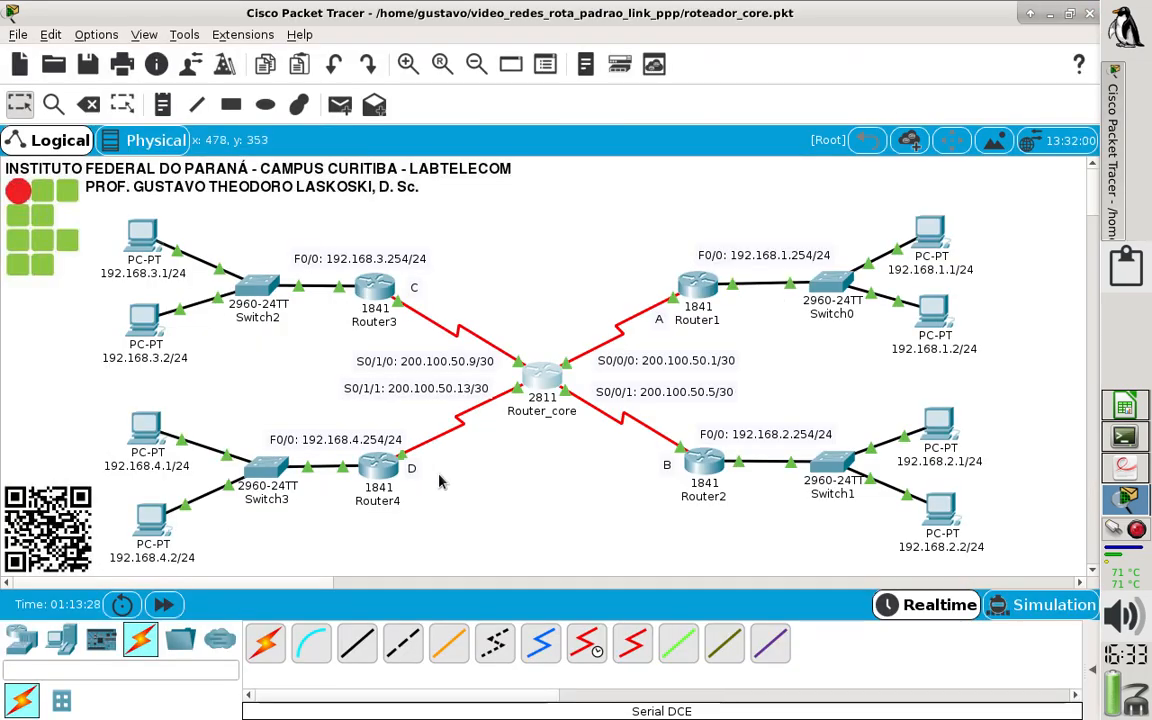